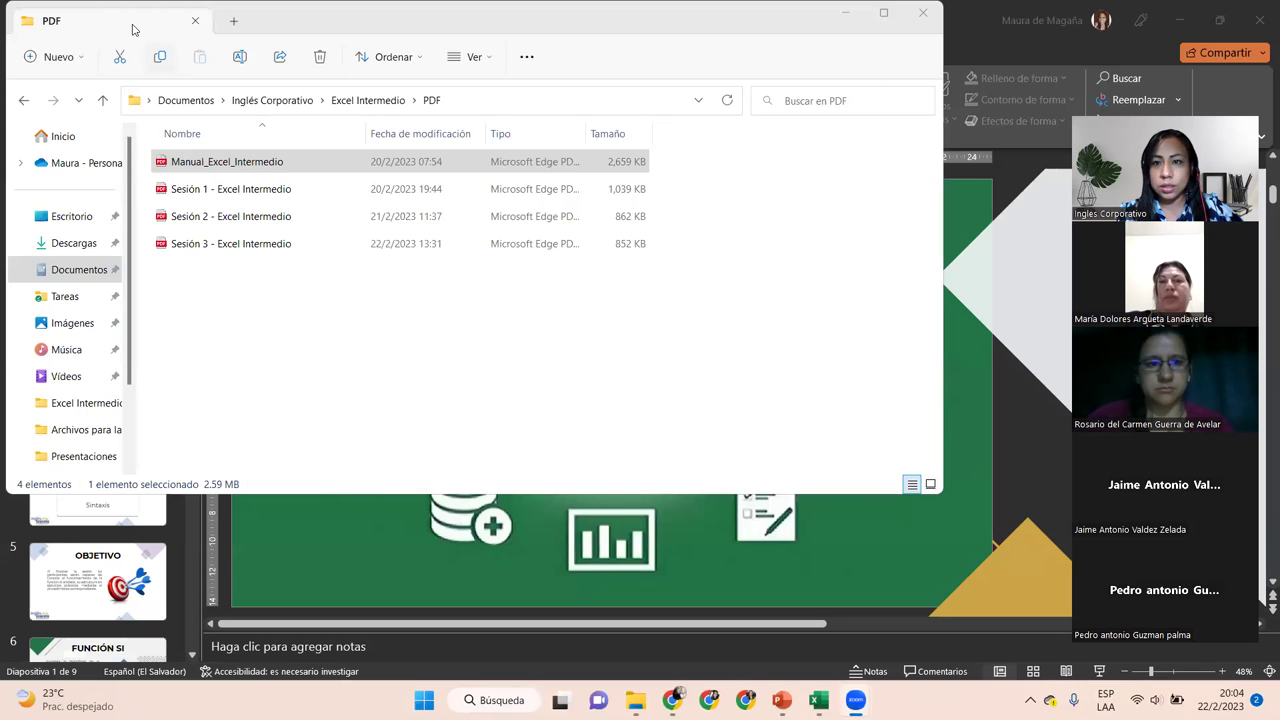
Step: Close File Explorer and start the Excel Intermedio slide show from the Agenda slide
click(922, 12)
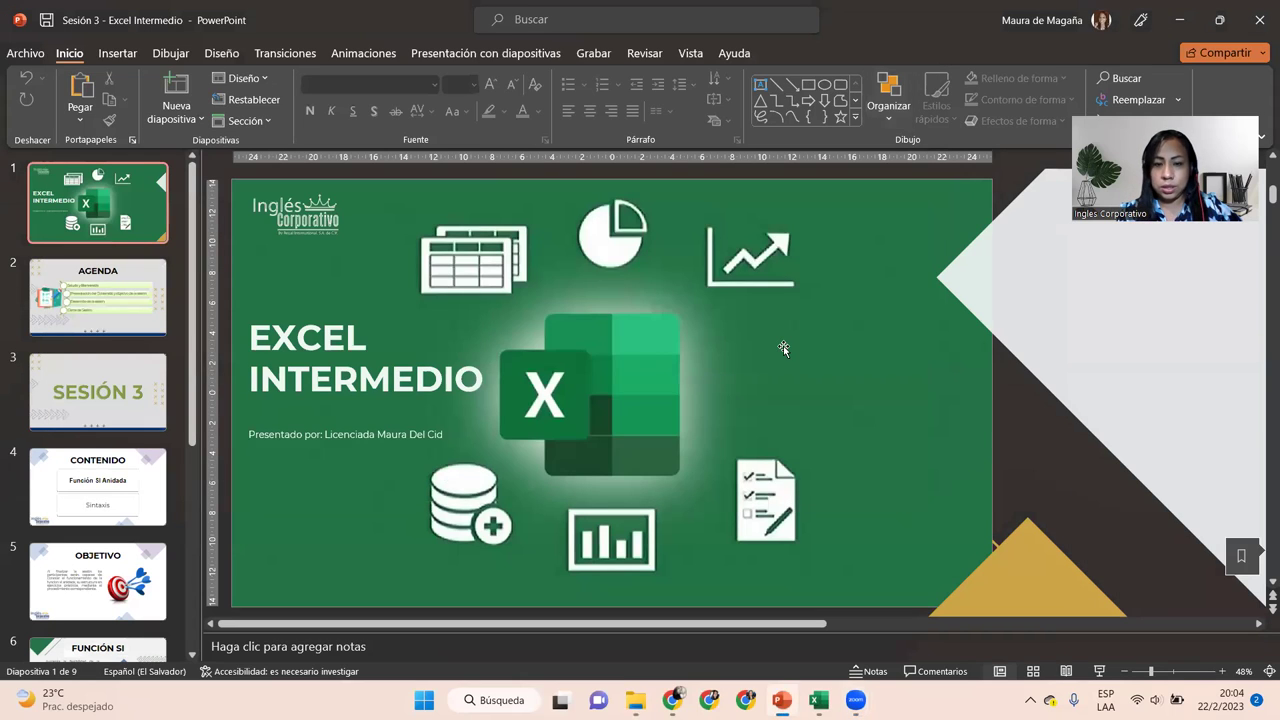
click(115, 317)
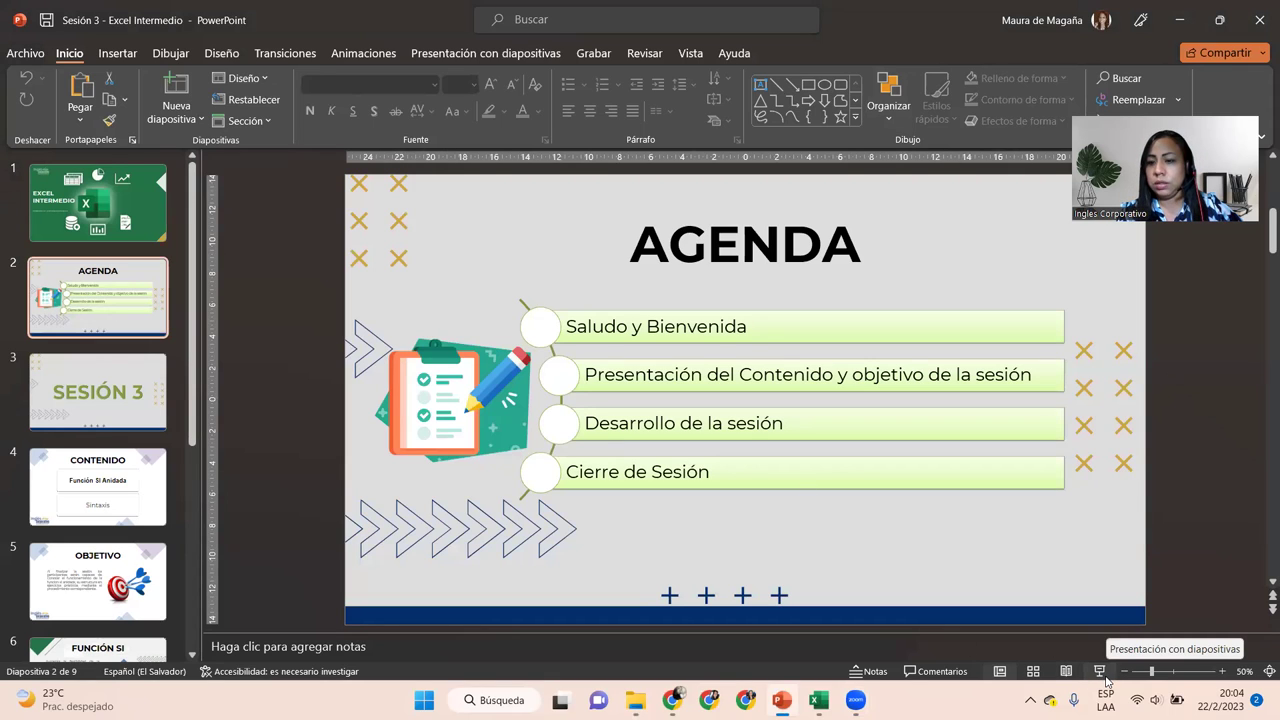
click(1105, 677)
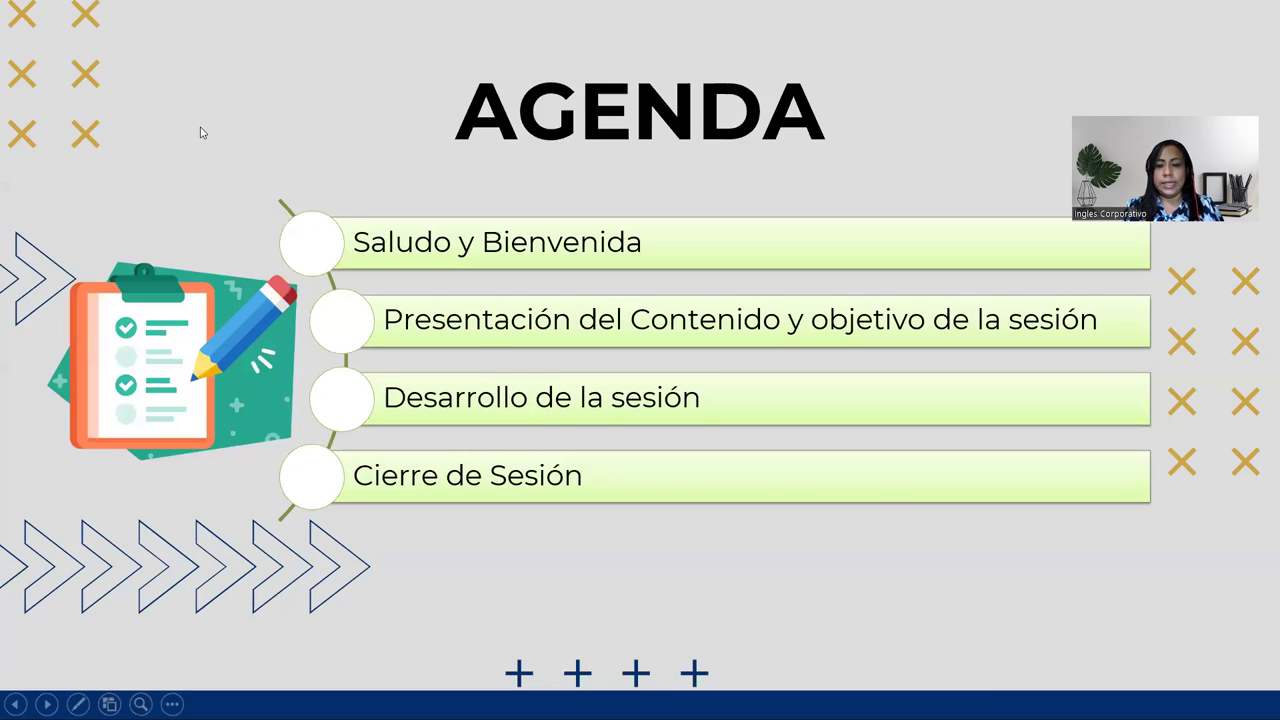
Step: Step the slide show back to the title slide, then forward through Agenda to SESIÓN 3
key(Left)
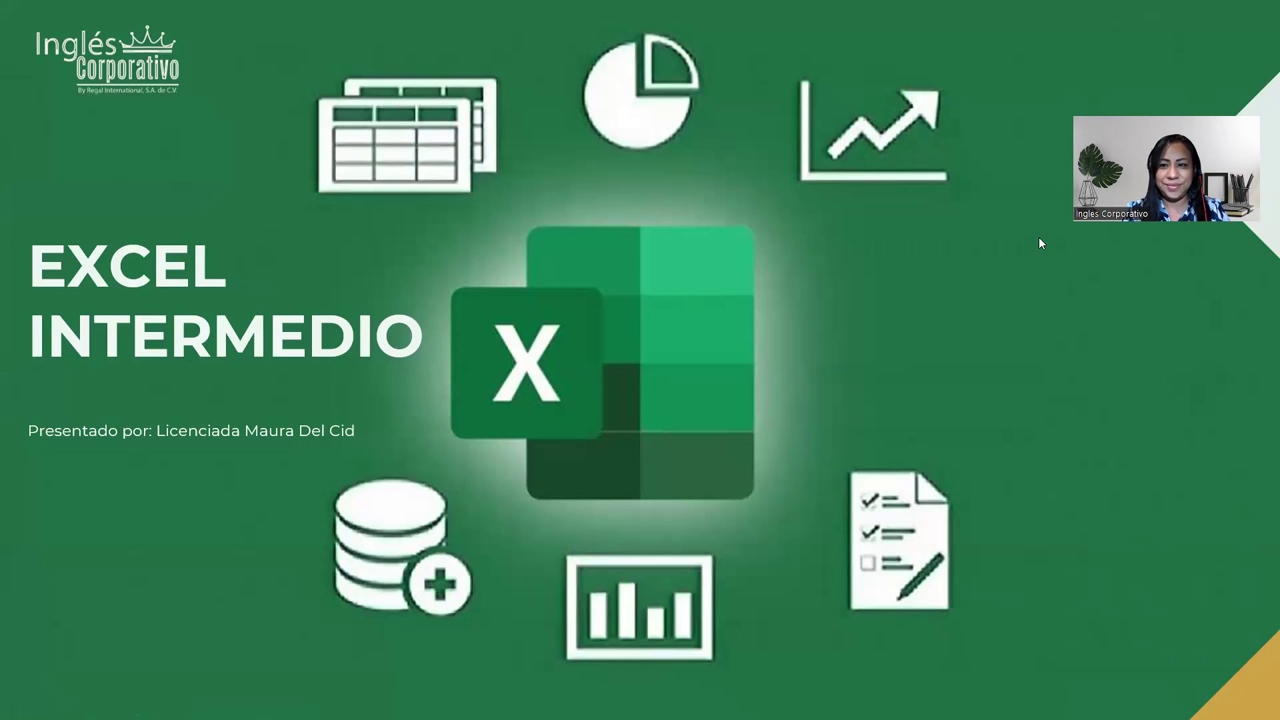
click(874, 322)
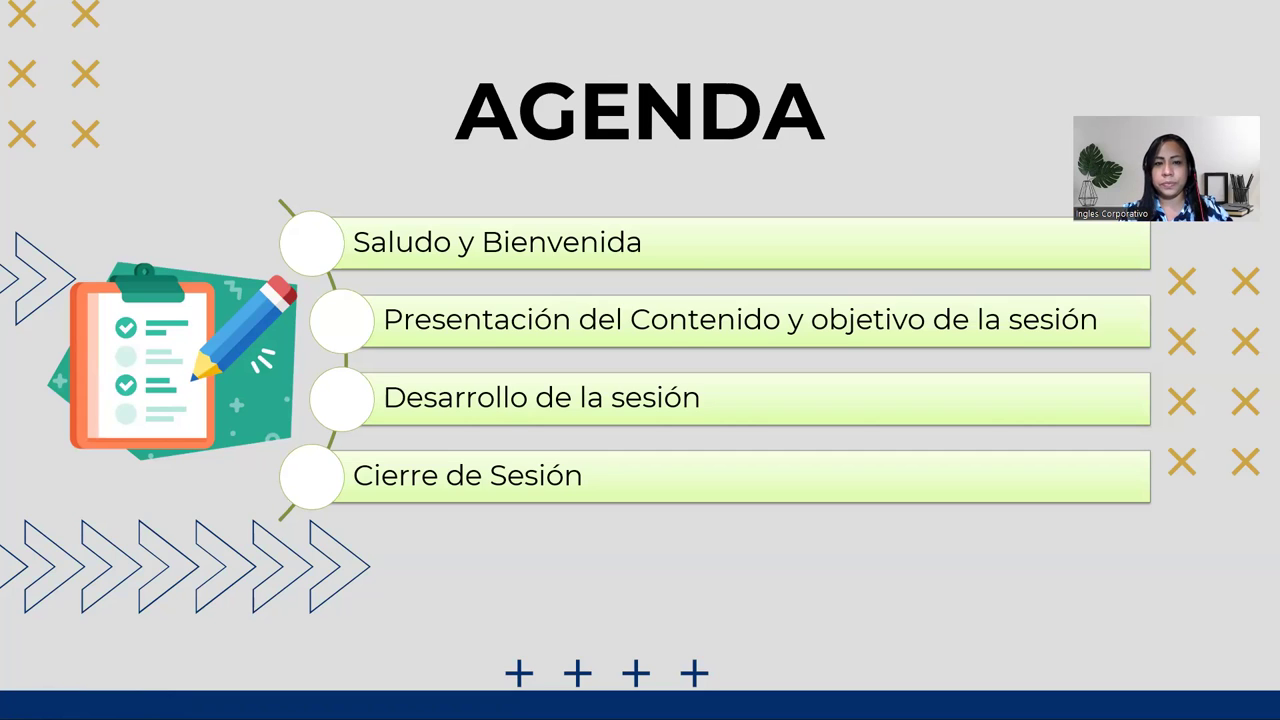
key(Right)
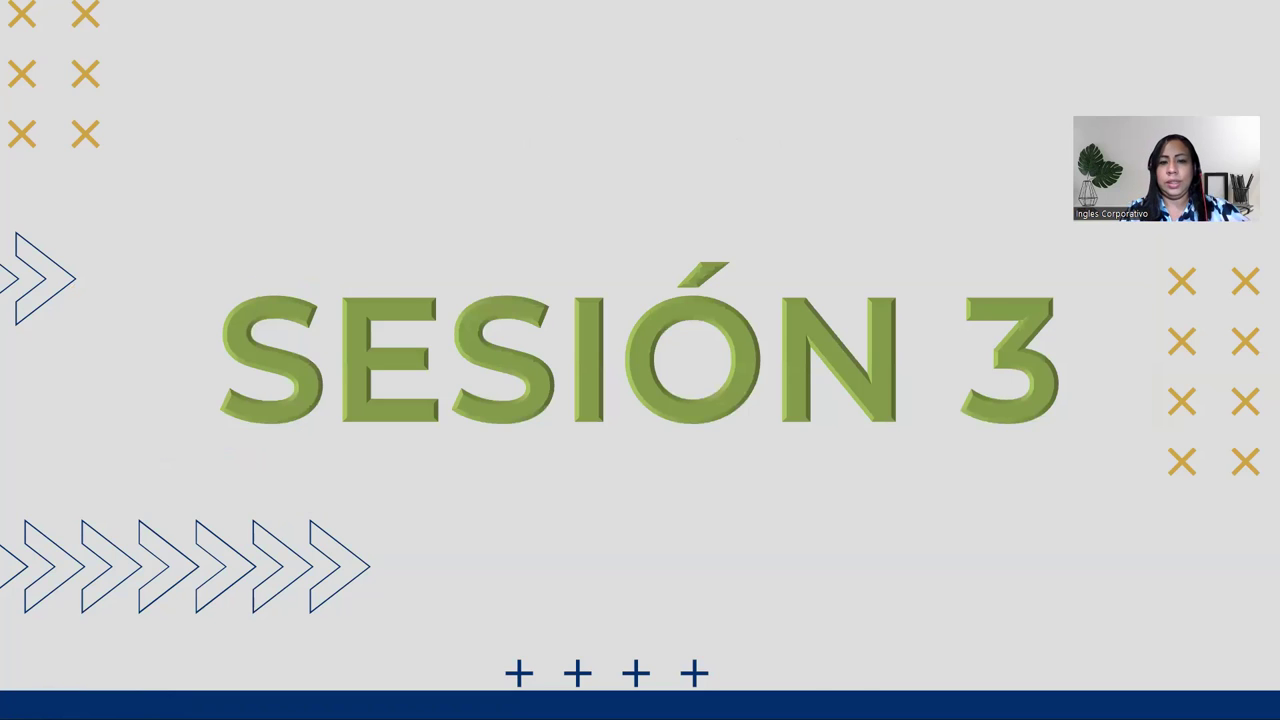
Step: Advance the slide show two slides, through CONTENIDO to OBJETIVO
key(Right)
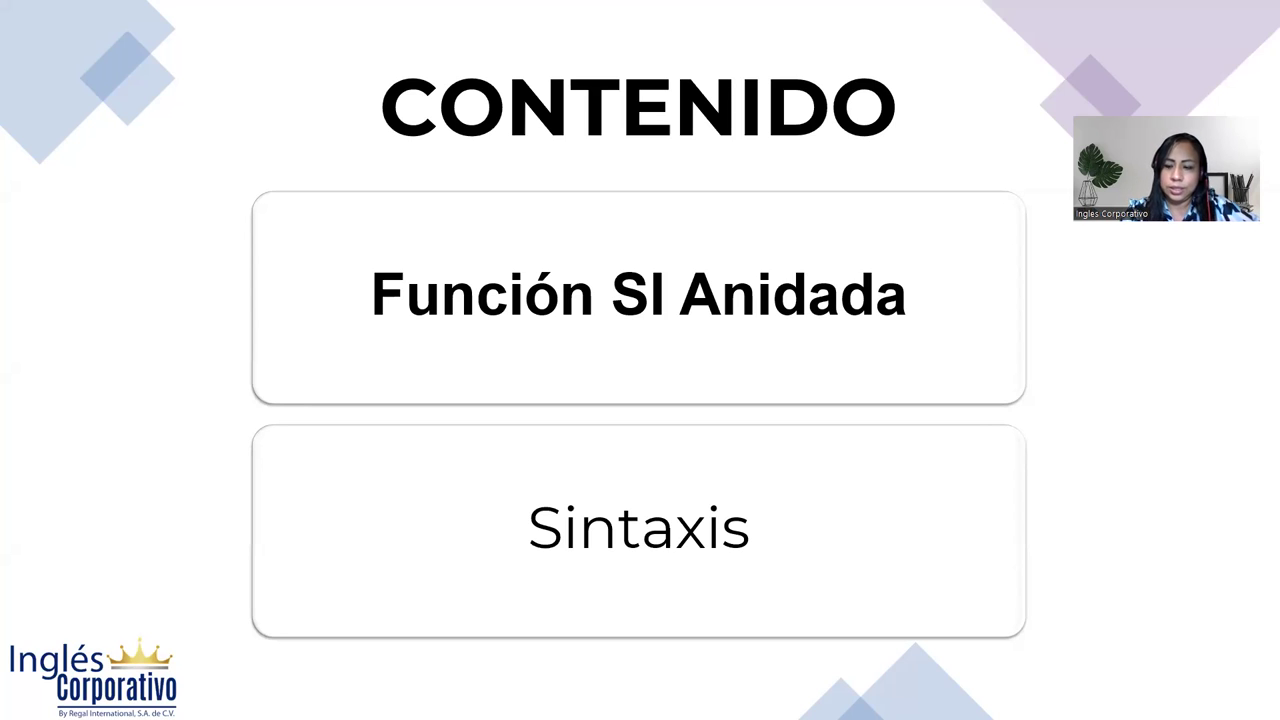
key(Right)
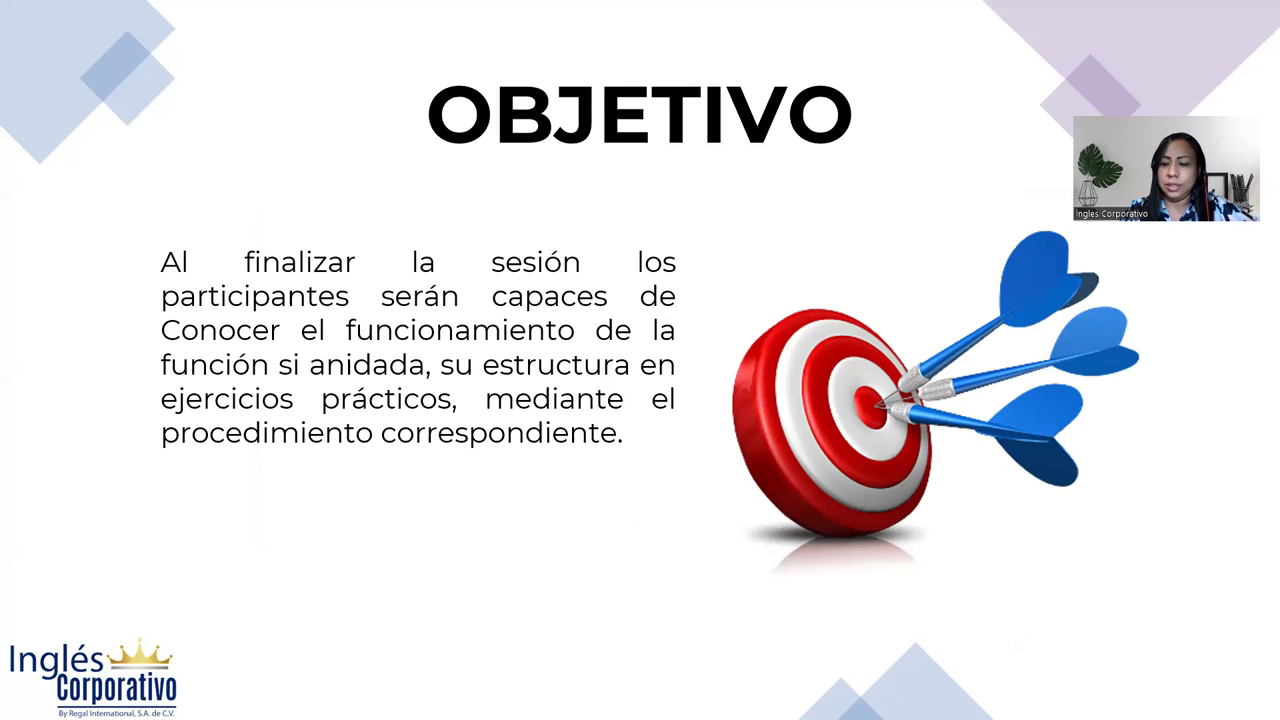
Step: Advance the slide show to the FUNCIÓN SI slide
key(Right)
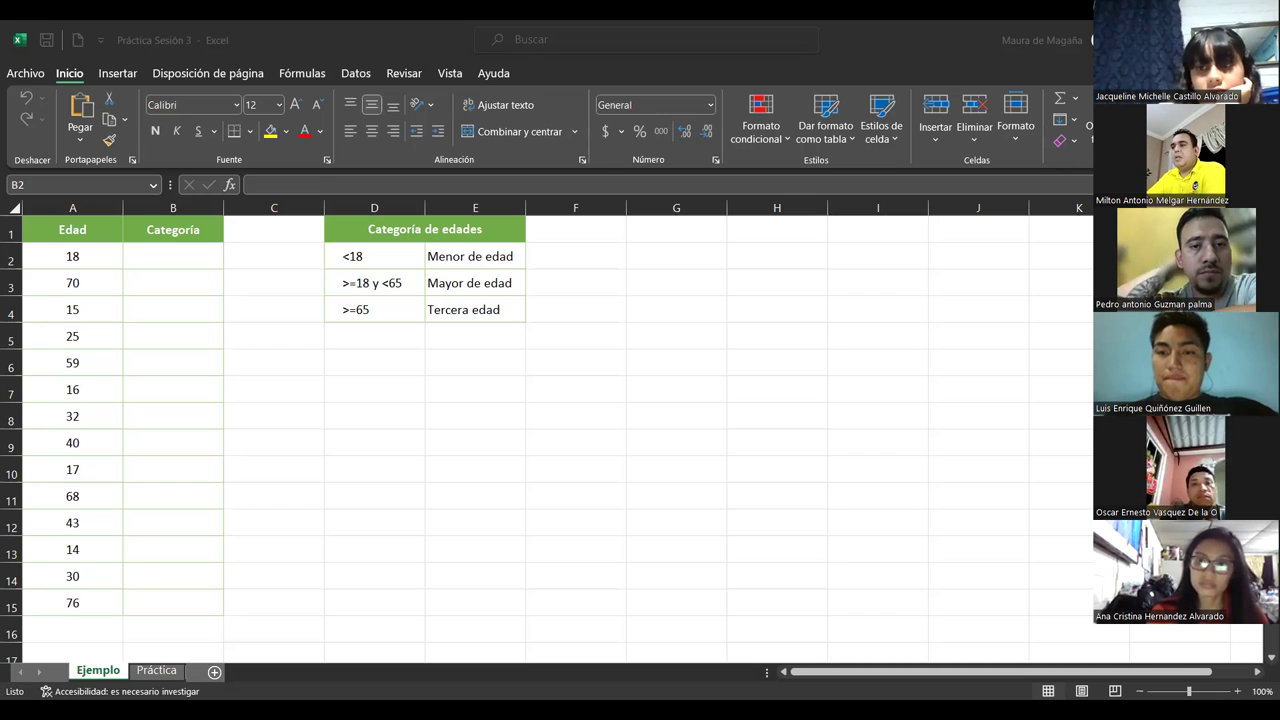
Step: Bring the Excel workbook forward and select cell B2 under Categoría
click(532, 290)
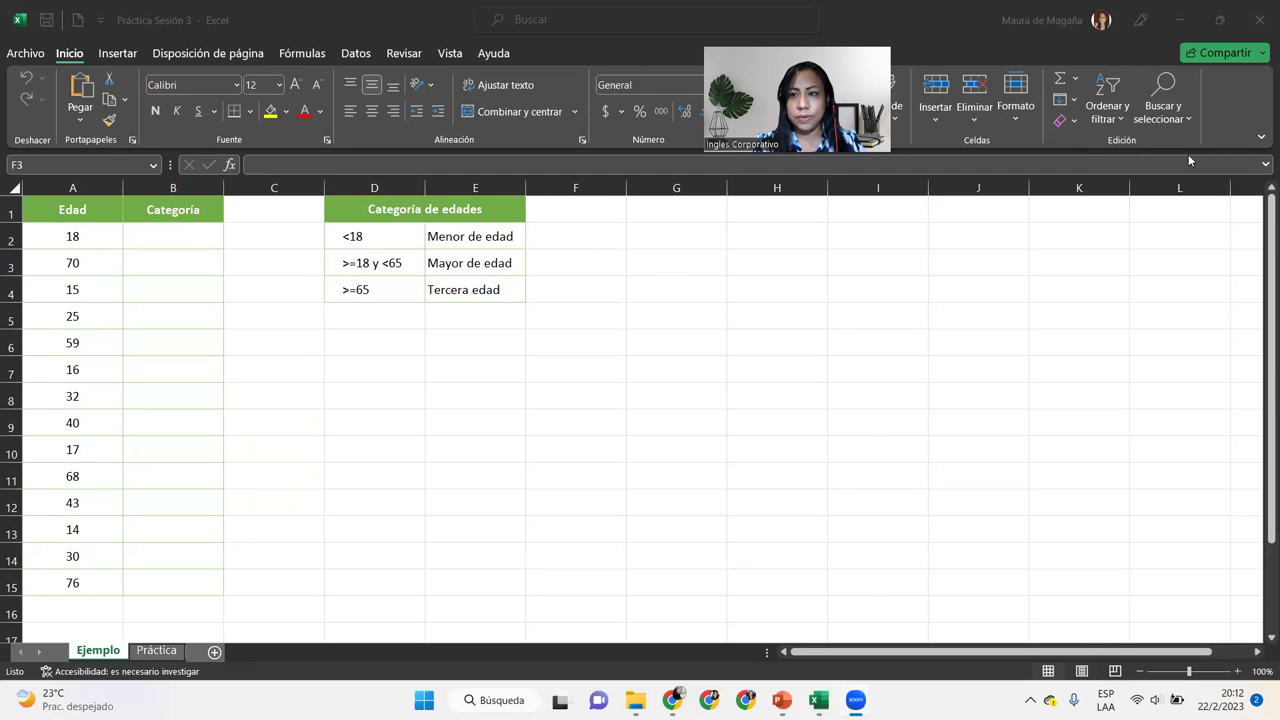
click(203, 226)
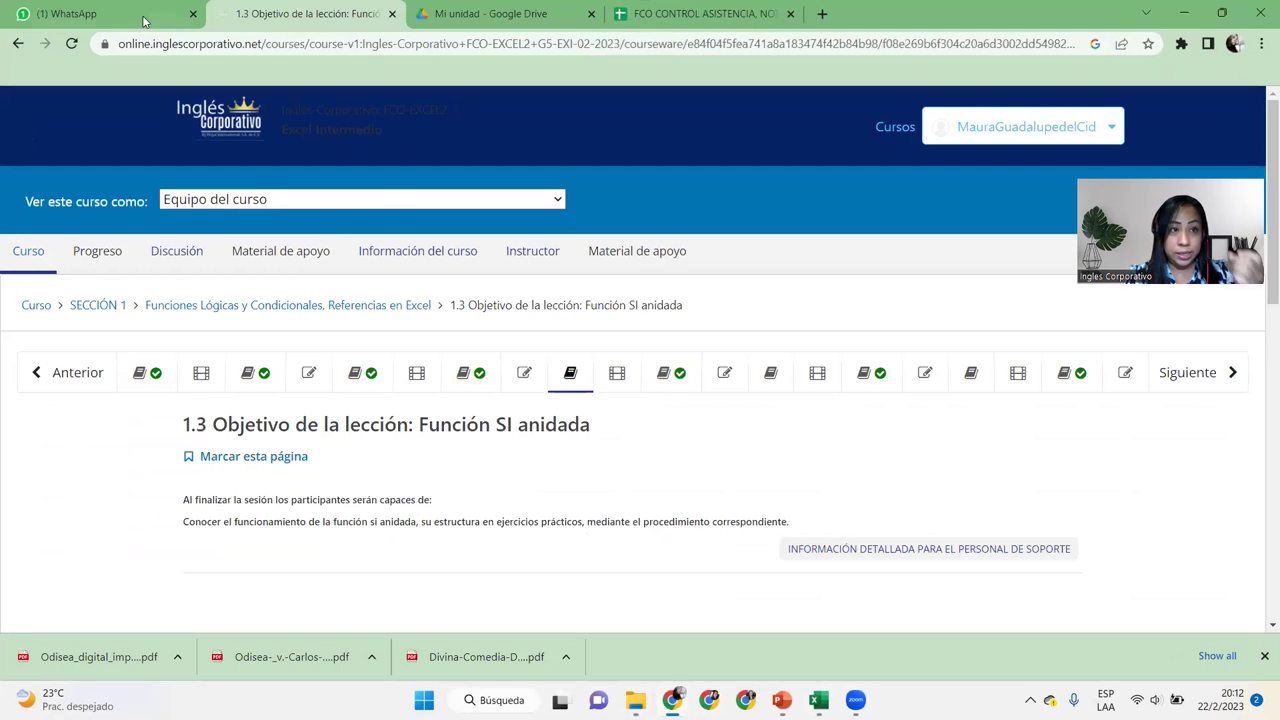
Step: Open the G5-EXI-02-2023 group info and copy the Zoom link from its description
click(60, 13)
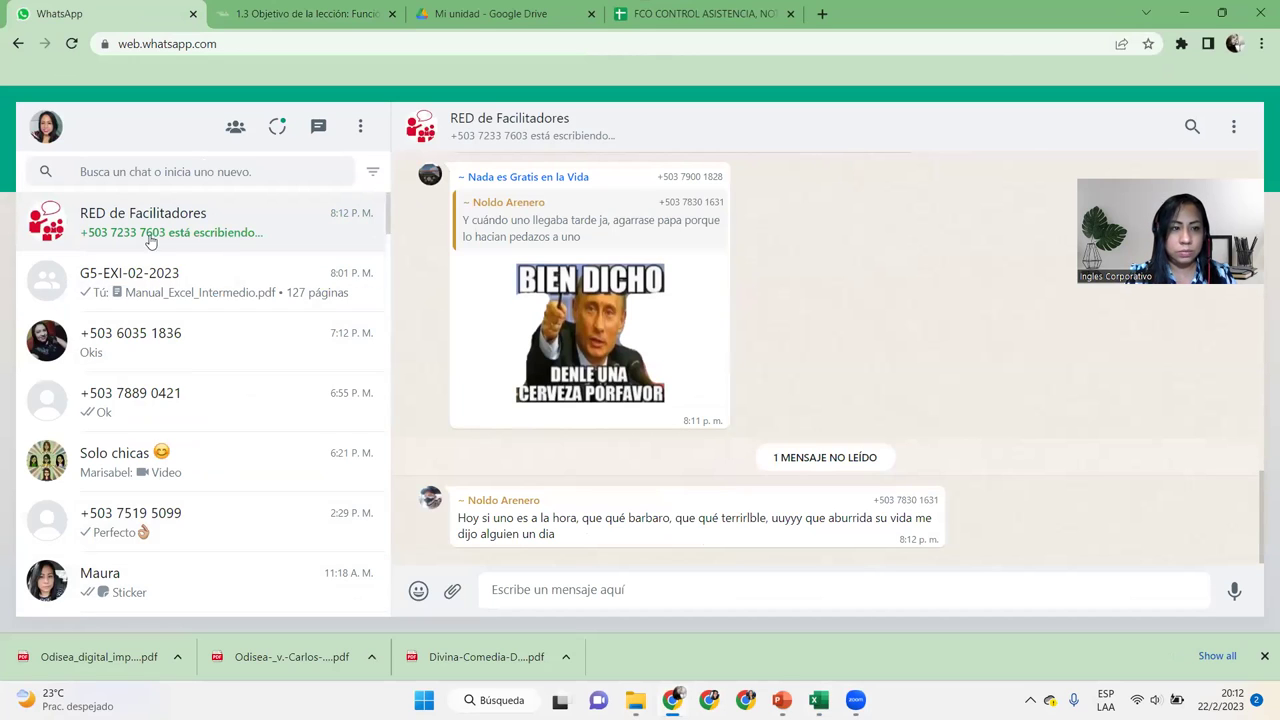
click(135, 305)
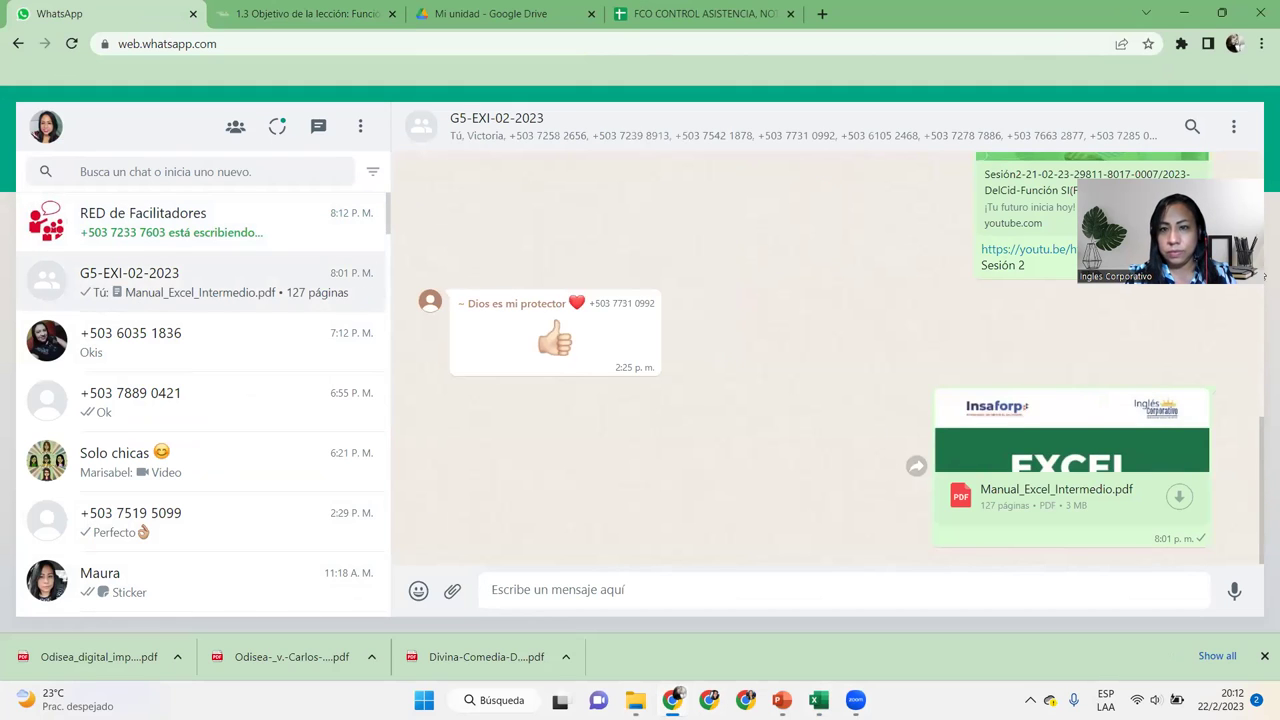
click(1234, 127)
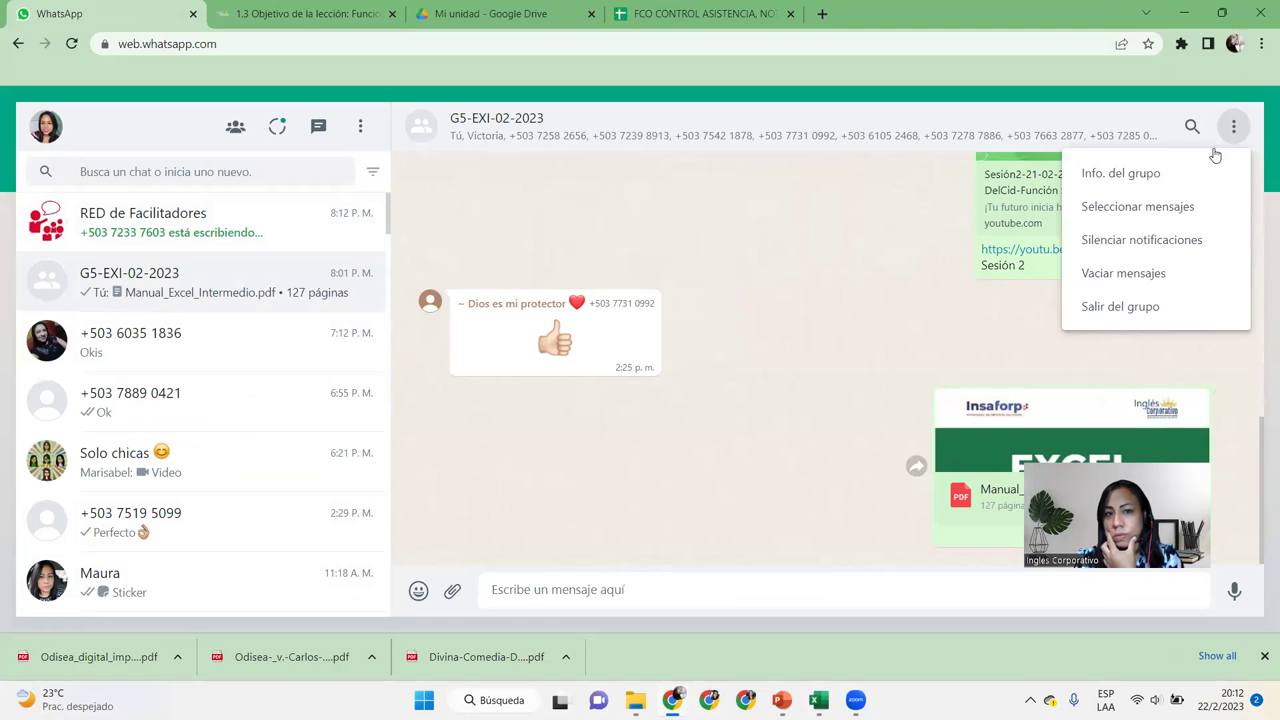
click(1120, 173)
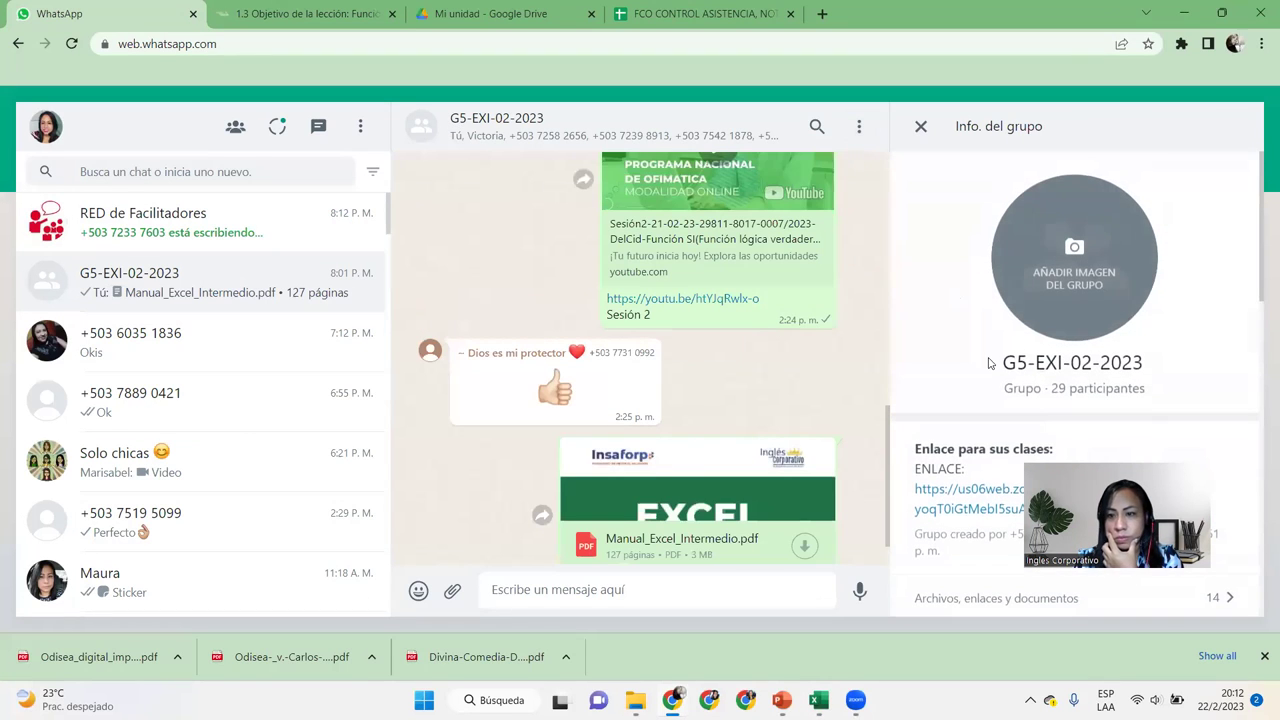
drag(1263, 234, 1262, 378)
scroll(1123, 303, up, 3)
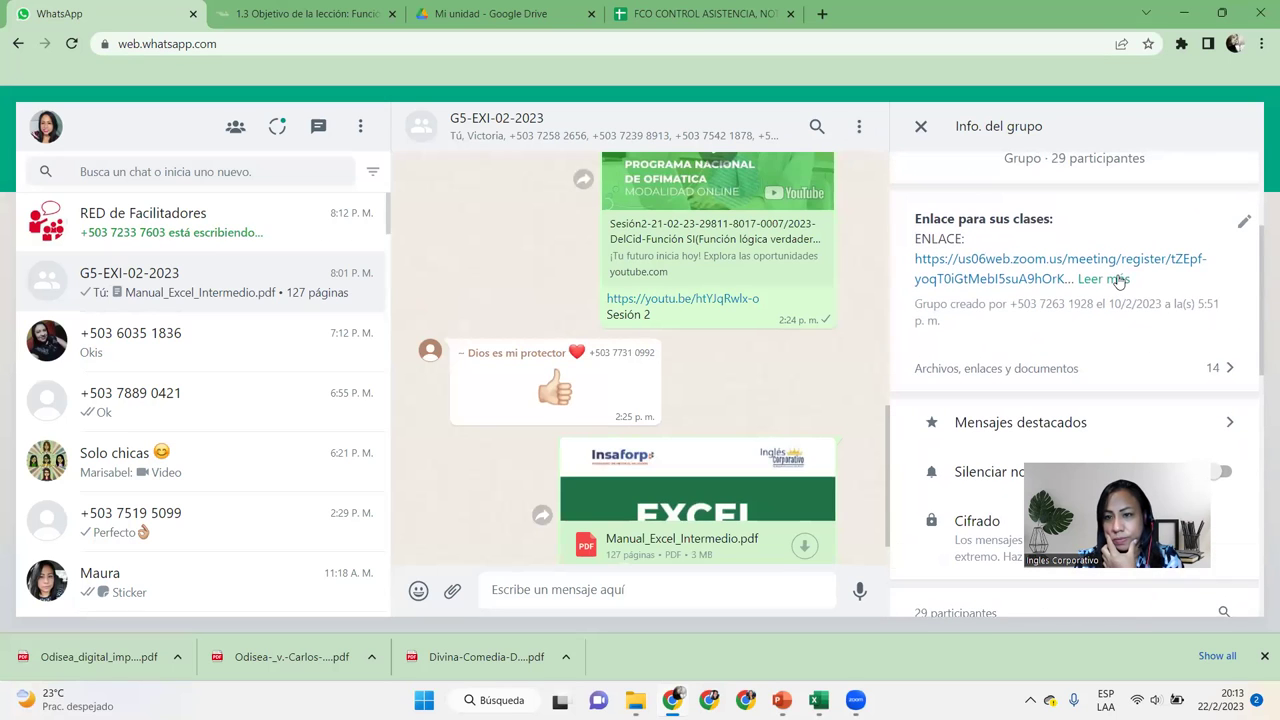
click(1116, 280)
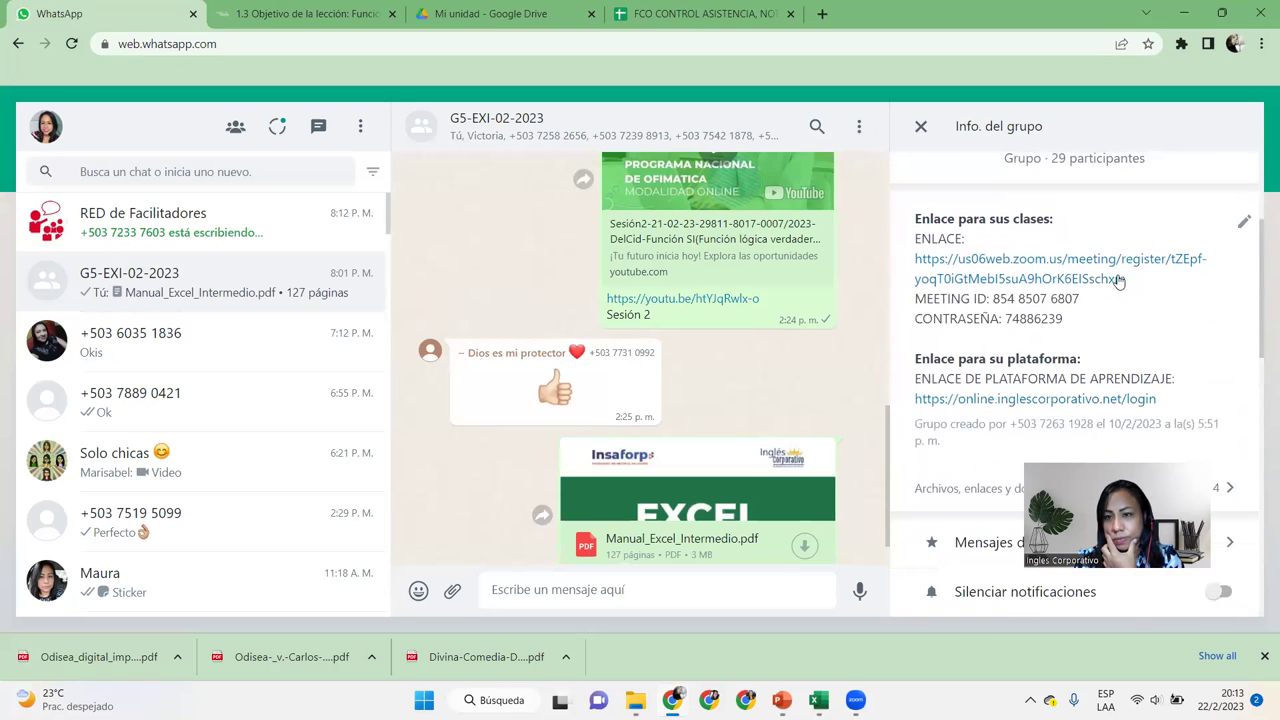
right_click(927, 262)
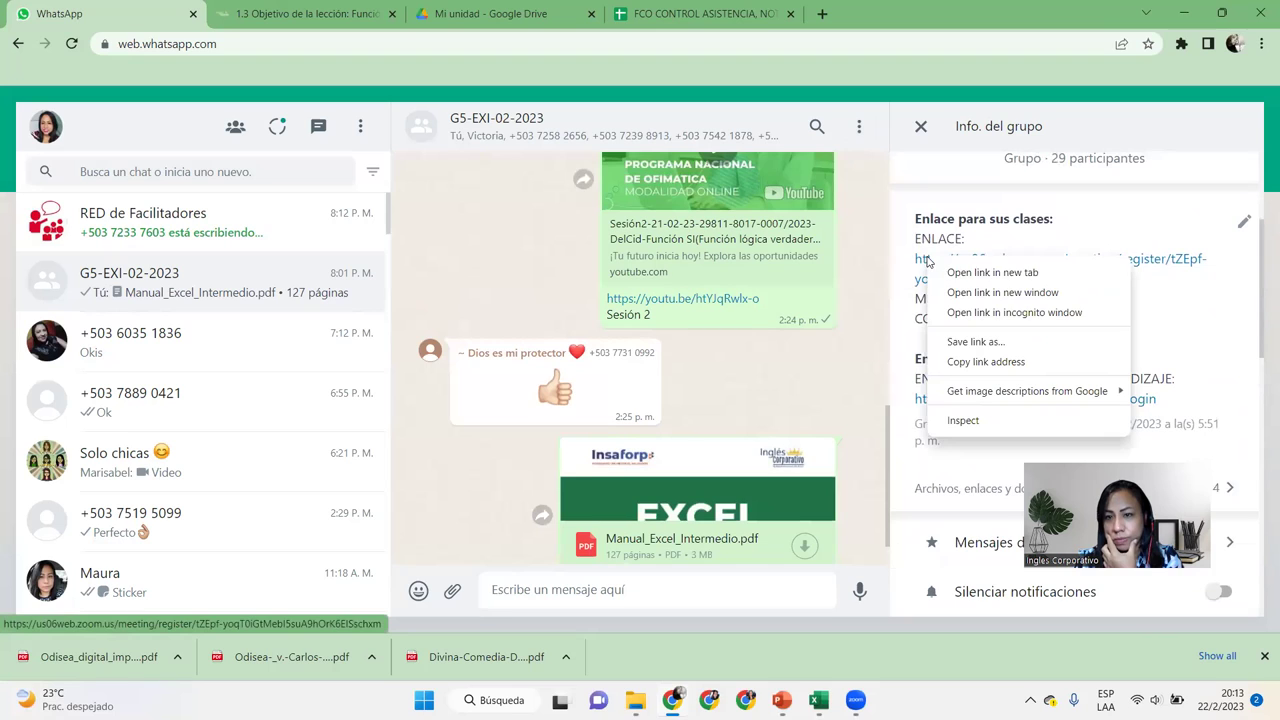
click(986, 362)
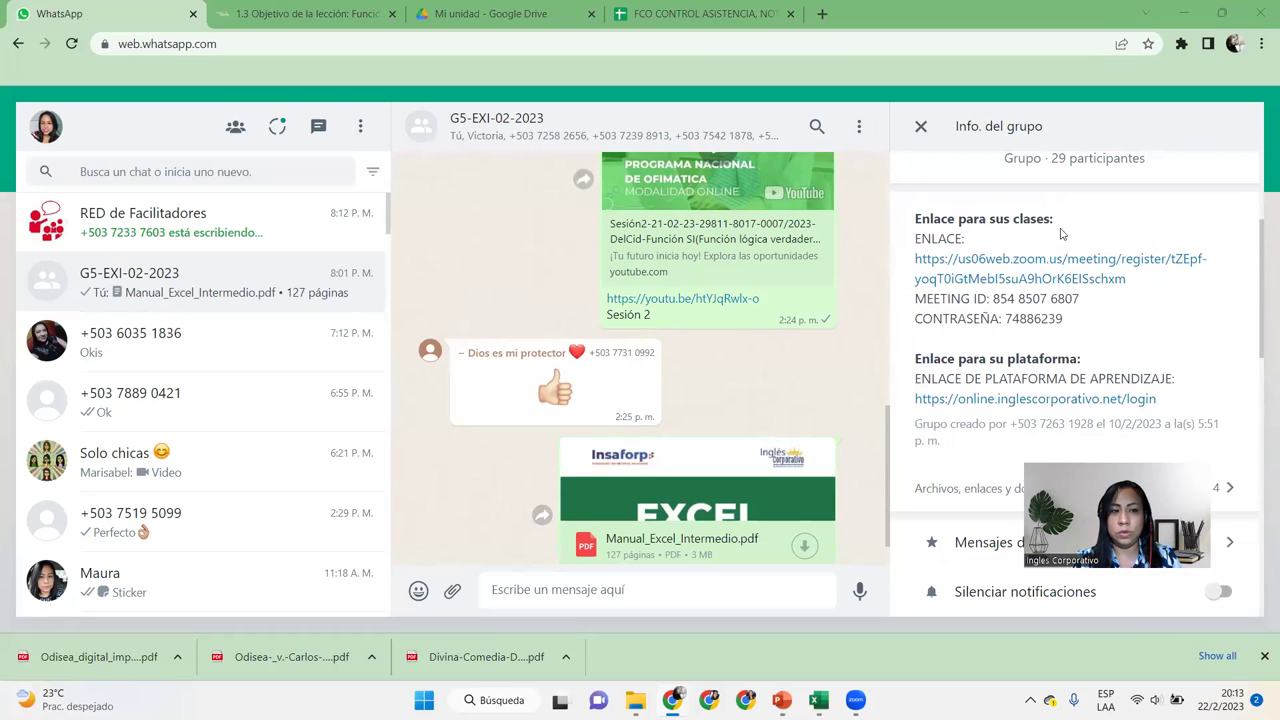
Step: Check the Excel workbook, then return to WhatsApp and close the group info panel
click(1188, 10)
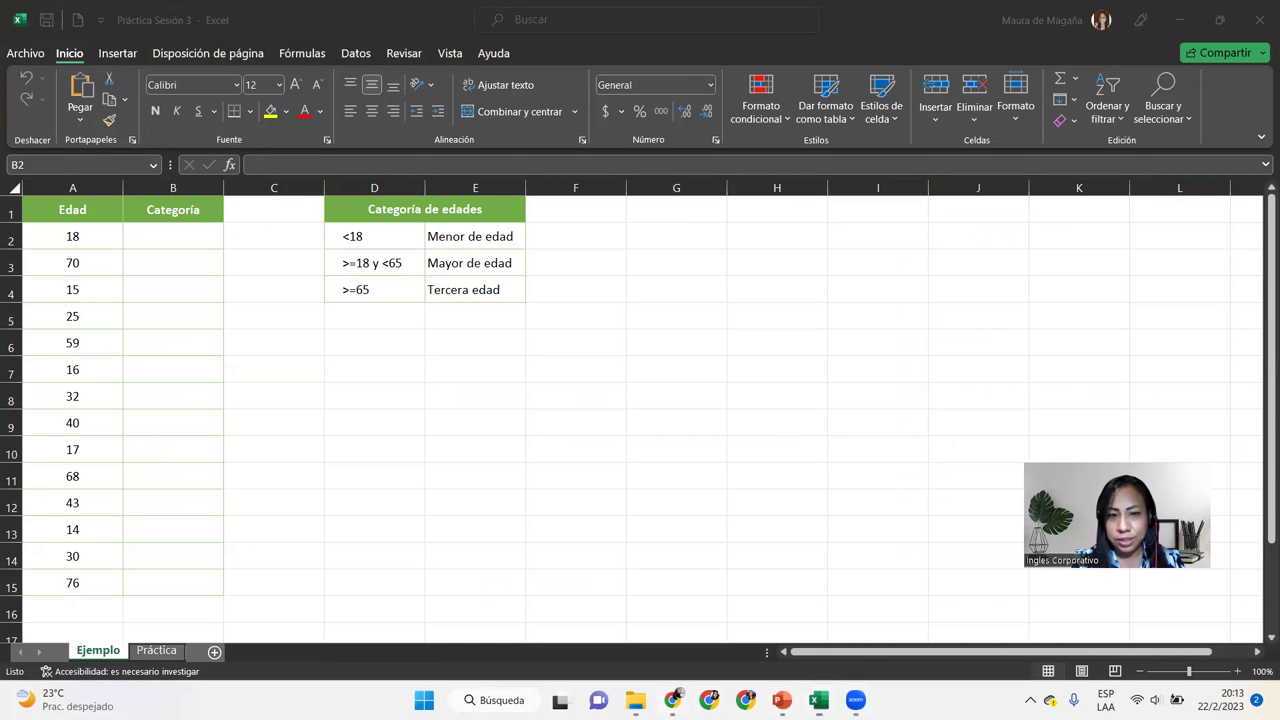
click(672, 700)
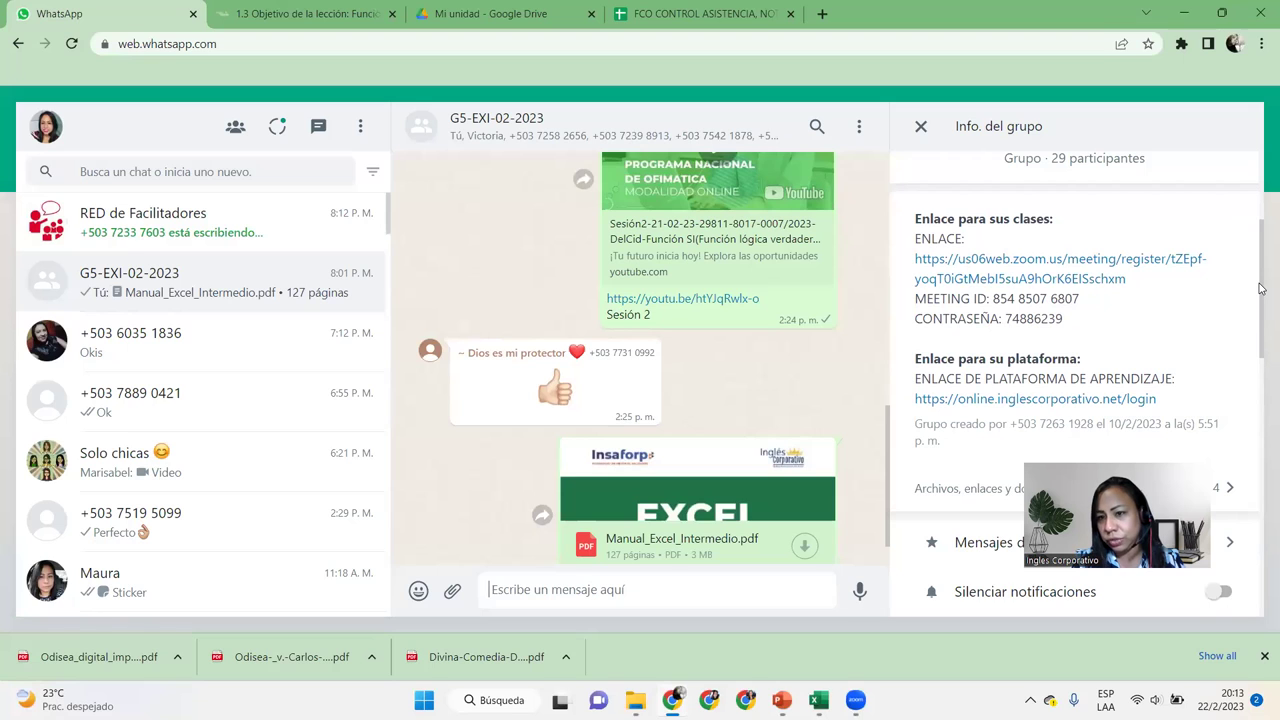
drag(1260, 289, 1261, 322)
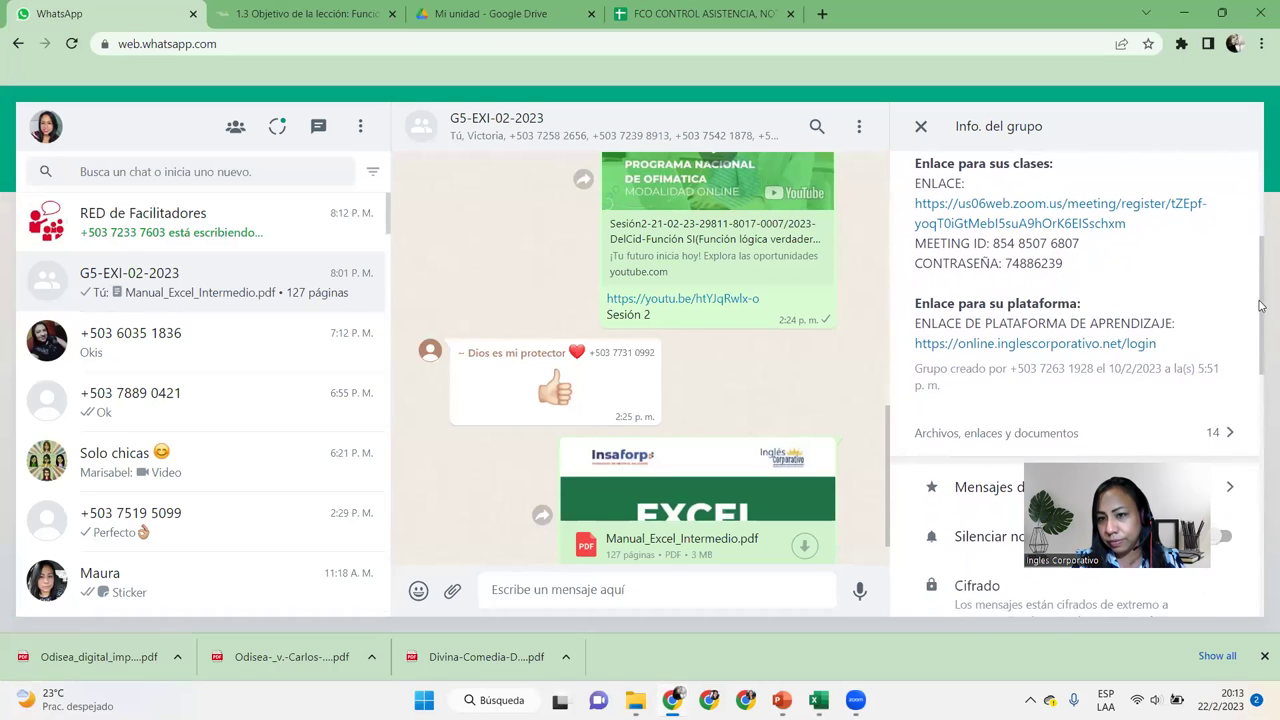
drag(1261, 322, 1261, 149)
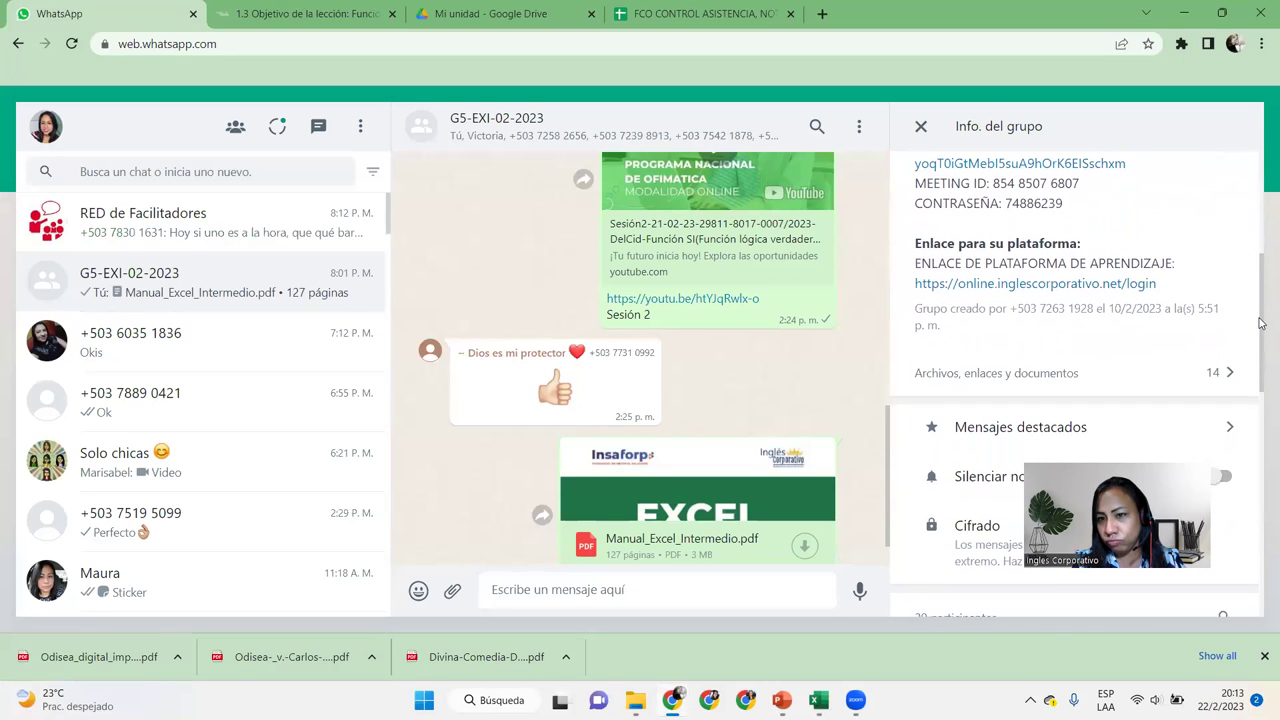
click(919, 127)
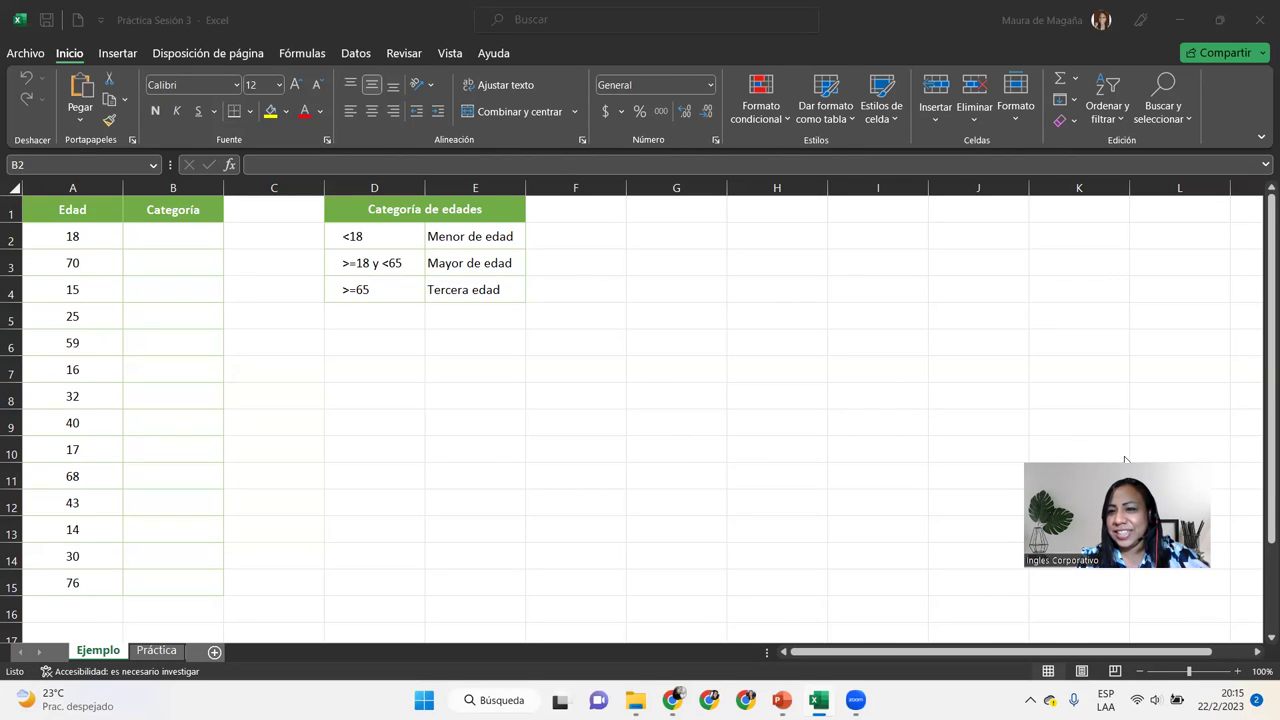
drag(1125, 460, 1176, 185)
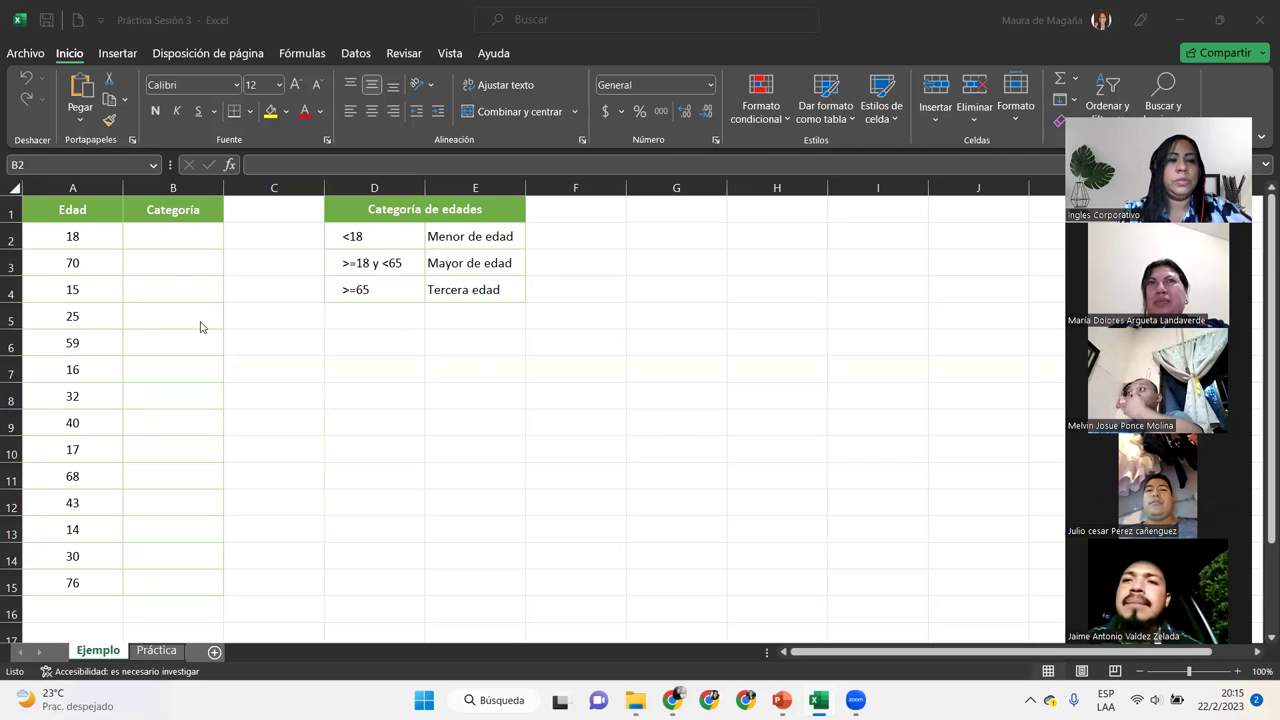
click(200, 243)
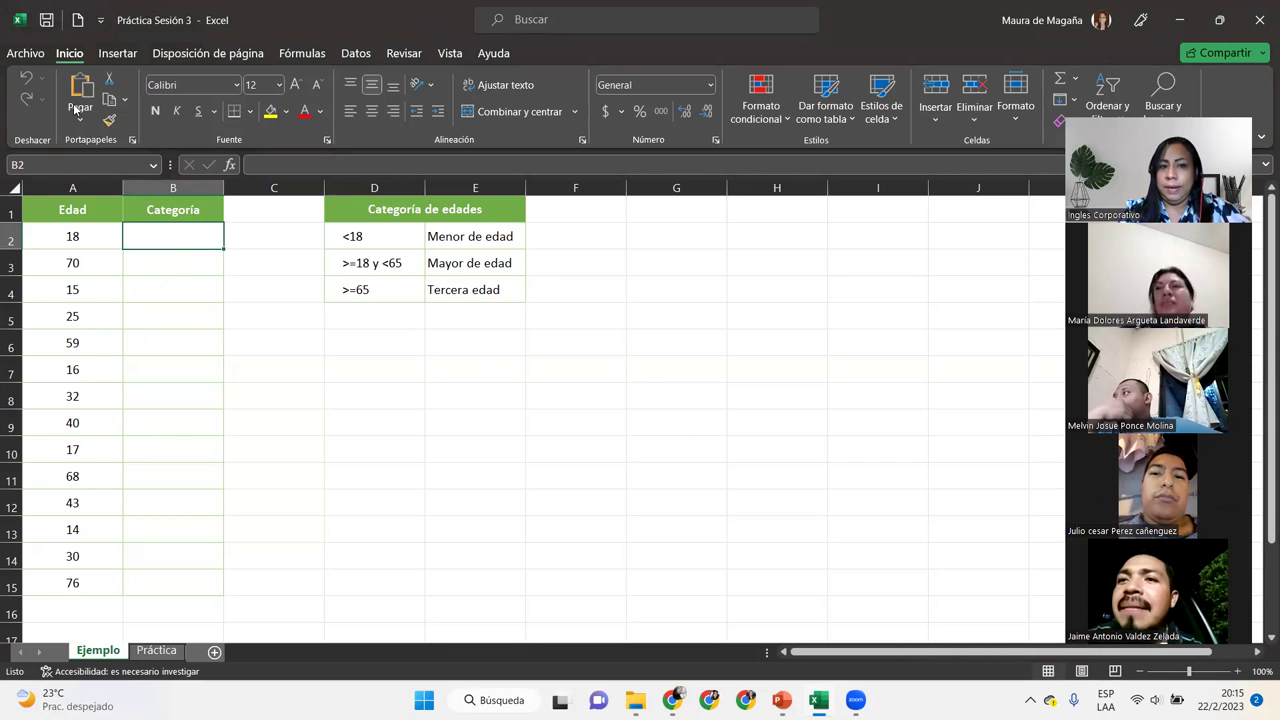
click(158, 214)
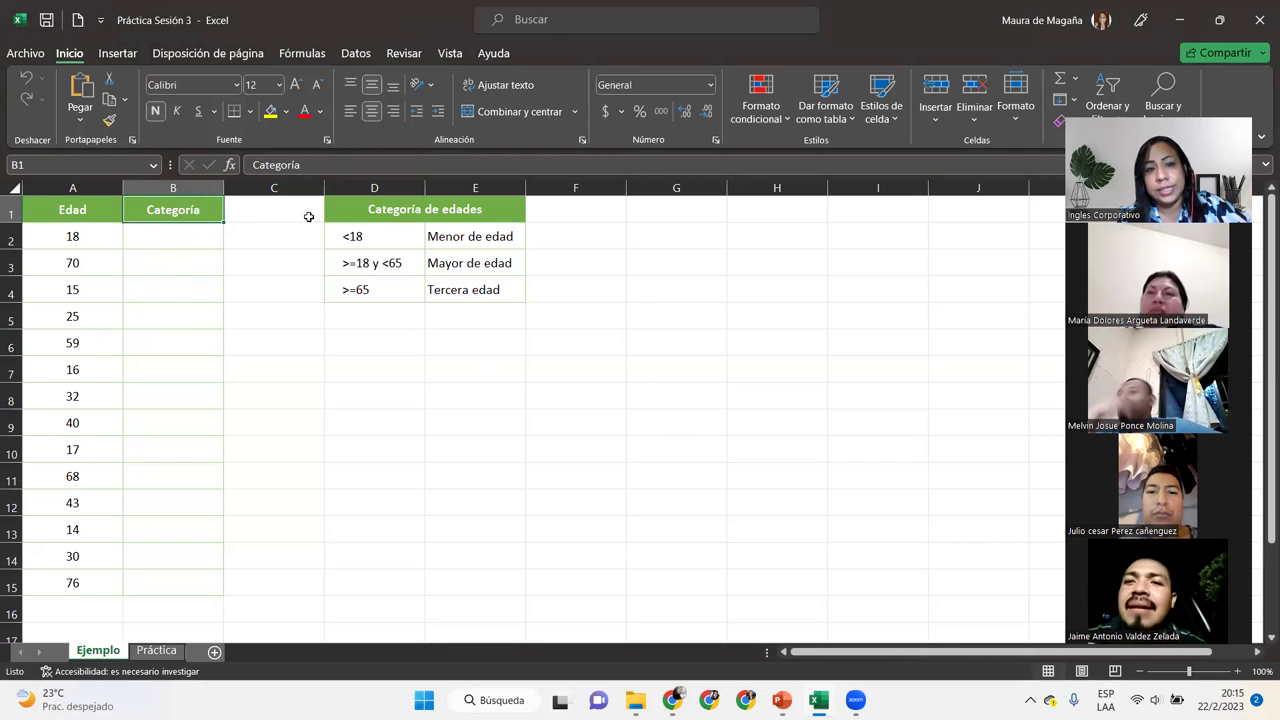
drag(356, 237, 440, 238)
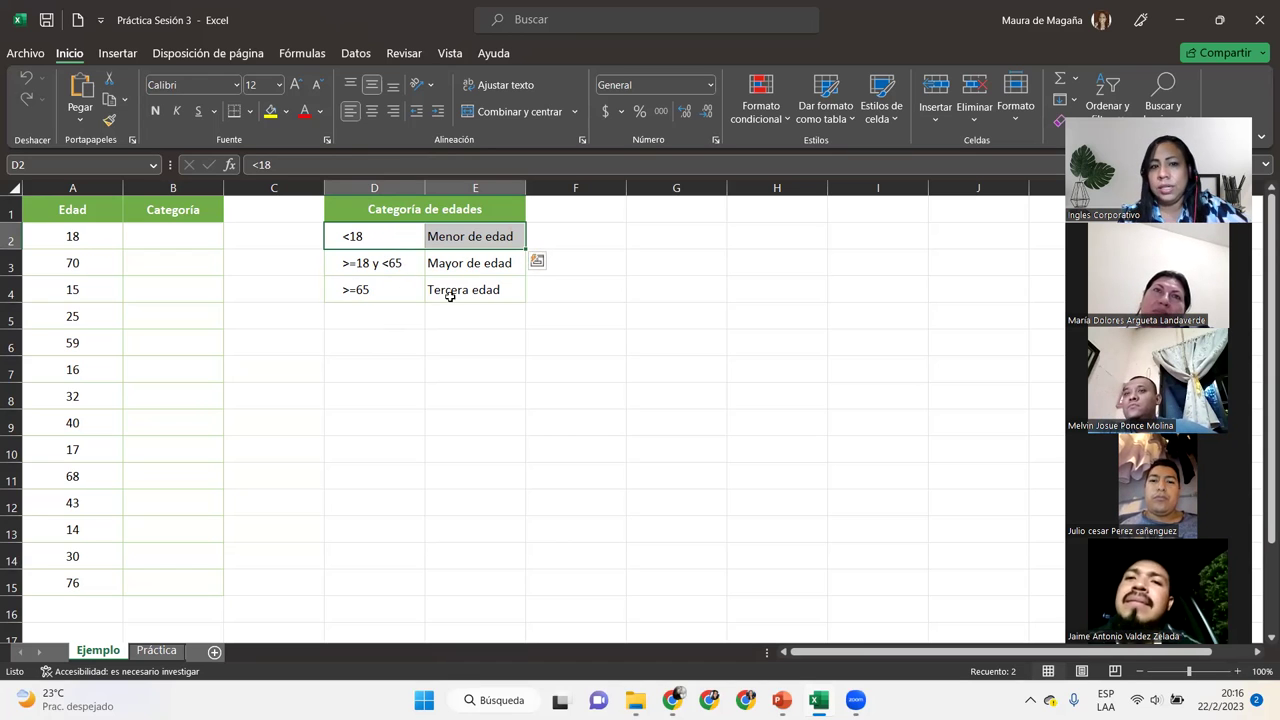
click(452, 296)
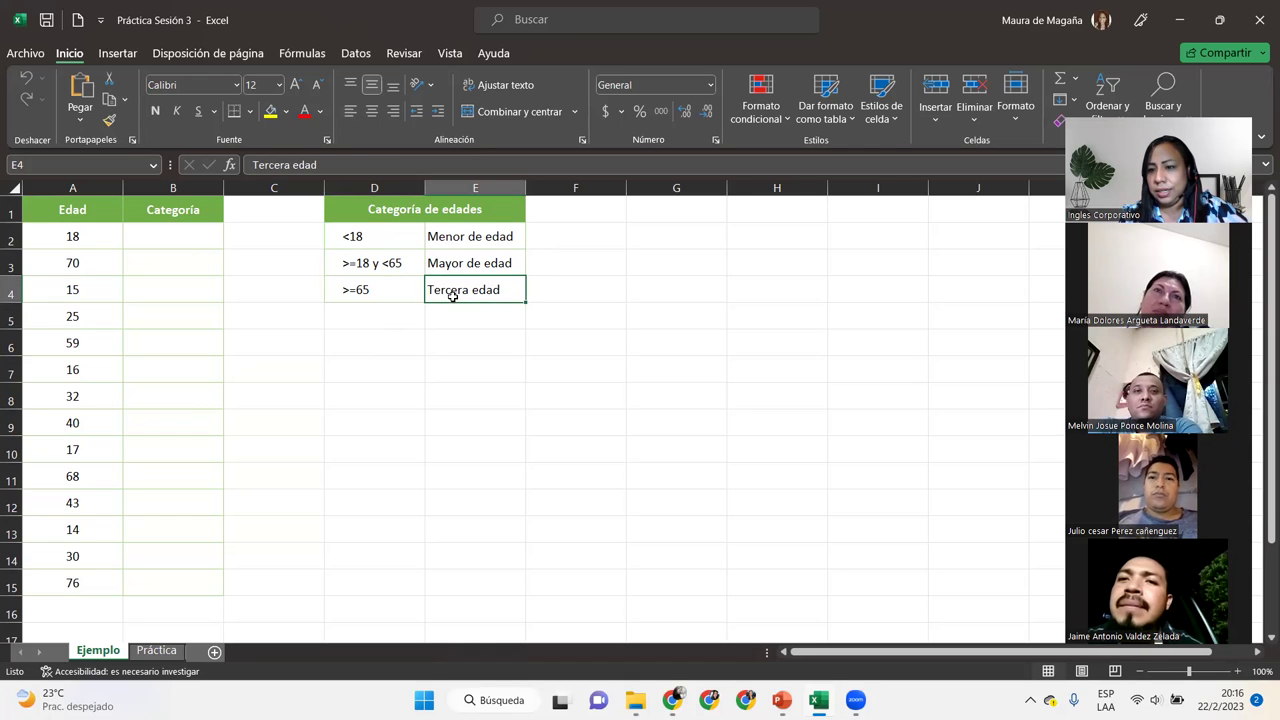
click(420, 233)
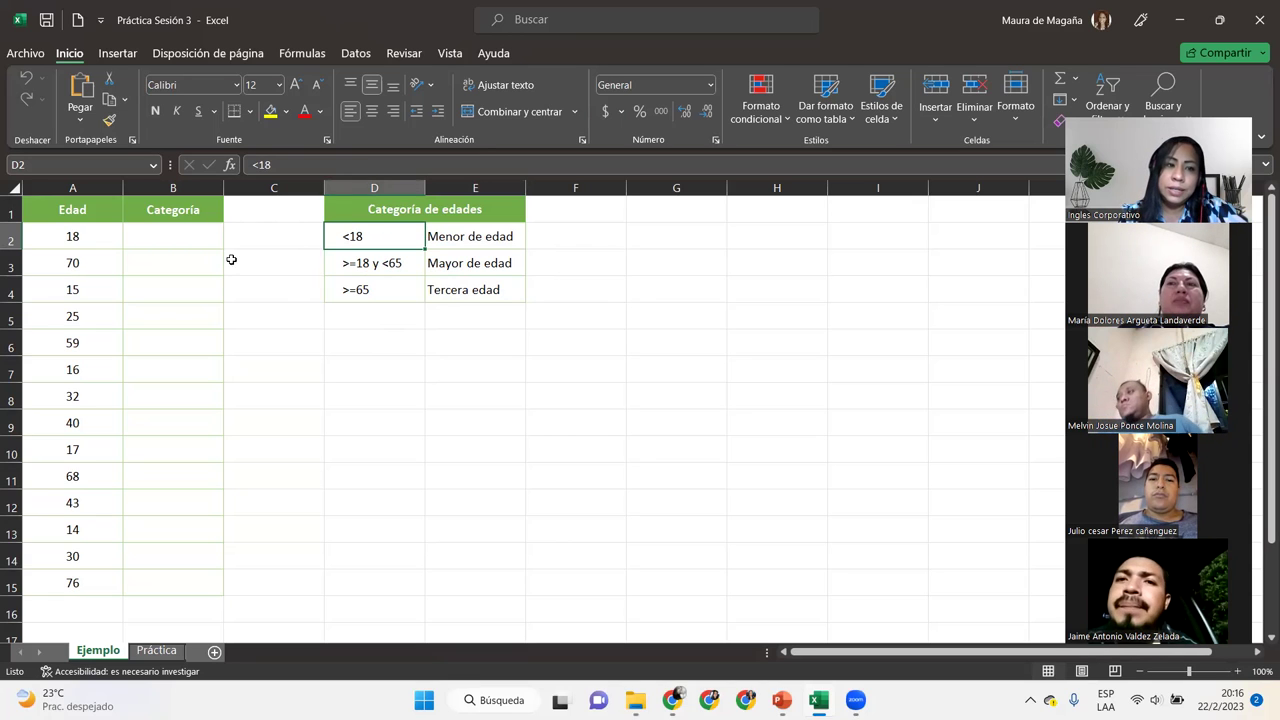
click(202, 231)
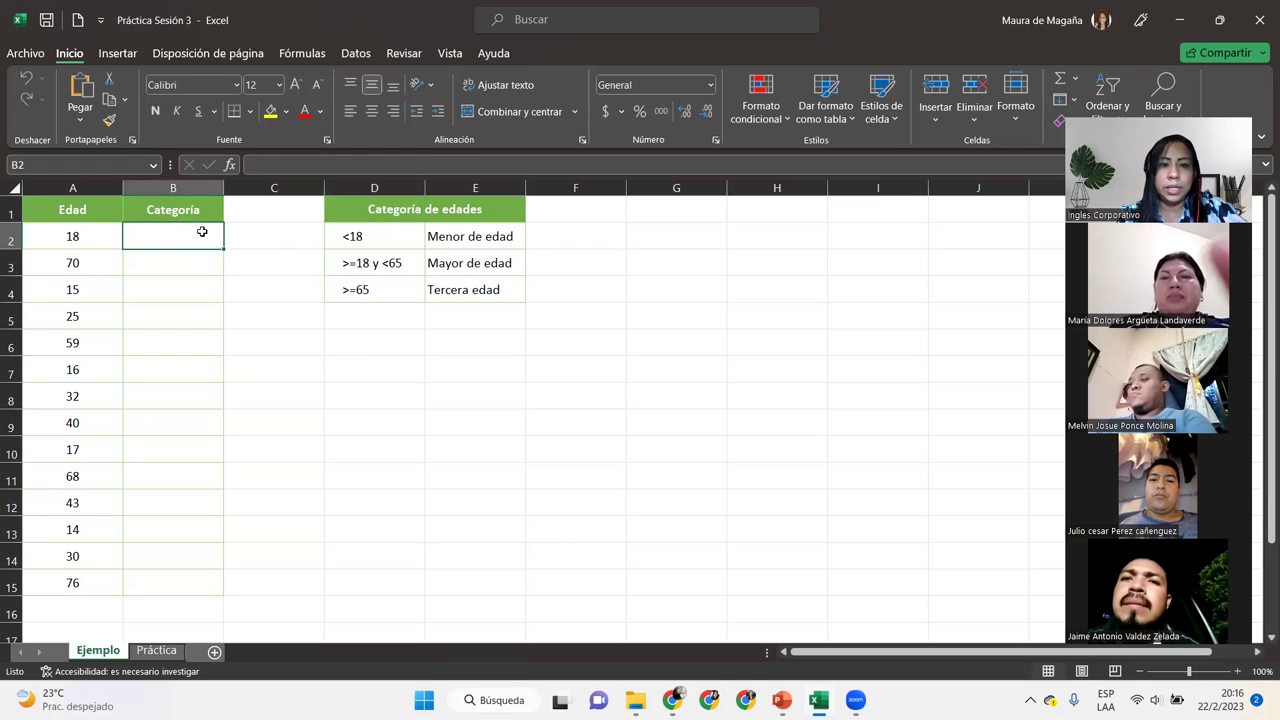
key(Return)
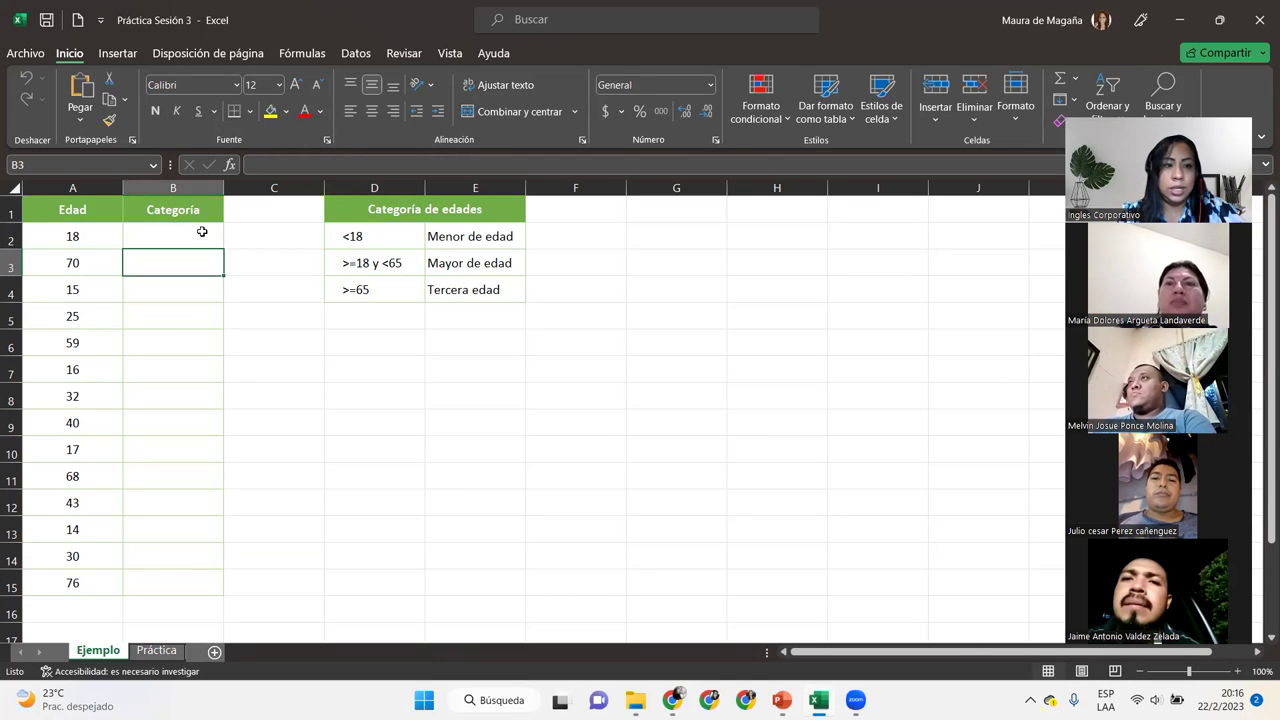
key(Return)
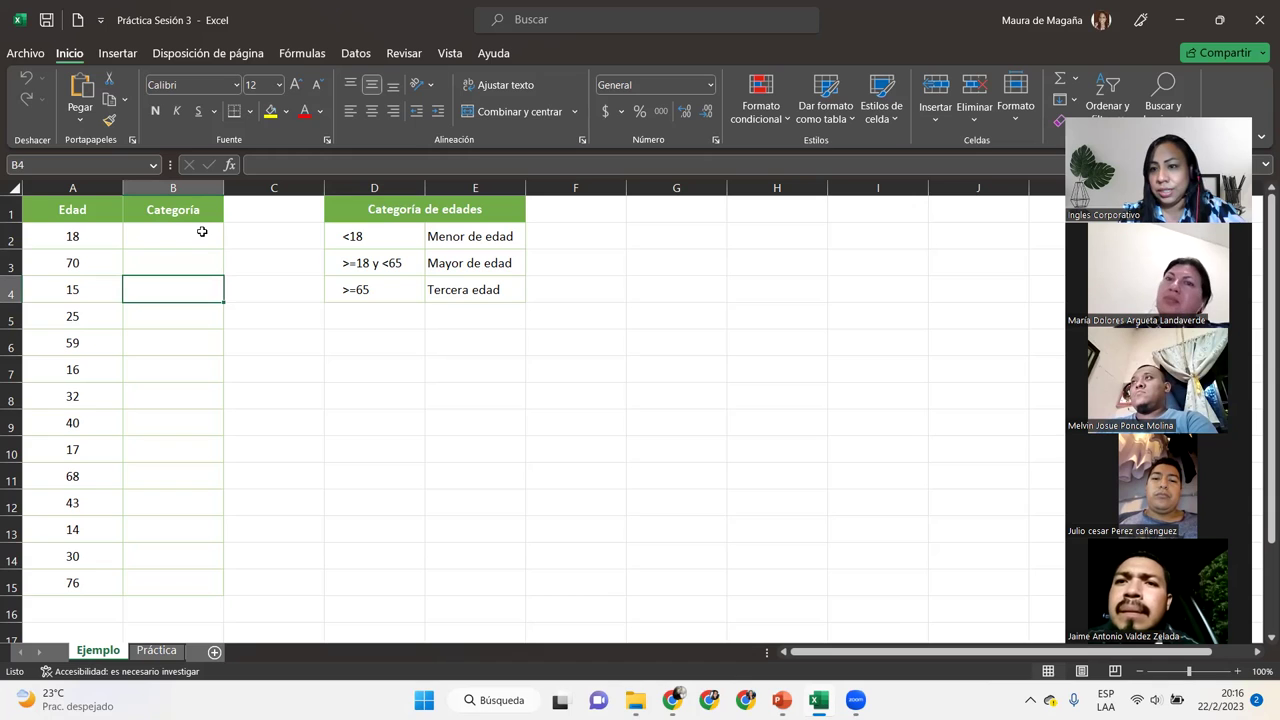
key(Up)
key(Up)
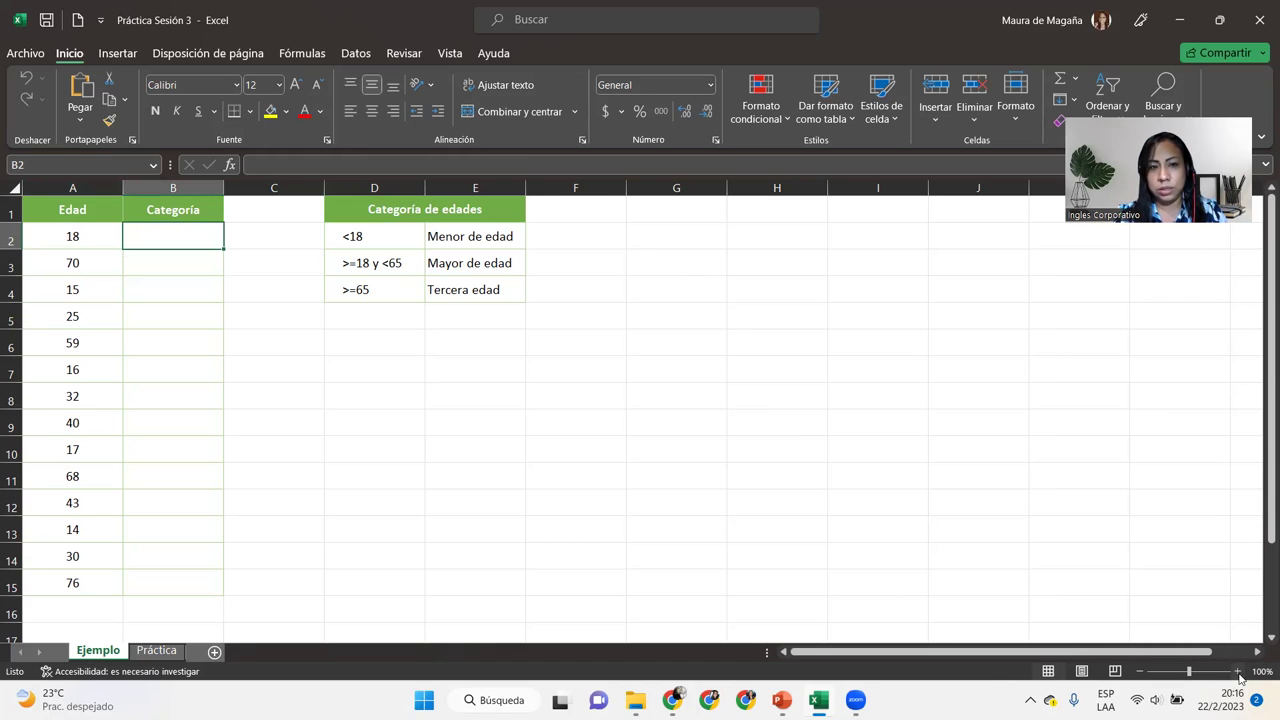
Step: Zoom the sheet in to 140% and type =si( in cell B2
click(1238, 672)
click(1238, 672)
click(1238, 672)
click(1238, 672)
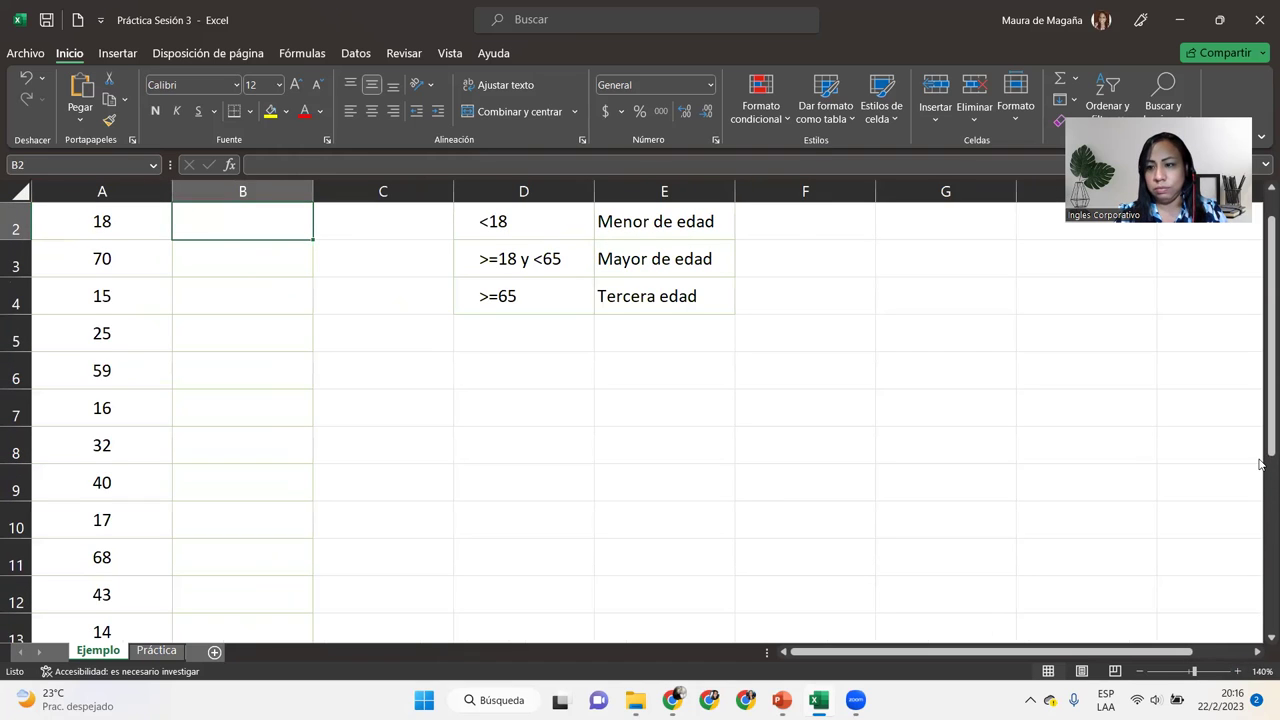
drag(1263, 462, 1262, 438)
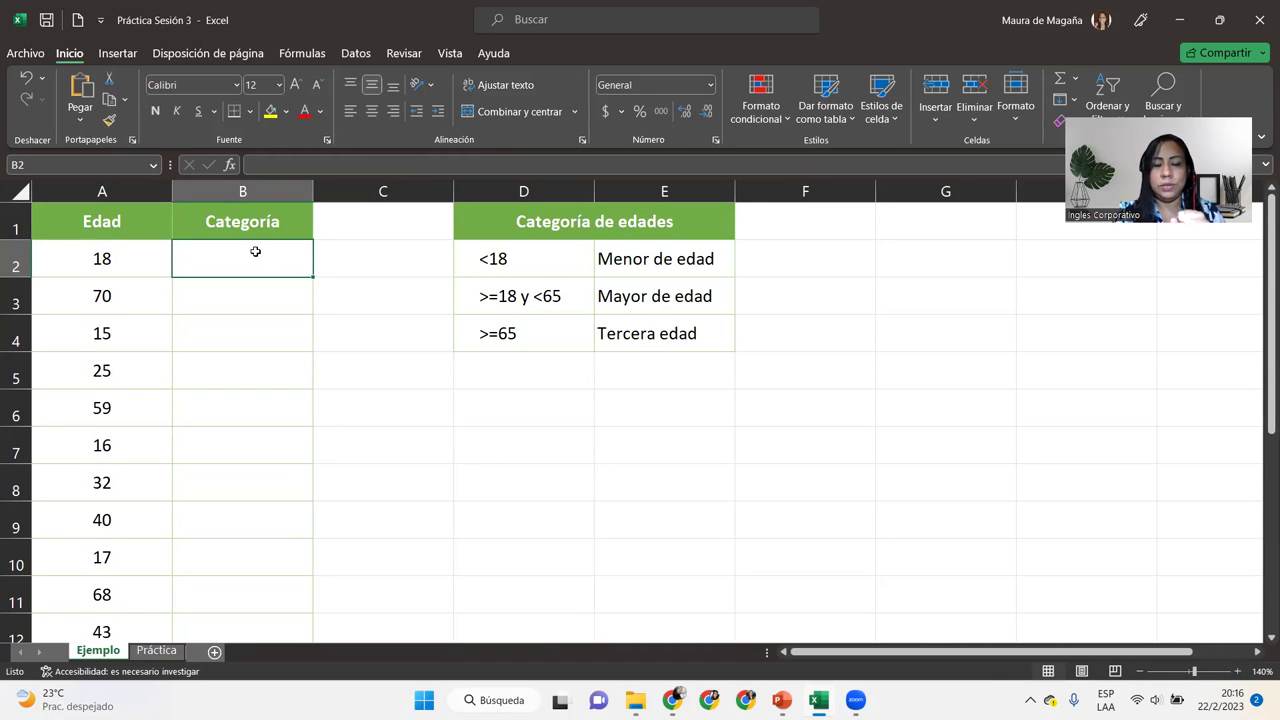
text(=si()
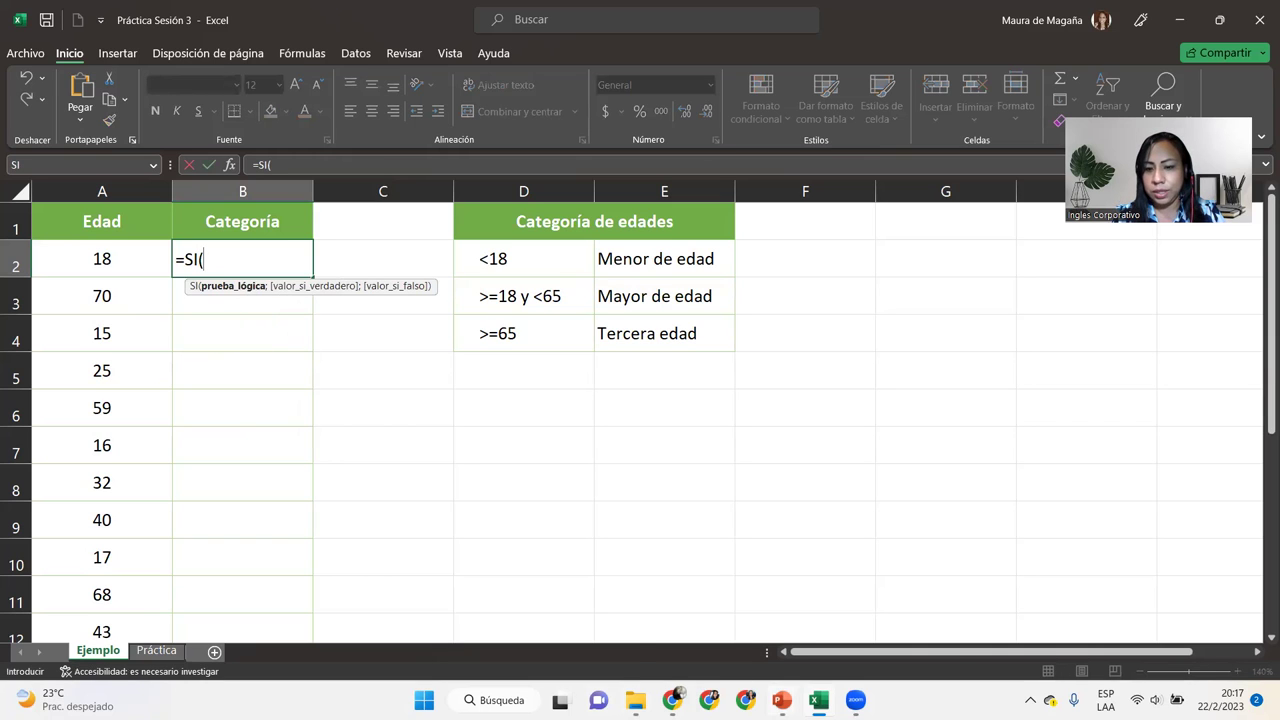
click(781, 700)
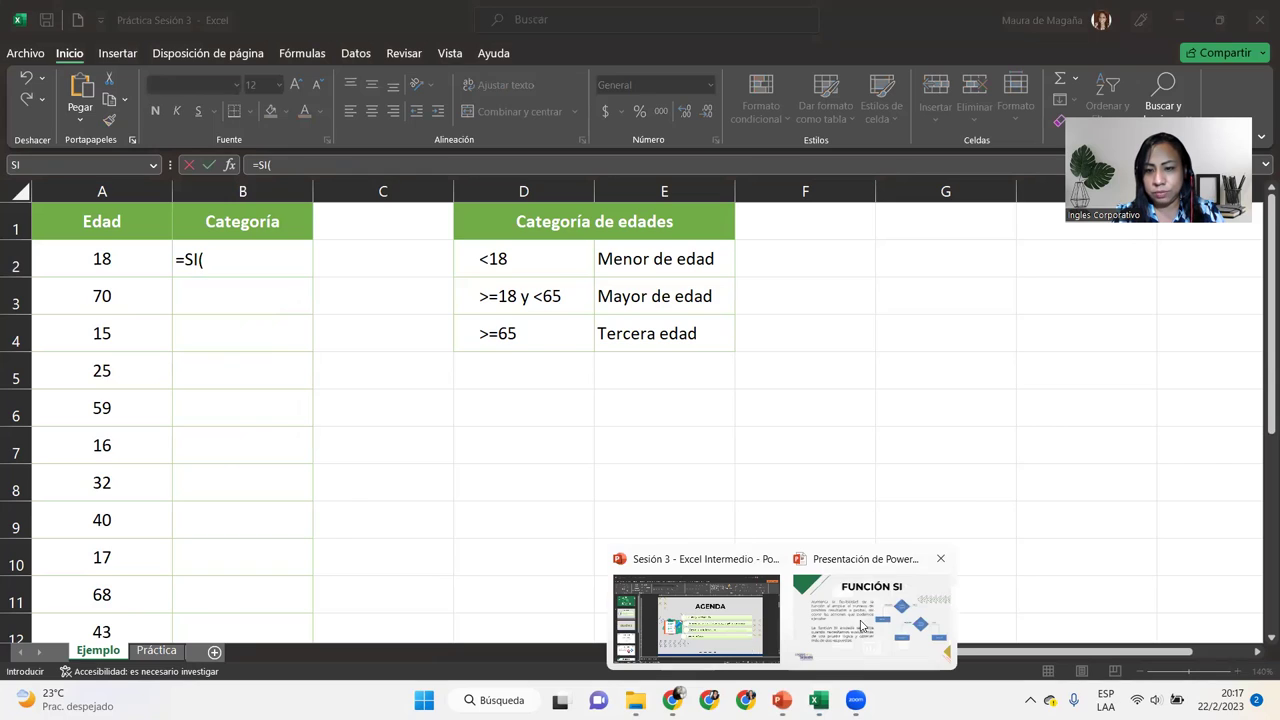
Step: Bring the FUNCIÓN SI slide show forward and advance to the SINTAXIS FUNCIÓN SI slide
click(863, 627)
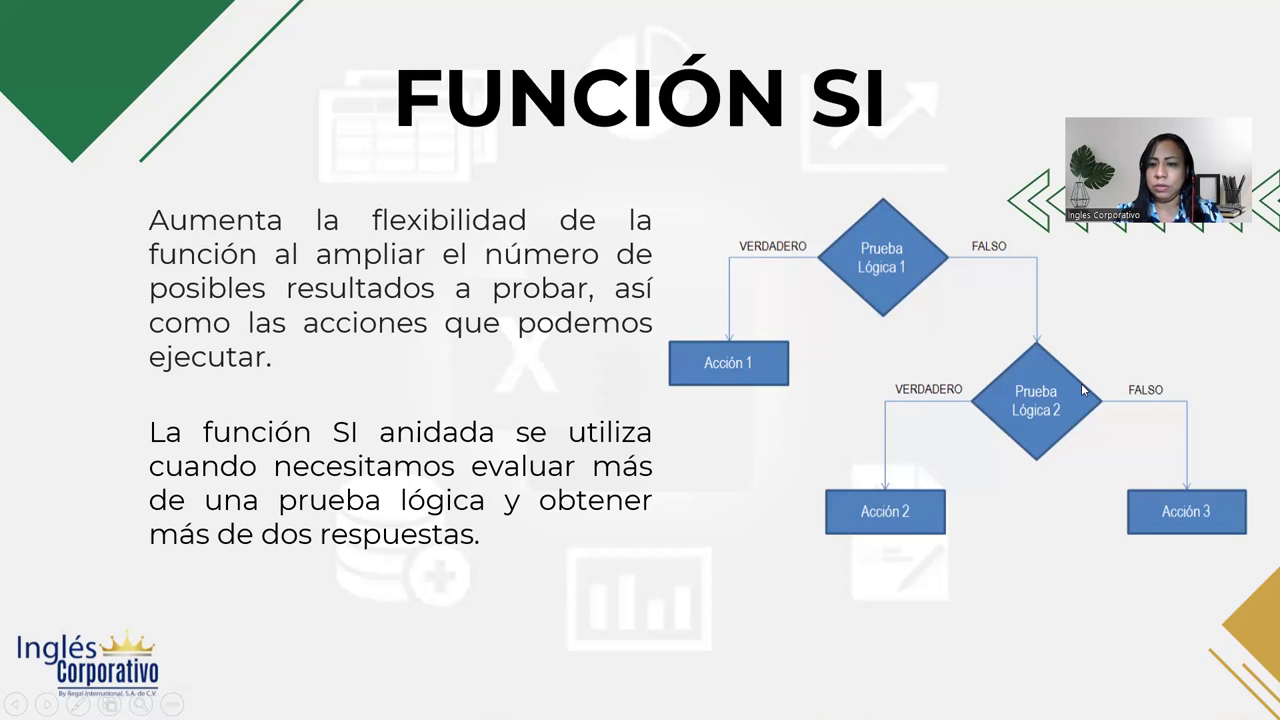
click(1165, 554)
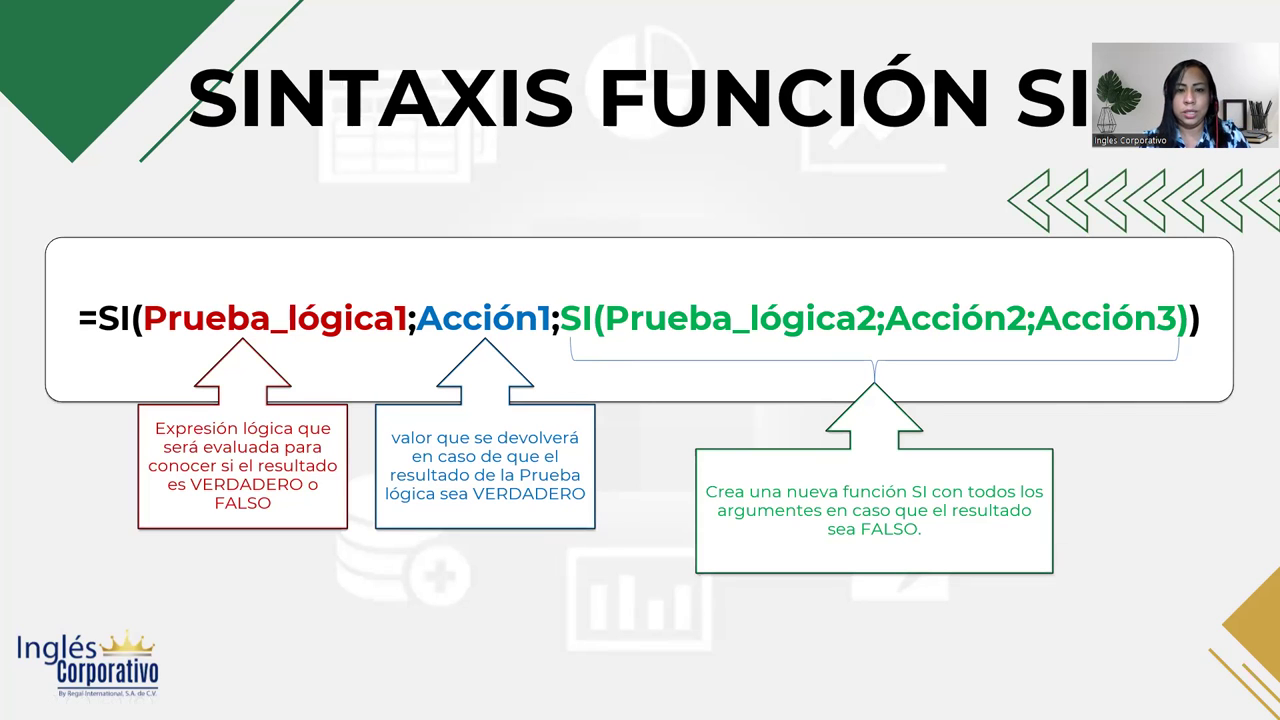
Step: Switch back to the Práctica Sesión 3 Excel workbook with Alt+Tab
key(alt+Tab)
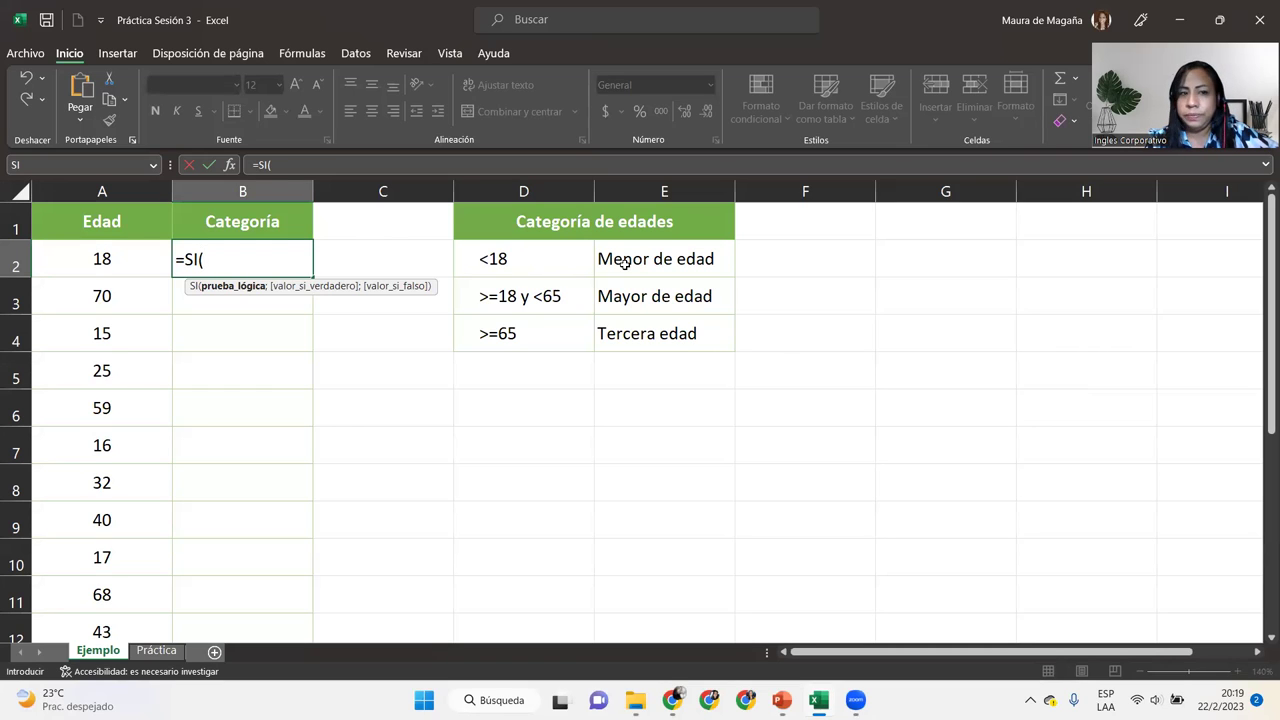
Step: Continue B2's formula as =SI(A2<18;E2; using A2's age and E2's Menor de edad
click(122, 258)
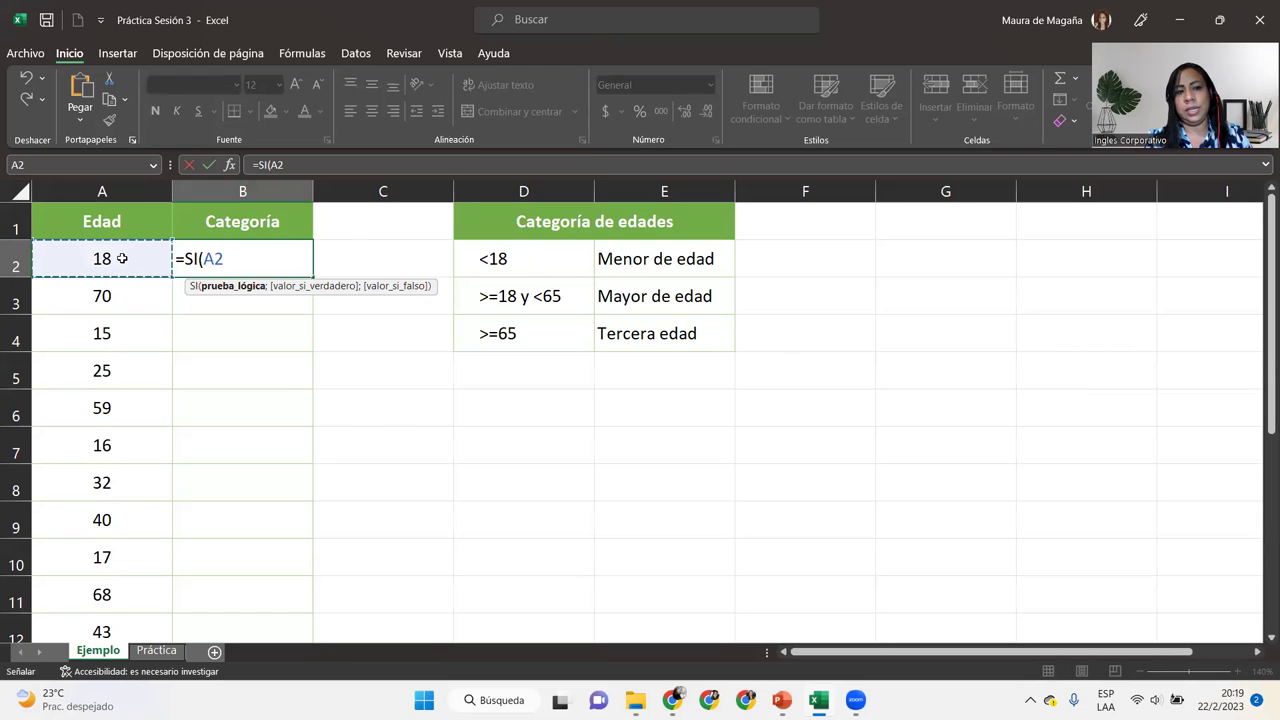
text(<)
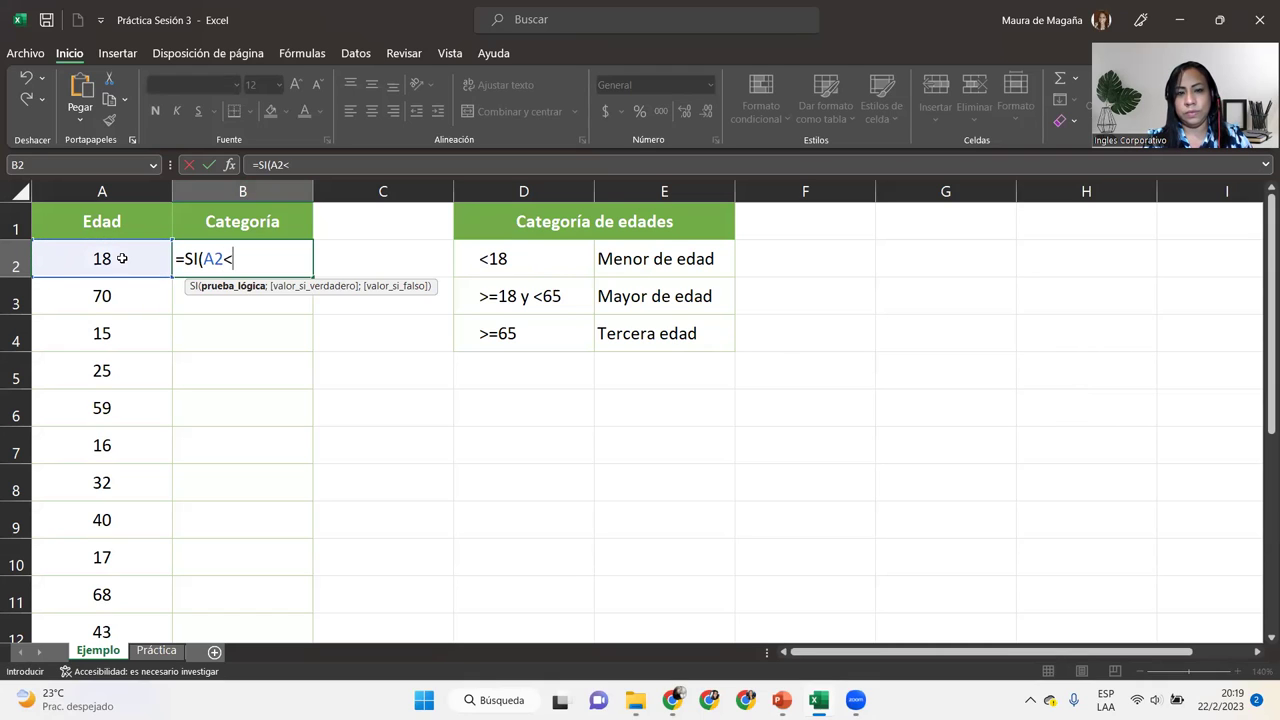
text(18)
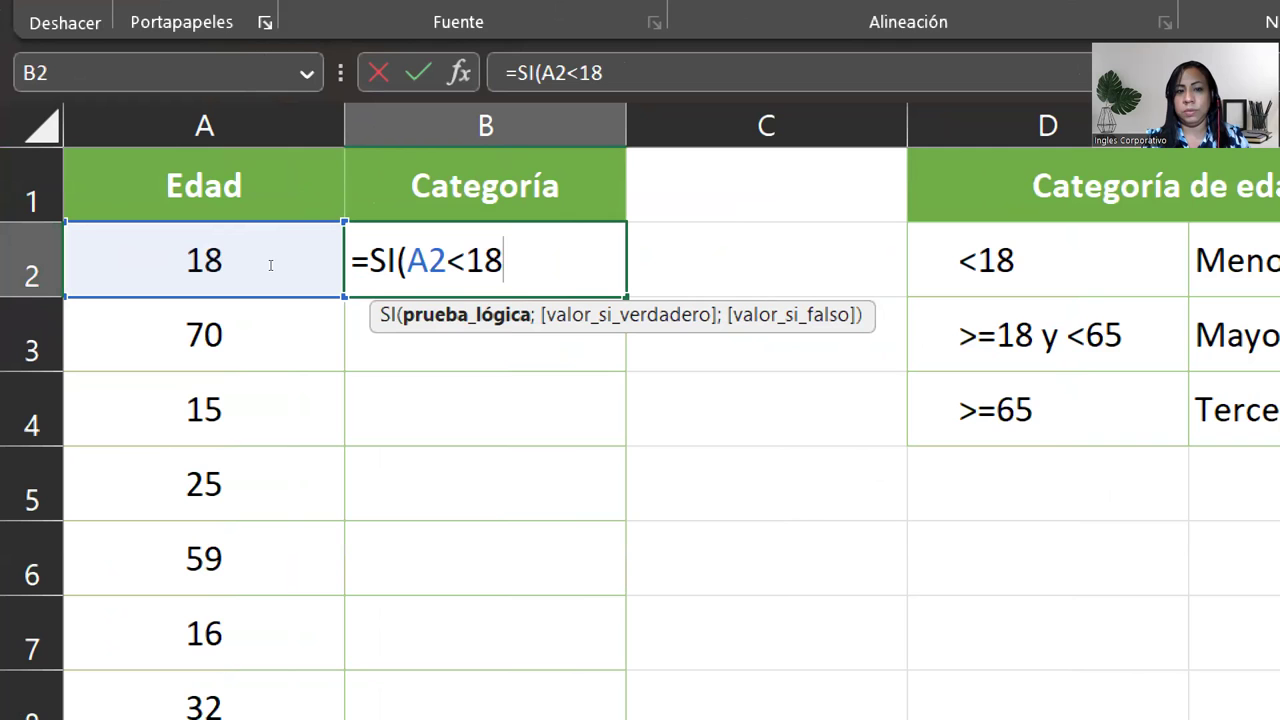
text(;)
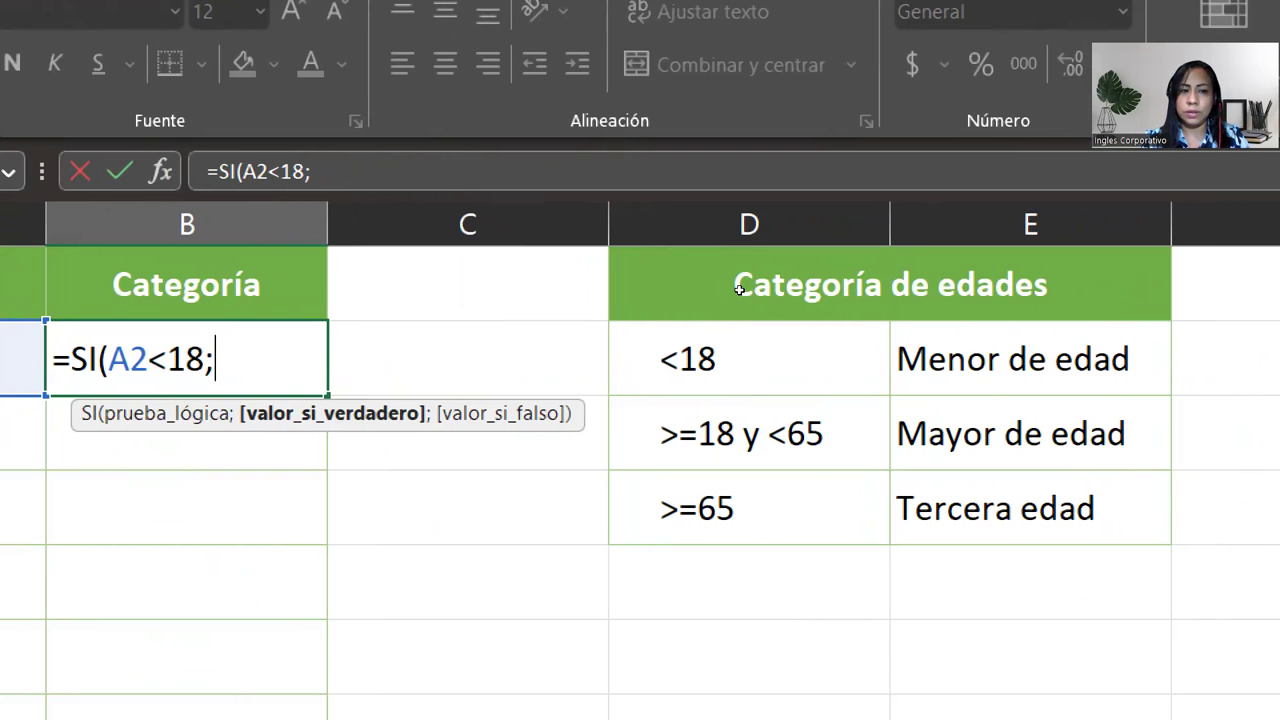
key(Right)
key(Right)
key(Right)
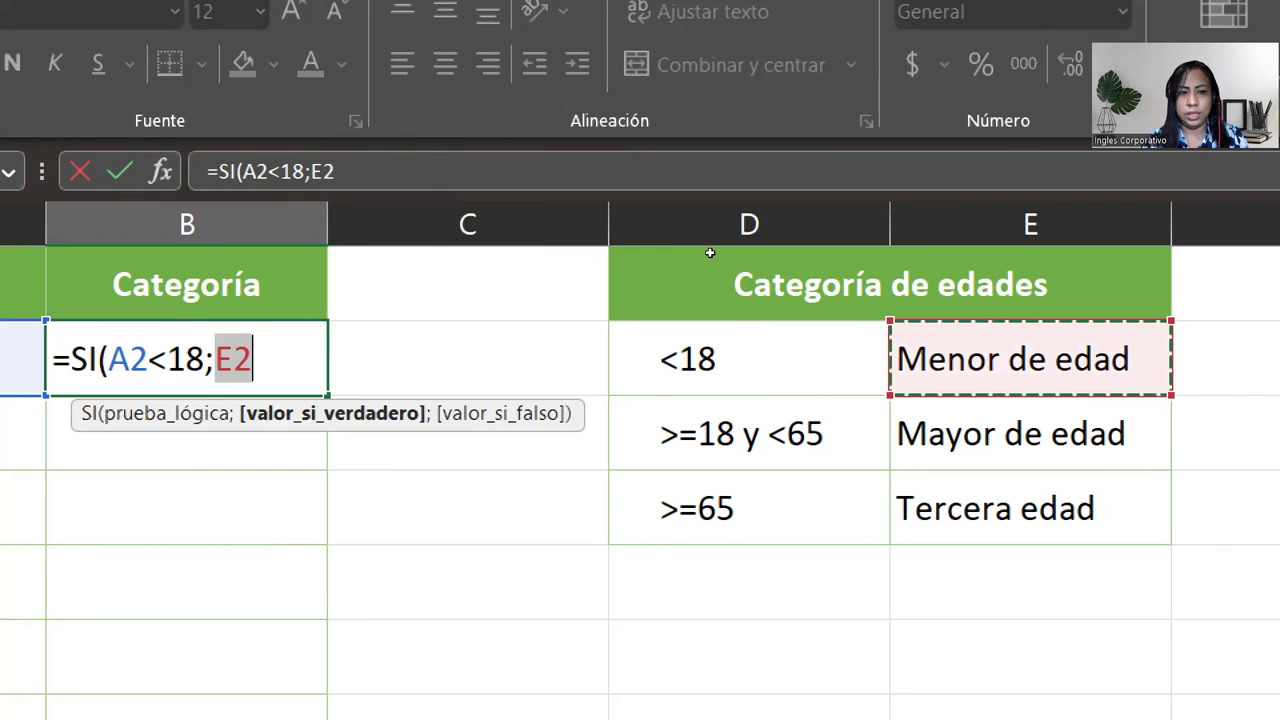
text(;)
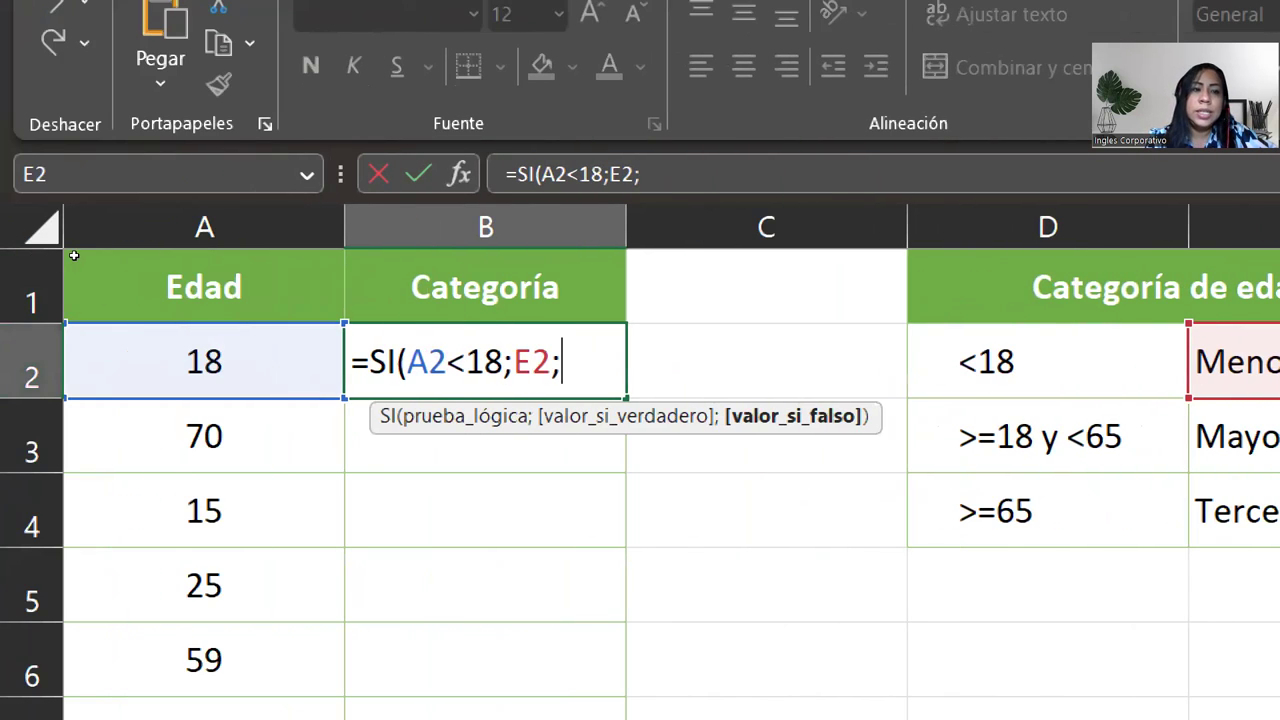
key(Left)
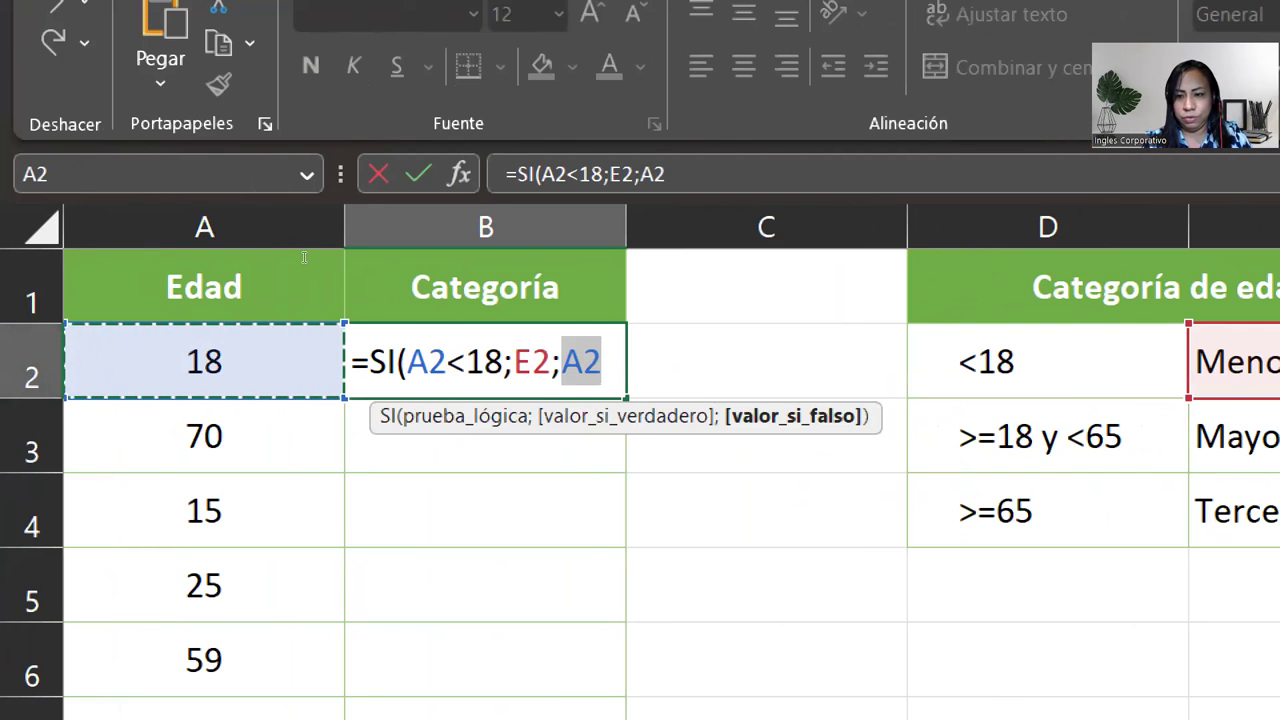
text(>)
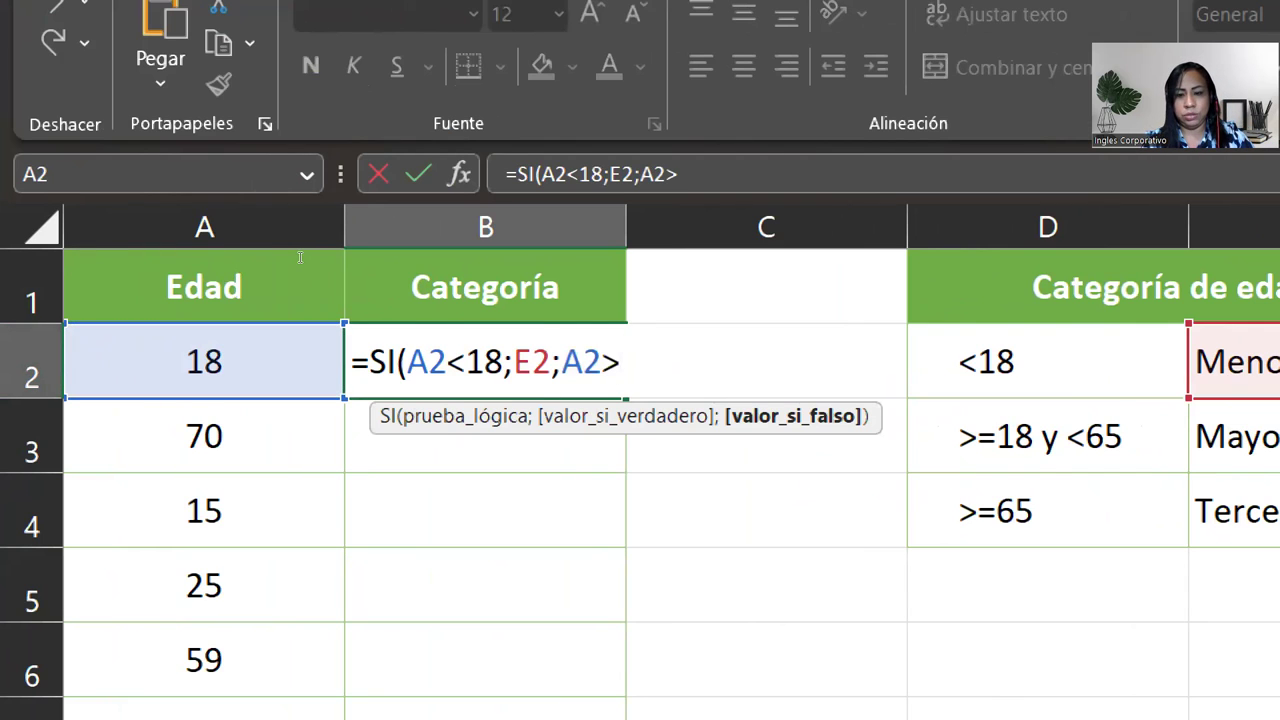
text(=)
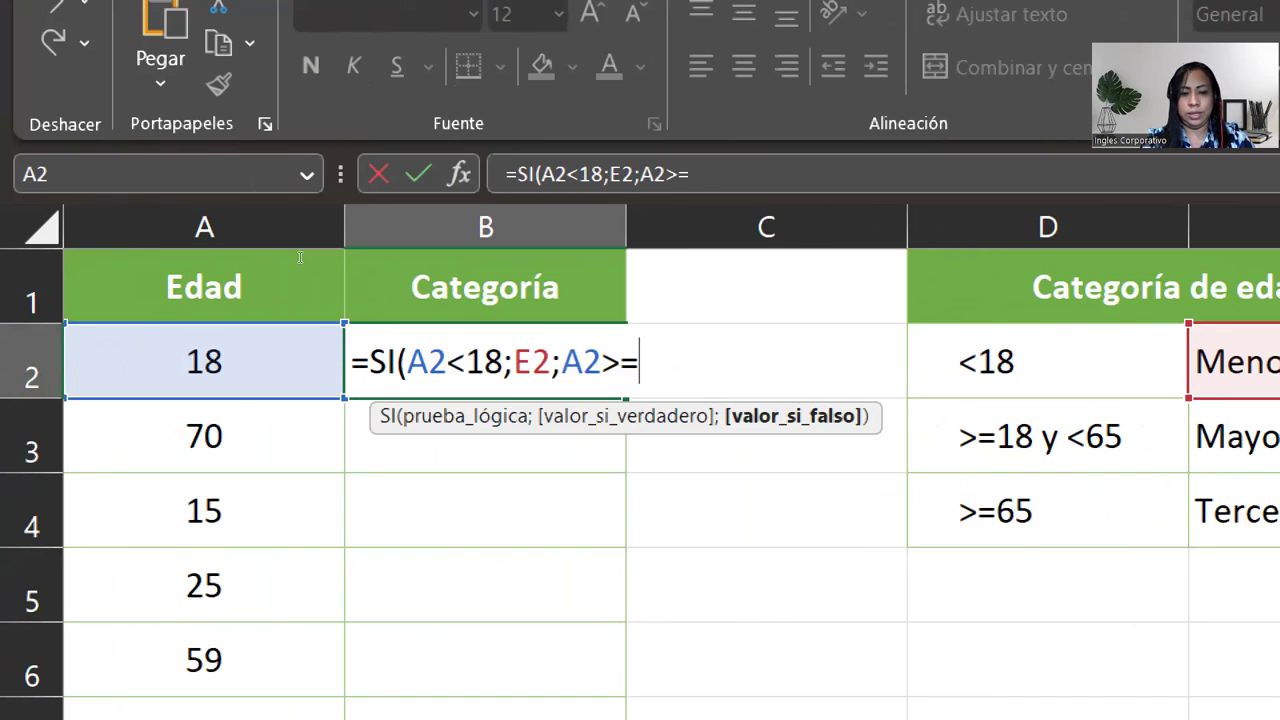
text(65)
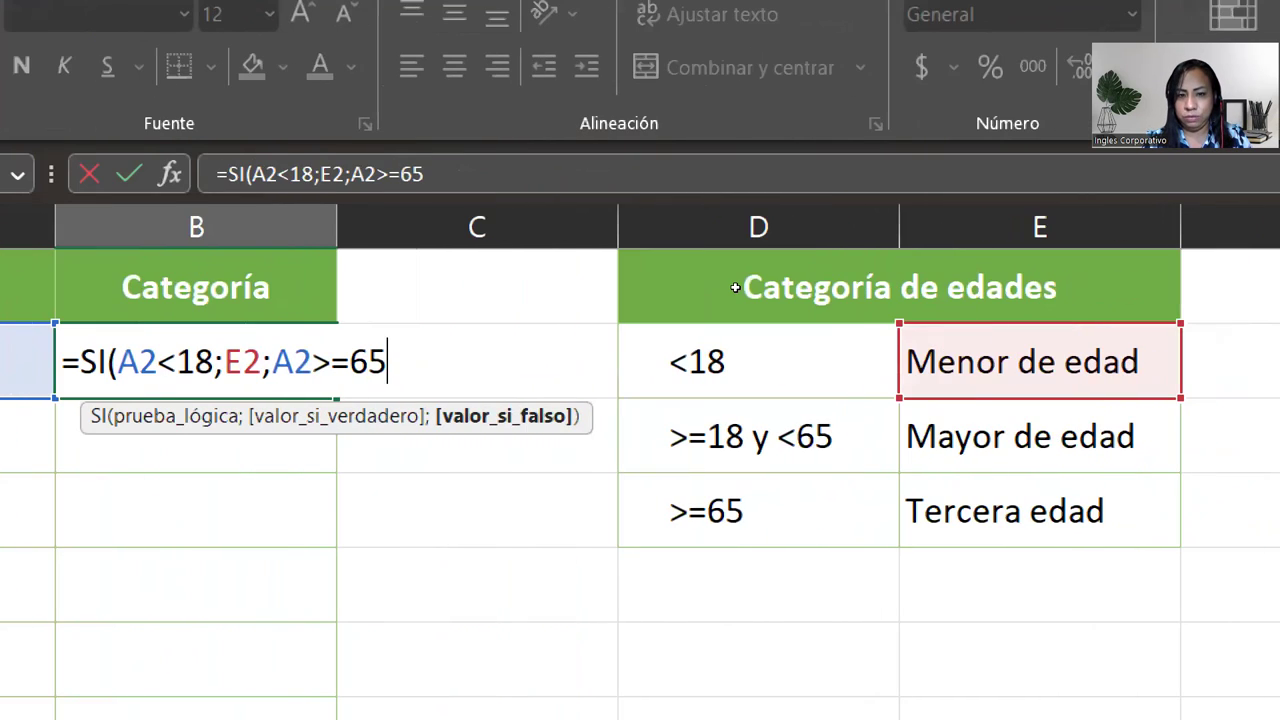
text(;)
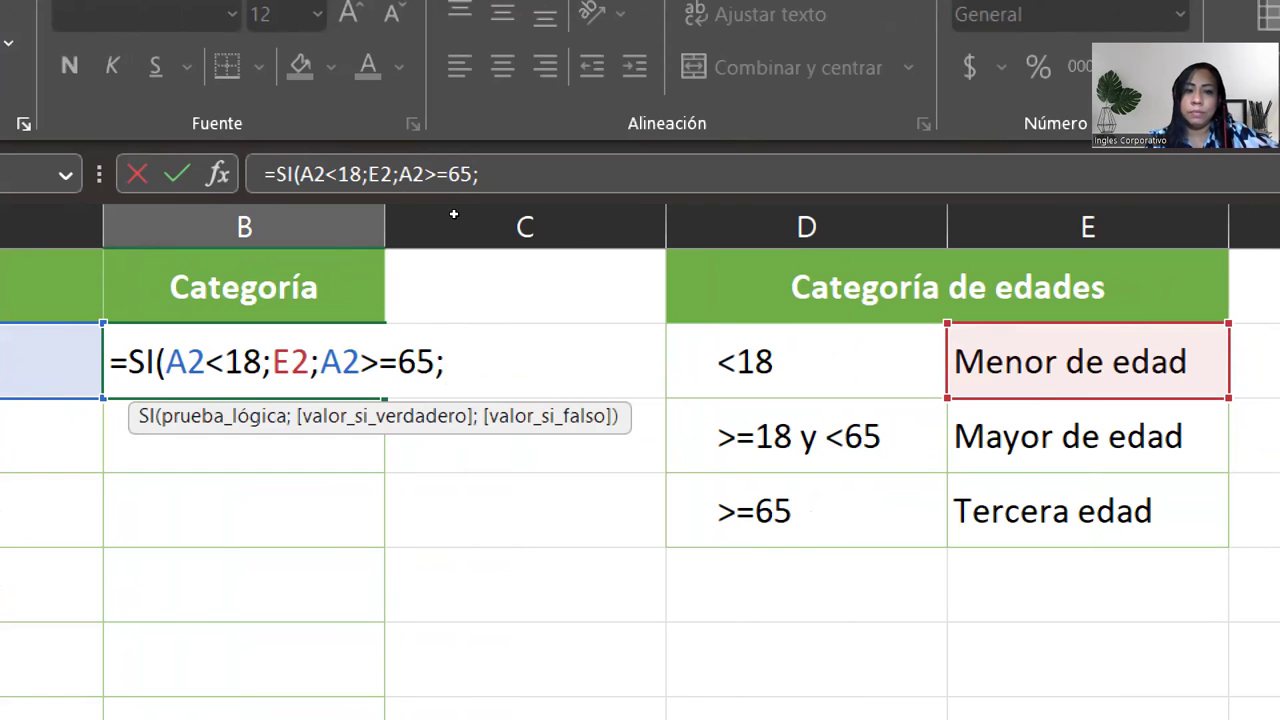
key(shift+Left)
key(shift+Left)
key(shift+Left)
key(shift+Left)
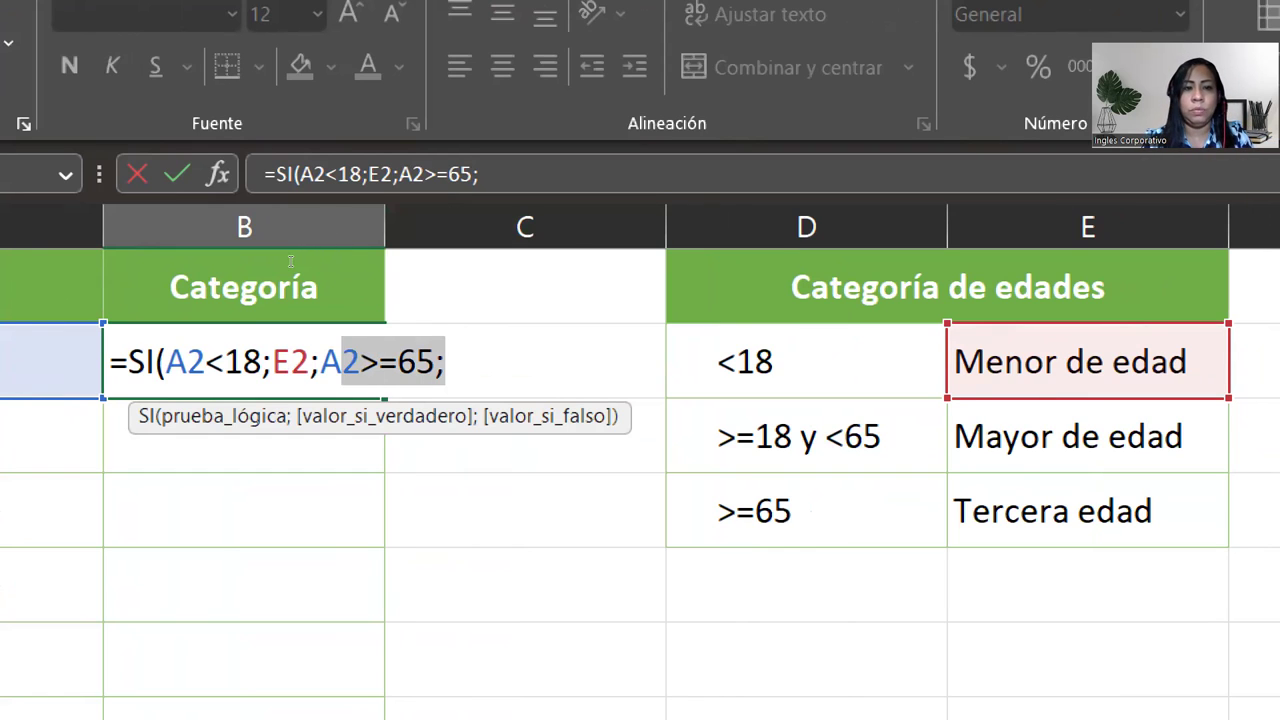
key(shift+Left)
key(BackSpace)
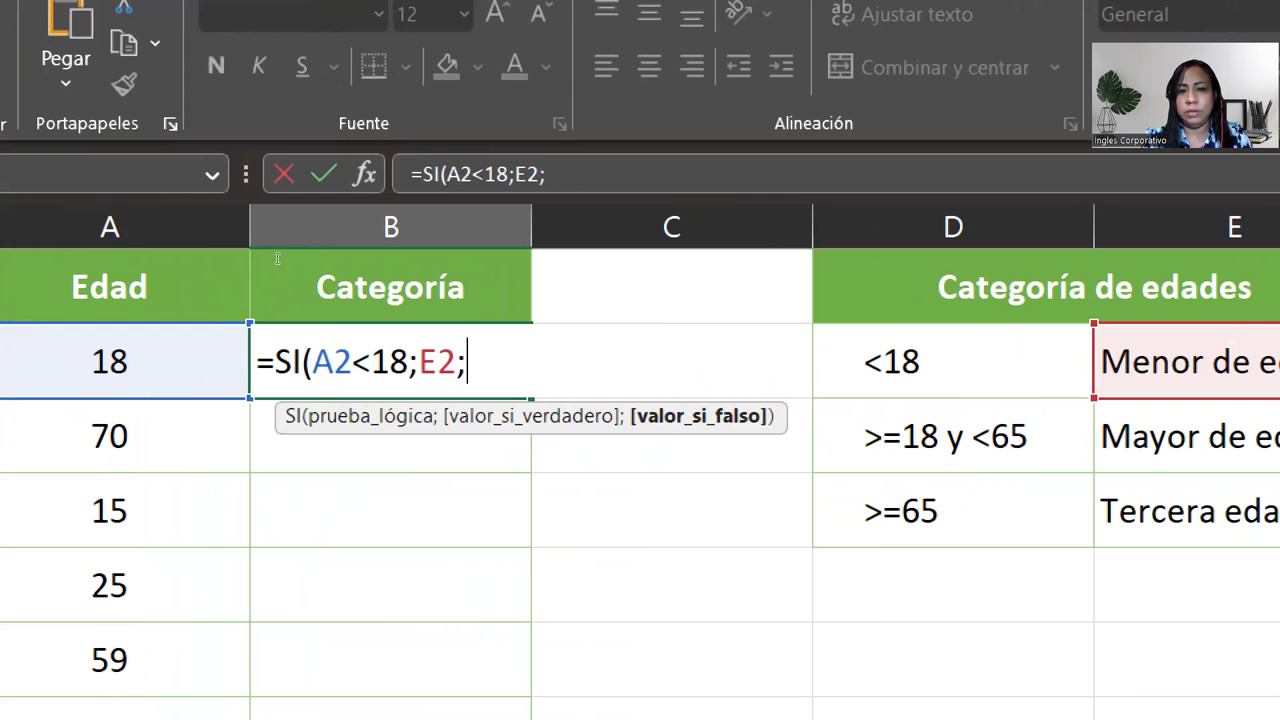
Step: Lock the E2 reference in B2's formula as $E$2 and continue after the semicolon
key(Left)
key(Left)
key(F4)
key(Right)
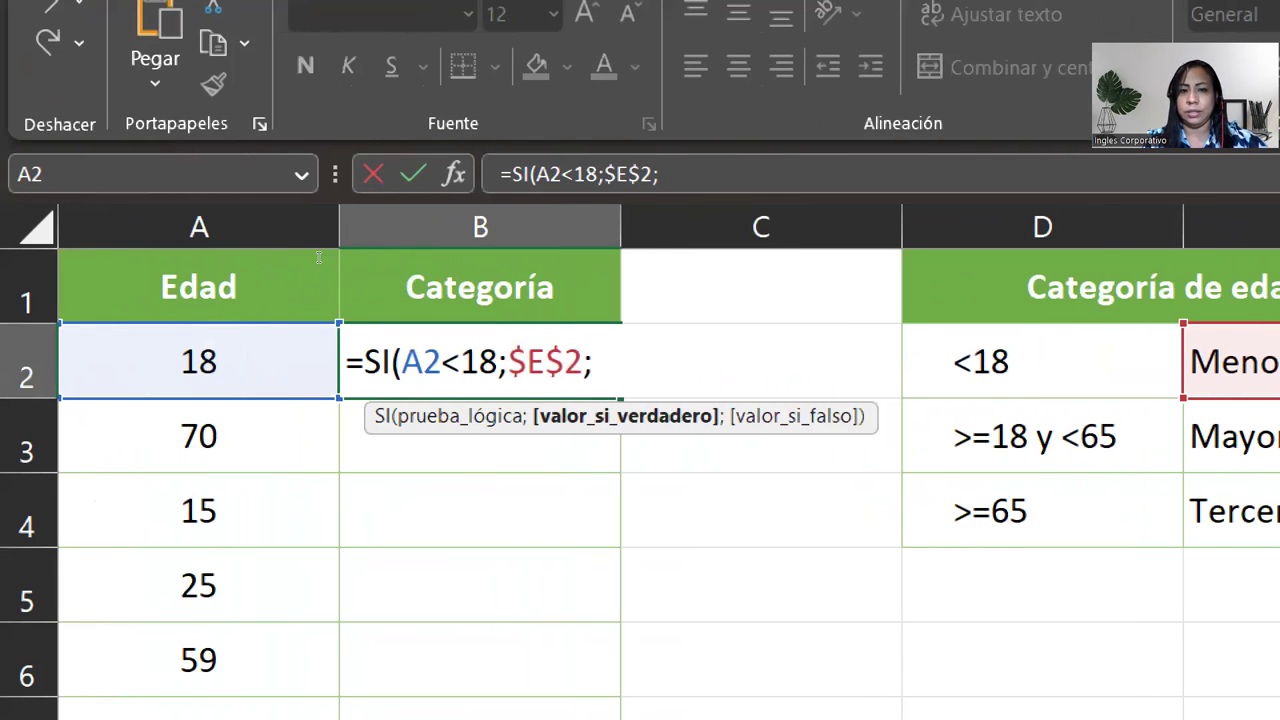
key(Right)
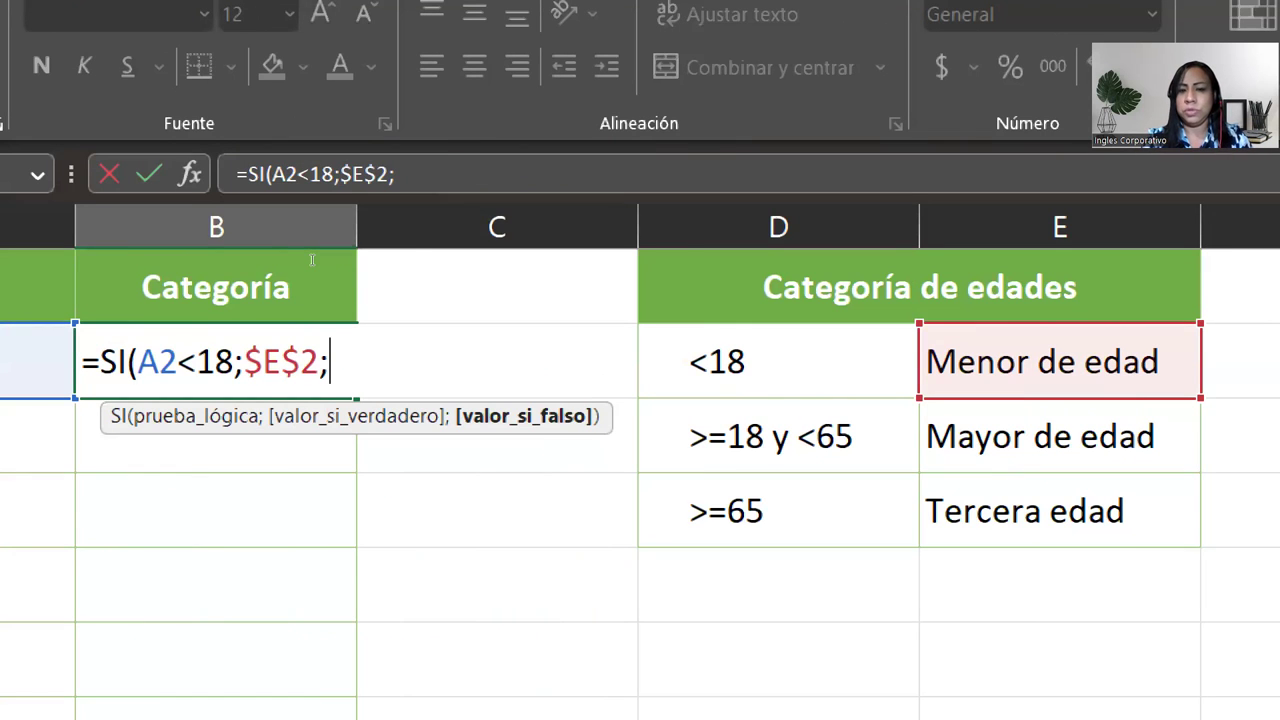
Step: Add a nested SI testing A2>=65 that returns the absolute $E$4 (Tercera edad)
text(si)
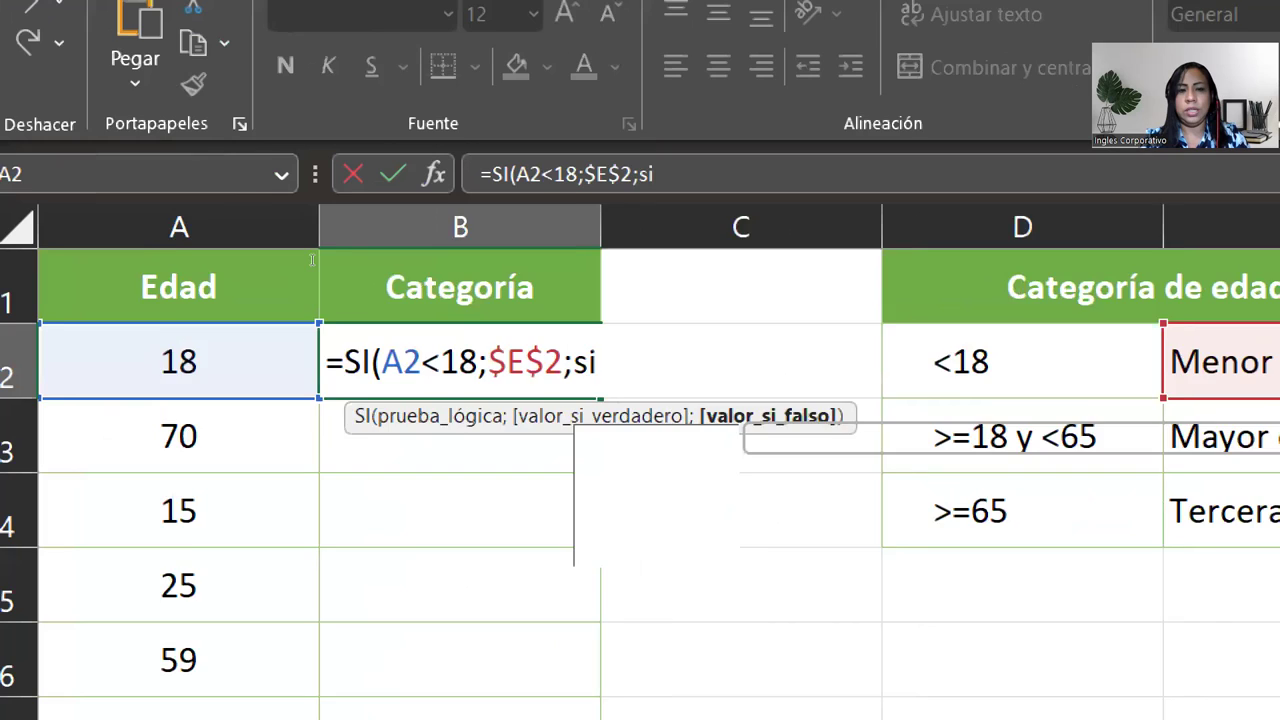
key(Tab)
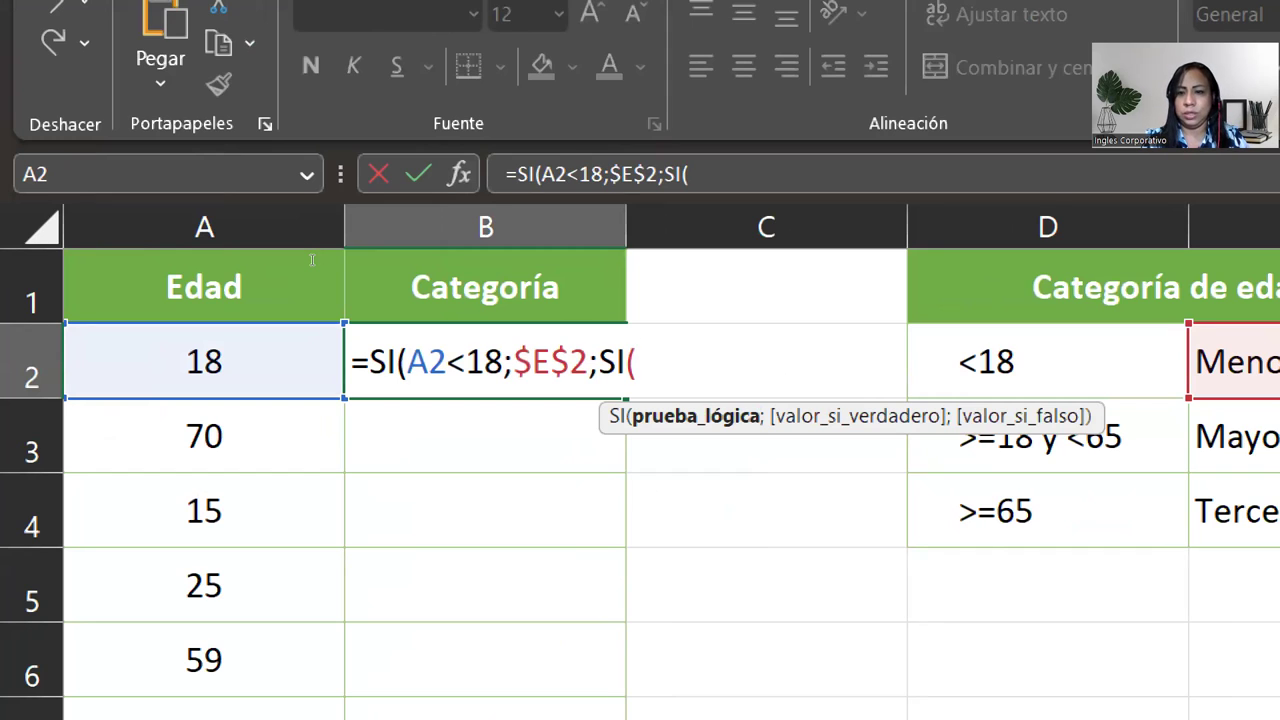
key(Left)
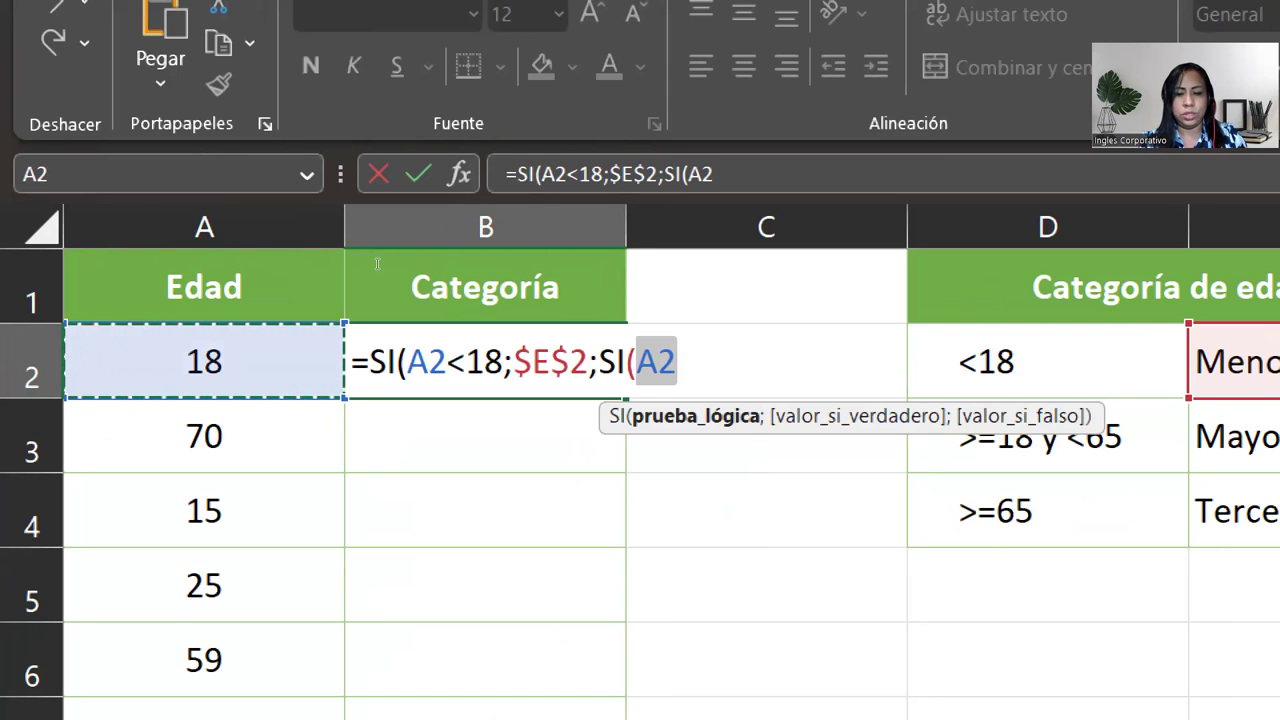
text(>=6)
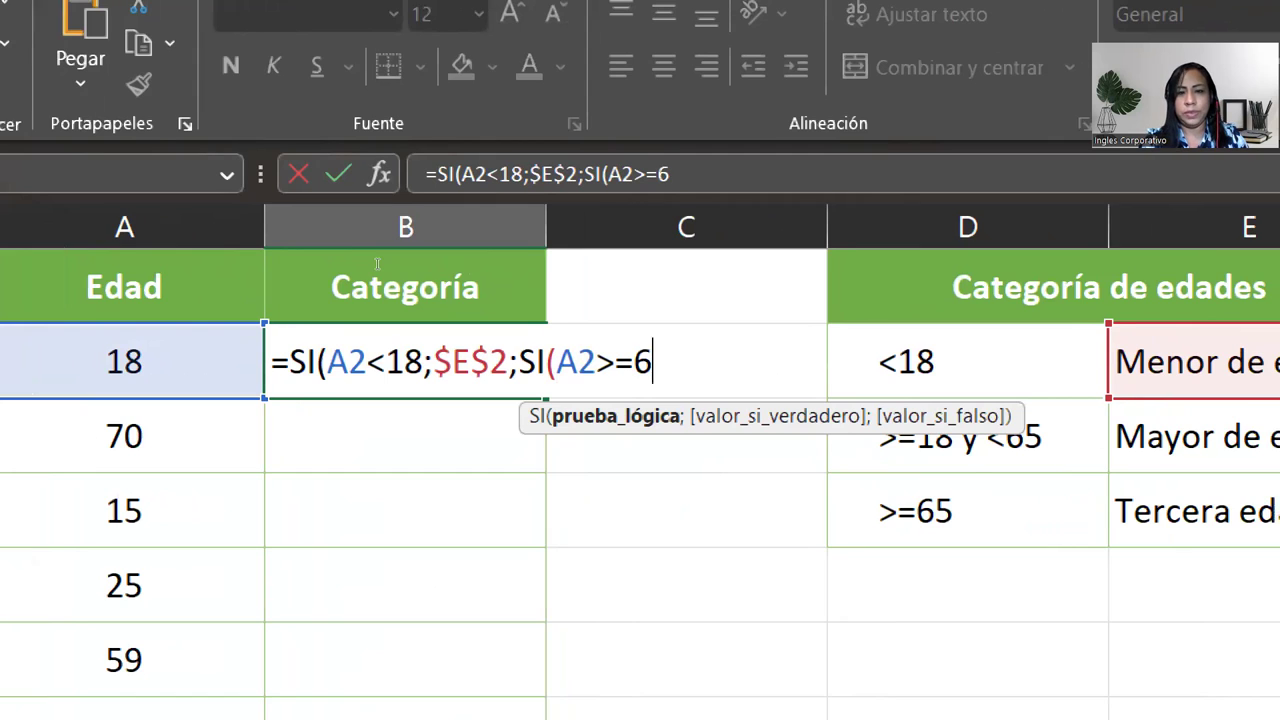
text(5)
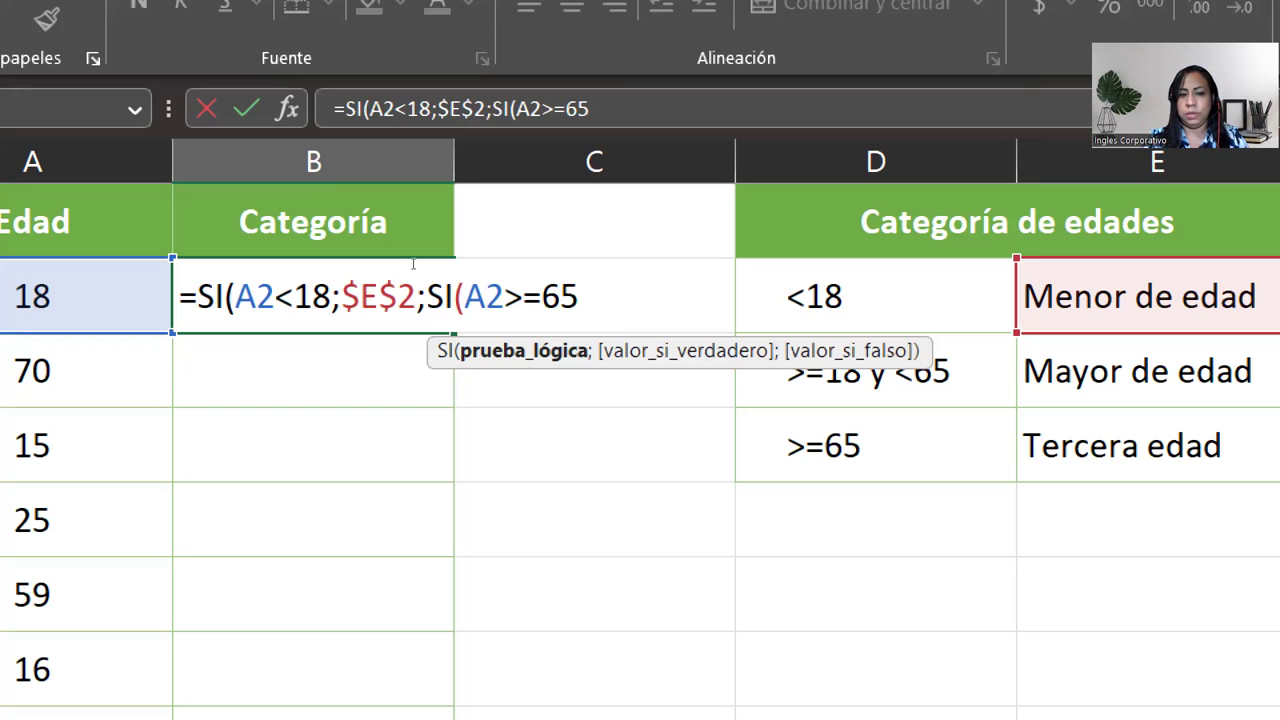
text(;)
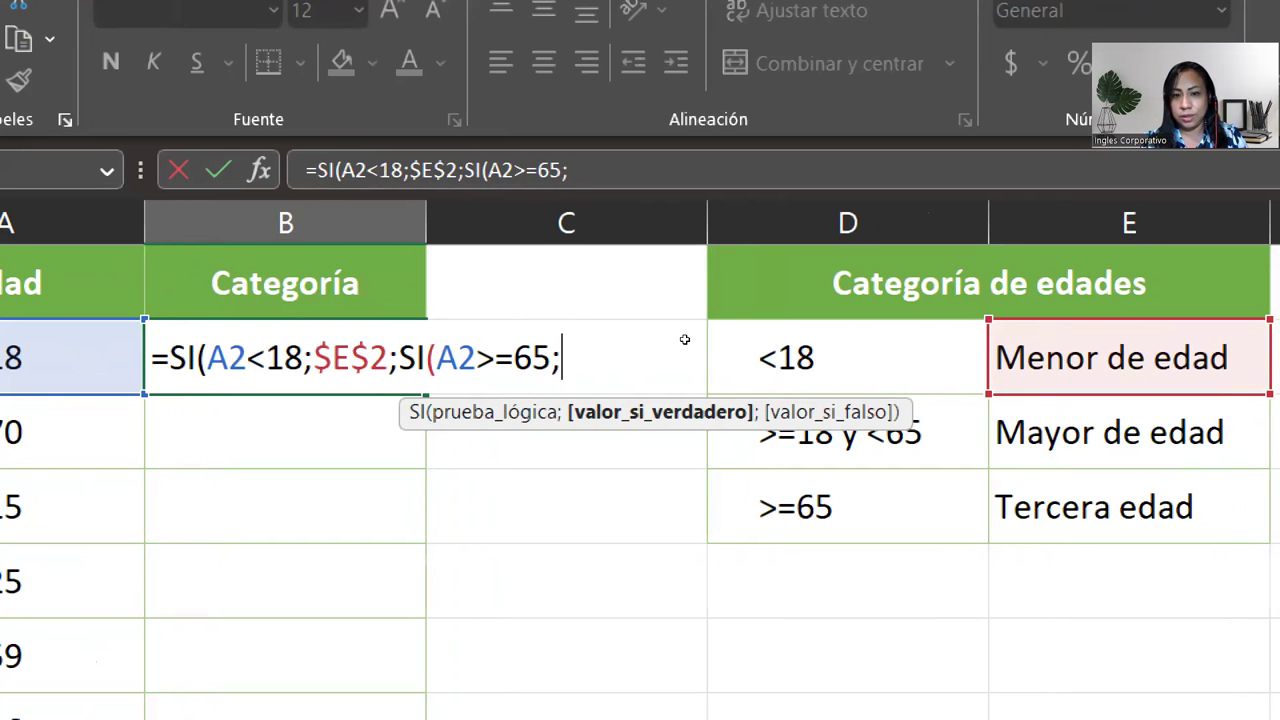
click(1129, 507)
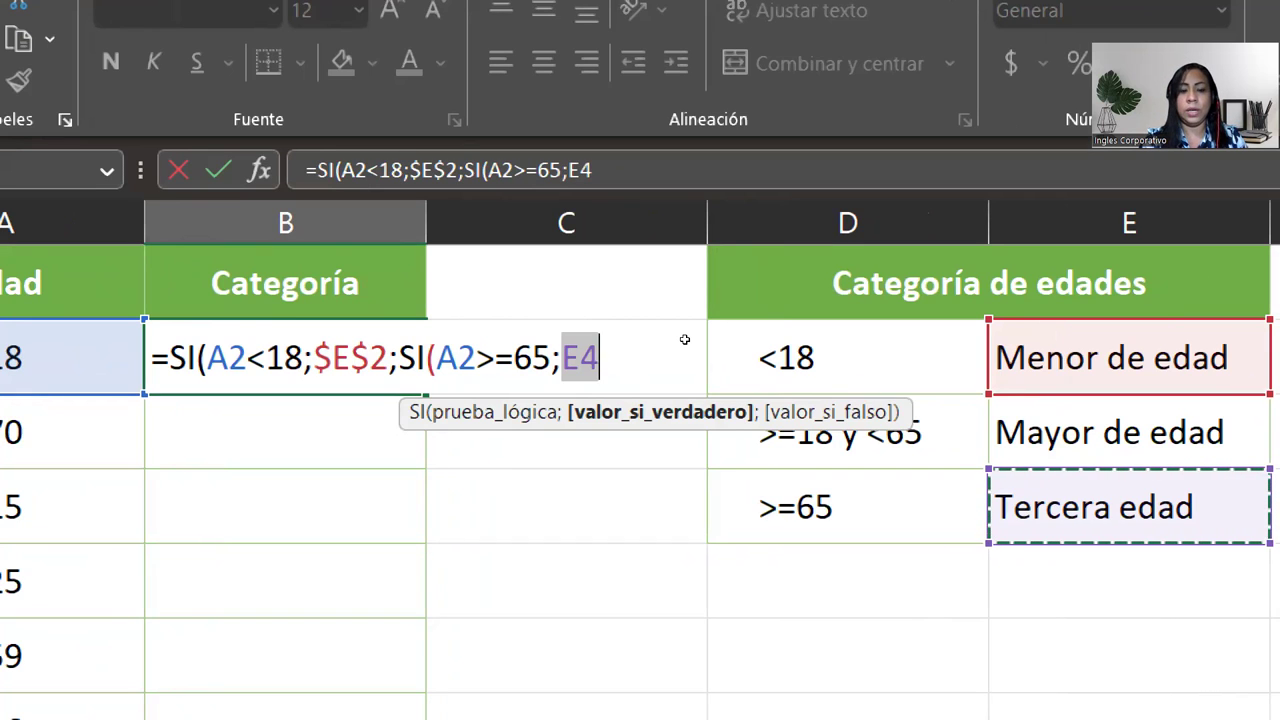
key(F4)
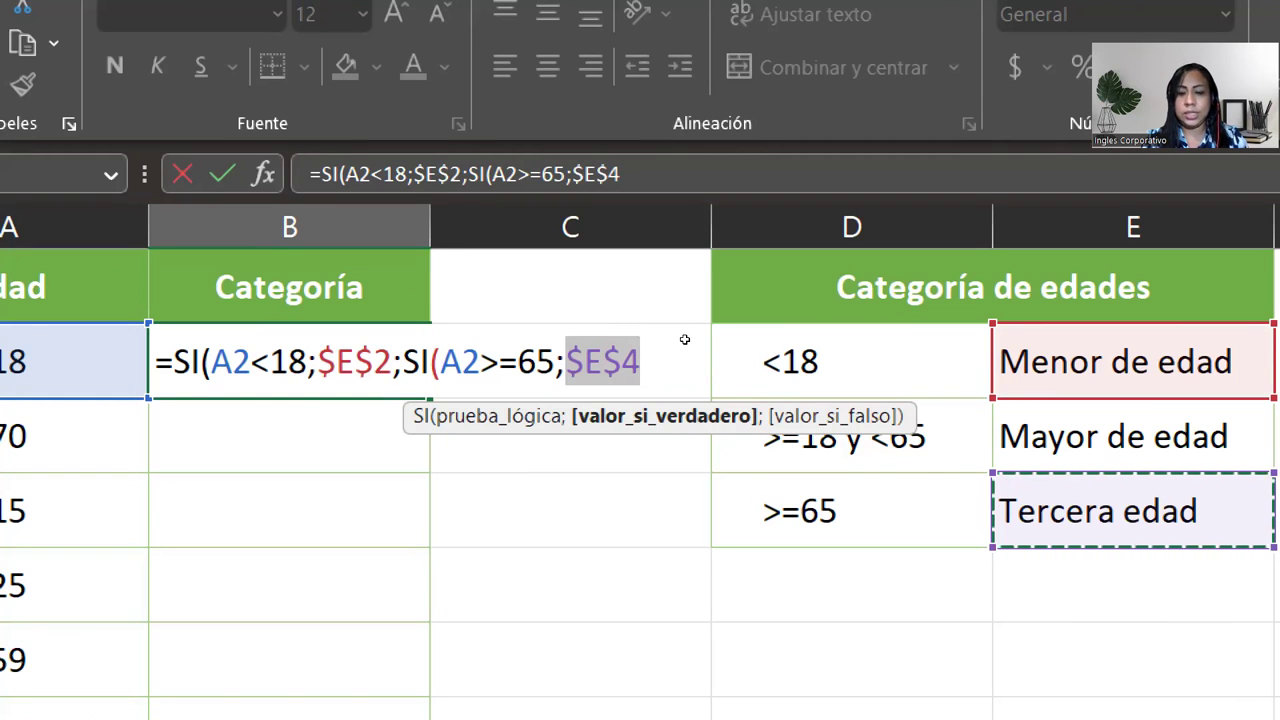
text(;)
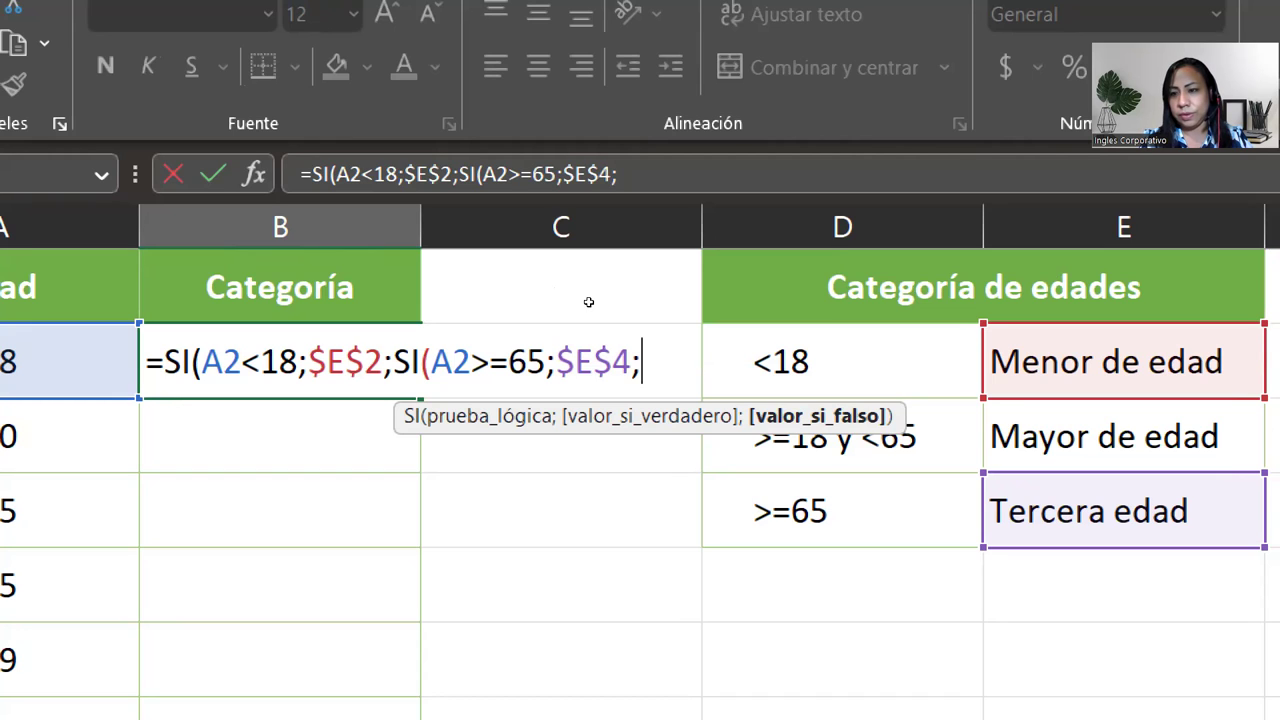
Step: Use absolute $E$3 as the fallback, close both parentheses, and select the first condition A2<18
key(Right)
key(Right)
key(Right)
key(Down)
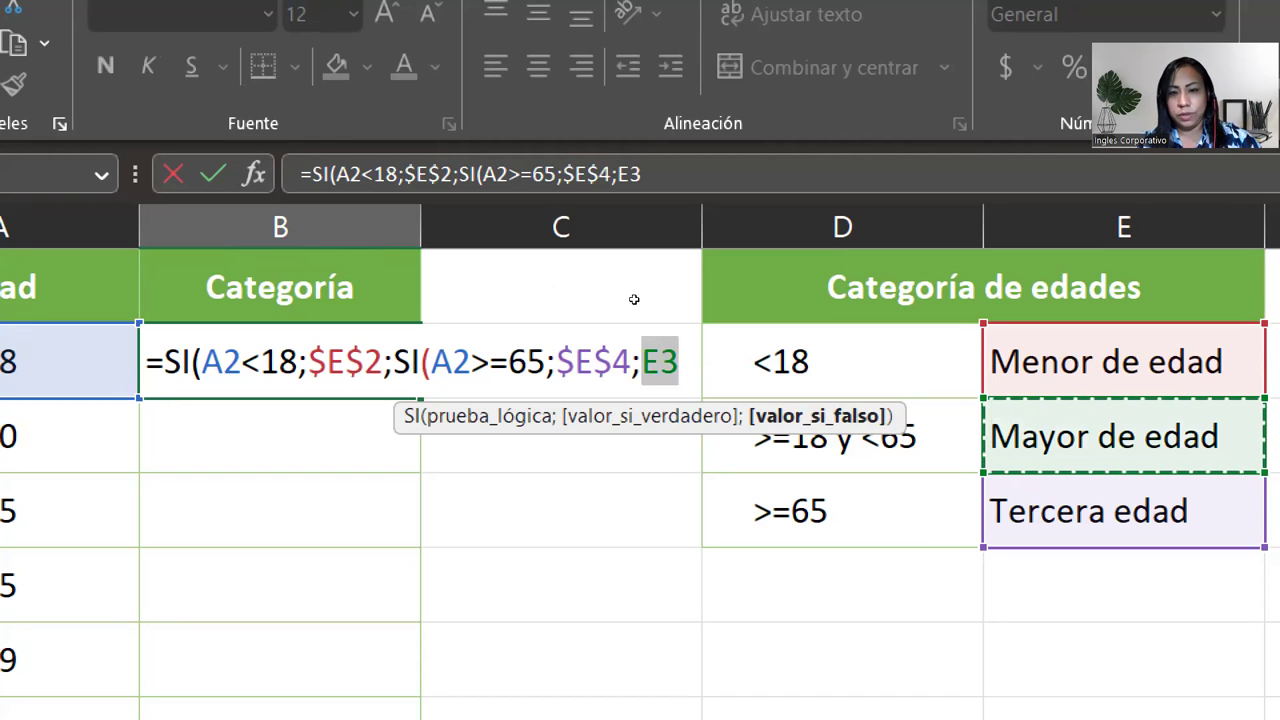
key(F4)
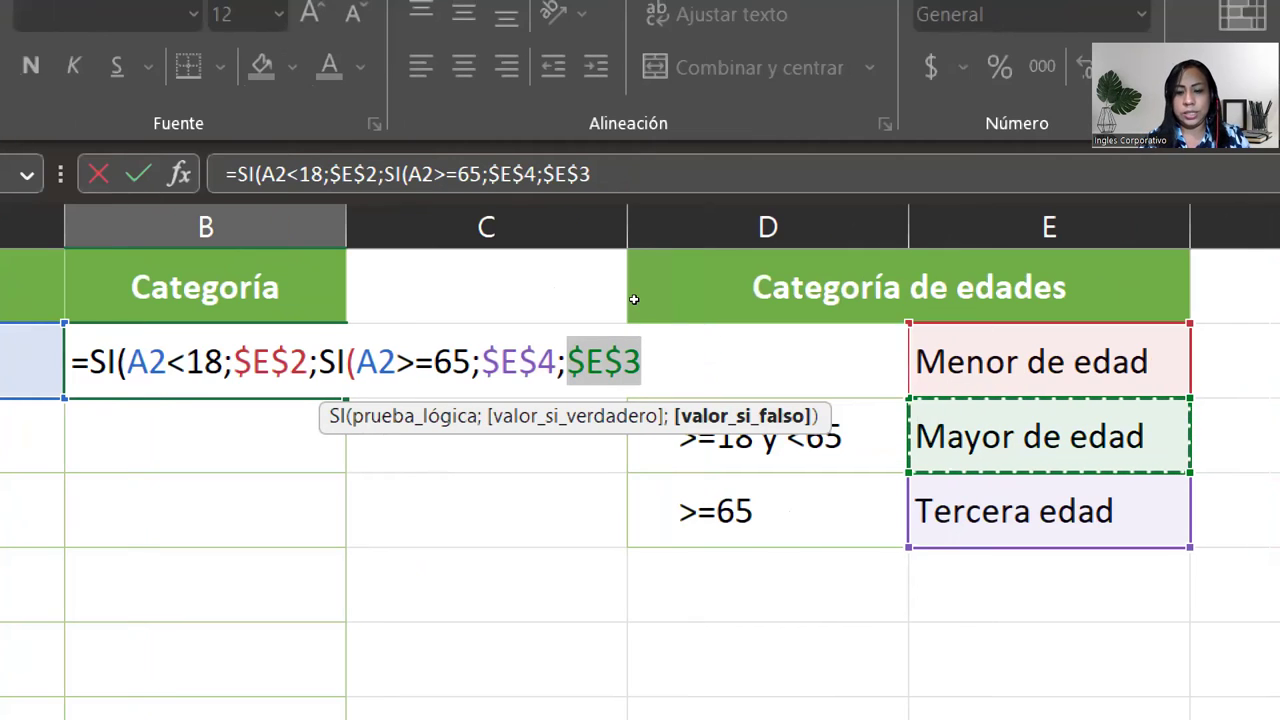
text())
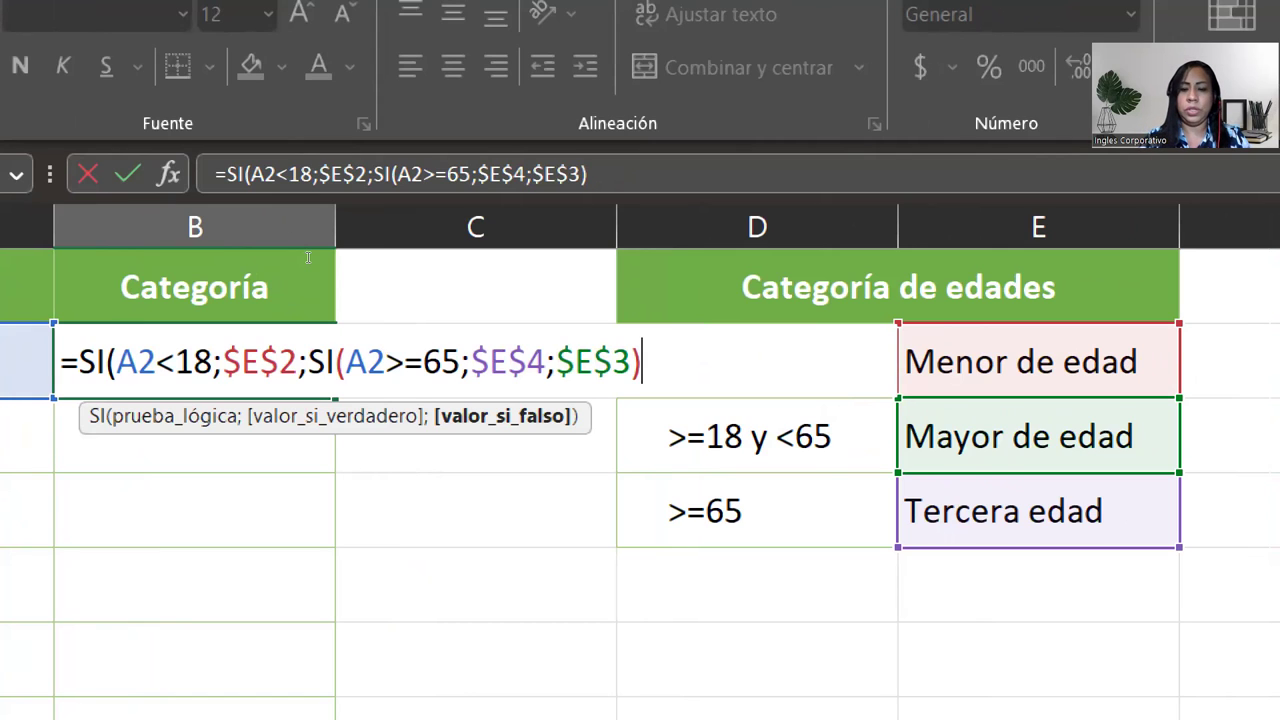
text())
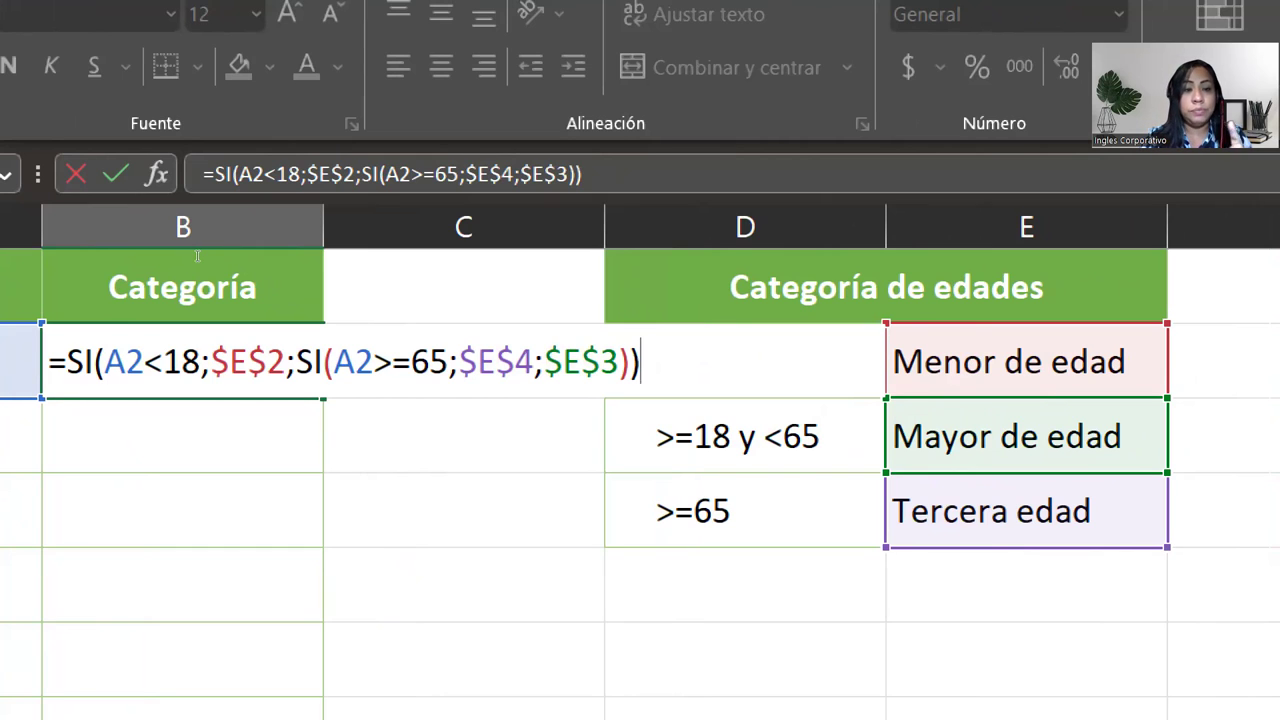
key(Home)
key(Right)
key(Right)
key(Right)
key(Right)
key(shift+Right)
key(shift+Right)
key(shift+Right)
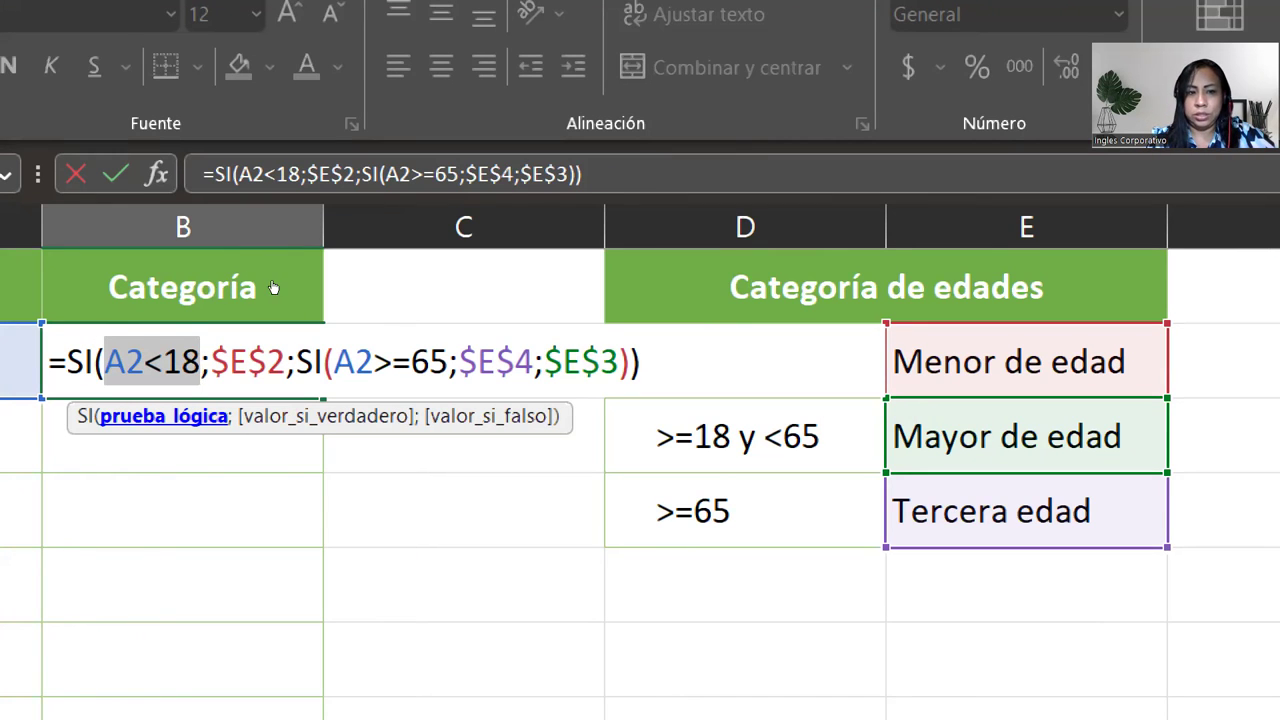
Step: Review each argument of =SI(A2<18;$E$2;SI(A2>=65;$E$4;$E$3)) and enter it in B2
key(Right)
key(Right)
key(shift+Right)
key(shift+Right)
key(shift+Right)
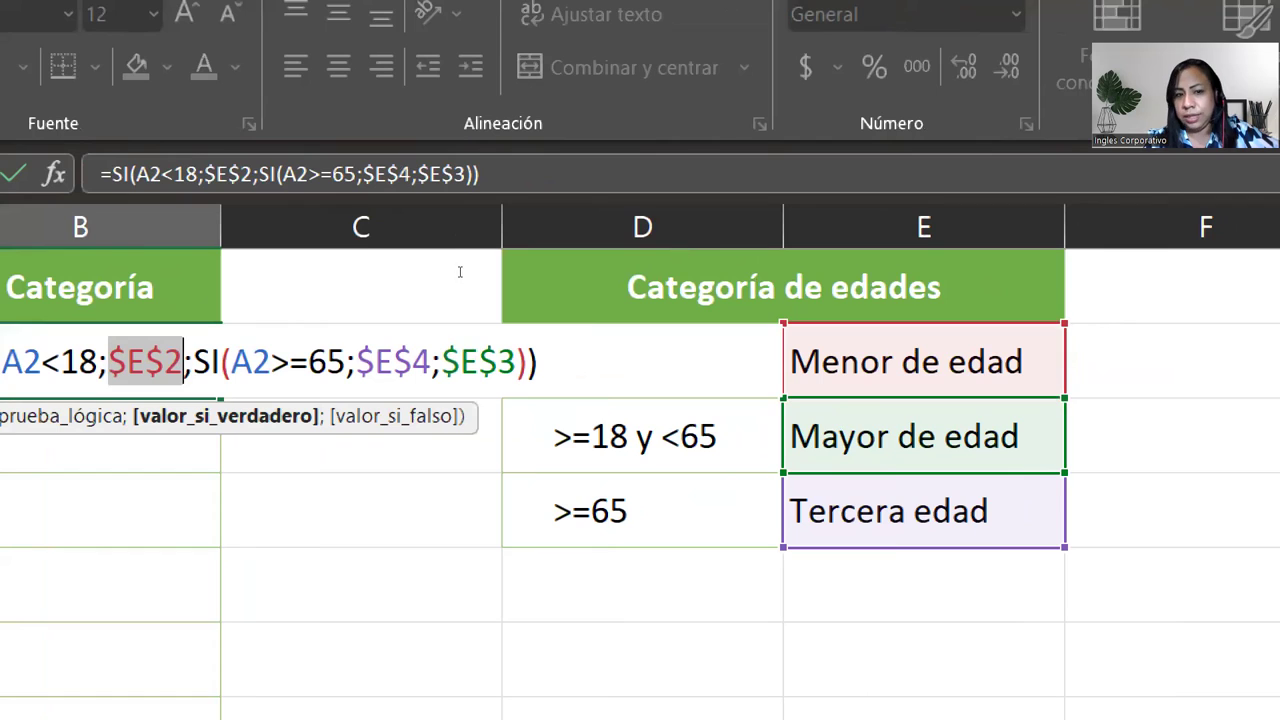
click(393, 292)
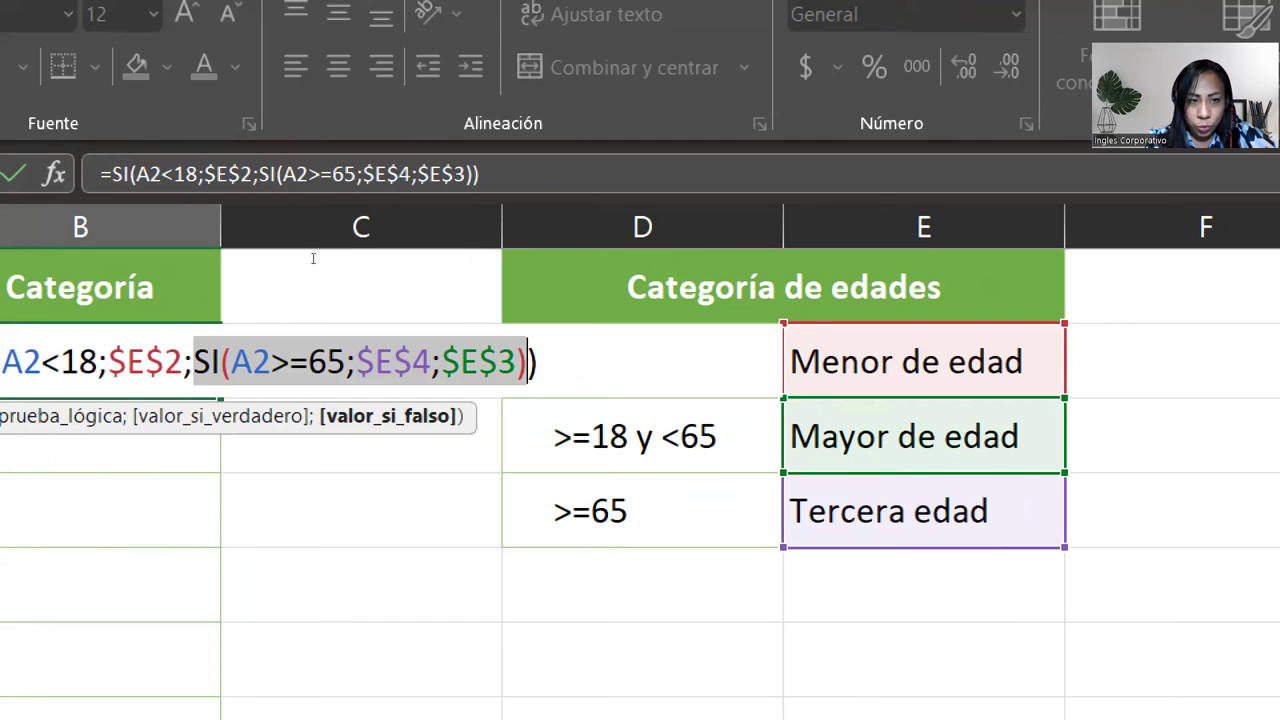
key(Left)
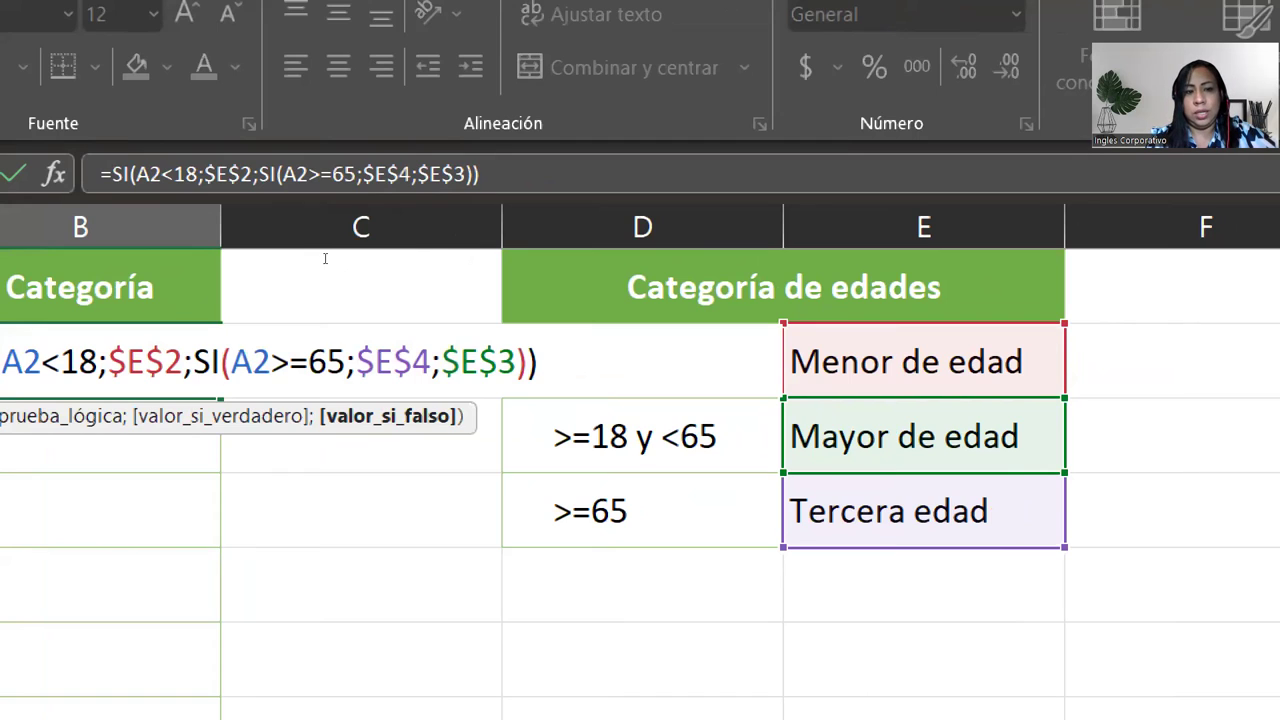
key(Right)
key(shift+Right)
key(shift+Right)
key(shift+Right)
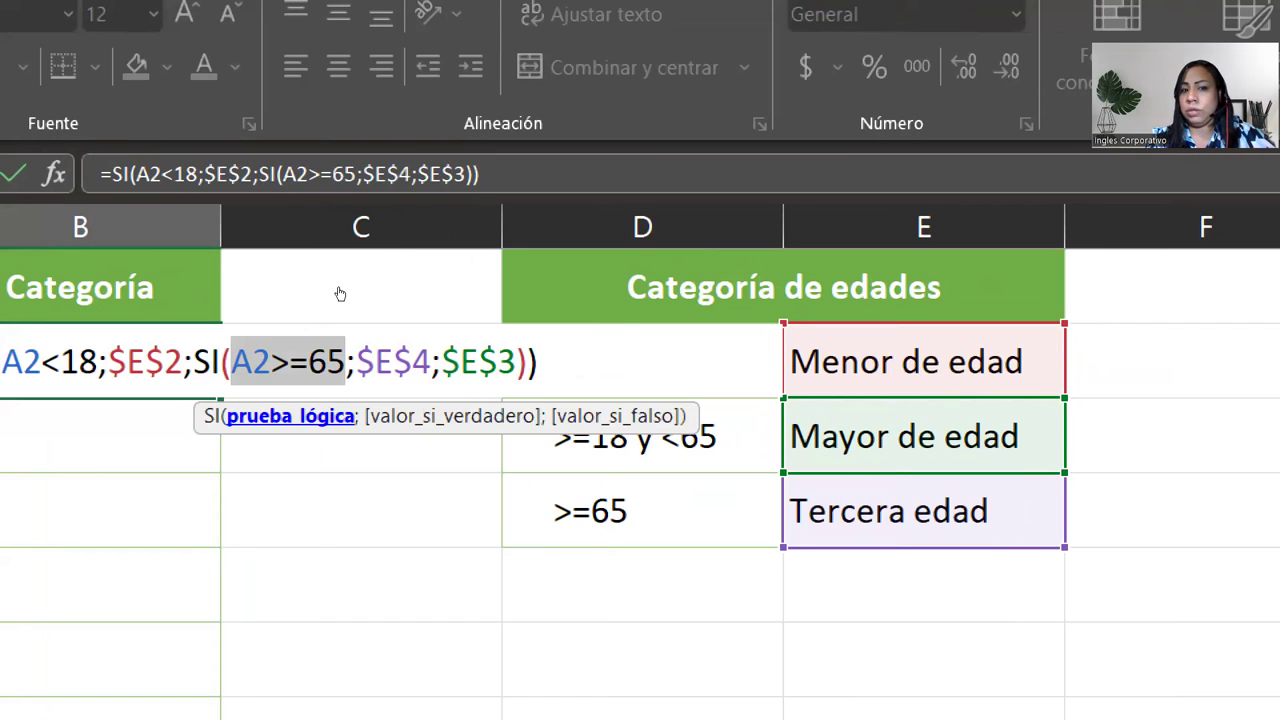
key(Right)
key(ctrl+shift+Right)
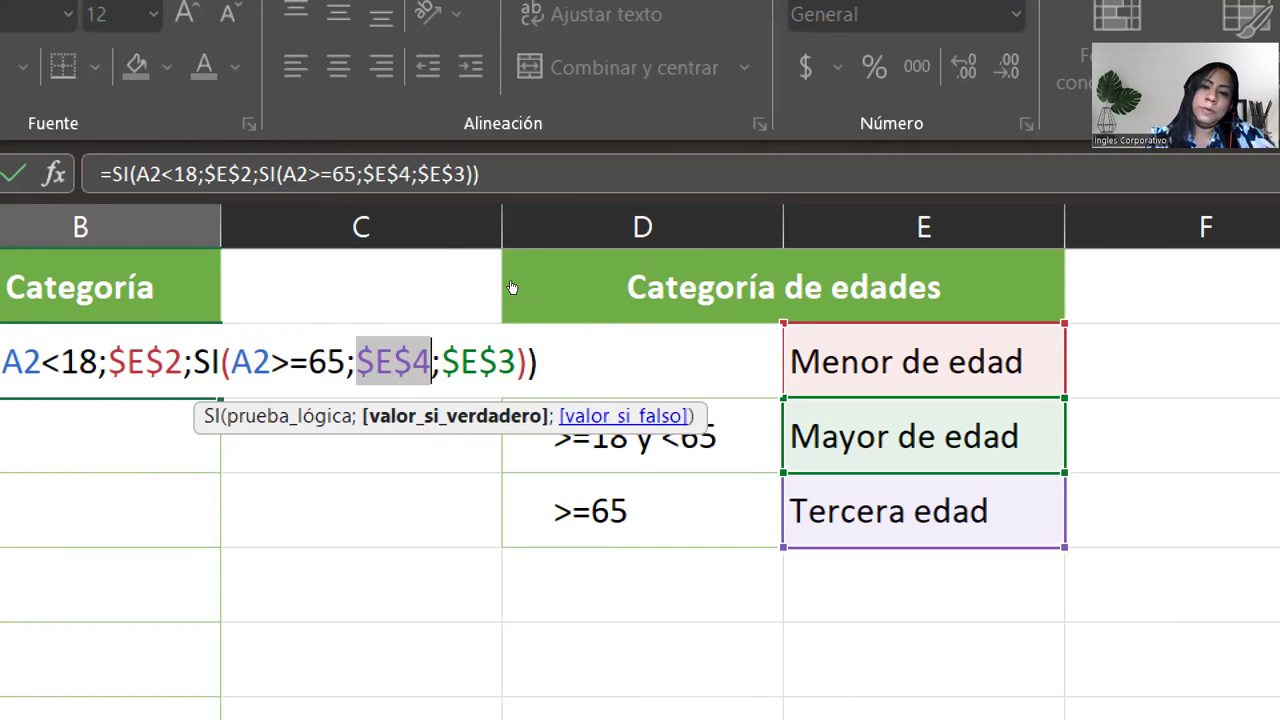
key(Right)
key(ctrl+shift+Right)
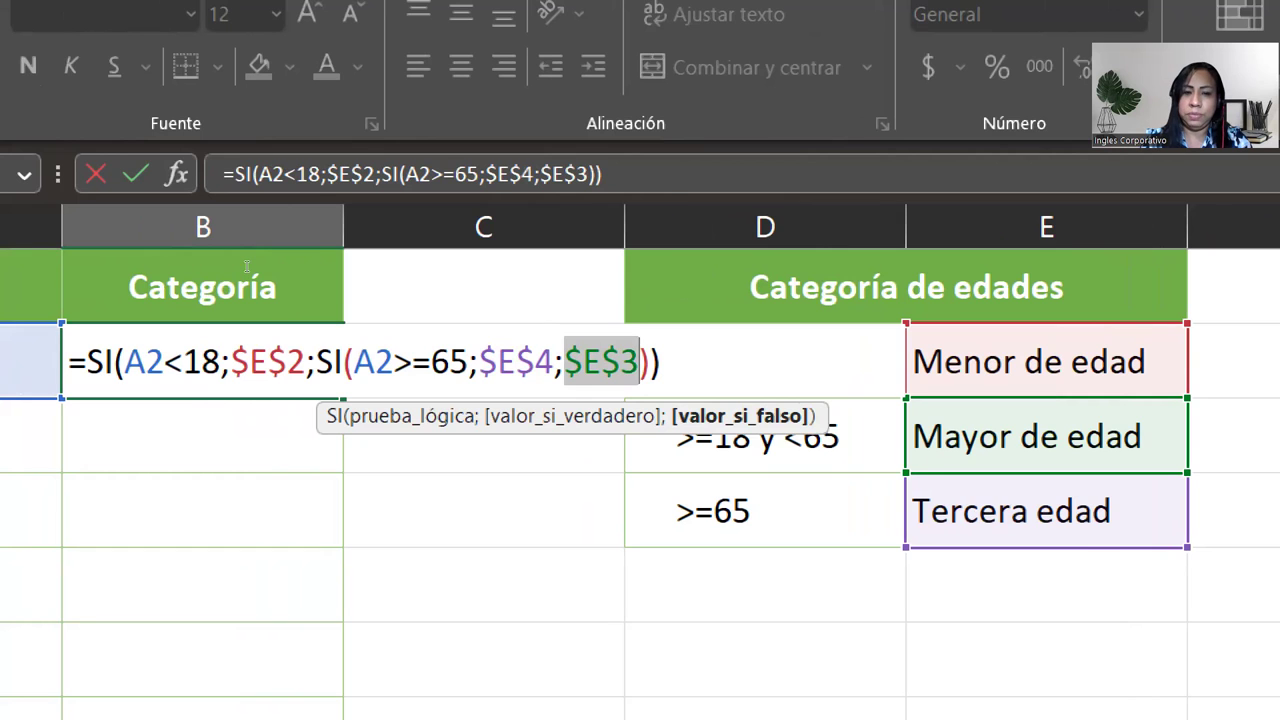
key(Return)
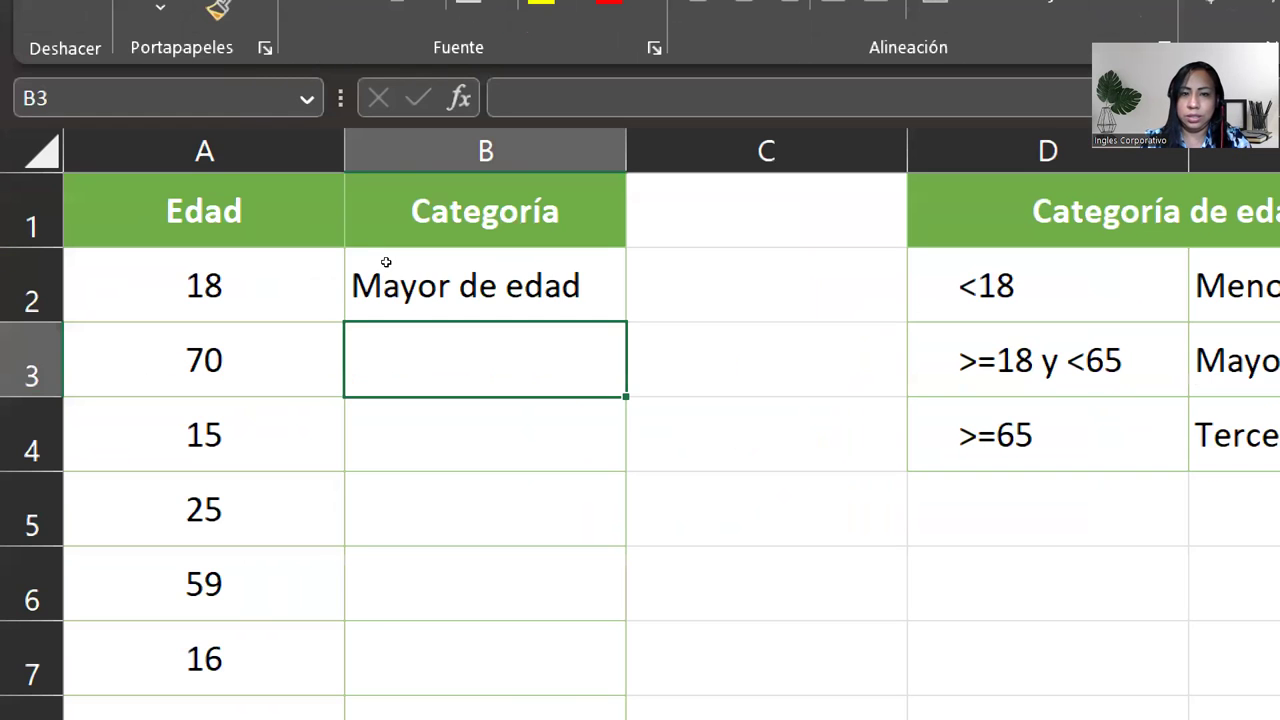
key(Right)
key(Right)
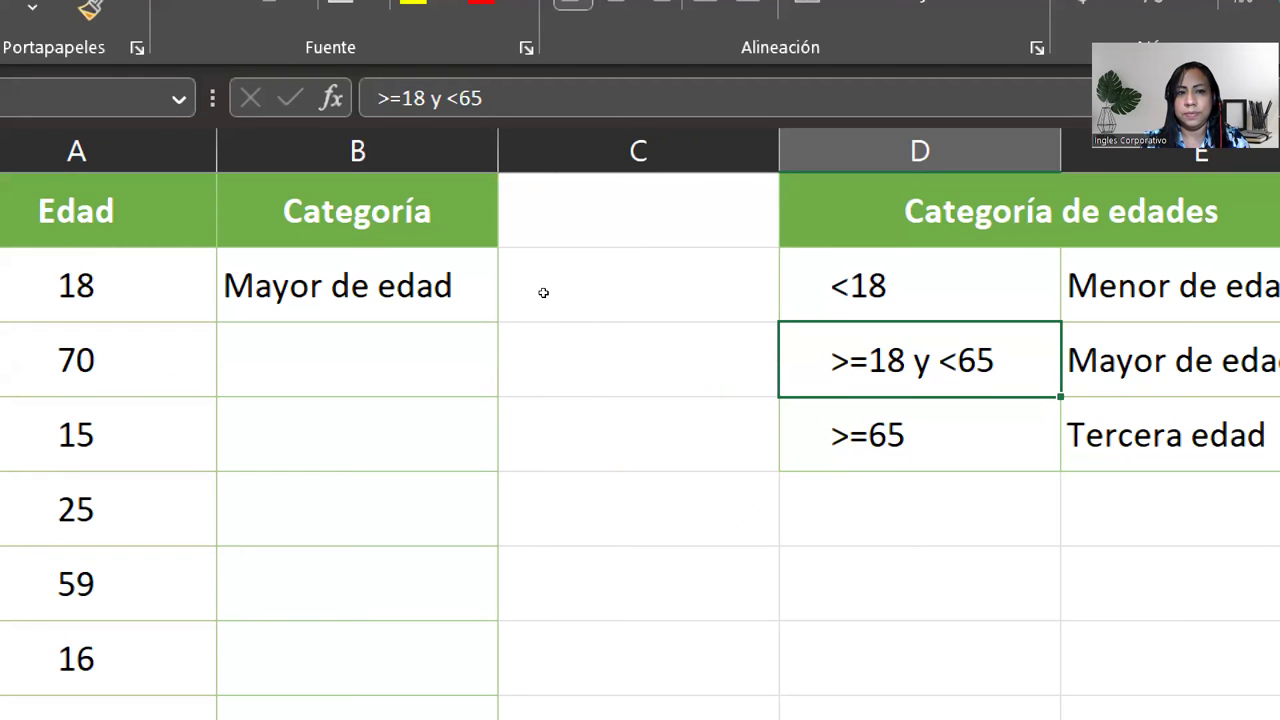
double_click(303, 265)
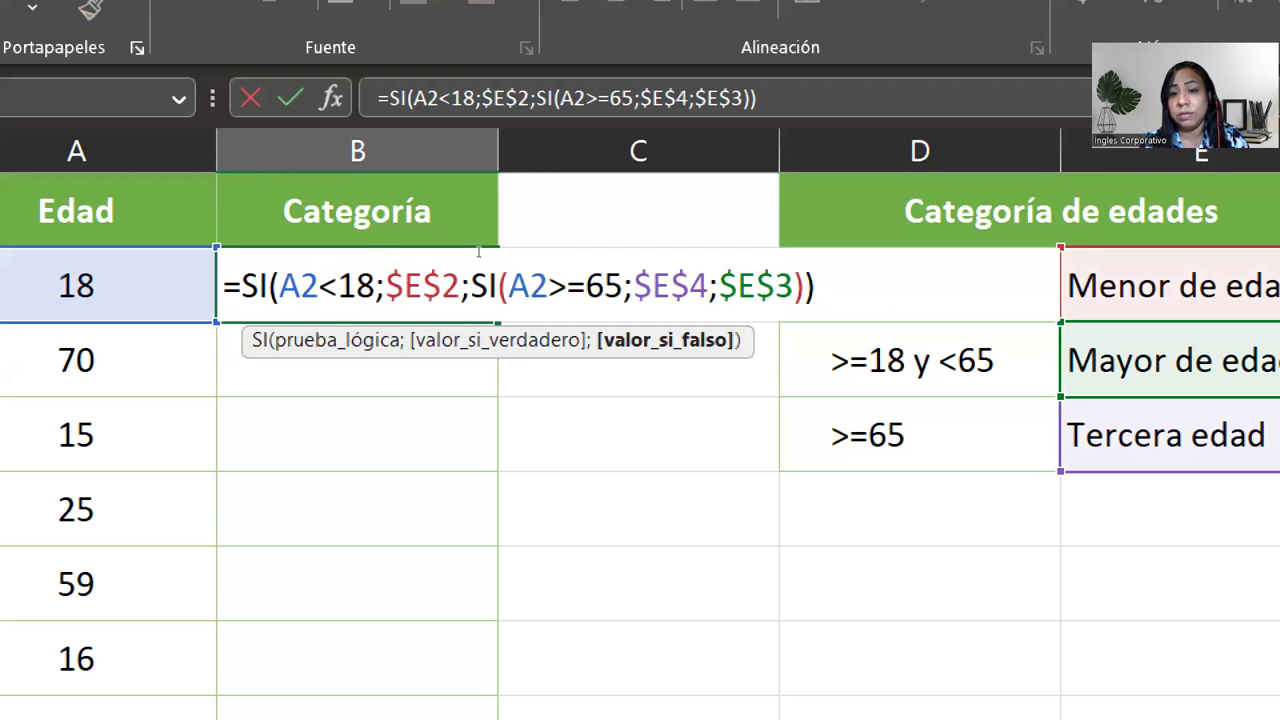
key(End)
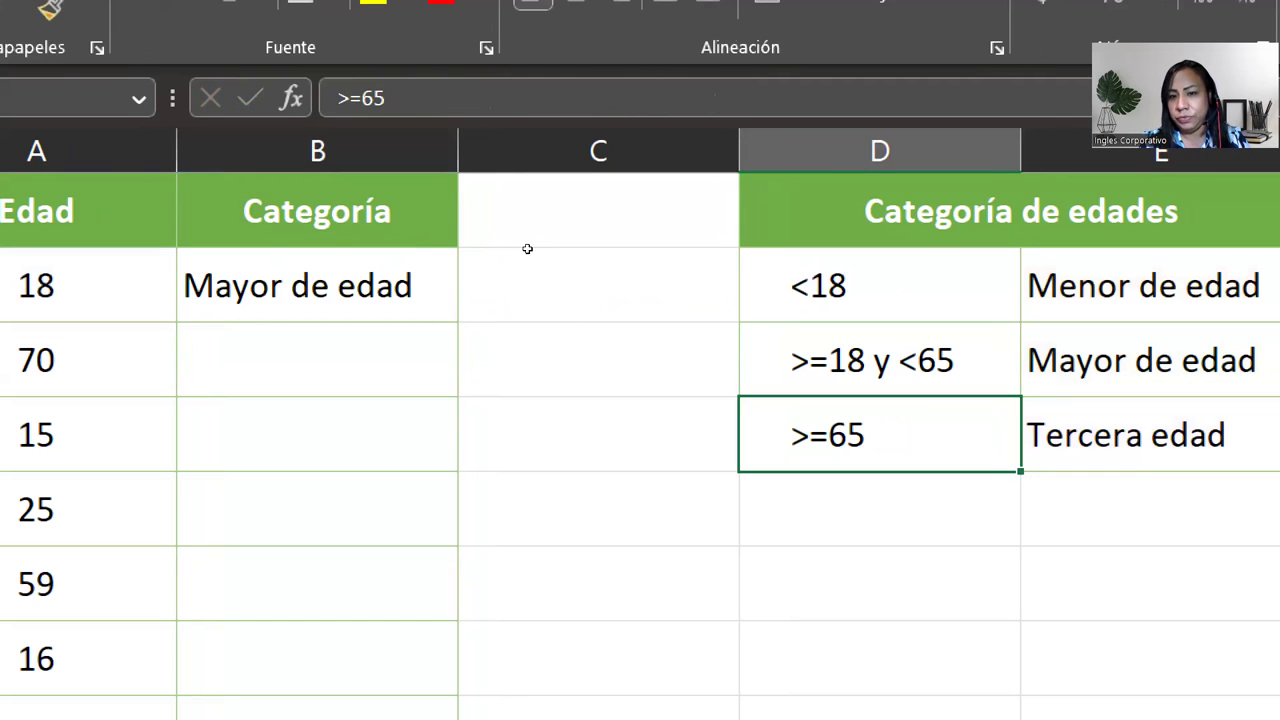
Step: Review the age criteria in D2:D4, then open B2's nested SI formula for editing
key(Up)
key(Up)
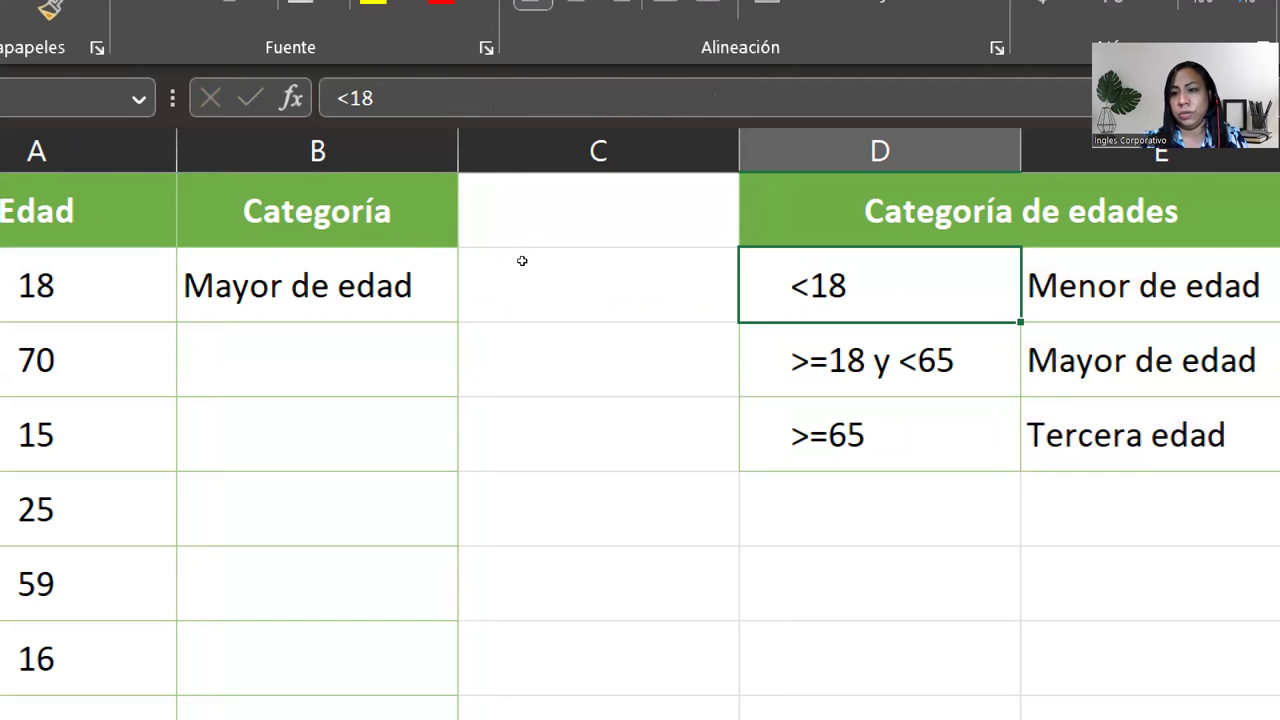
key(Down)
key(Down)
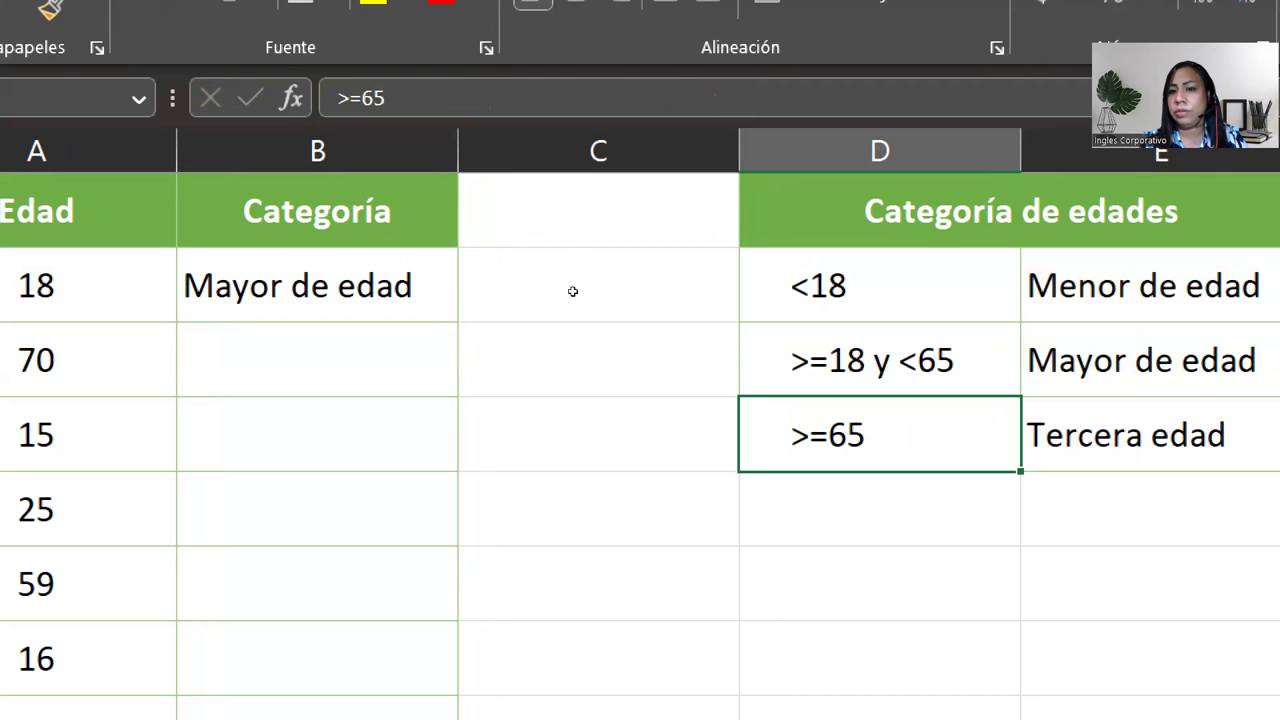
key(Up)
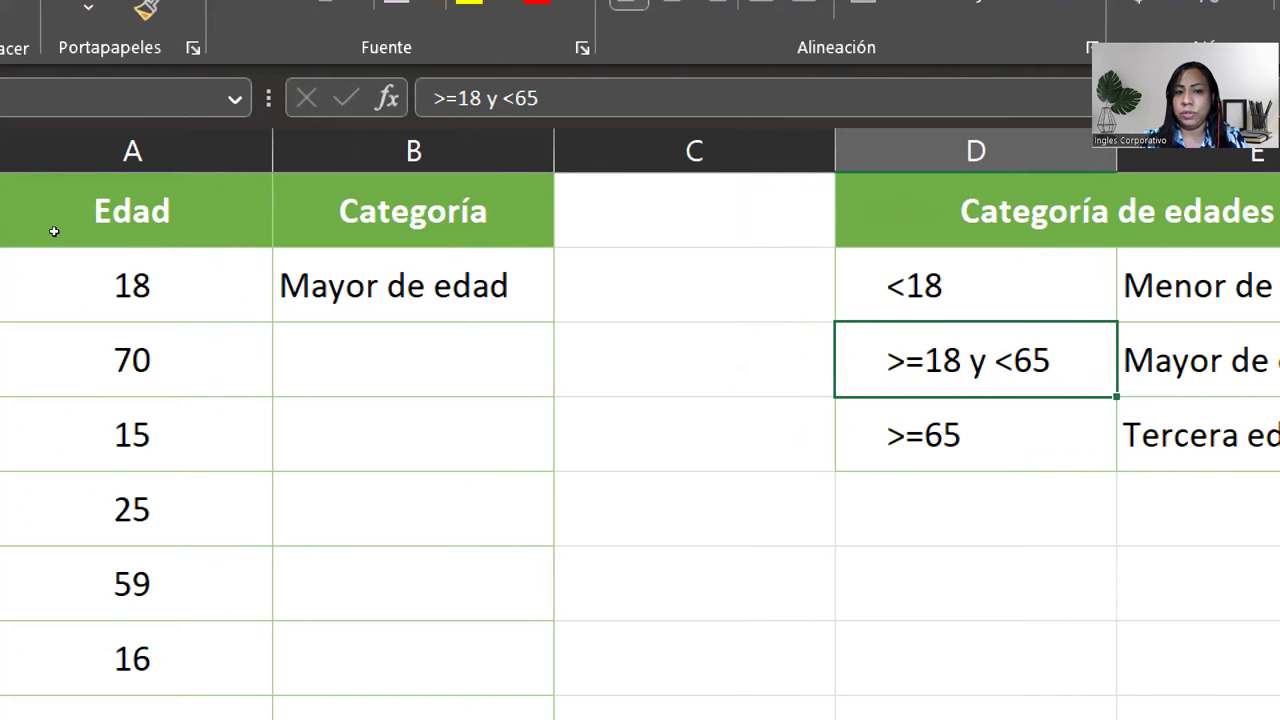
key(Left)
key(Left)
key(Up)
key(F2)
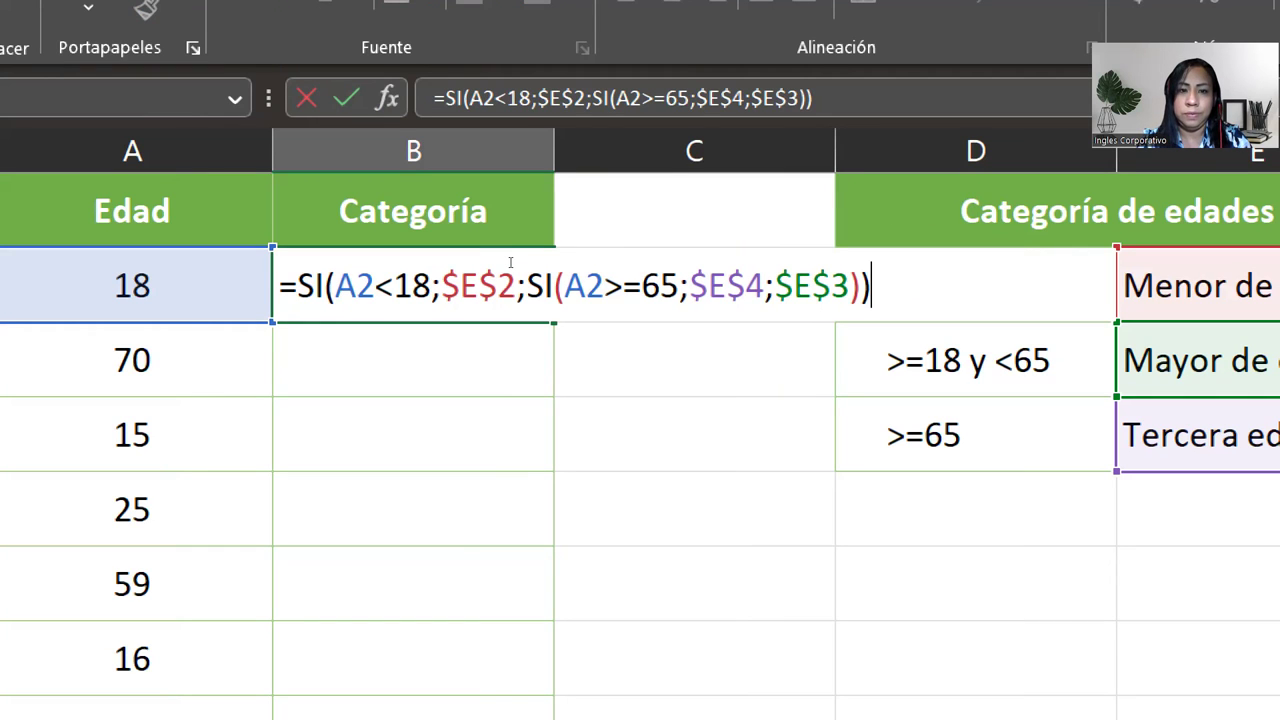
Step: Commit B2's formula and start =SI( in B3
key(Return)
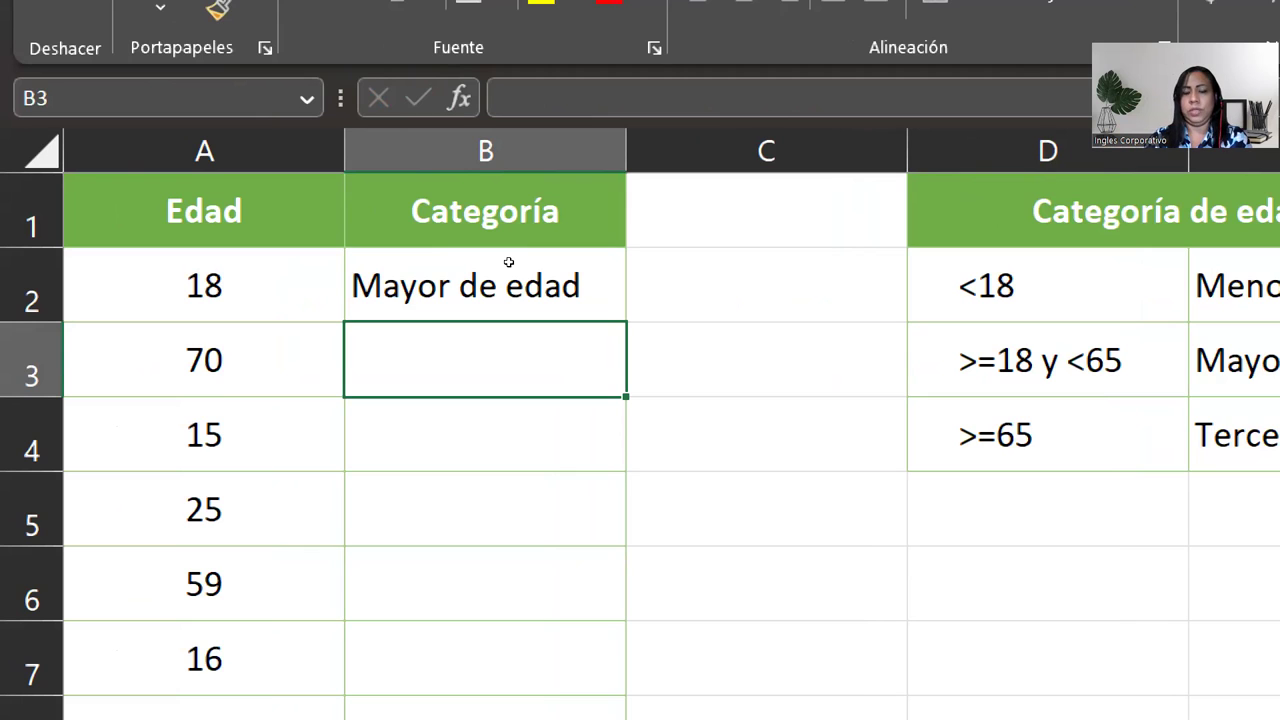
text(=si)
key(Tab)
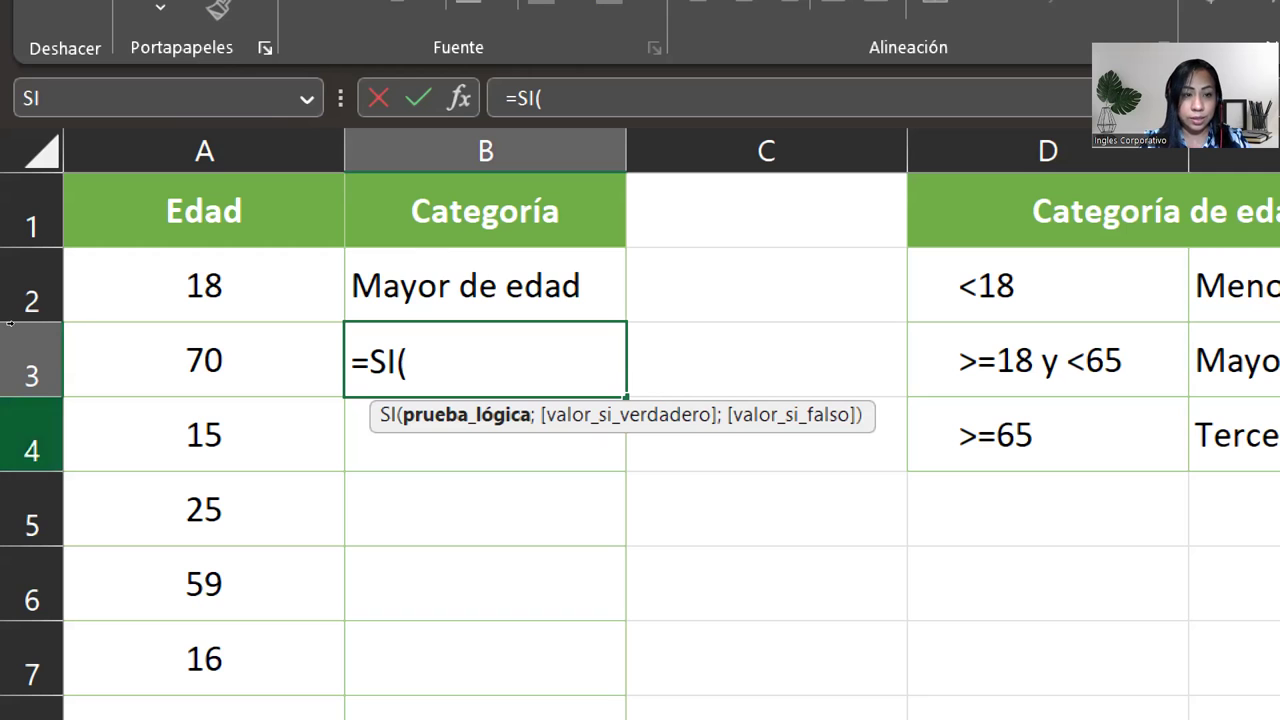
Step: Build =SI(A3<18;$E$2;SI( in B3, with E2 locked as an absolute reference
key(Left)
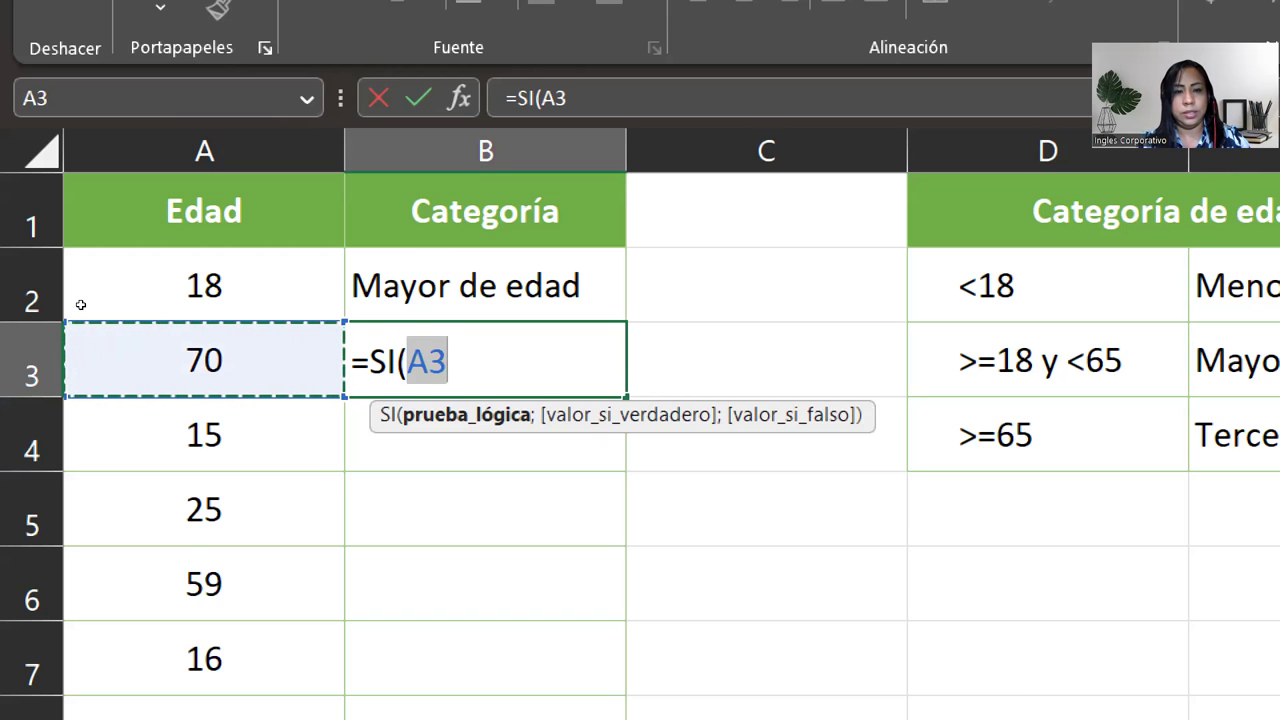
text(>)
key(BackSpace)
text(<)
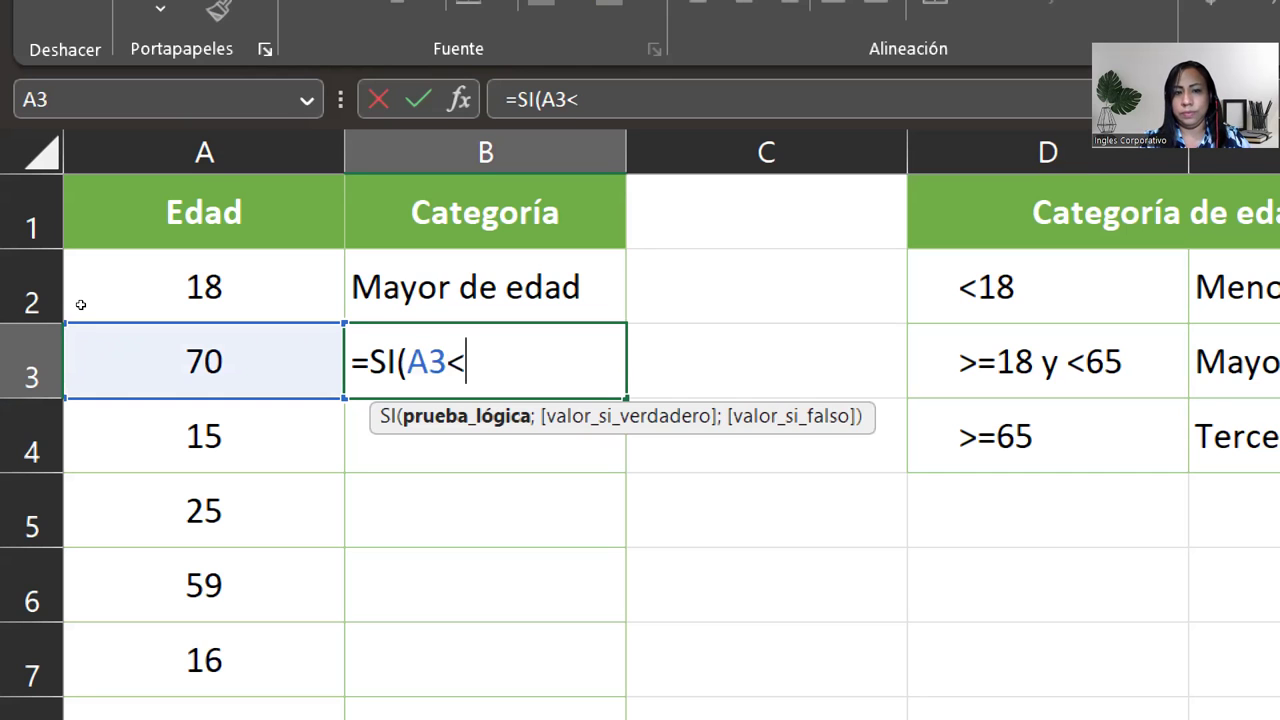
text(18)
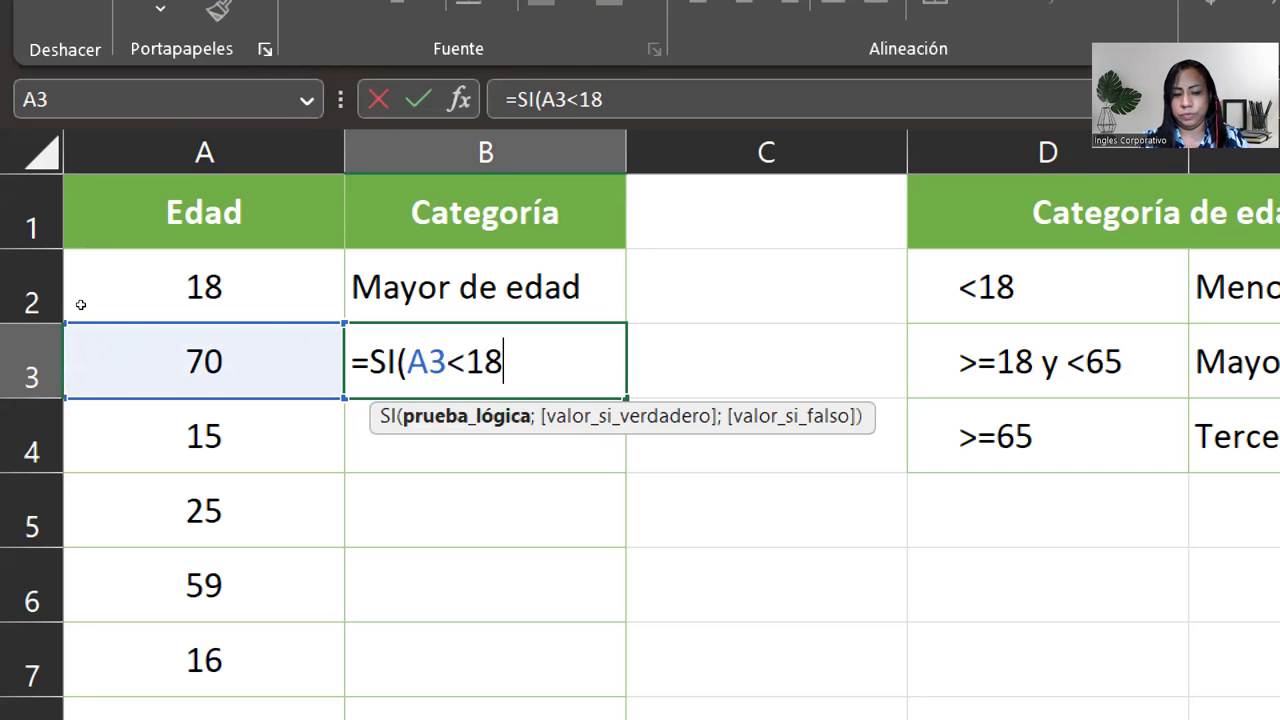
text(;)
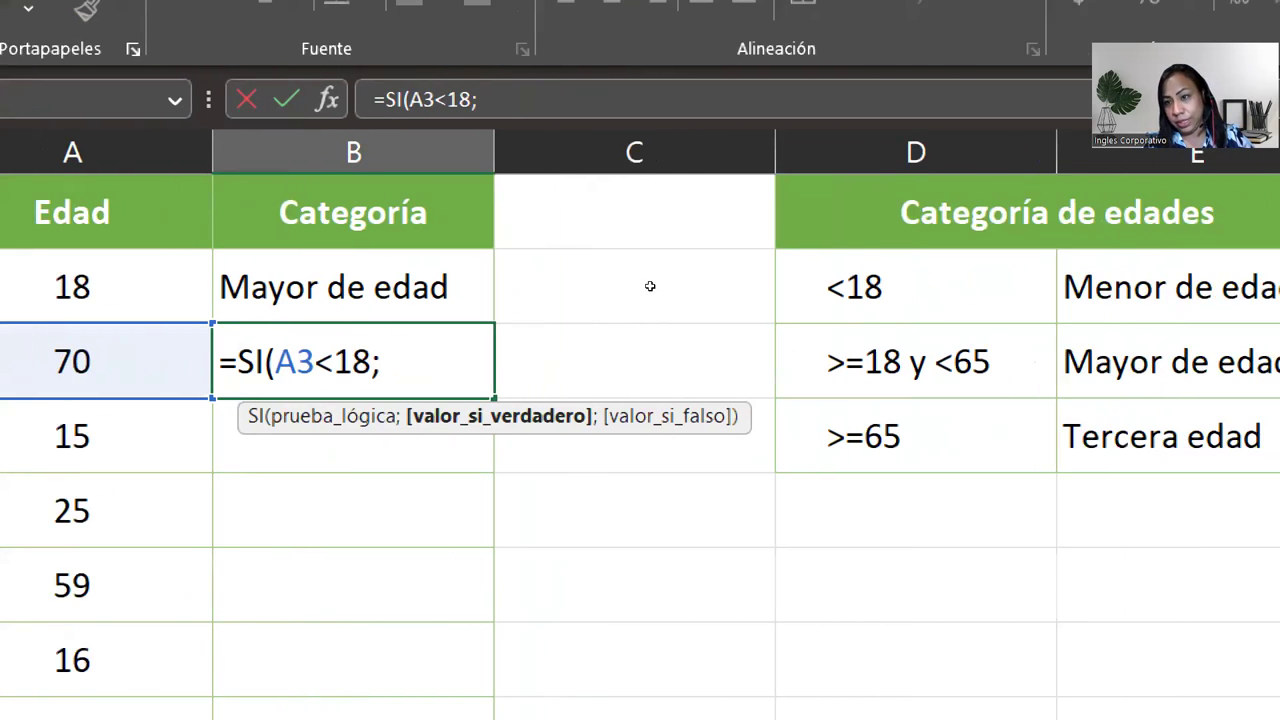
key(Up)
key(Right)
key(Right)
key(Right)
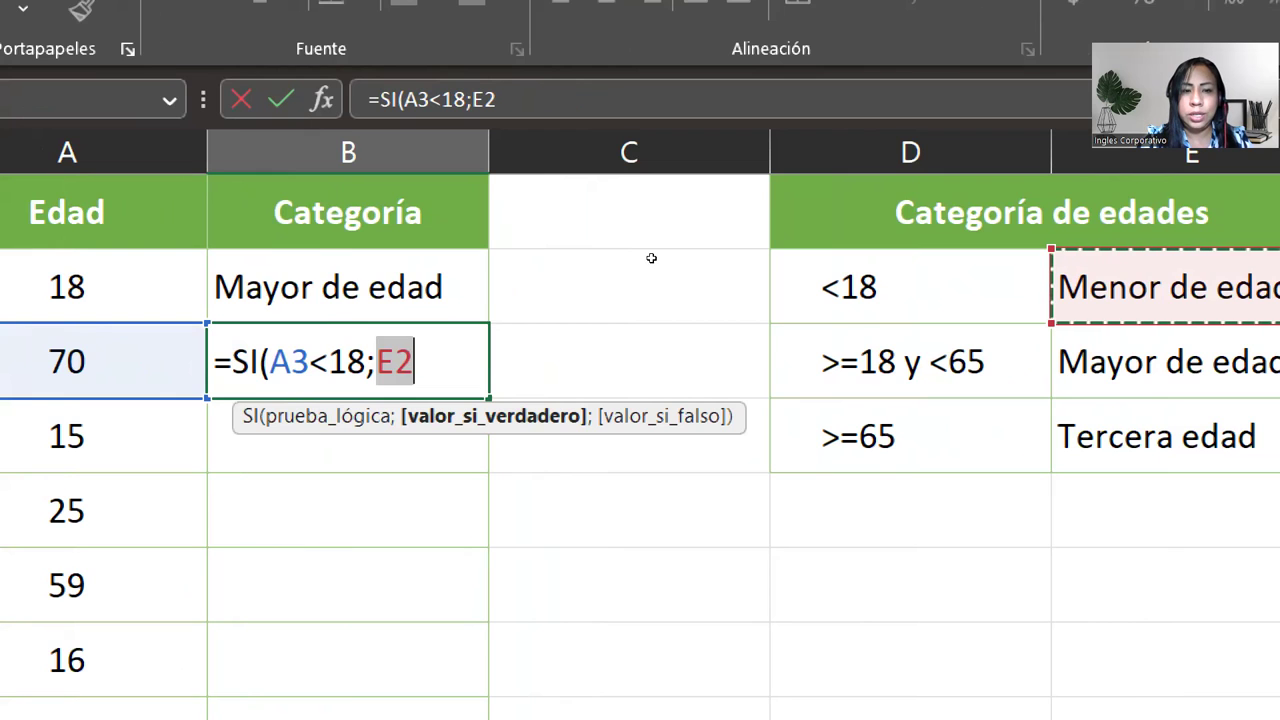
key(F4)
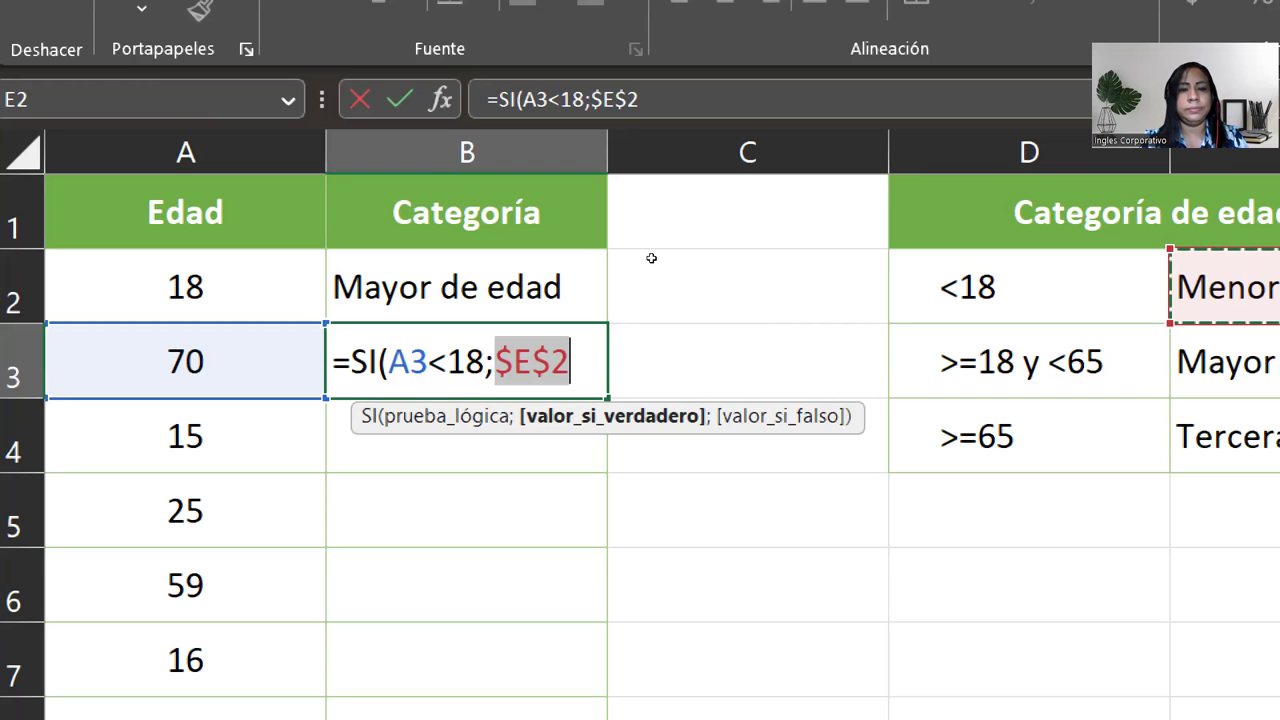
text(;)
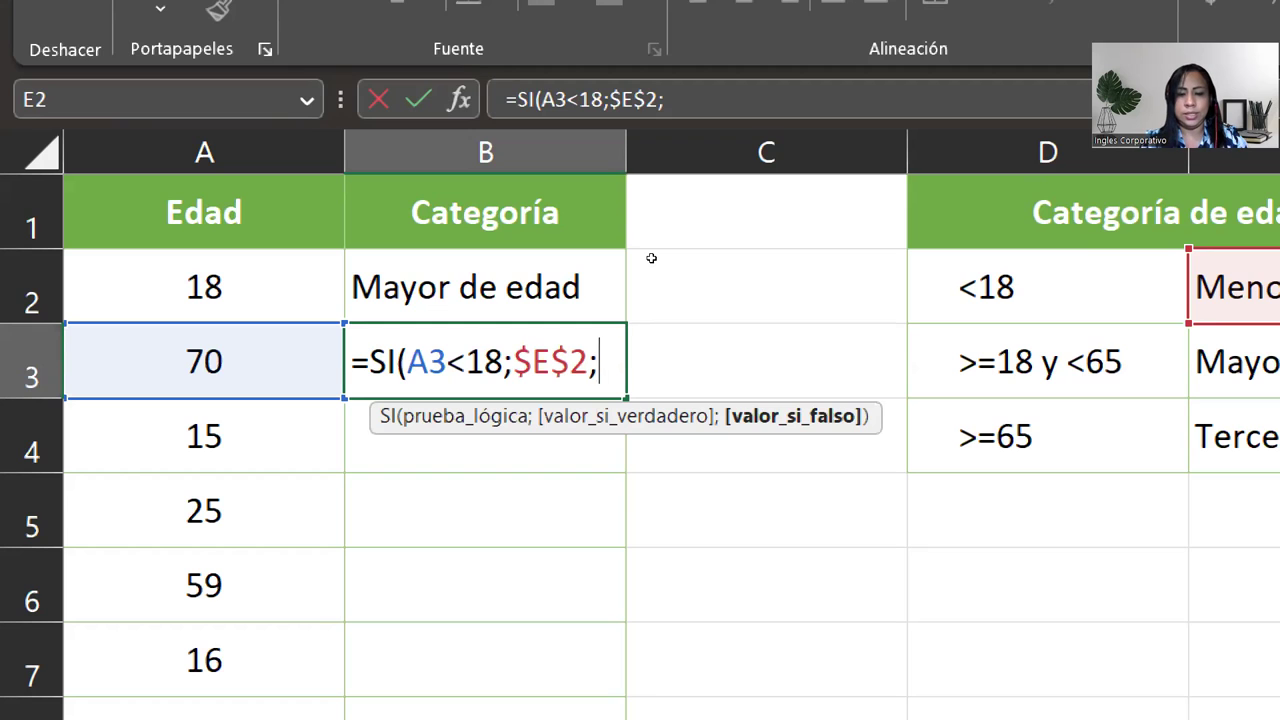
text(si)
key(Tab)
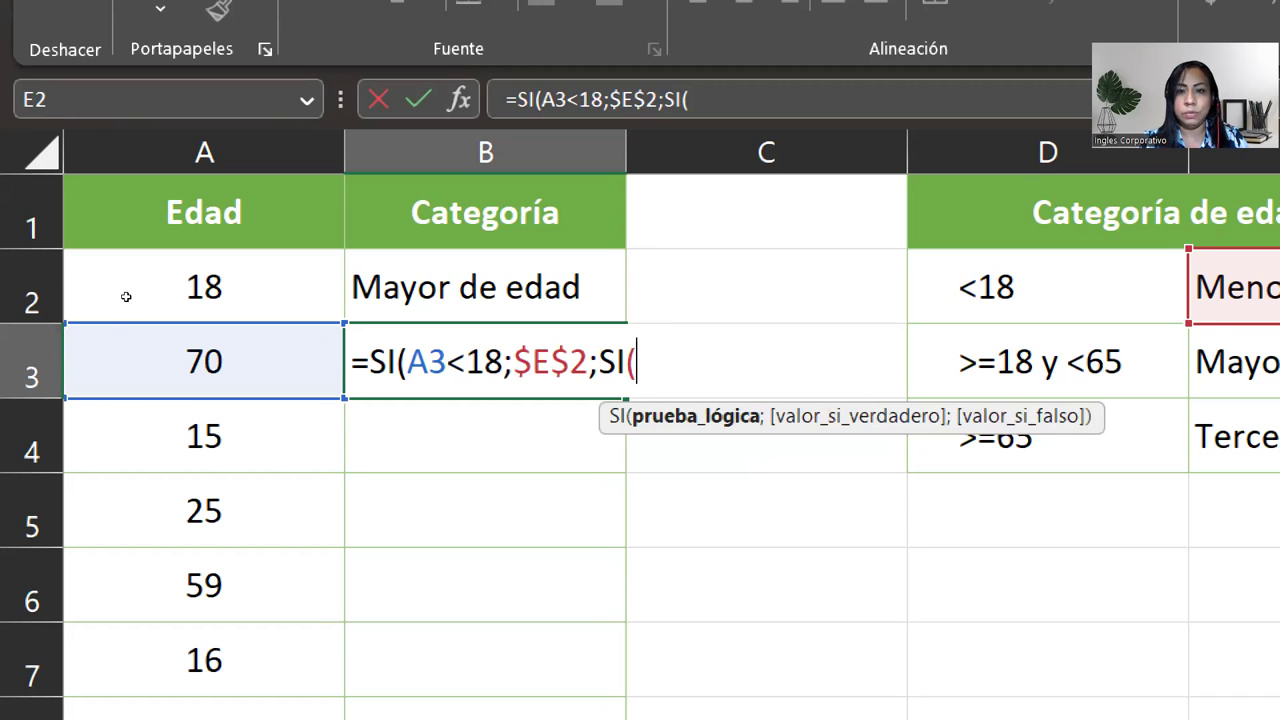
Step: Finish B3's nested test A3>=65 returning $E$4, else $E$3, and close both parentheses
key(Left)
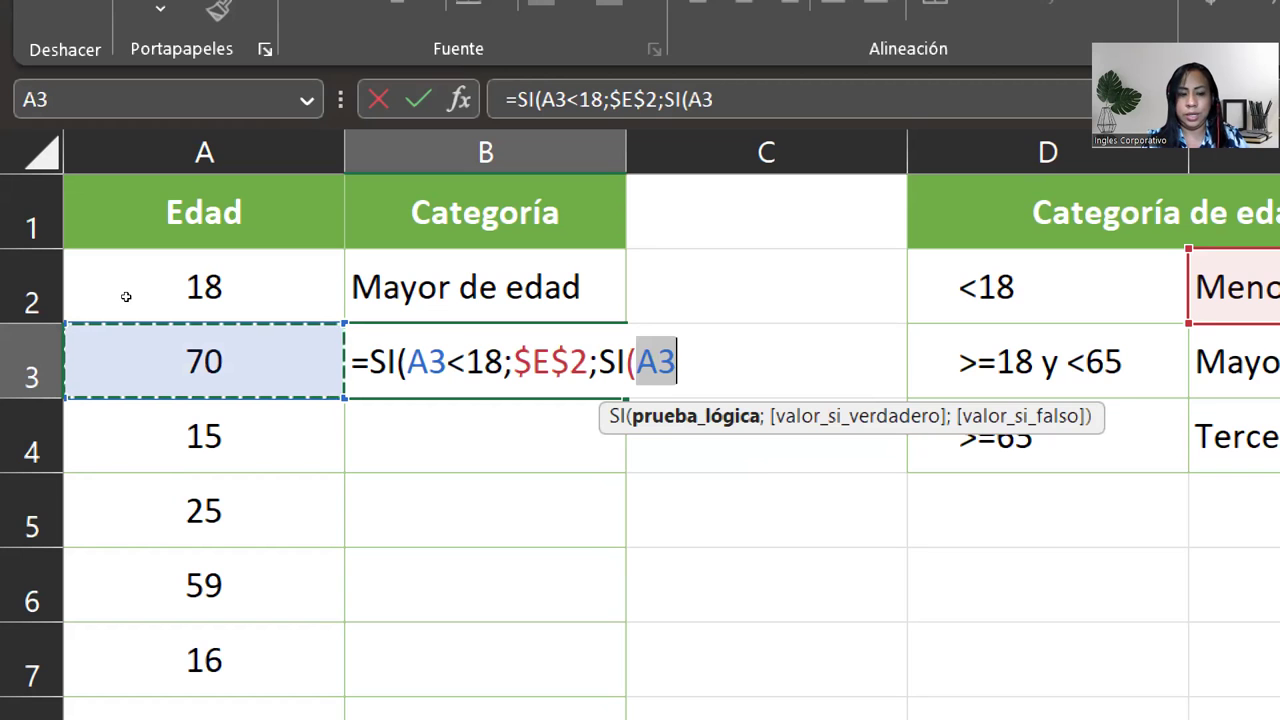
text(>)
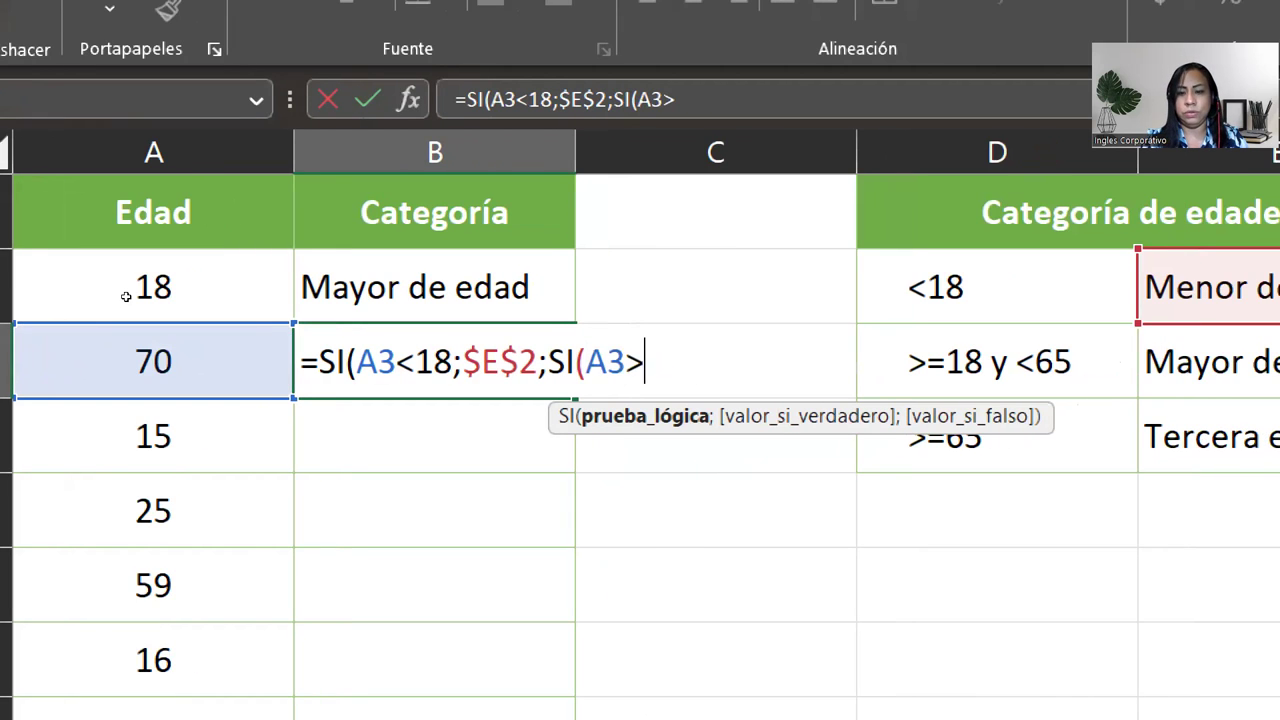
text(=65)
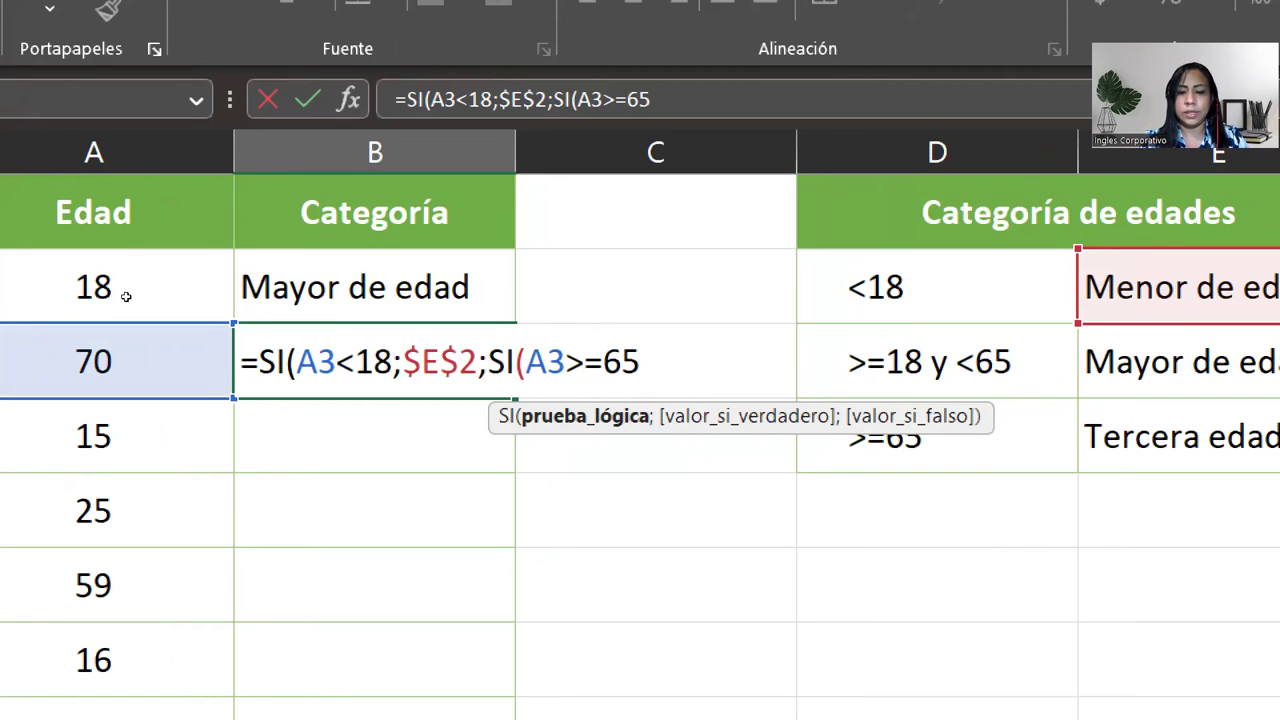
text(;)
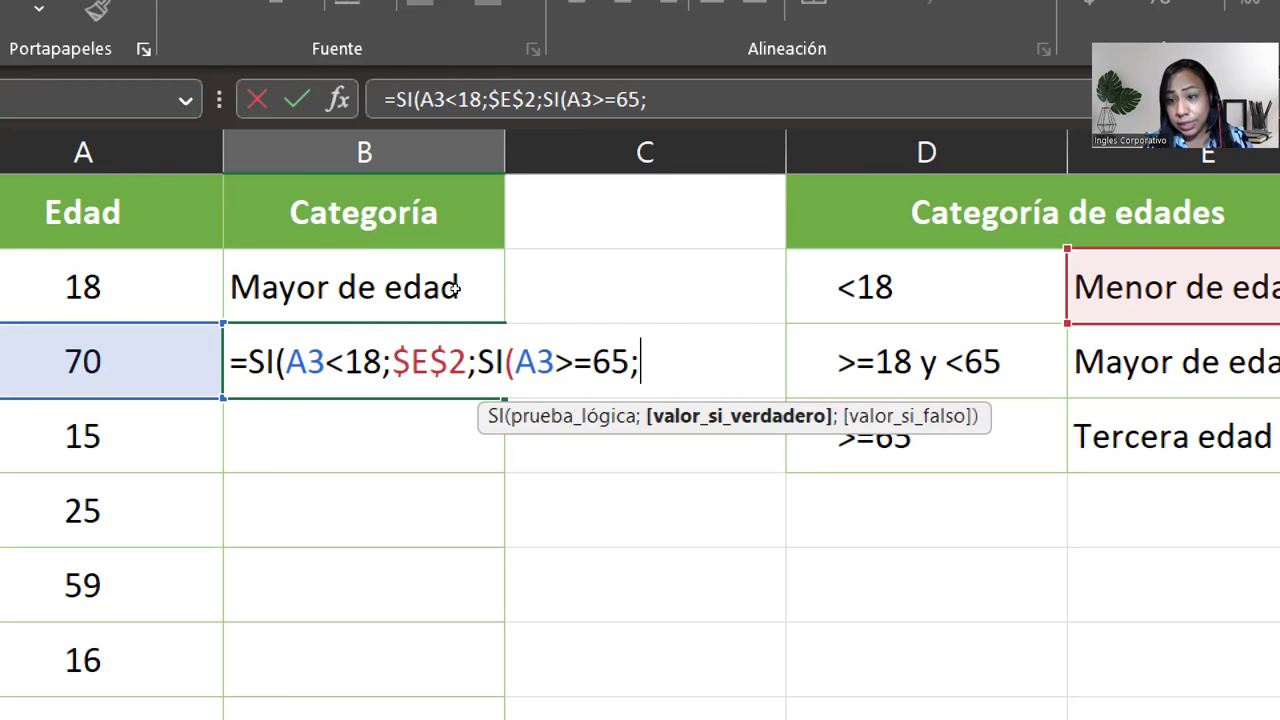
key(Right)
key(Right)
key(Right)
key(Down)
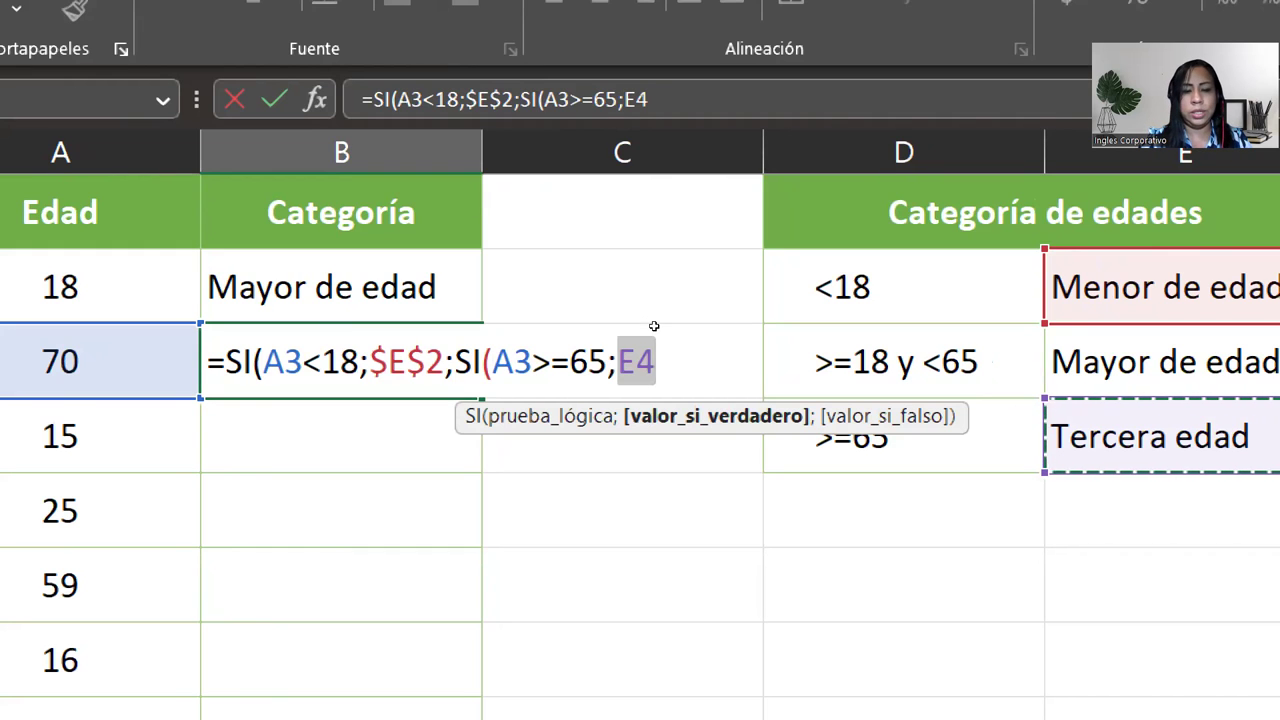
key(F4)
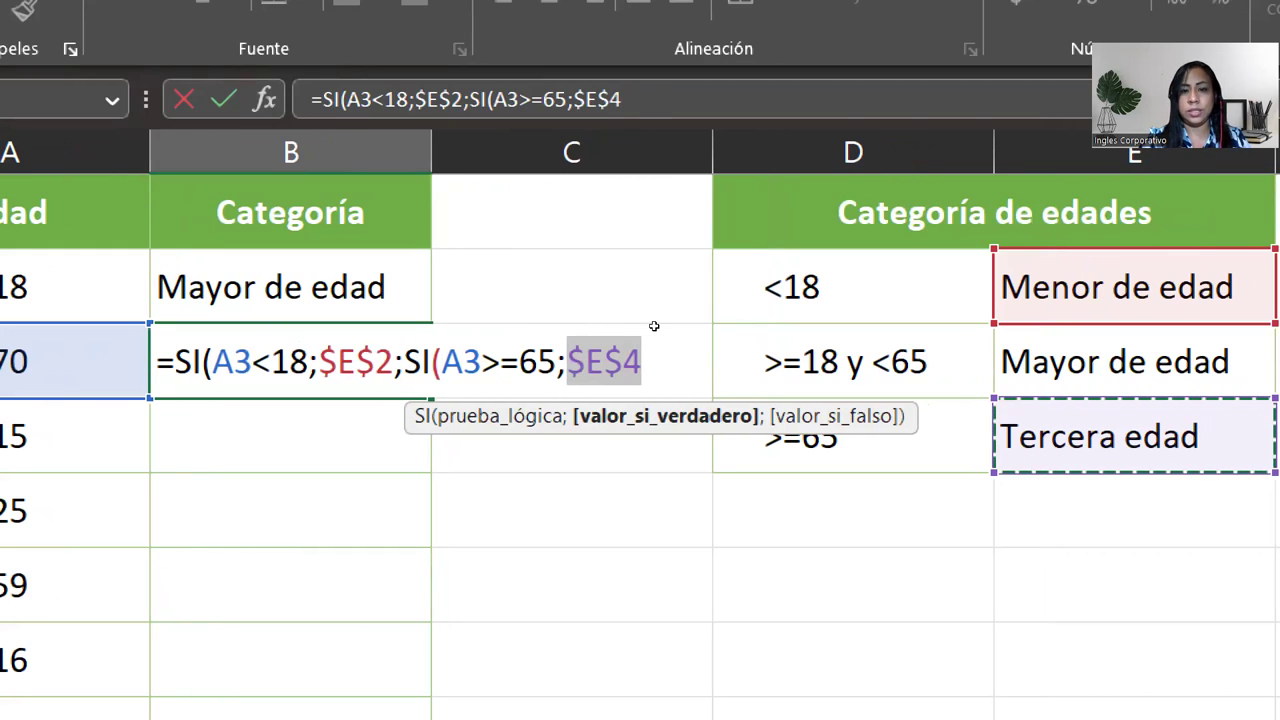
text(;)
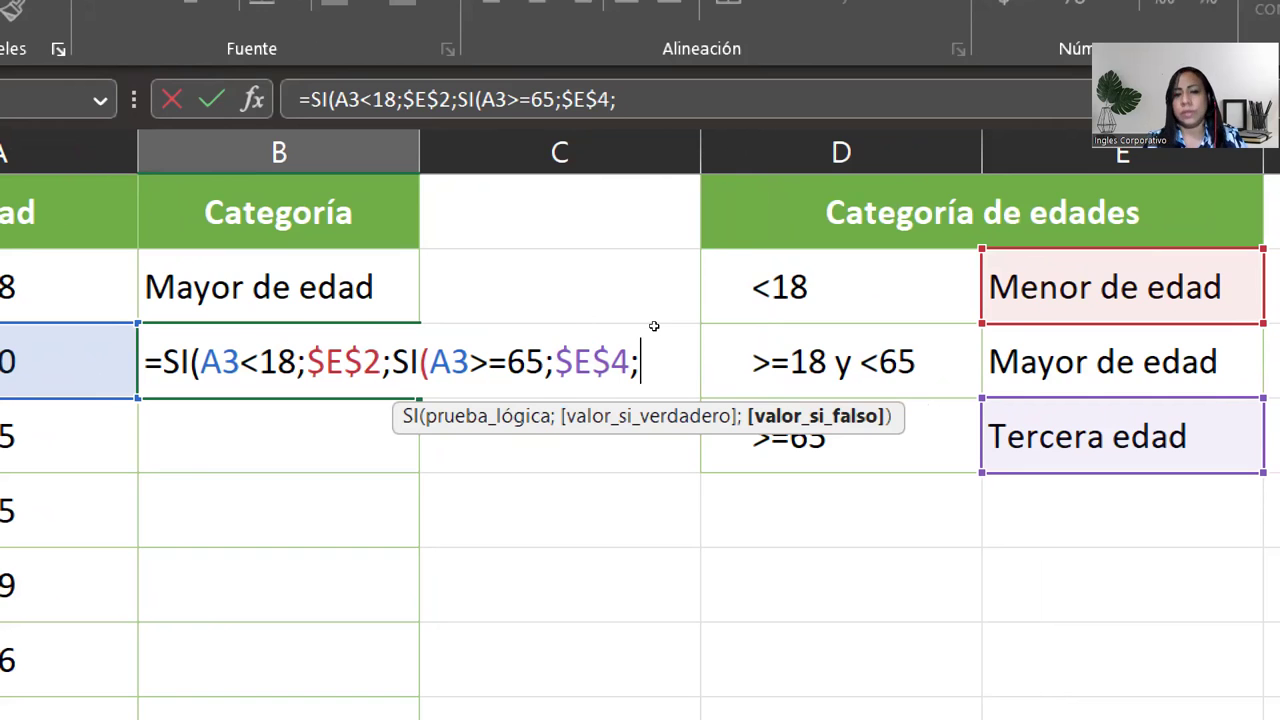
key(Right)
key(Right)
key(Right)
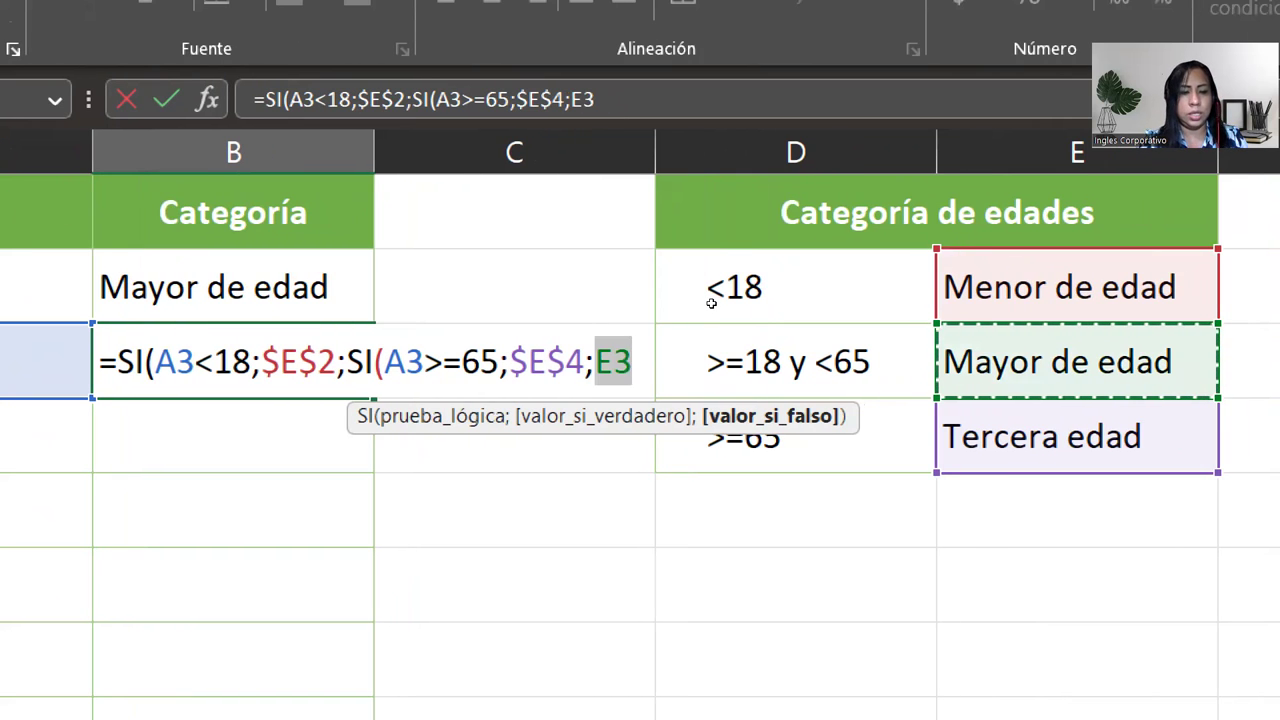
key(F4)
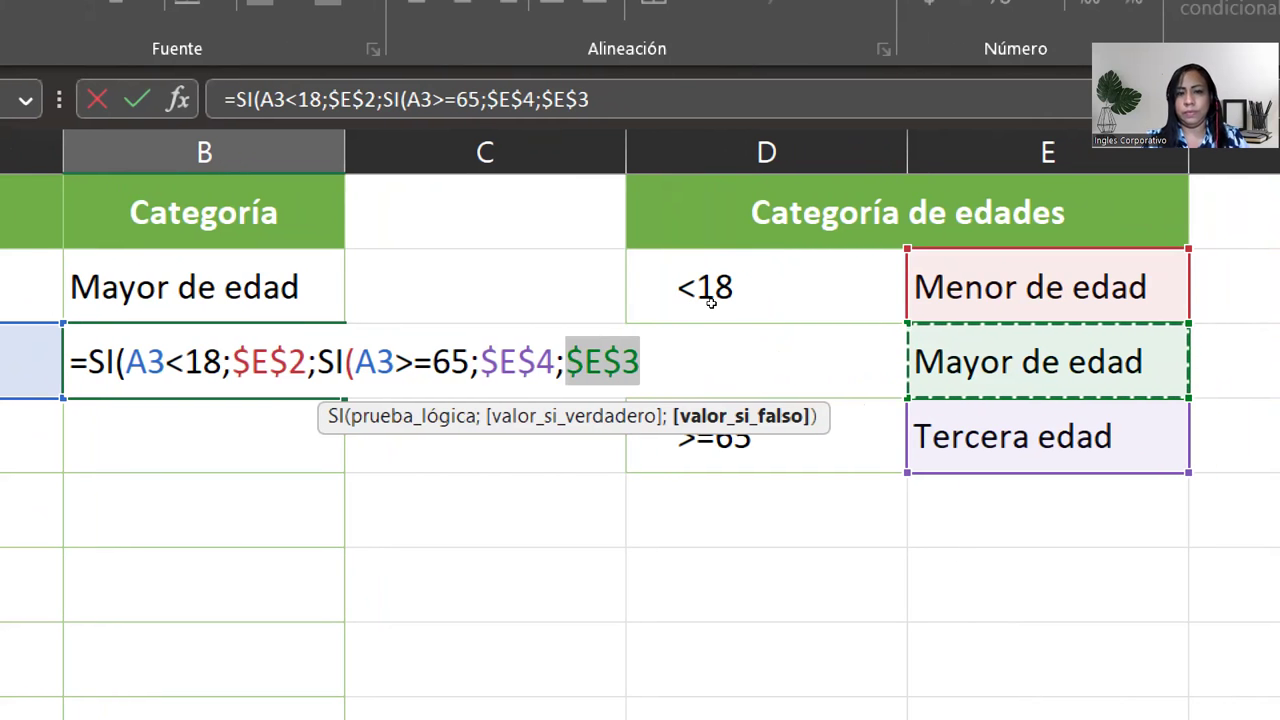
text())
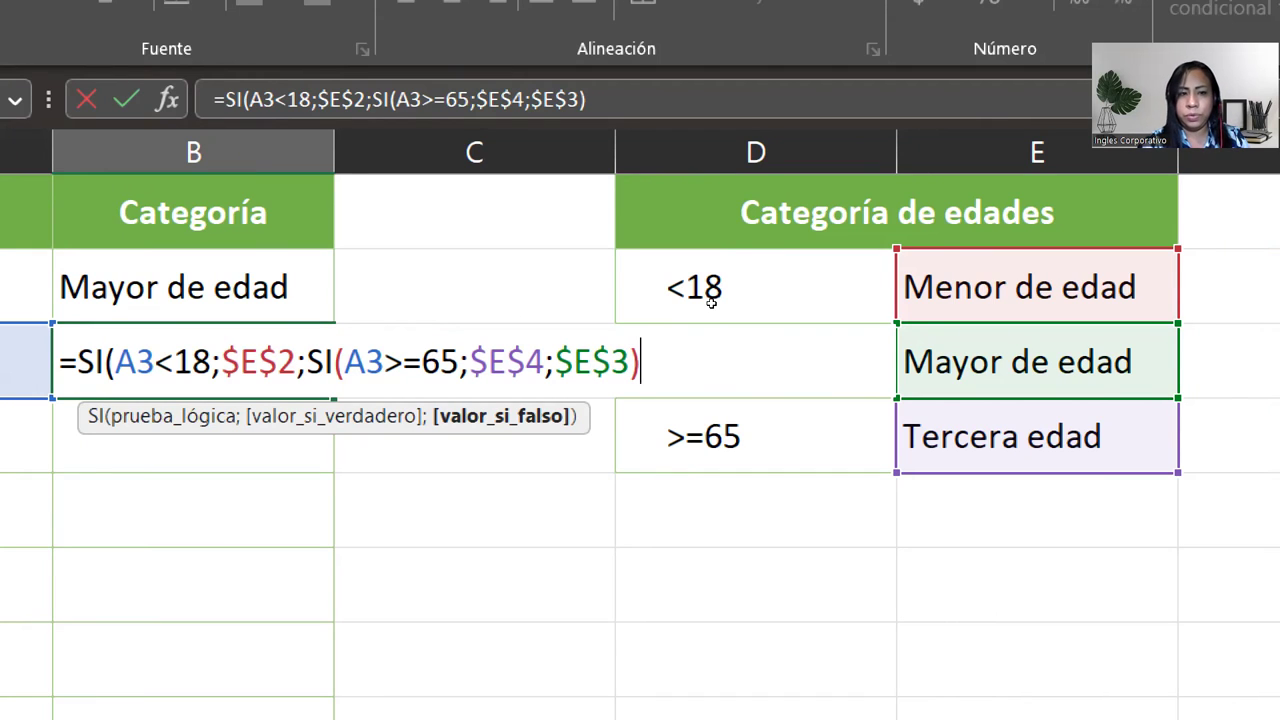
text())
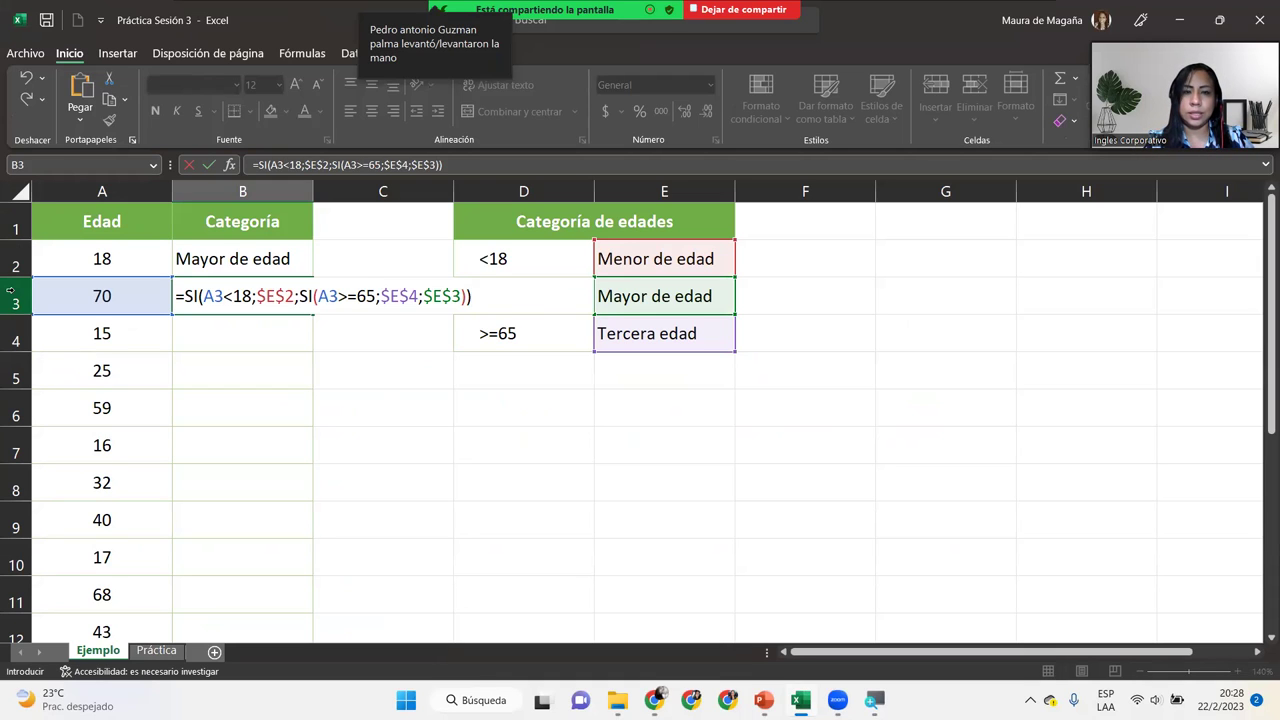
Step: Commit B3's formula and fill it down column B to row 15
key(Return)
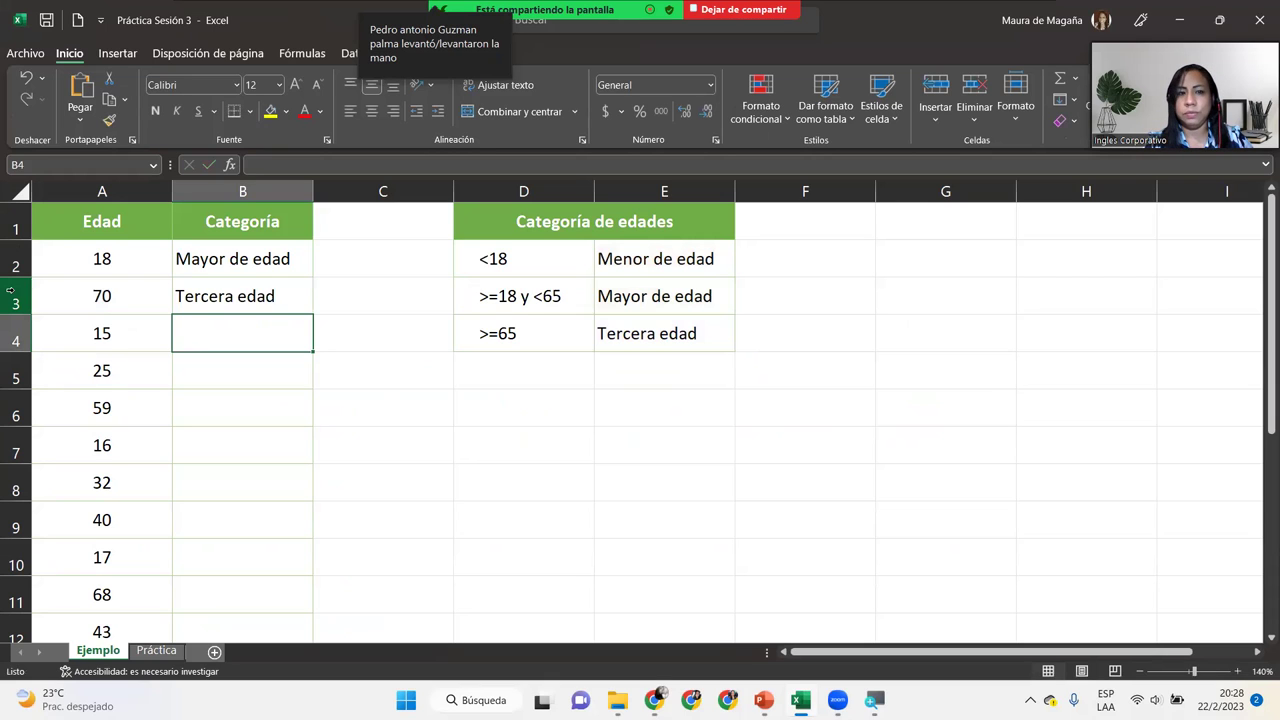
click(236, 292)
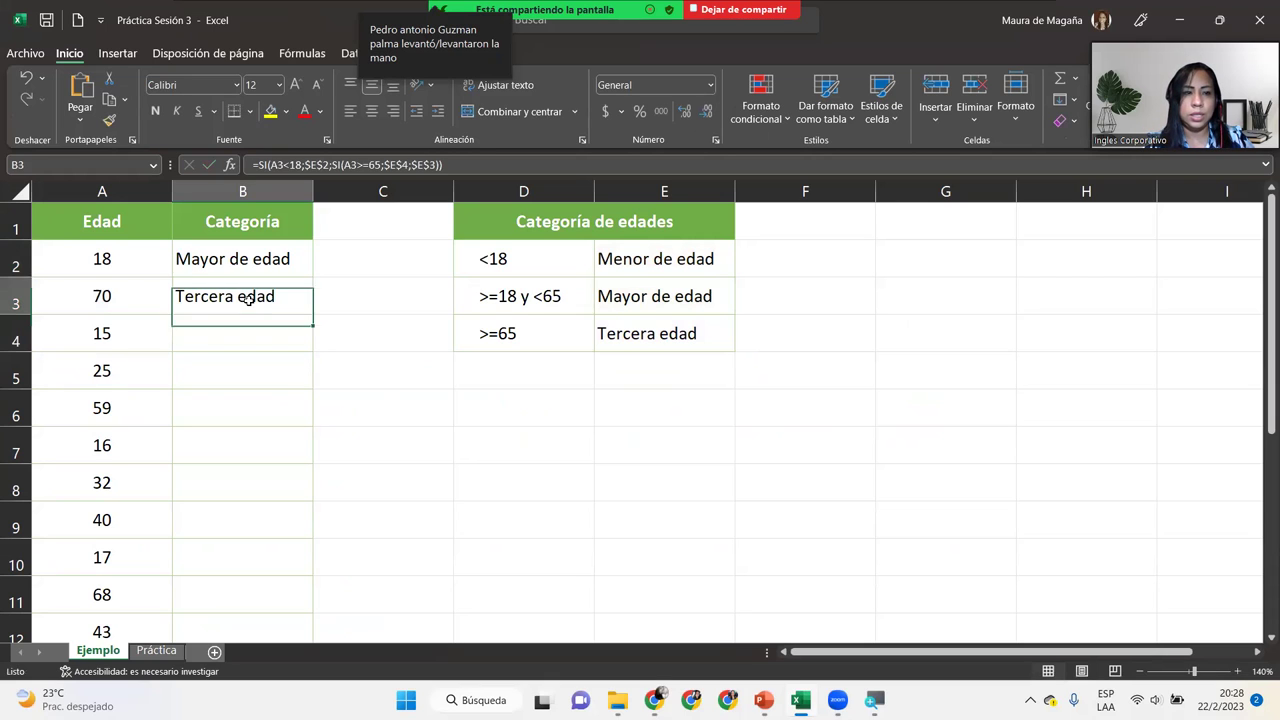
double_click(313, 318)
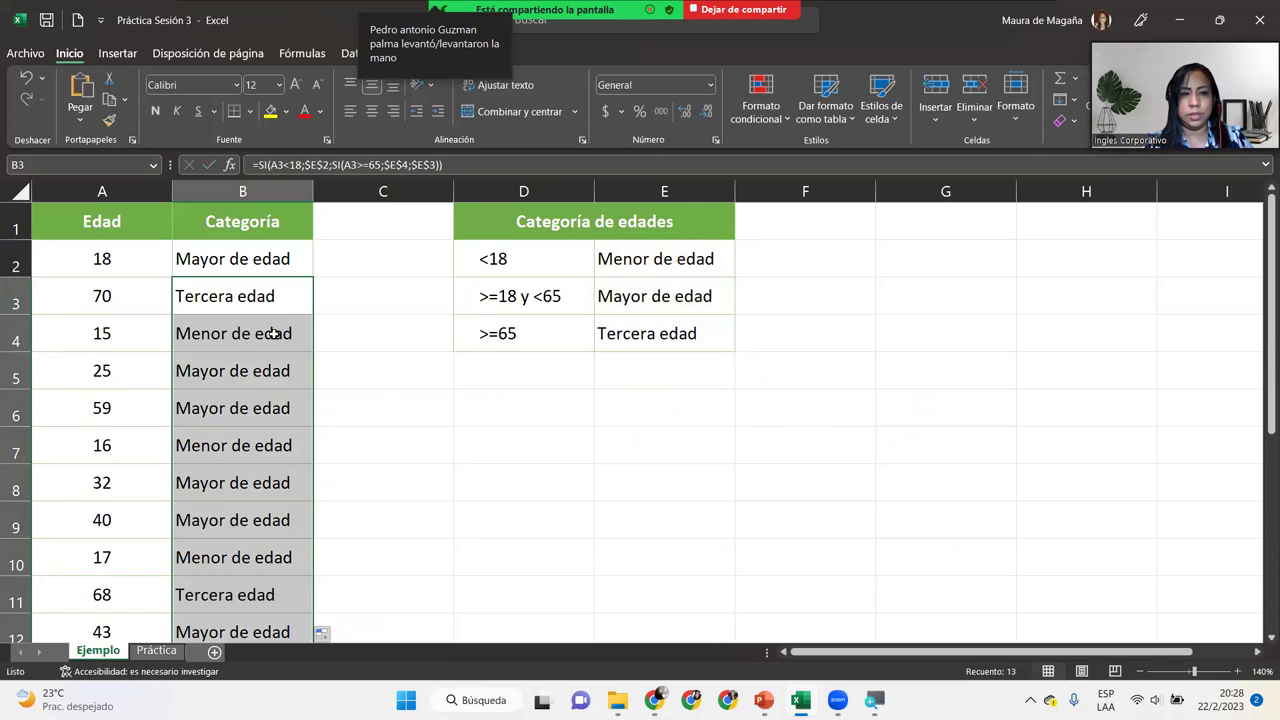
Step: Check the copied category formulas in rows 7, 8, 13 and 15
click(255, 381)
click(230, 436)
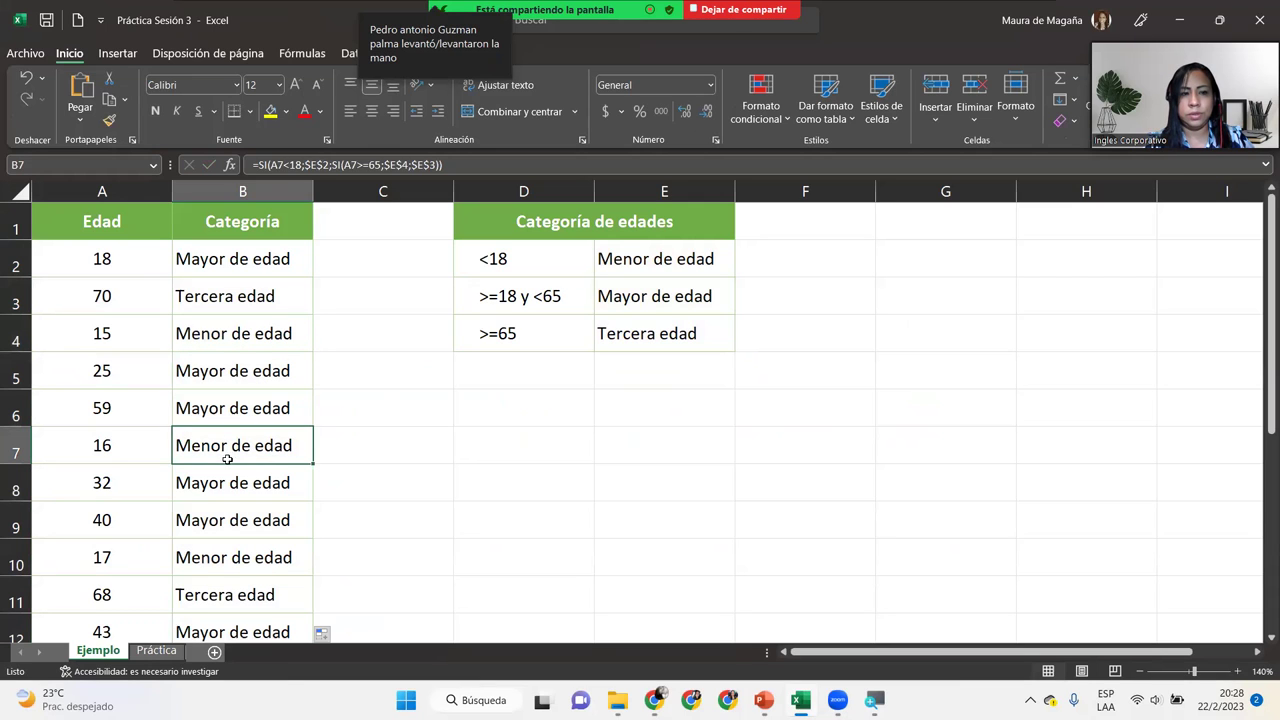
click(227, 468)
drag(1270, 282, 1260, 288)
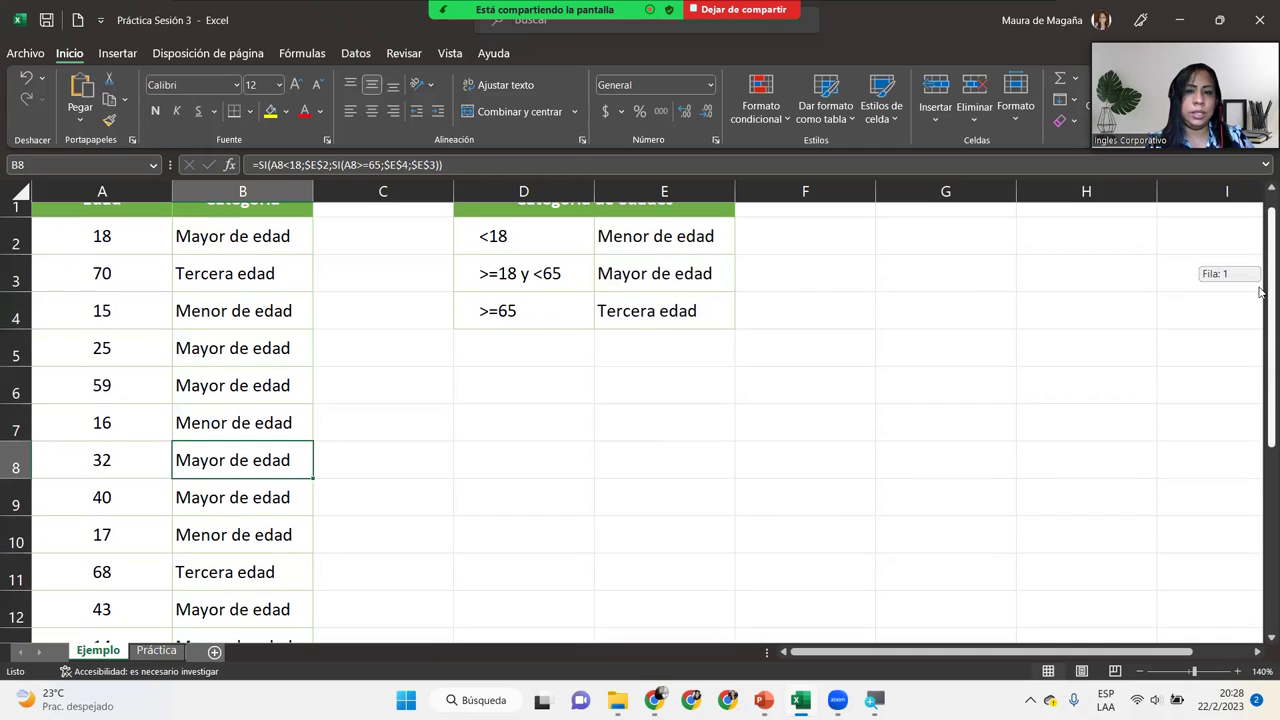
drag(1260, 291, 1260, 321)
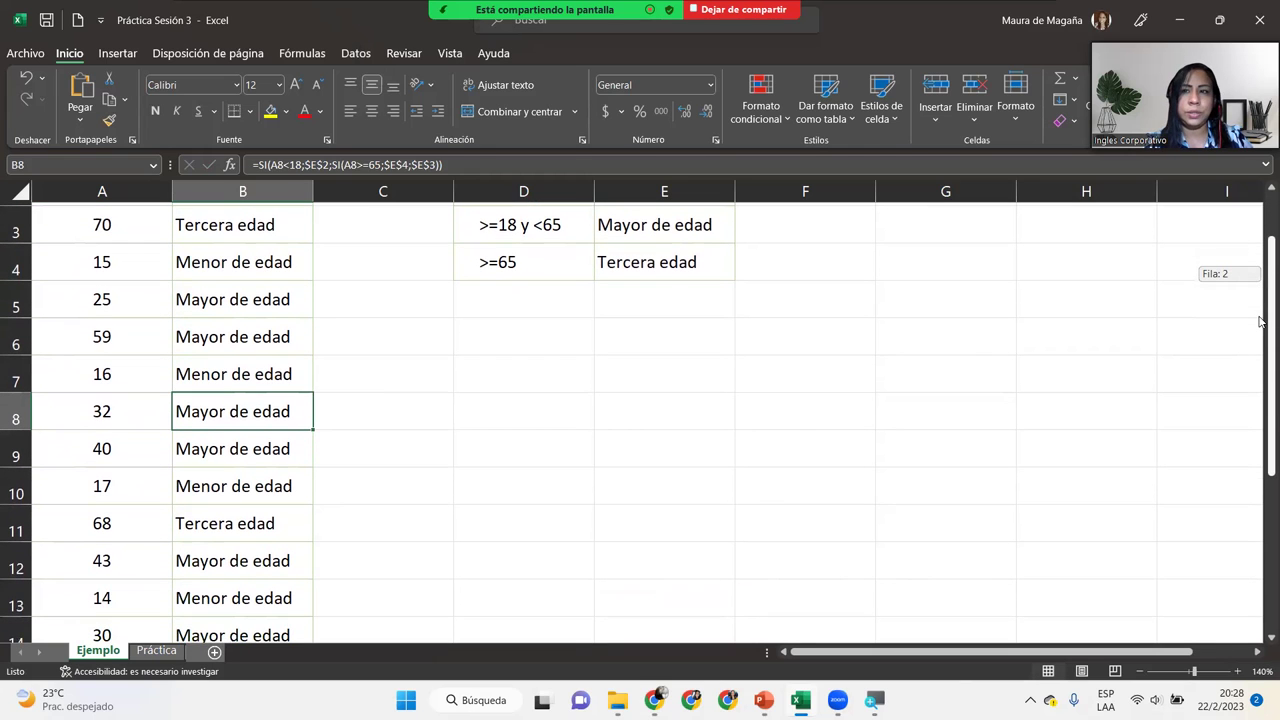
drag(1260, 321, 1260, 412)
click(281, 519)
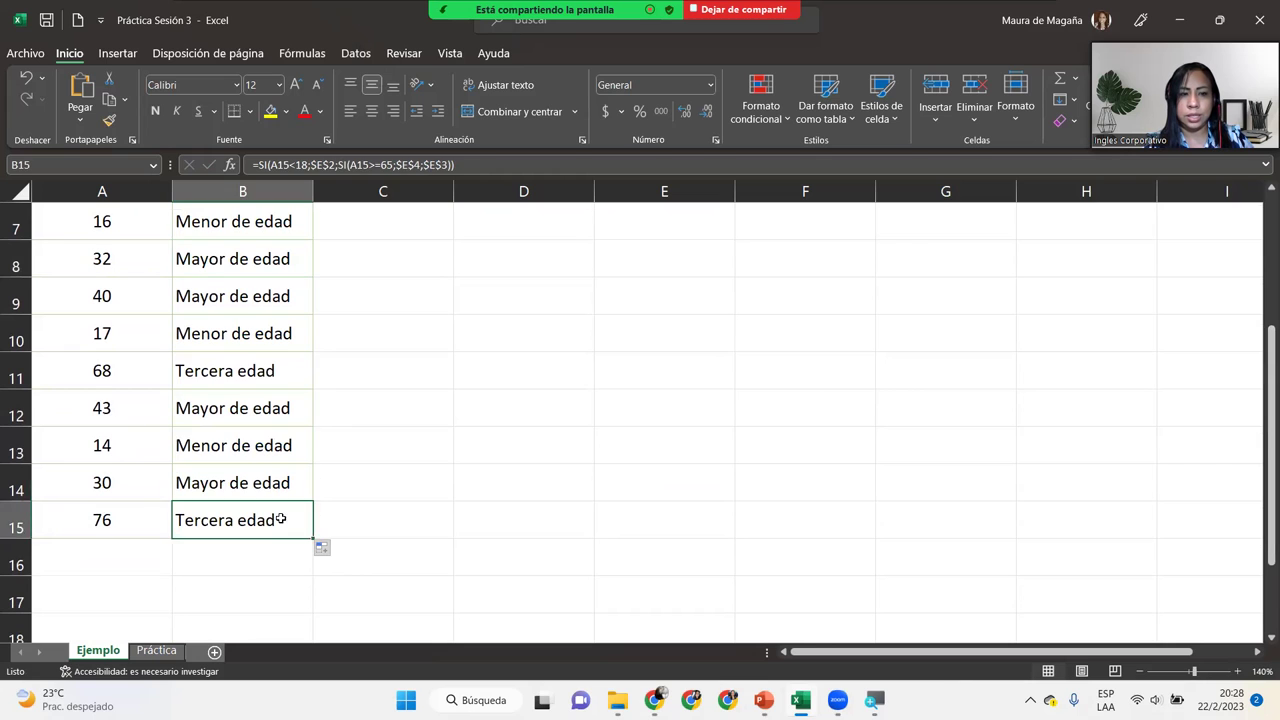
click(271, 437)
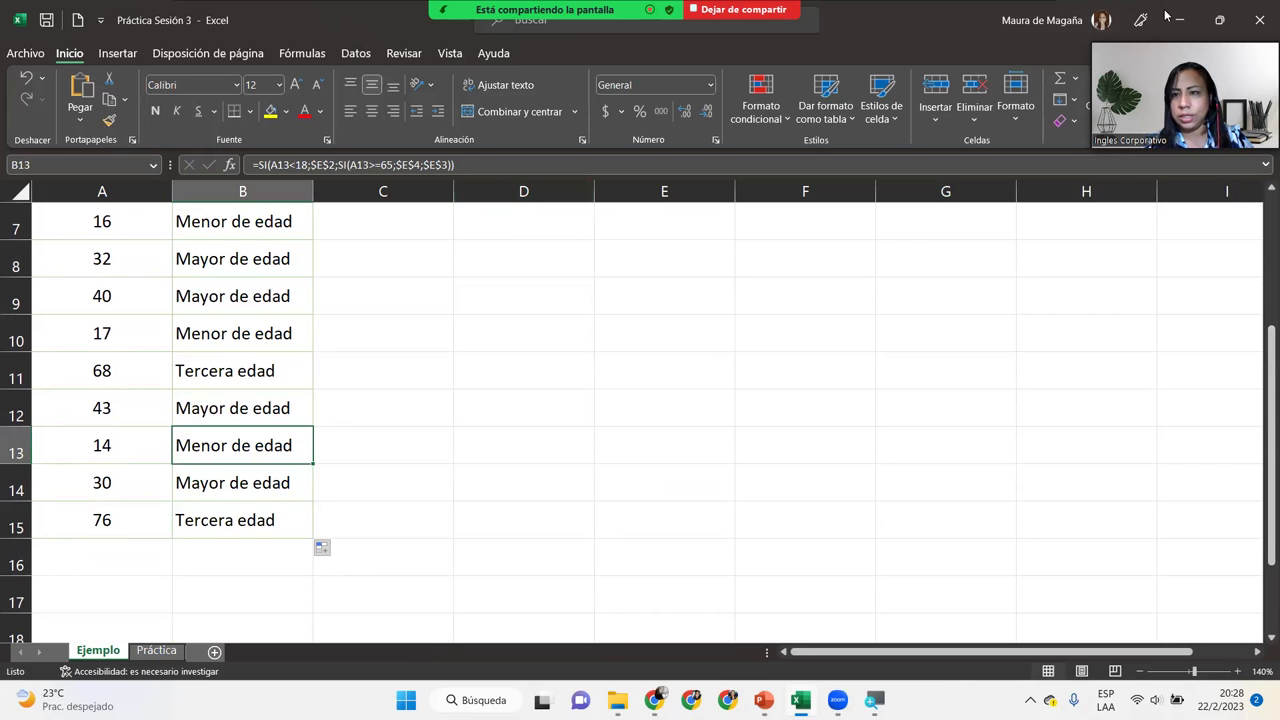
Step: Switch Zoom's video from gallery to a narrow strip and move it to the right edge
click(1112, 52)
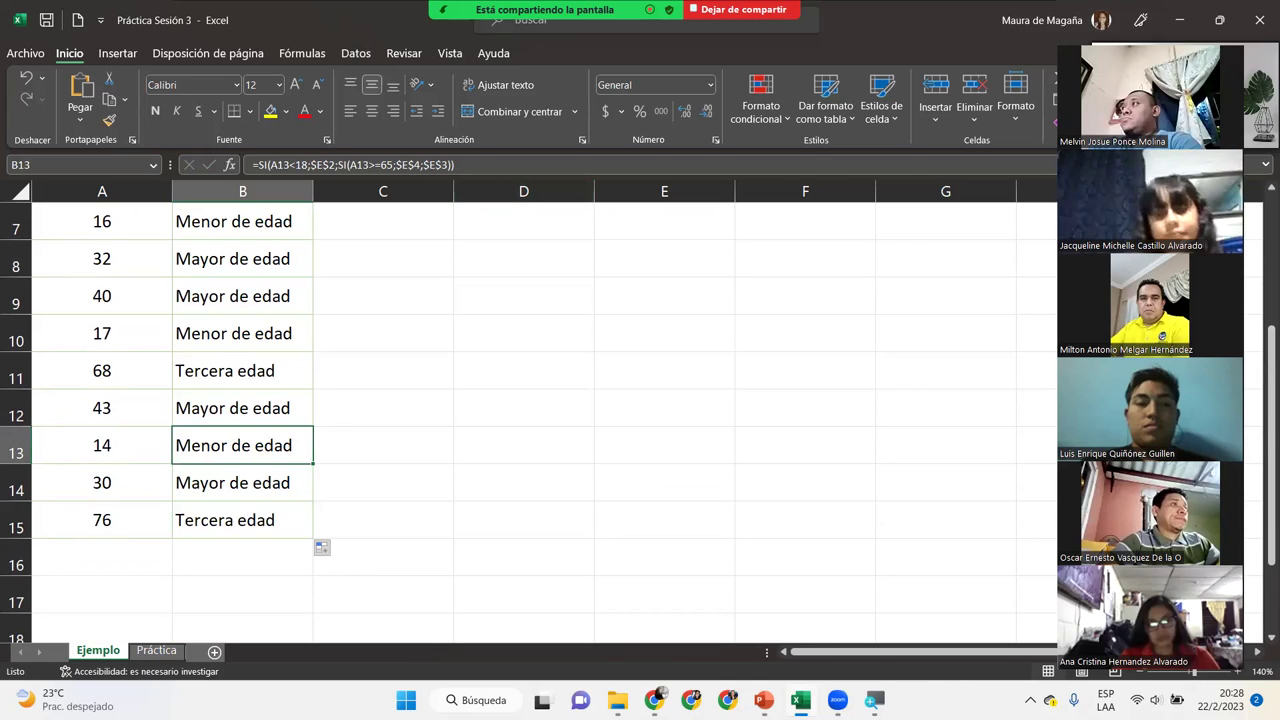
click(1137, 32)
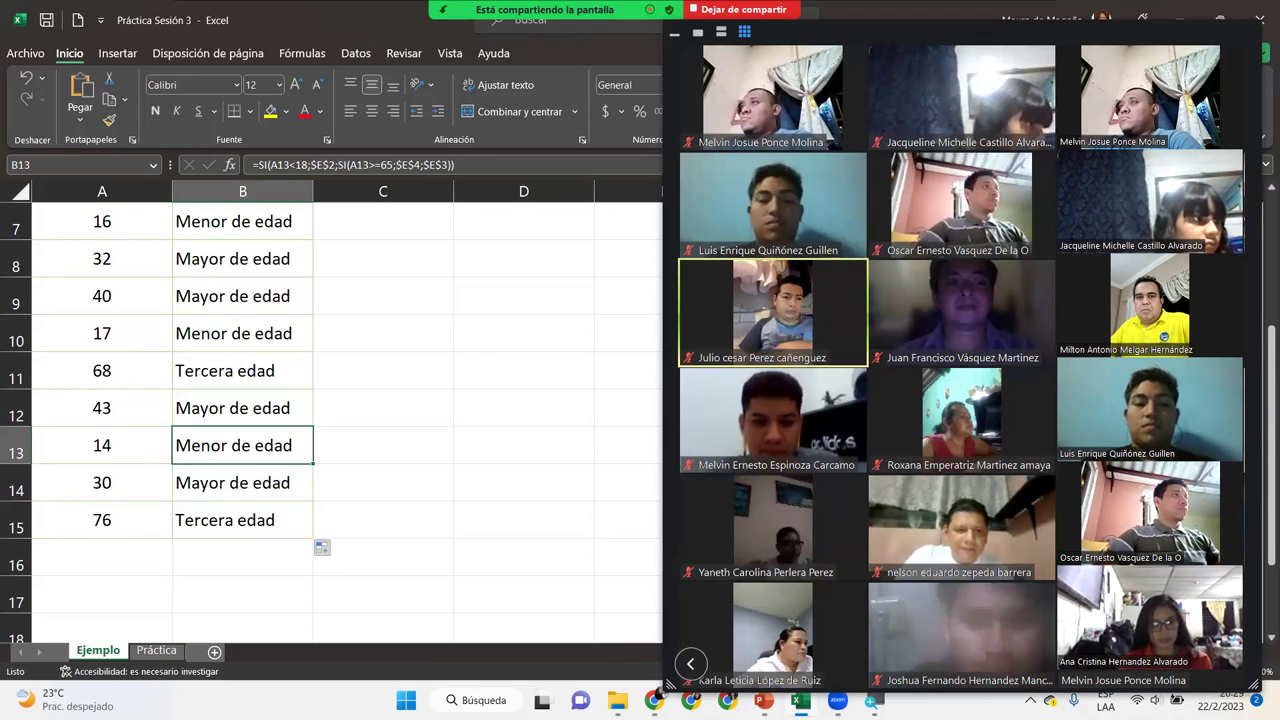
mouse_move(962, 100)
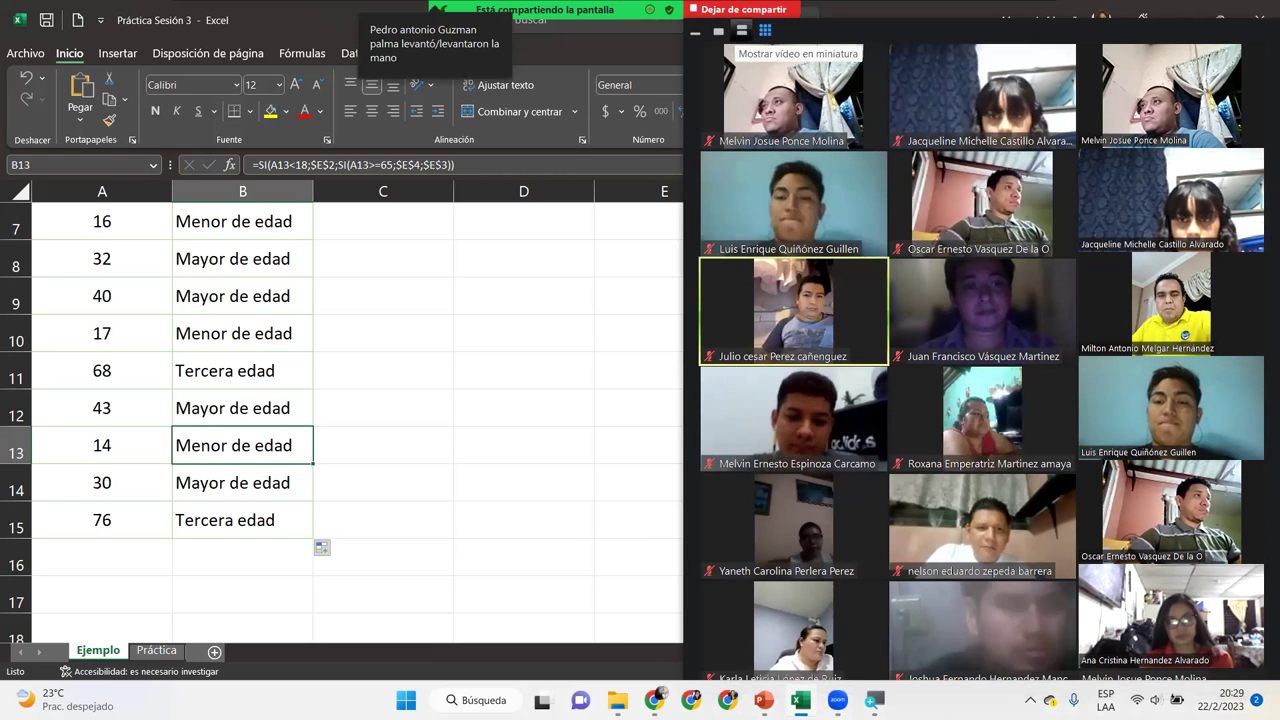
click(741, 31)
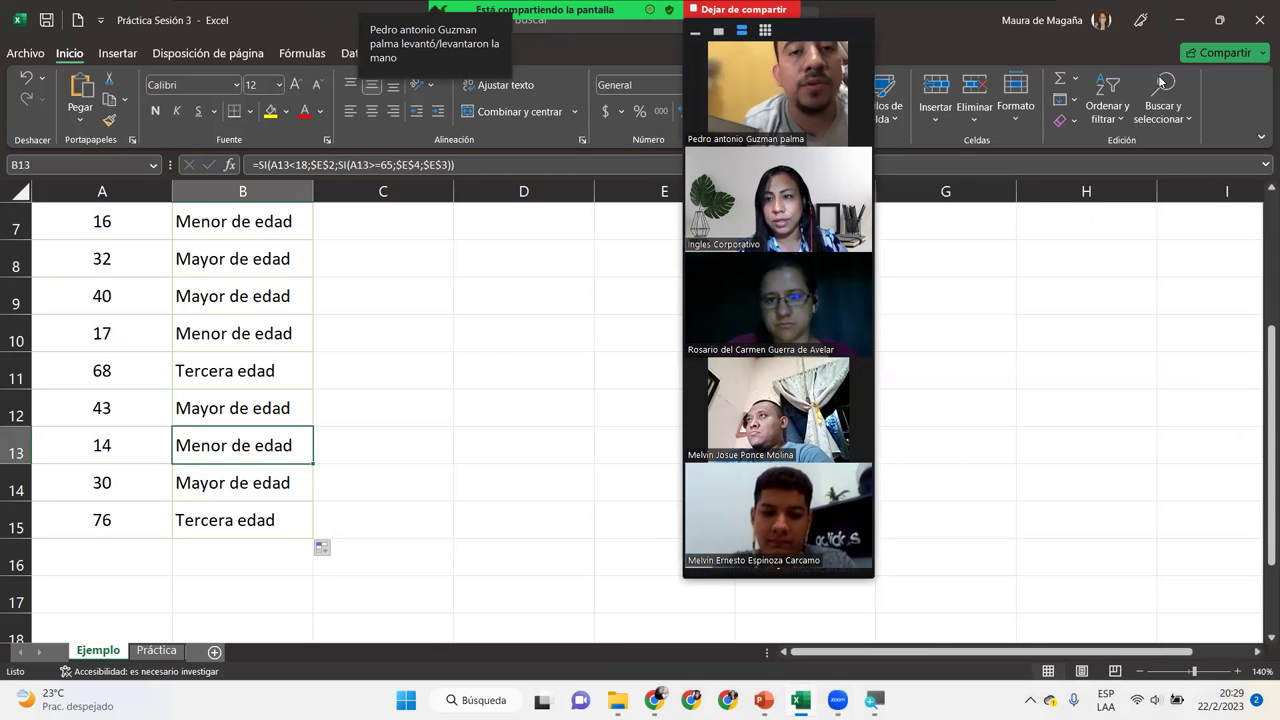
drag(778, 300, 1166, 349)
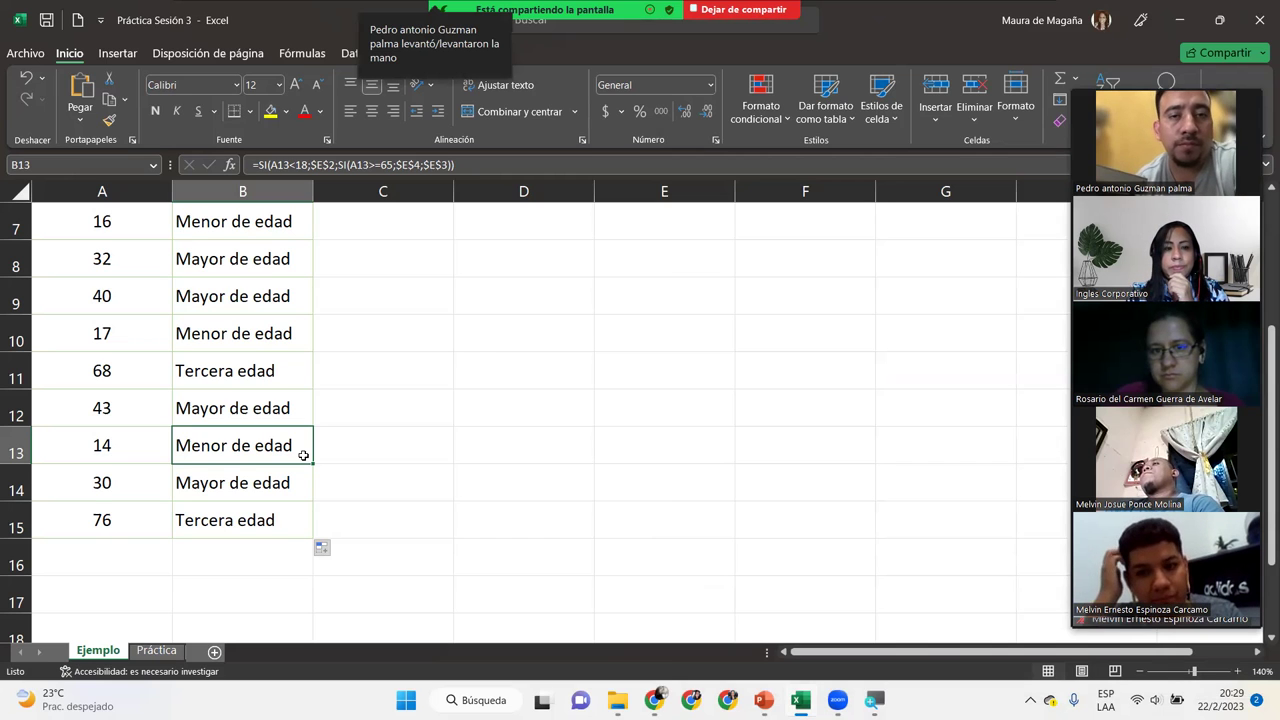
click(148, 652)
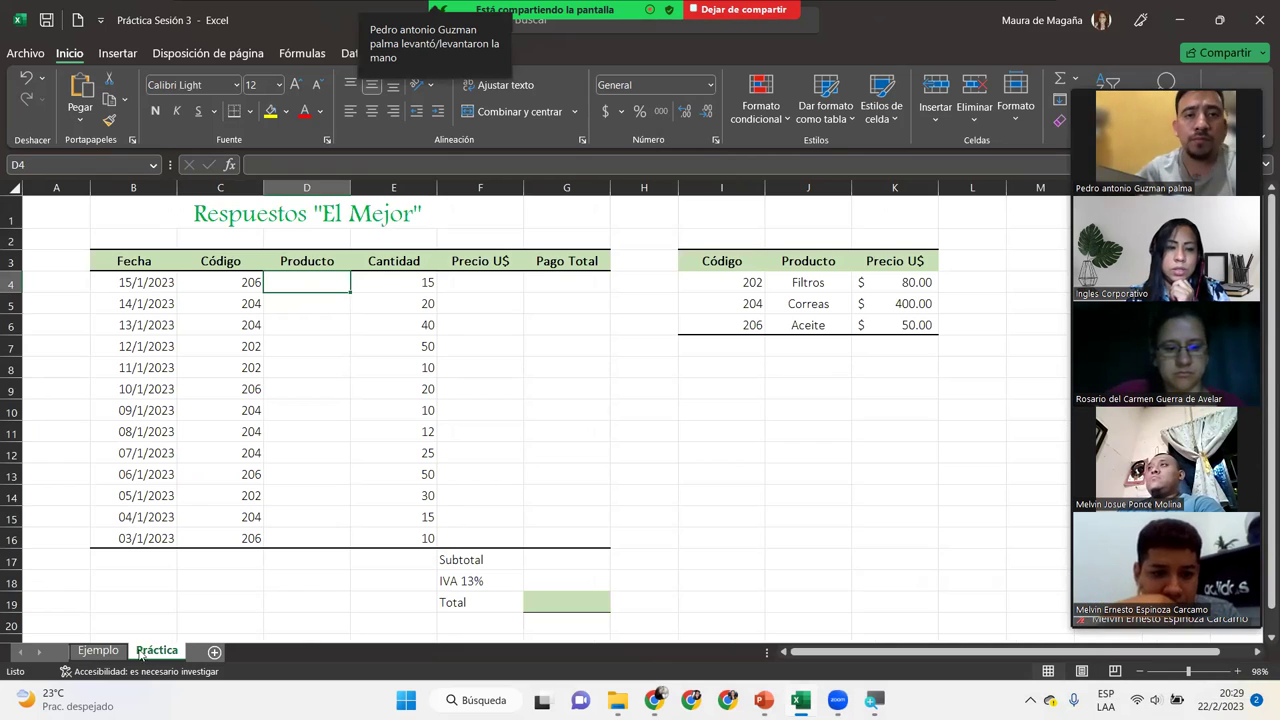
click(98, 651)
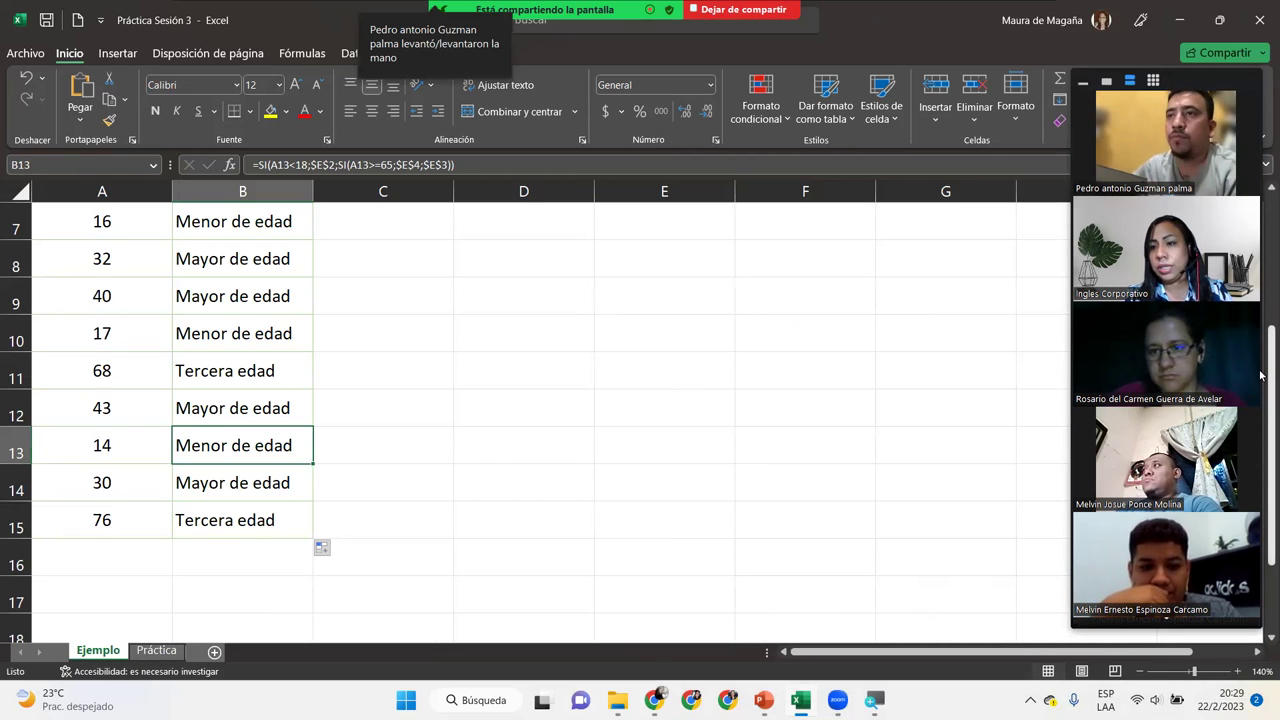
scroll(1260, 375, up, 2)
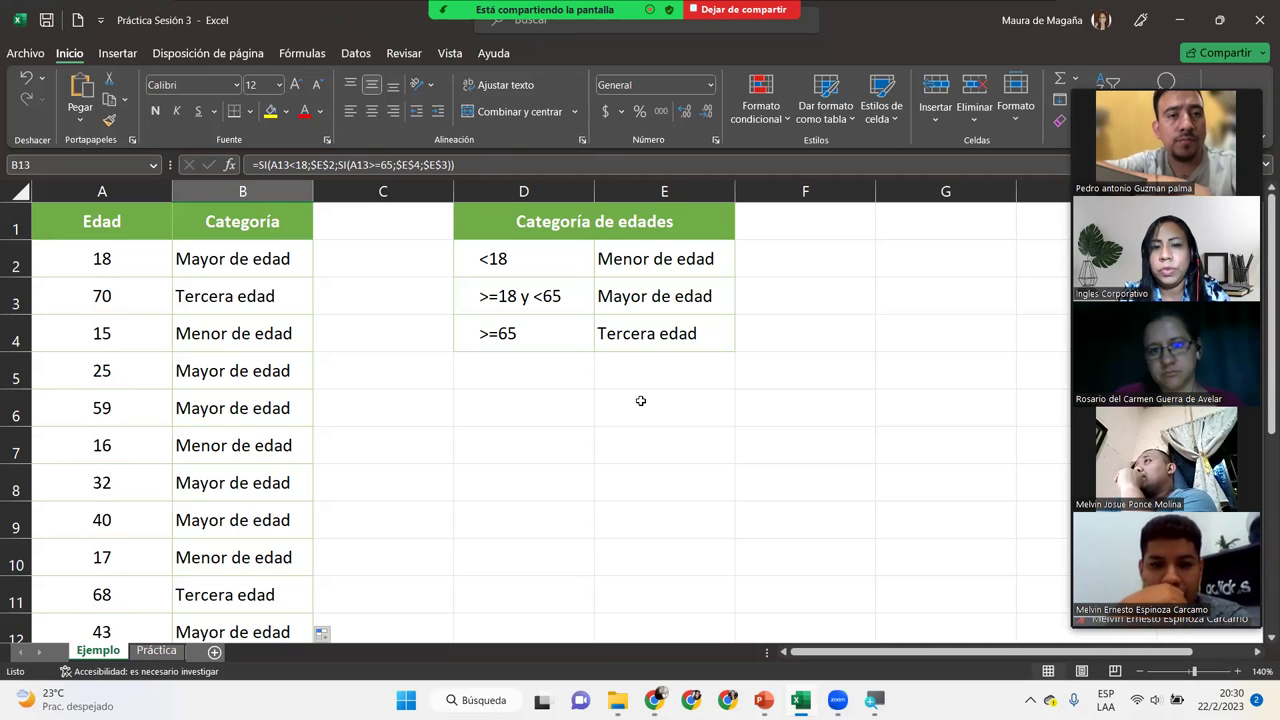
Step: Enter Rojo 5 and Verde 10 in D7:E8
click(570, 453)
text(Rojo)
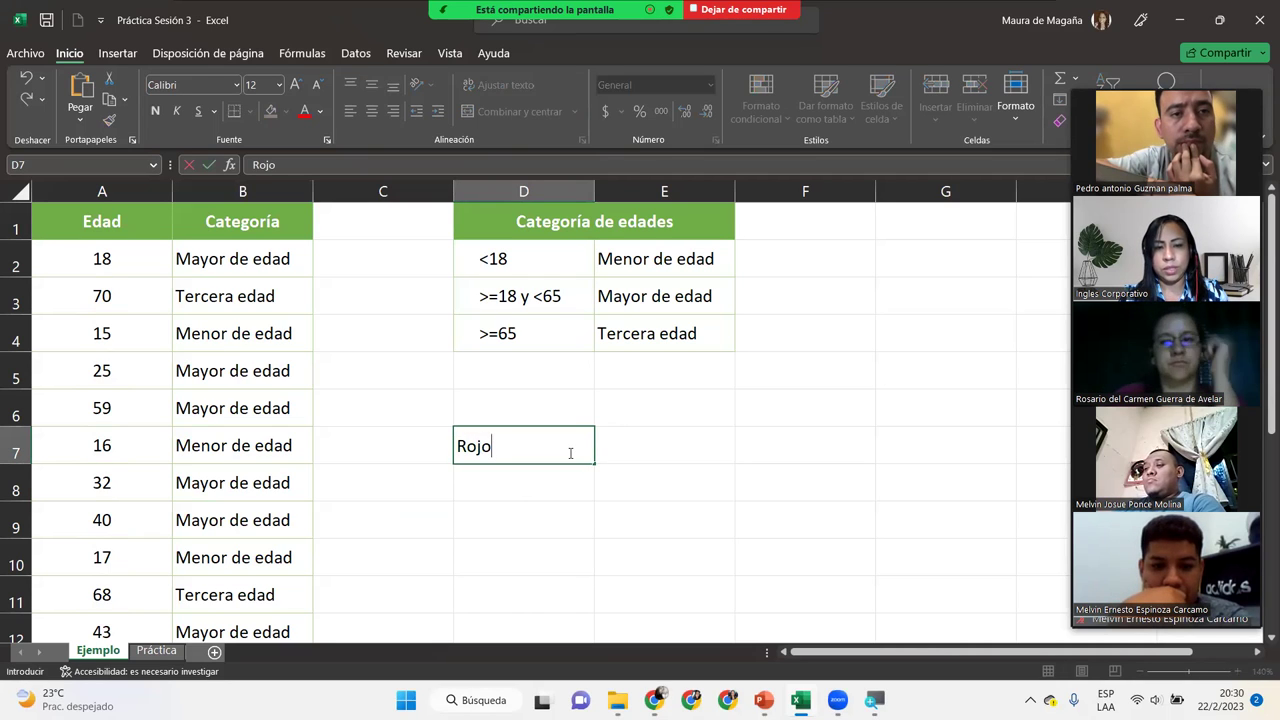
key(Tab)
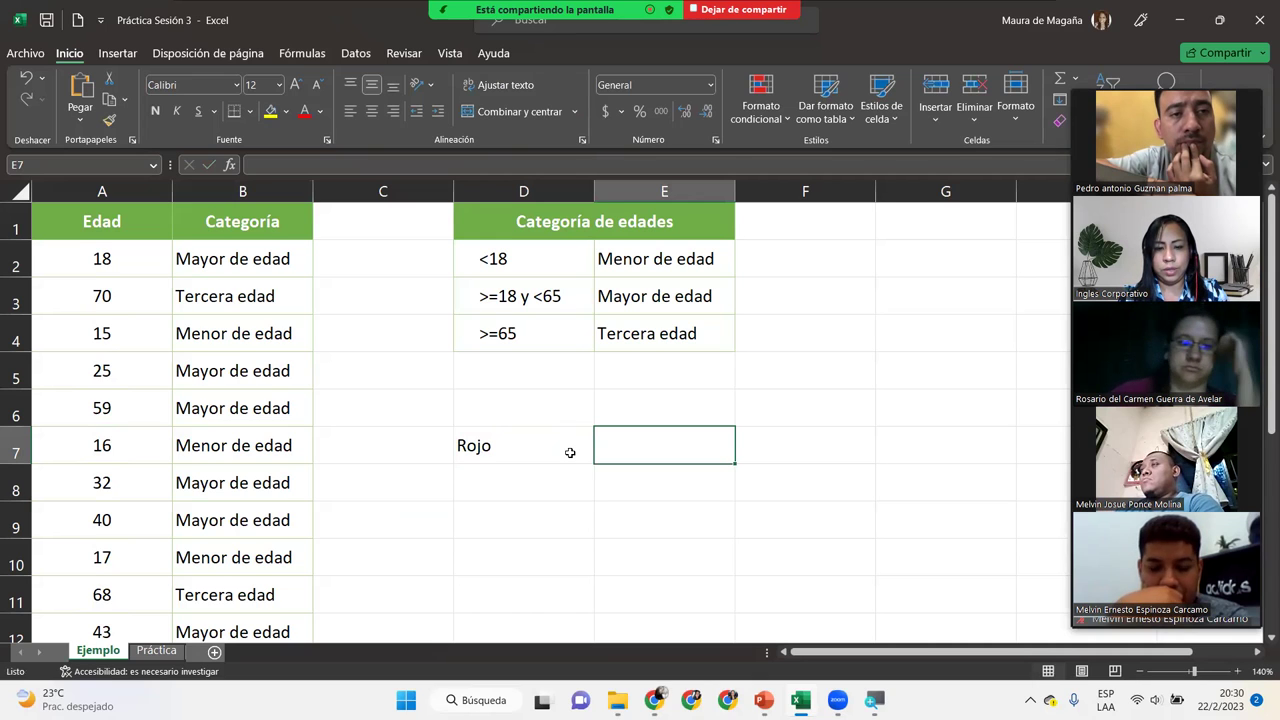
text(5)
key(Return)
text(Verde)
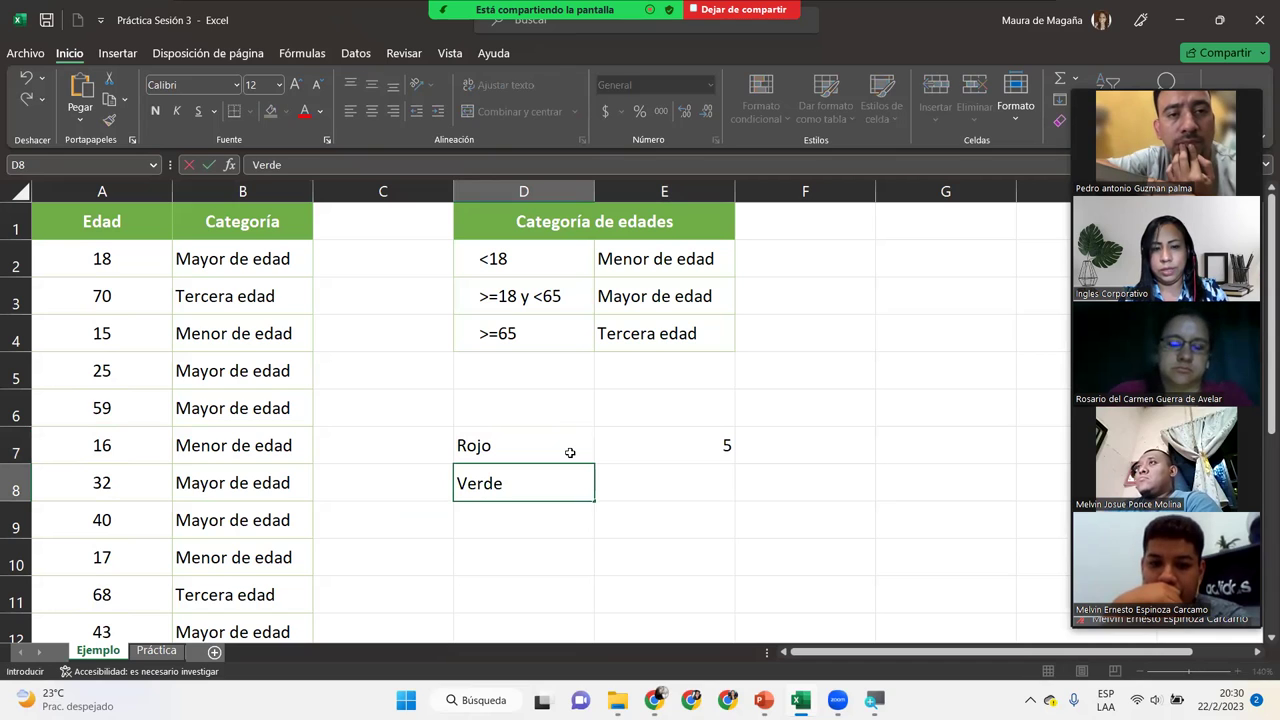
key(Tab)
text(10)
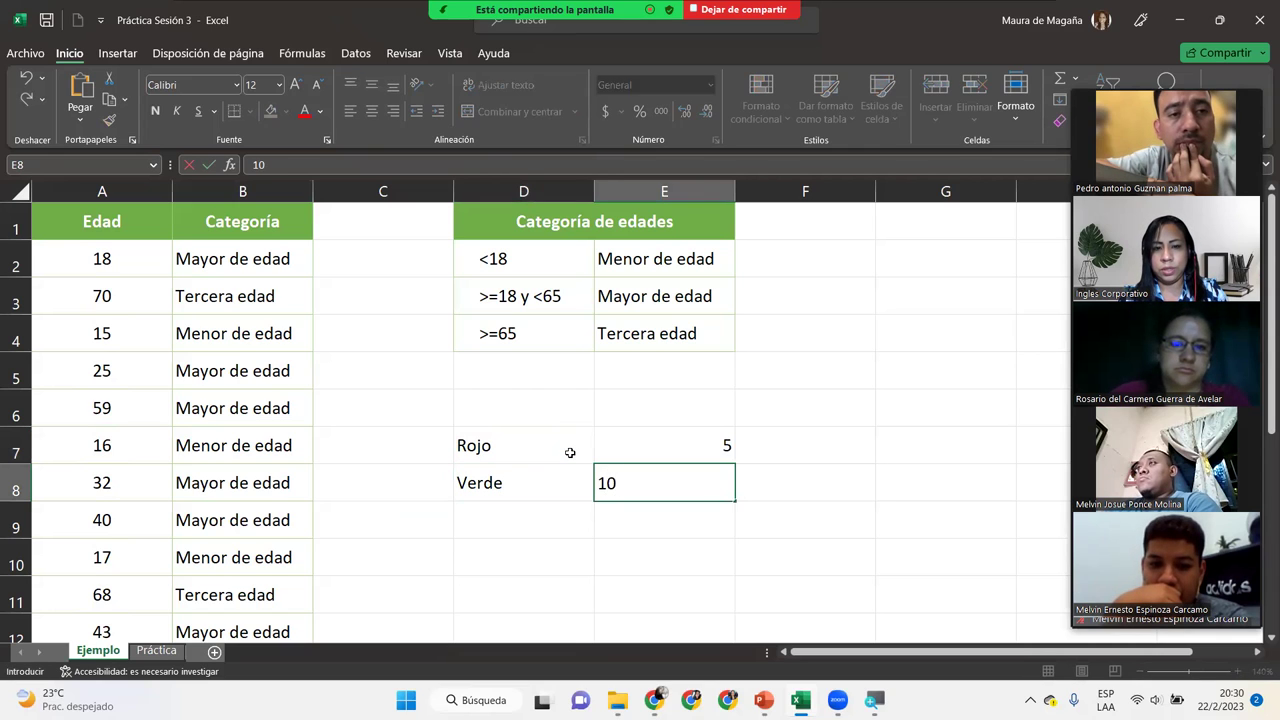
key(Return)
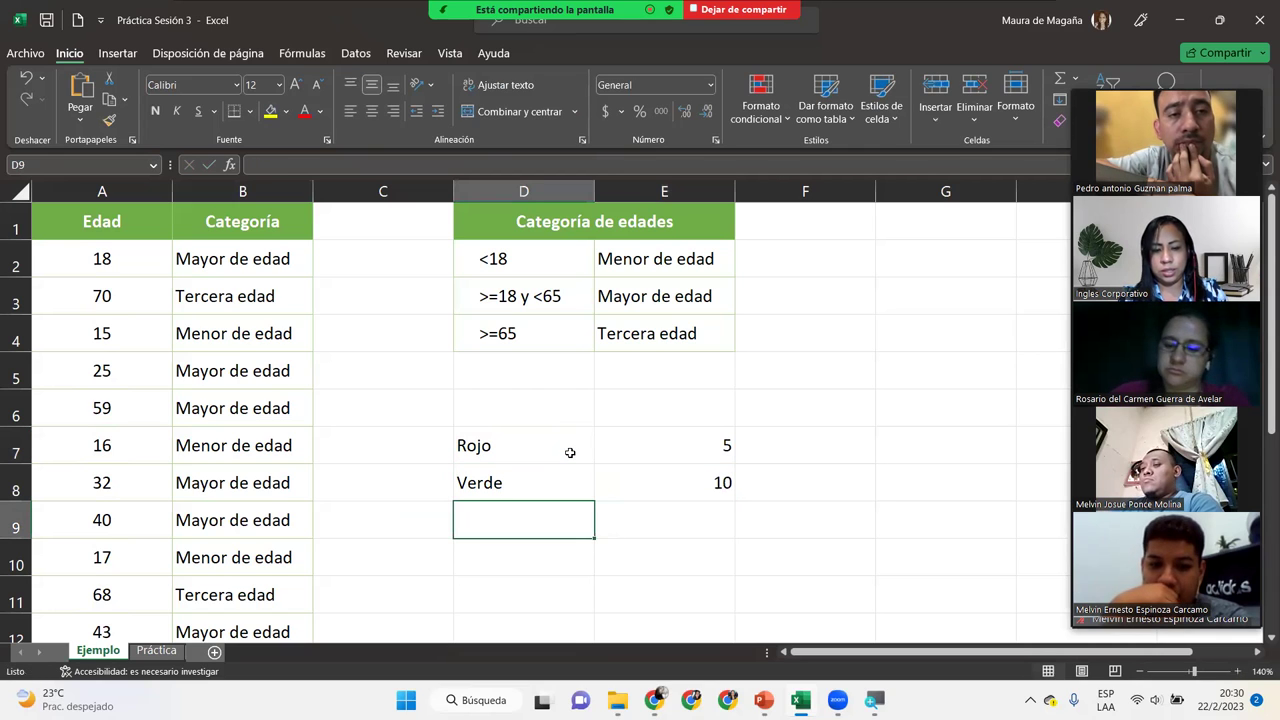
Step: Enter Amarillo 15 and Azul 20 in D9:E10
text(Amarillo)
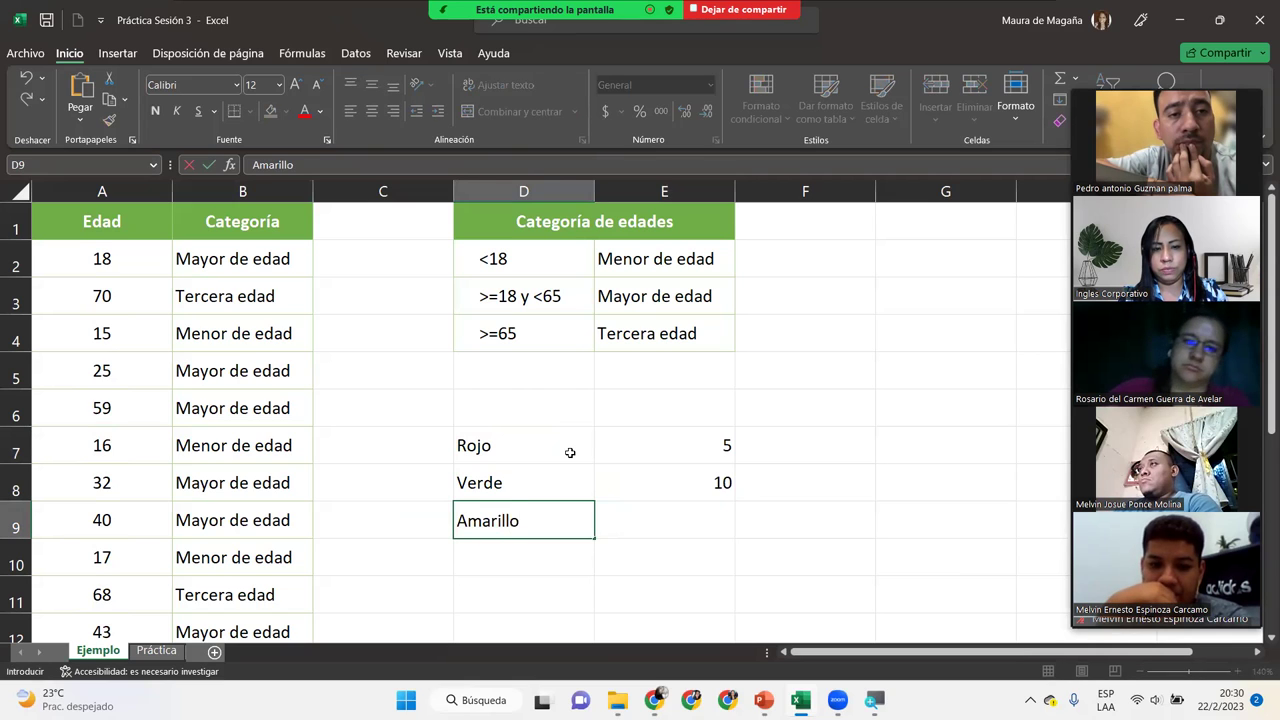
key(Tab)
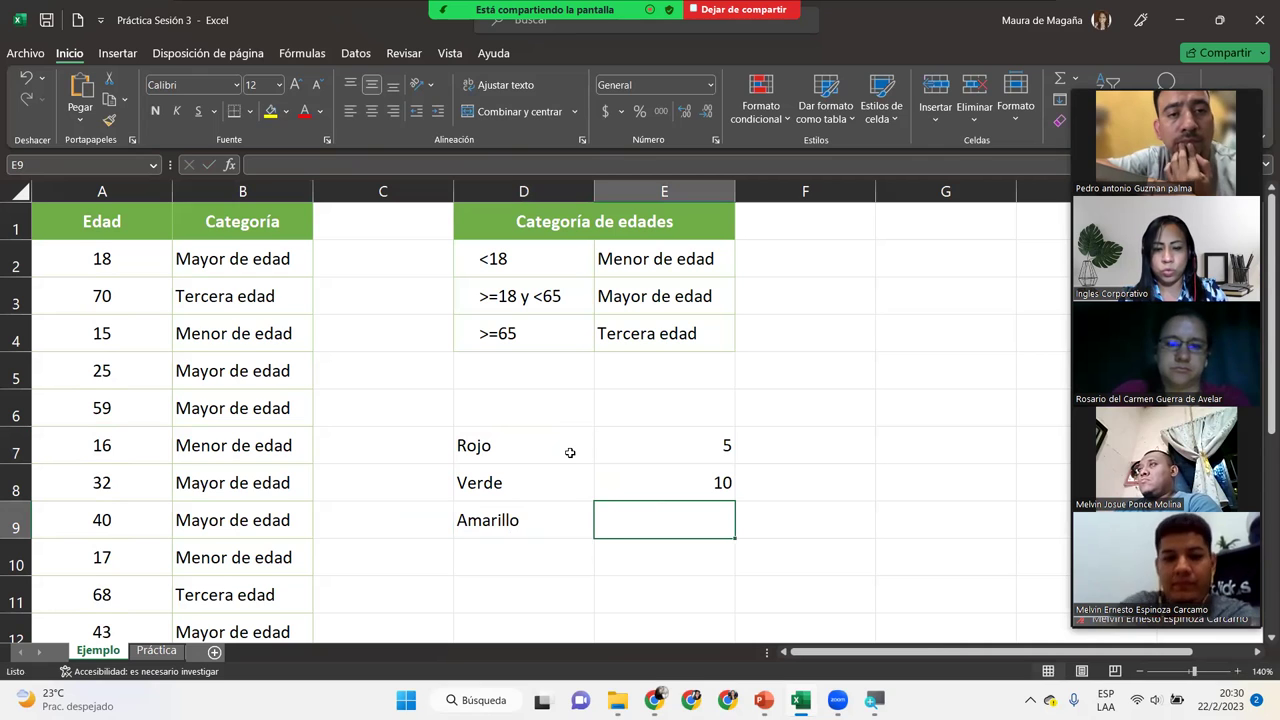
text(15)
key(Return)
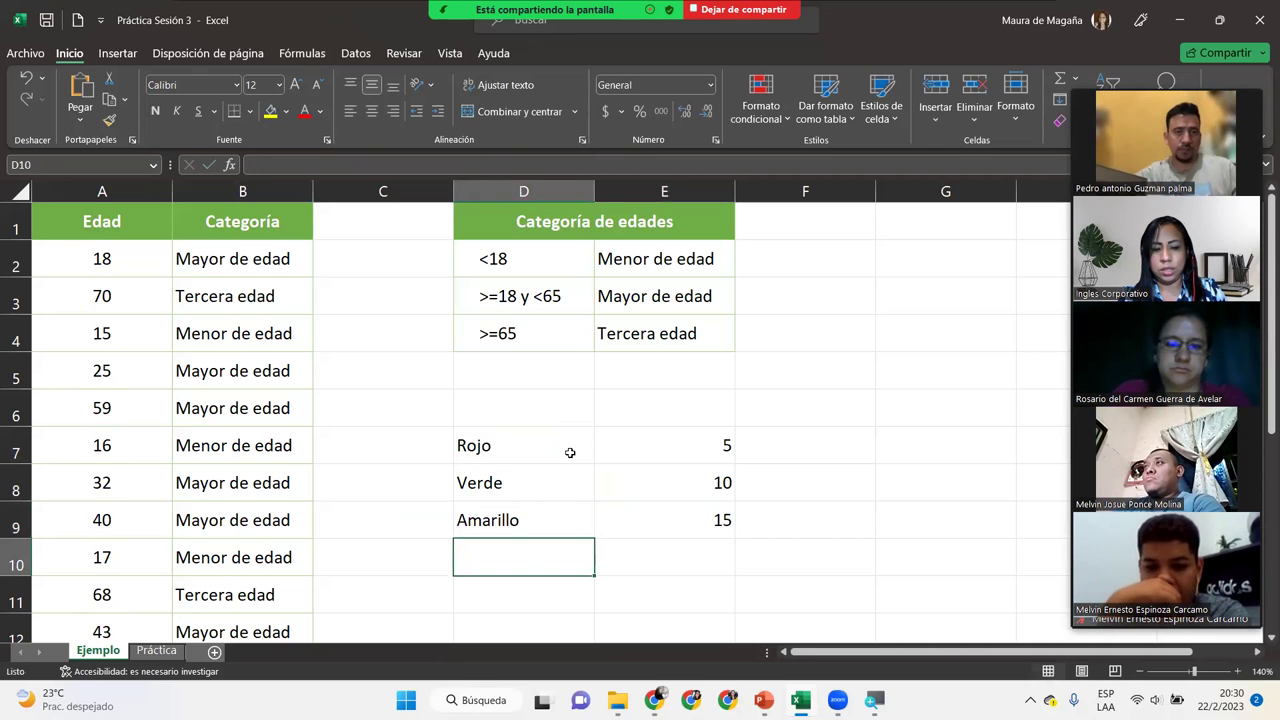
text(Azul)
key(Tab)
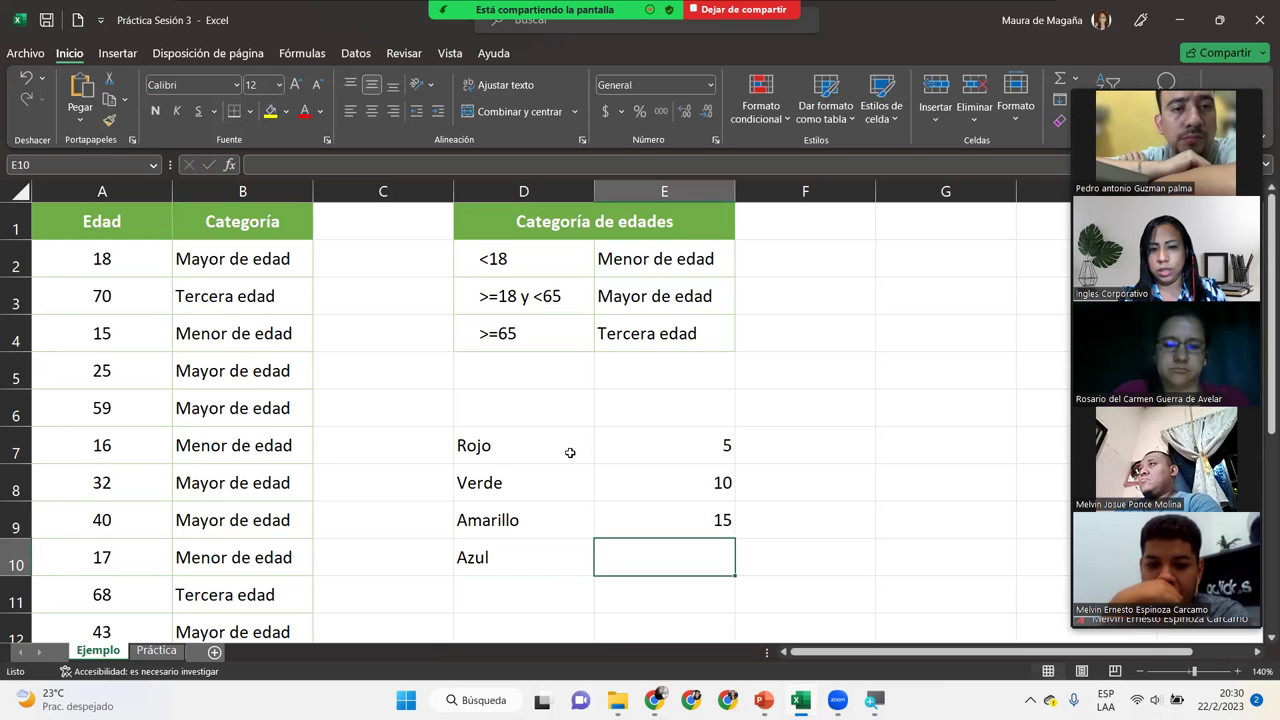
text(20)
key(Return)
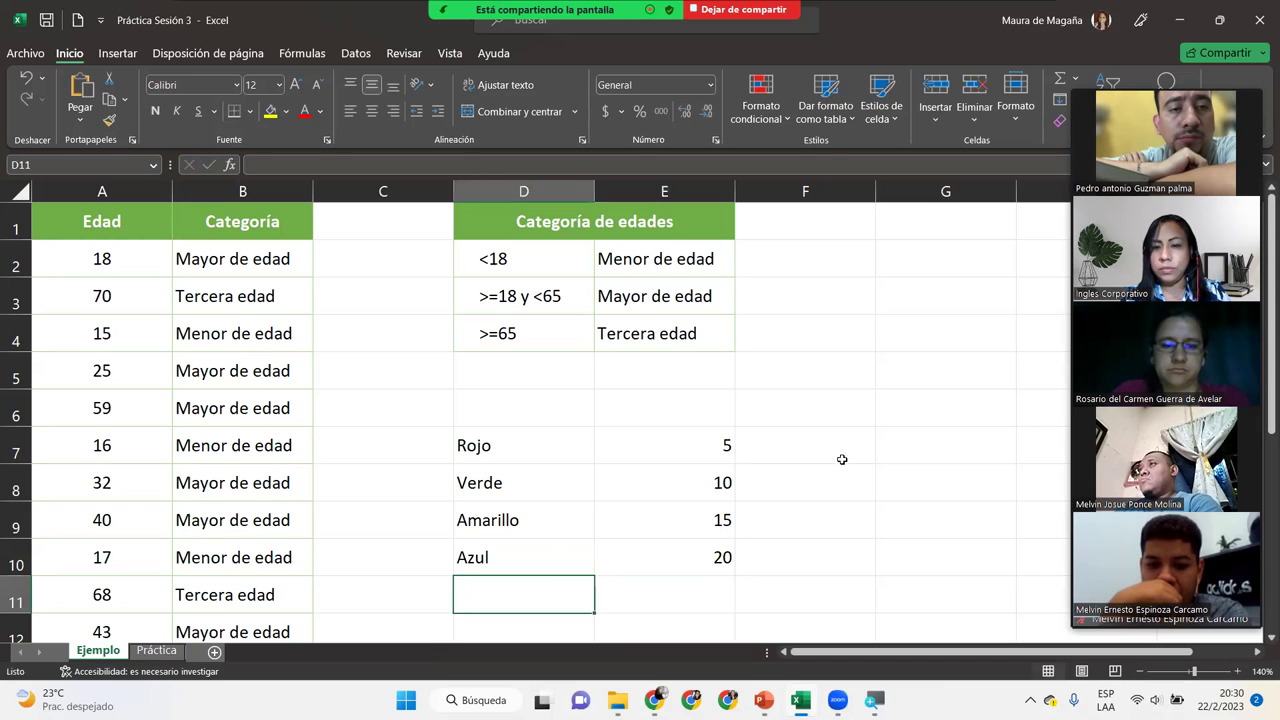
Step: Type Verde into G6, the input cell above the result cell G7
click(903, 446)
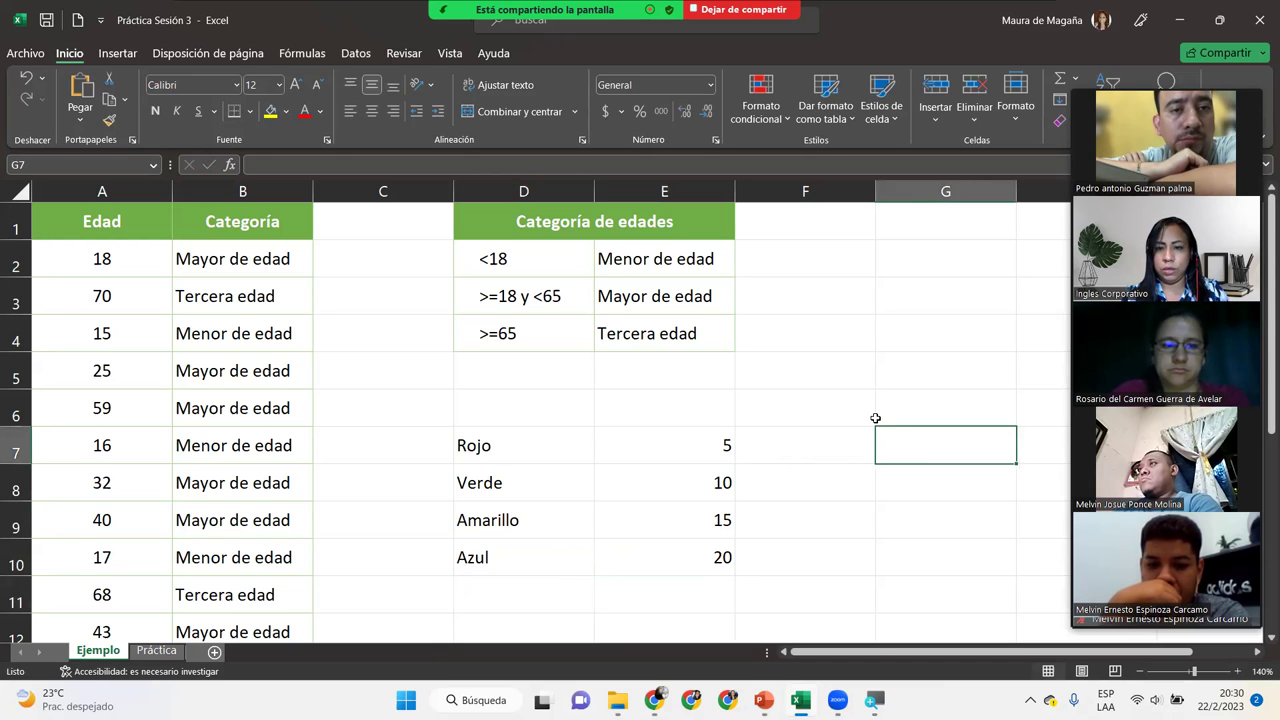
click(895, 414)
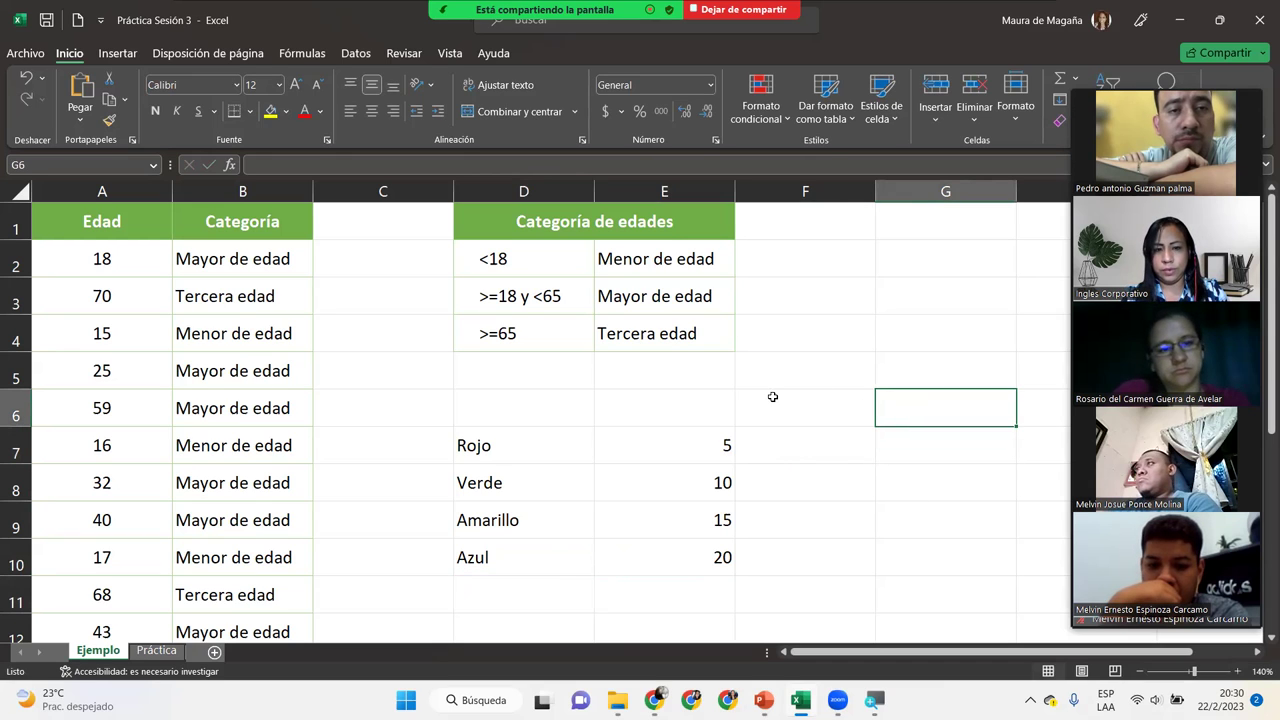
click(511, 436)
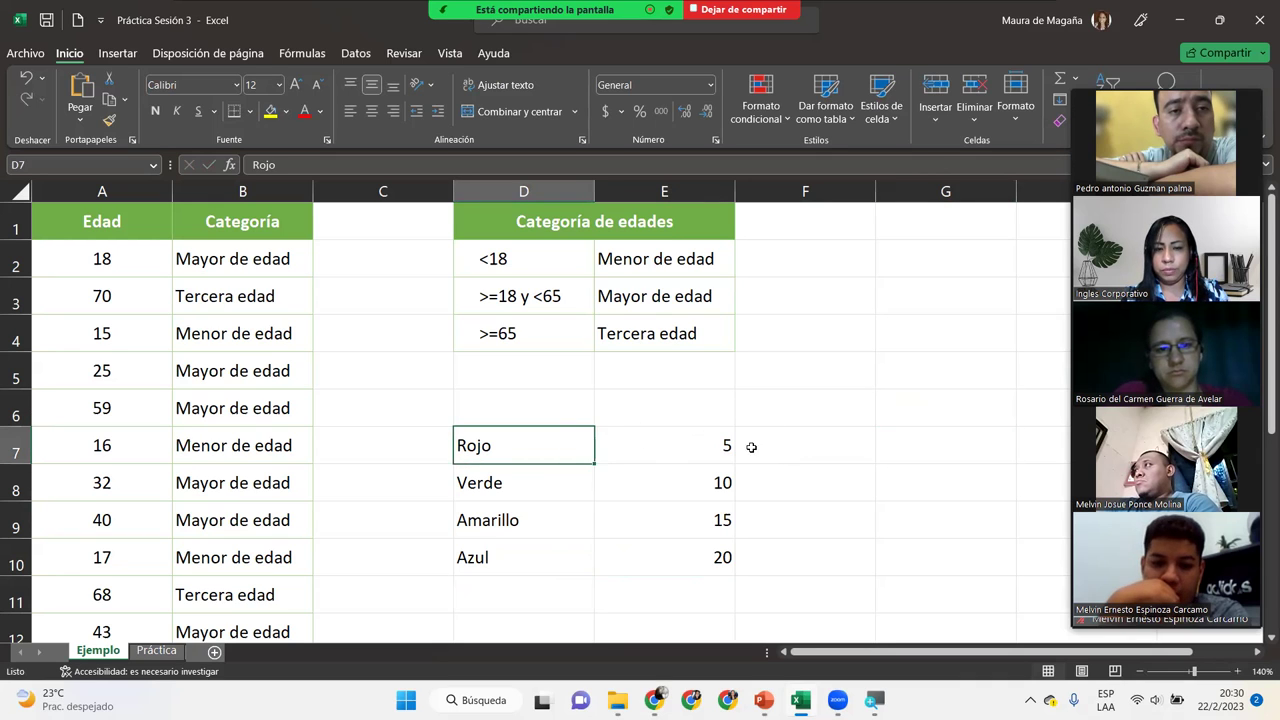
click(887, 412)
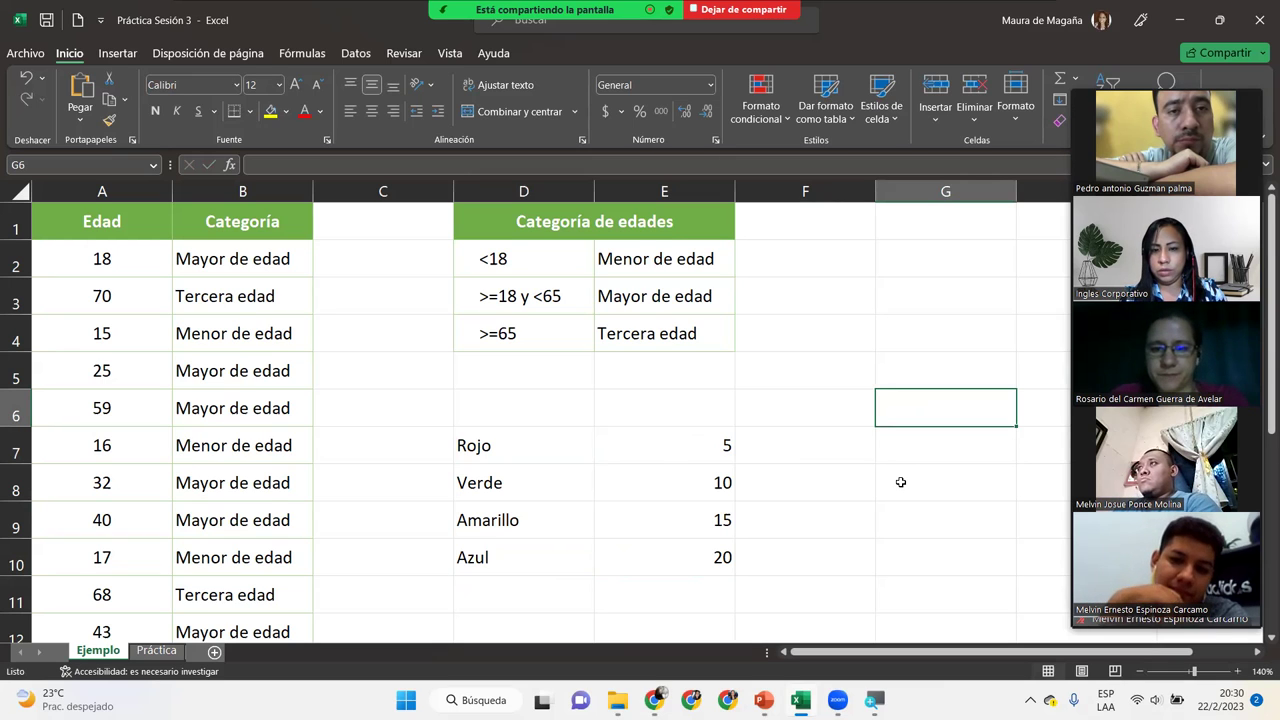
text(Verde)
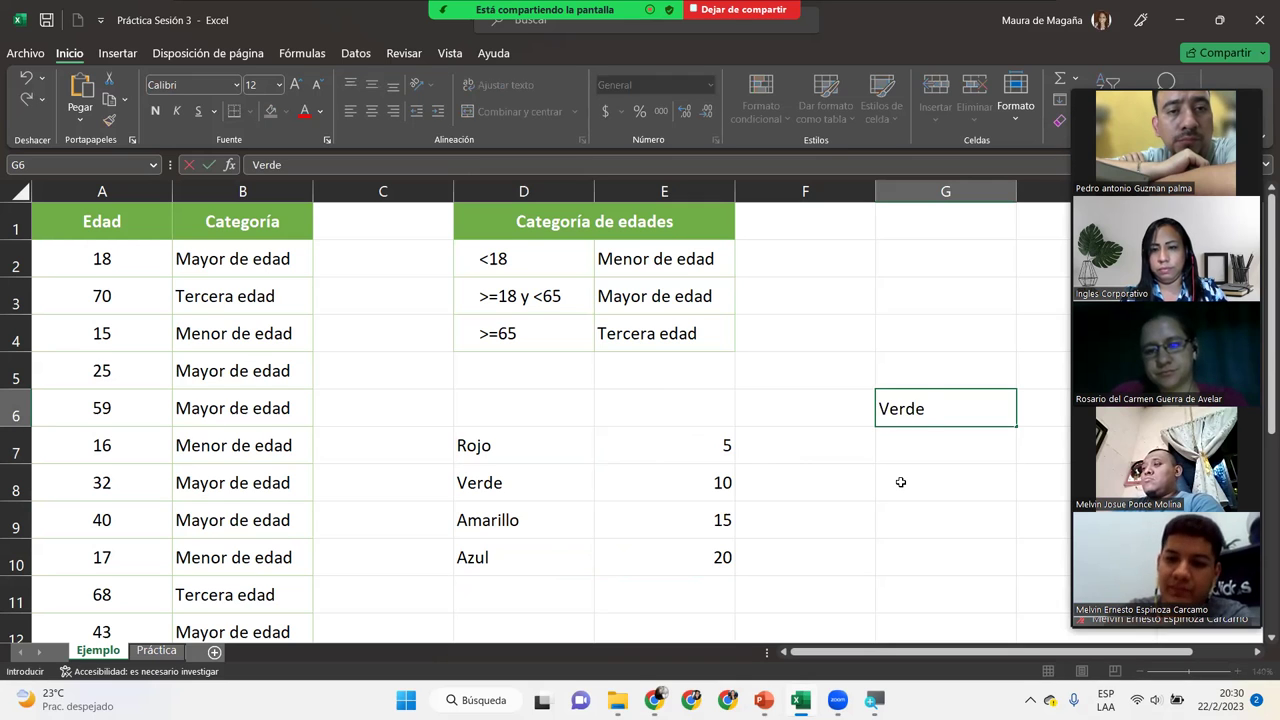
key(Return)
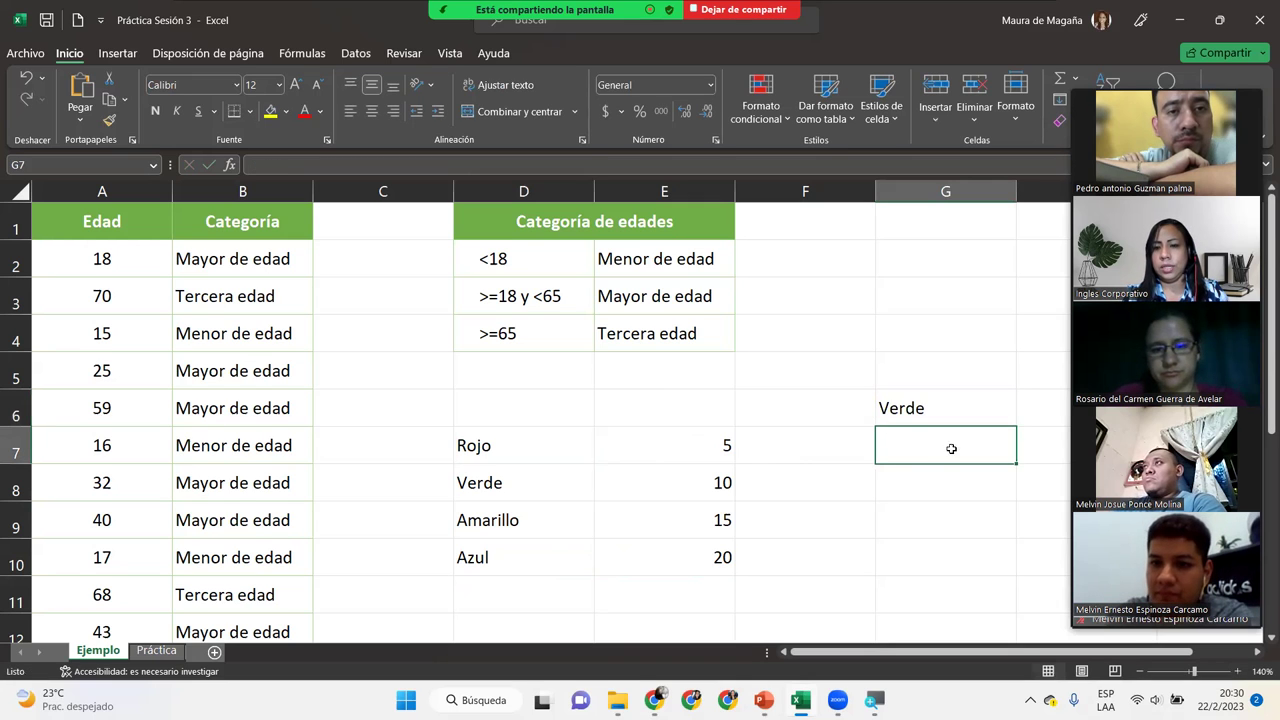
Step: Add the column headings Color in D6 and Valor in E6
click(573, 420)
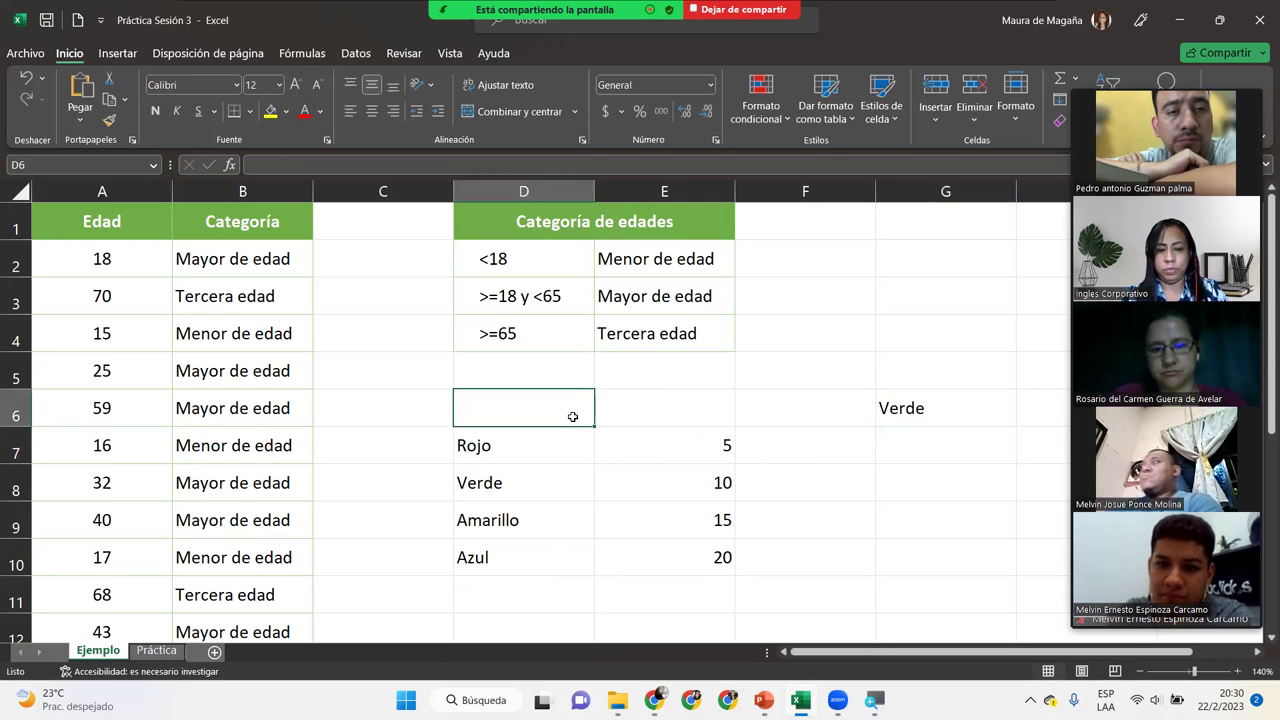
text(Color)
key(Tab)
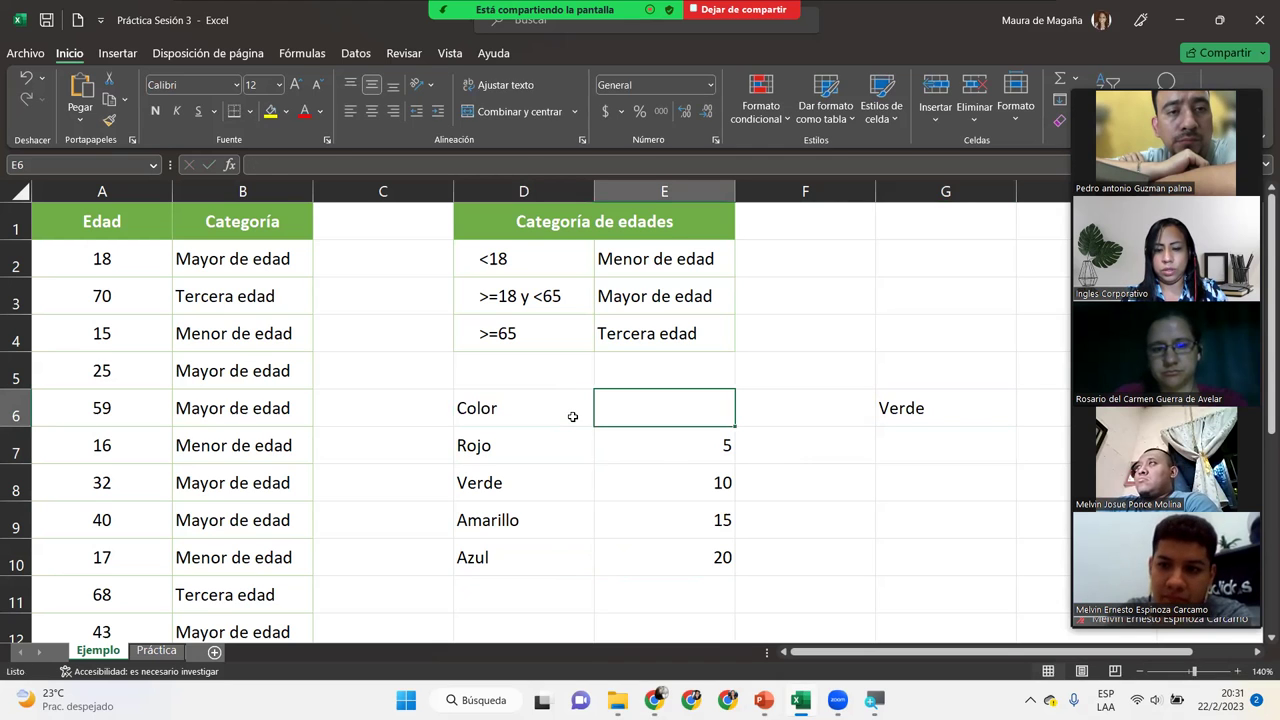
text(Valor)
key(Return)
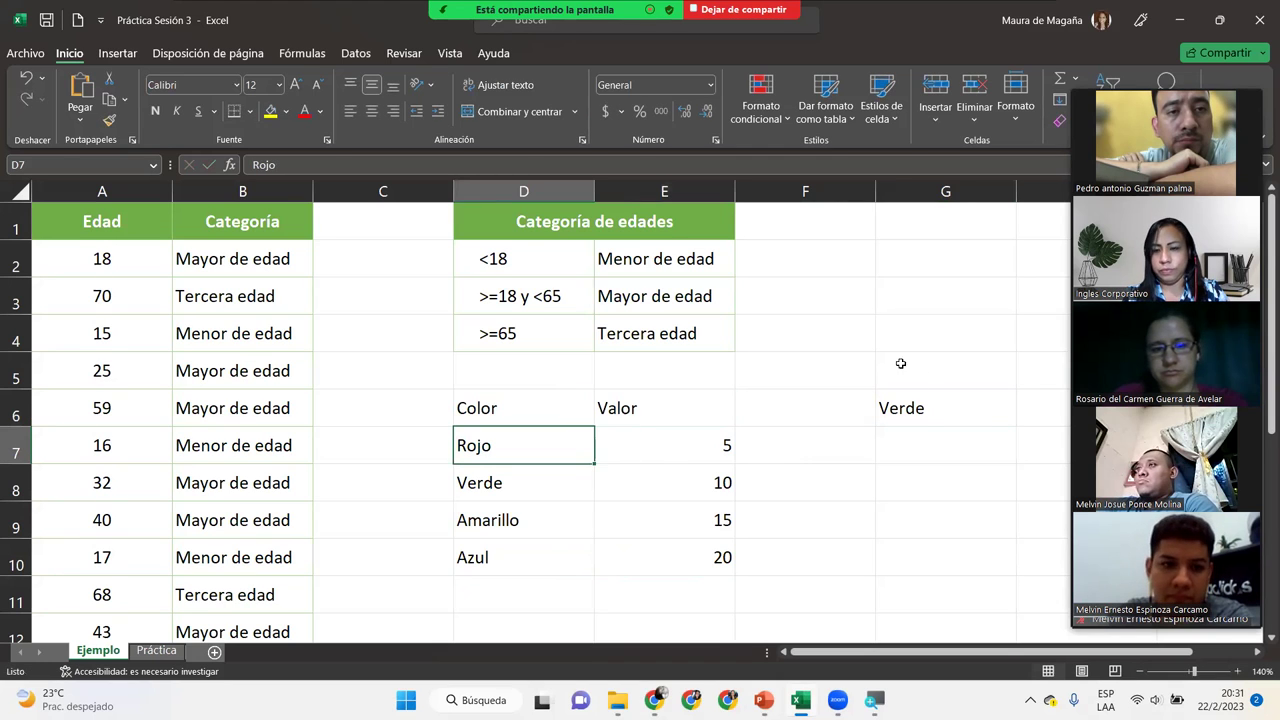
Step: Centre Verde in G6, highlight the Rojo–Azul colour names, and return to G7
click(972, 415)
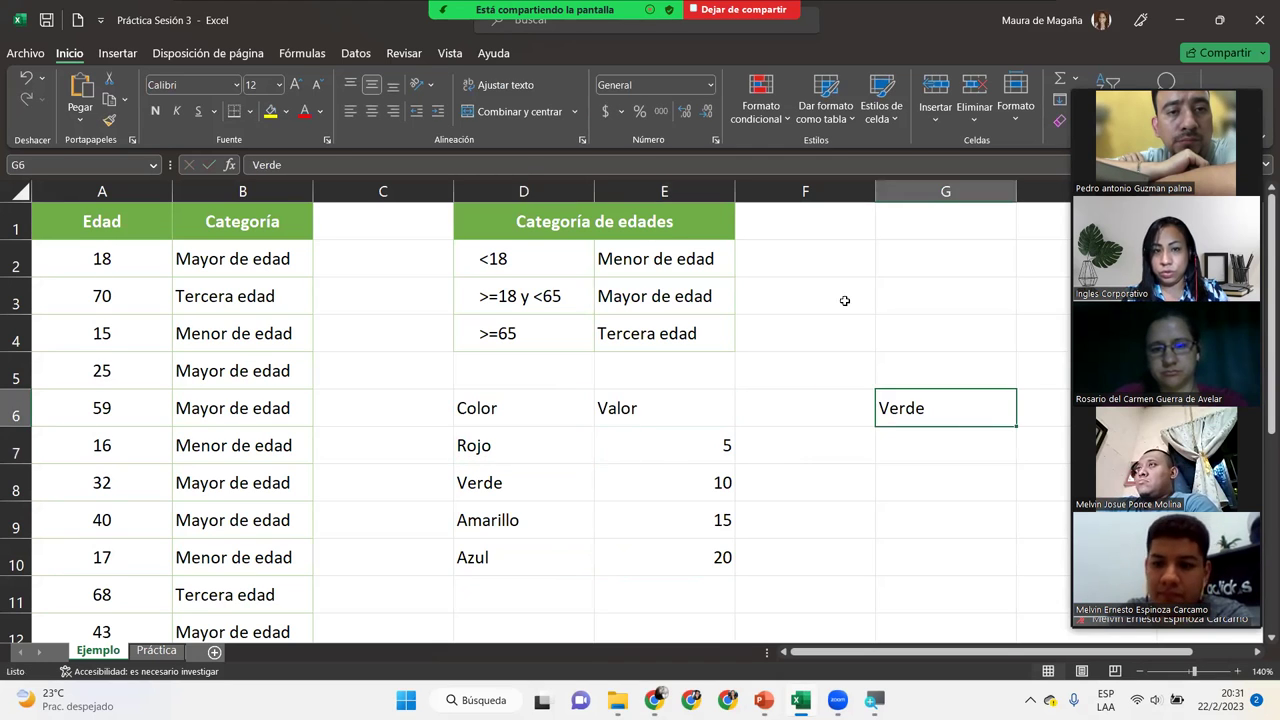
click(369, 111)
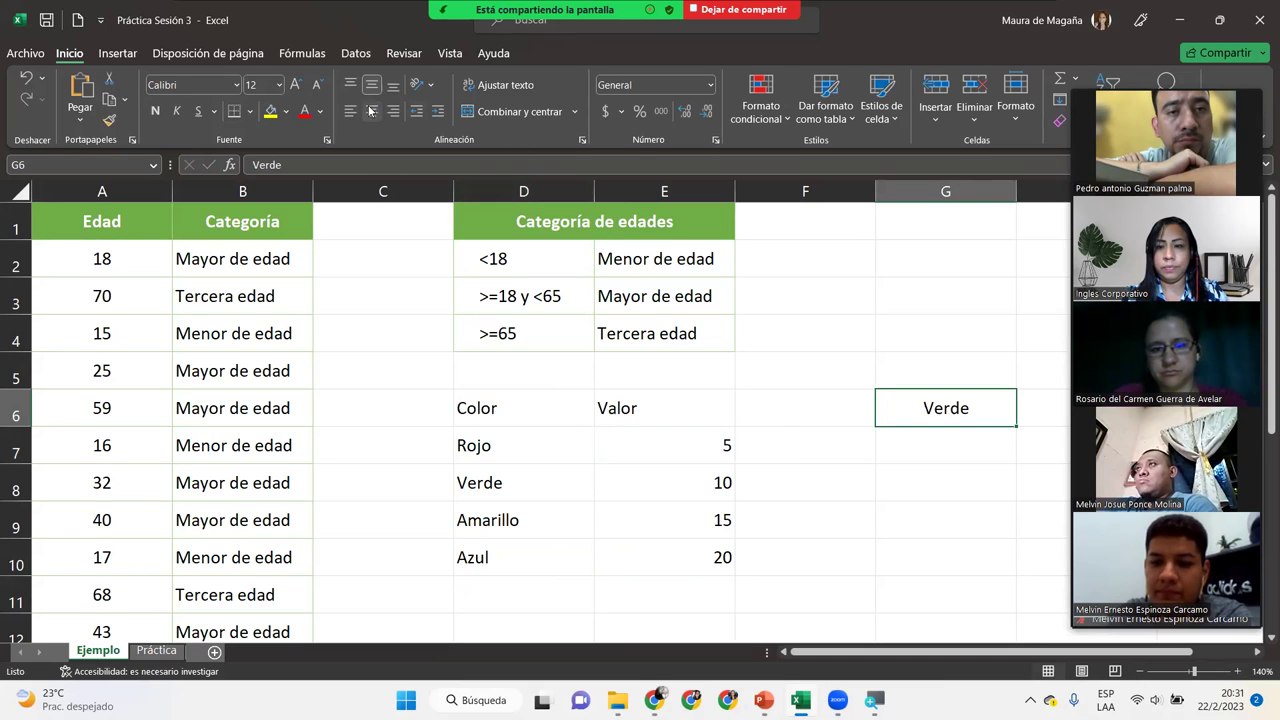
click(932, 436)
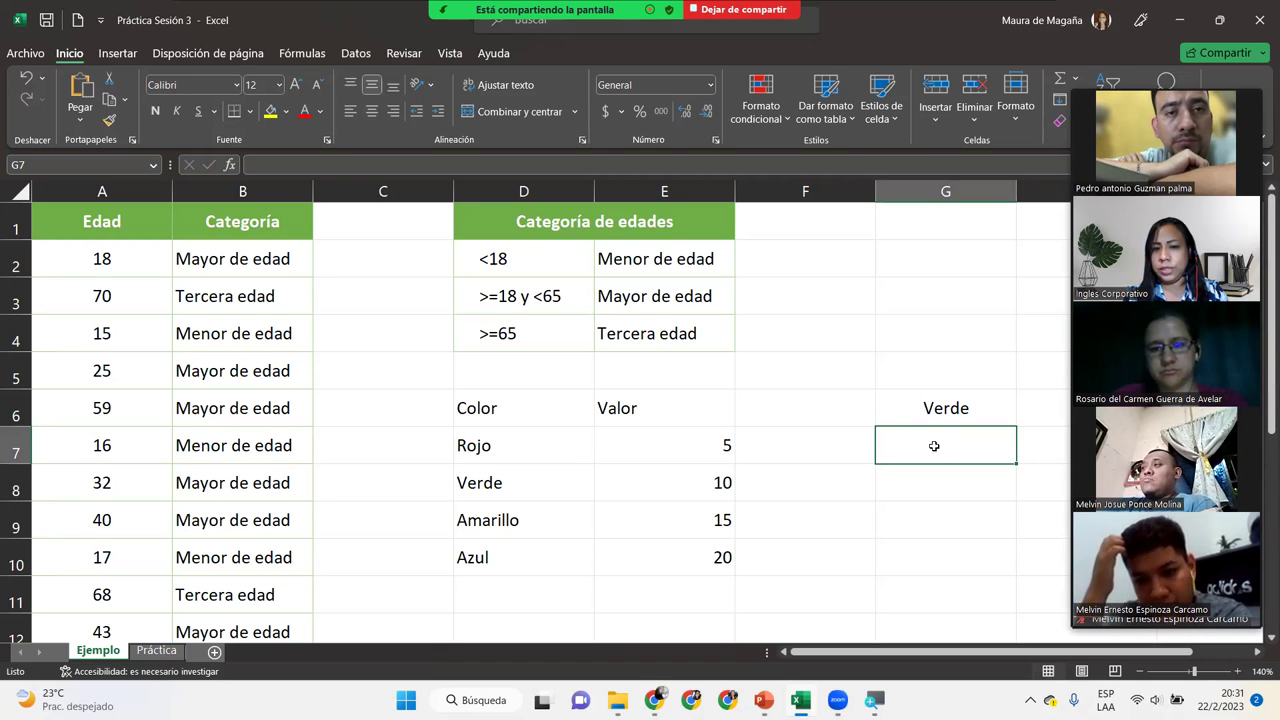
drag(480, 443, 494, 560)
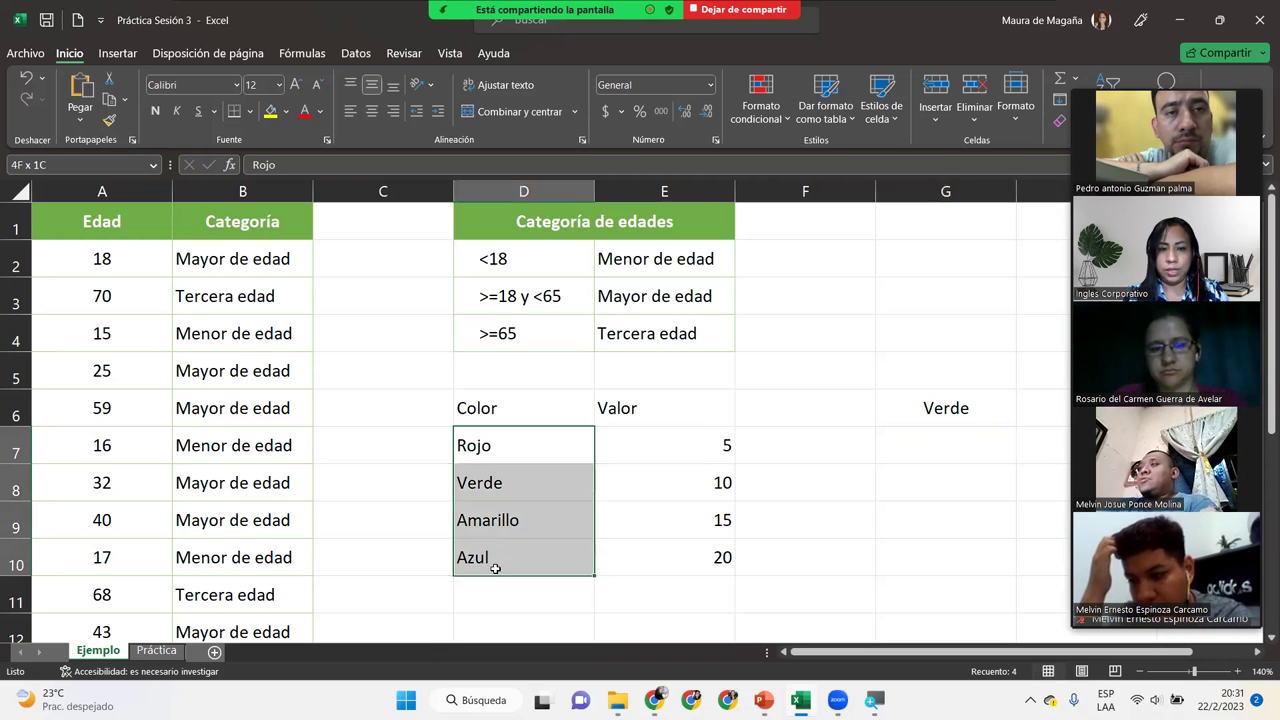
click(899, 407)
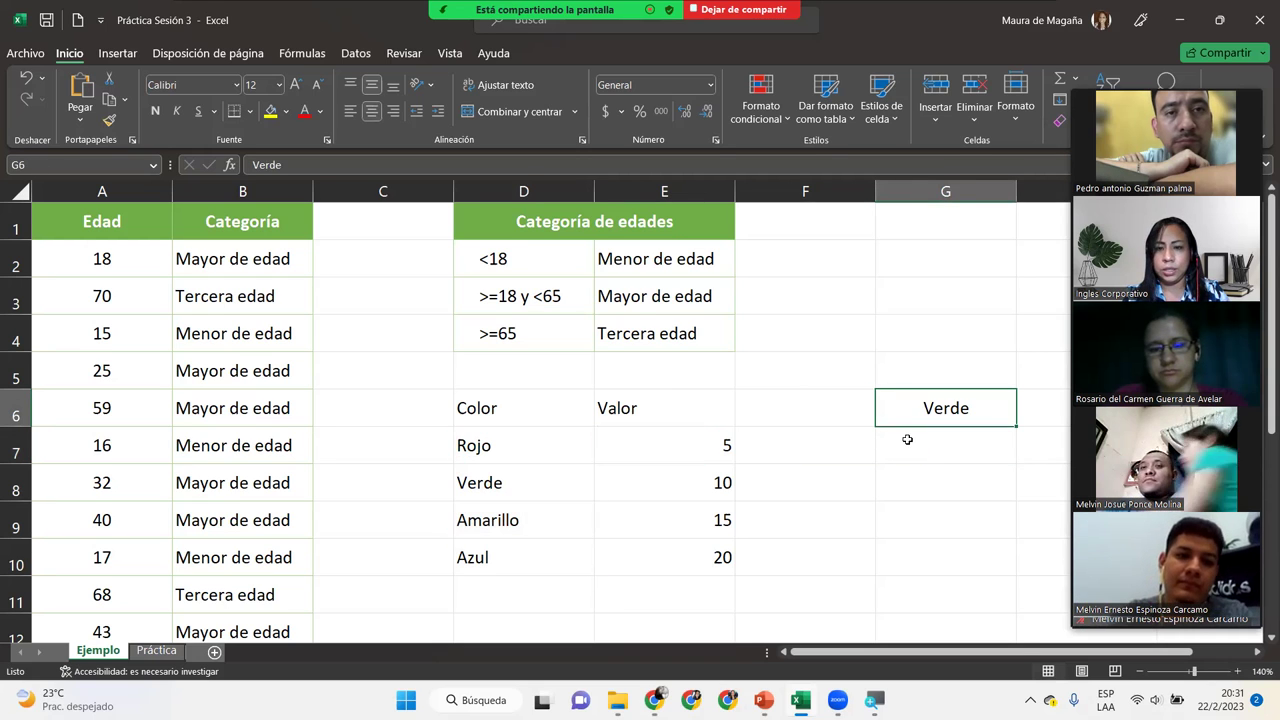
click(908, 440)
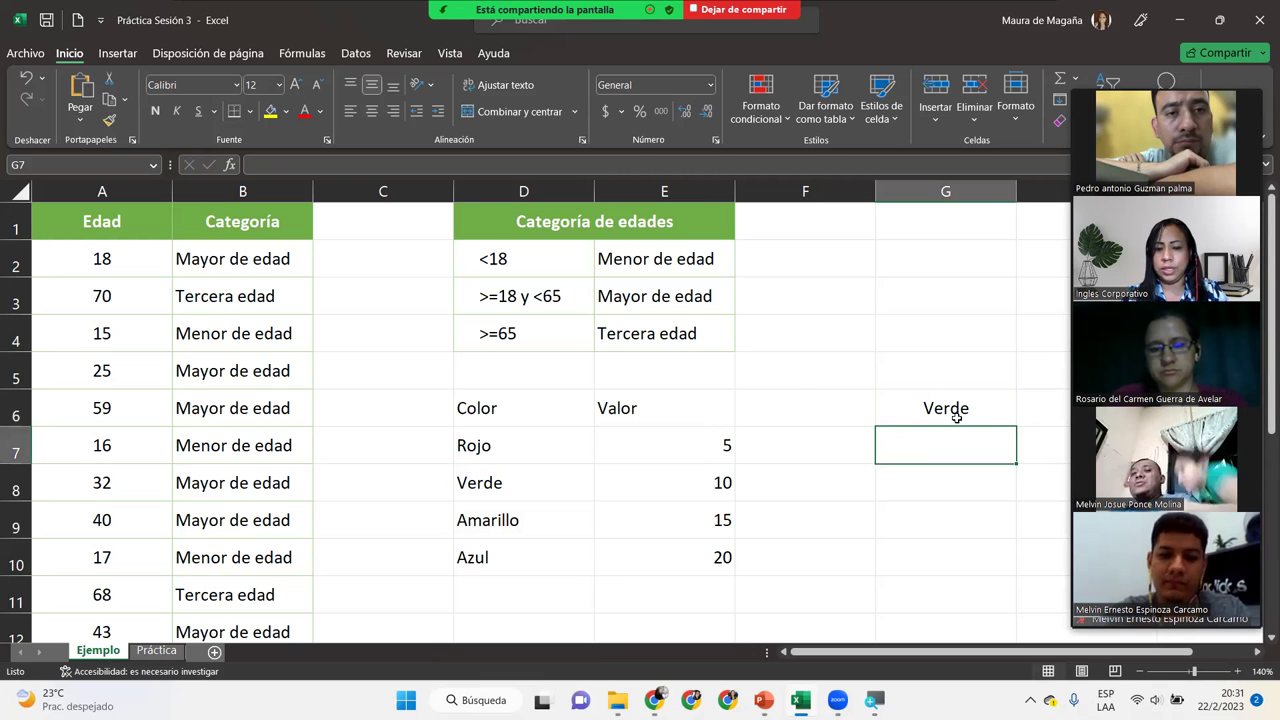
Step: Start G7 with =SI(G6=D7;E7 so that Rojo returns 5
text(=si)
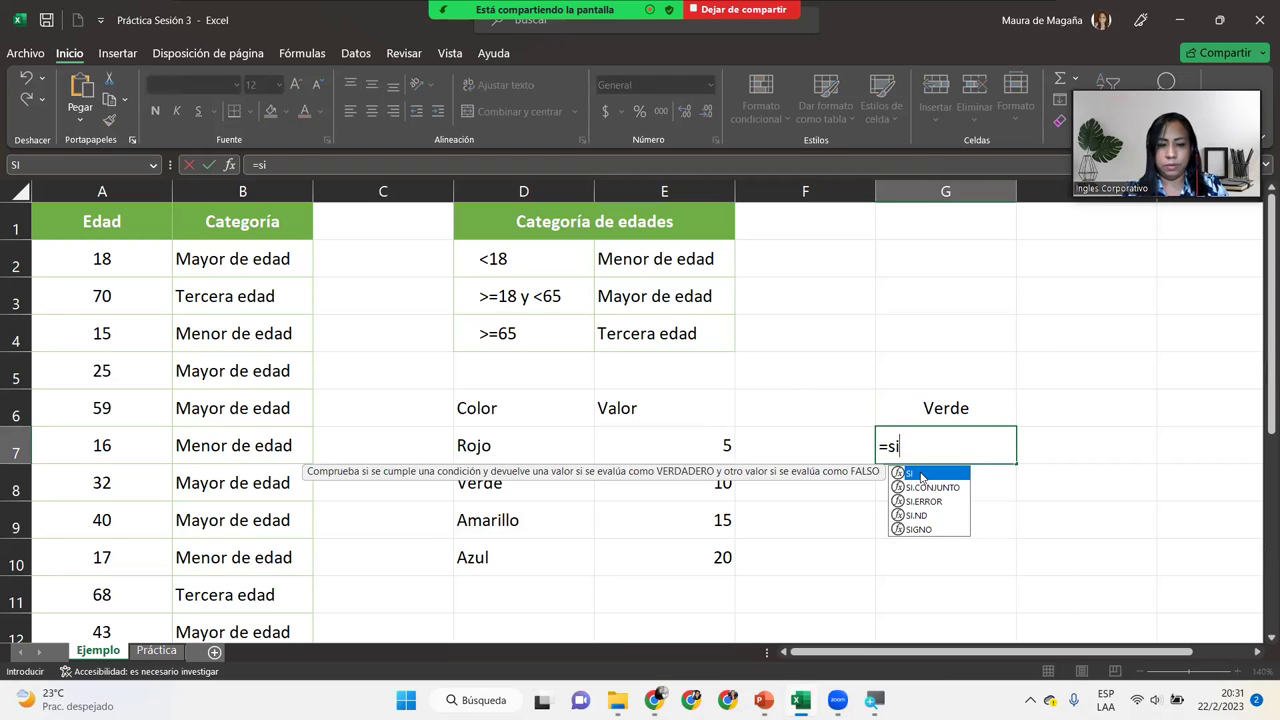
double_click(921, 475)
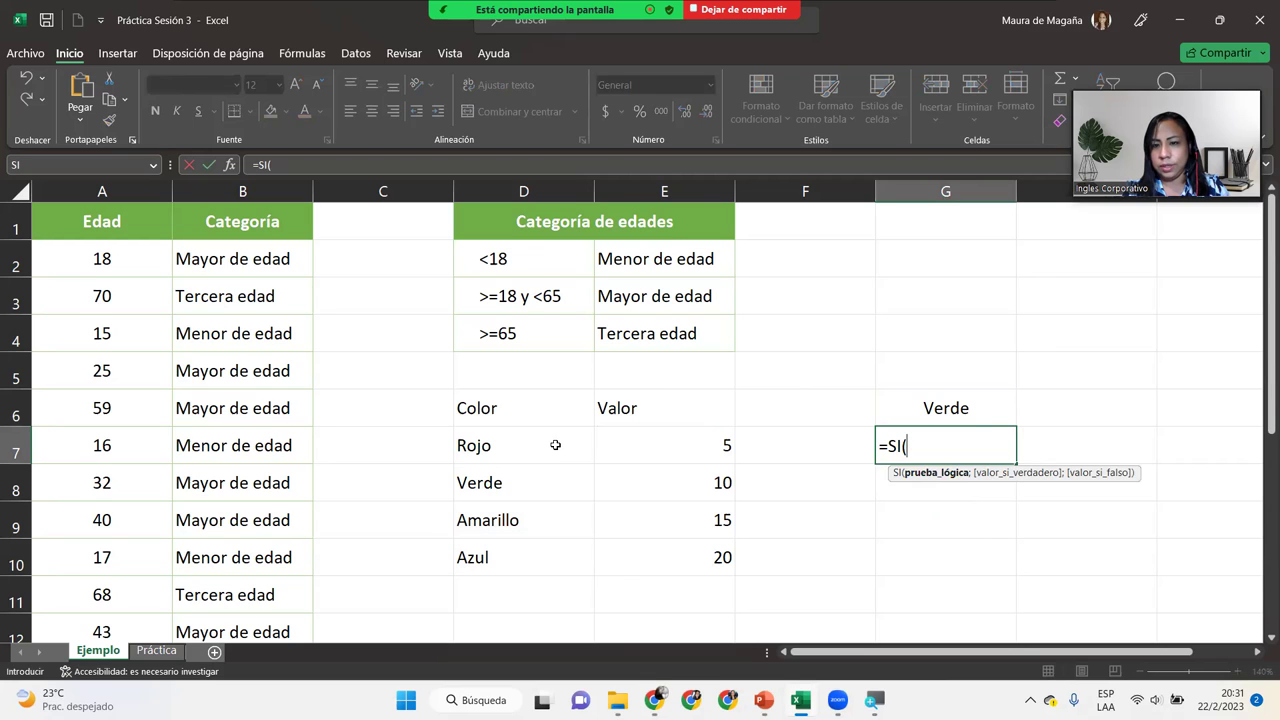
click(969, 406)
text(=)
click(521, 450)
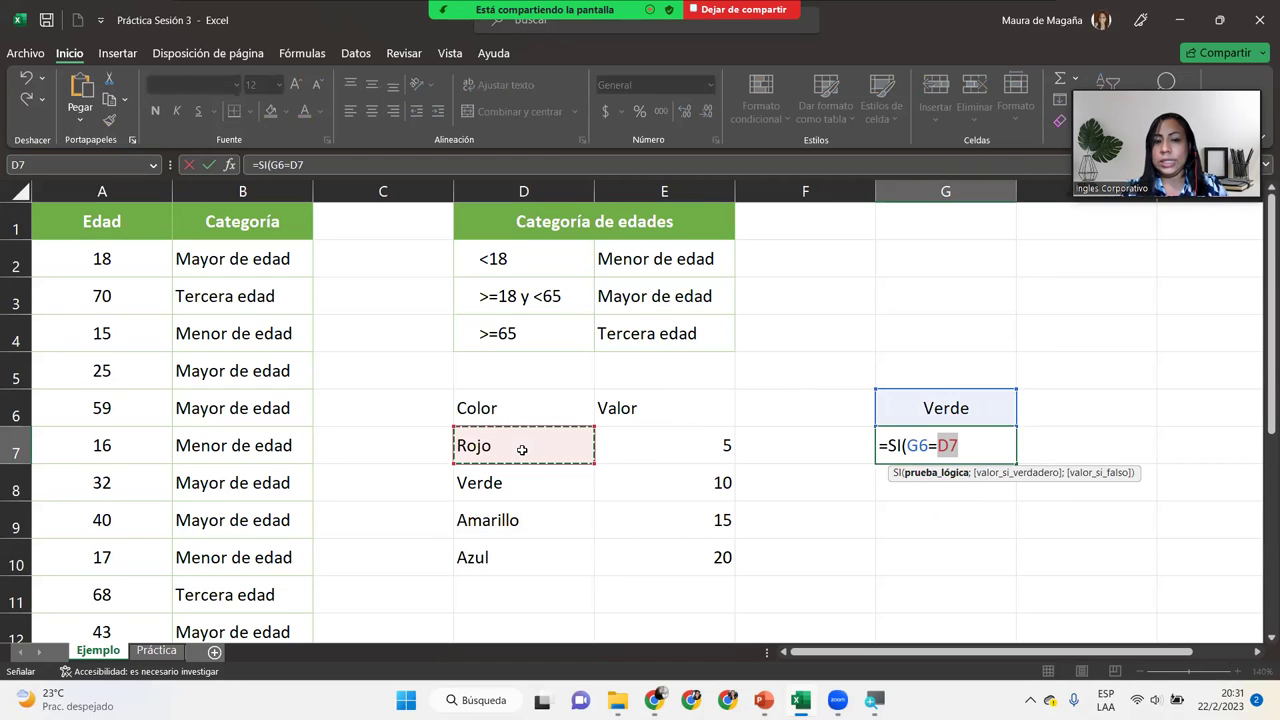
text(;)
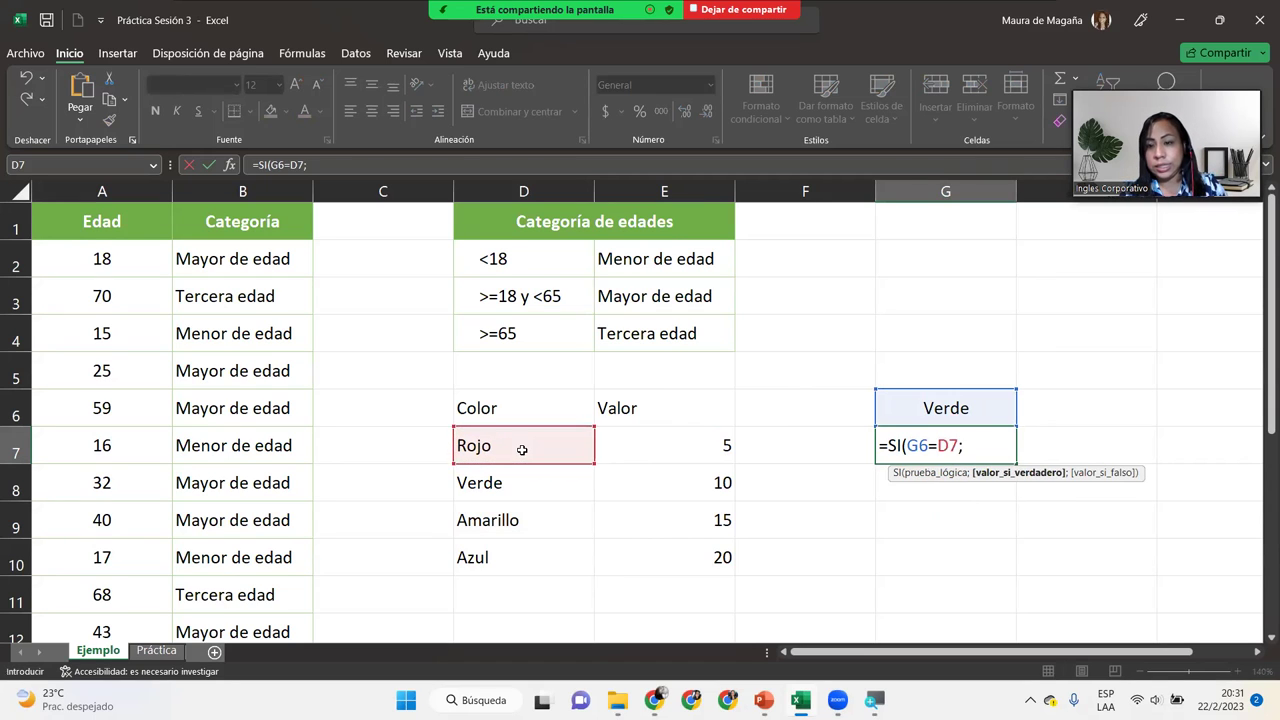
click(712, 443)
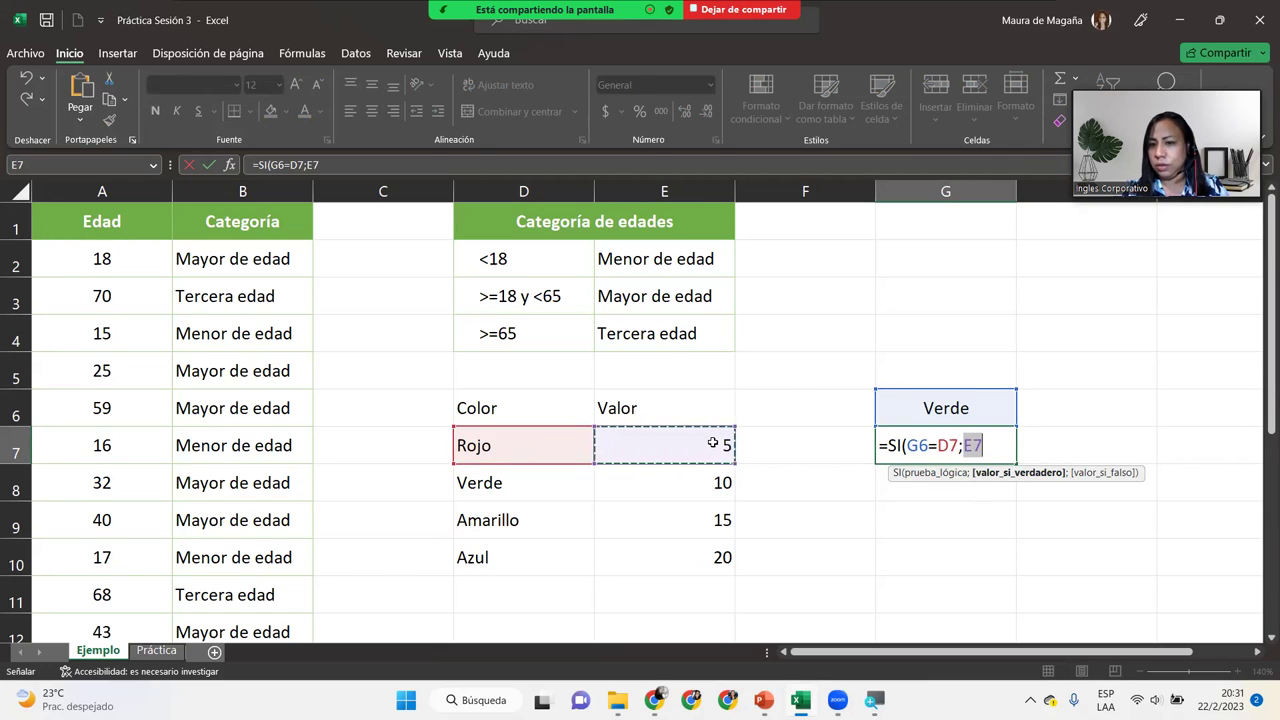
Step: Nest a second SI testing G6=D8 that returns E8's 10 for Verde
text(;)
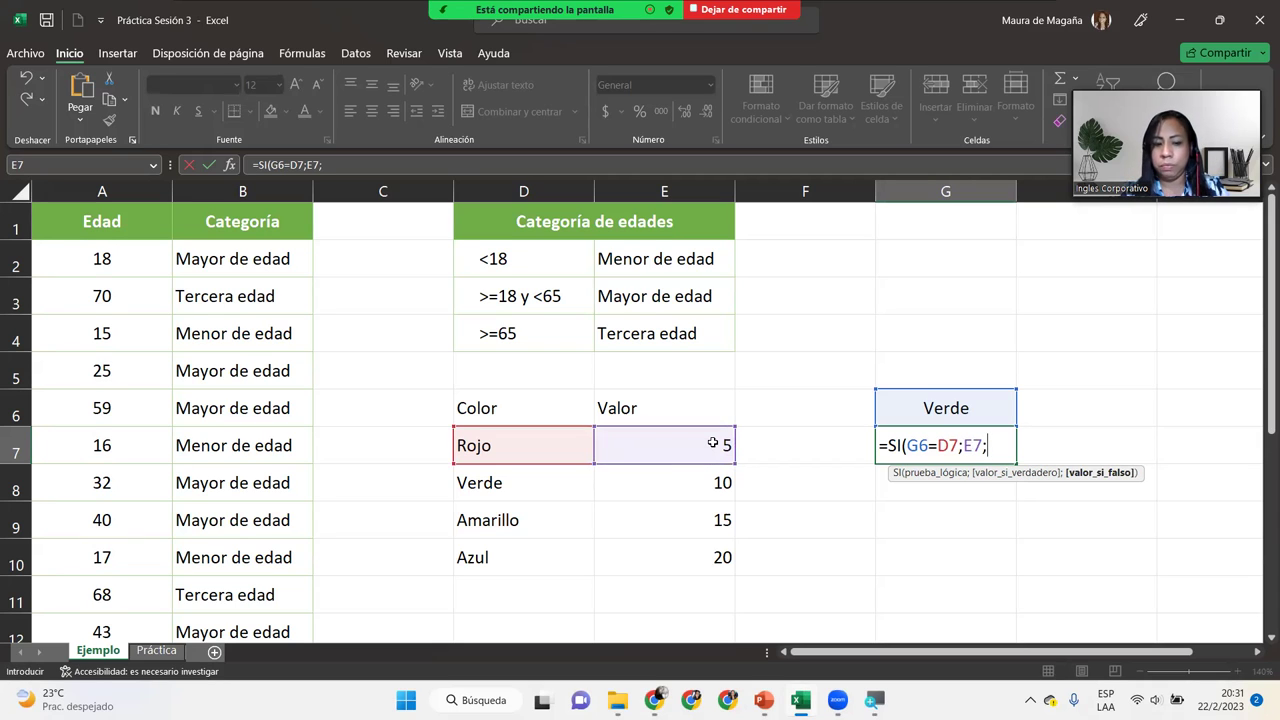
text(SI()
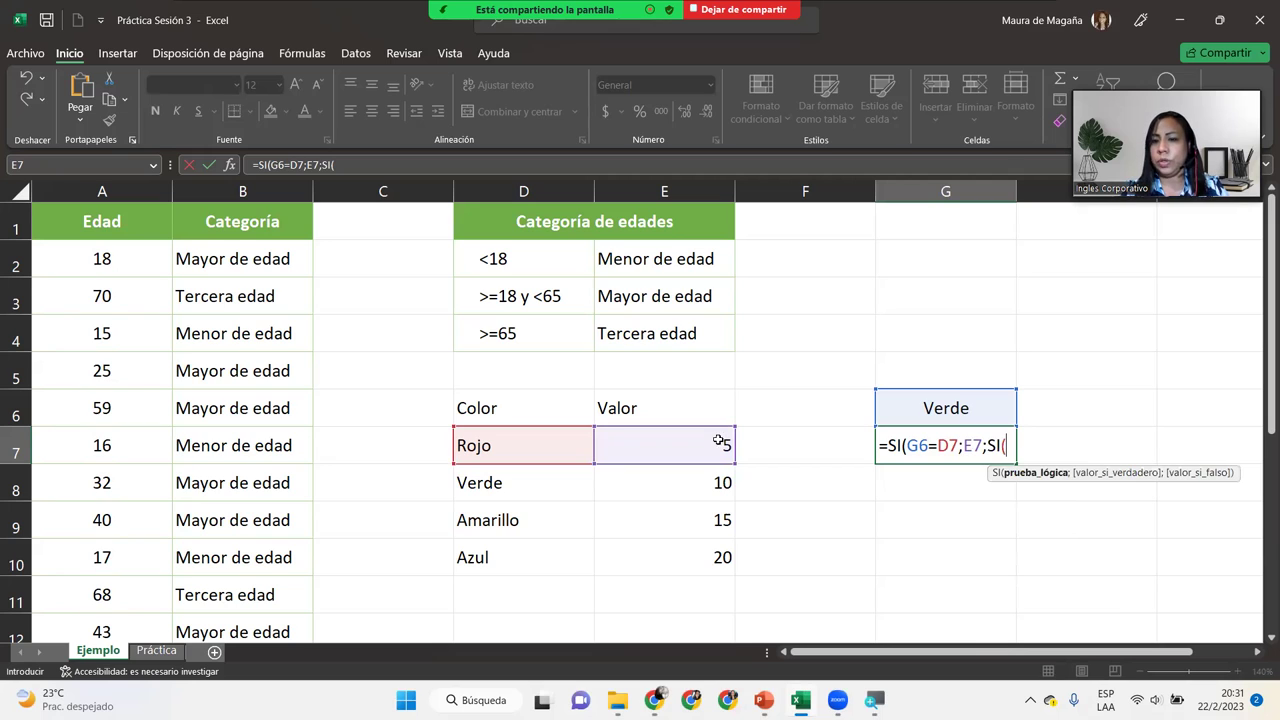
click(935, 401)
text(=)
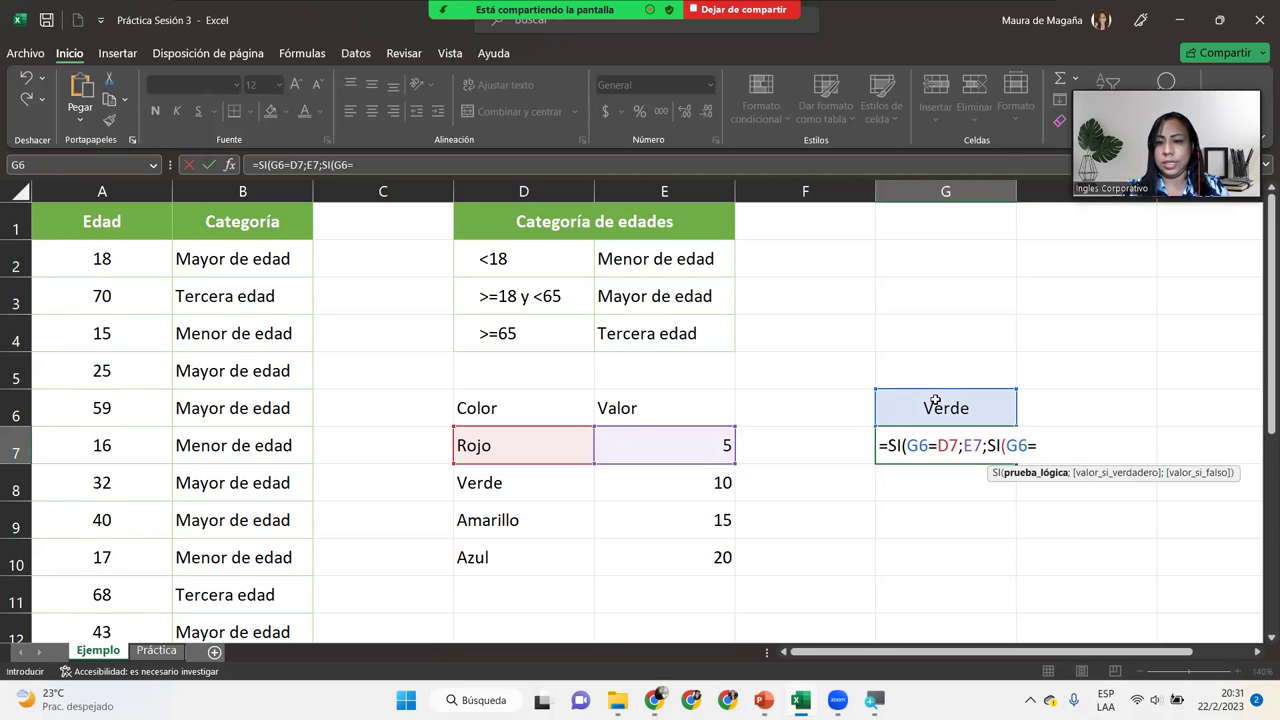
click(540, 480)
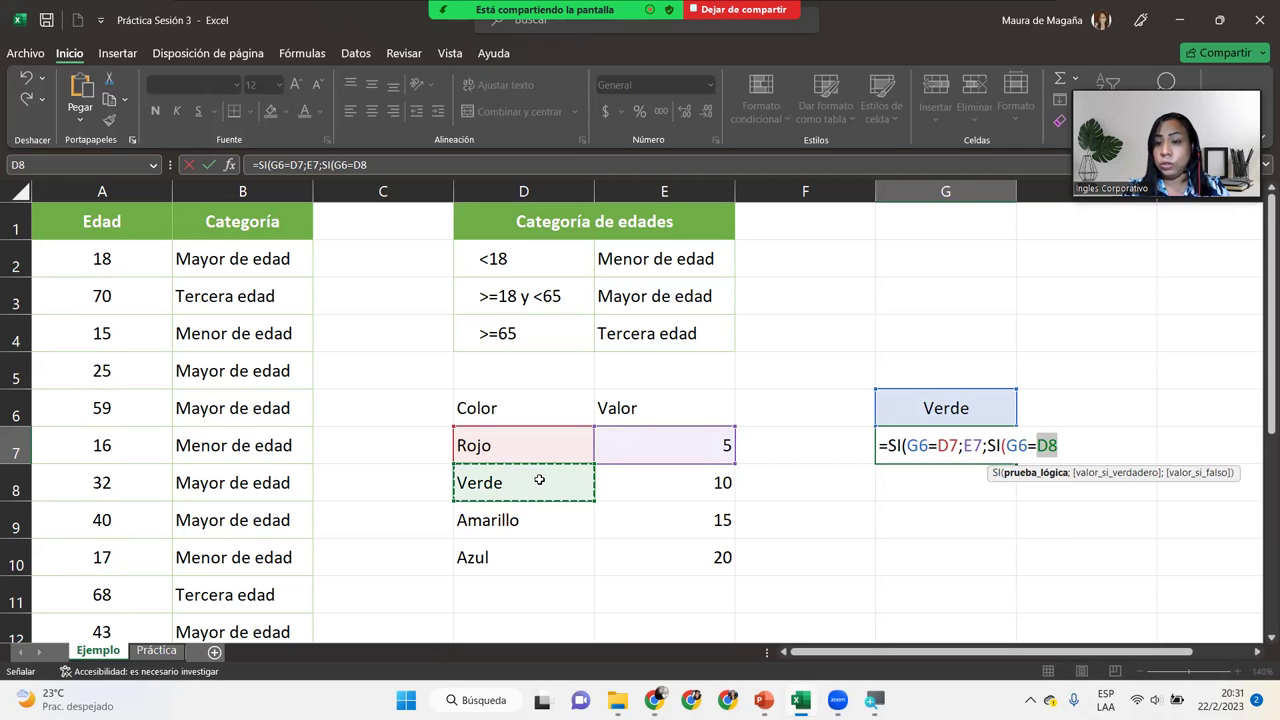
text(;)
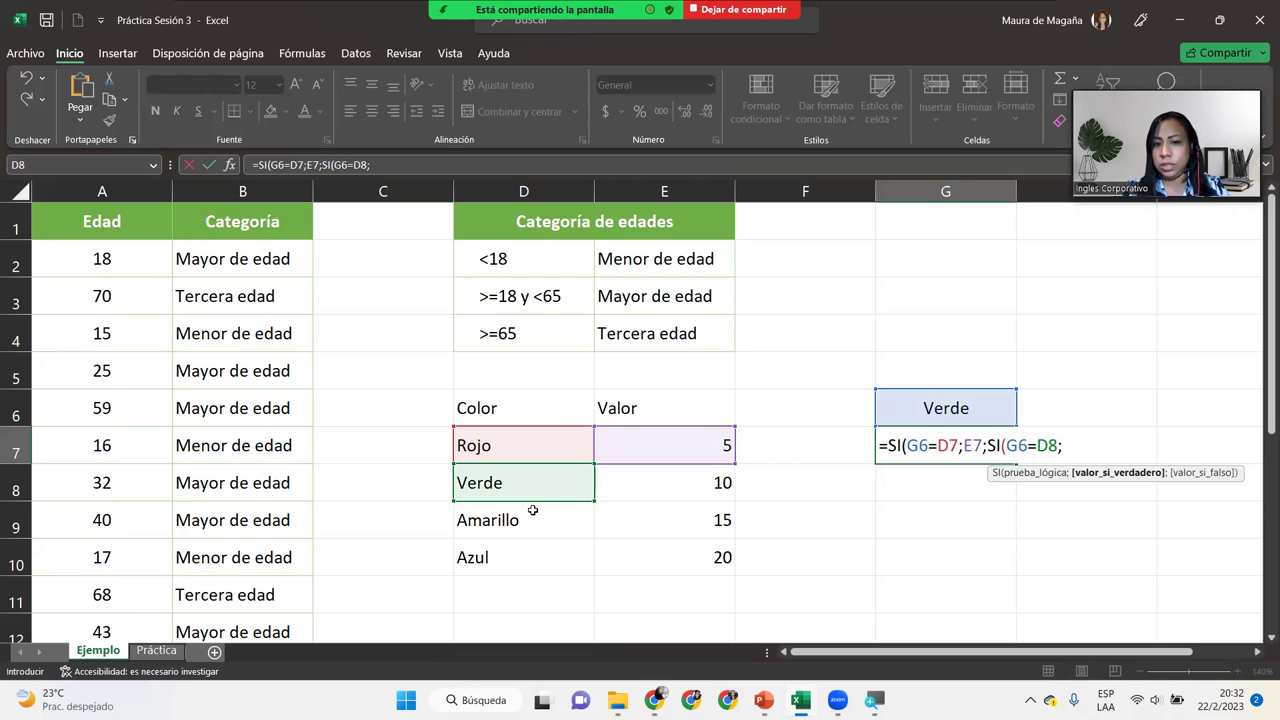
click(673, 483)
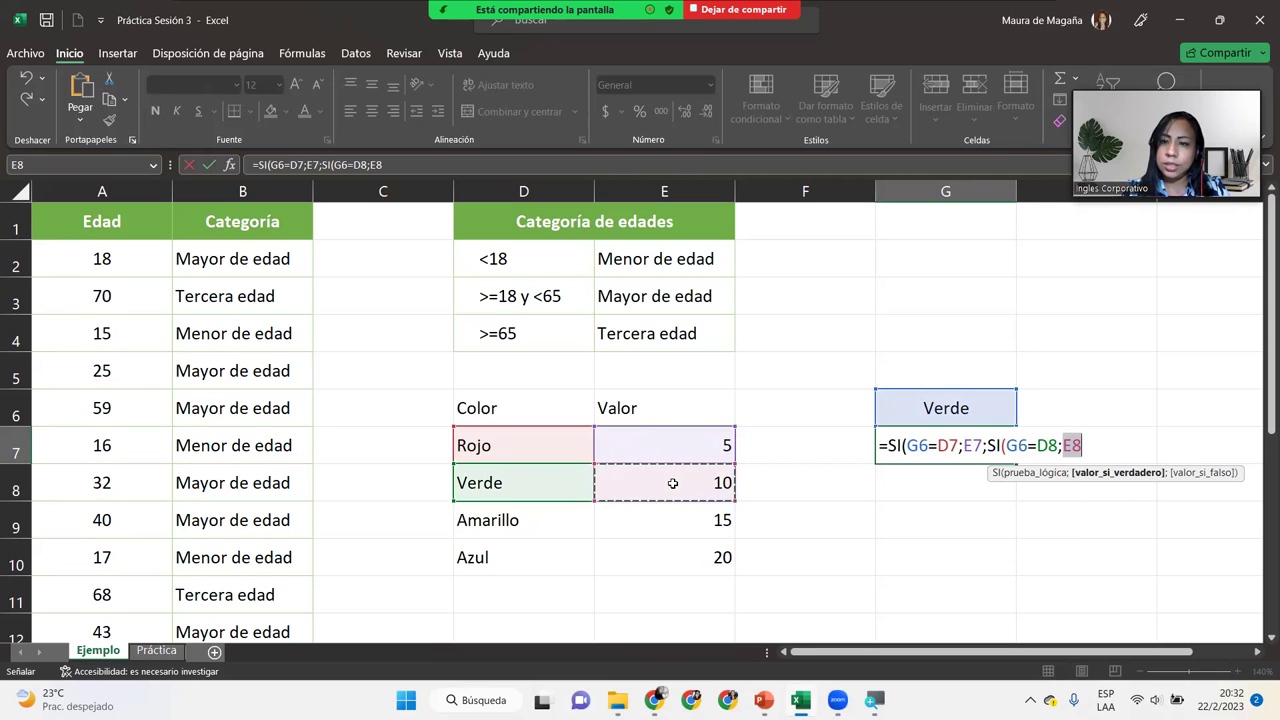
Step: Nest a third SI testing G6=D9 returning E9, with E10 as fallback, and close all parentheses
text(;)
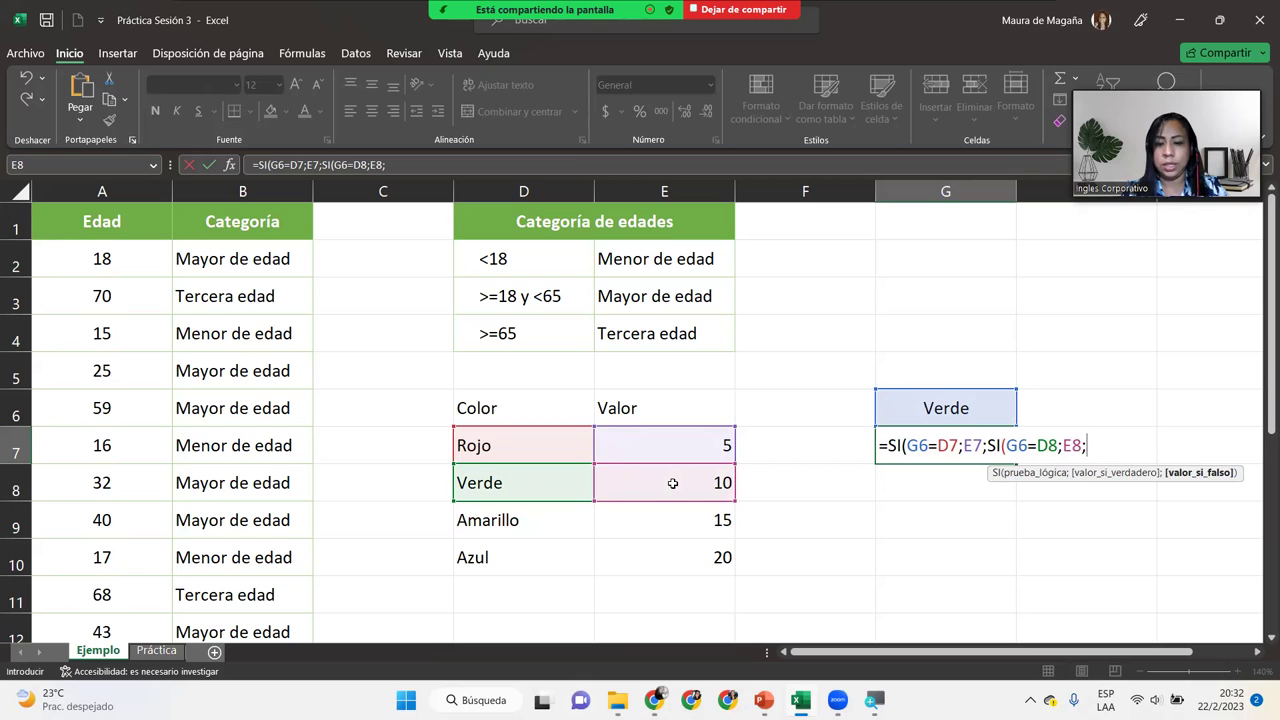
text(si)
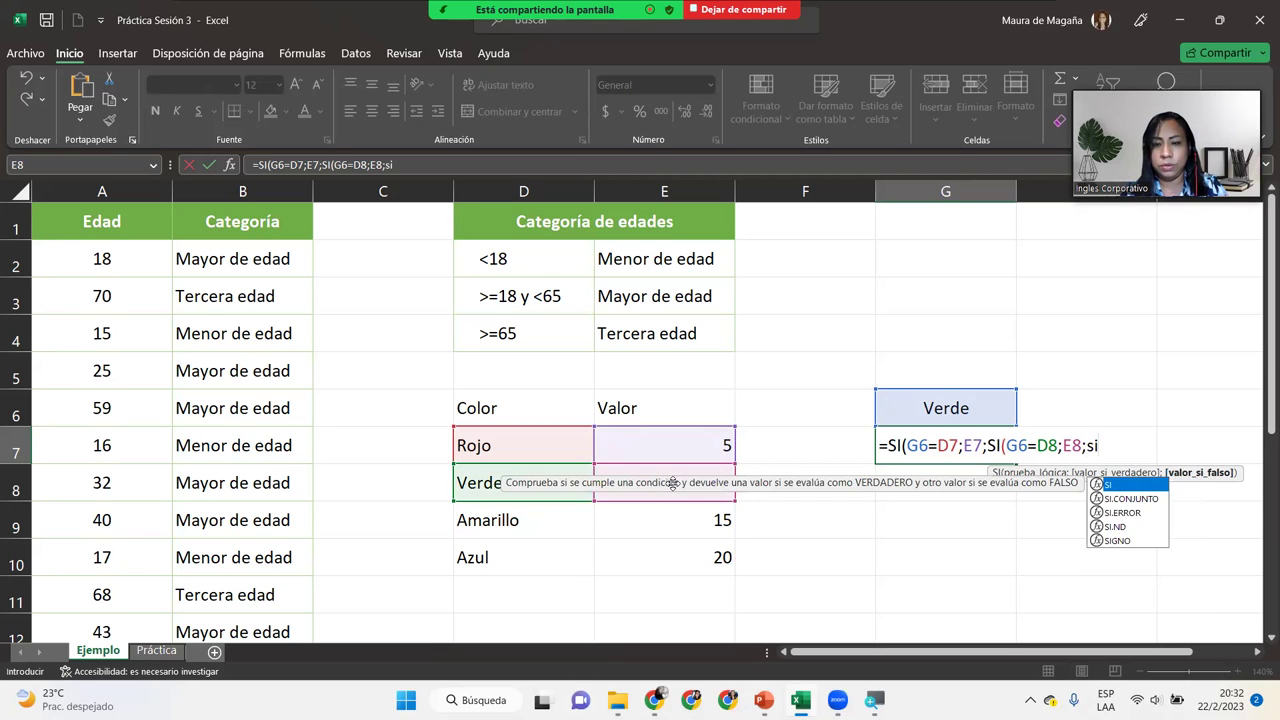
key(Tab)
click(928, 412)
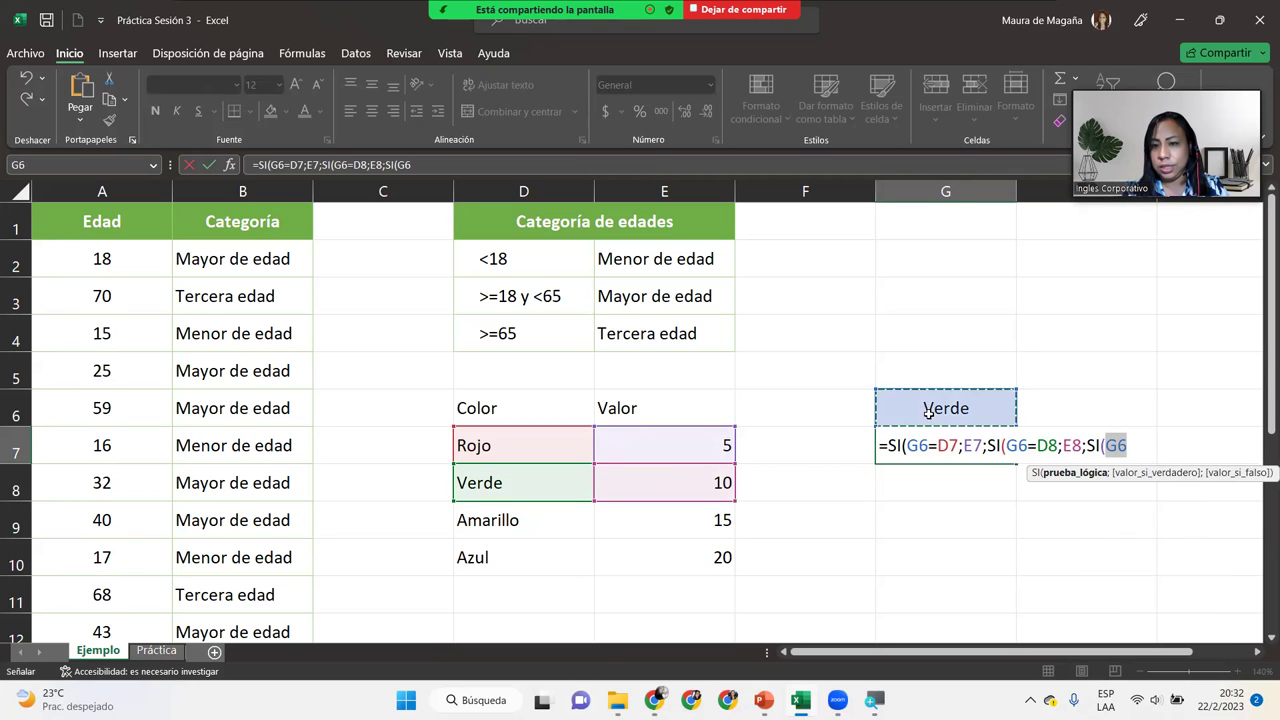
text(=)
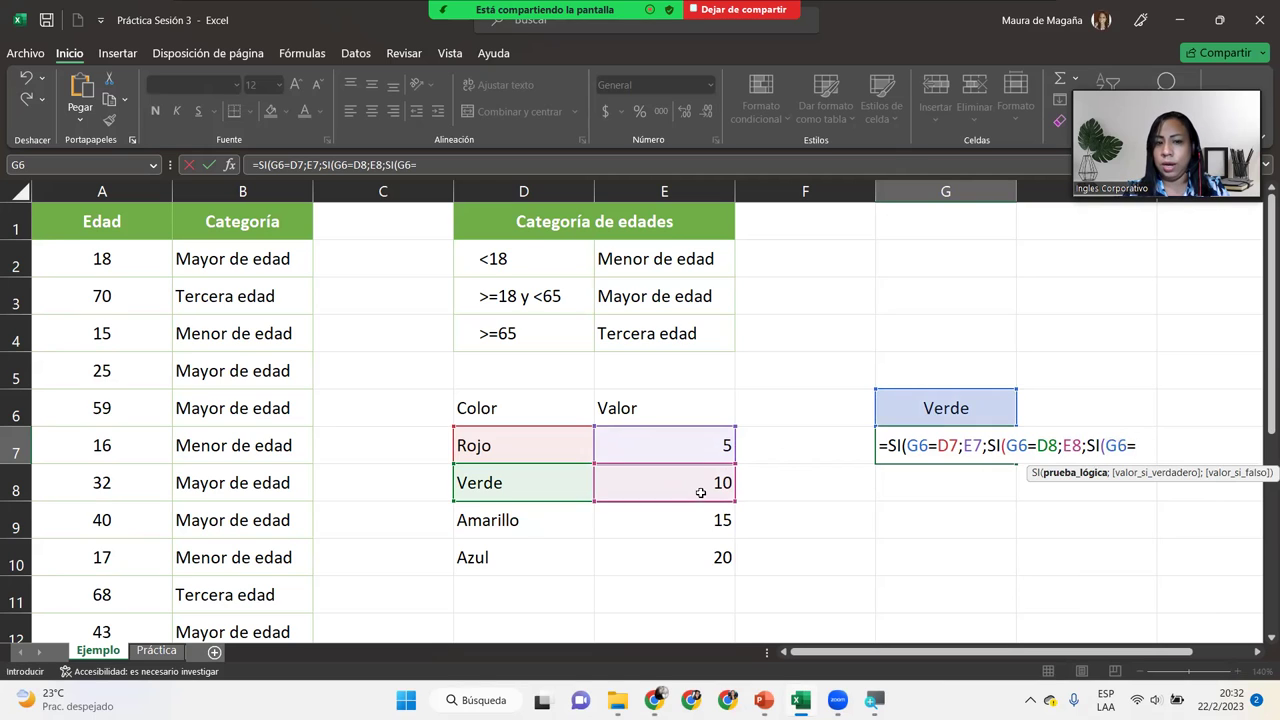
click(570, 527)
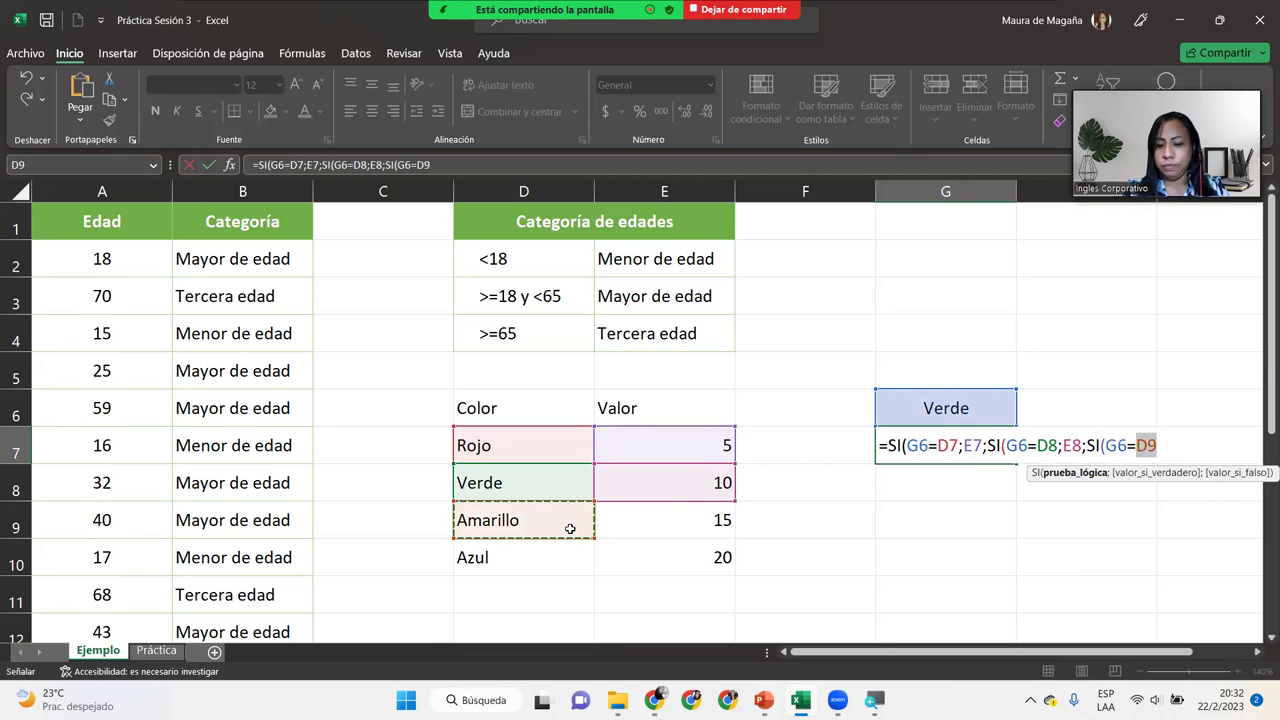
text(;)
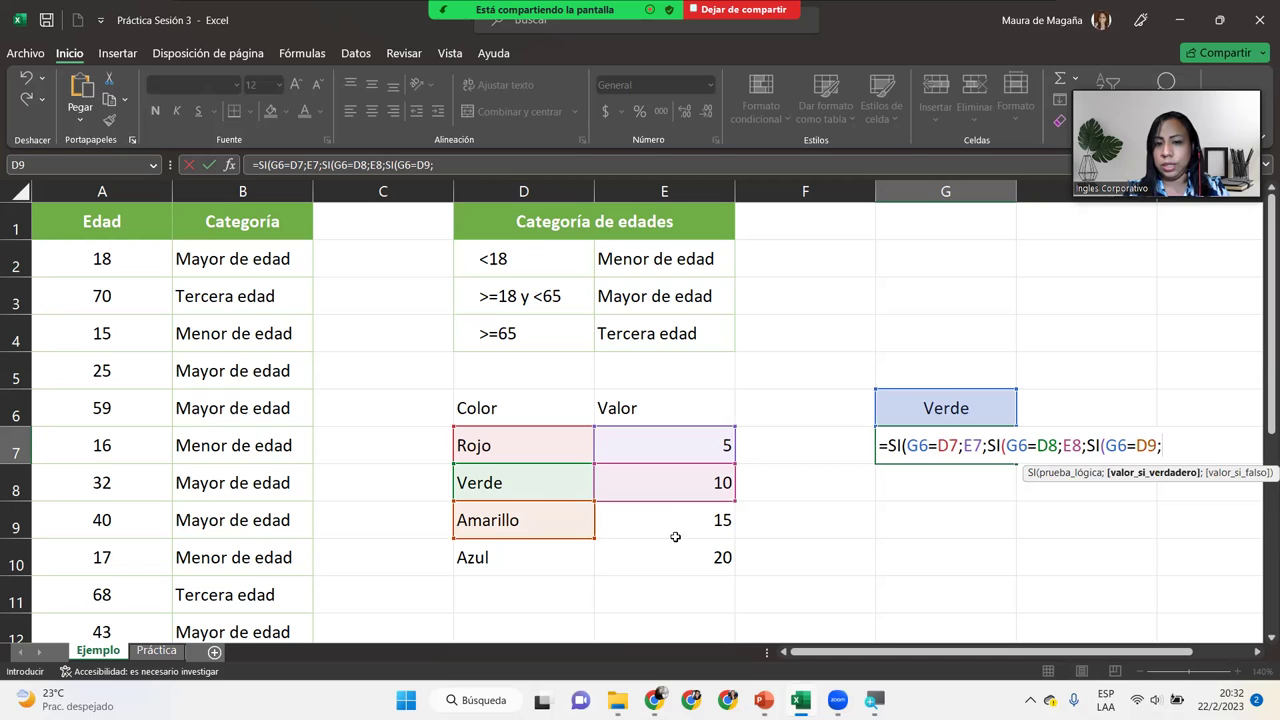
click(678, 528)
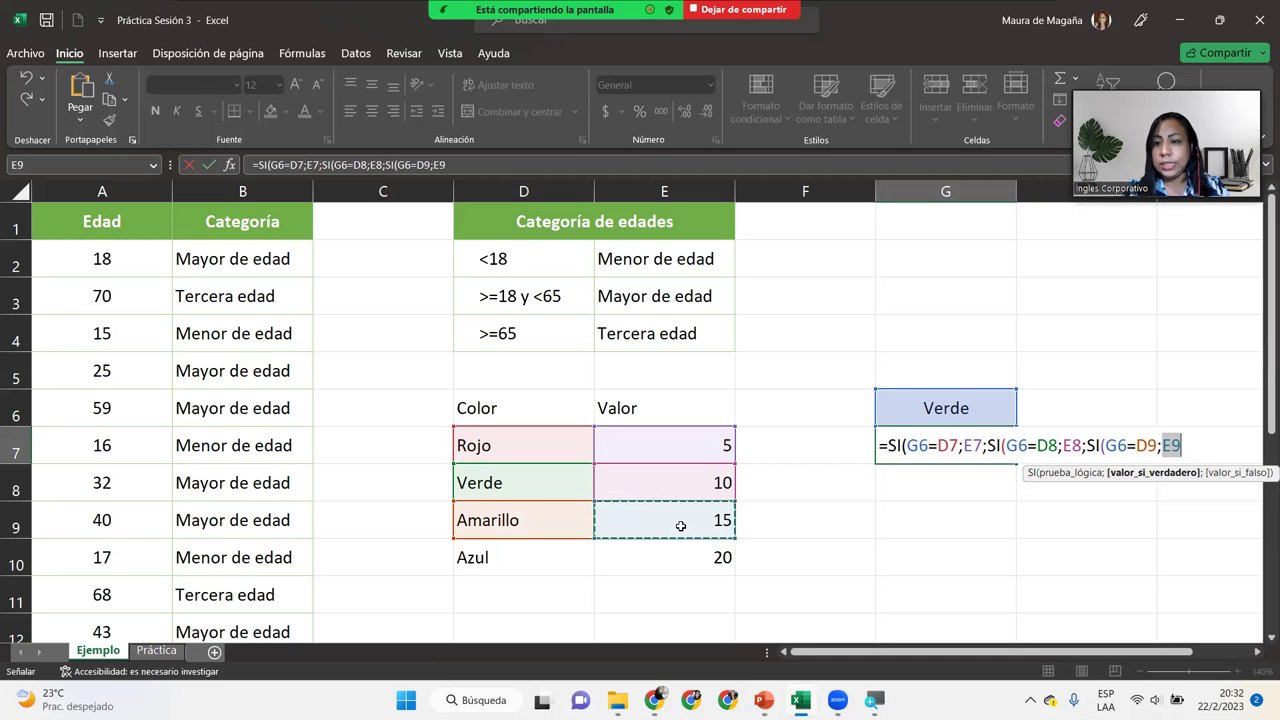
text(;)
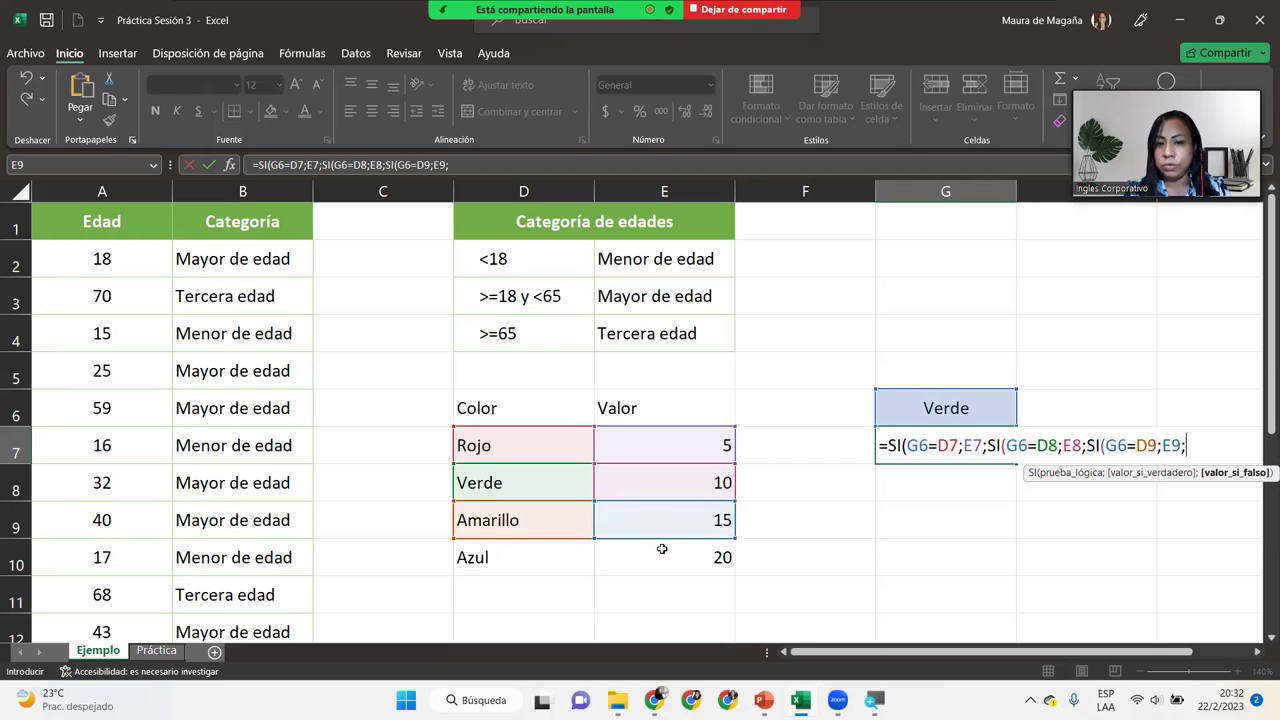
click(661, 549)
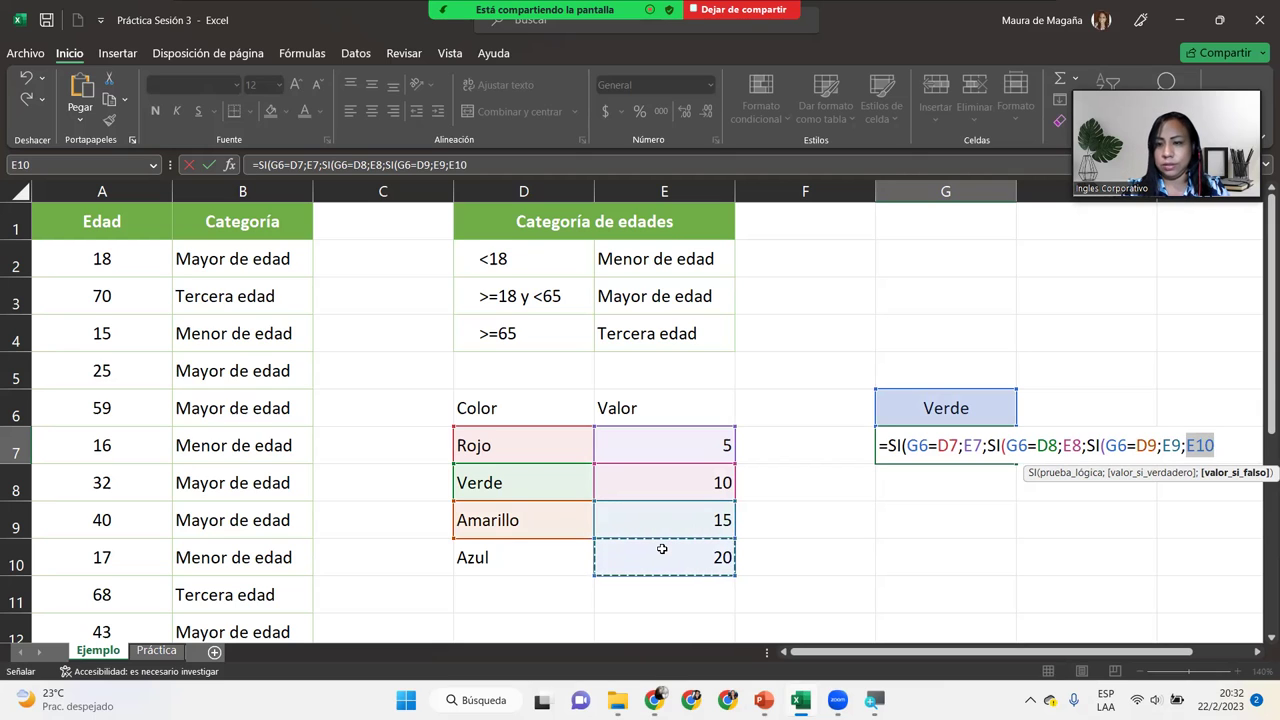
text())
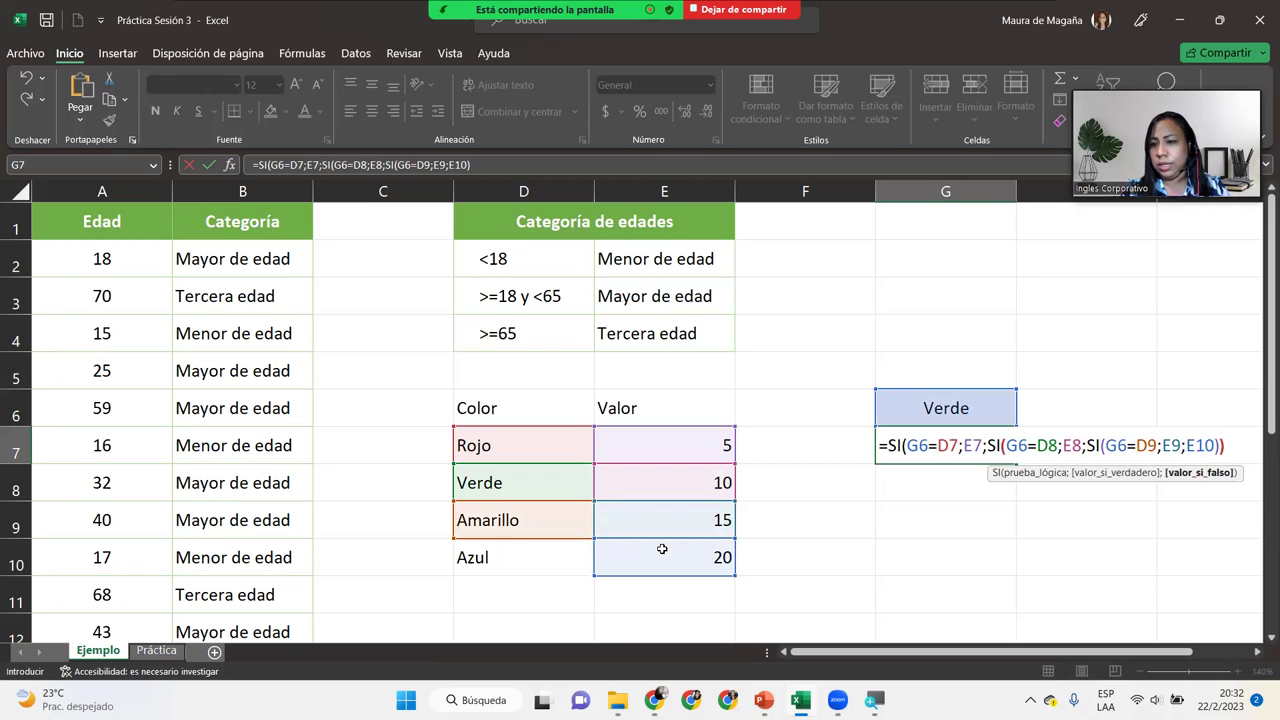
text()))
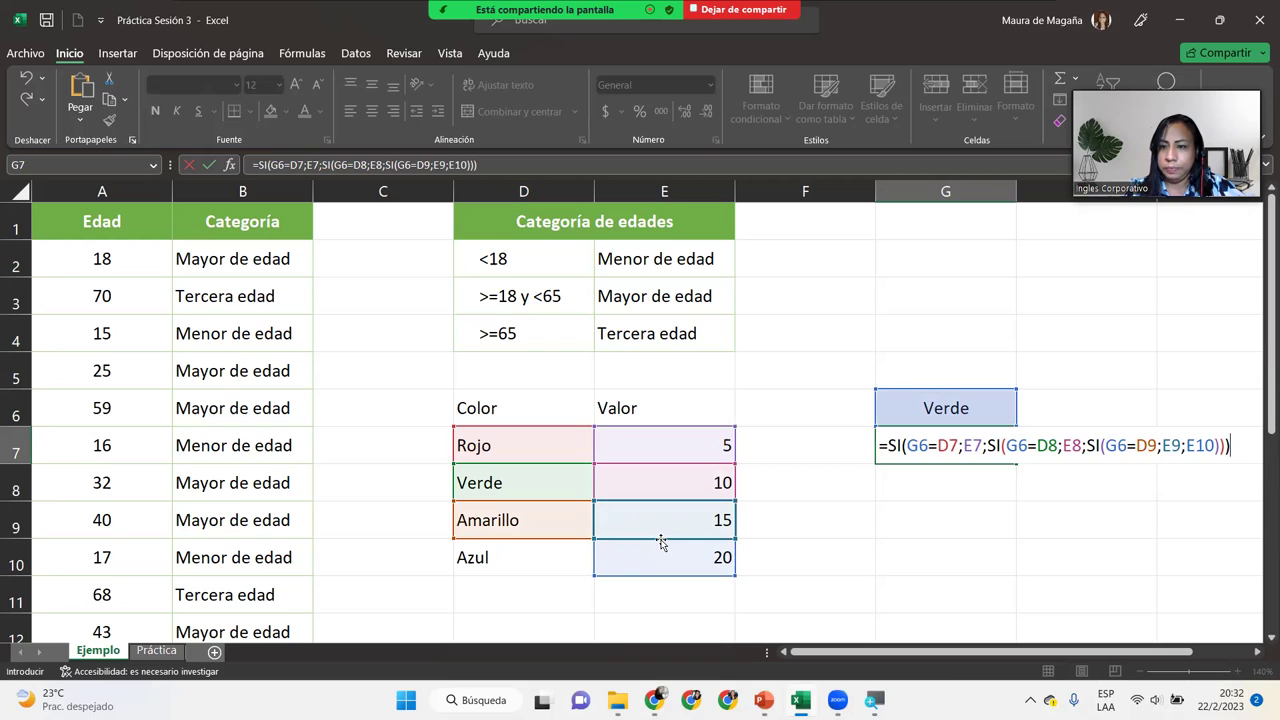
key(Return)
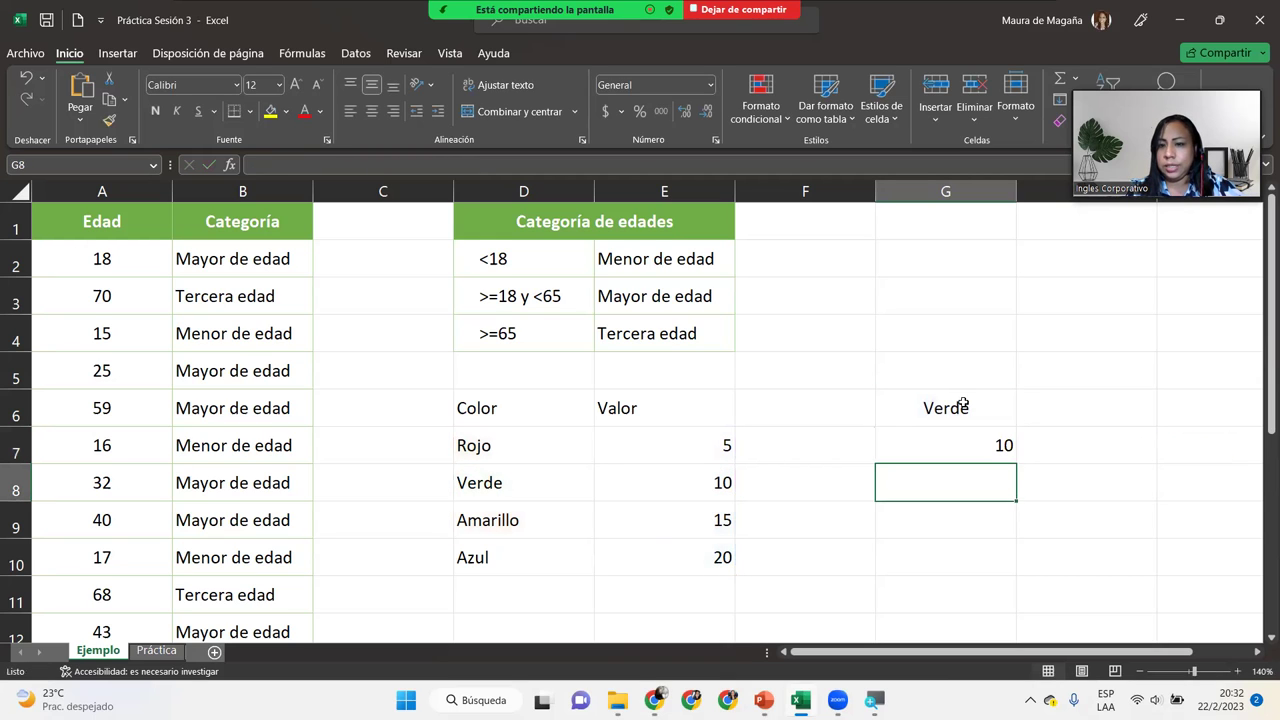
Step: Test G6 with Azul, Rojo and Amarillo, with G7 returning 20, 5 and 15
click(962, 404)
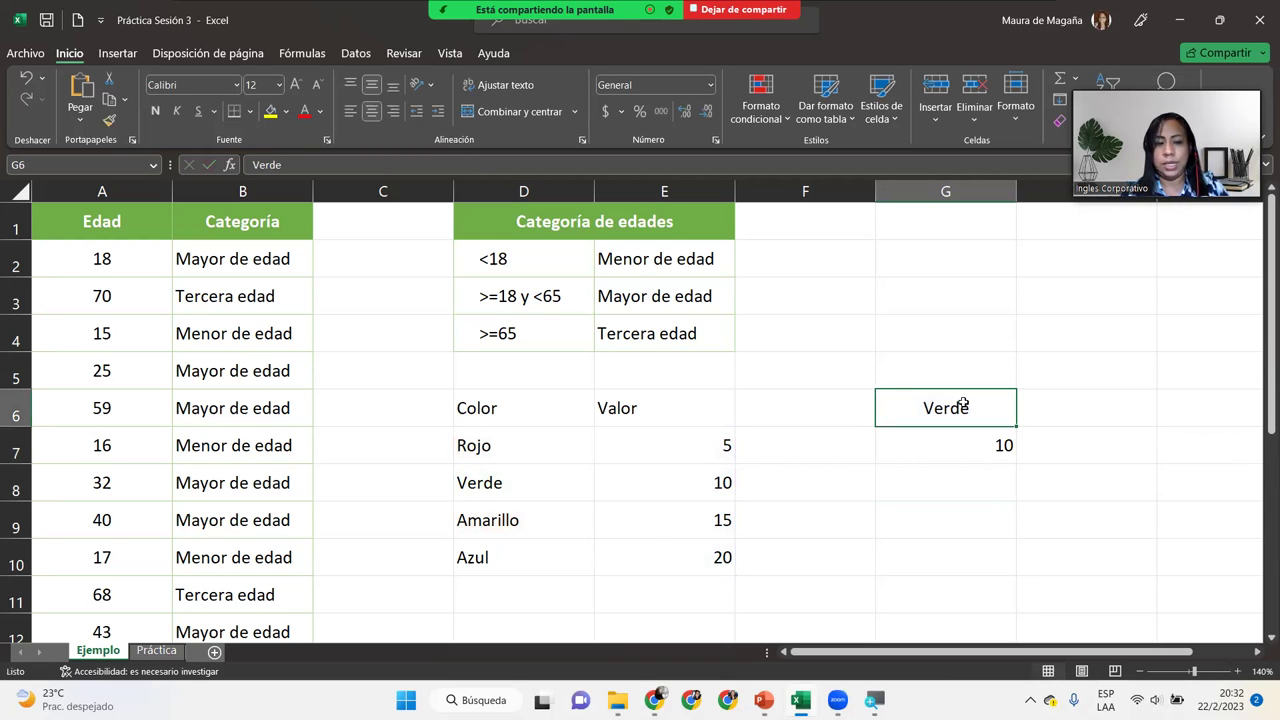
text(Azul)
key(Return)
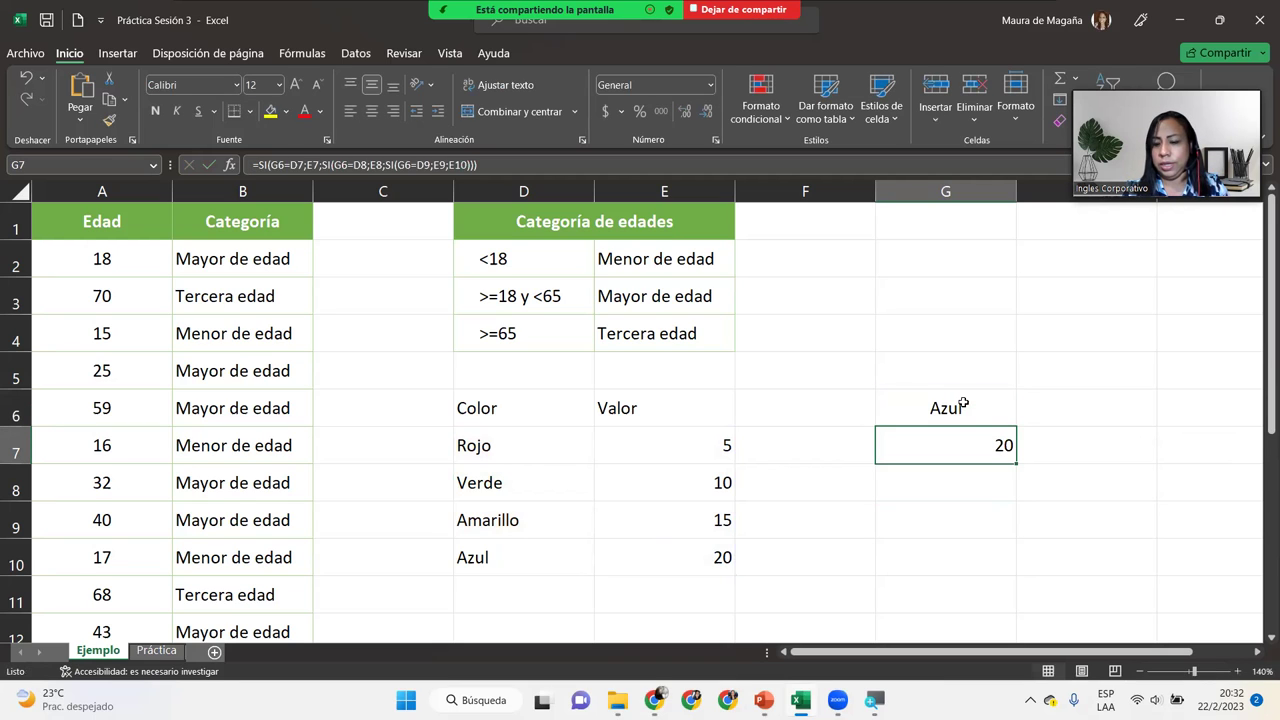
click(962, 404)
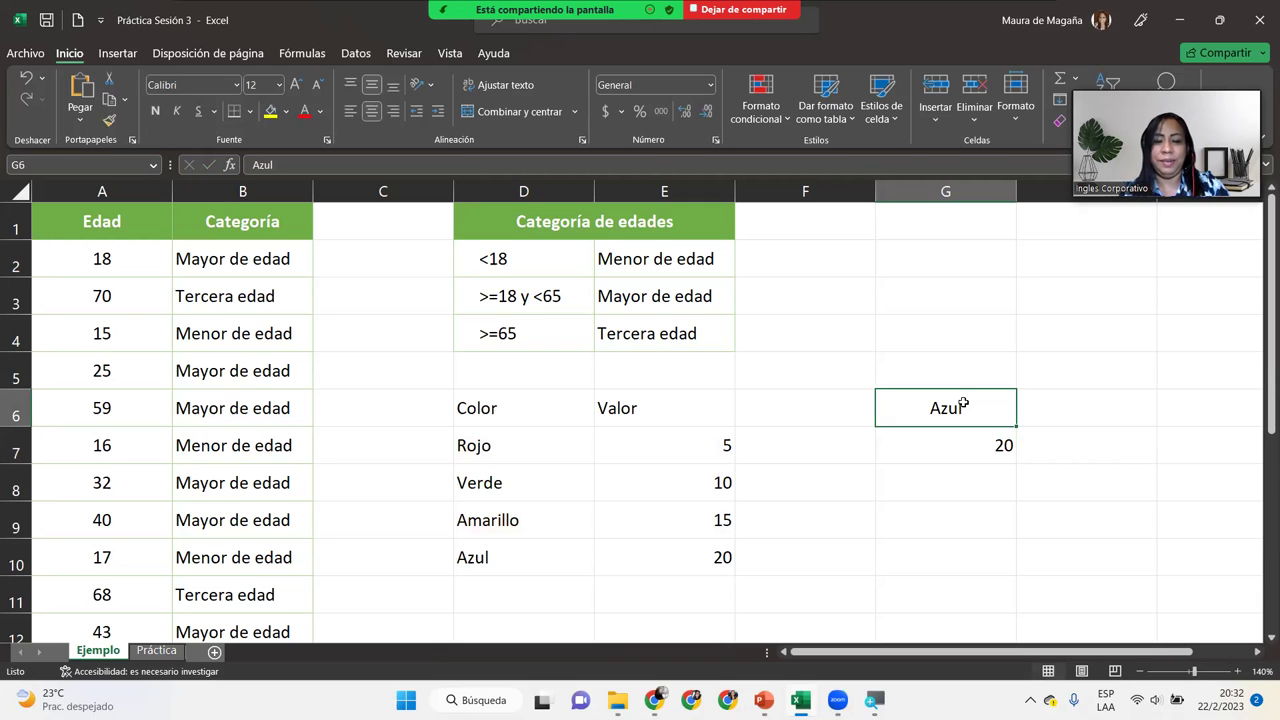
text(Rojo)
key(Return)
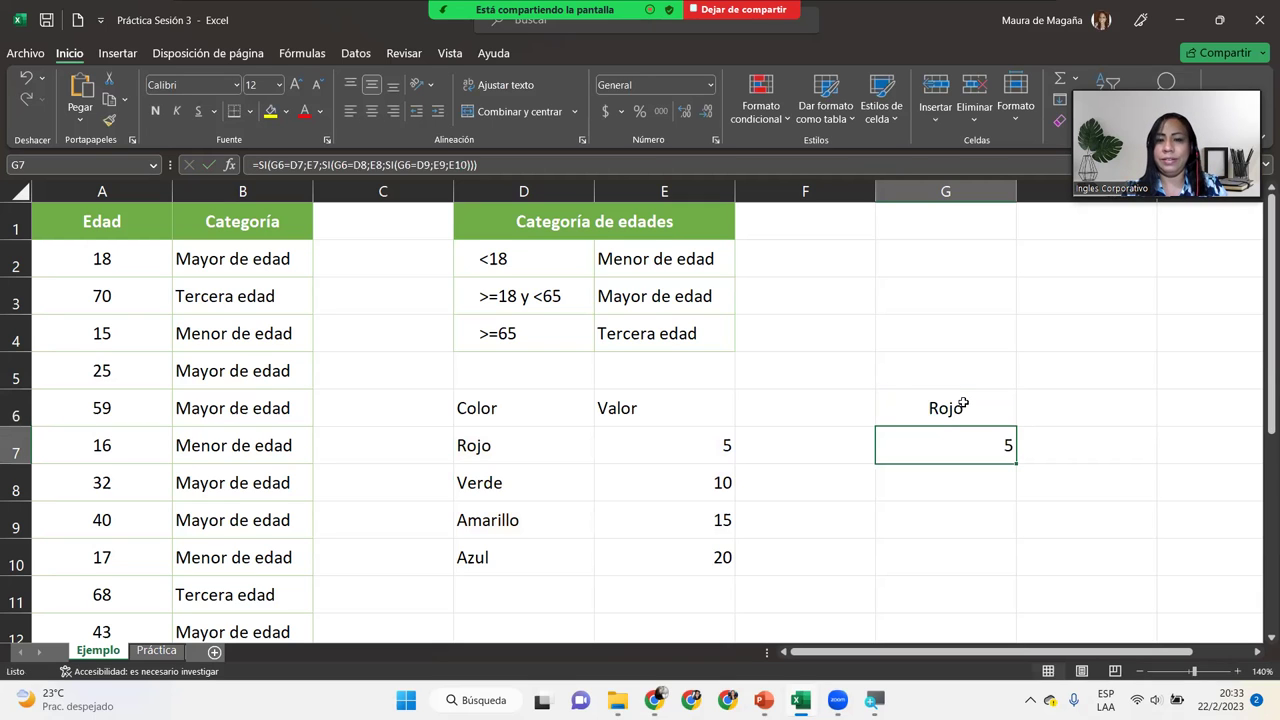
click(962, 404)
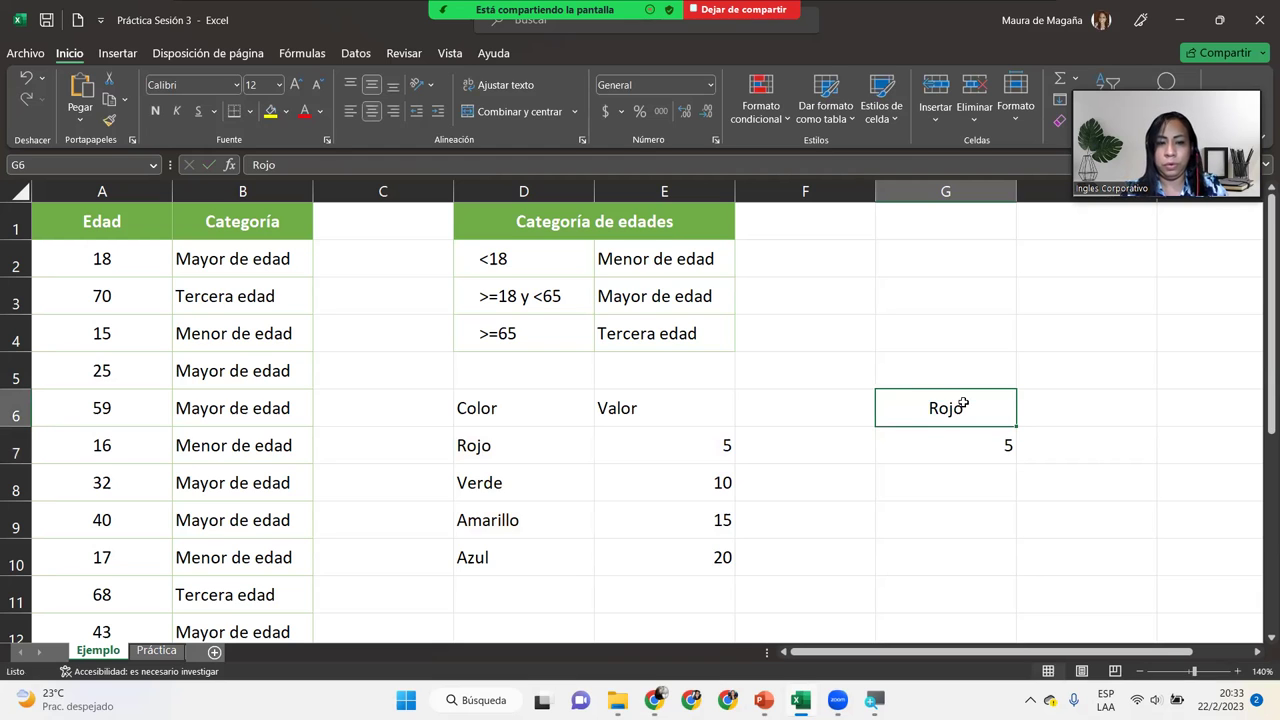
text(Amarillo)
key(Return)
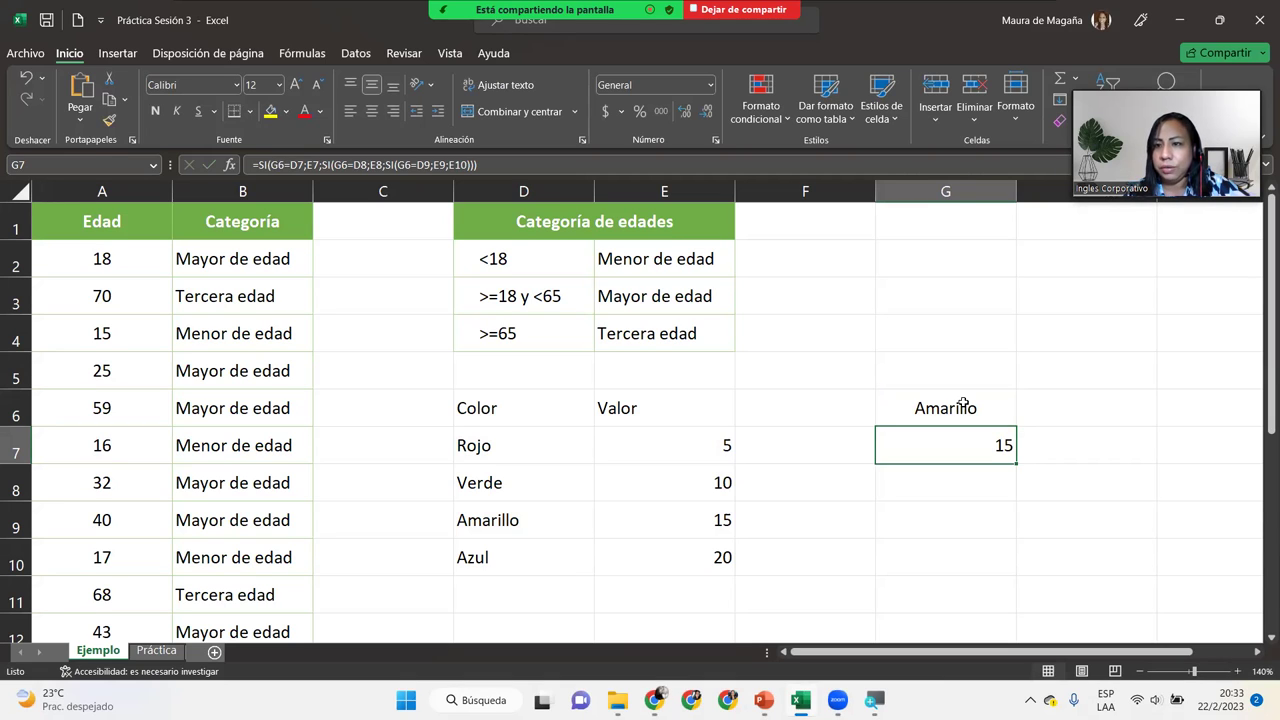
Step: Respell D10's colour as Azúl with an accented u
click(514, 557)
double_click(479, 557)
click(479, 557)
key(Delete)
text(ú)
key(Return)
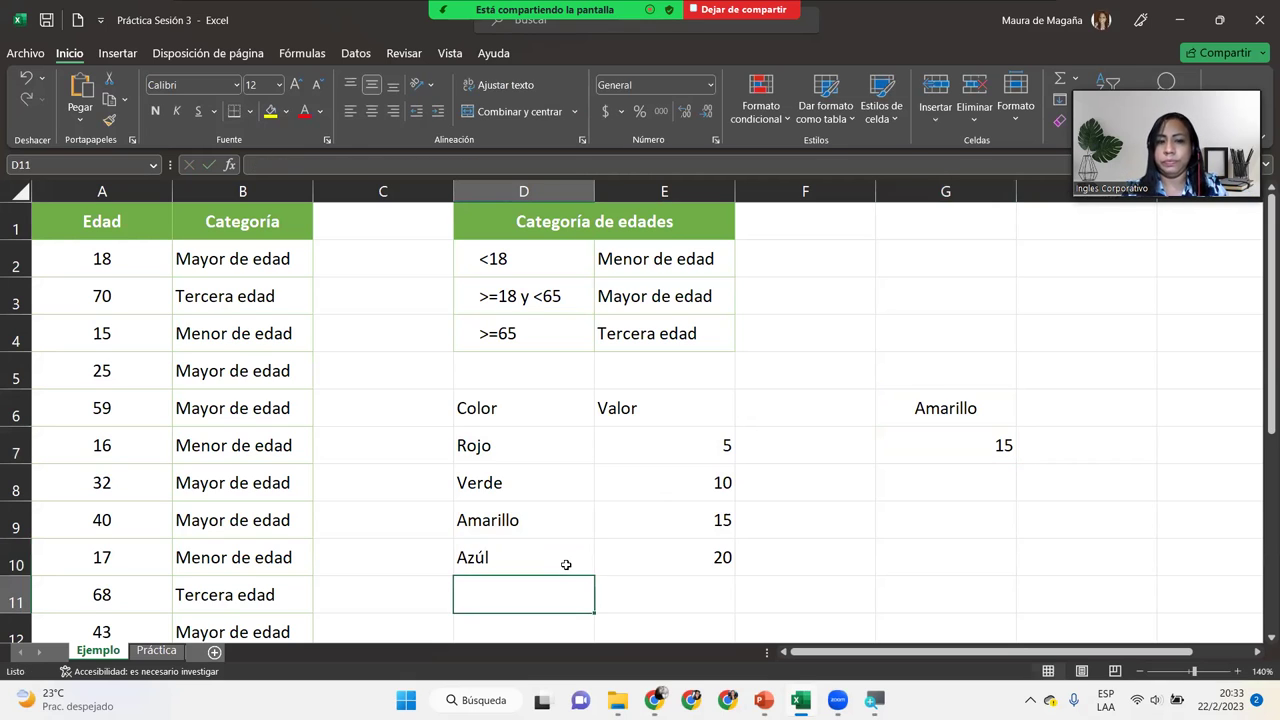
Step: Enter Azul in G6 so G7 shows 20
click(964, 408)
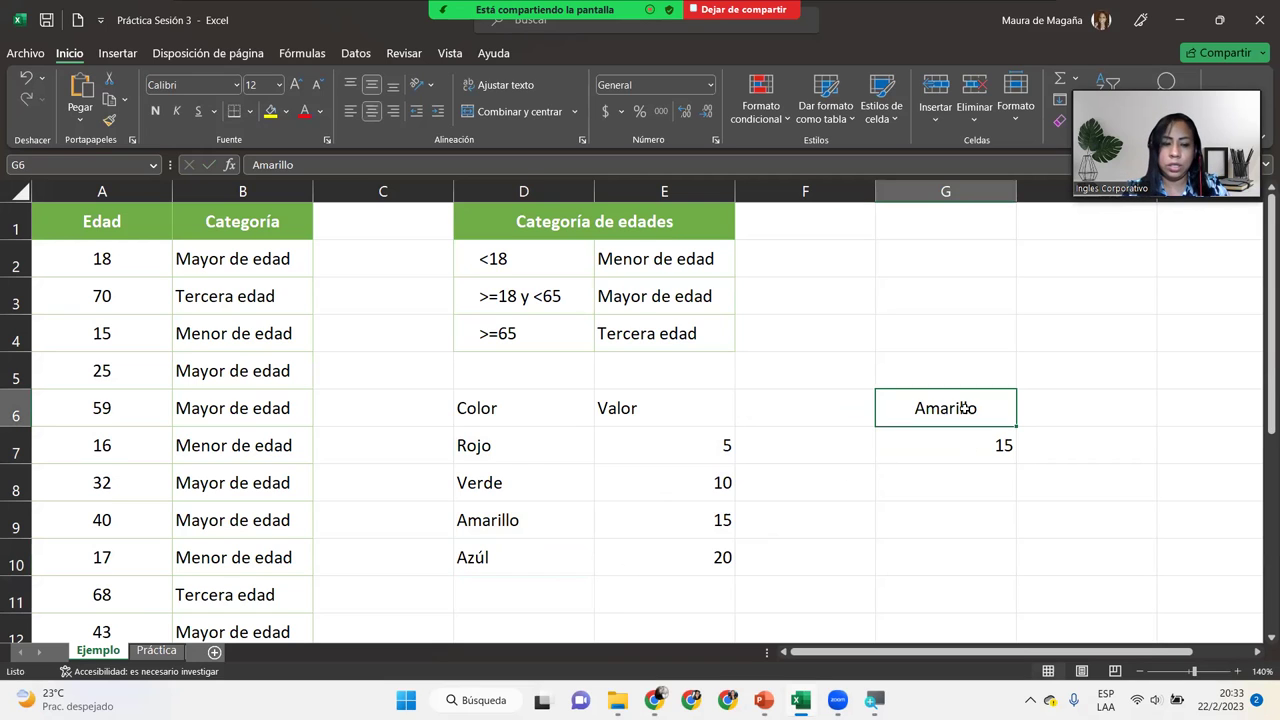
text(Azul)
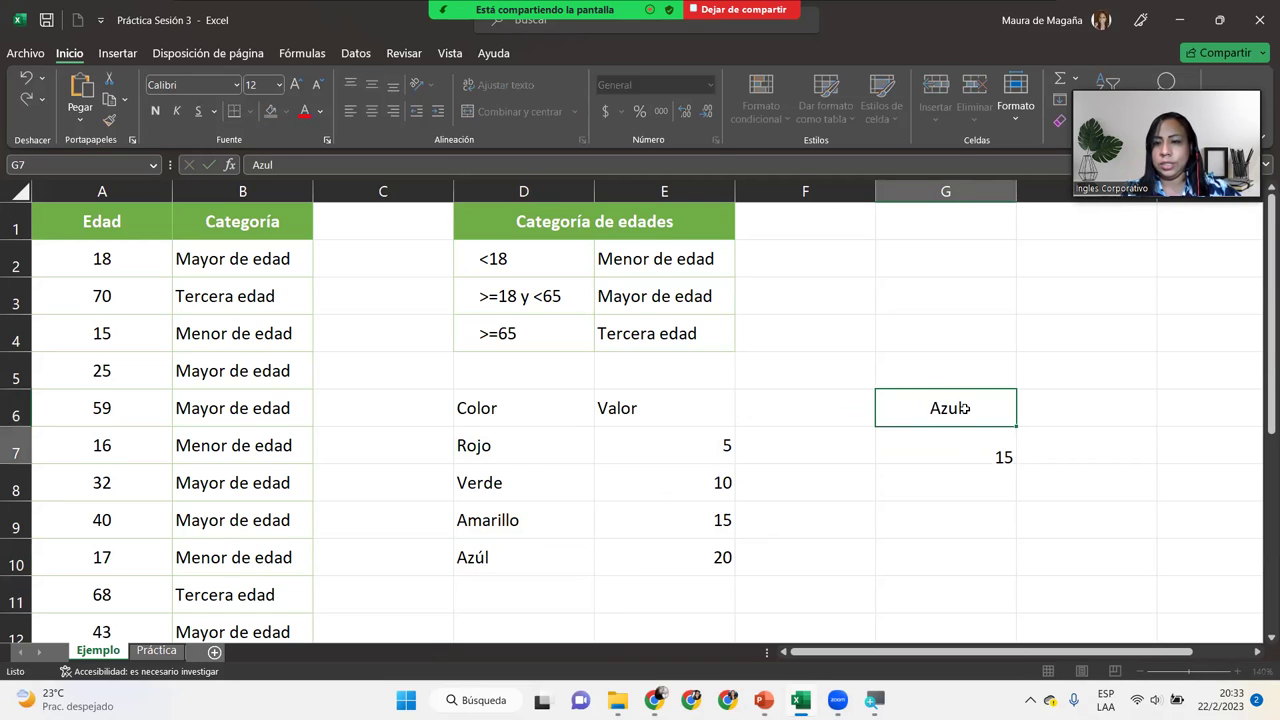
key(Return)
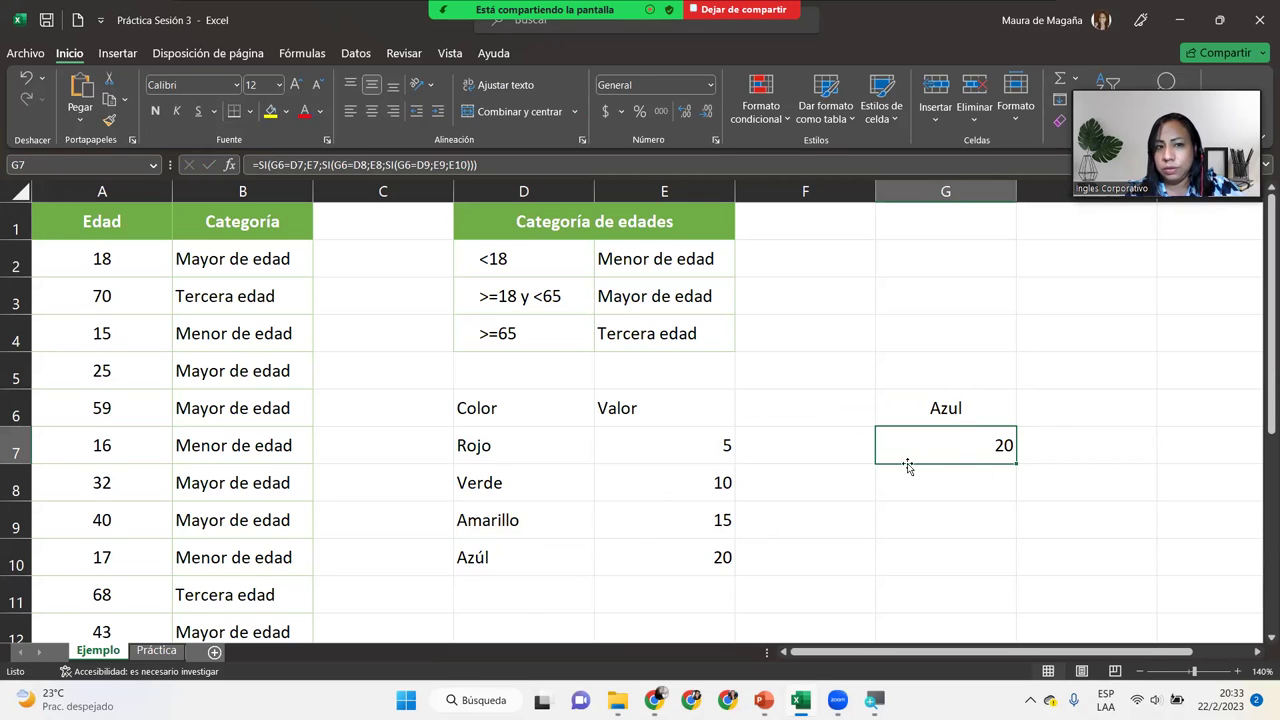
click(957, 410)
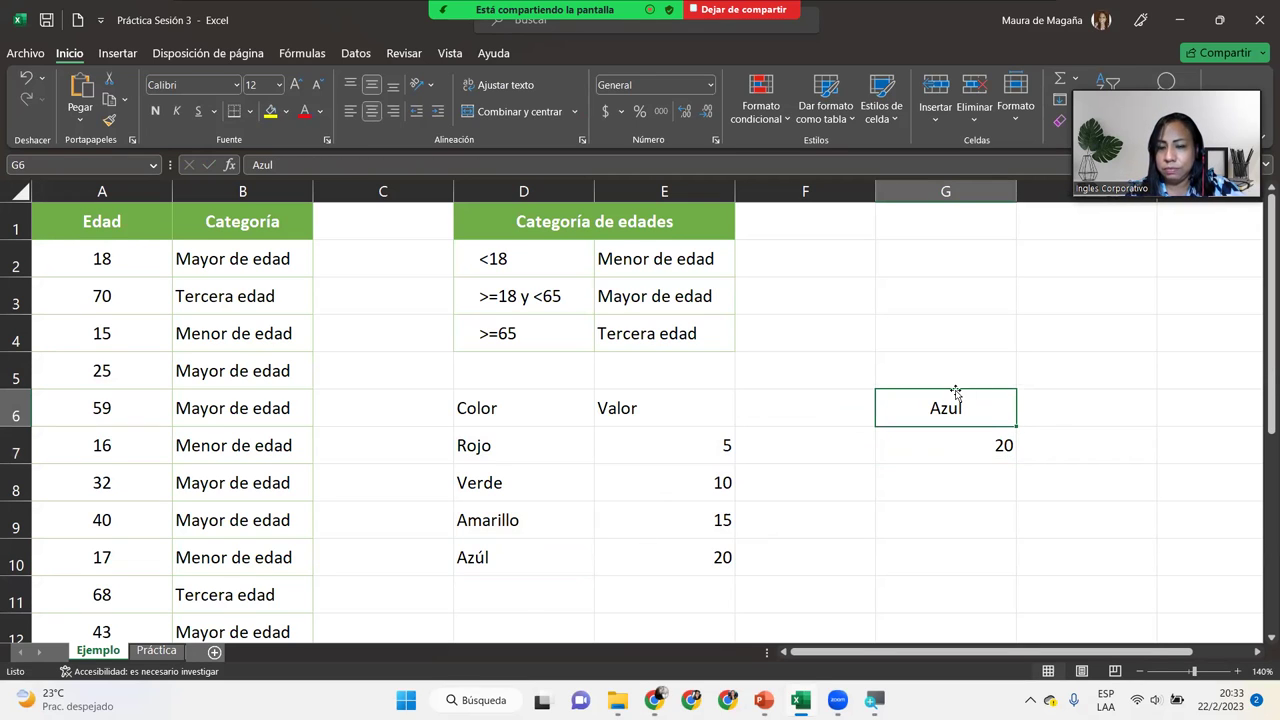
Step: Open G7's nested SI formula for editing, with the cursor in the innermost SI
double_click(963, 442)
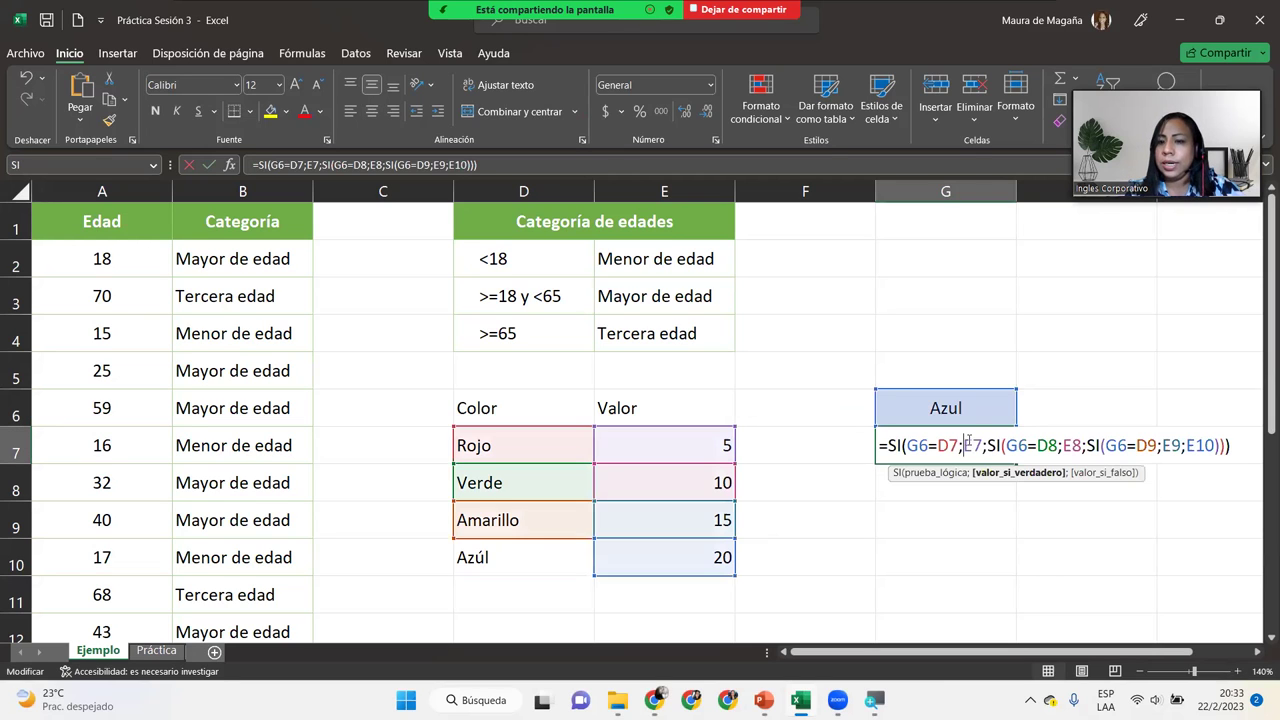
click(1214, 445)
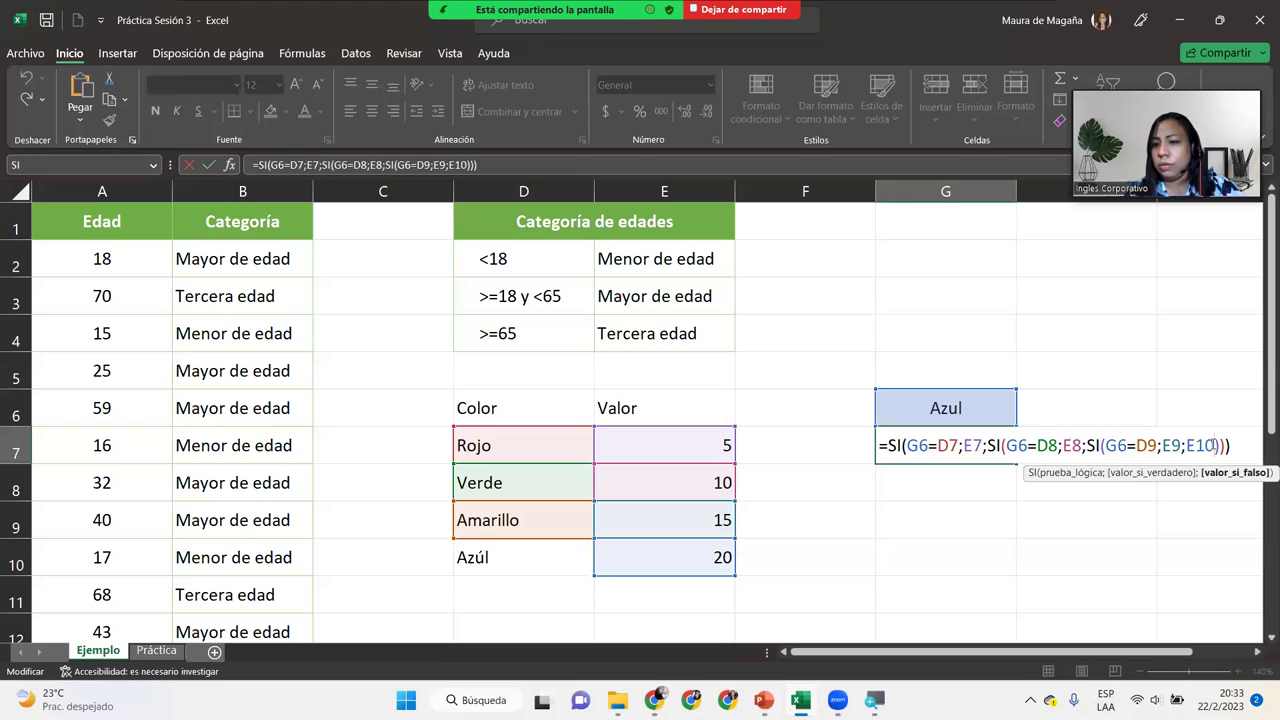
drag(1132, 654, 1210, 652)
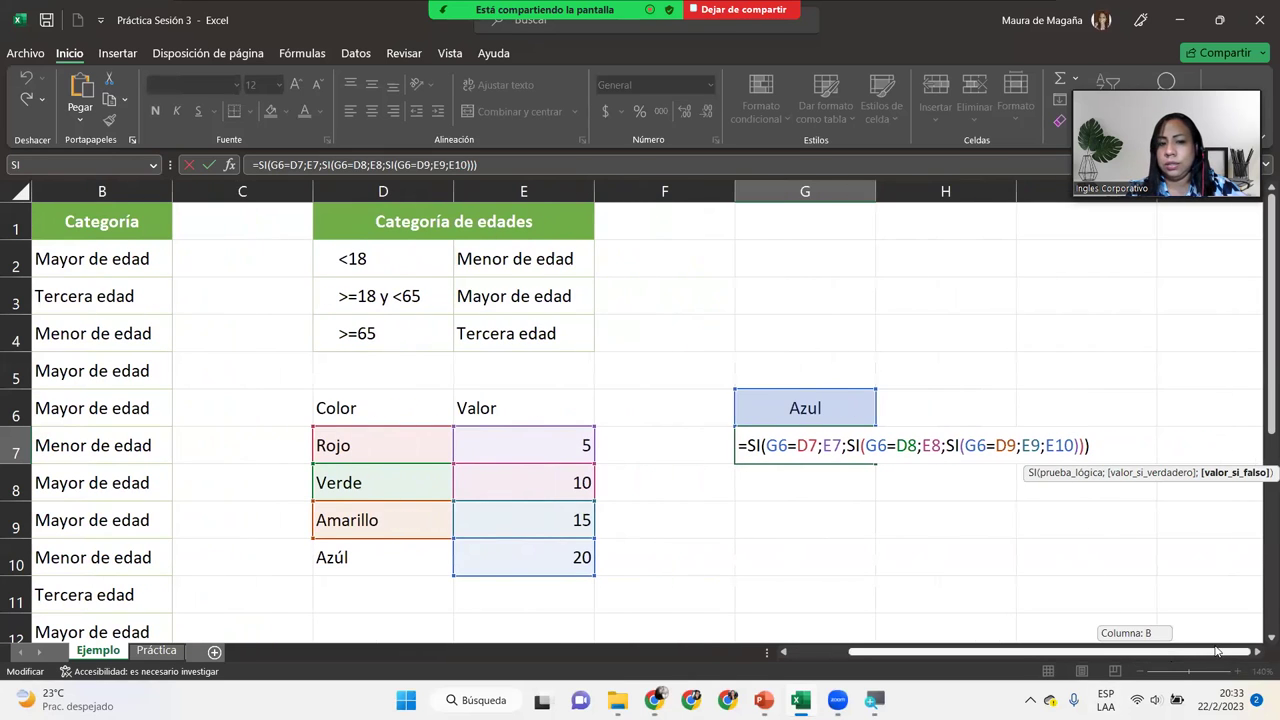
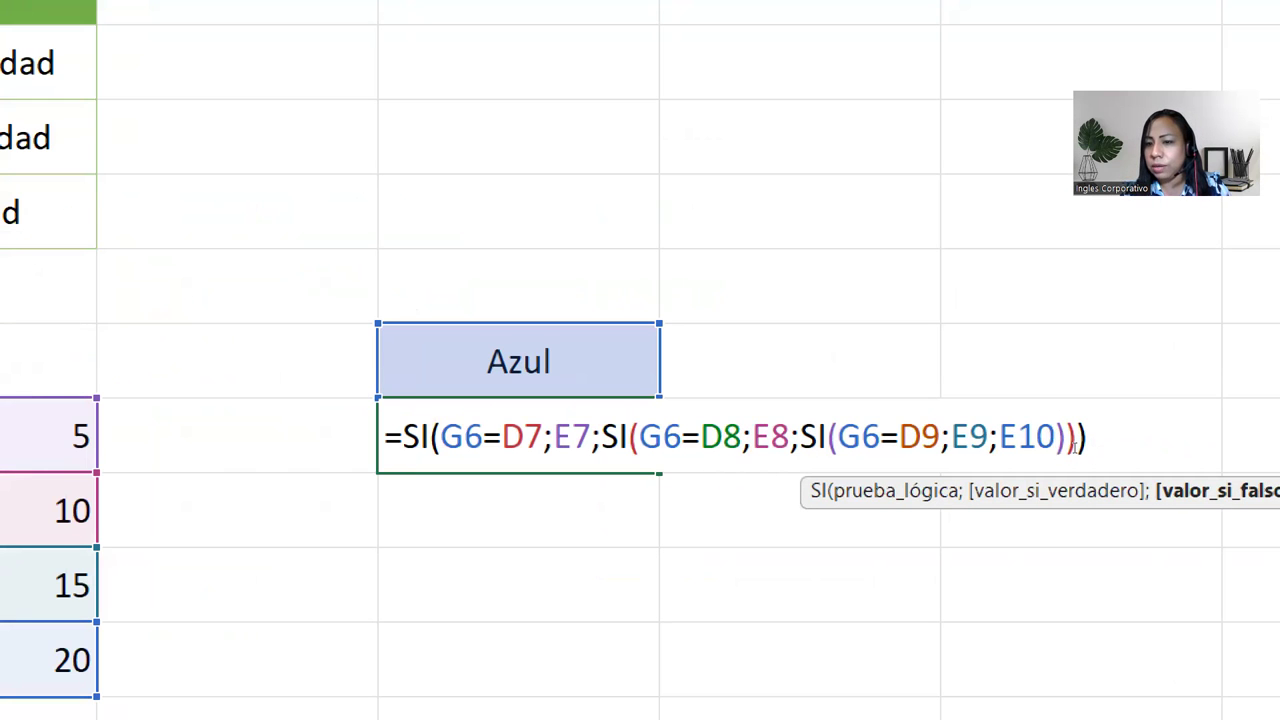
Step: Replace the E10 fallback with a G6=D10 condition returning E10, and 0 otherwise
key(Left)
key(Delete)
key(BackSpace)
key(BackSpace)
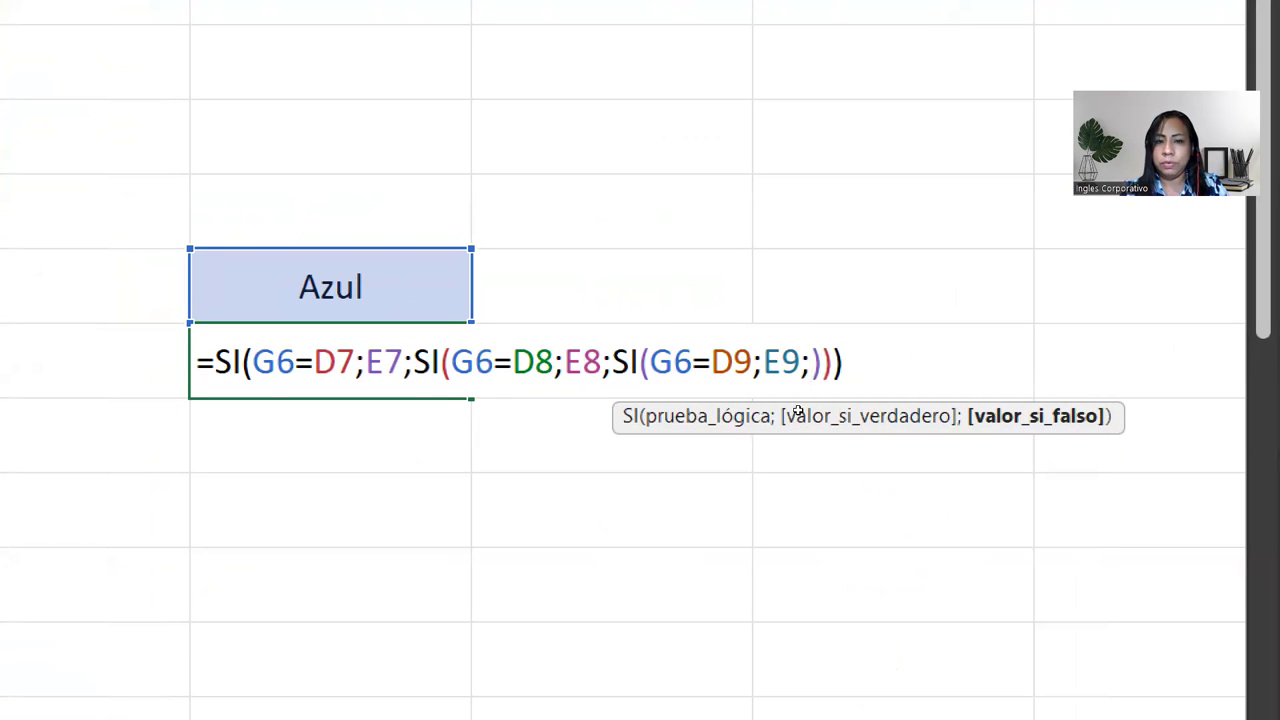
key(Up)
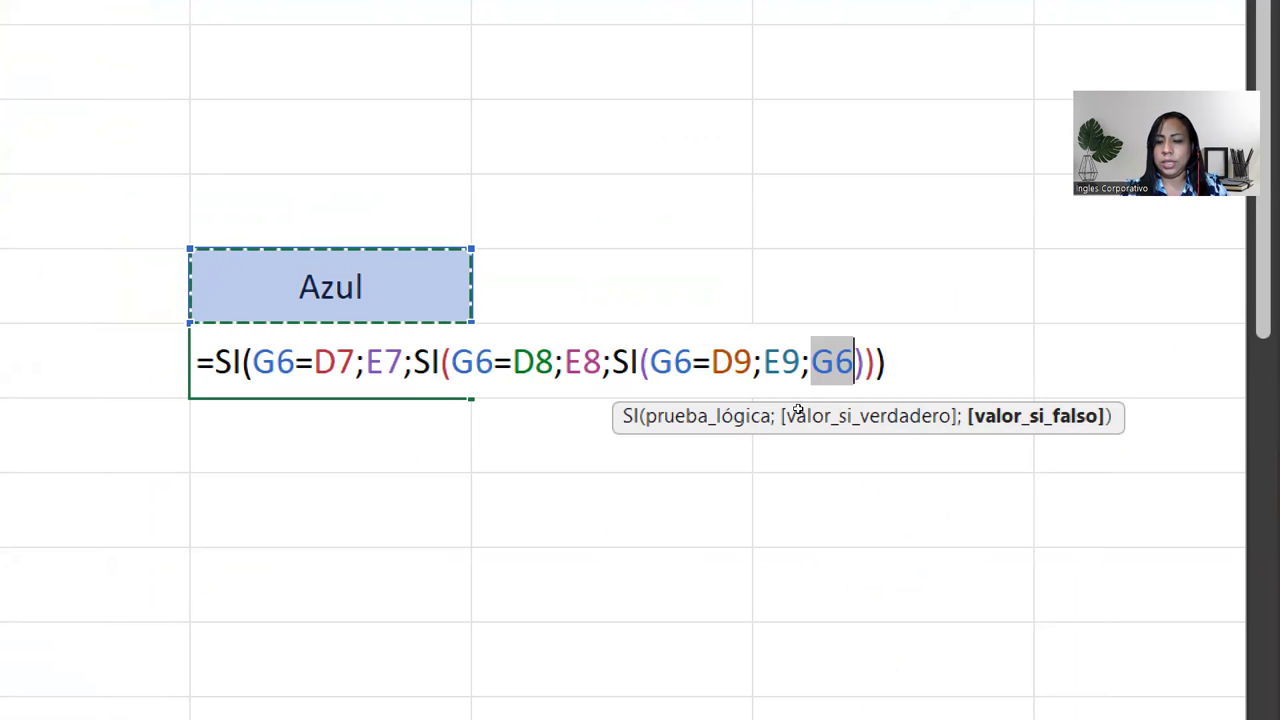
text(=)
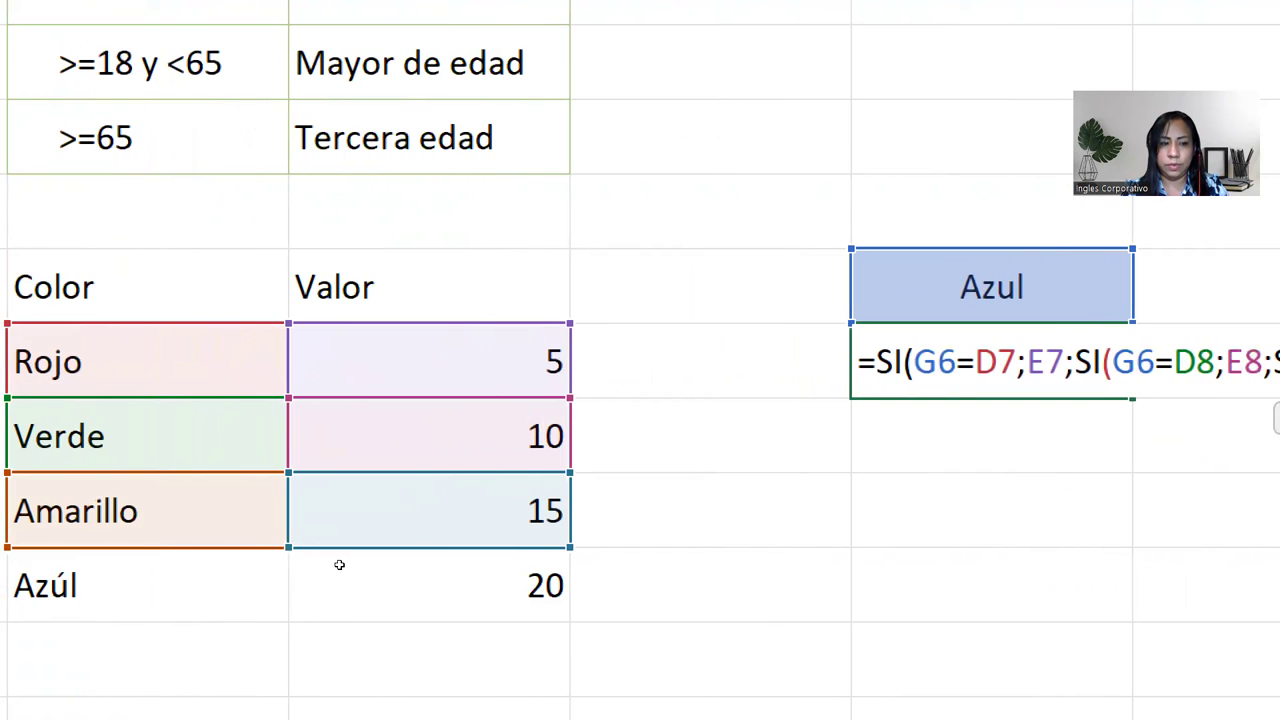
key(Left)
key(Left)
key(Left)
key(Down)
key(Down)
key(Down)
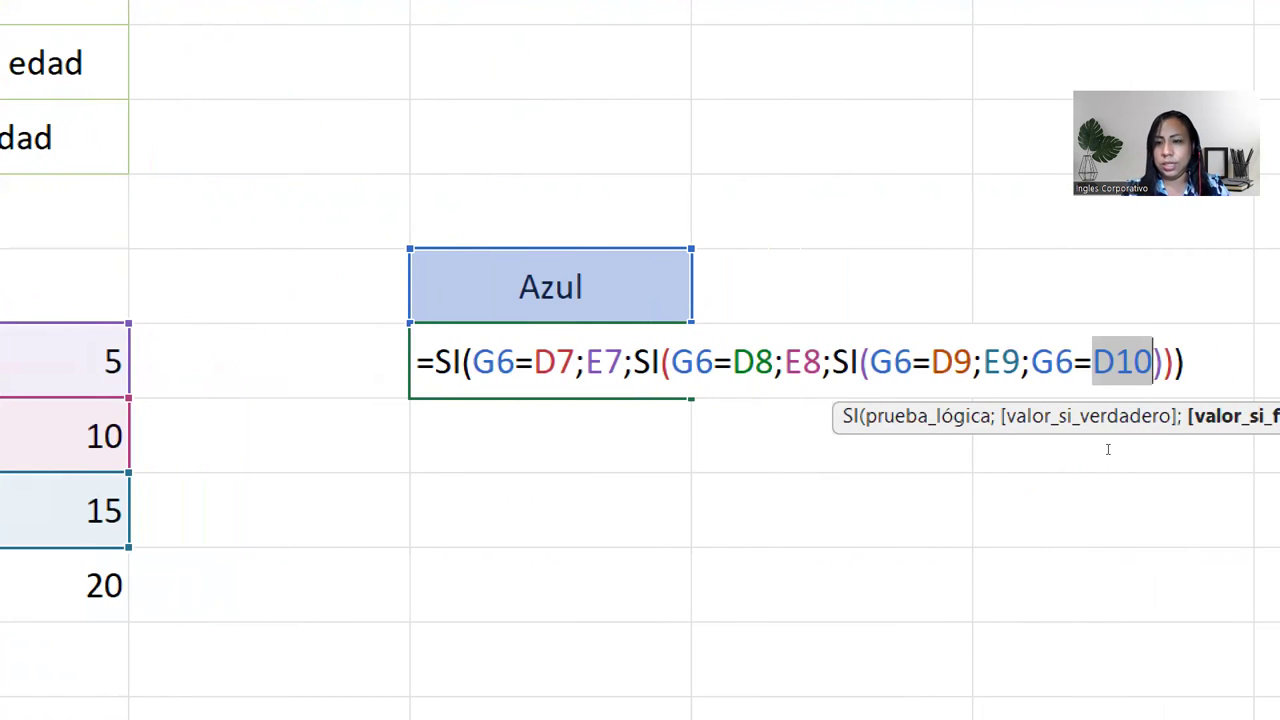
text(;)
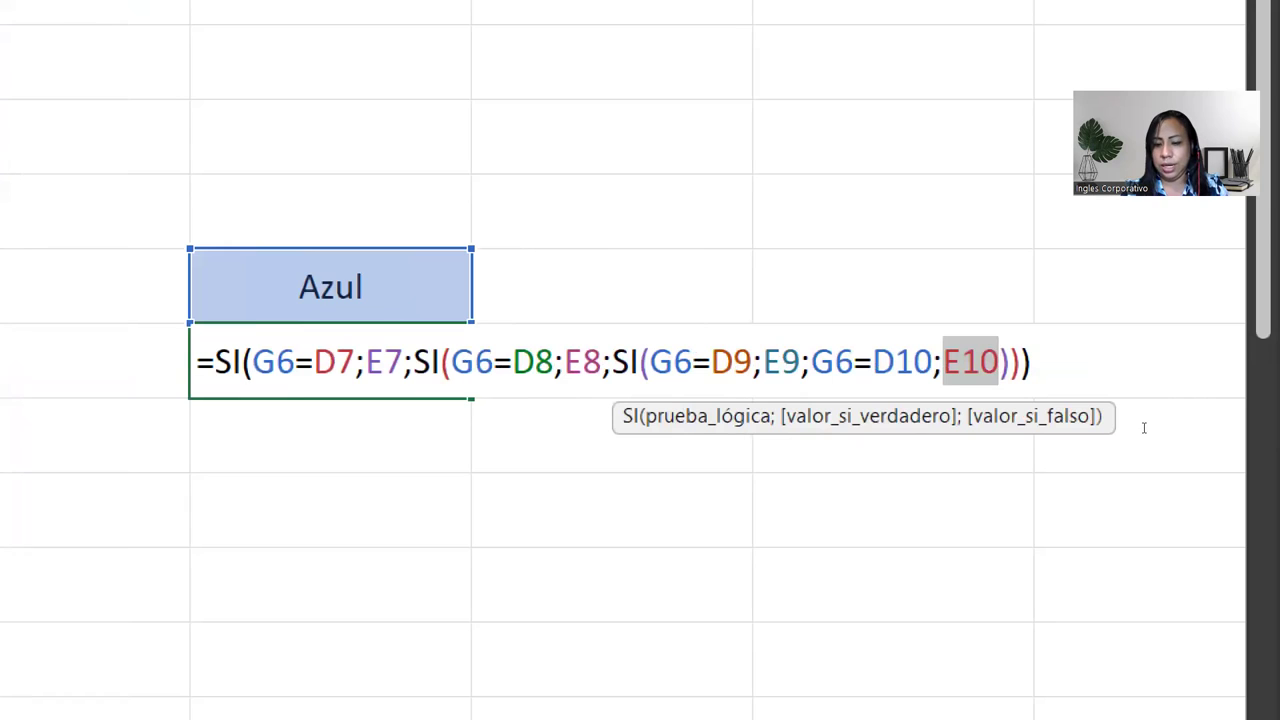
text(;)
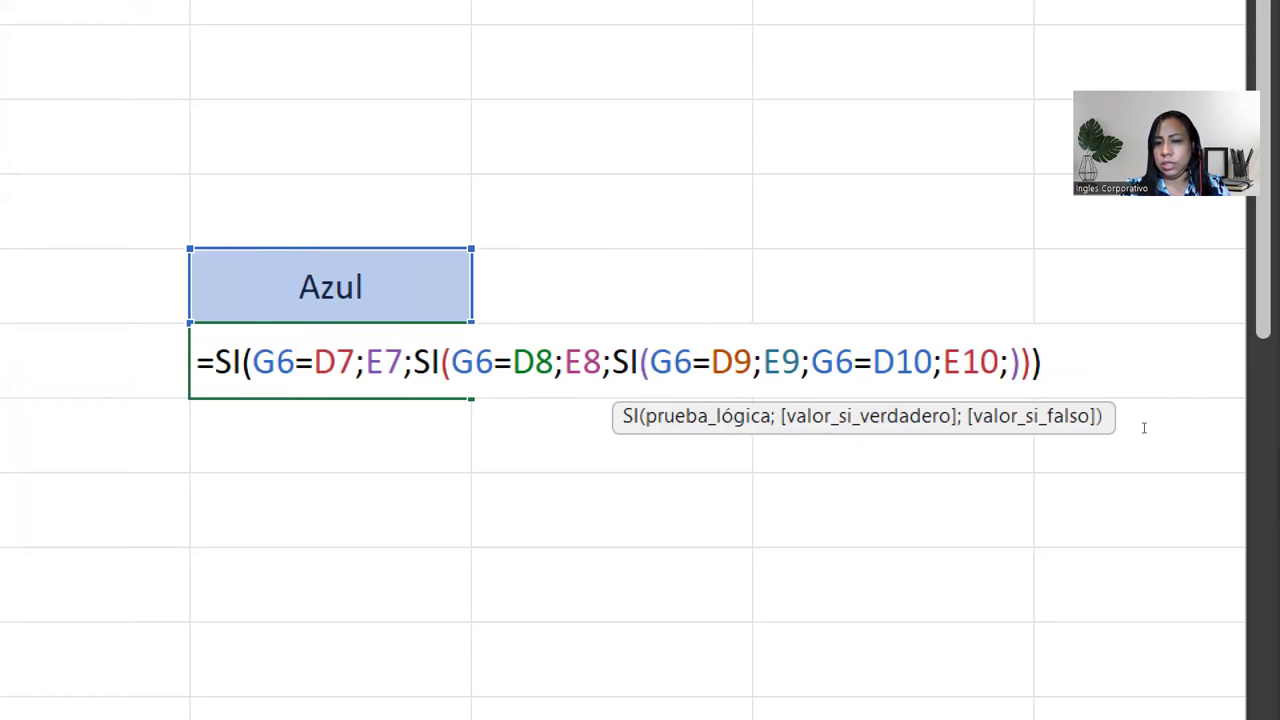
text(0)
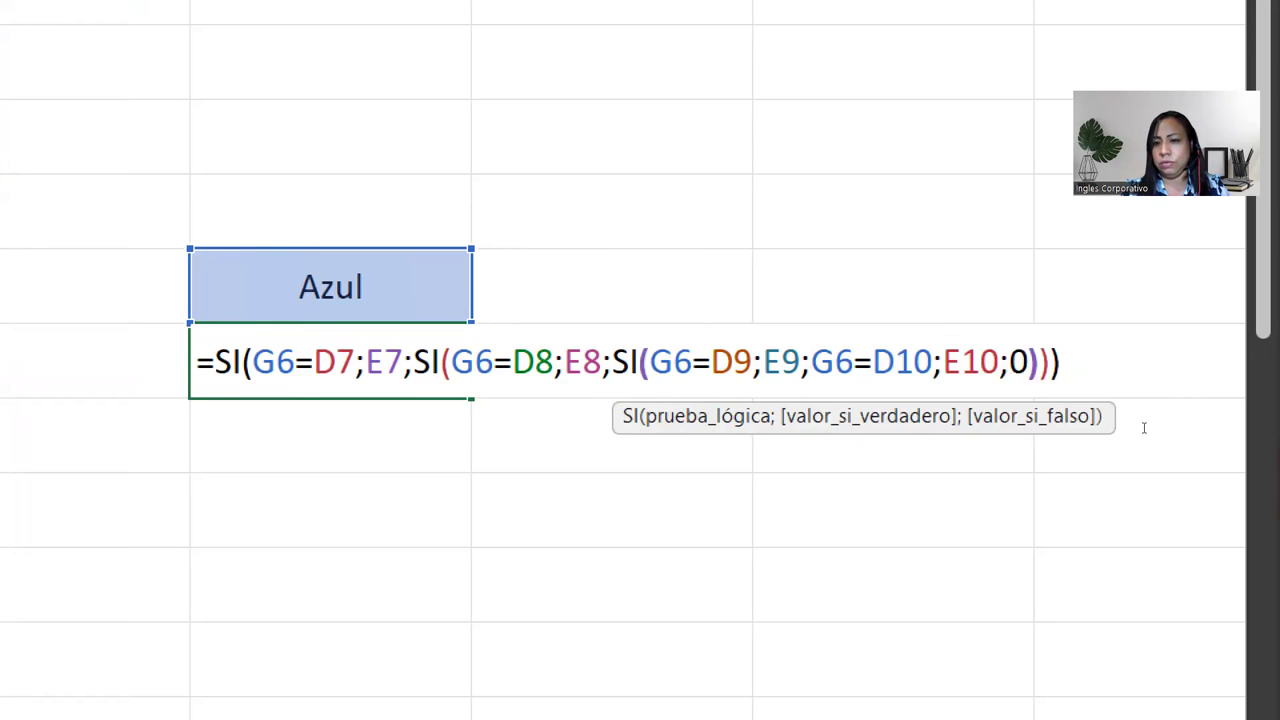
text())
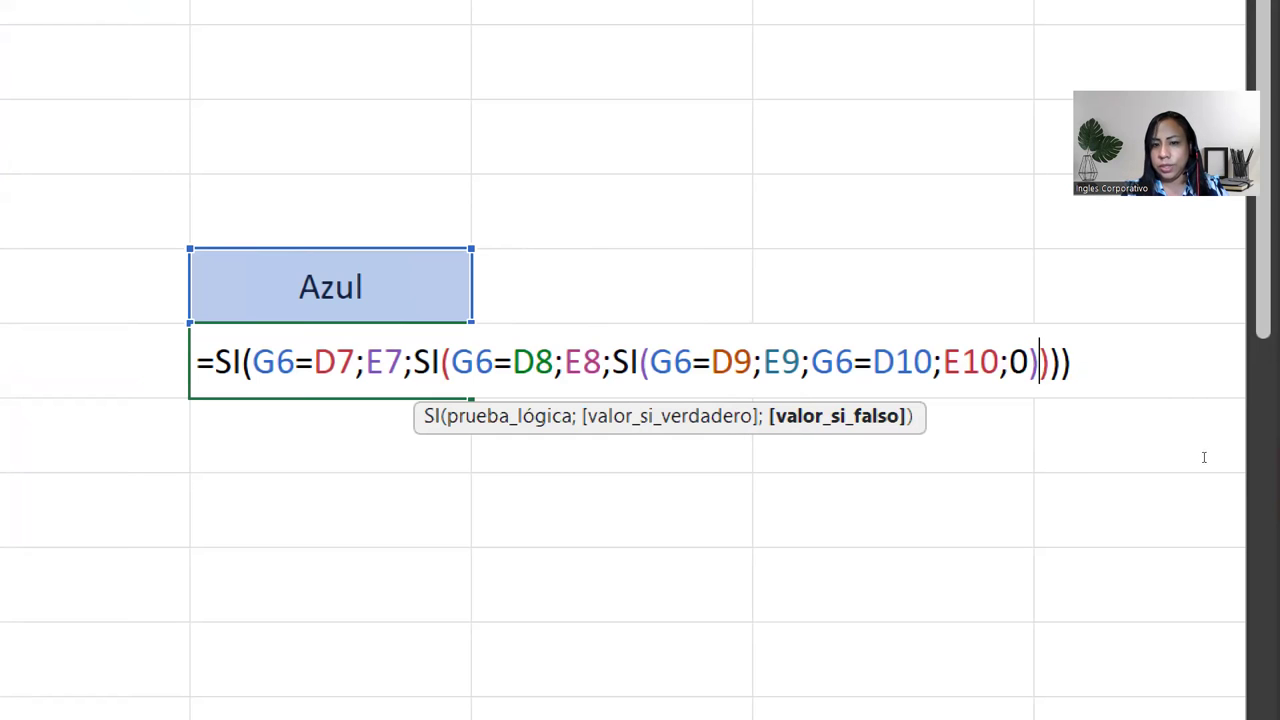
Step: Insert the missing SI( after E9; and balance the four closing parentheses, then commit
key(BackSpace)
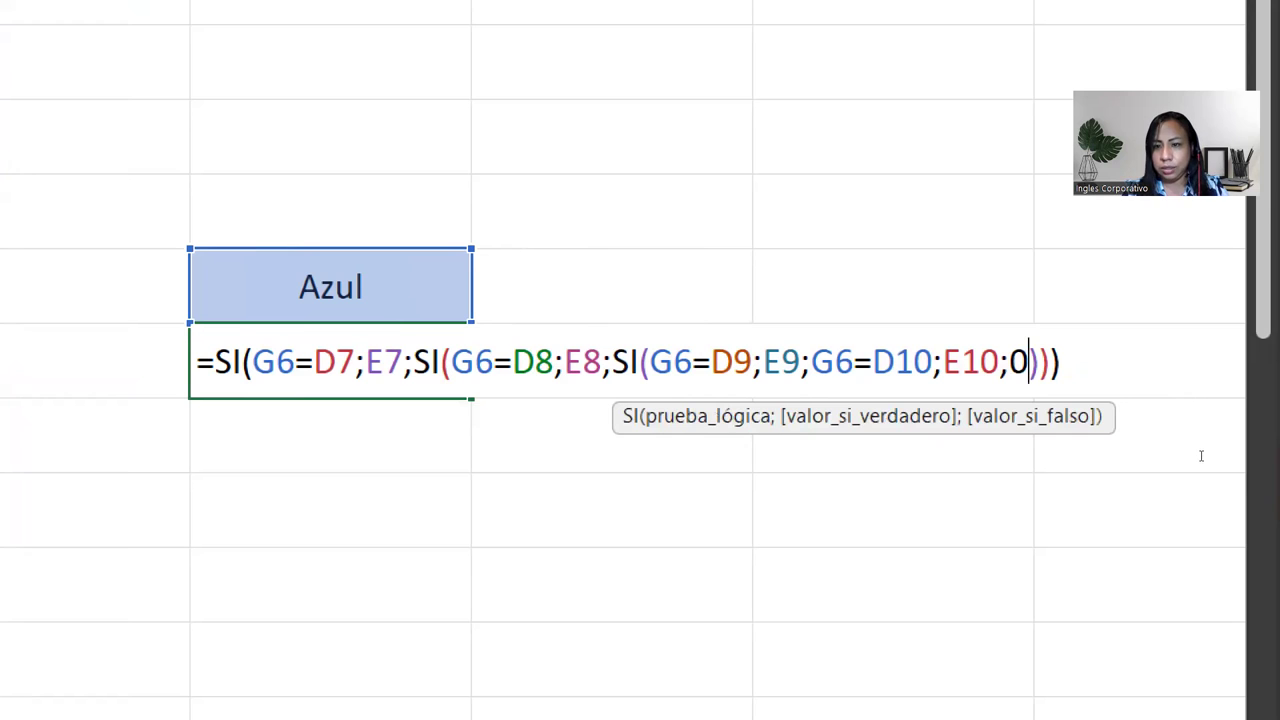
key(Left)
key(Left)
key(Left)
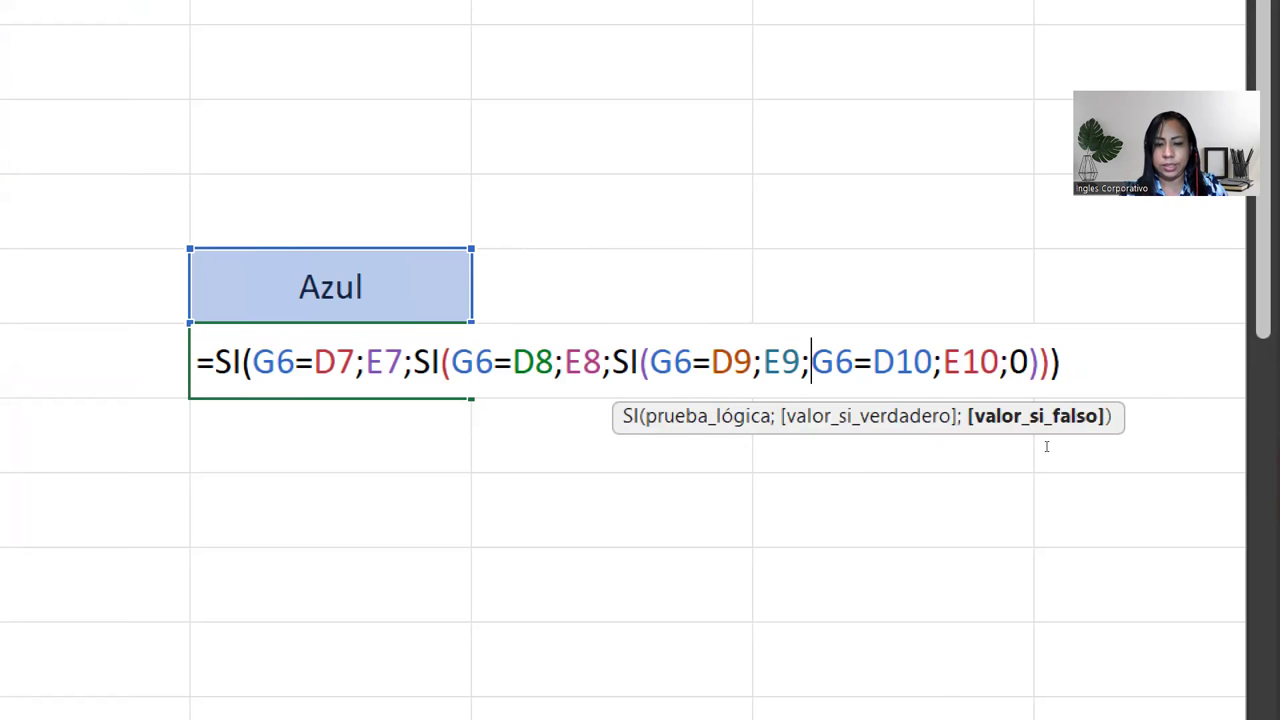
text(SI()
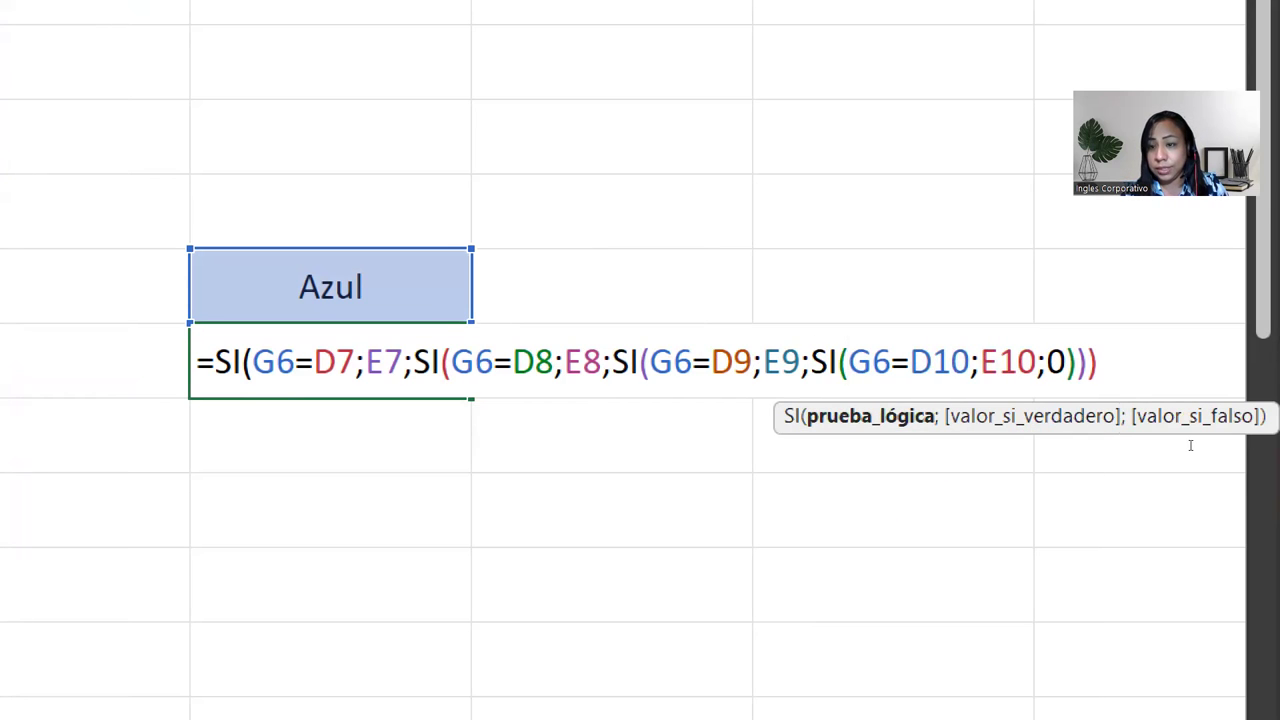
key(End)
text())
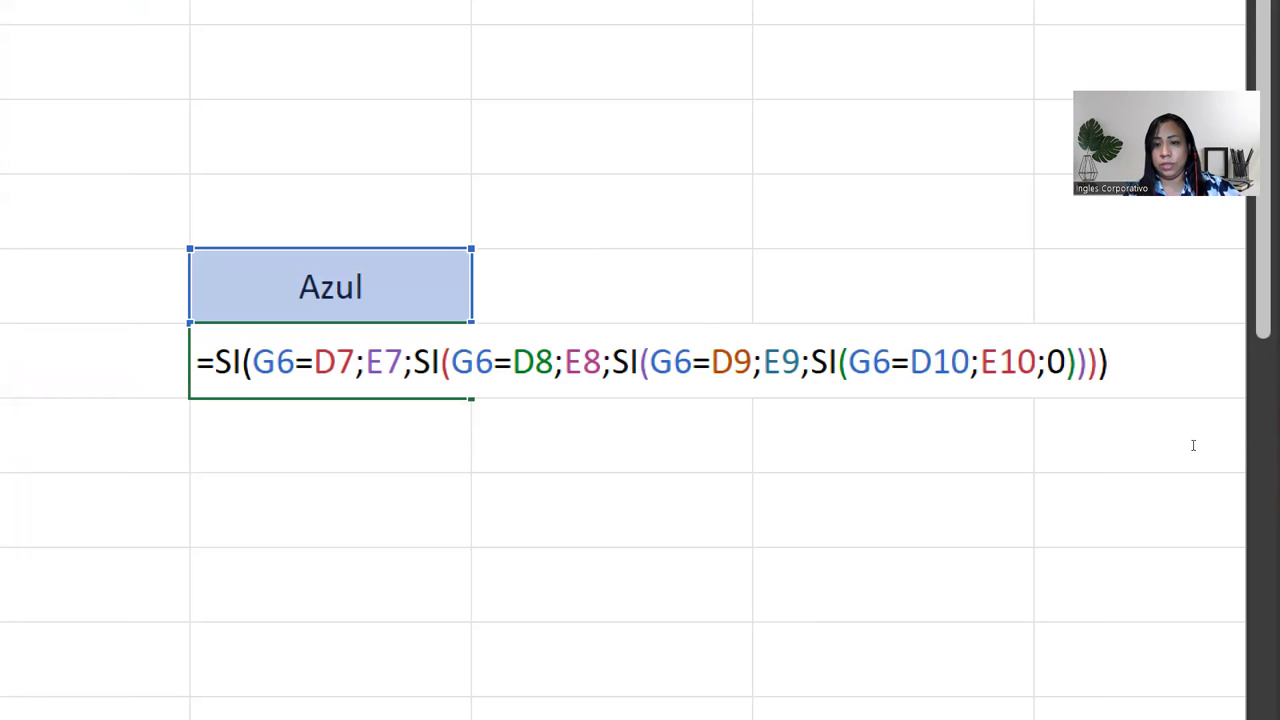
key(Left)
key(Left)
key(Left)
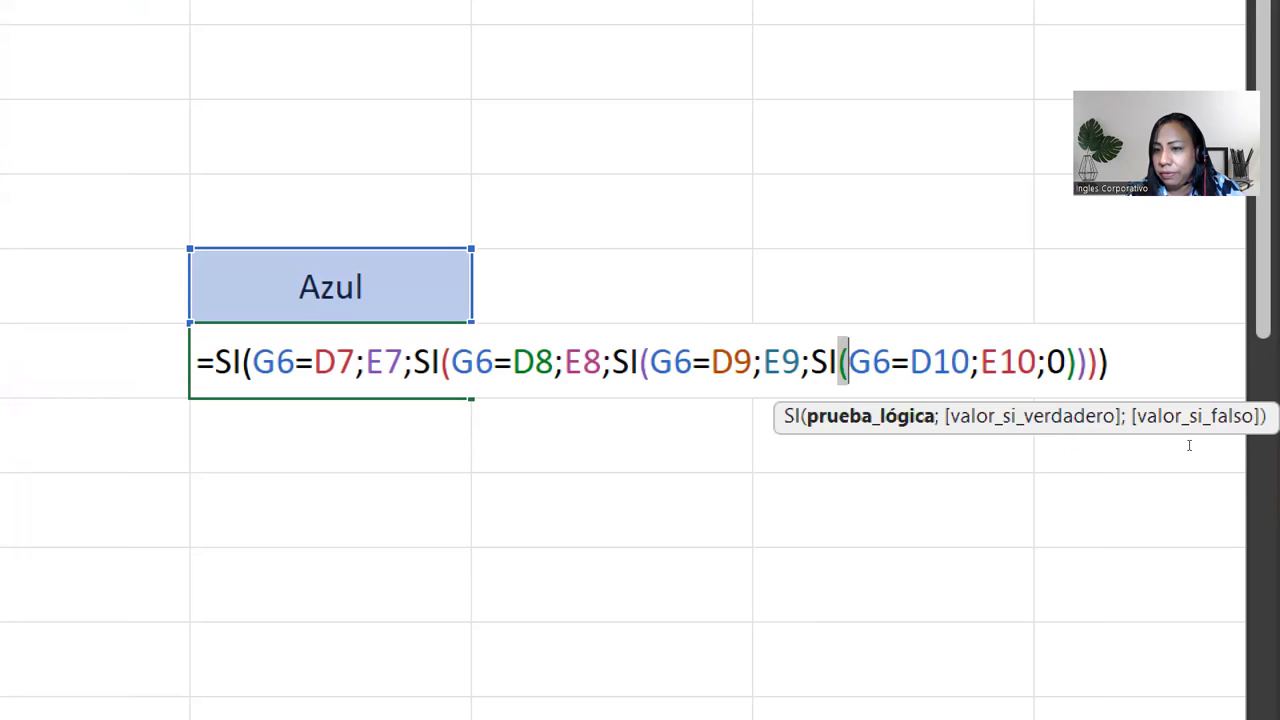
key(Right)
key(Right)
key(Right)
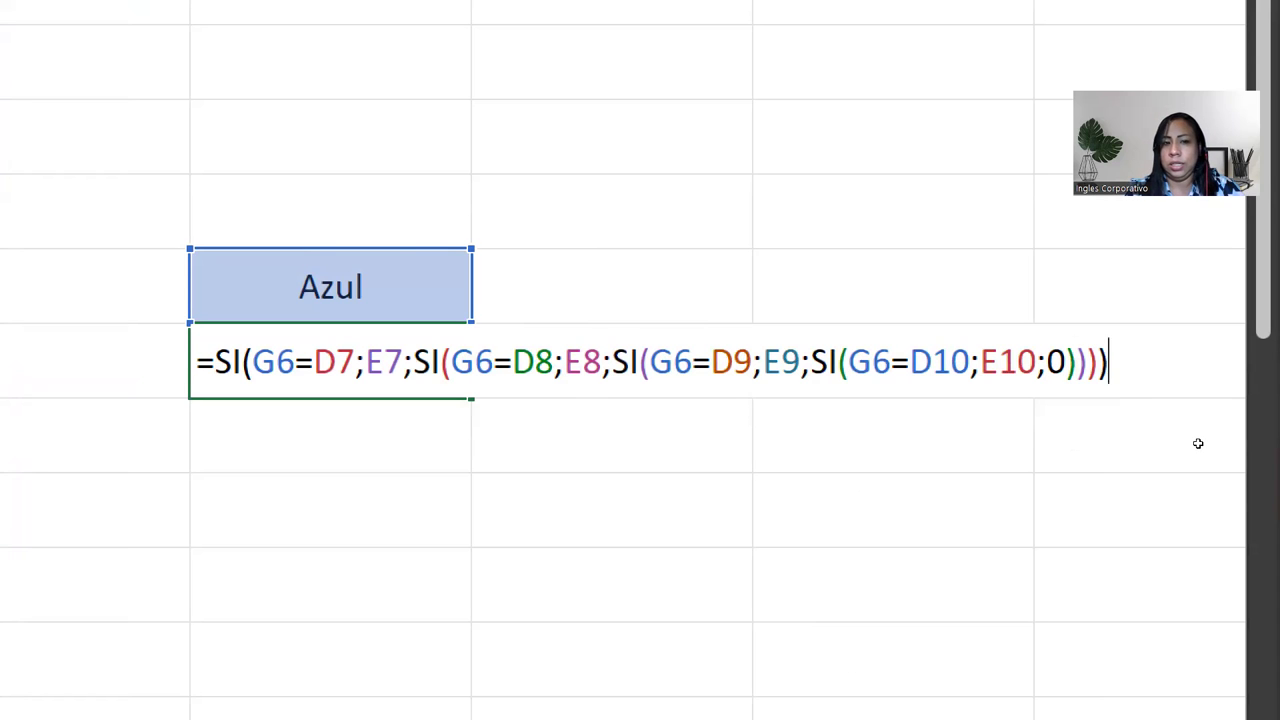
key(Return)
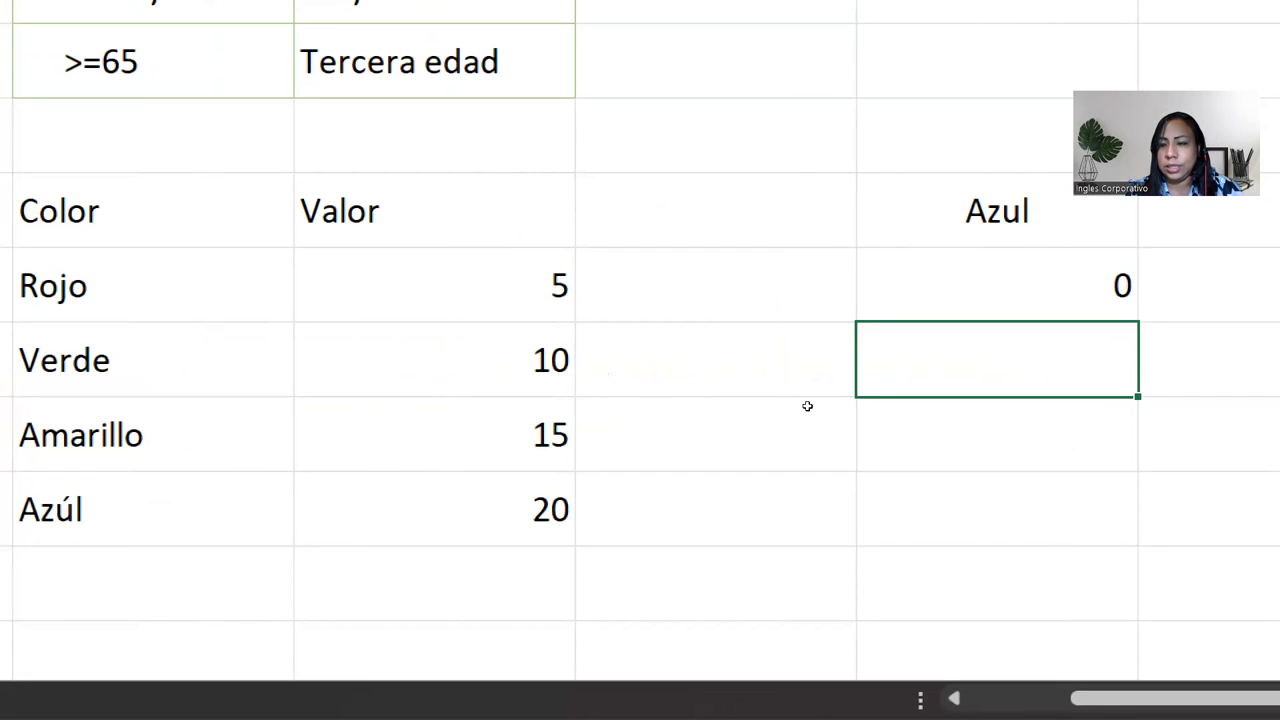
Step: Correct the G6 header from Azul to Azúl
key(Up)
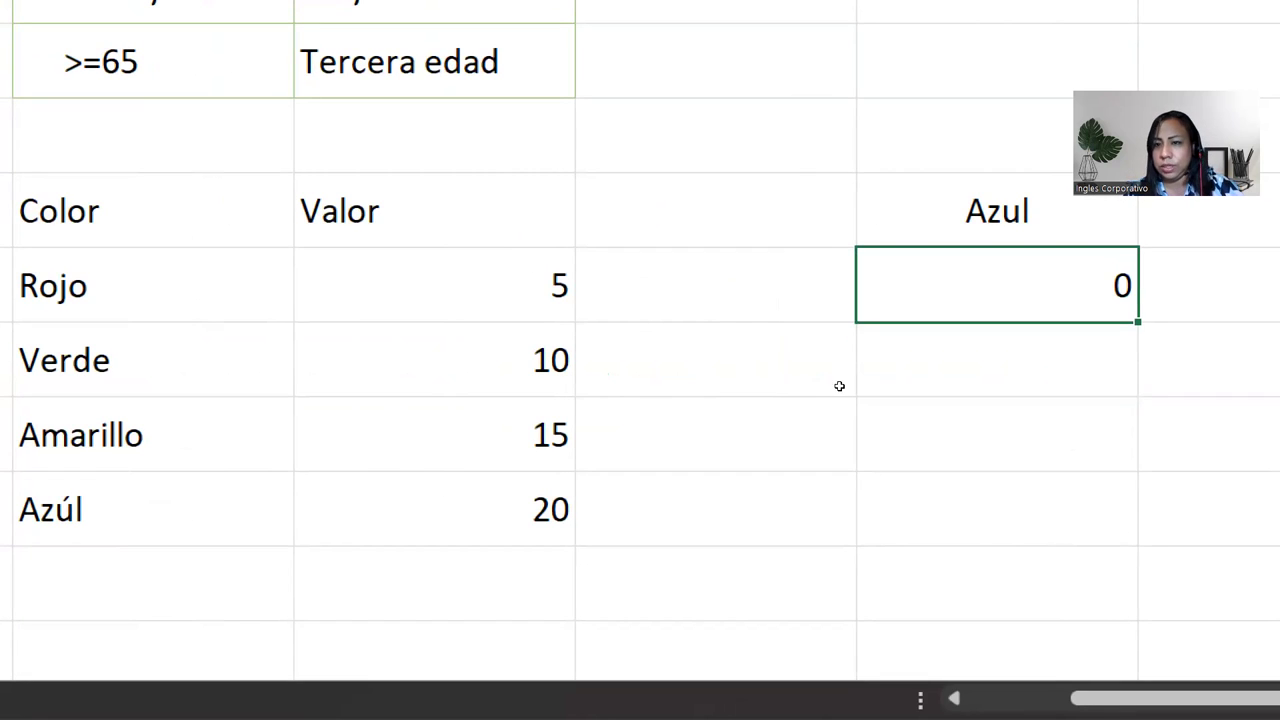
key(Up)
key(F2)
key(Left)
key(BackSpace)
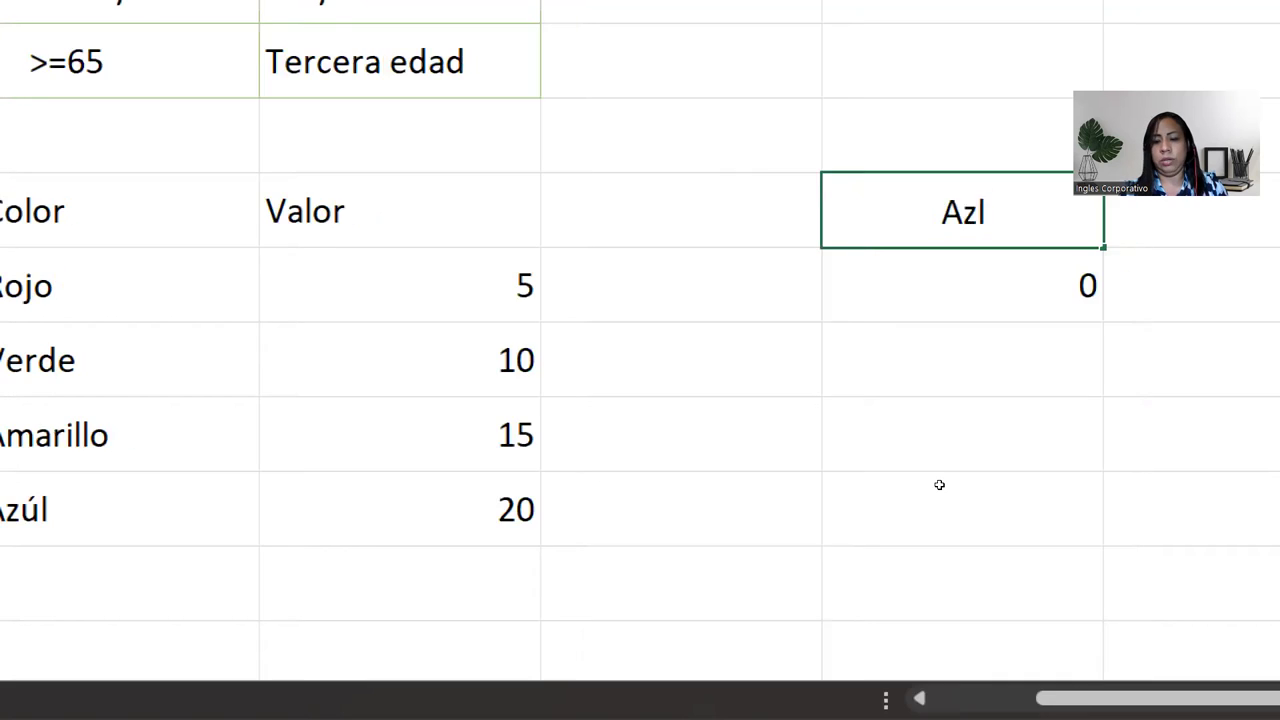
text(ú)
key(Return)
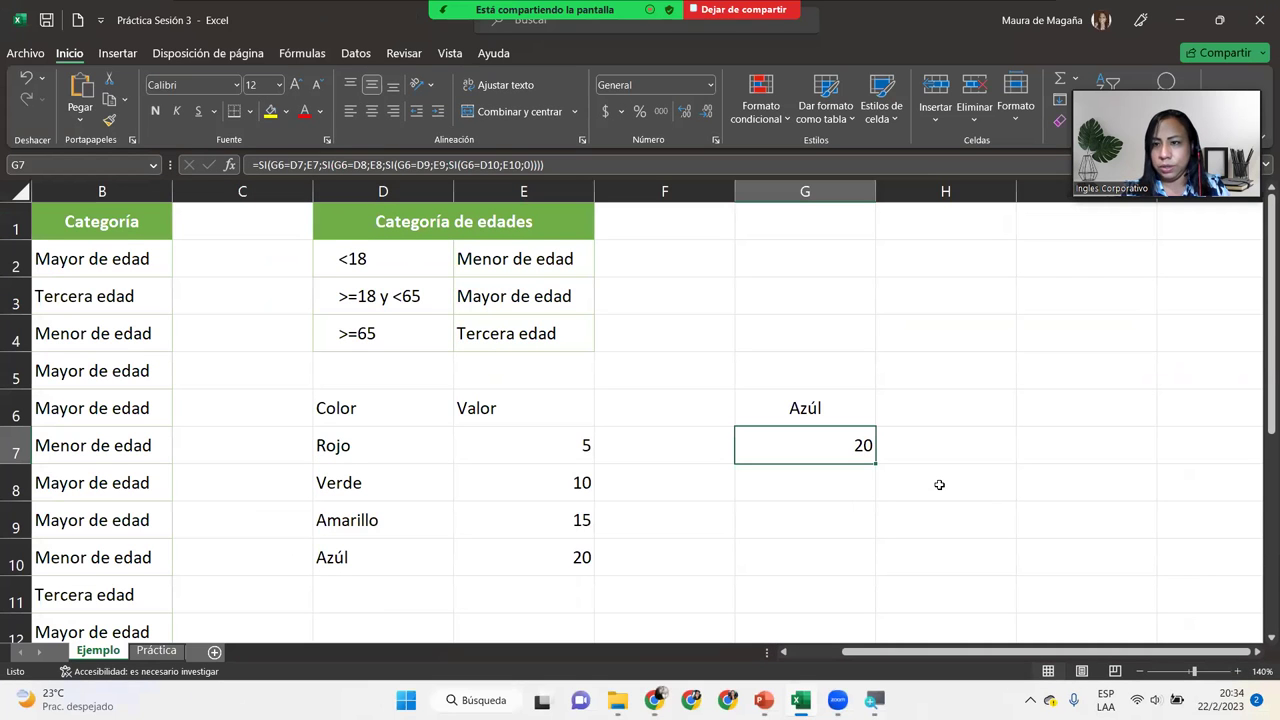
Step: Recommit the G7 formula so it returns 20, then delete it from G7
double_click(807, 437)
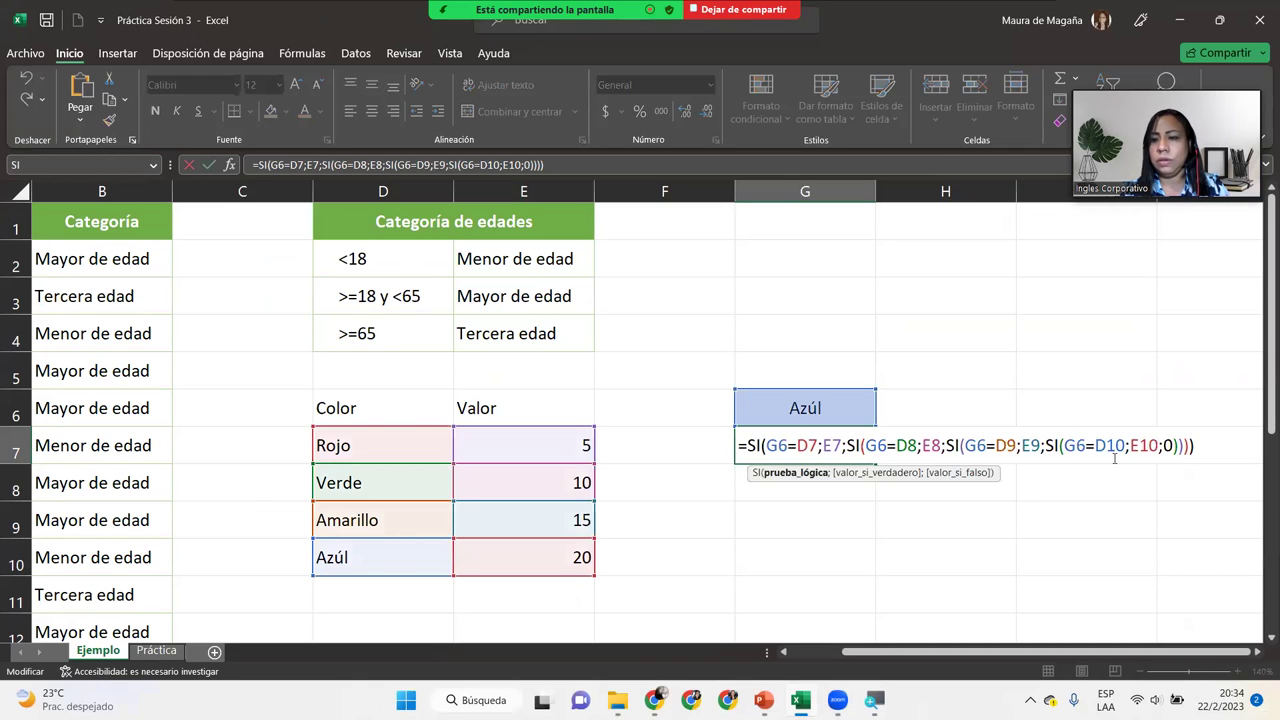
click(1211, 447)
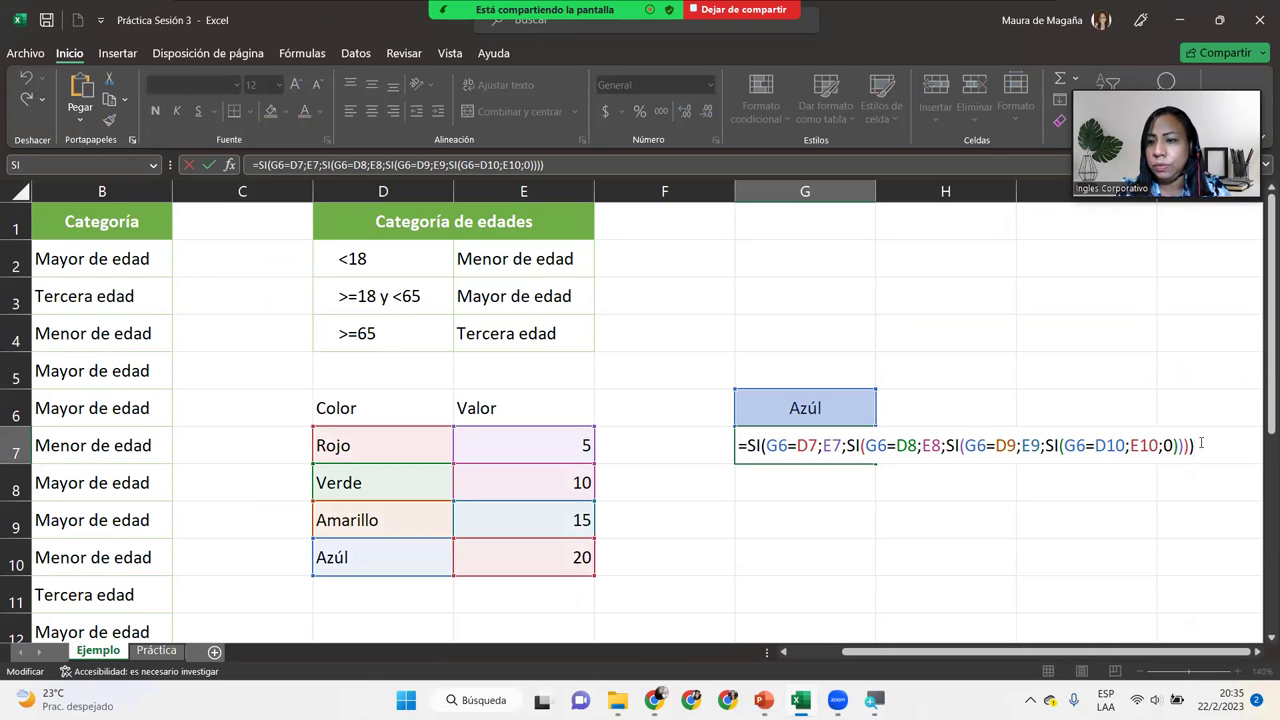
key(Return)
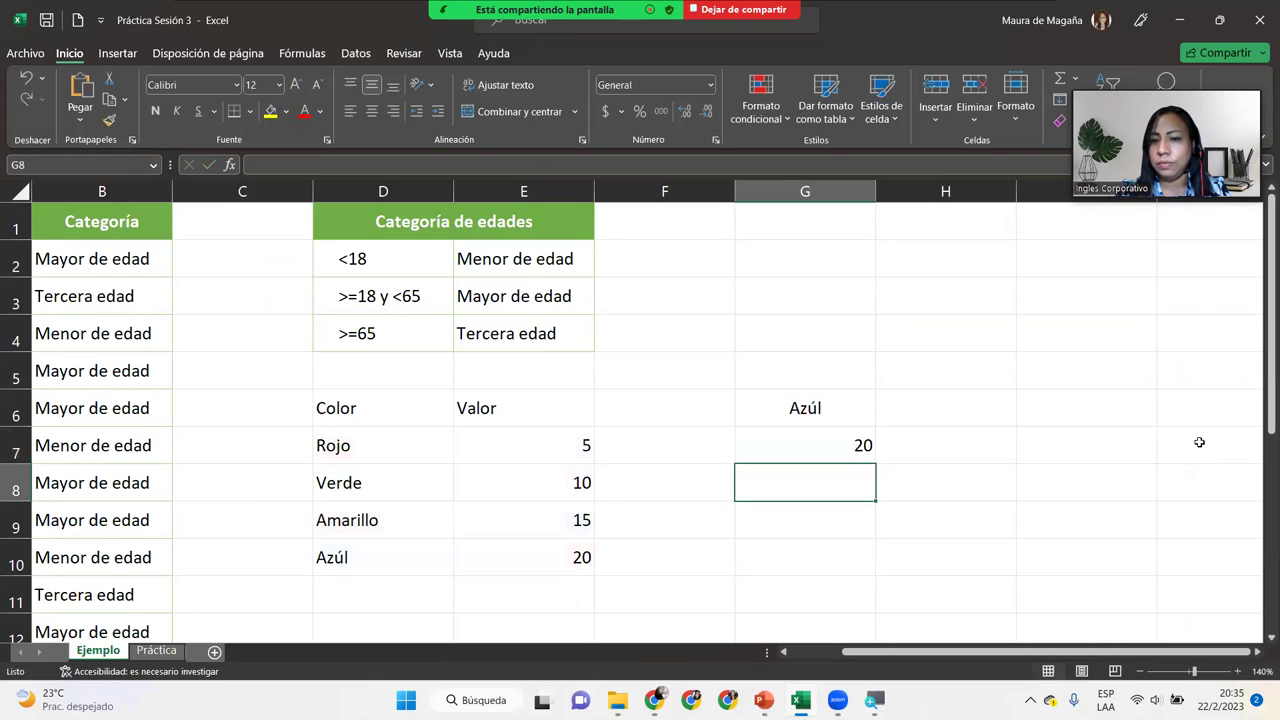
key(Up)
key(Delete)
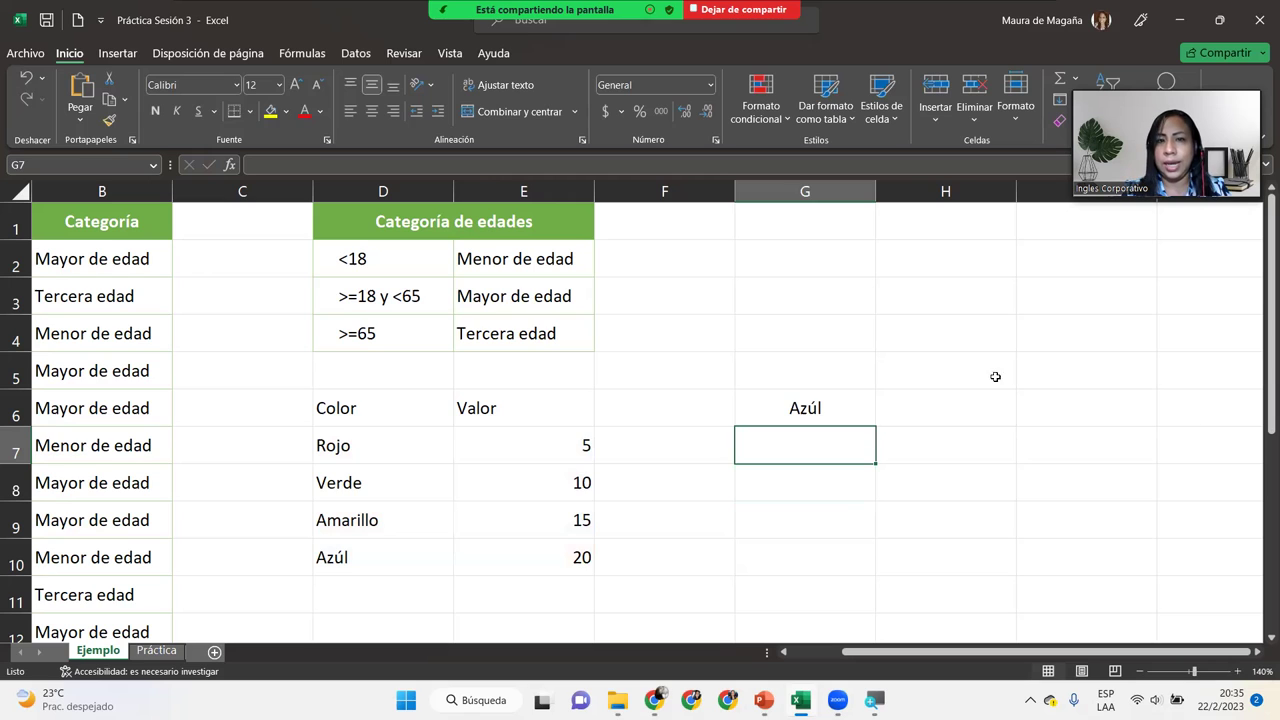
Step: Fill the Color and Valor headers yellow and border every cell of D6:E10
drag(344, 408, 508, 414)
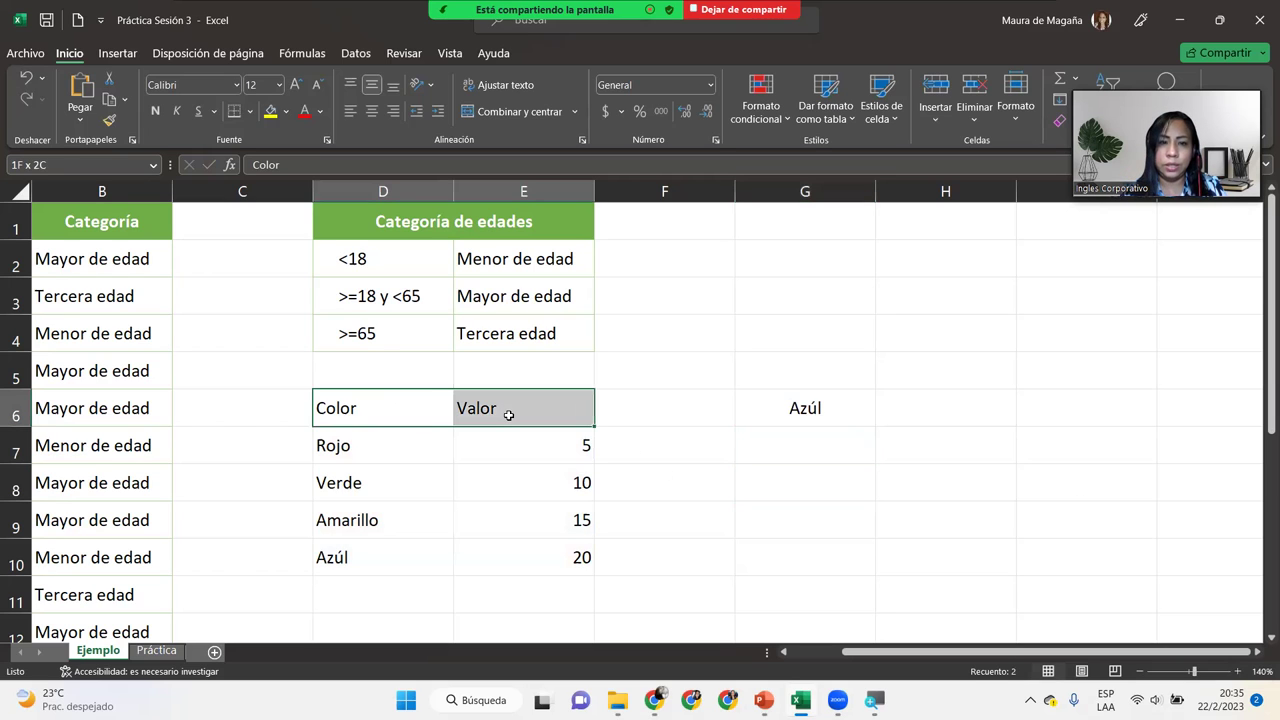
click(270, 113)
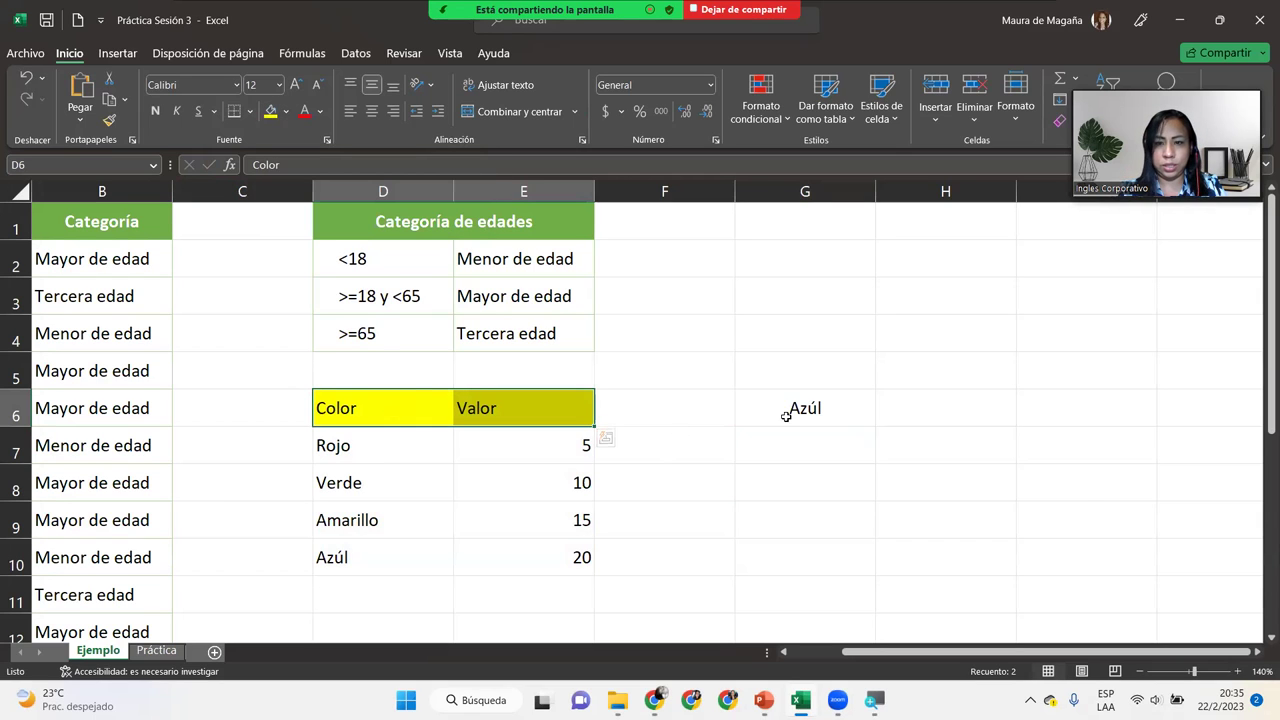
drag(412, 398, 534, 558)
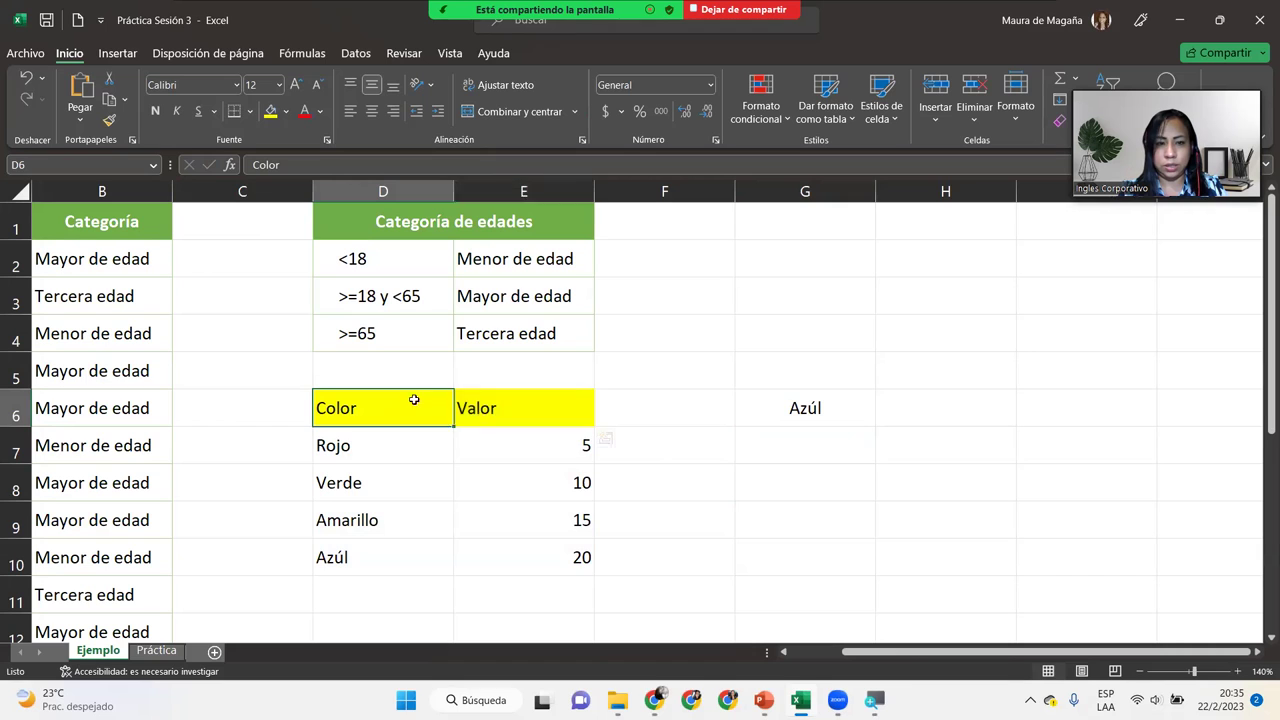
click(249, 112)
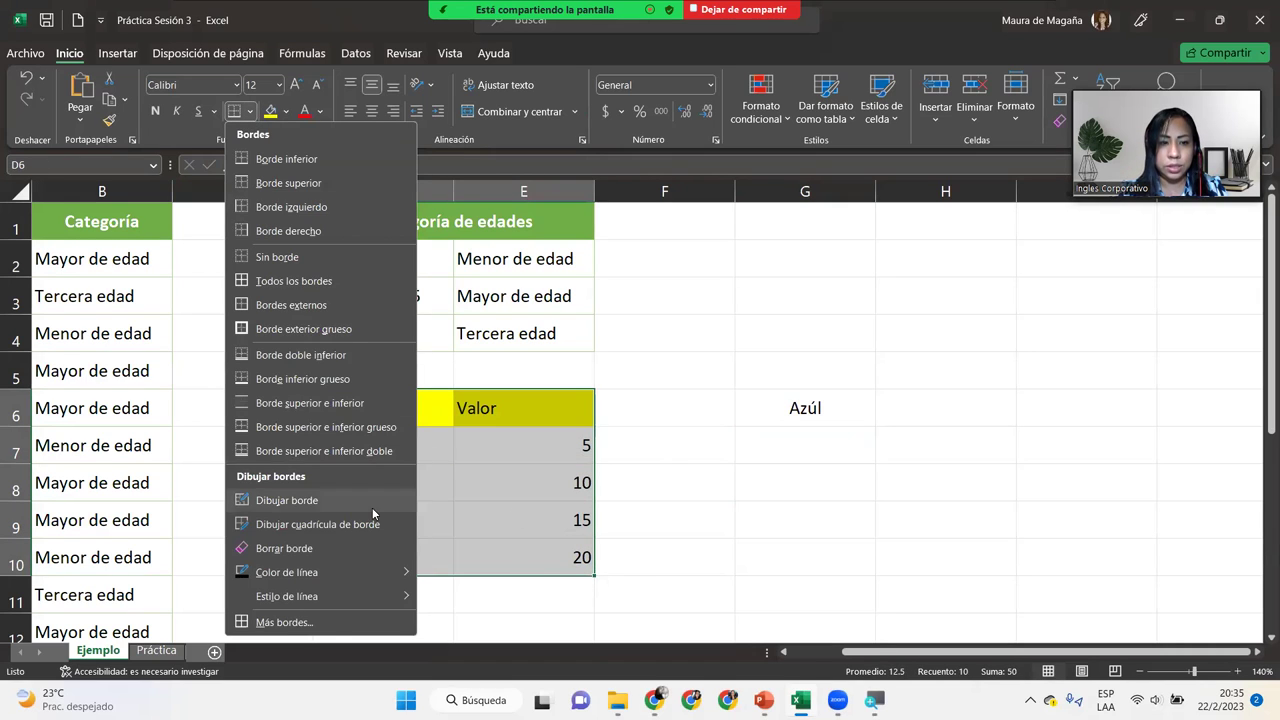
click(320, 281)
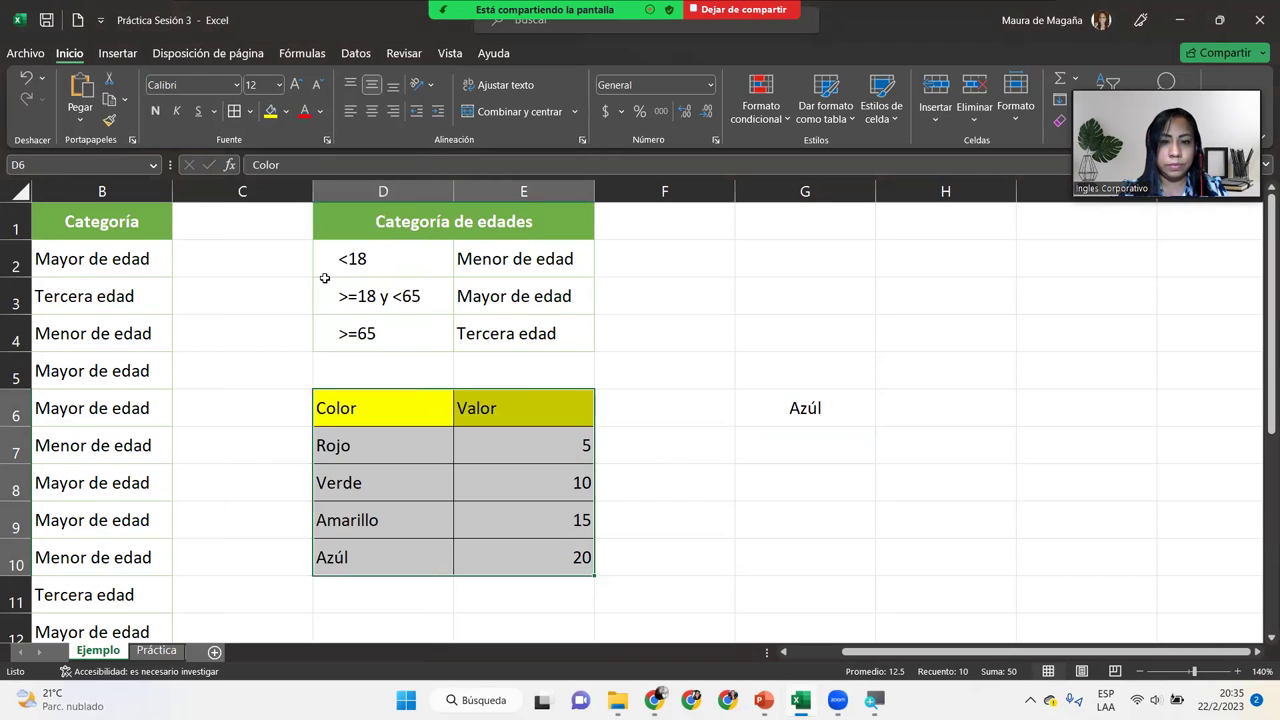
Step: Change the D6:E10 table borders to purple
click(286, 111)
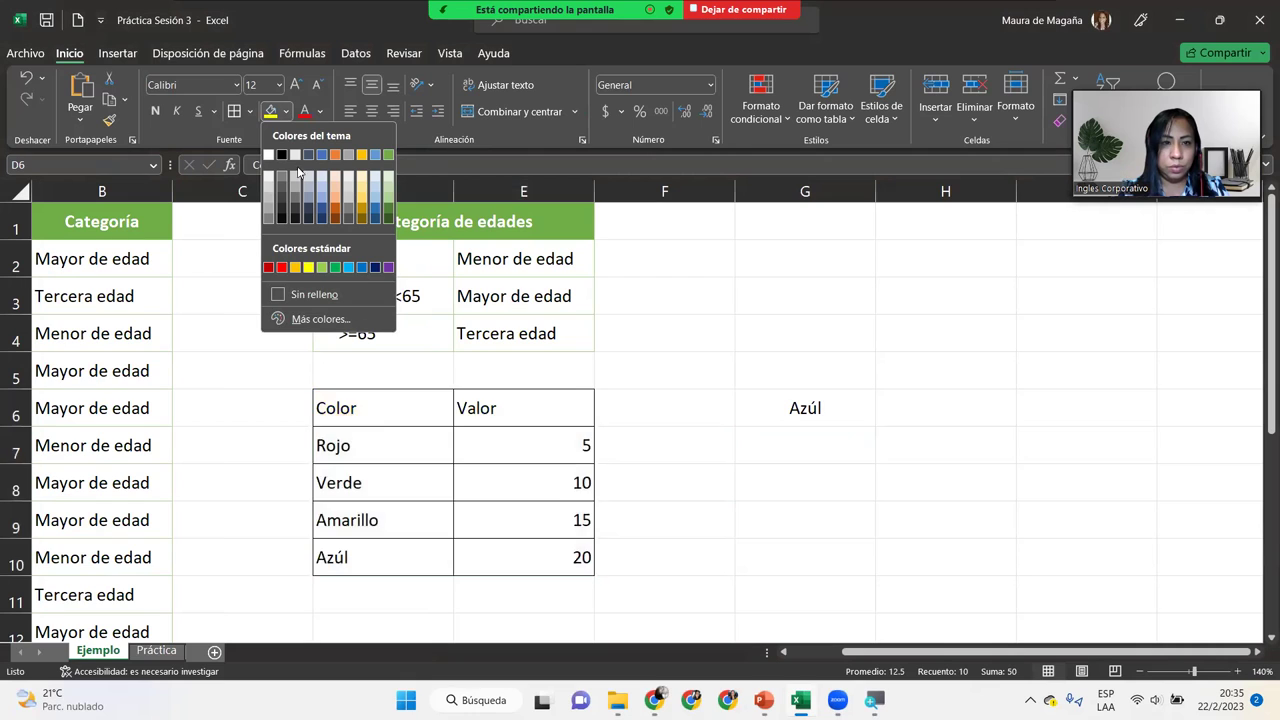
click(252, 112)
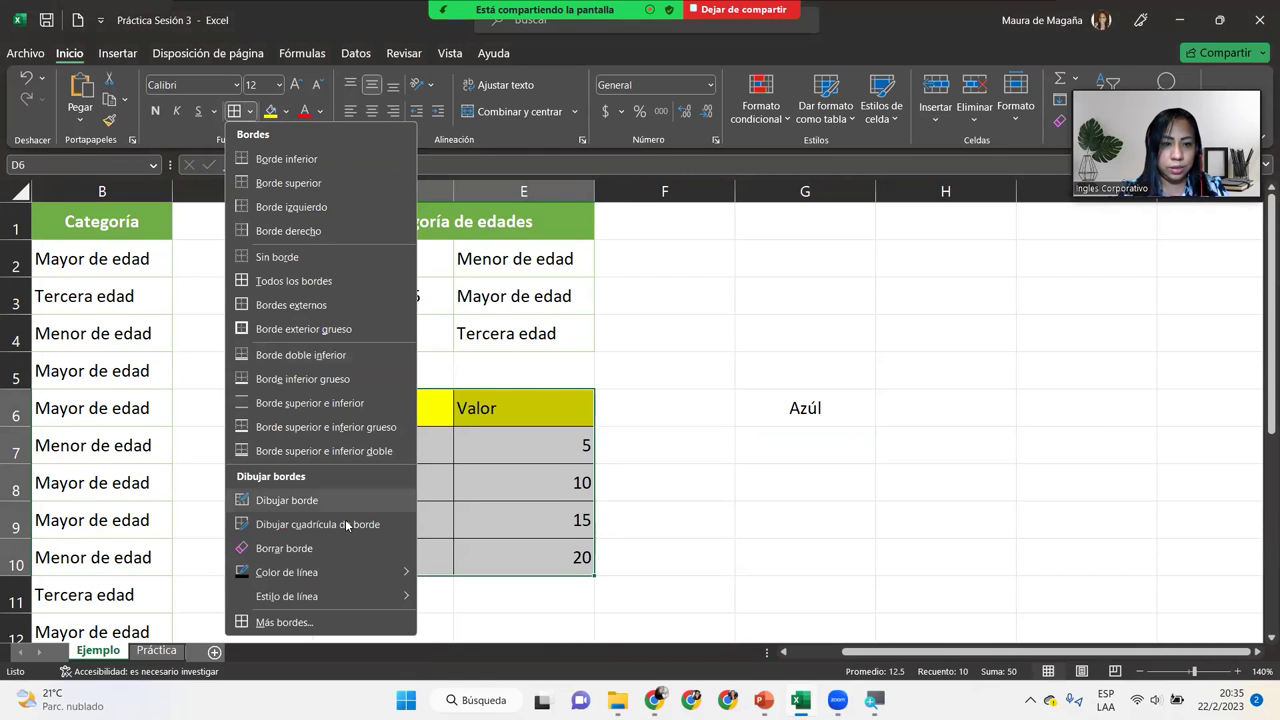
mouse_move(384, 578)
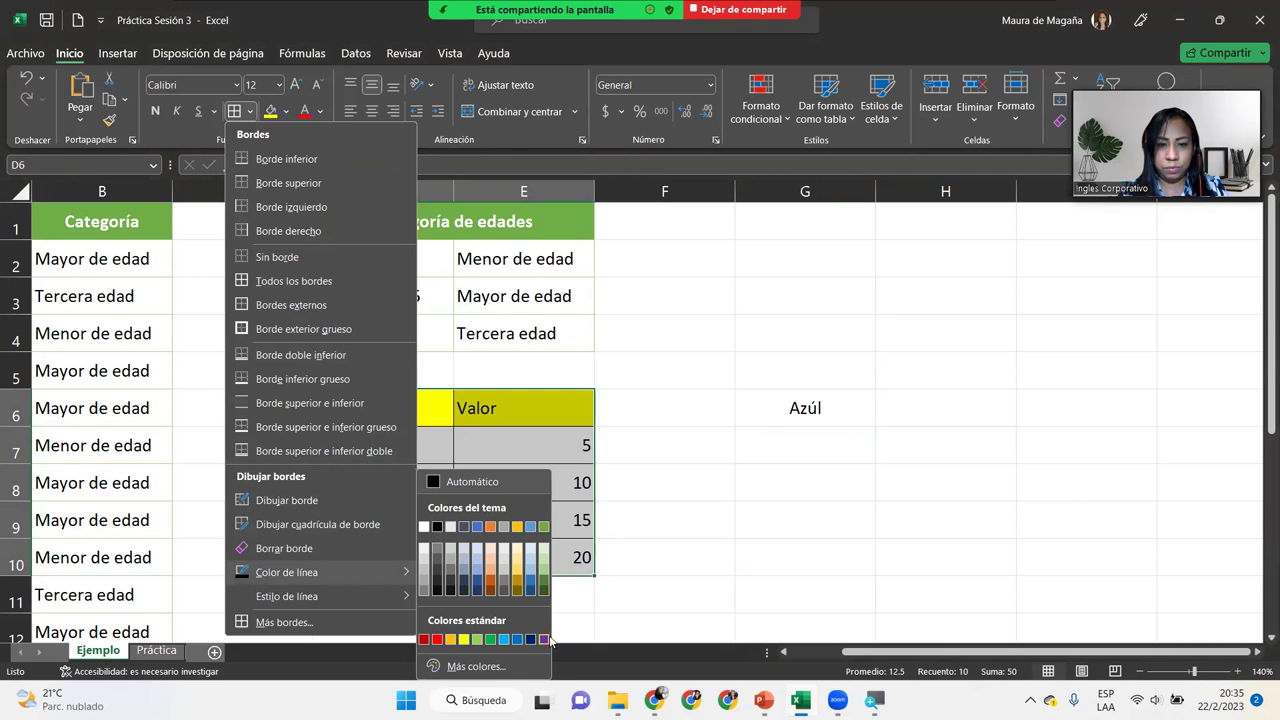
click(542, 640)
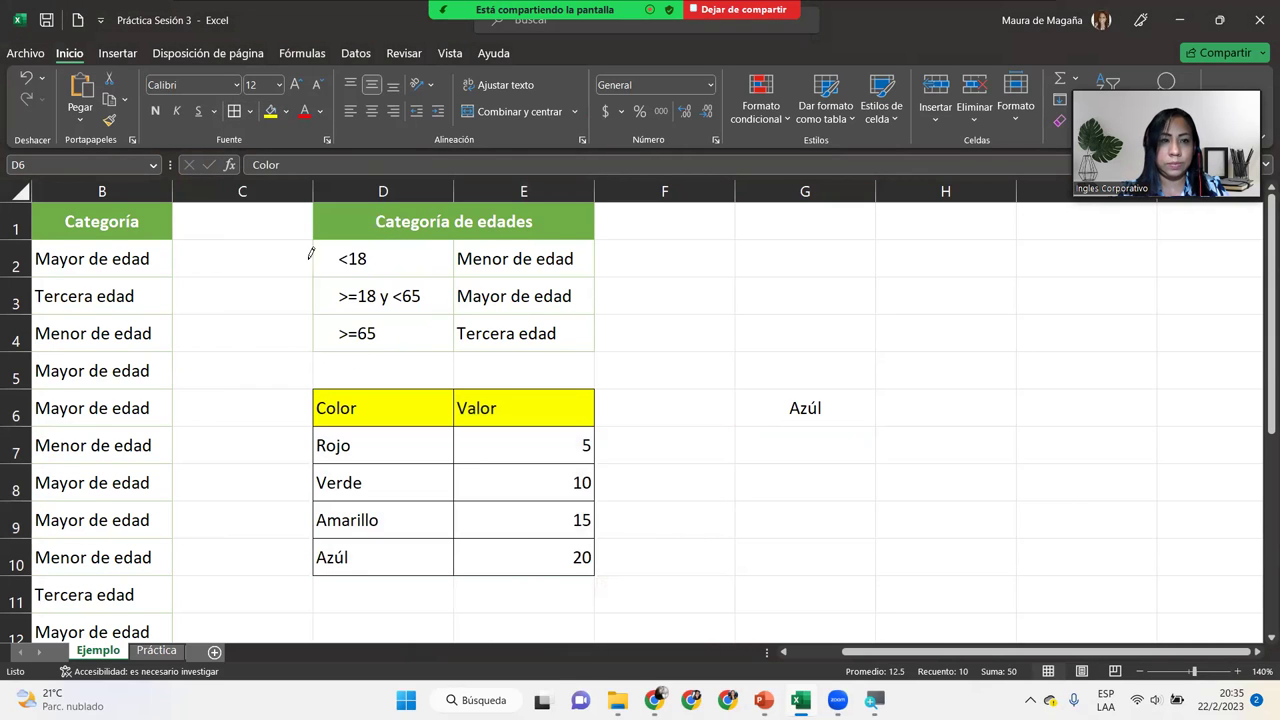
Step: Centre the Valor column cells E6 to E10
click(236, 111)
click(529, 514)
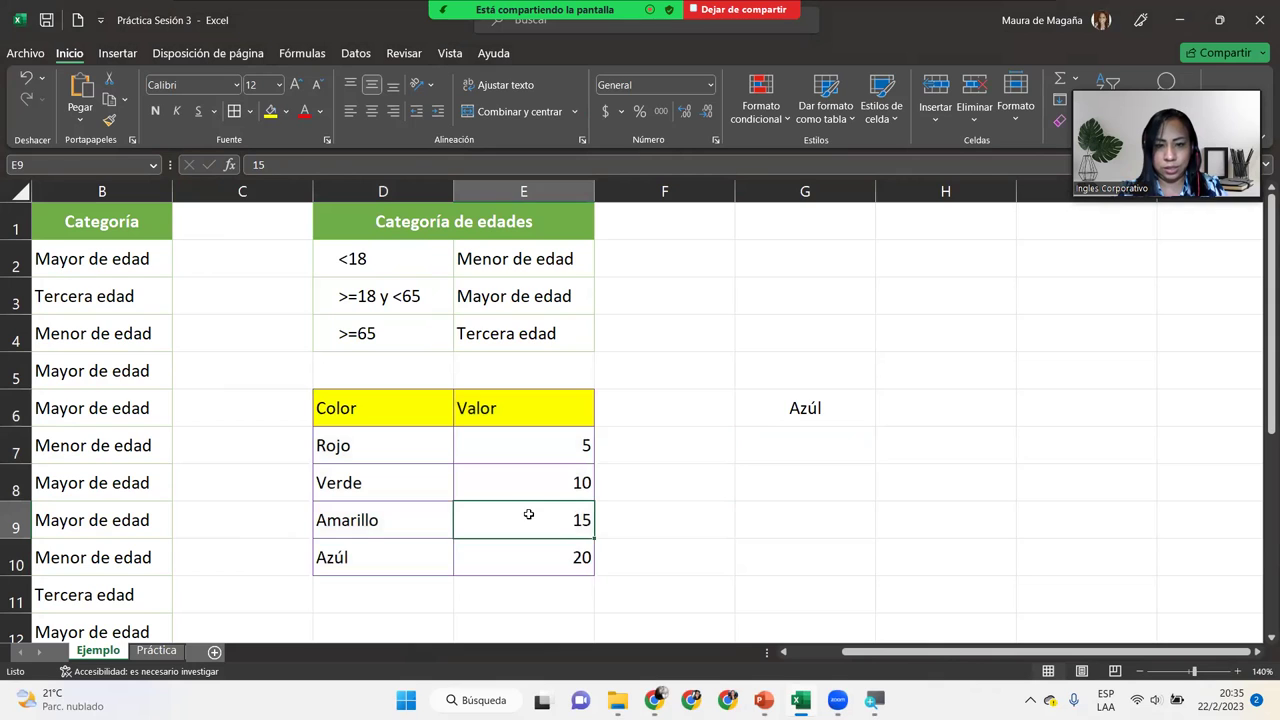
click(766, 436)
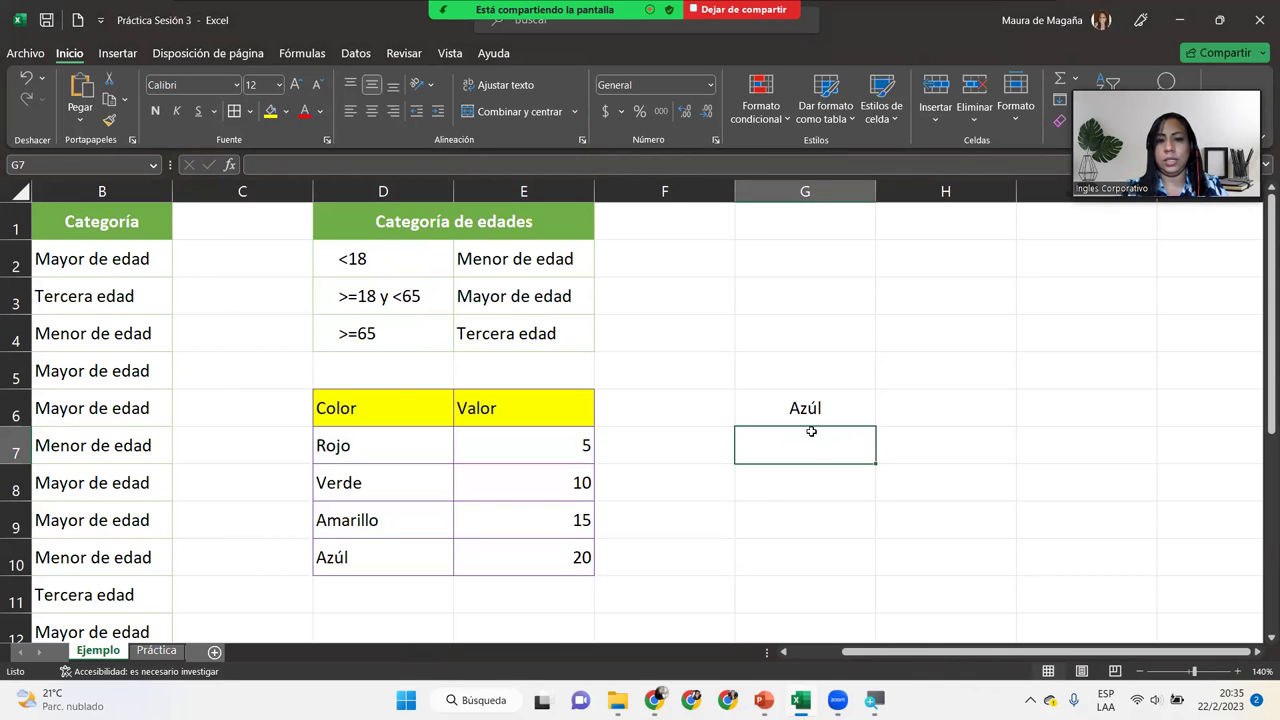
drag(552, 405, 537, 552)
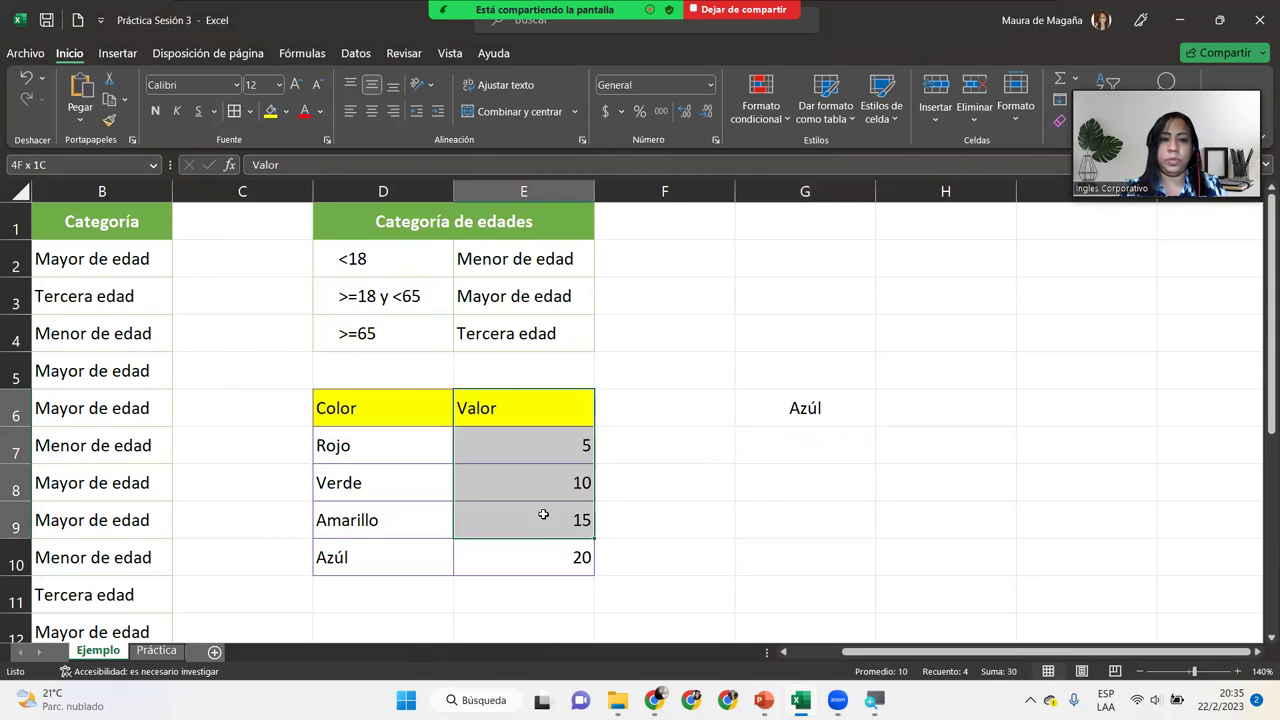
click(373, 112)
Step: Centre the Color heading in D6 and indent the colour names D7:D10
click(385, 402)
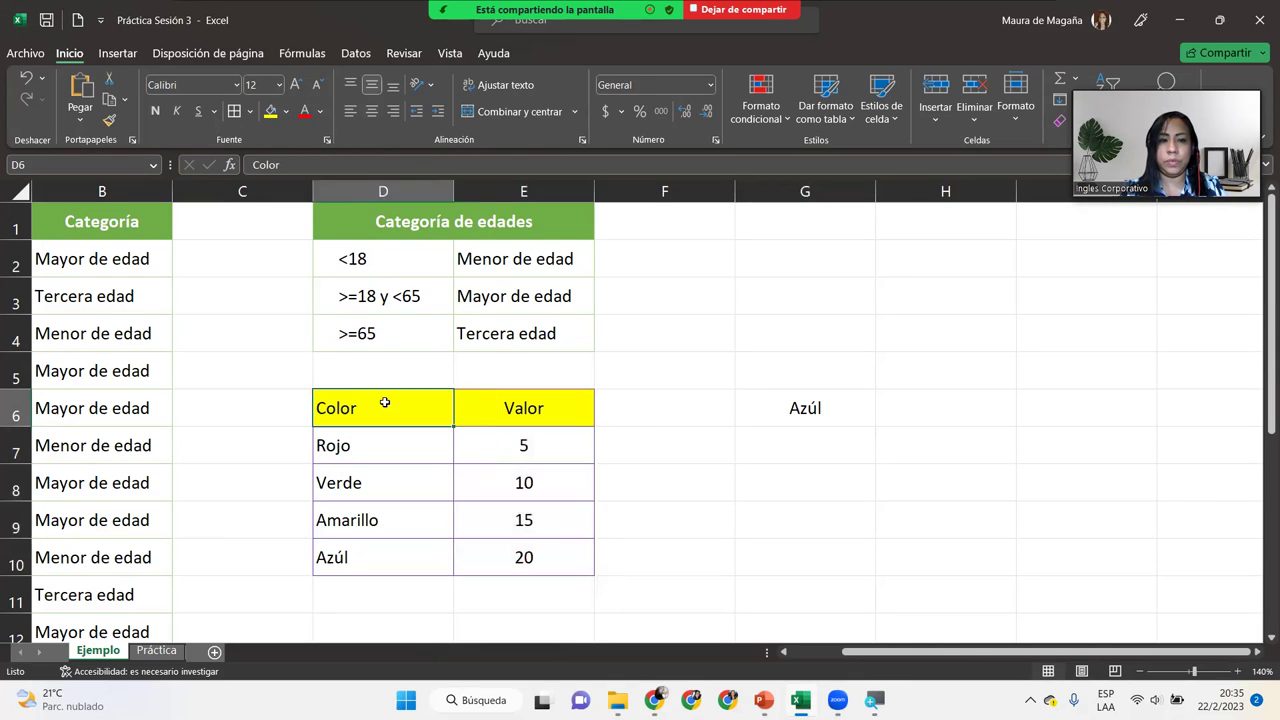
click(372, 112)
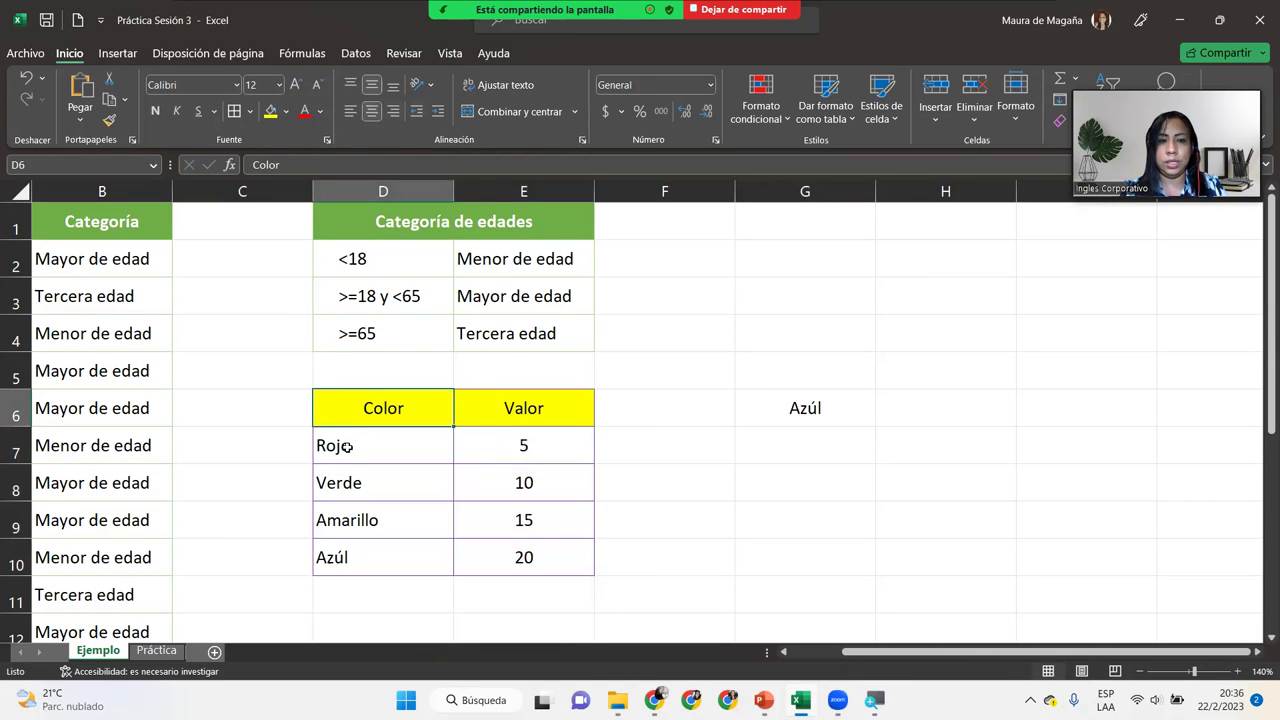
drag(355, 437, 375, 563)
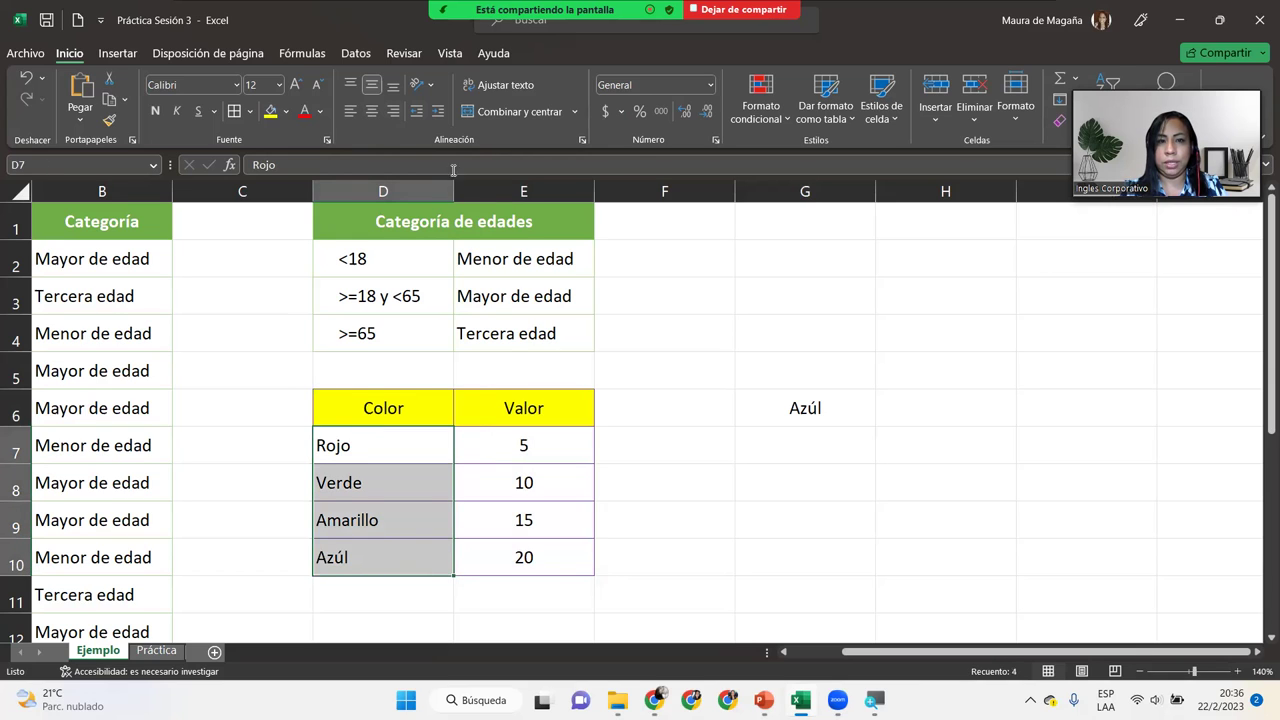
click(440, 112)
click(525, 558)
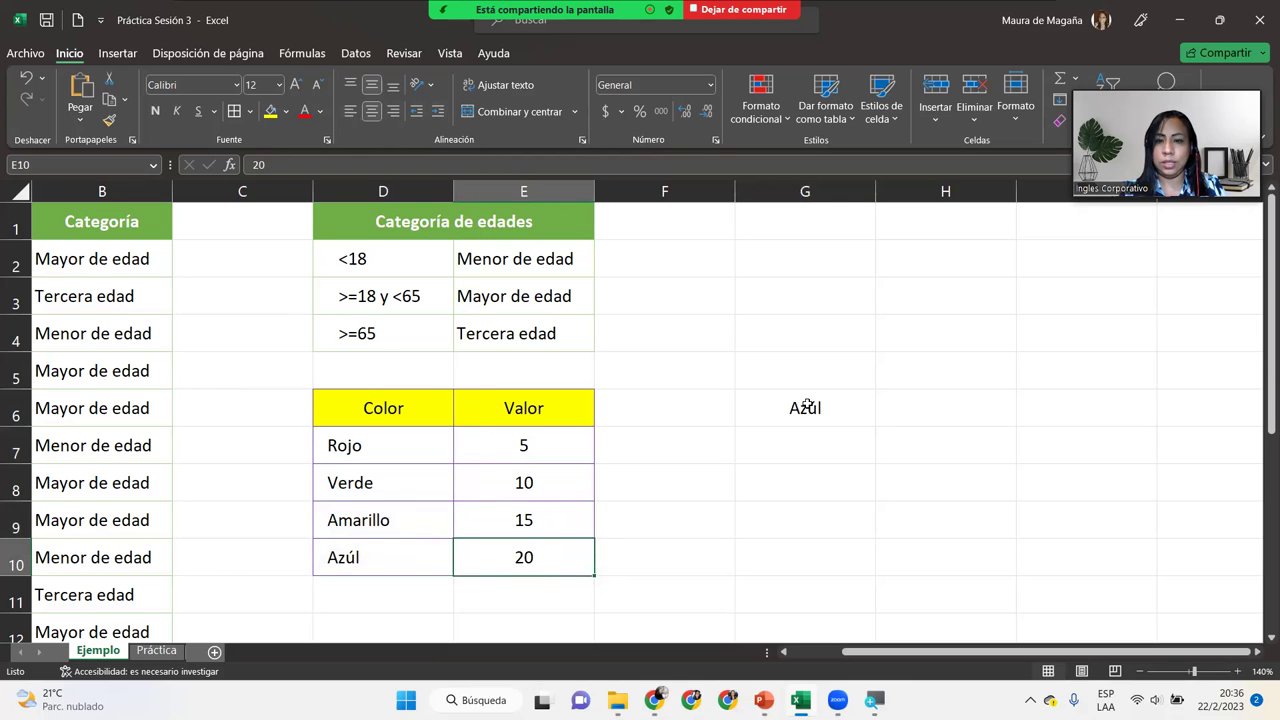
click(807, 405)
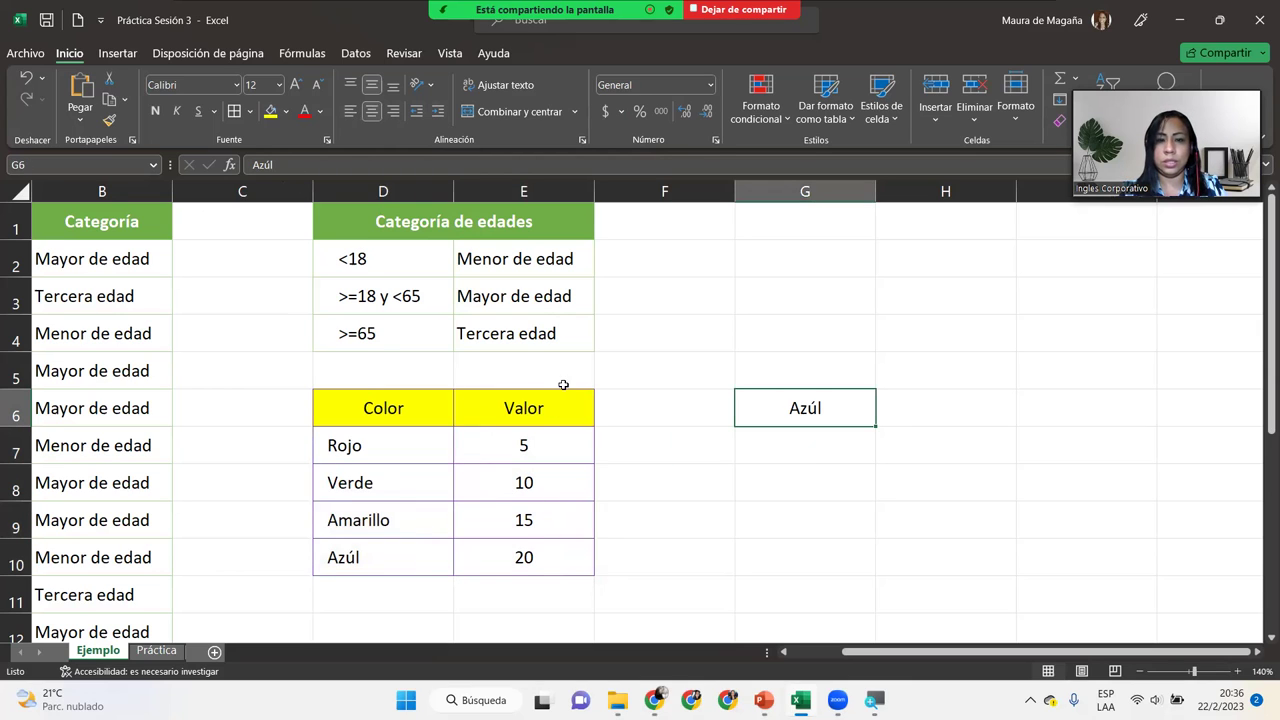
Step: Copy E6:E7's yellow fill and borders onto G6:G7 with the Format Painter
drag(557, 406, 566, 441)
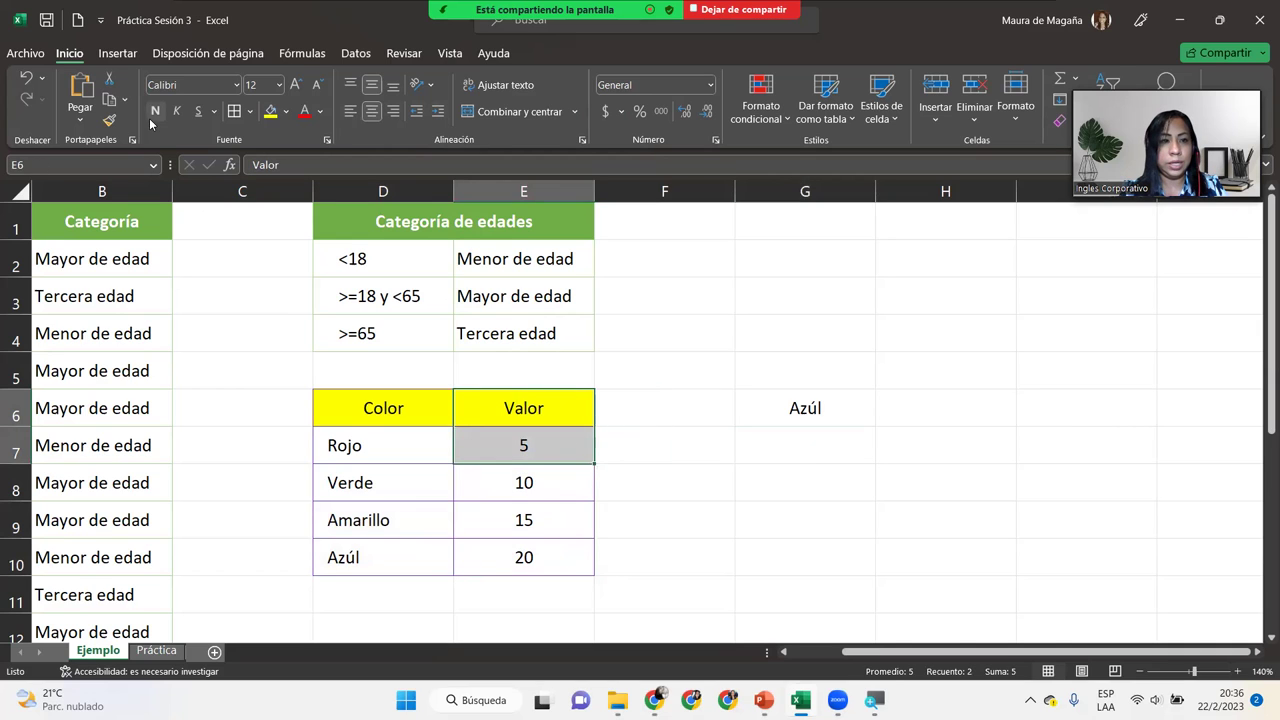
click(109, 120)
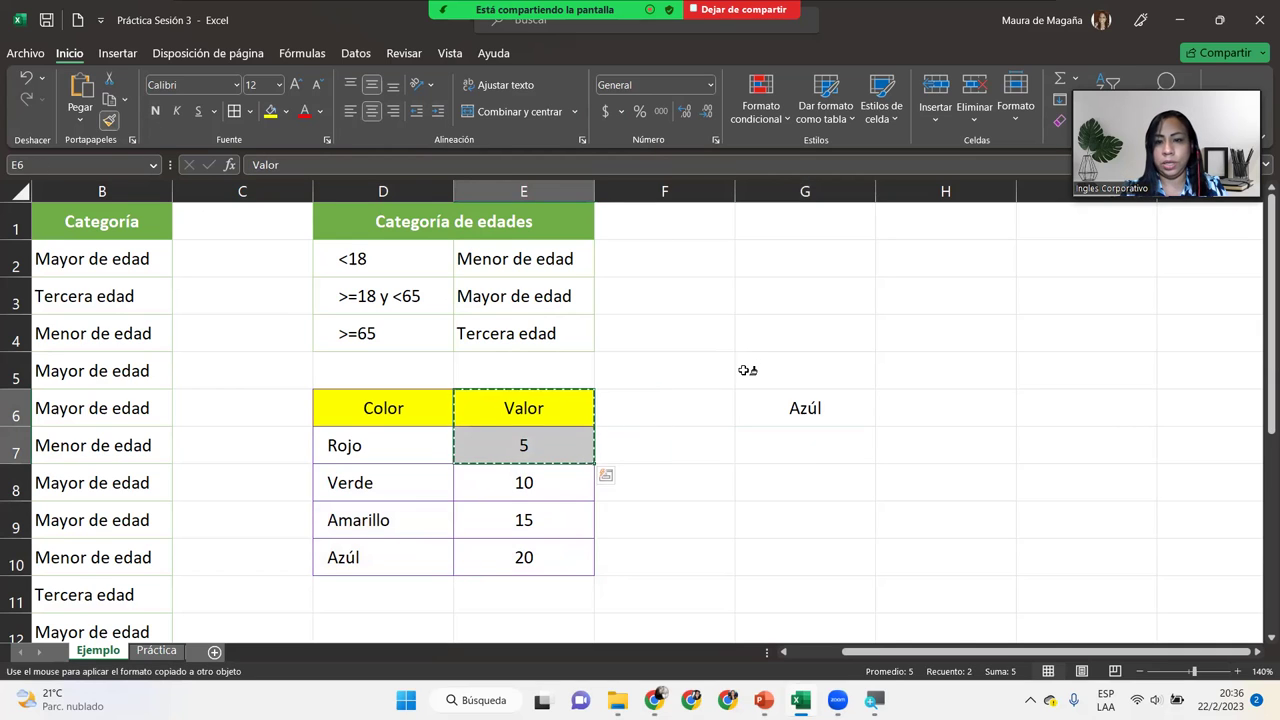
drag(760, 402, 754, 434)
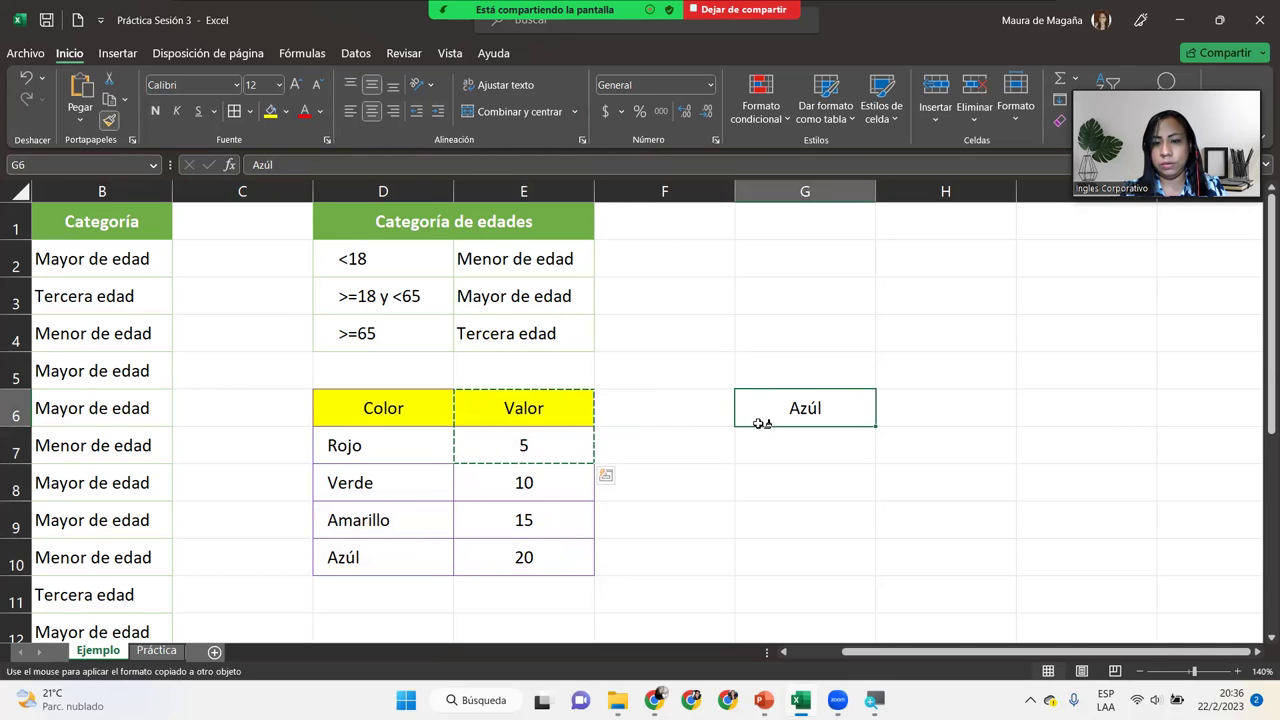
click(849, 438)
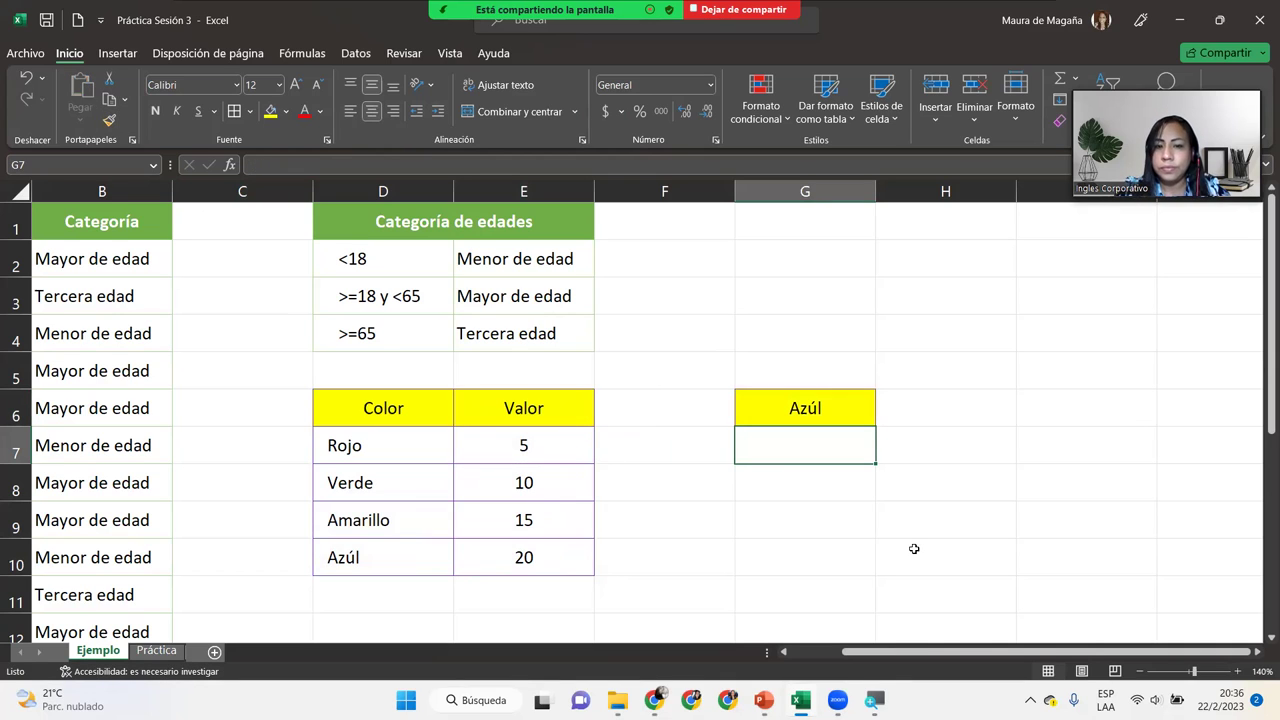
Step: Enter the labels 'Color' in H6 and 'Valor' in H7
click(903, 417)
text(Color)
key(Return)
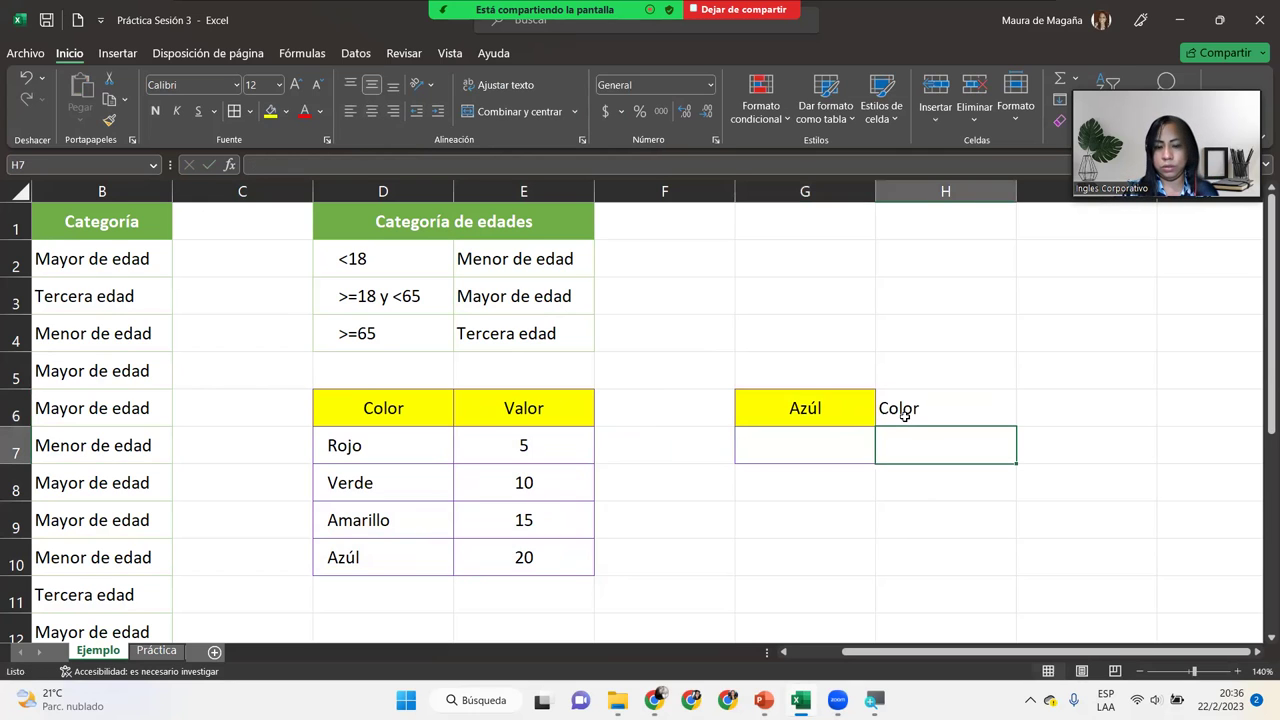
text(Valor)
key(Return)
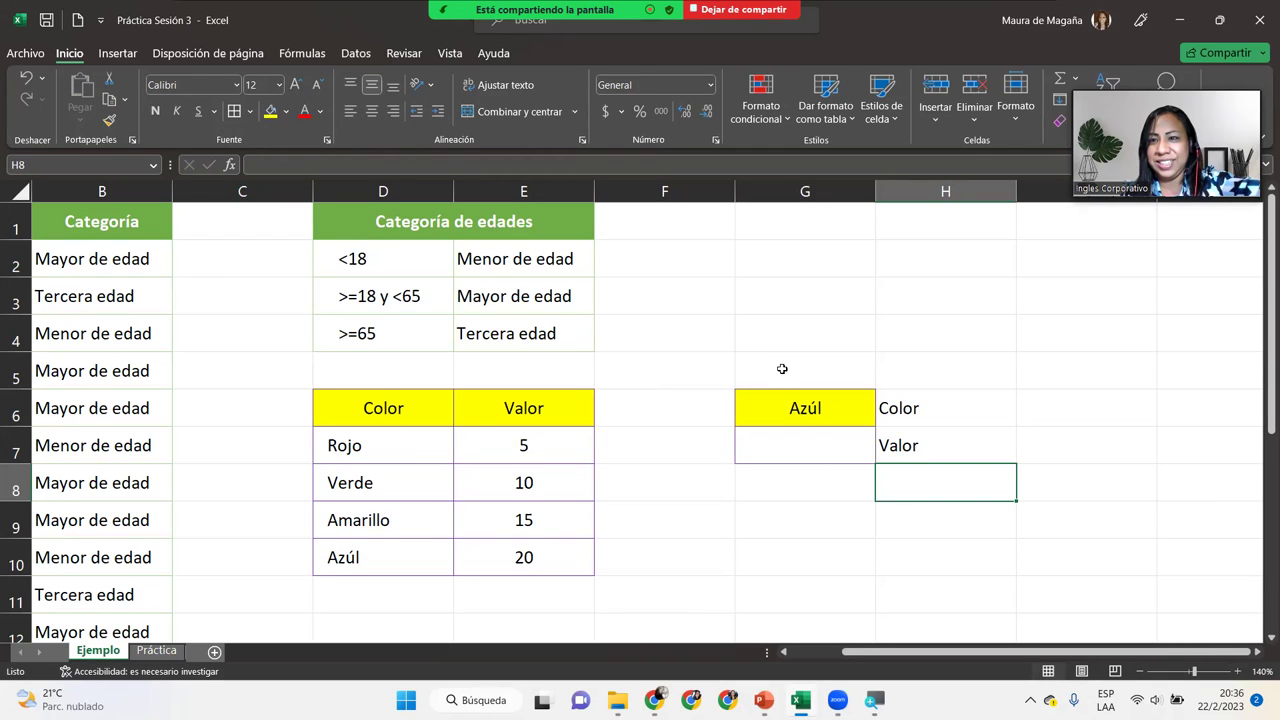
click(941, 440)
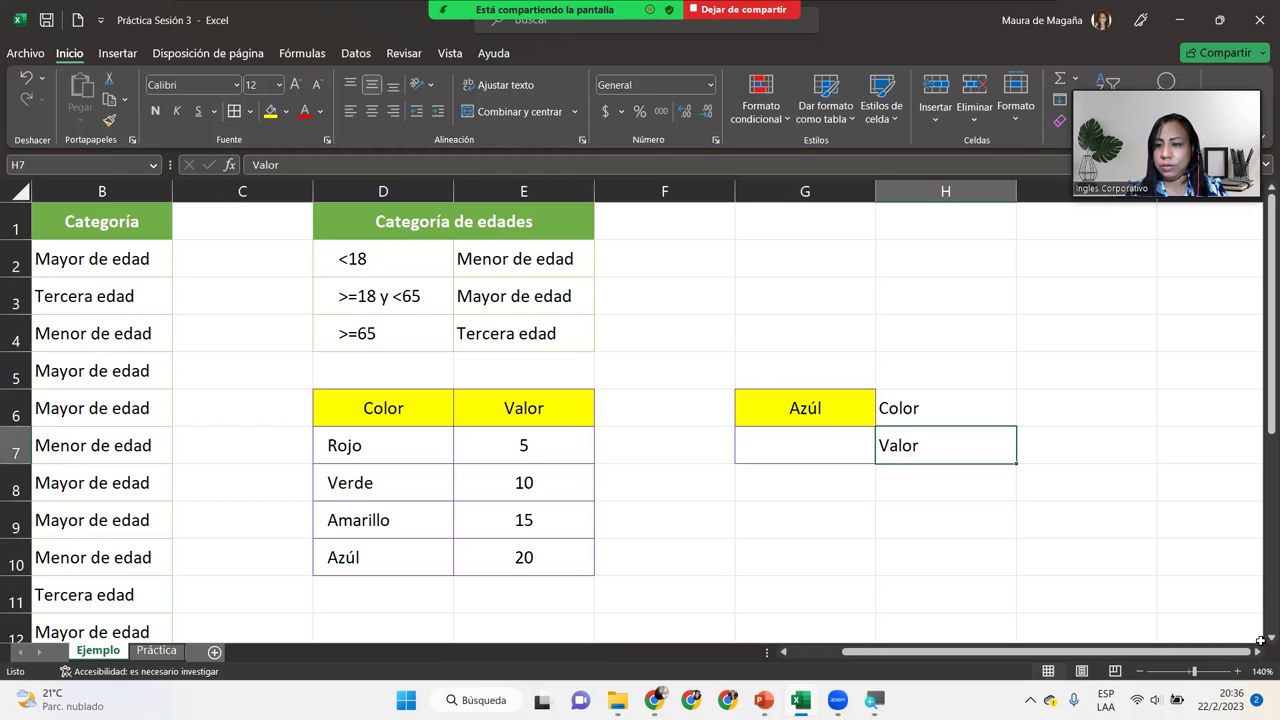
scroll(1260, 645, down, 3)
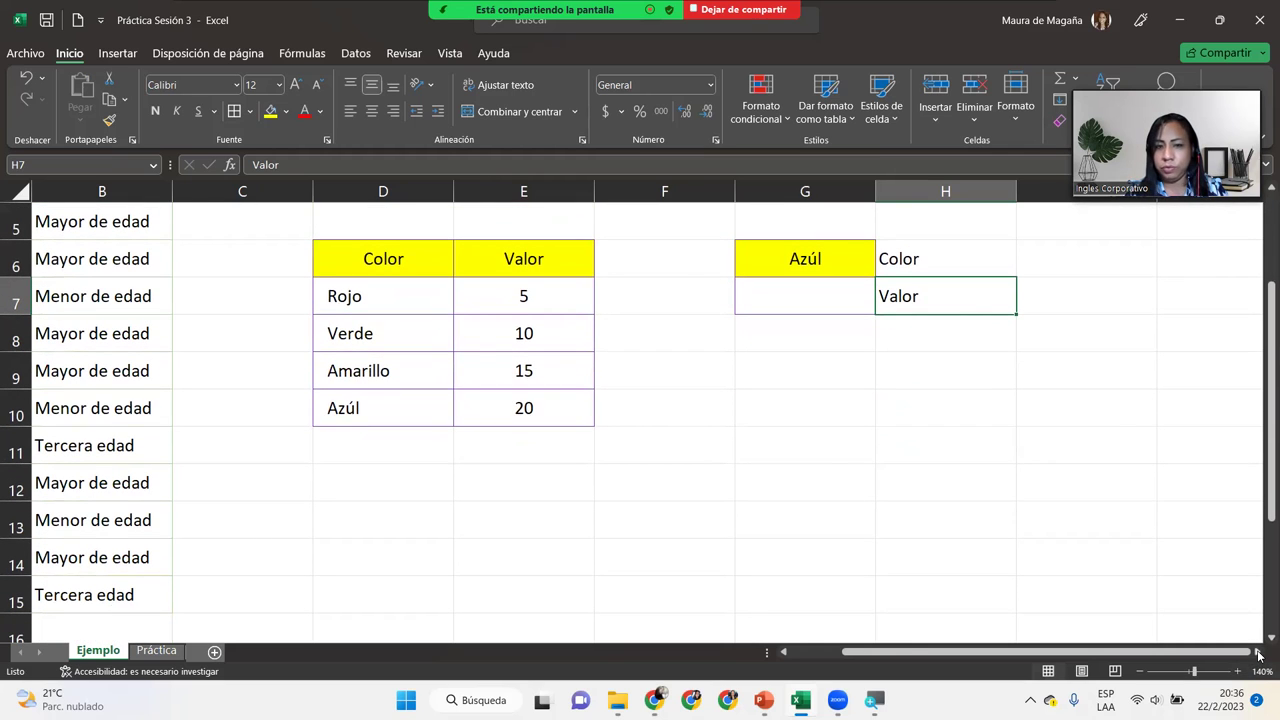
Step: Select cell G7 below the Azúl heading for the lookup formula
click(1258, 651)
click(1258, 651)
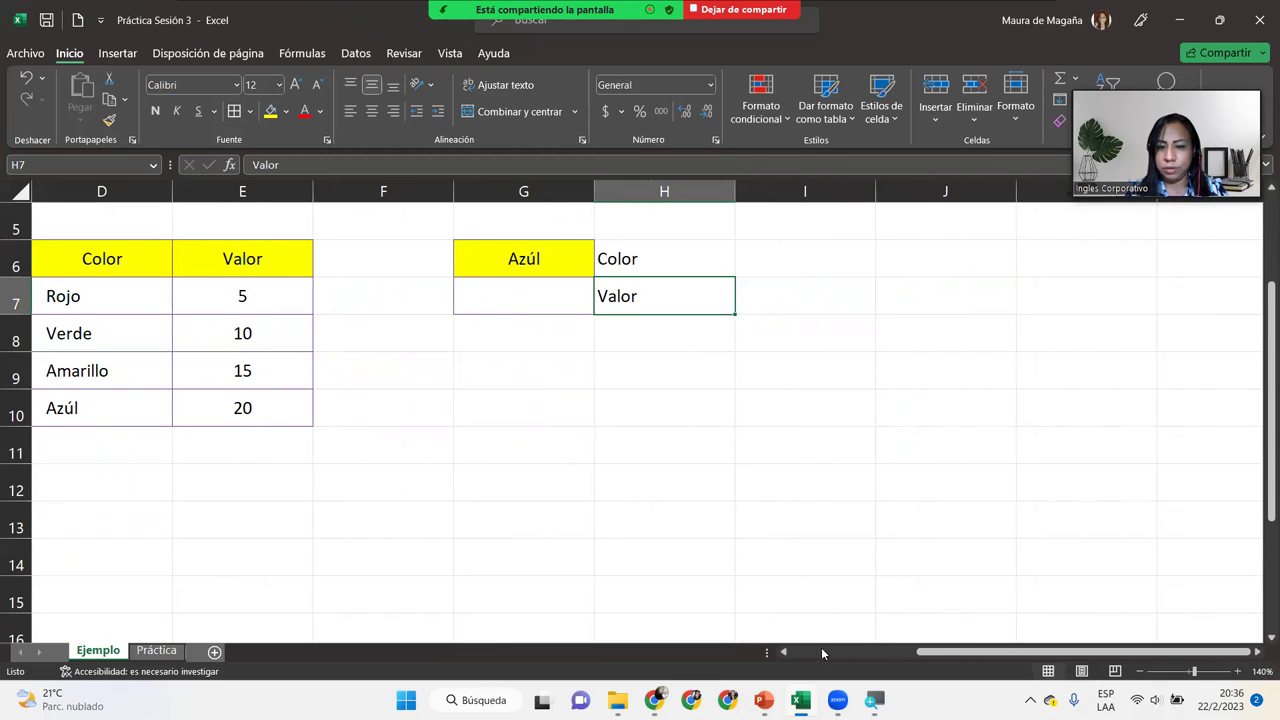
click(784, 652)
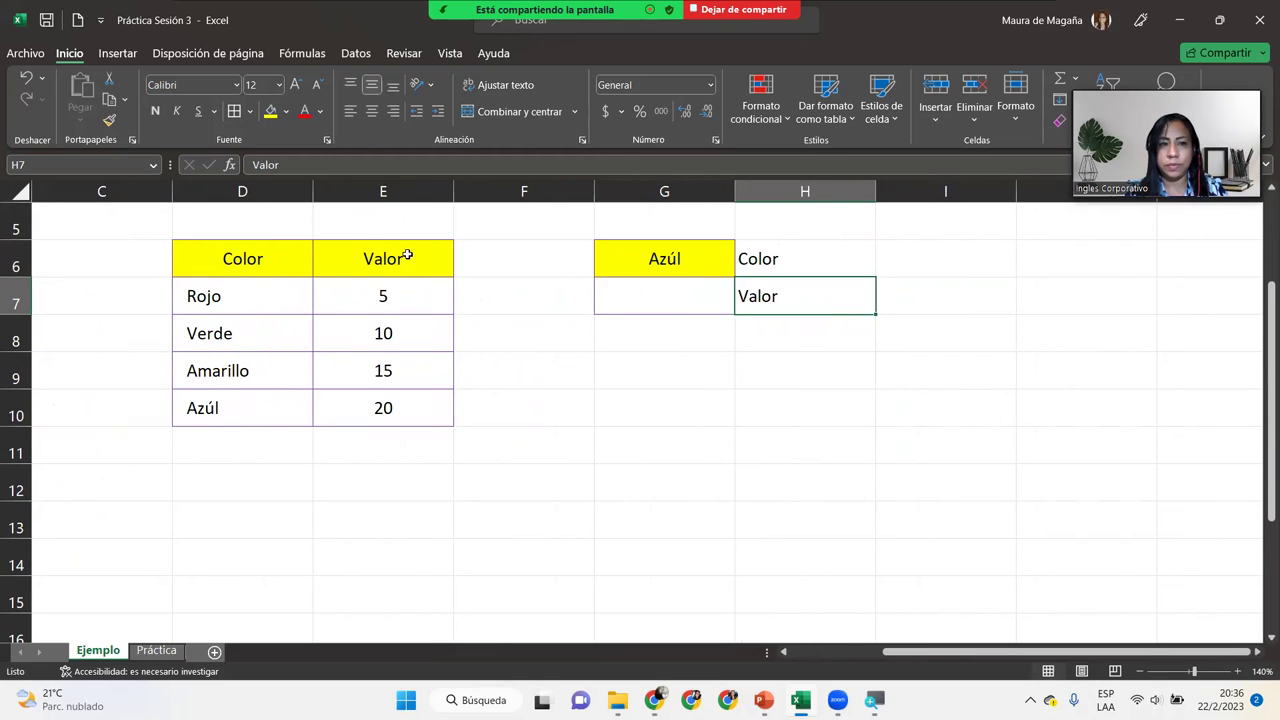
click(620, 302)
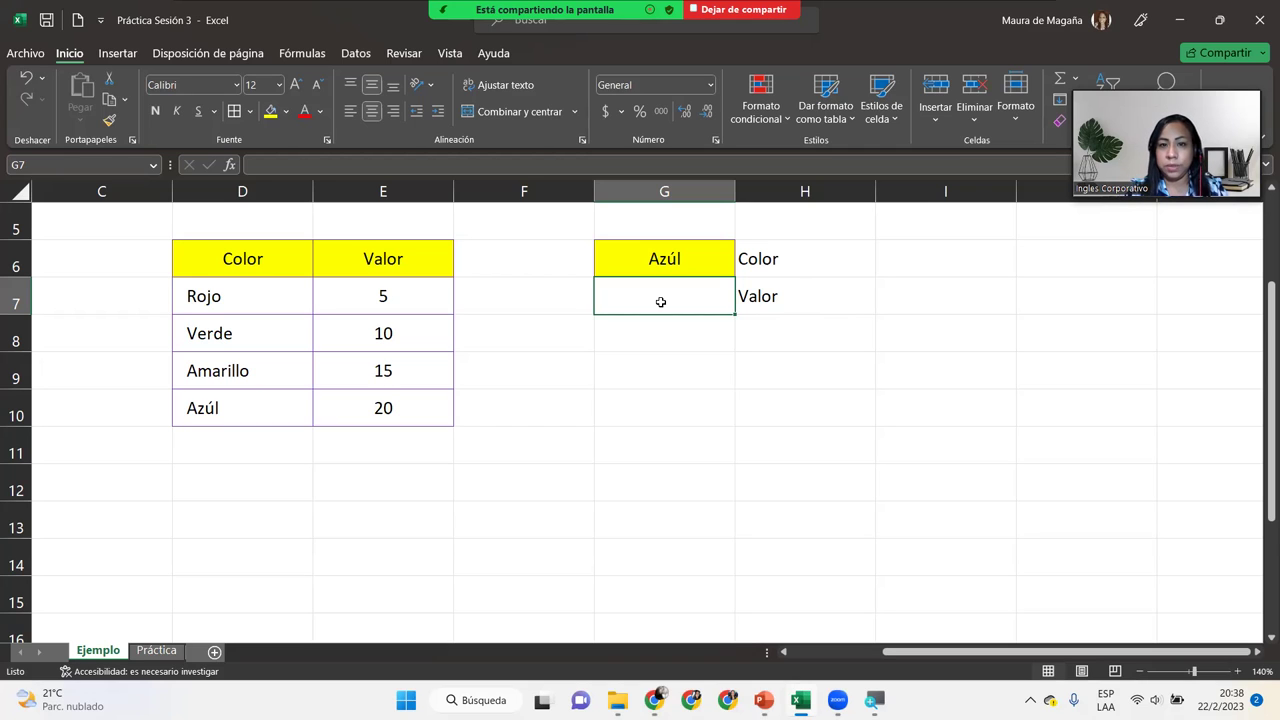
Step: Enter =SI(G6=D7;E7; in G7 and open a nested SI( for the false branch
text(=)
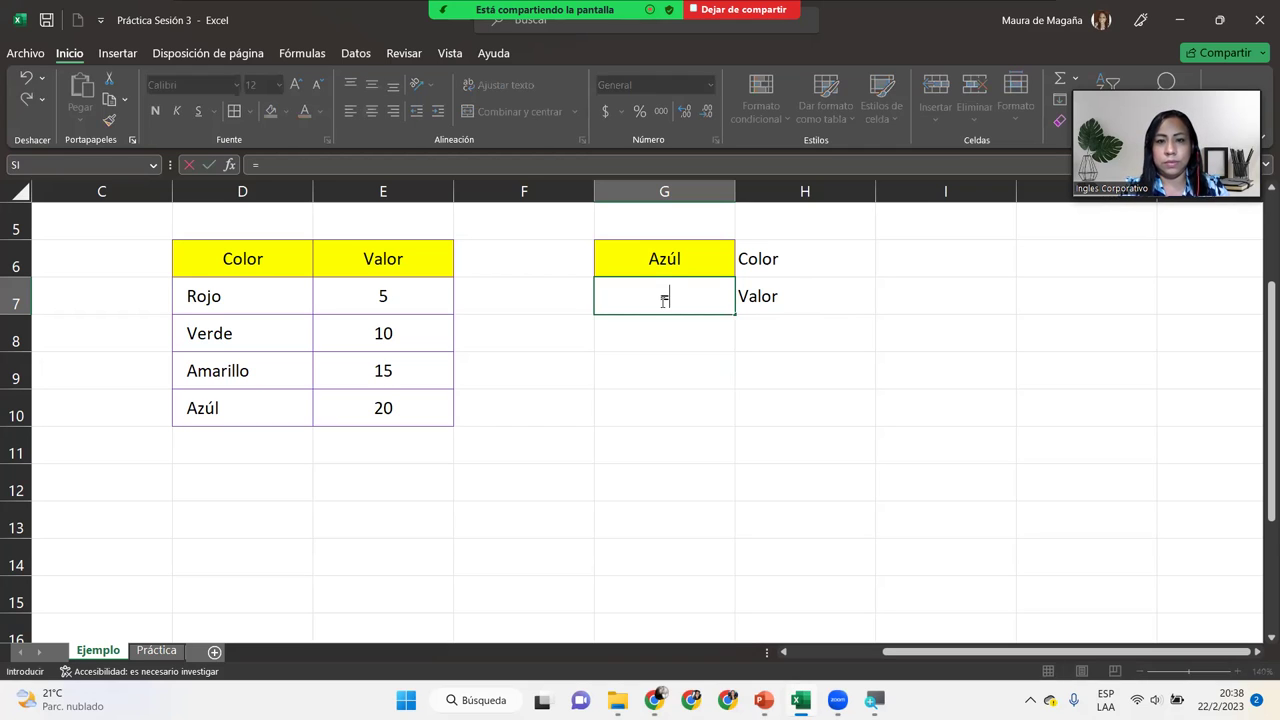
text(si()
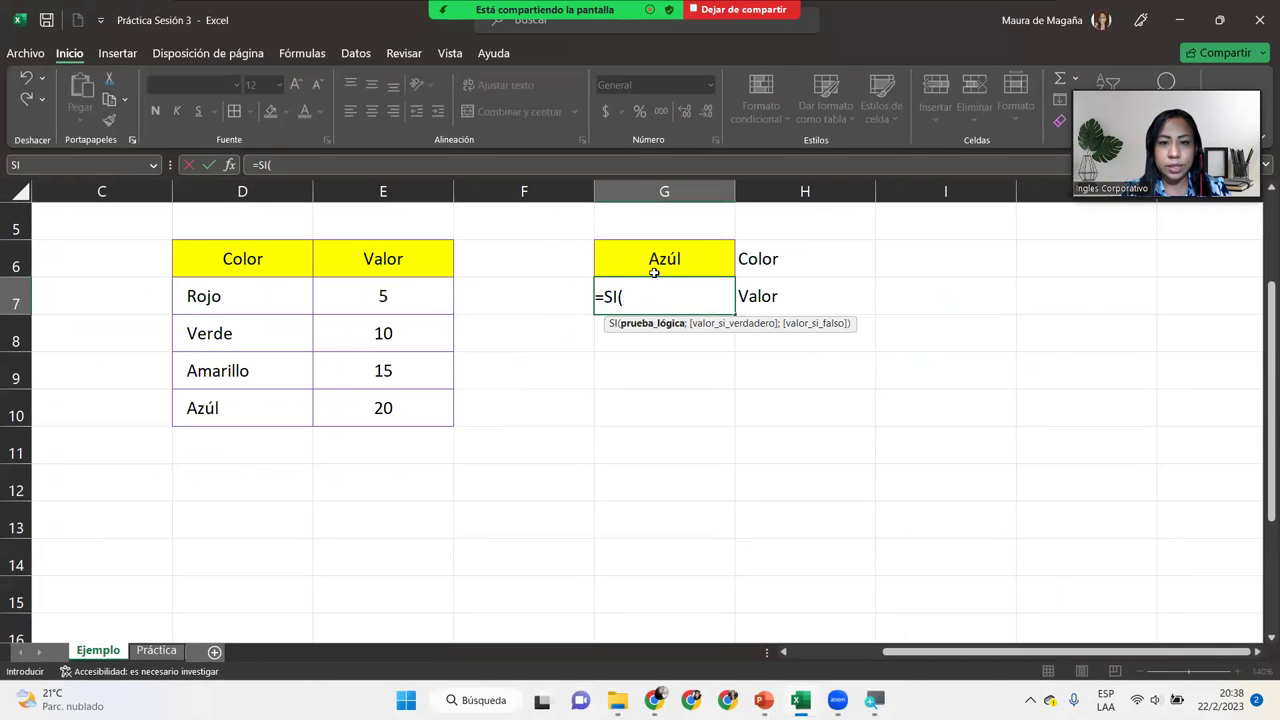
click(669, 261)
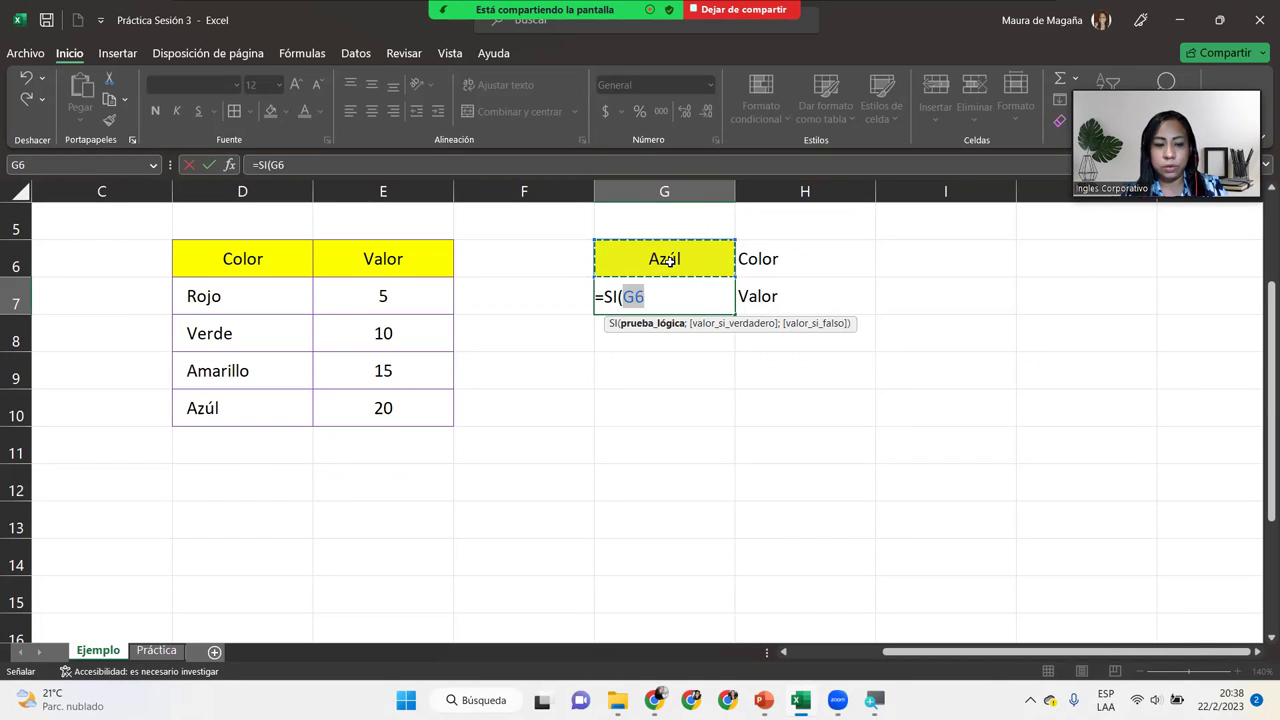
text(=)
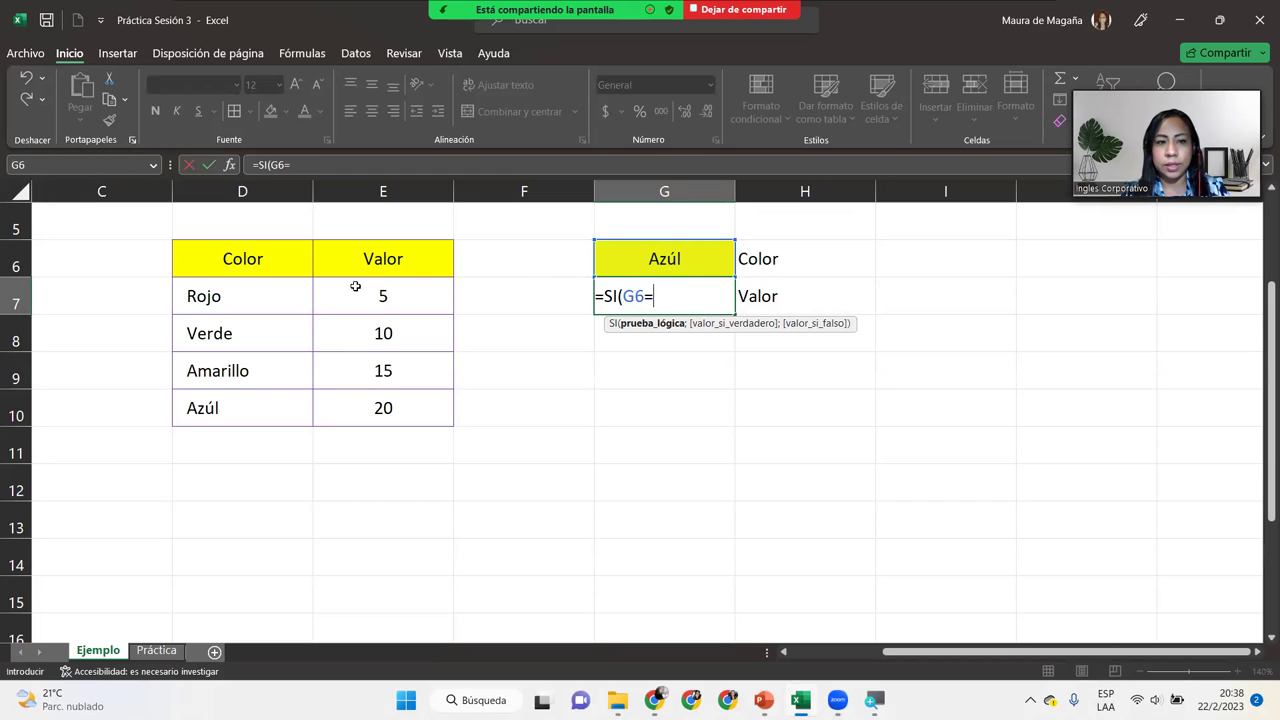
click(294, 287)
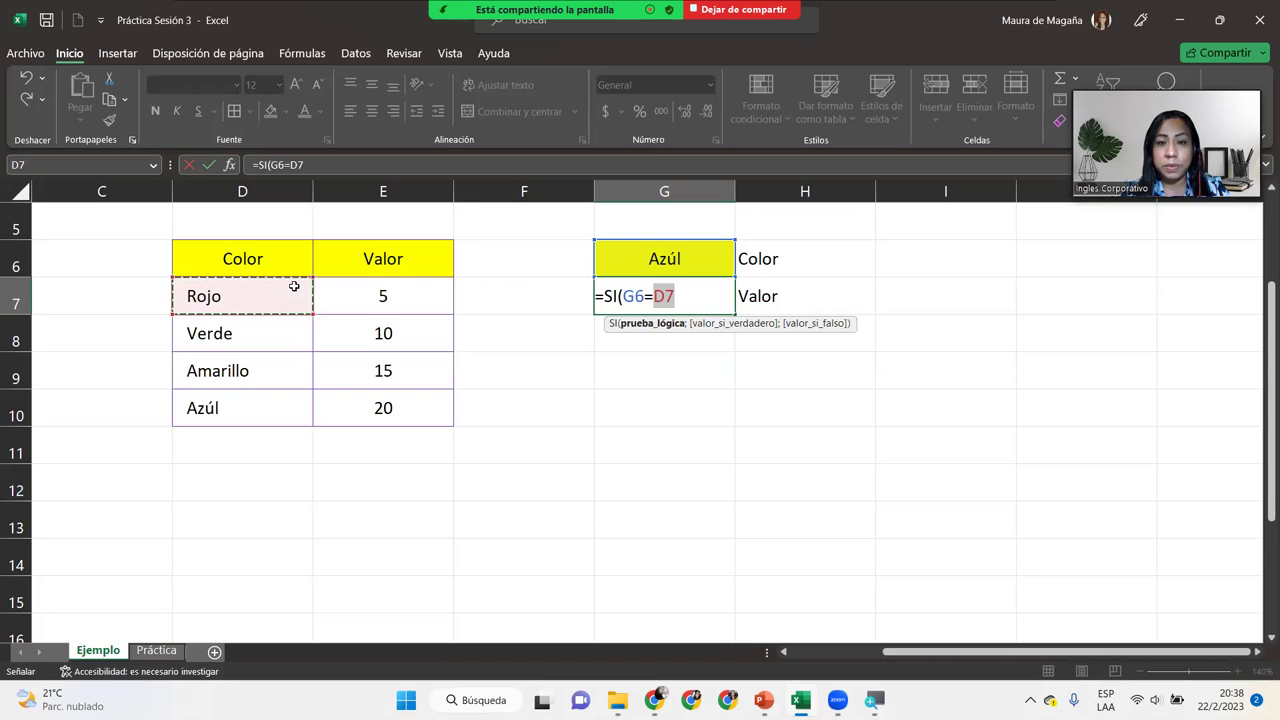
text(;)
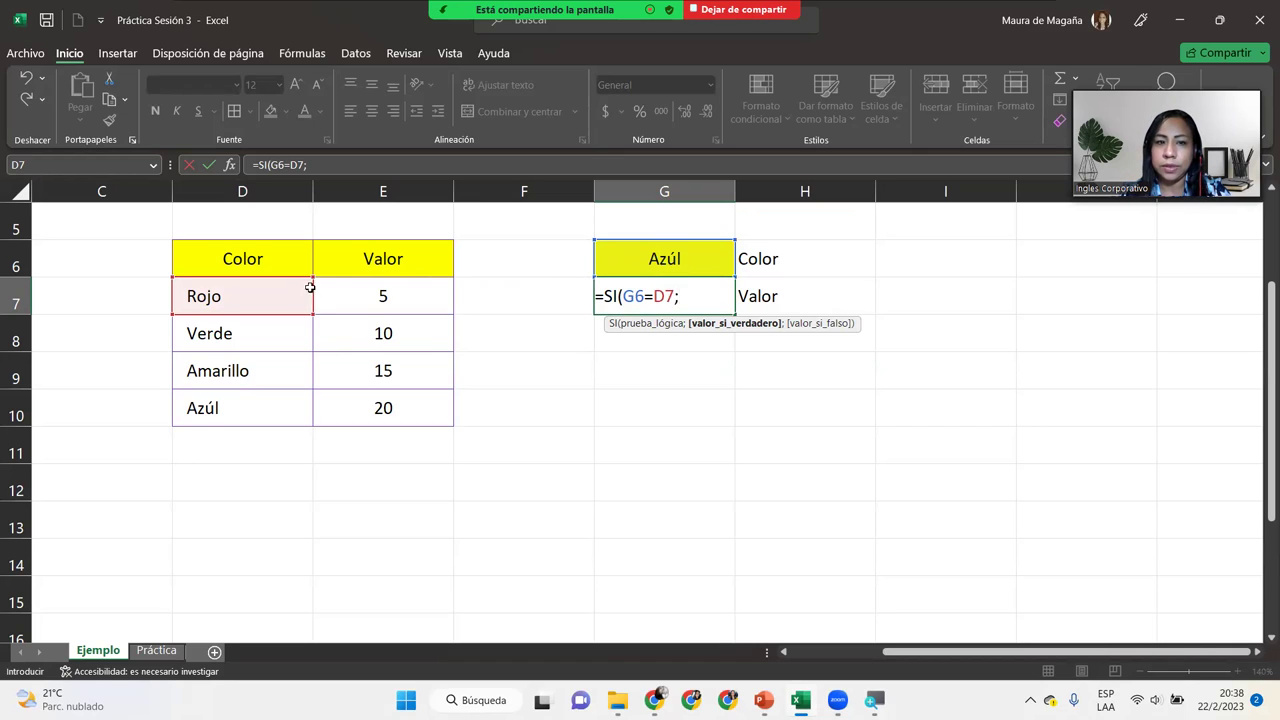
click(406, 289)
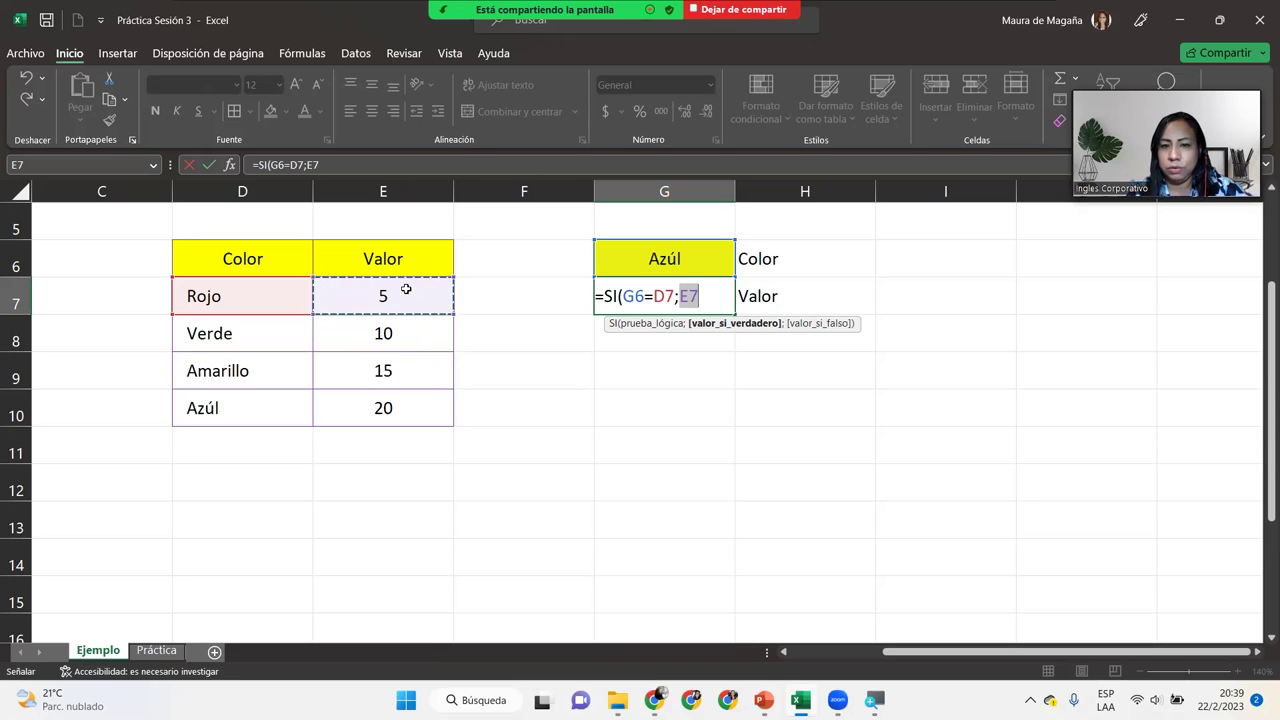
text(;)
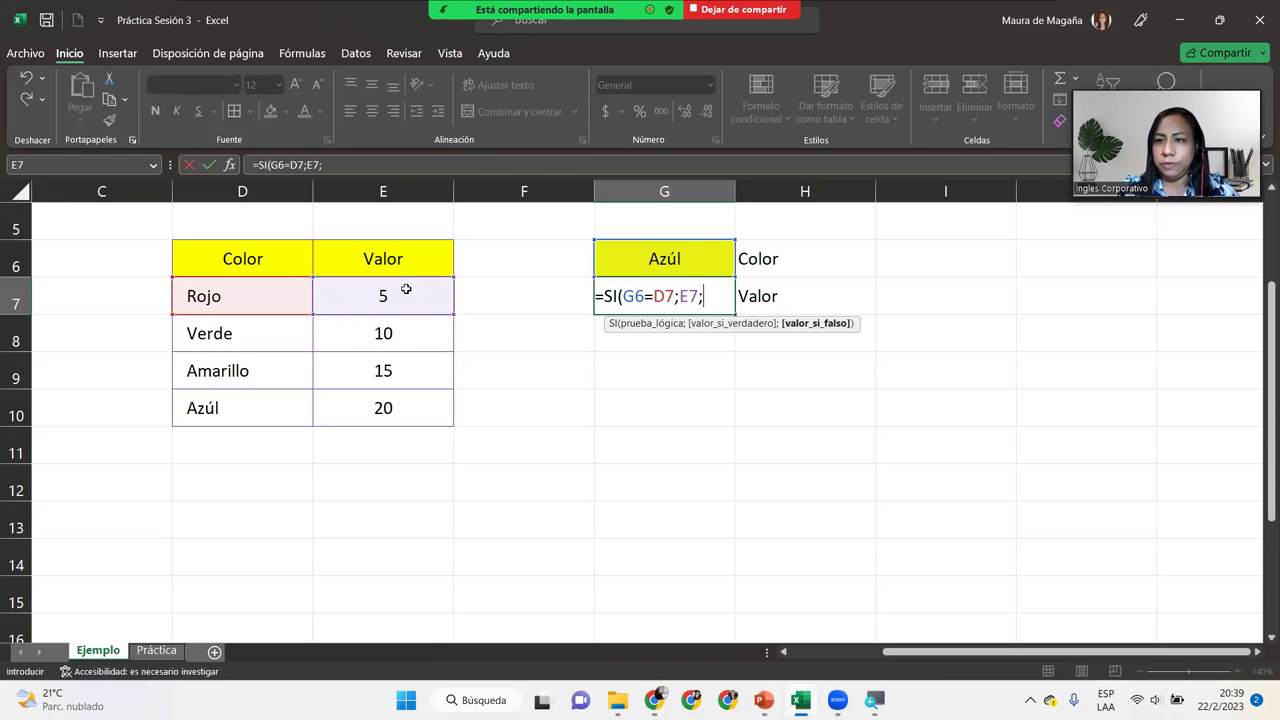
text(SI()
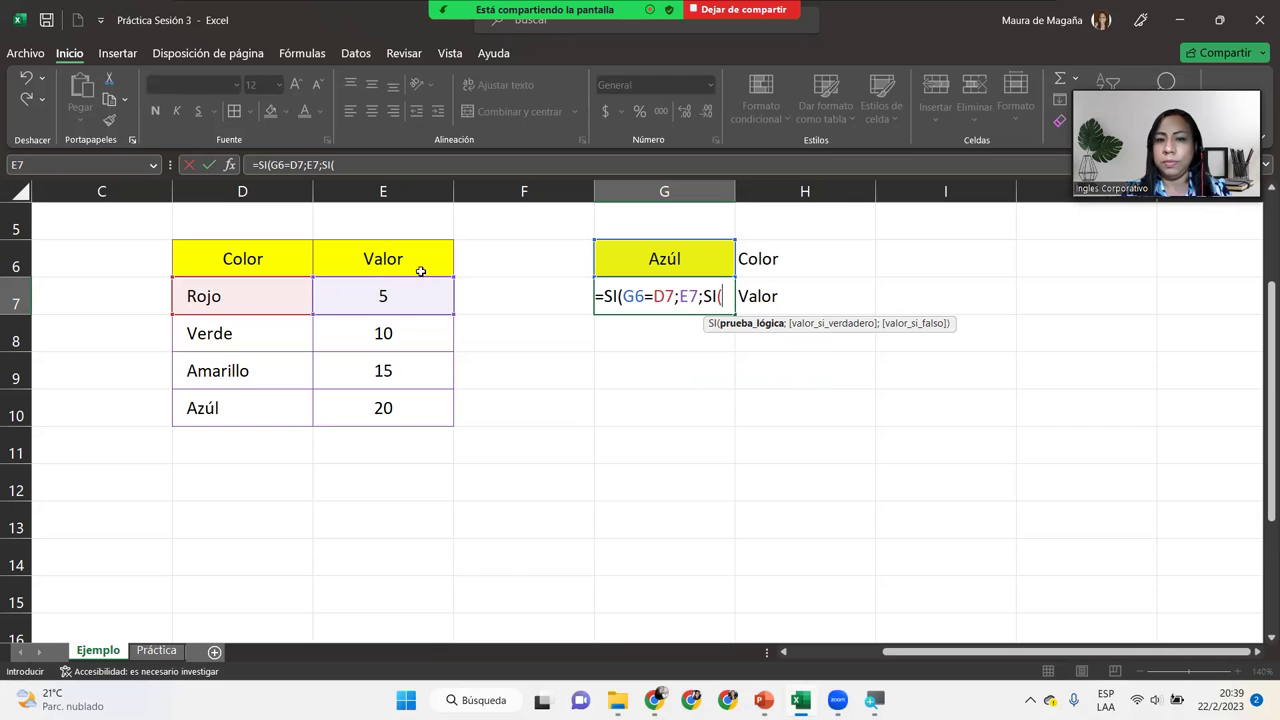
Step: Add the Verde condition G6=D8 returning E8, then open another SI(
click(626, 259)
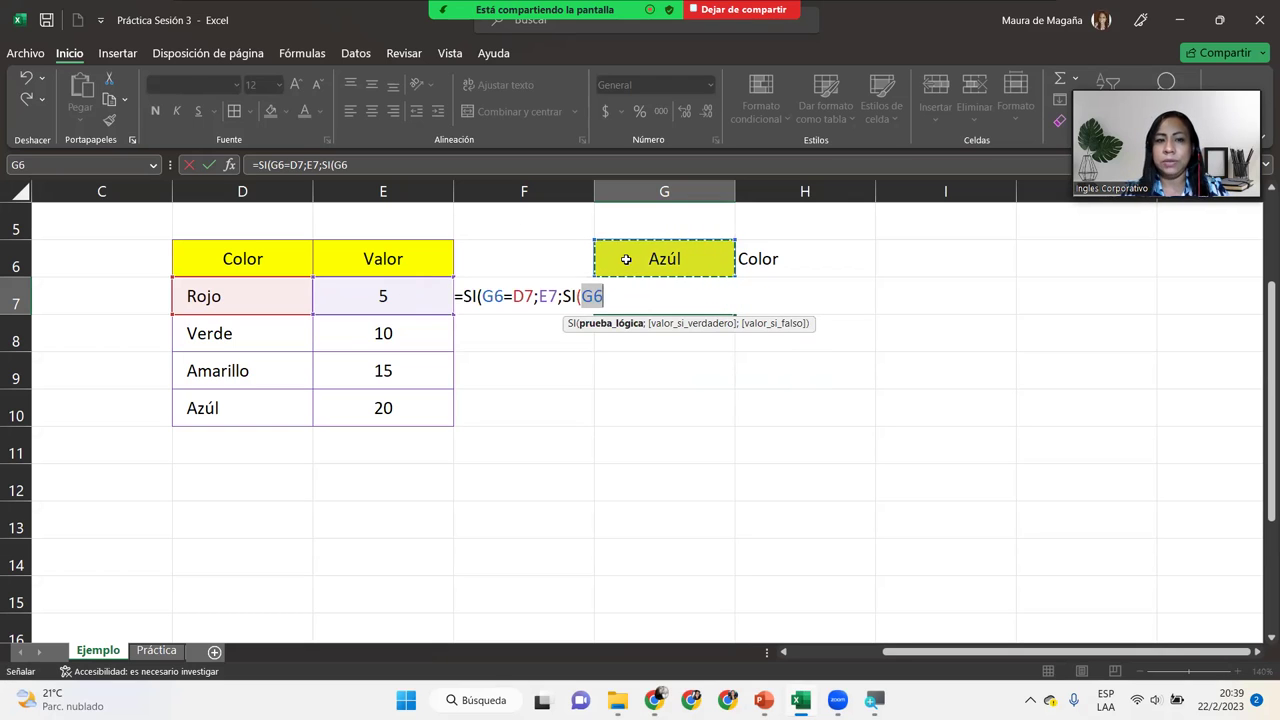
text(=)
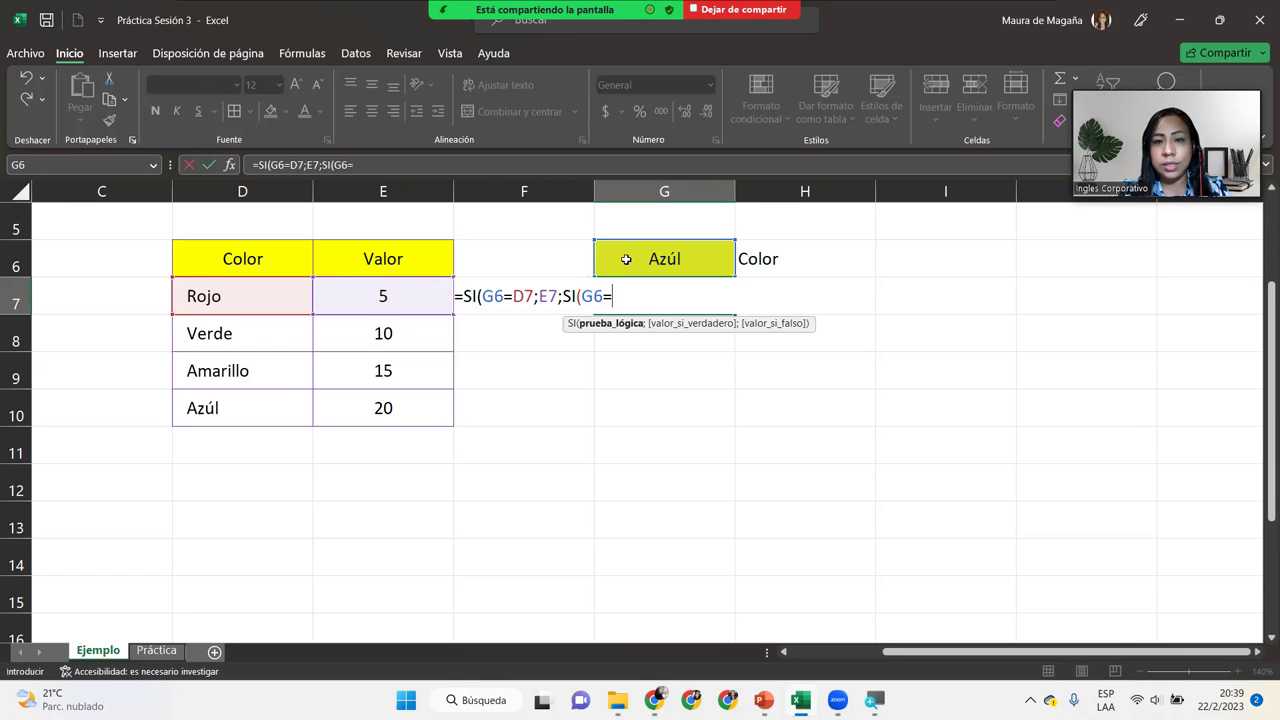
click(290, 329)
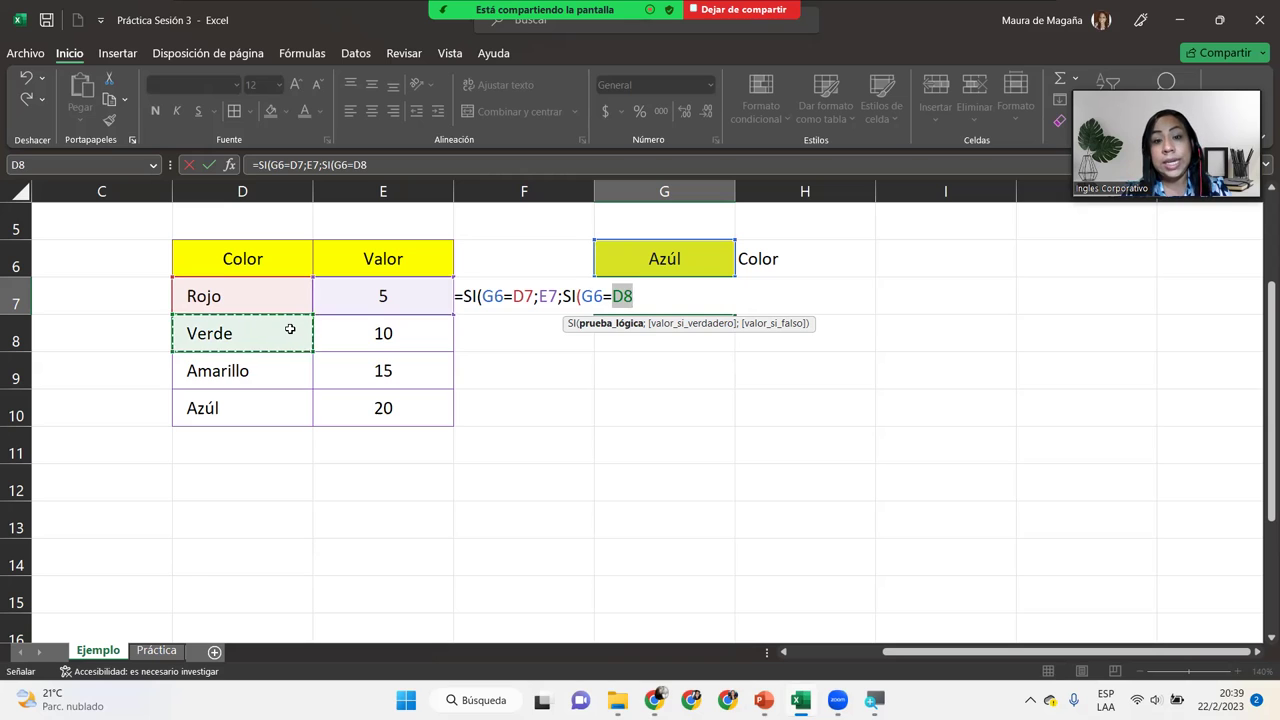
text(;)
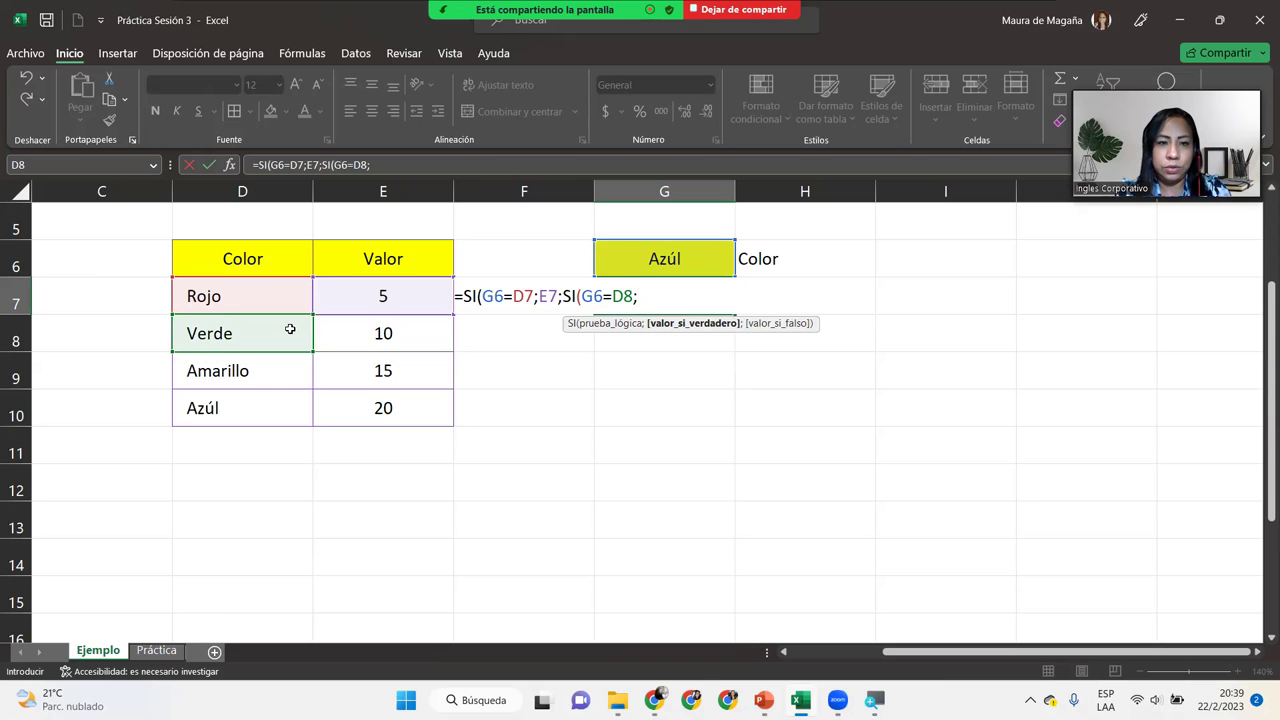
click(392, 332)
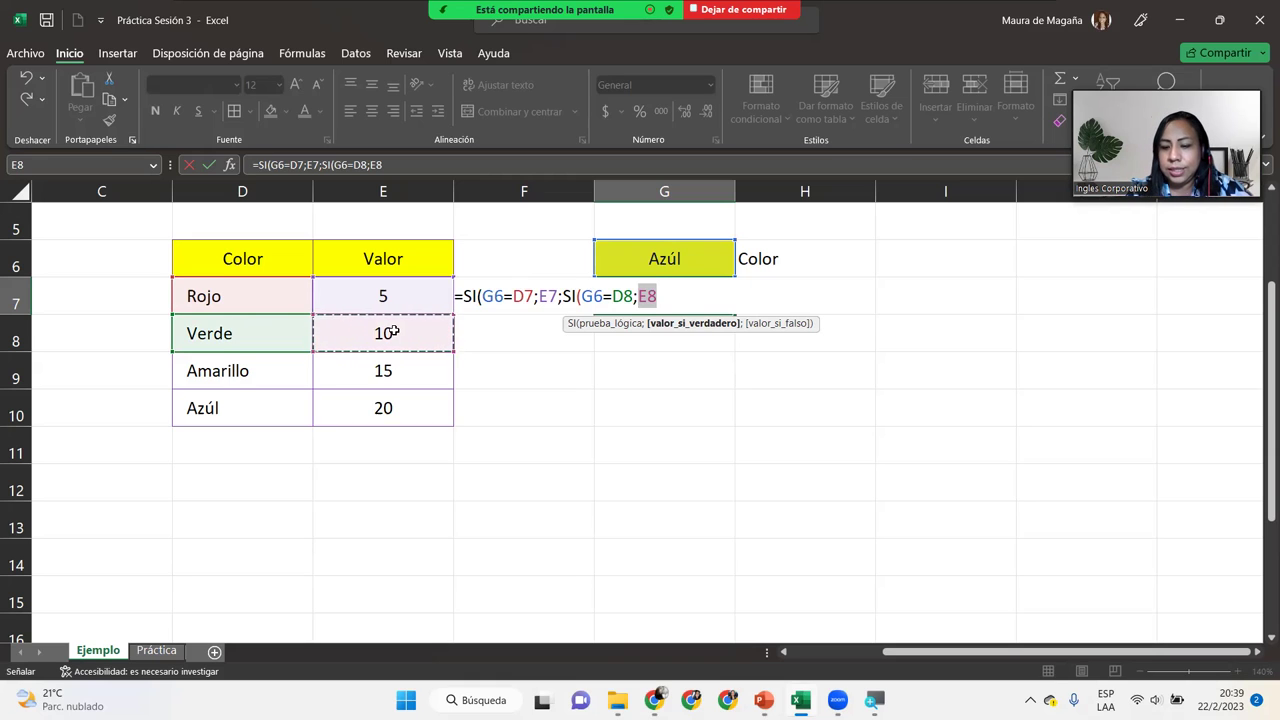
text(;)
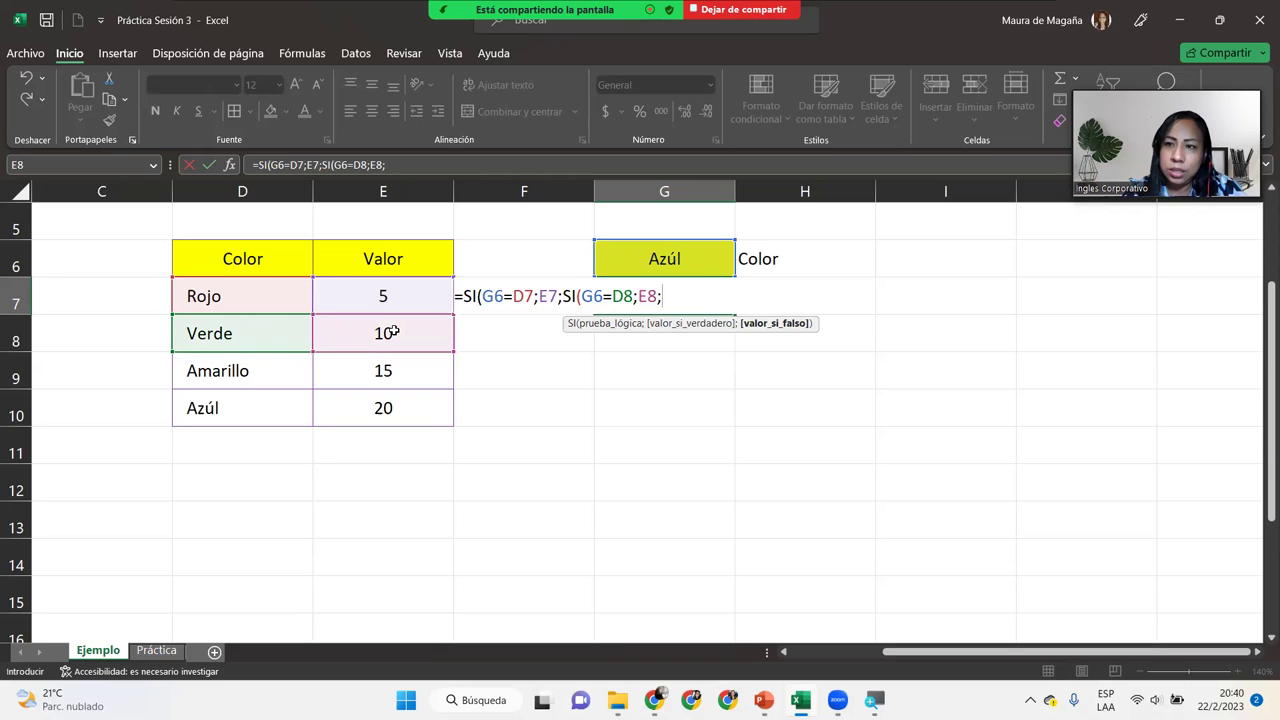
text(si()
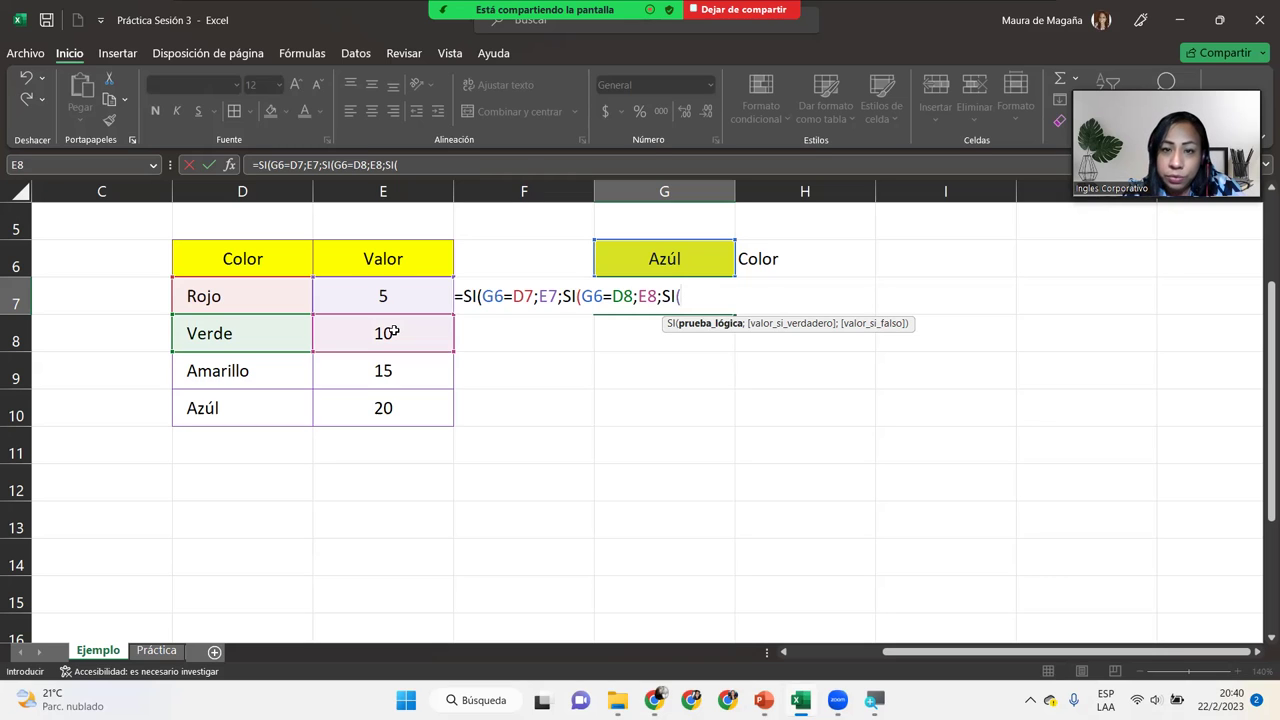
Step: Add the Amarillo condition G6=D9 returning E9, then open the fourth SI(
click(700, 252)
text(=)
click(217, 383)
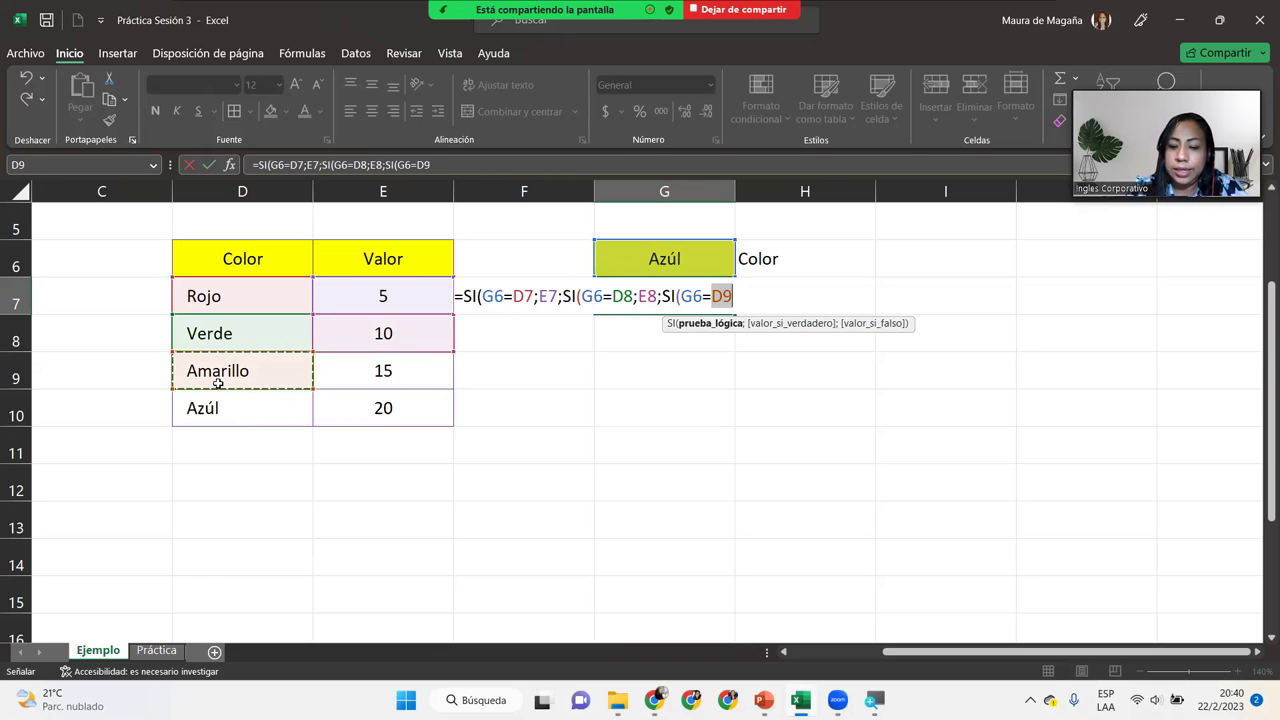
text(;)
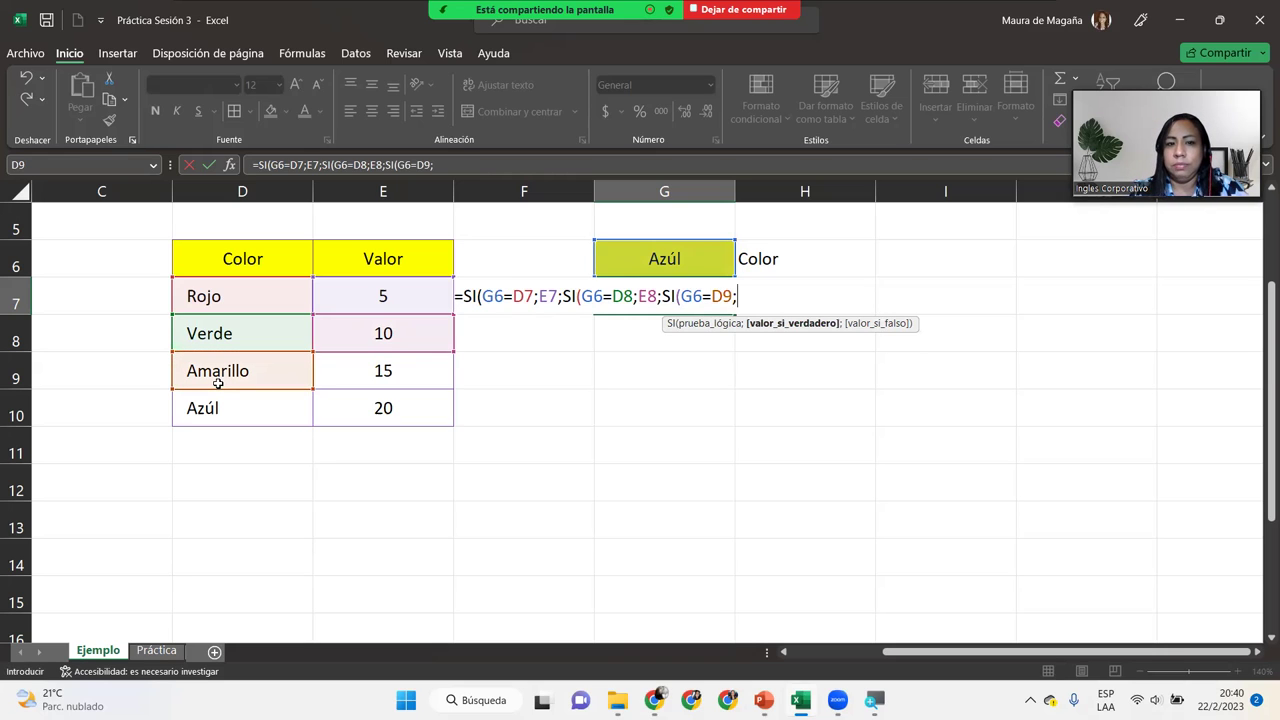
click(360, 358)
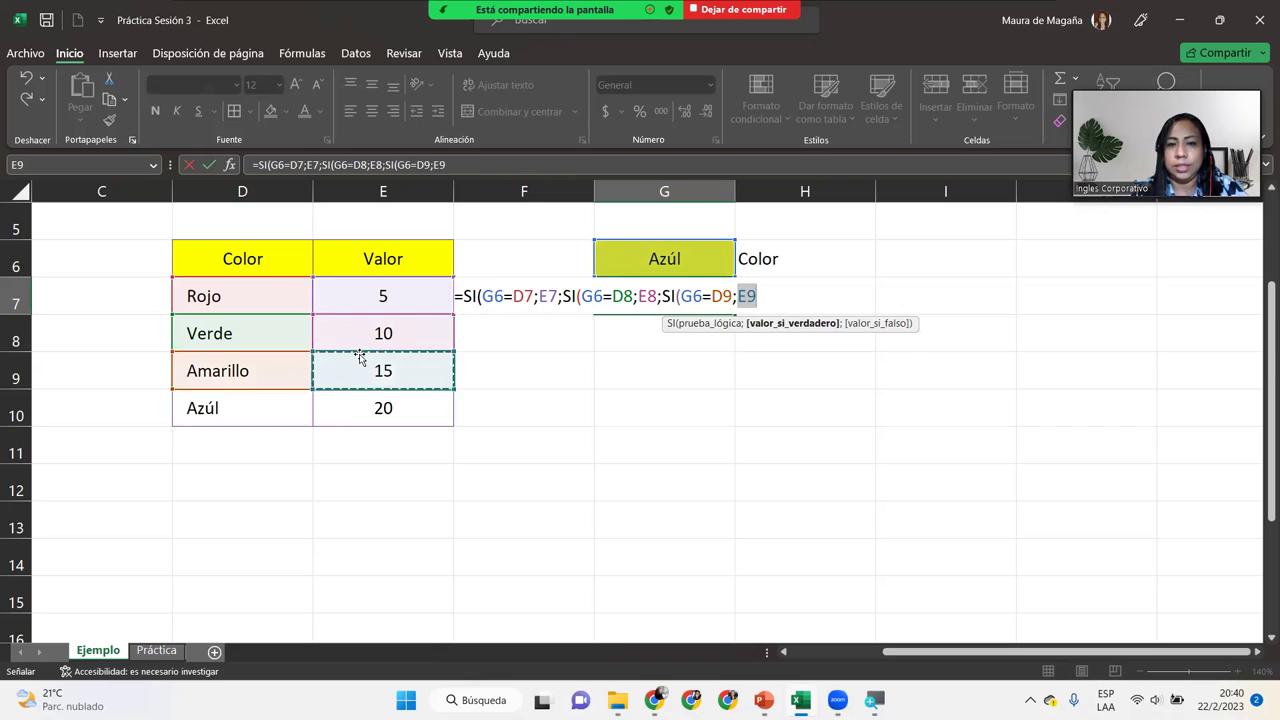
click(778, 291)
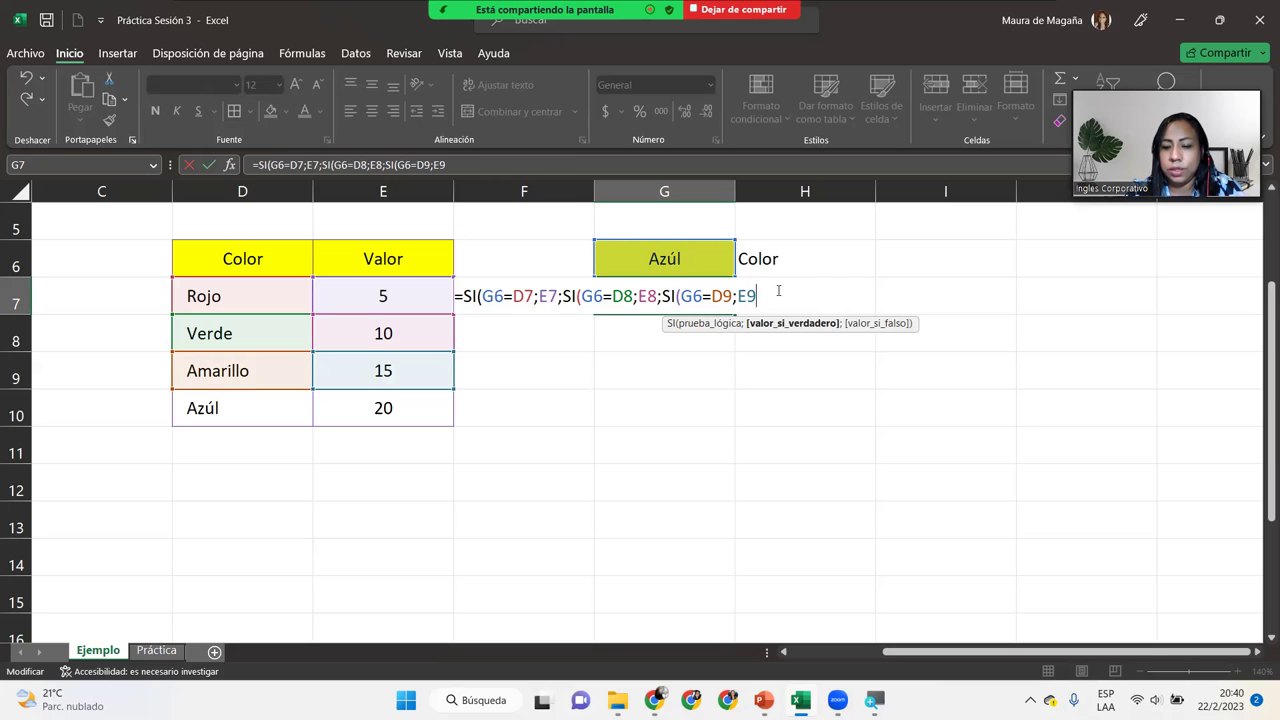
text(;)
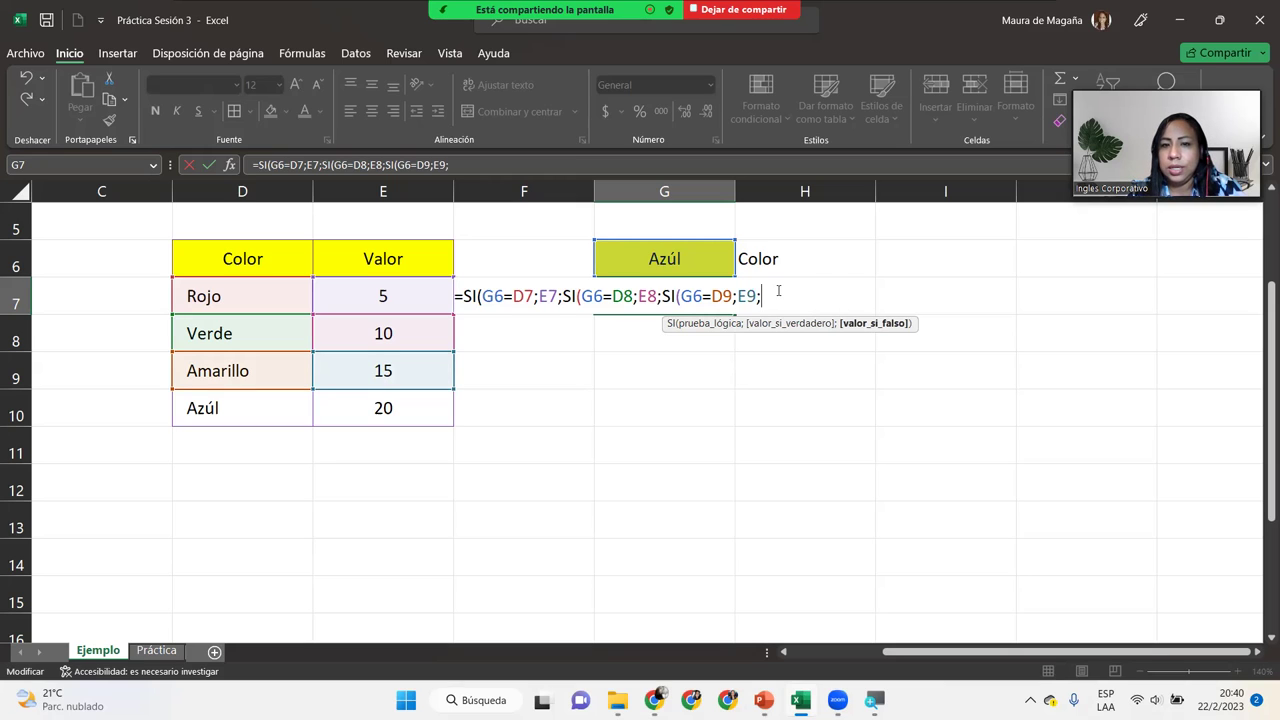
text(S)
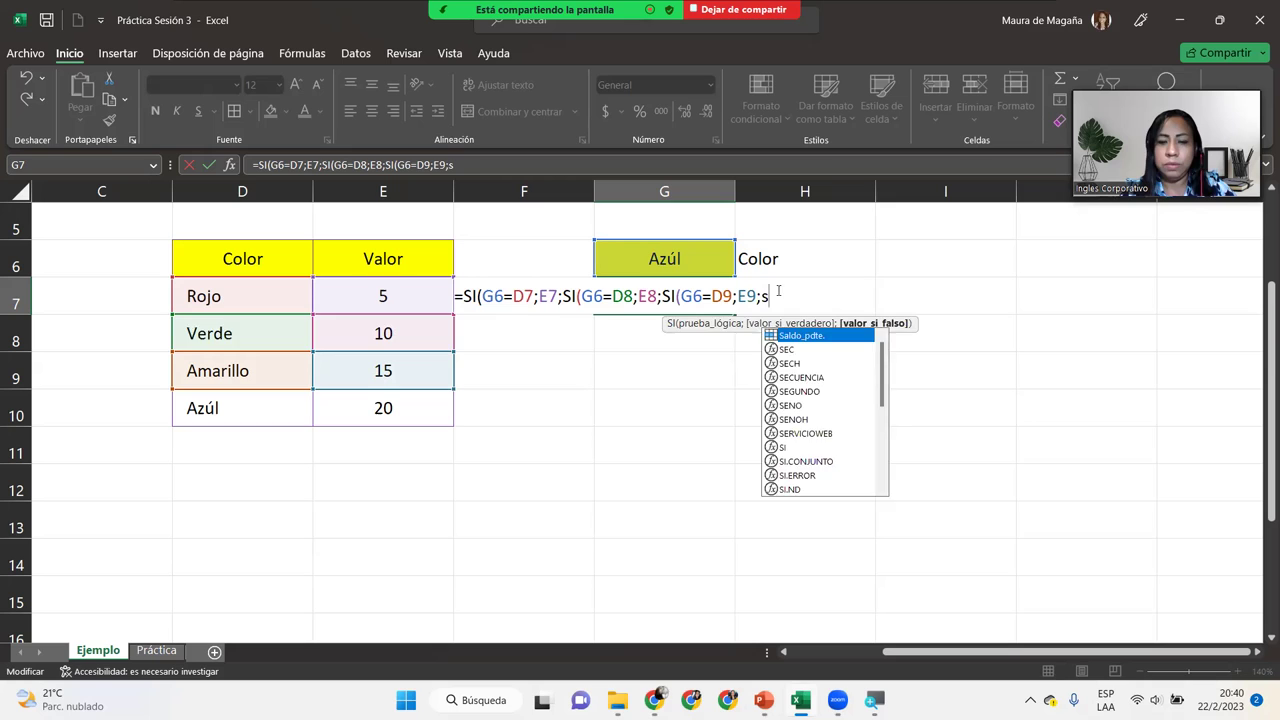
text(I()
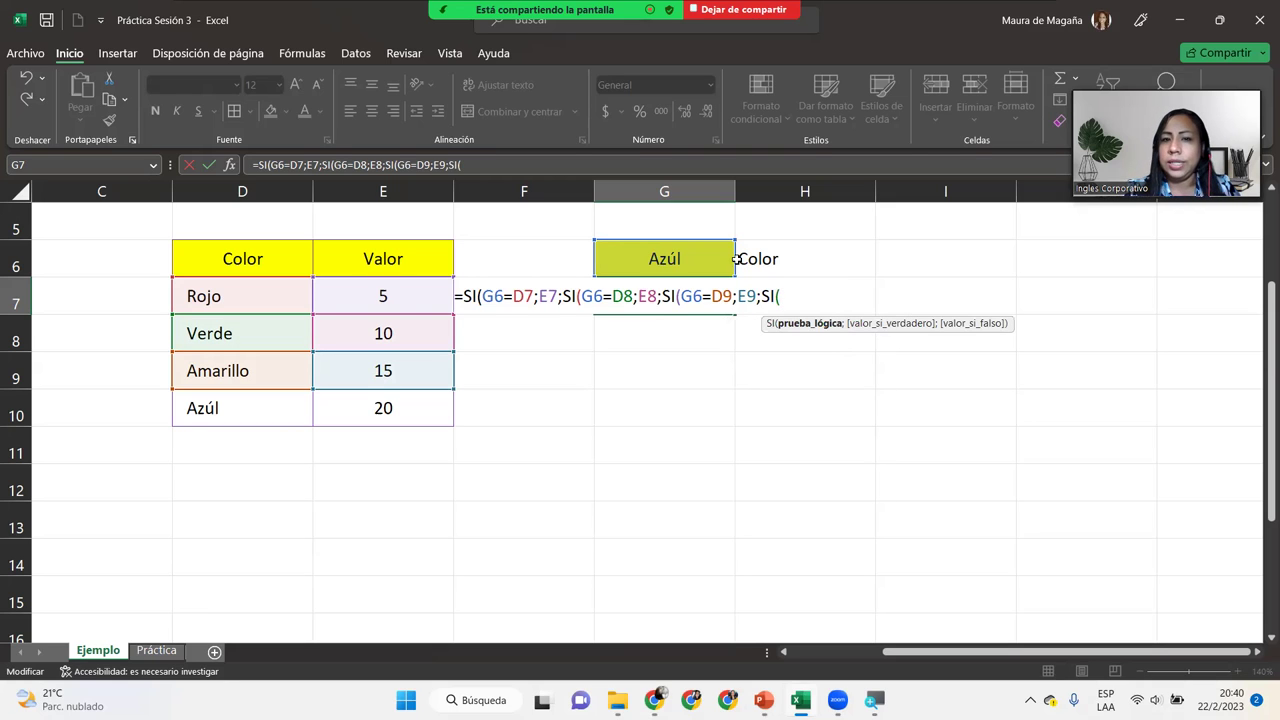
Step: Finish G7's formula with SI(G6=D10;E10;"N/A") for Azúl and four closing parentheses
click(718, 258)
text(=)
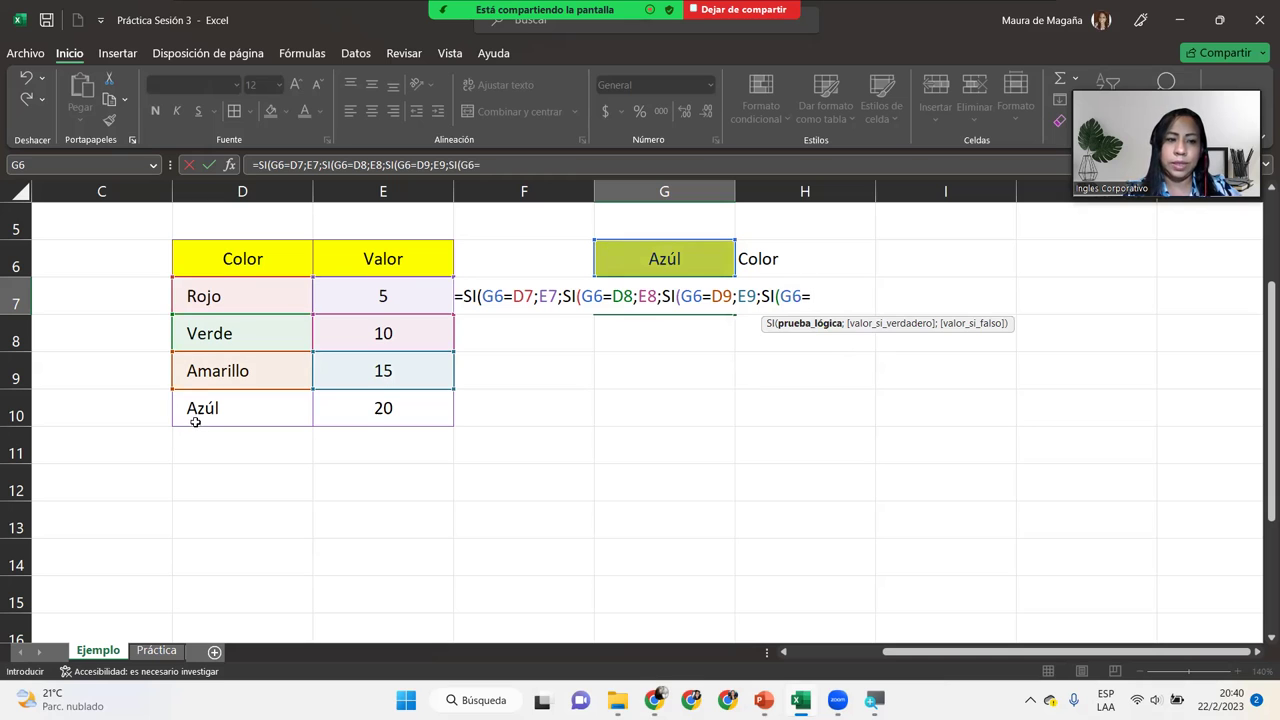
click(195, 421)
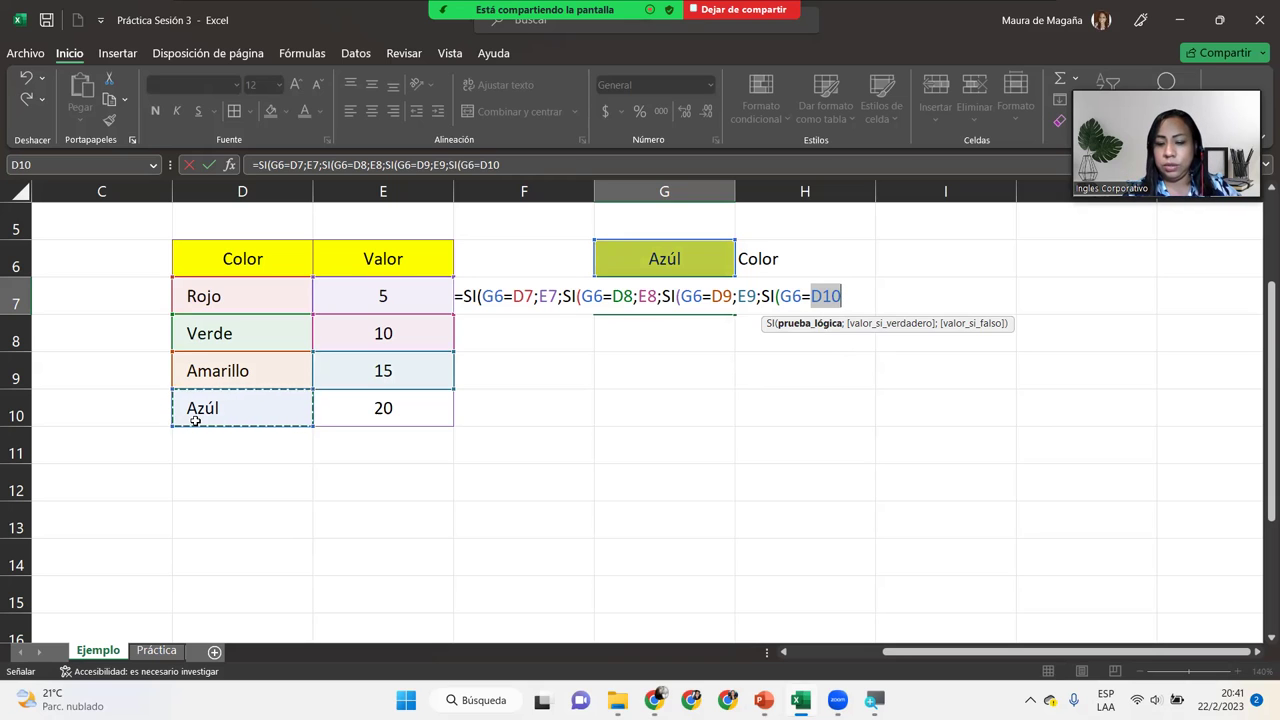
text(;)
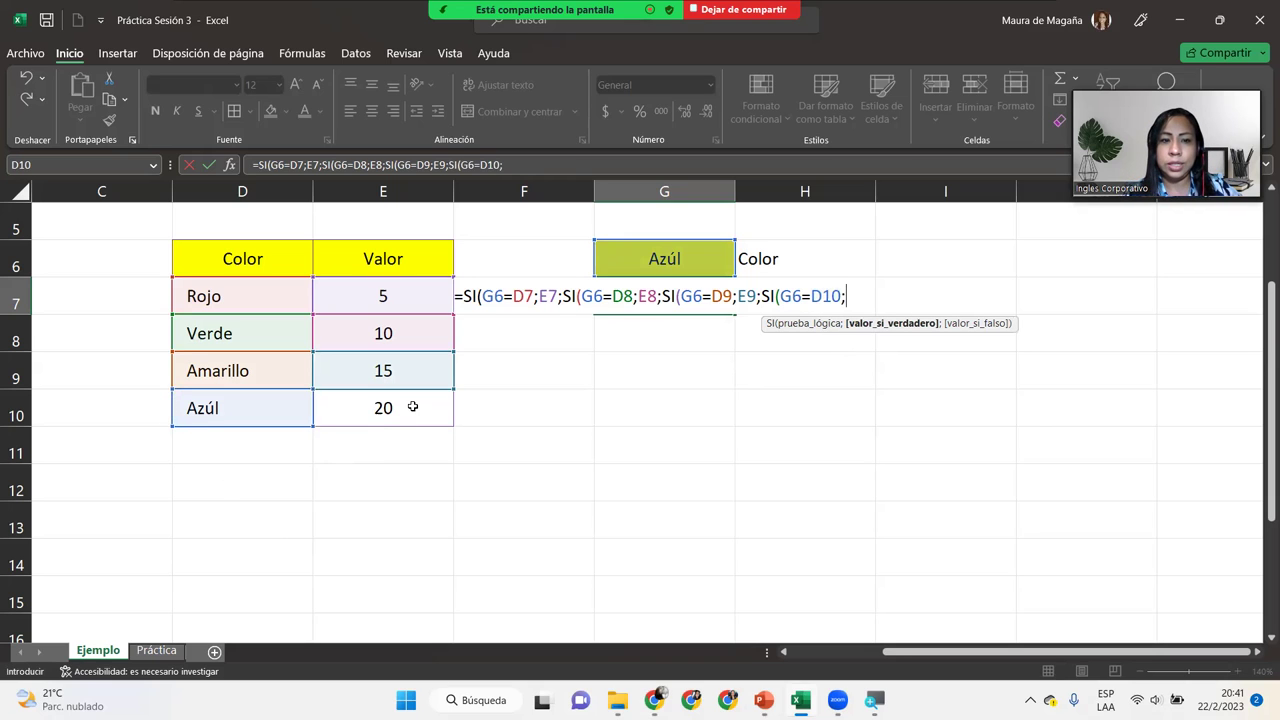
click(412, 406)
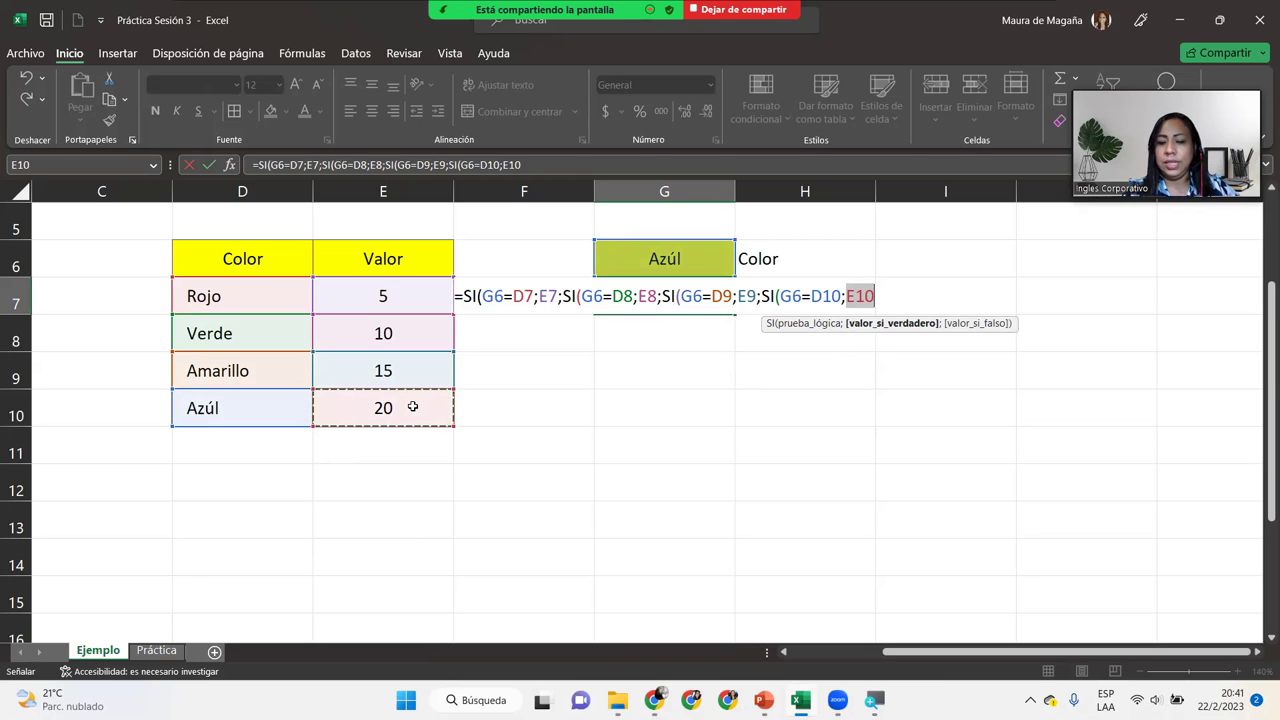
text(;)
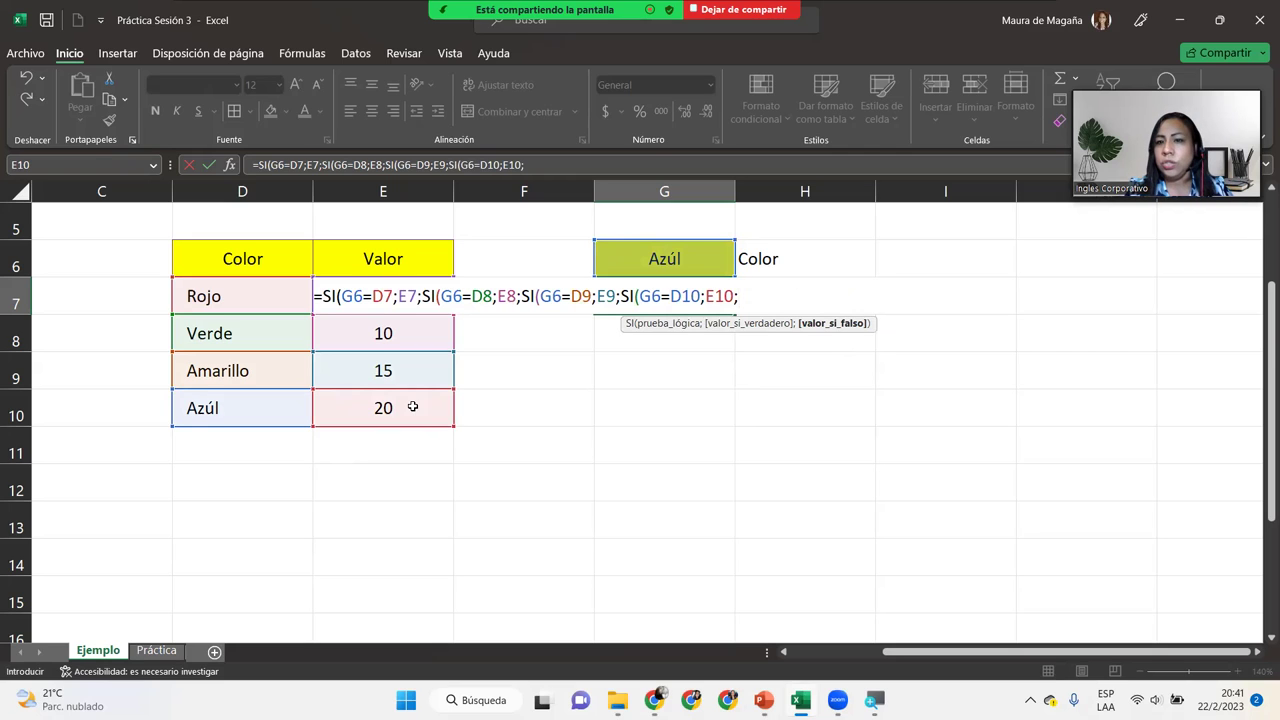
text("N)
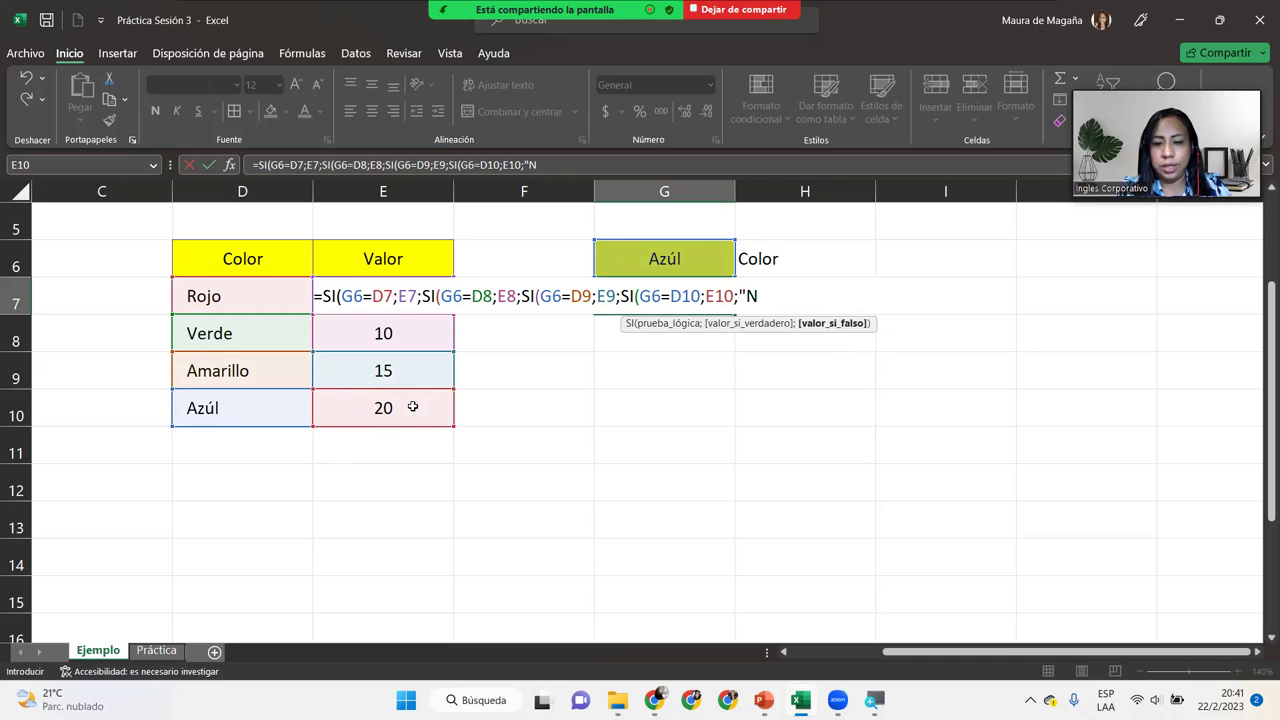
text(/A")
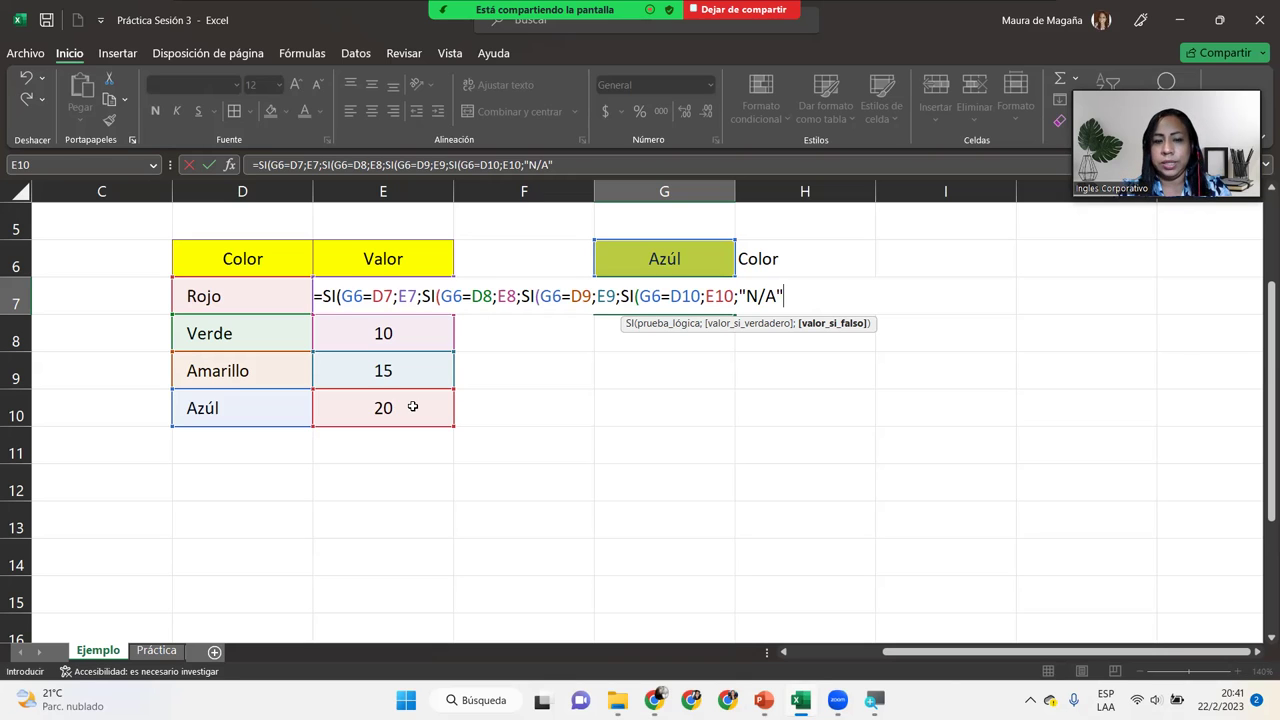
text())
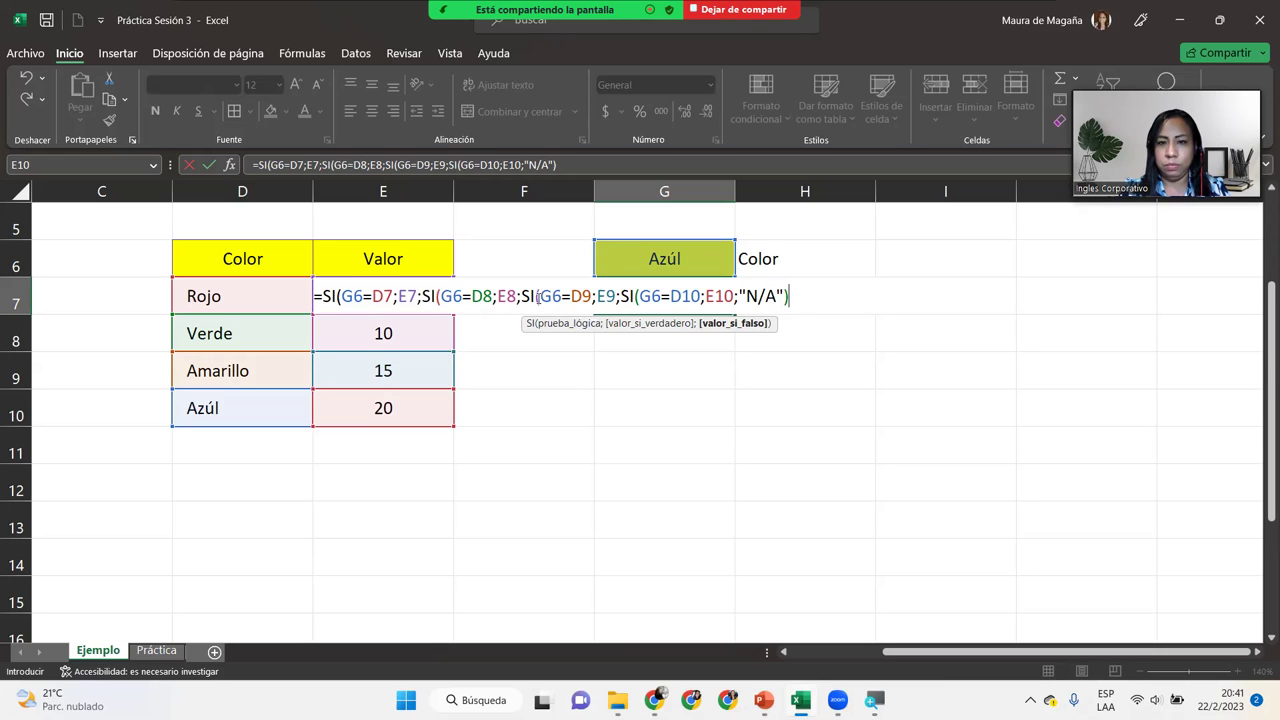
text())
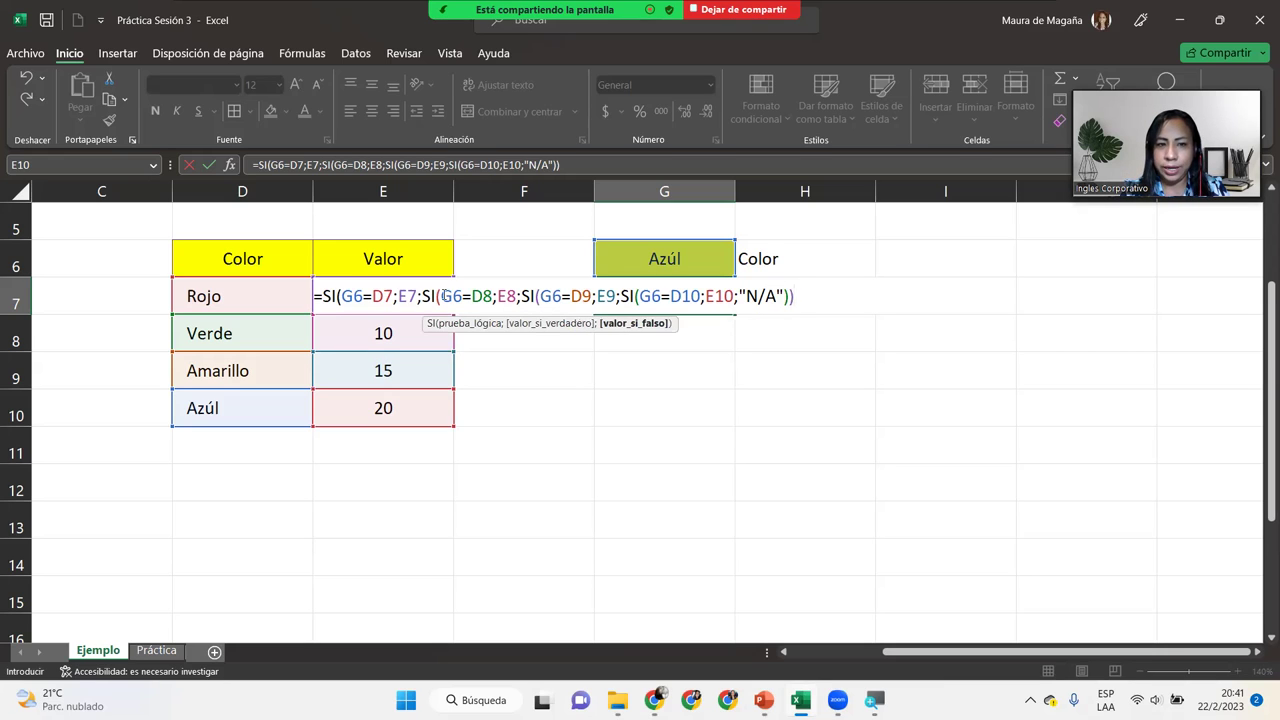
text())
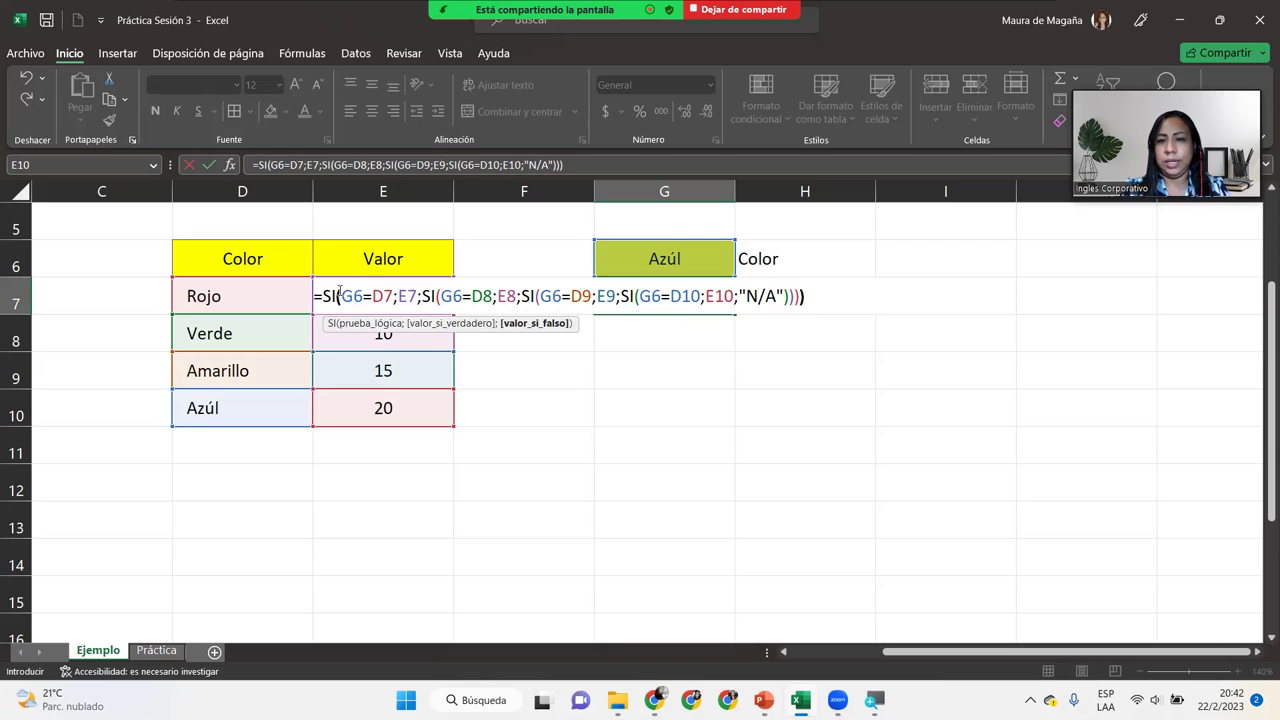
text())
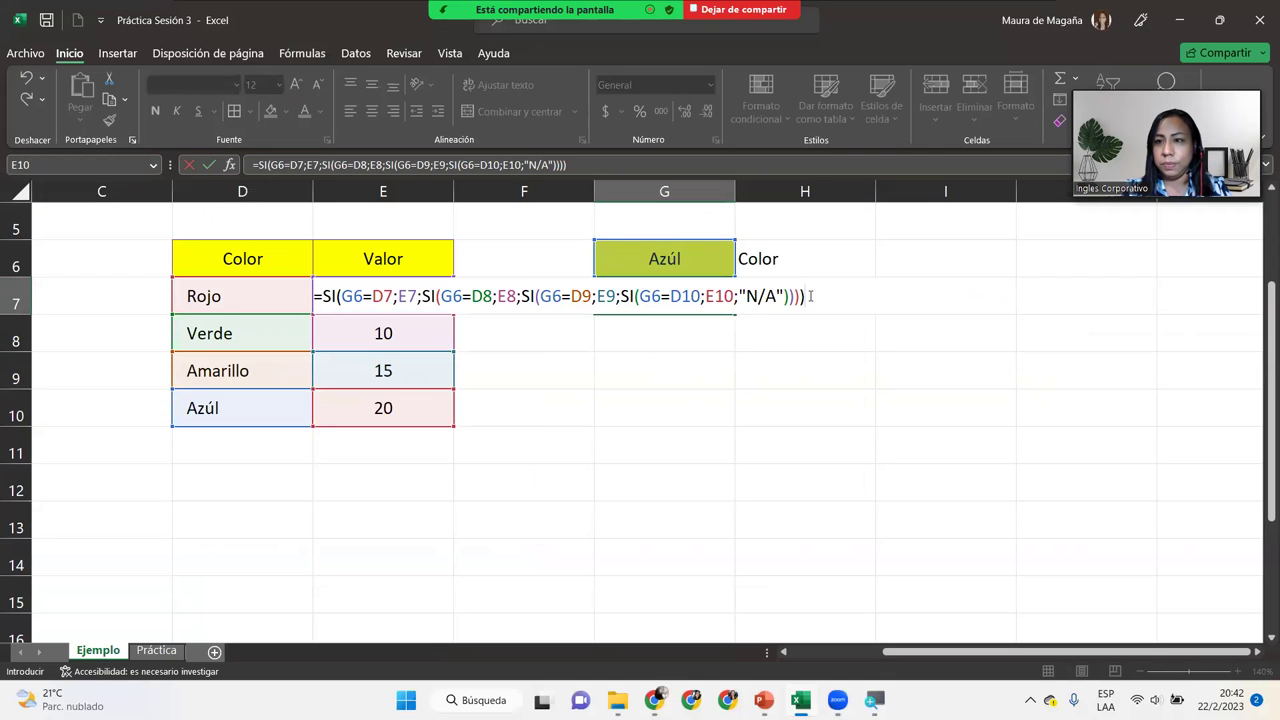
Step: Commit G7's nested formula and test it by entering Café in G6
key(Return)
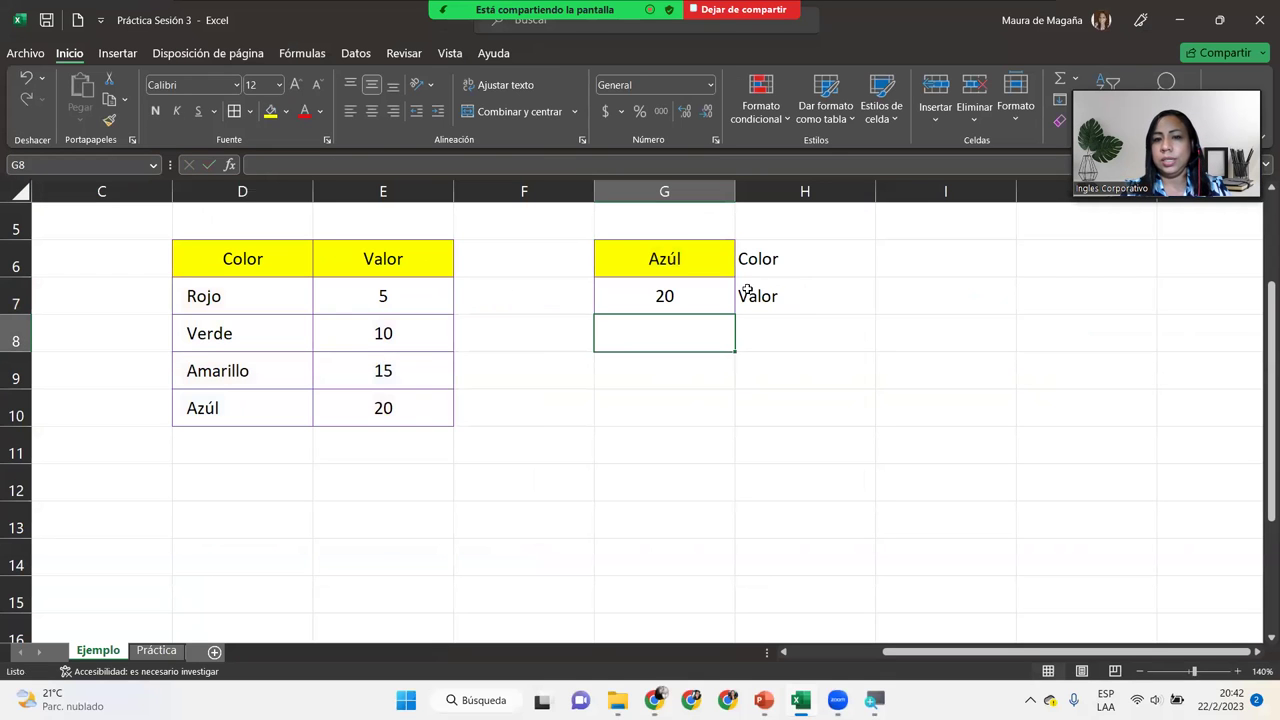
click(729, 295)
click(680, 259)
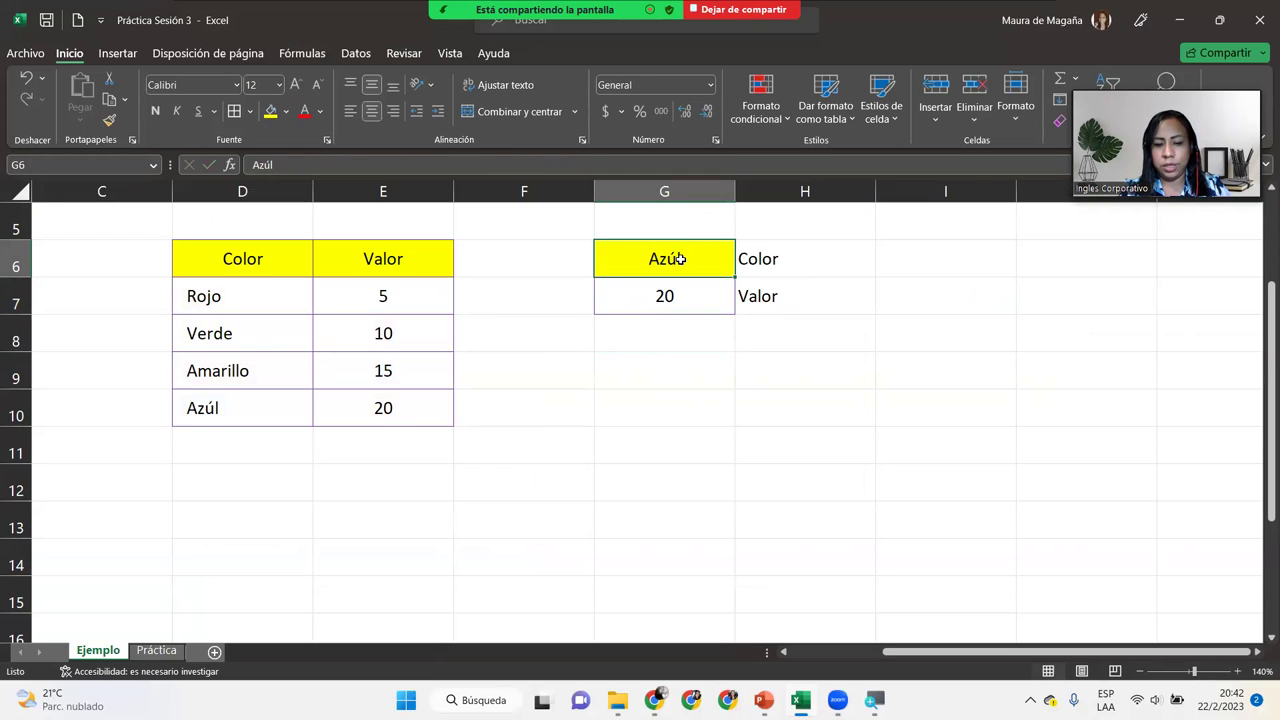
text(Café)
key(Return)
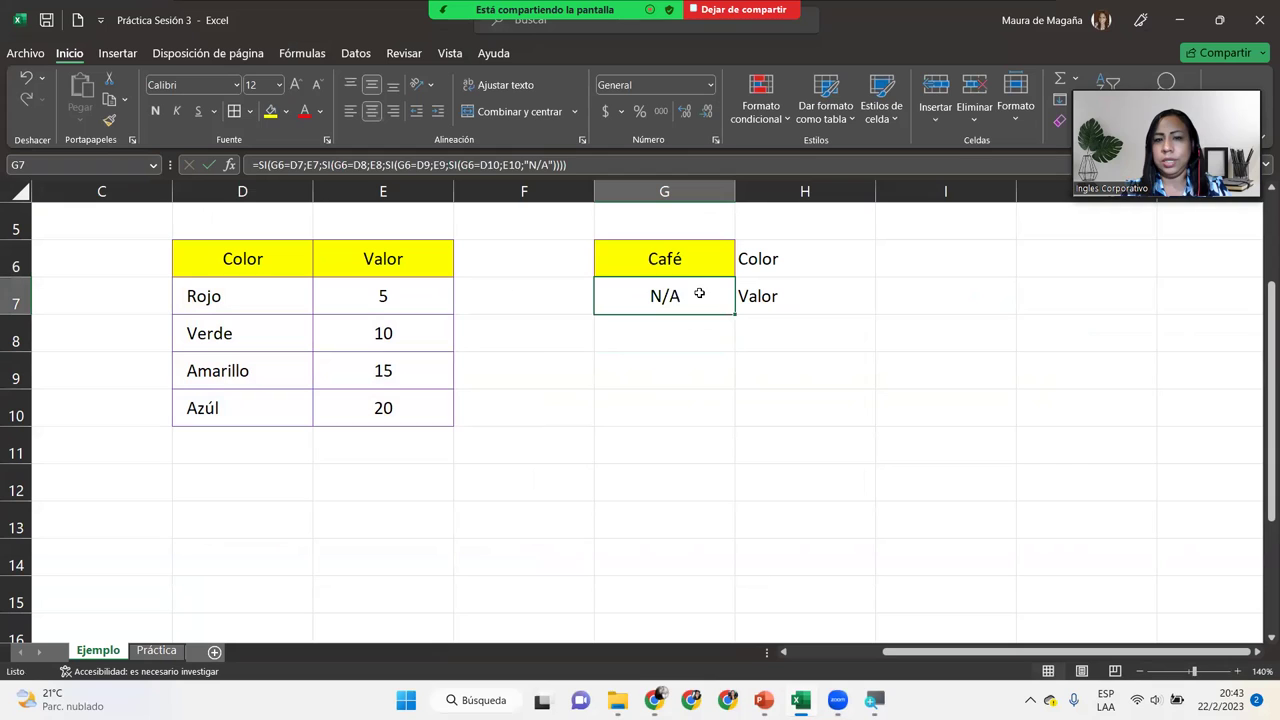
Step: Change G6 to Verde and reopen G7's nested SI formula for editing
click(705, 262)
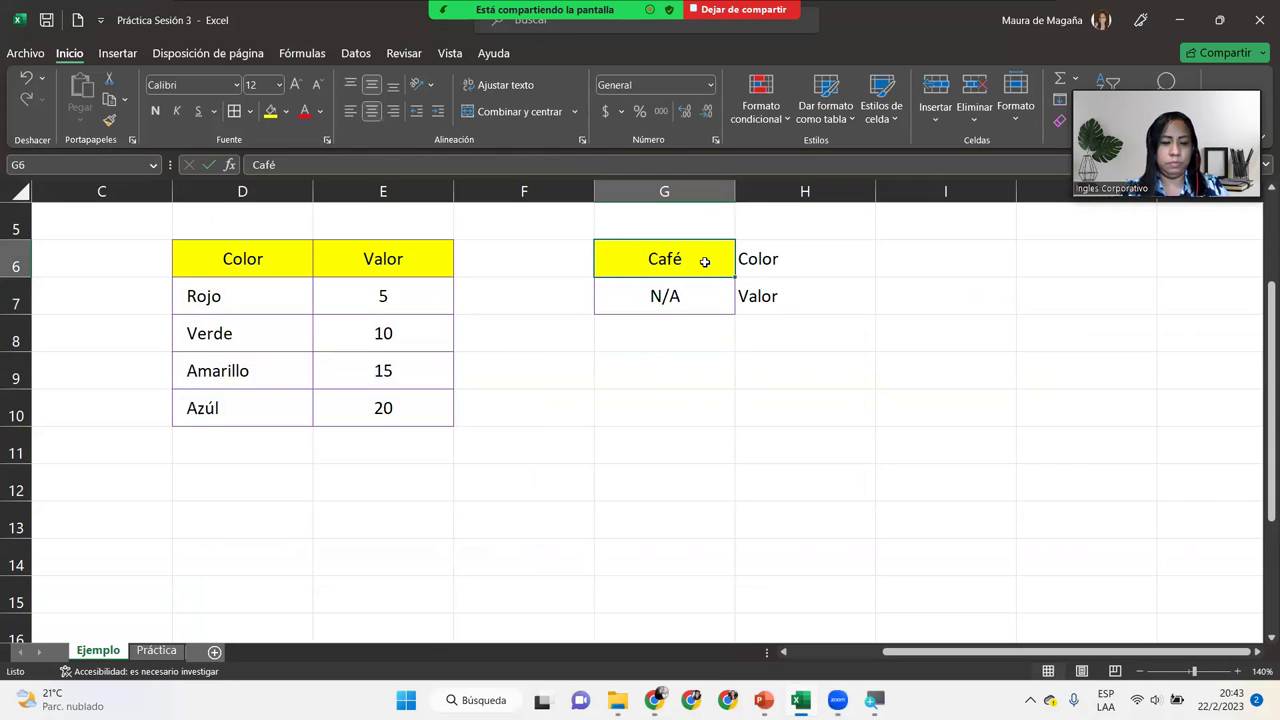
text(Verd)
key(BackSpace)
text(rde)
key(Return)
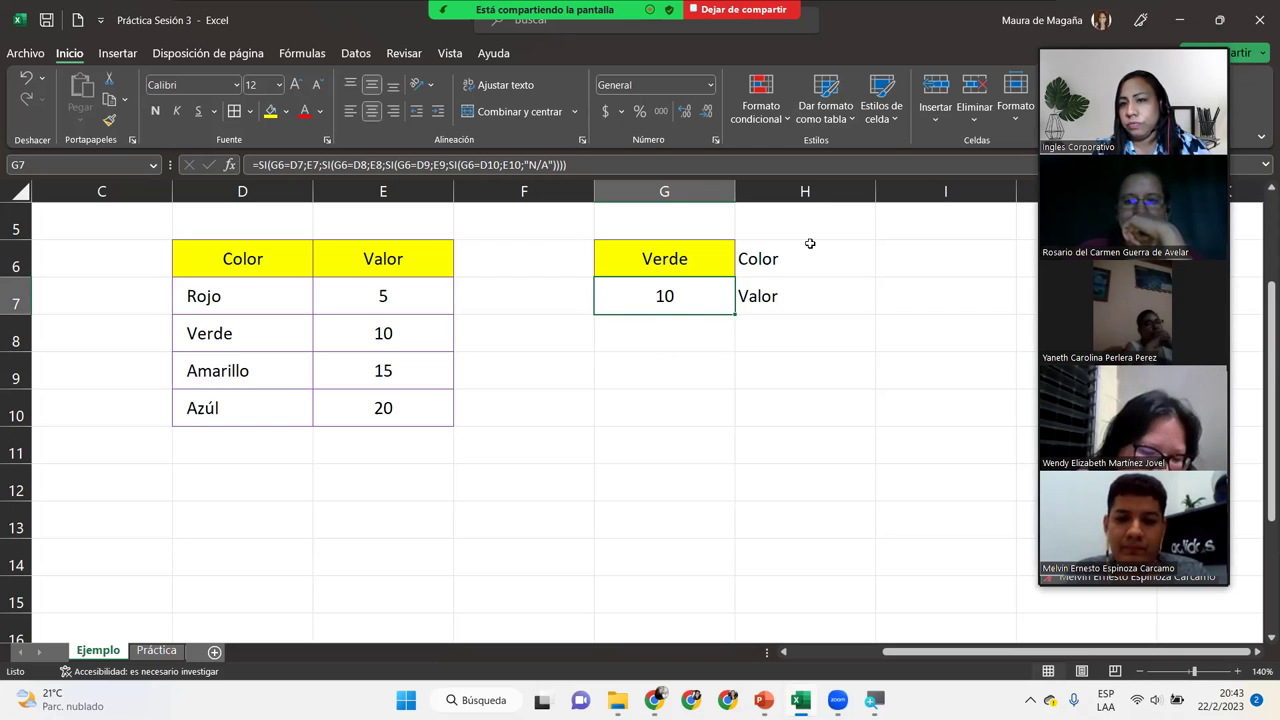
mouse_move(1075, 45)
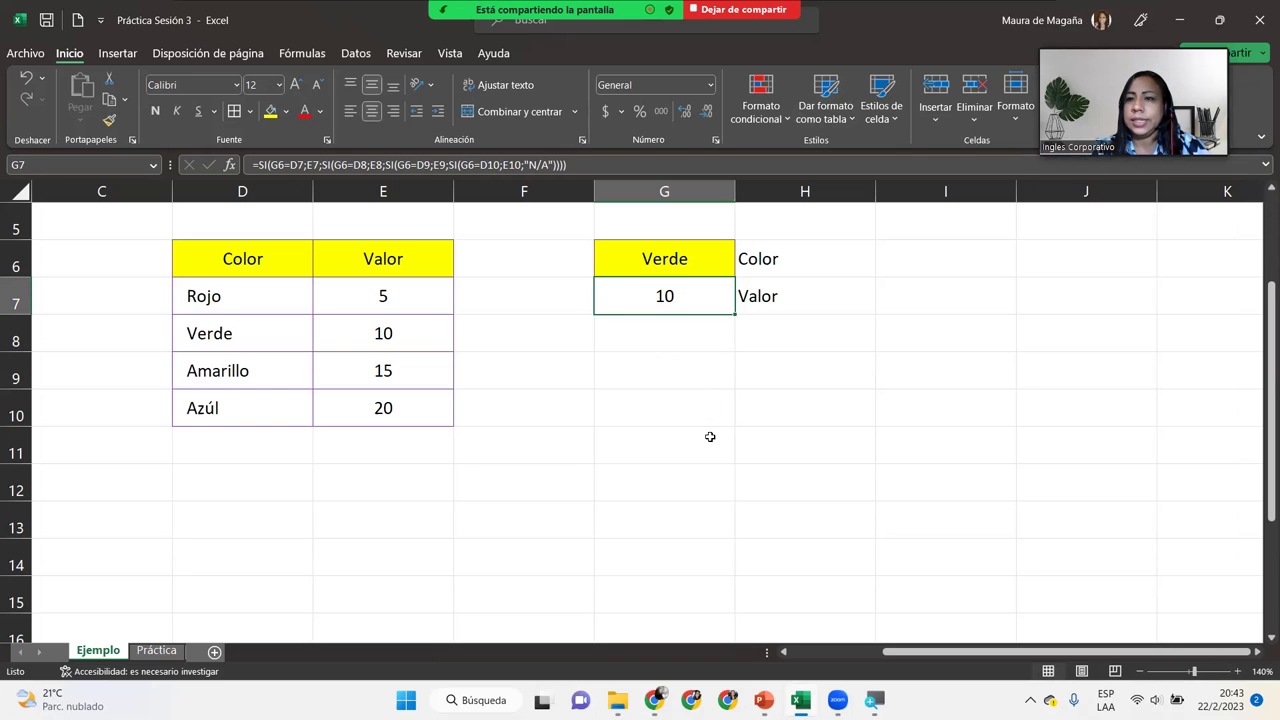
double_click(697, 300)
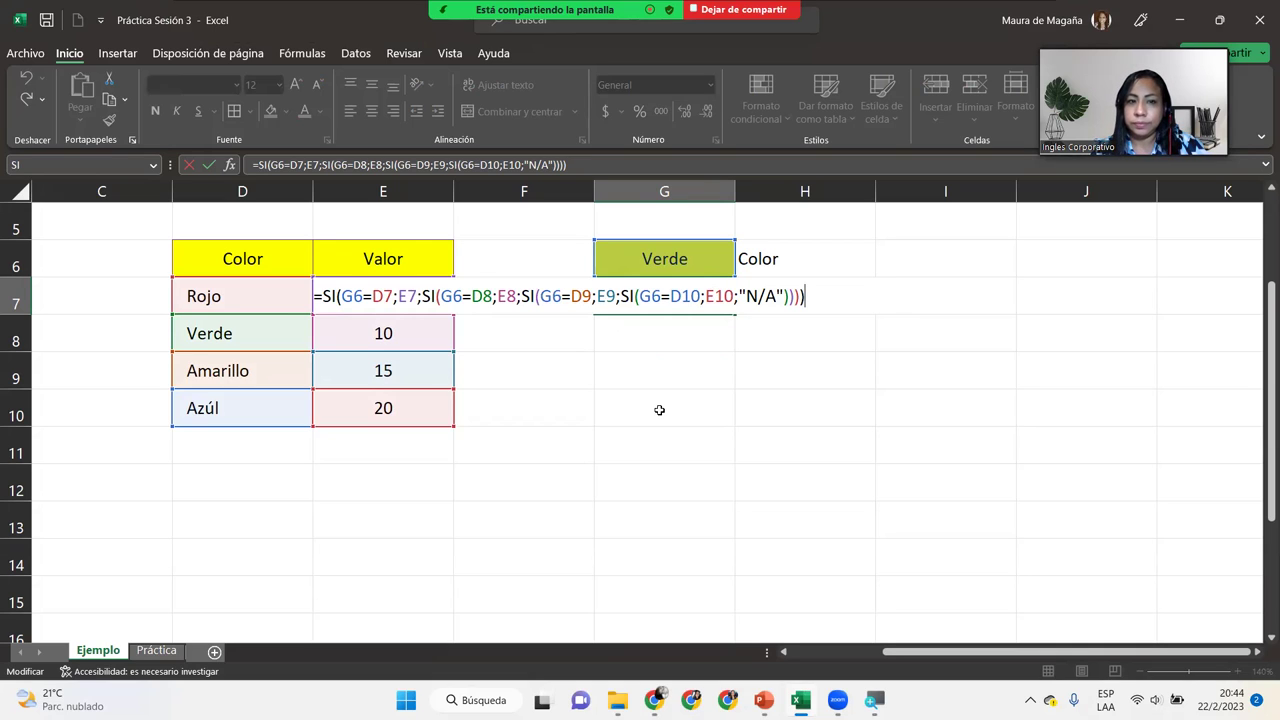
Step: Make D7, E7, E8, E9 and E10 in G7's formula absolute with F4
click(407, 296)
click(383, 294)
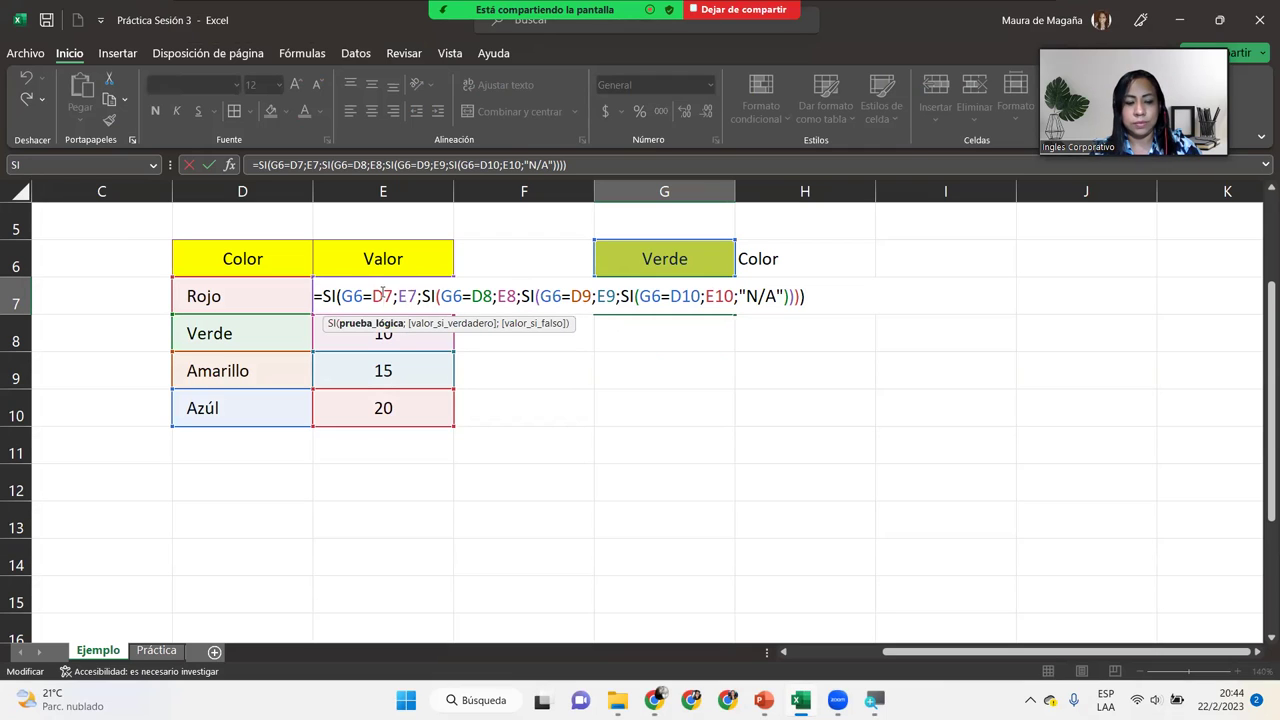
key(F4)
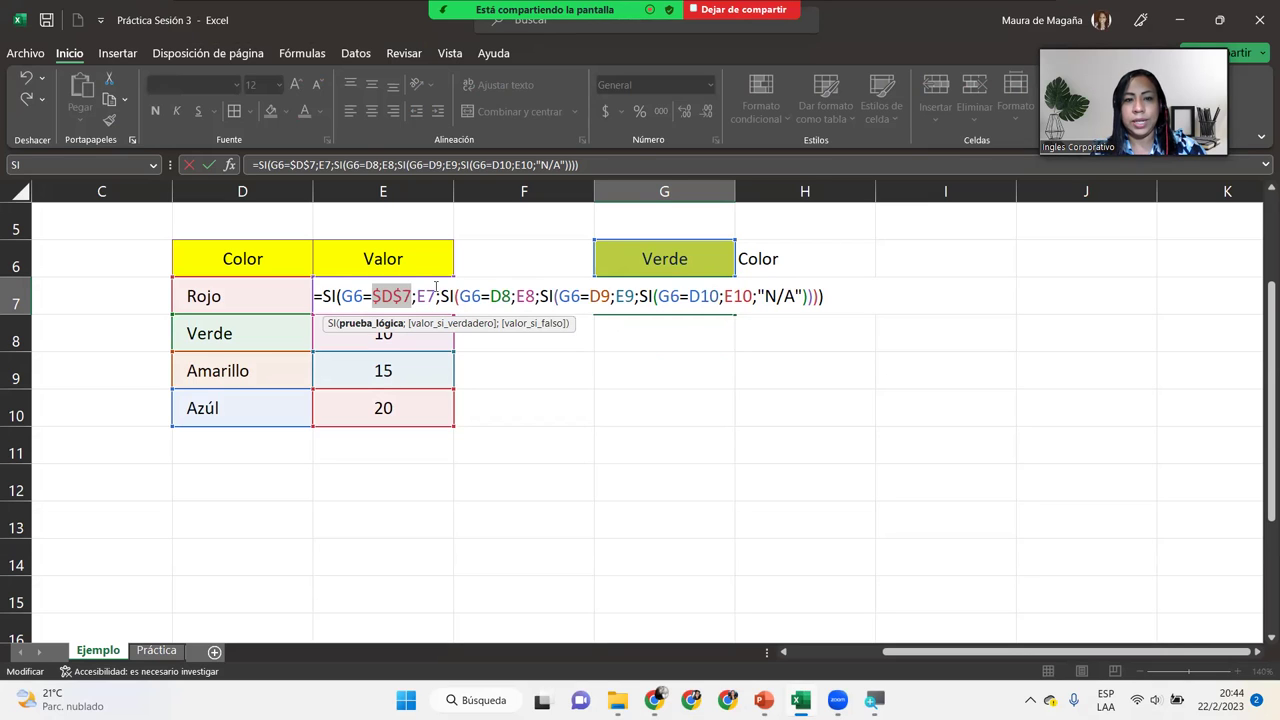
click(426, 296)
key(F4)
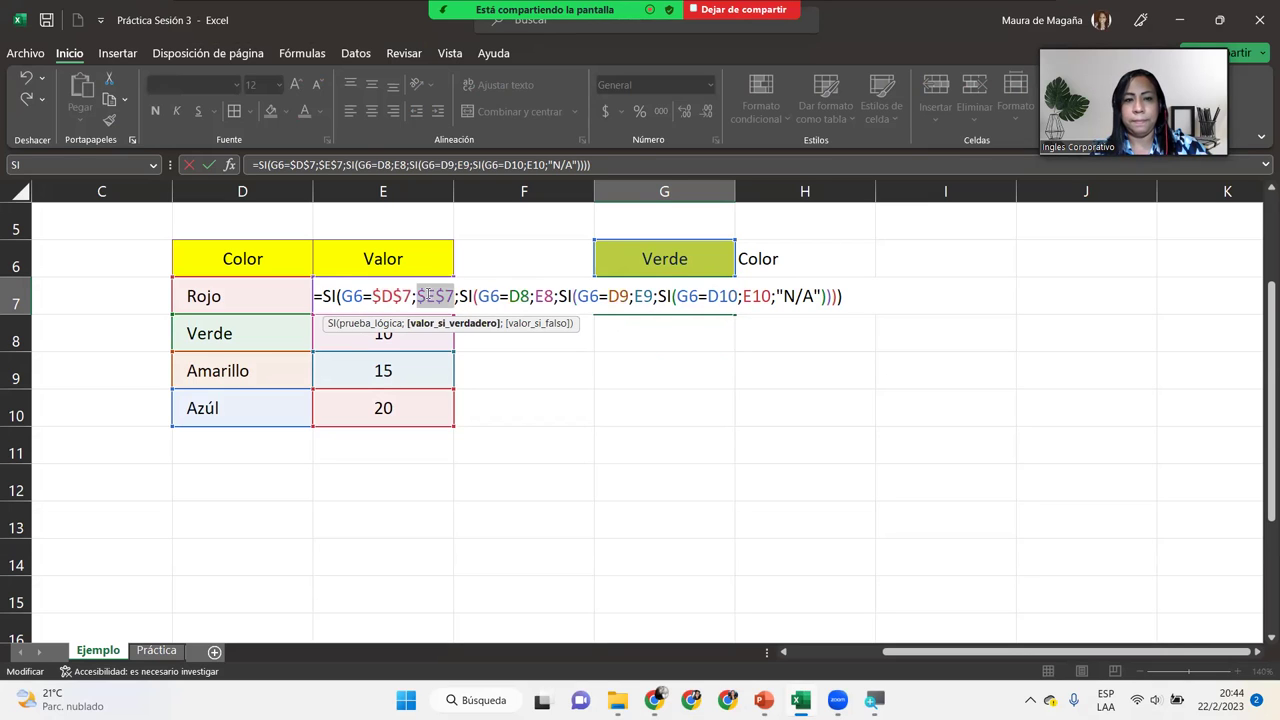
click(546, 296)
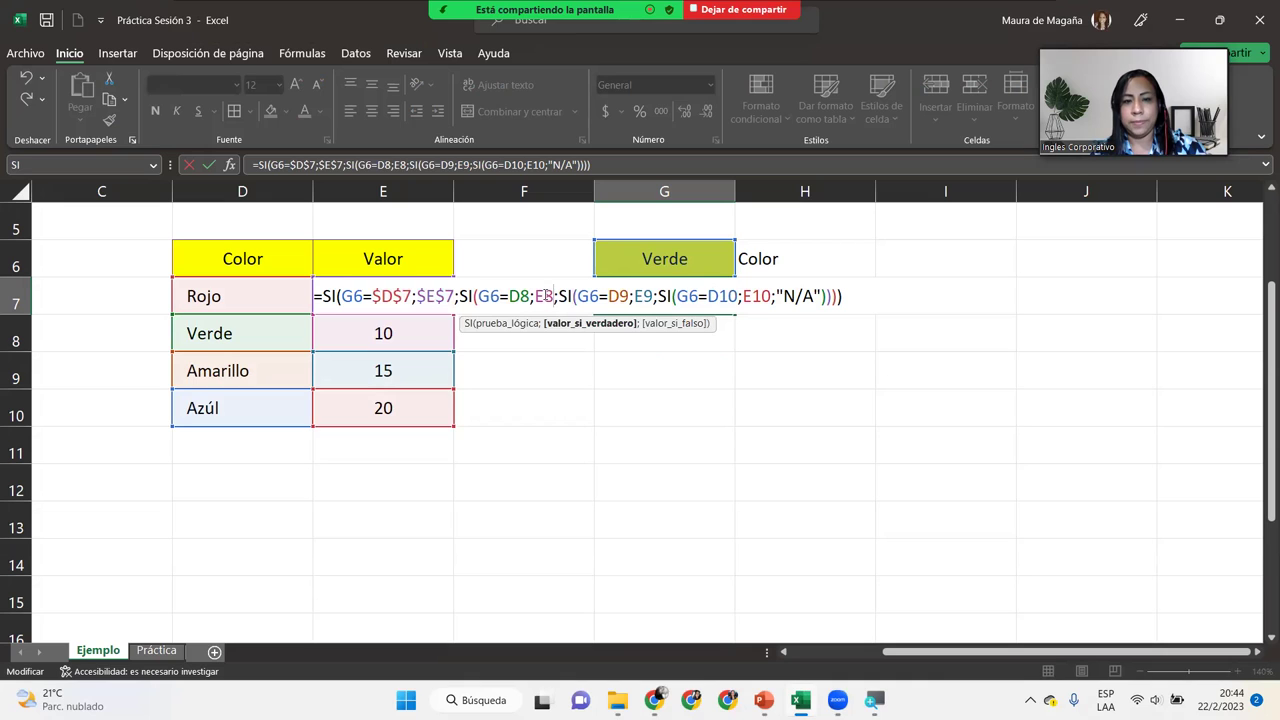
key(F4)
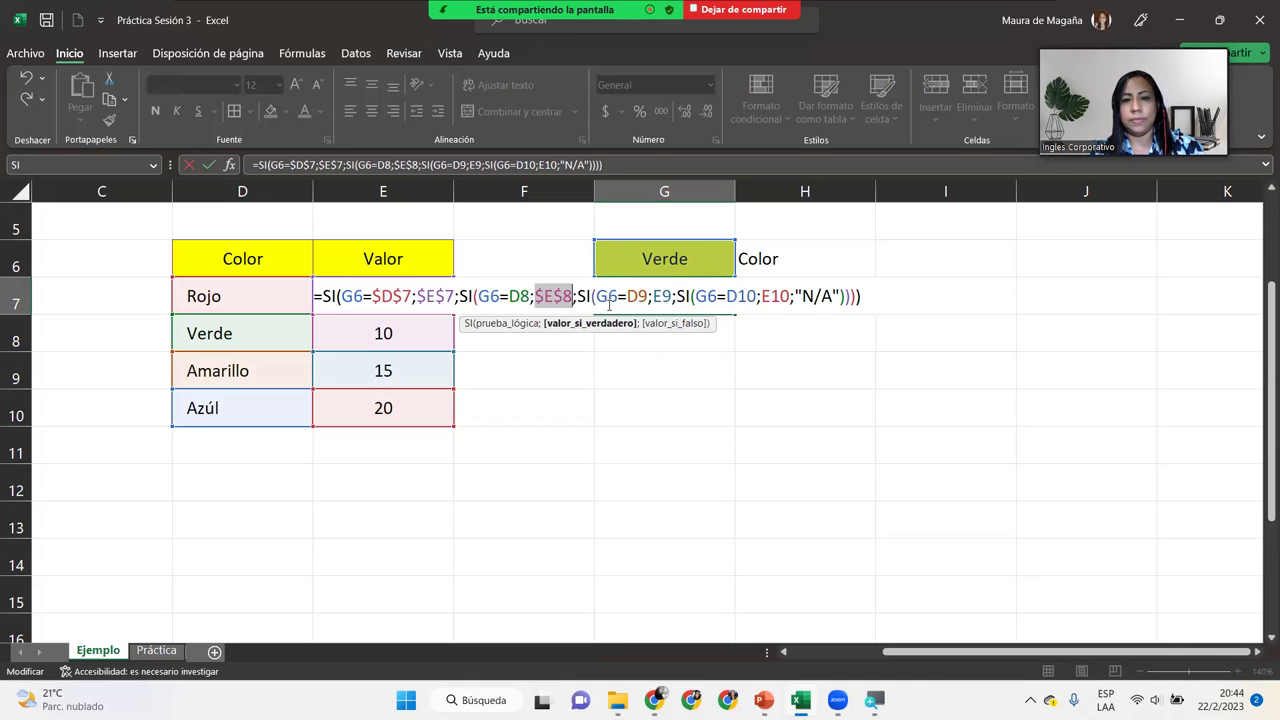
click(665, 296)
key(F4)
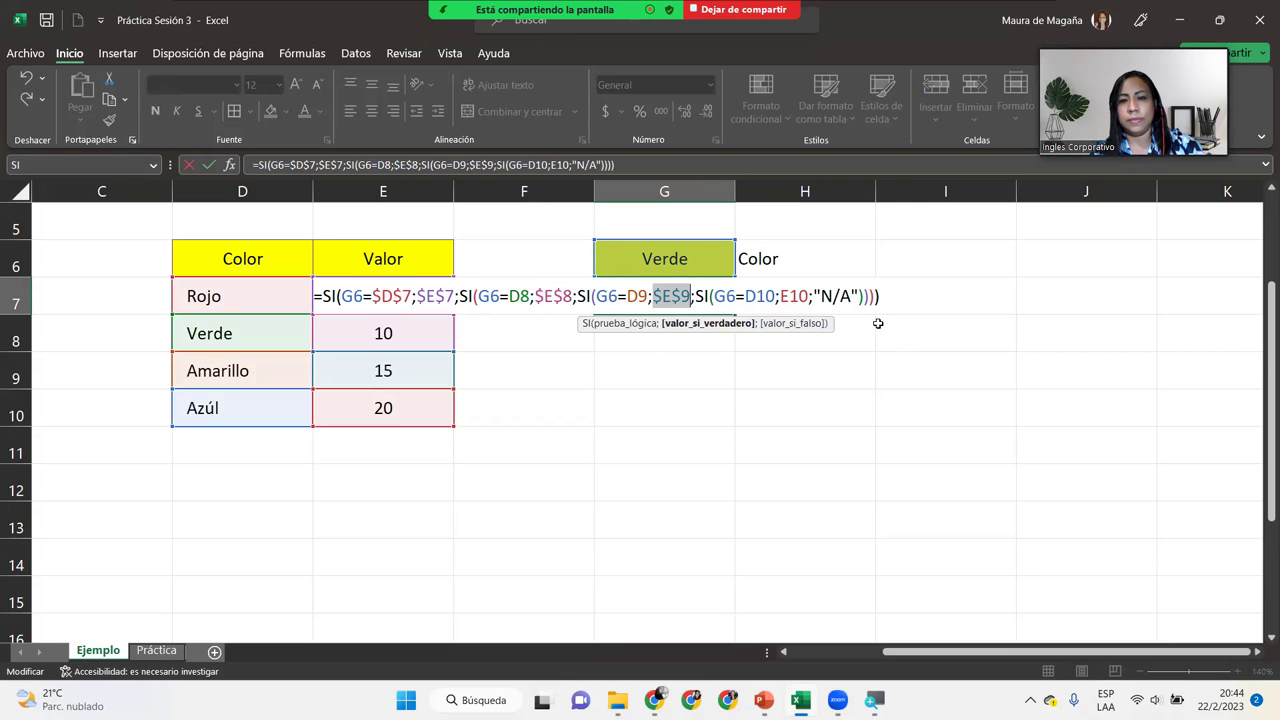
click(794, 294)
key(F4)
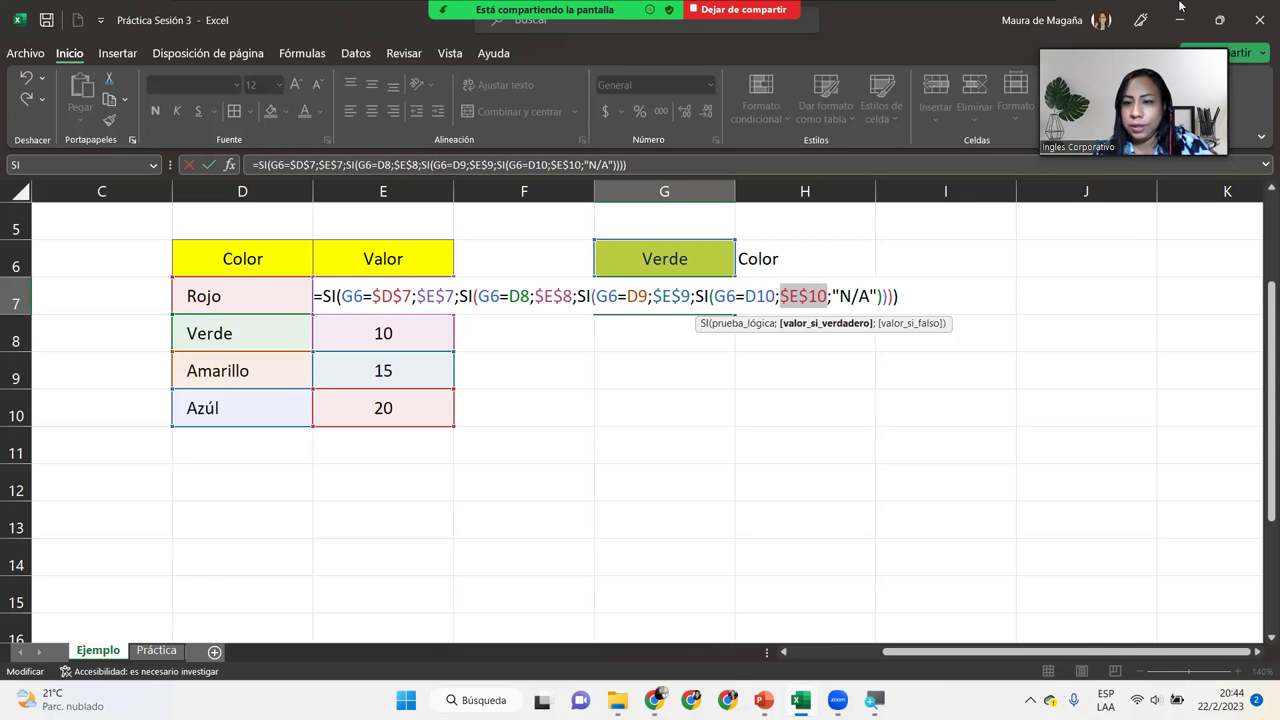
Step: Show the participants' video gallery and resize it over the sheet
key(alt+F2)
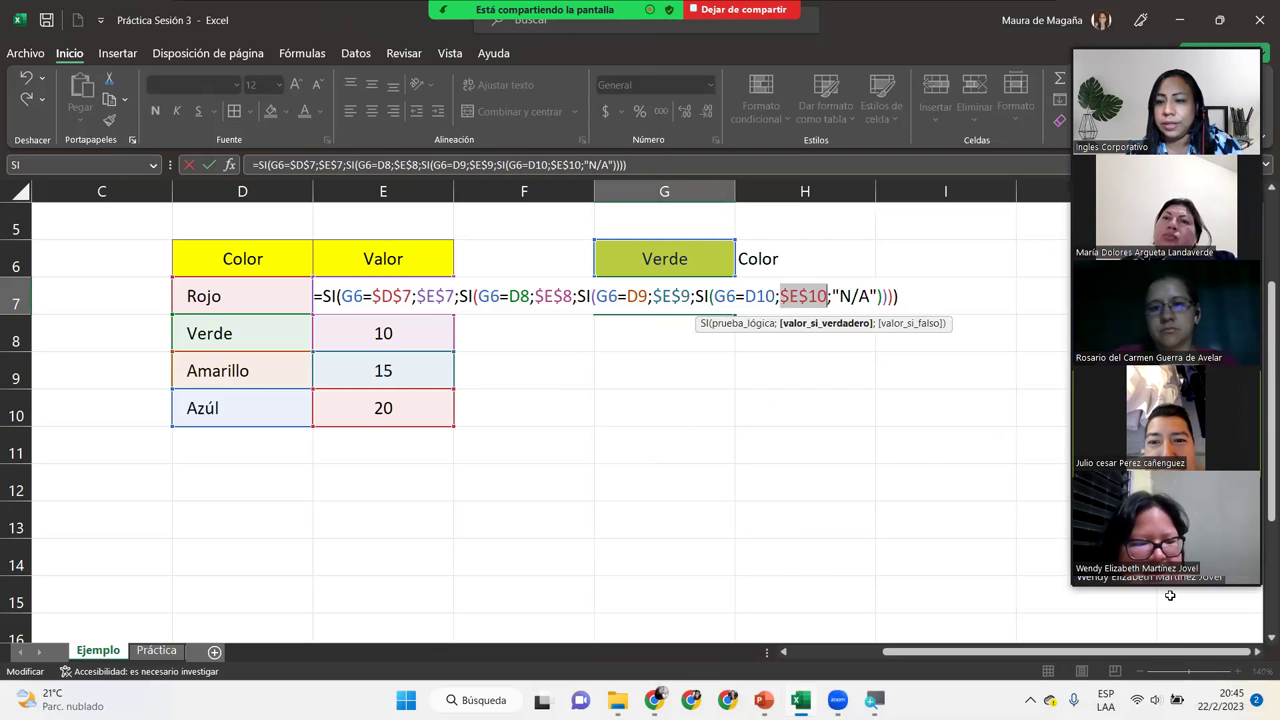
drag(1260, 592, 1170, 595)
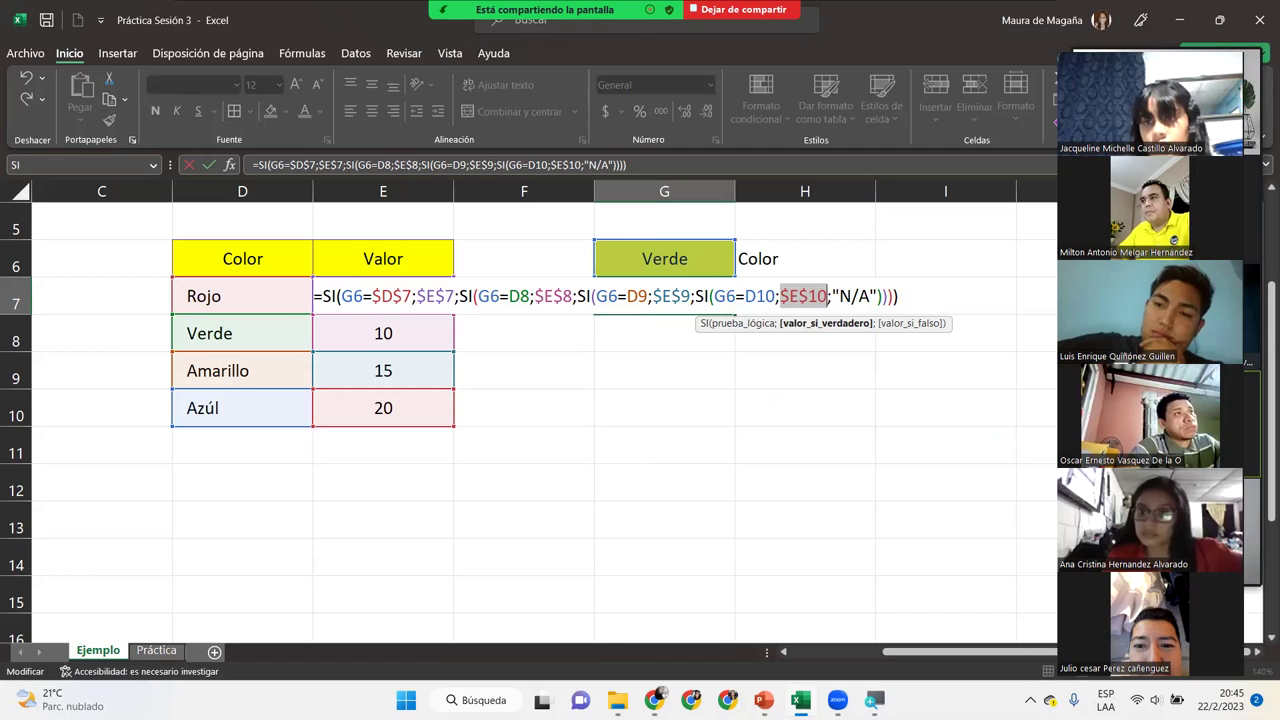
drag(1063, 377, 663, 377)
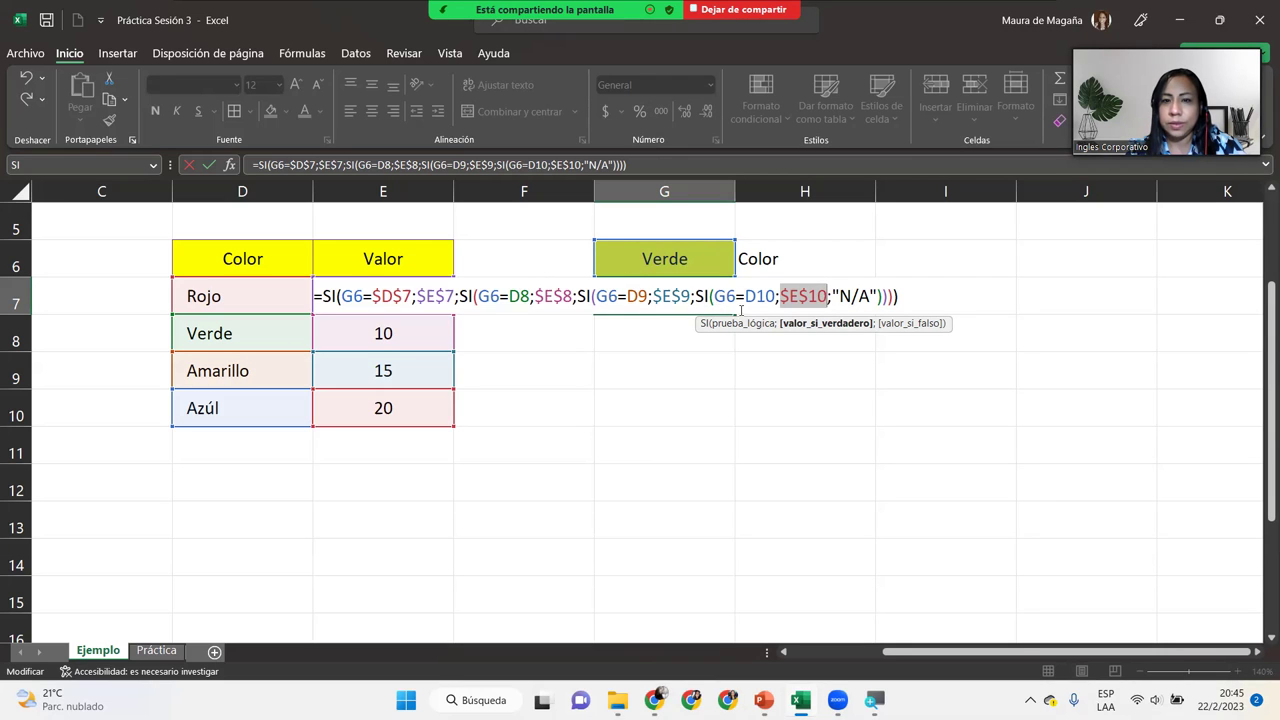
Step: Make D10, D9 and D8 absolute and commit G7's formula, which returns 10 for Verde
click(760, 295)
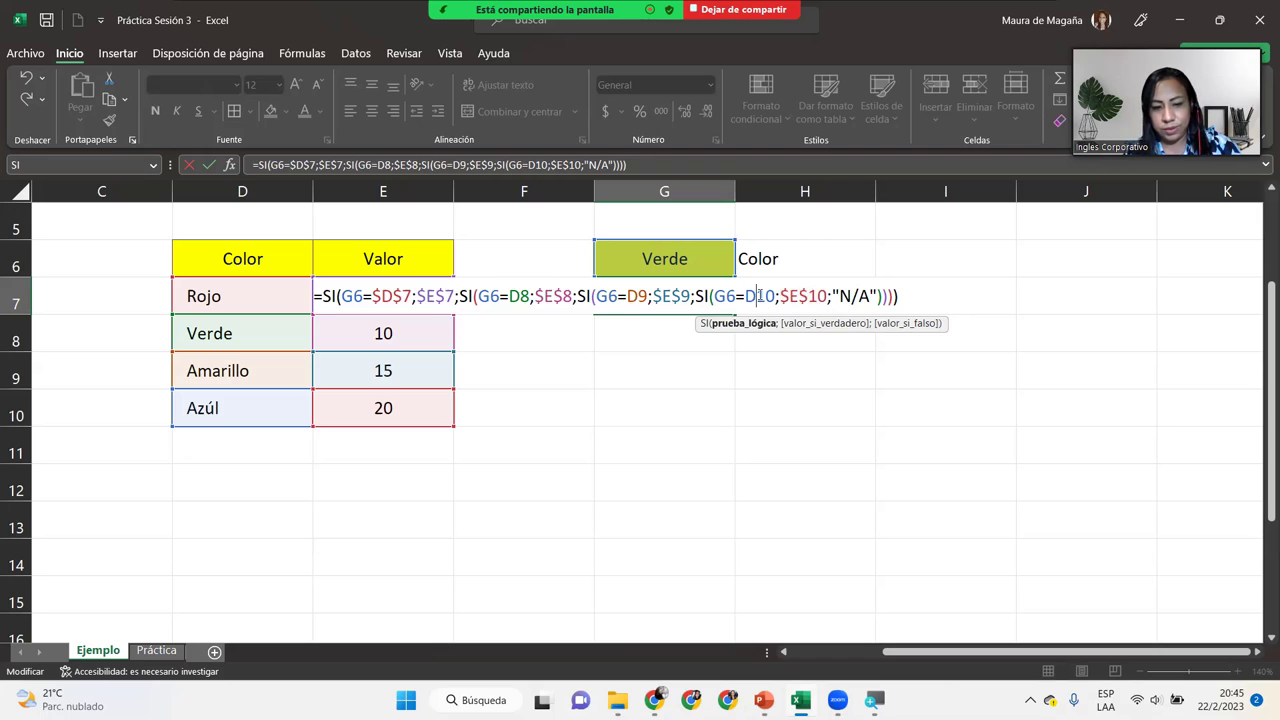
key(F4)
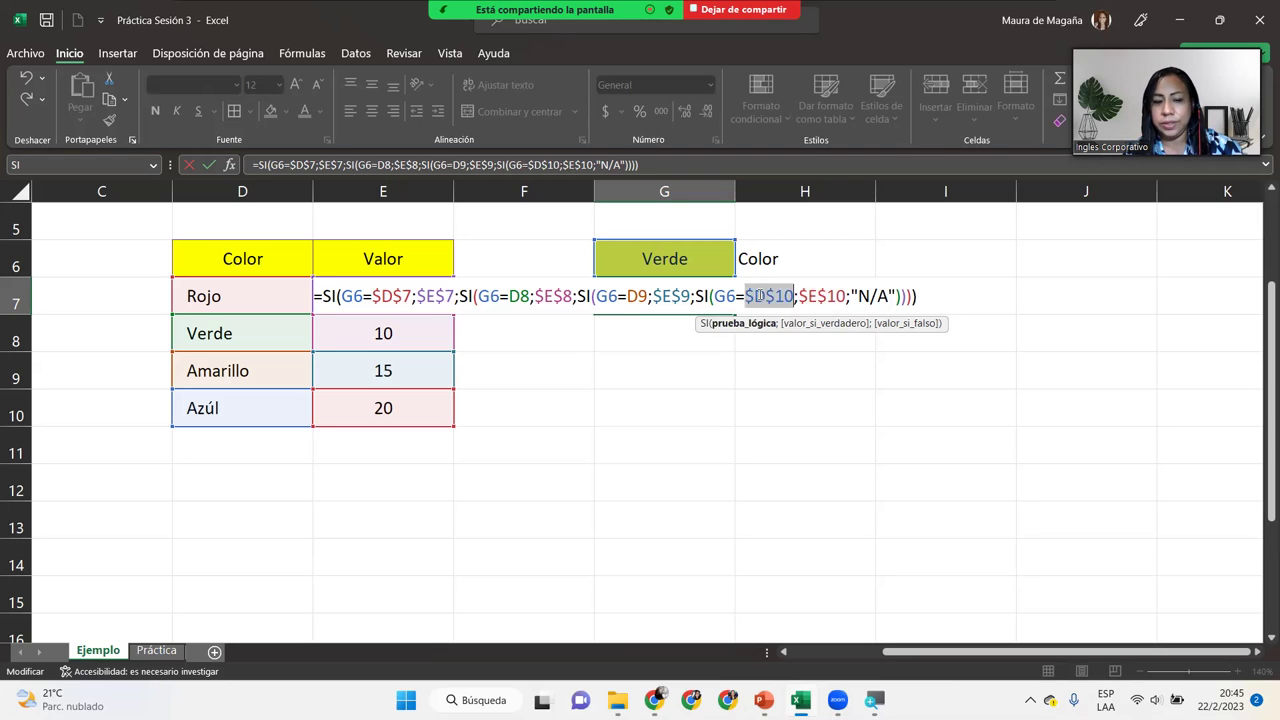
click(640, 295)
key(F4)
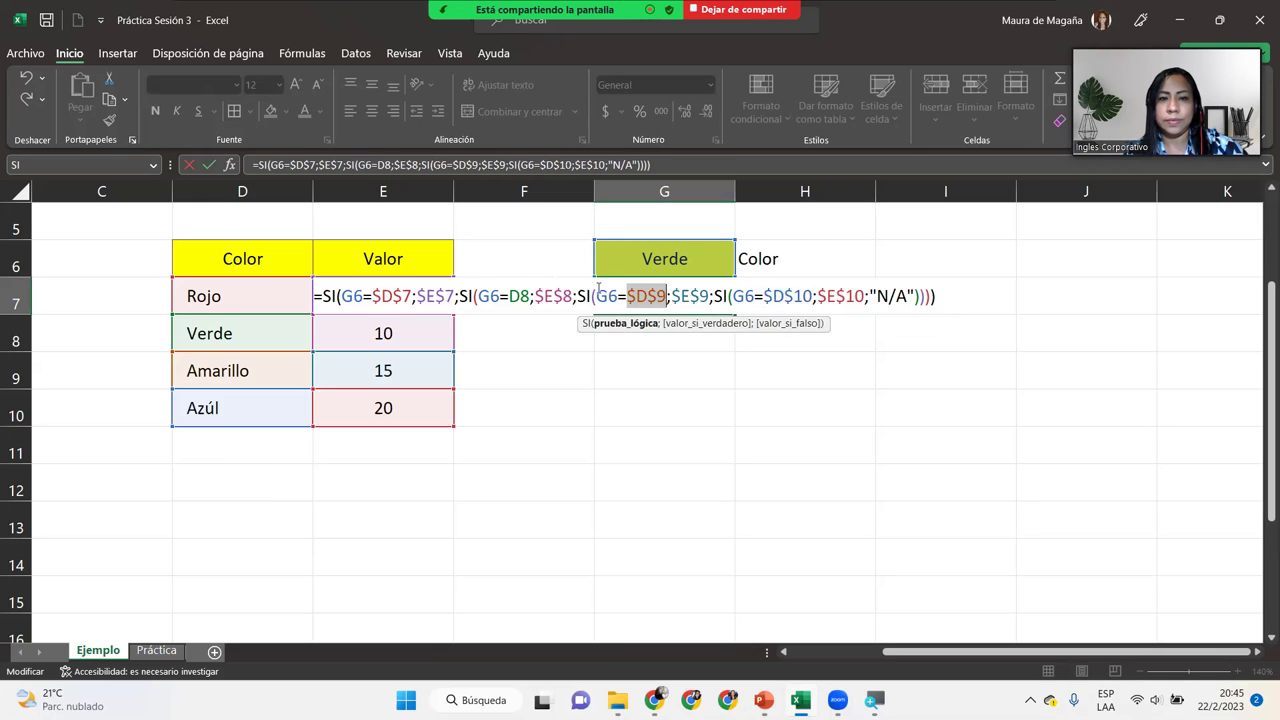
click(520, 296)
key(F4)
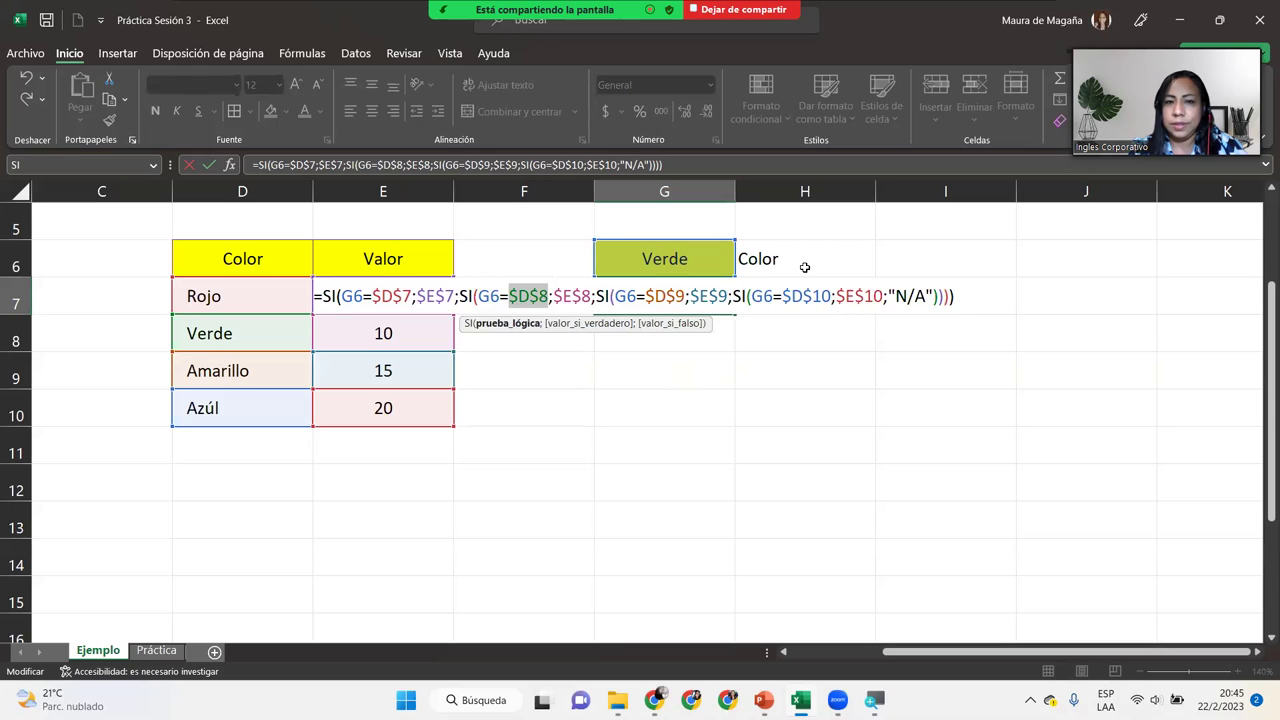
click(982, 297)
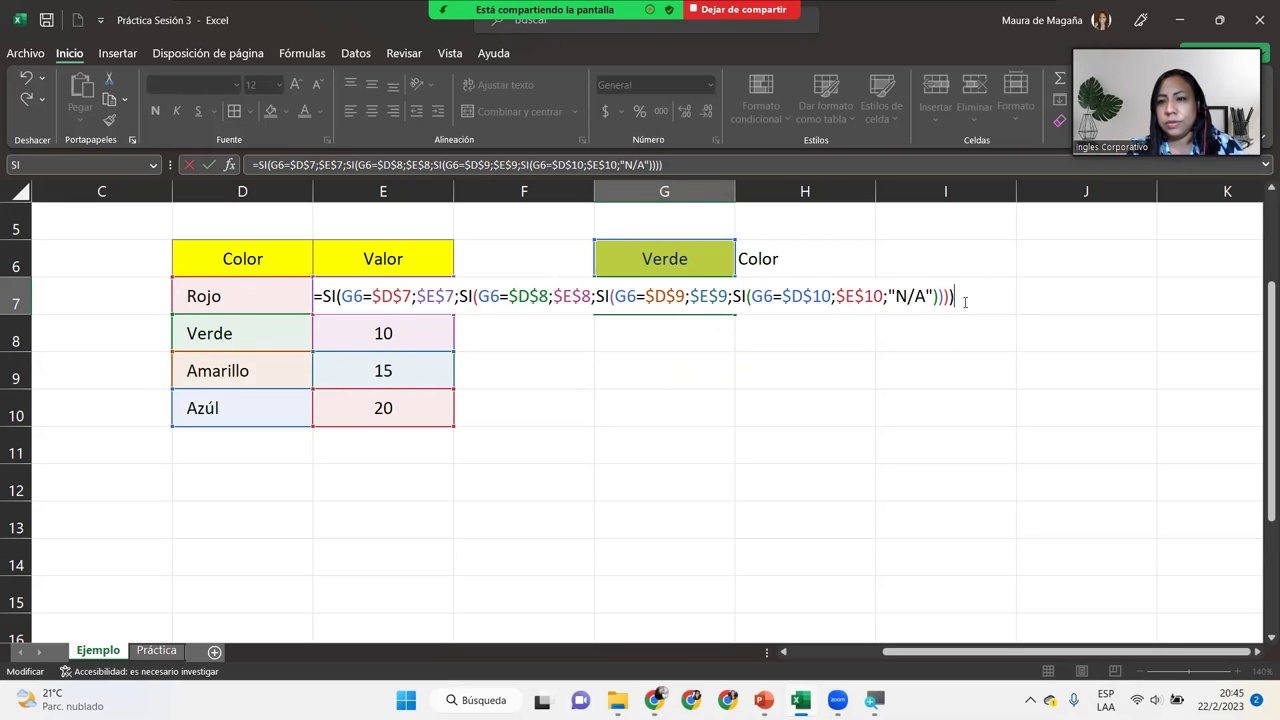
key(Return)
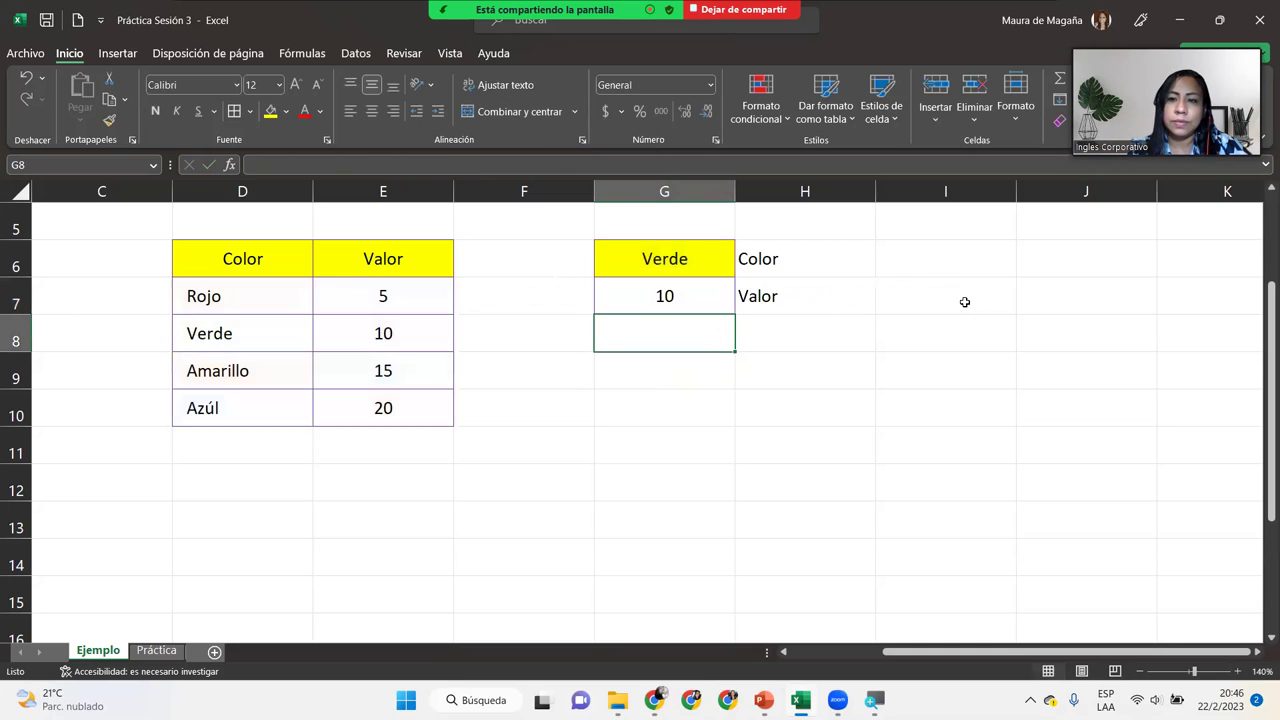
Step: Enter Rojo in G6 and confirm that G7 now returns 5
click(676, 260)
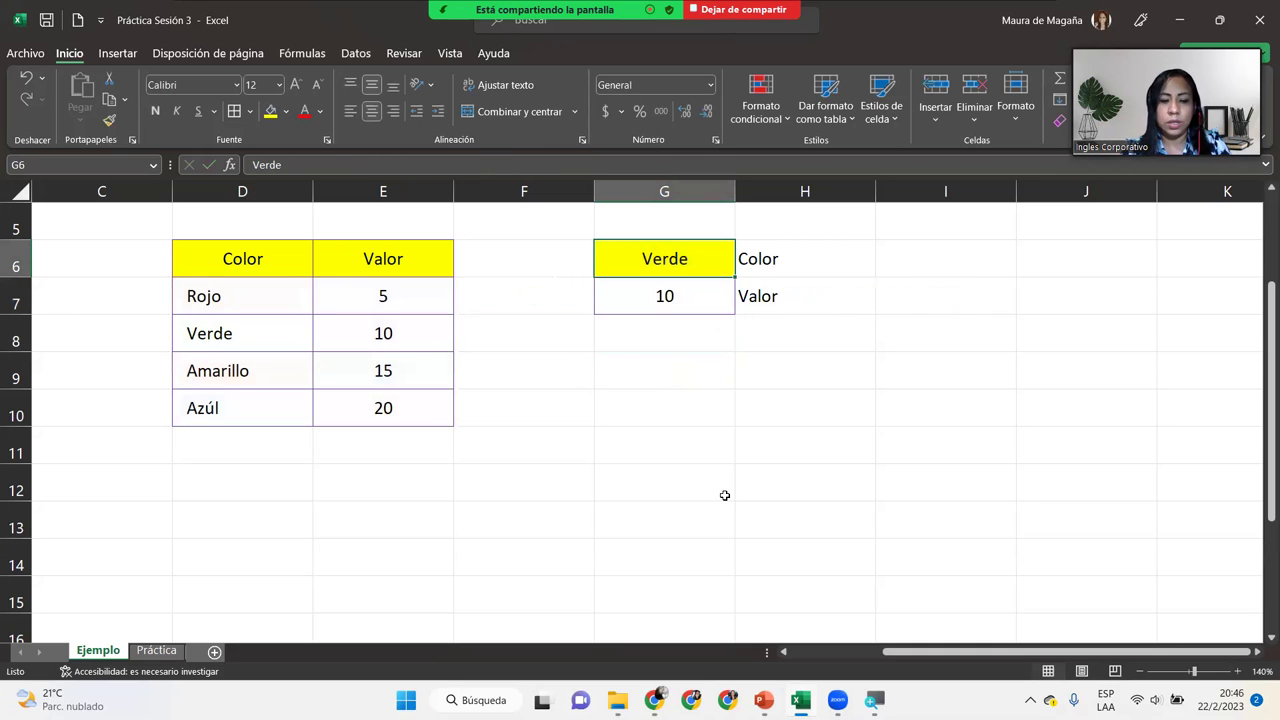
text(Rojo)
key(Return)
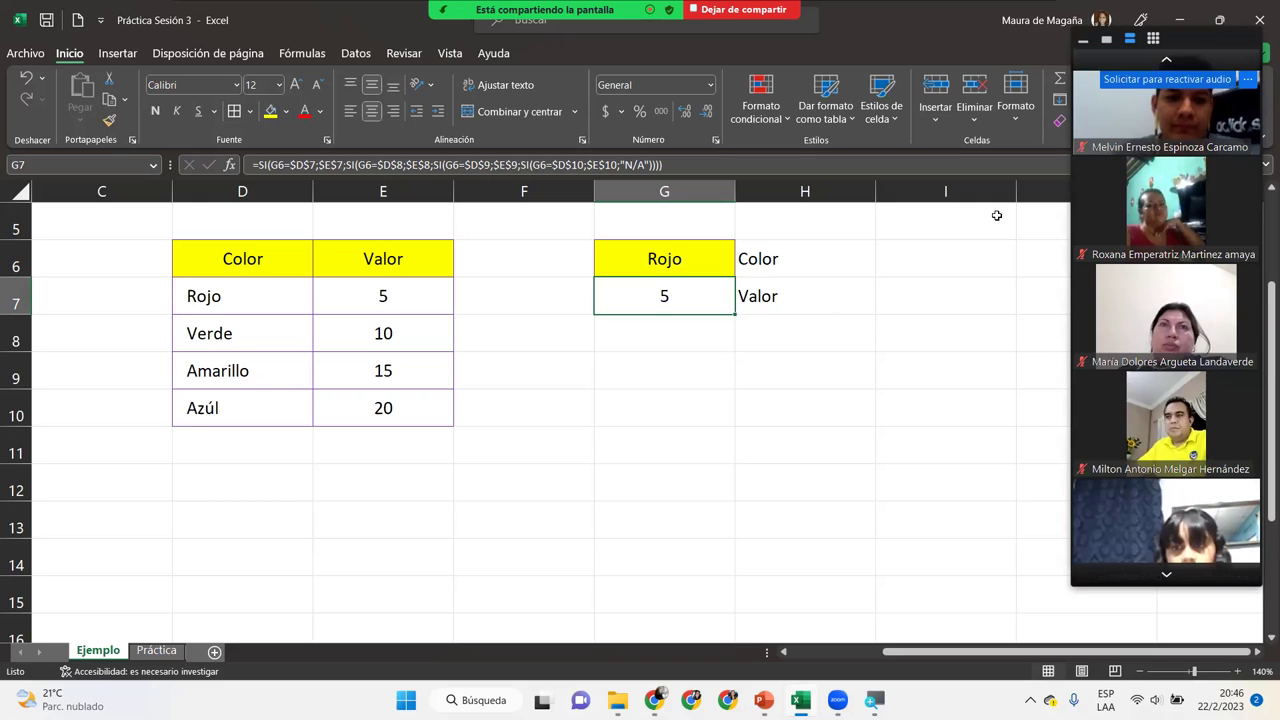
click(158, 650)
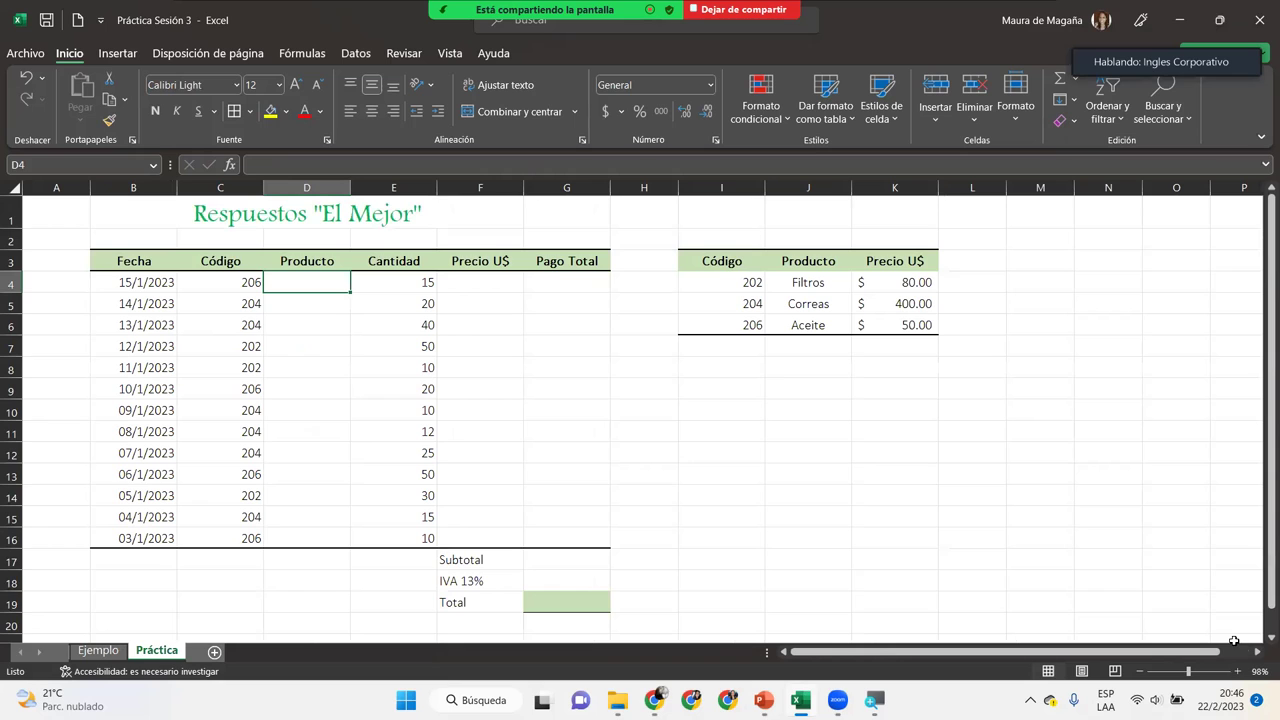
scroll(1260, 640, down, 1)
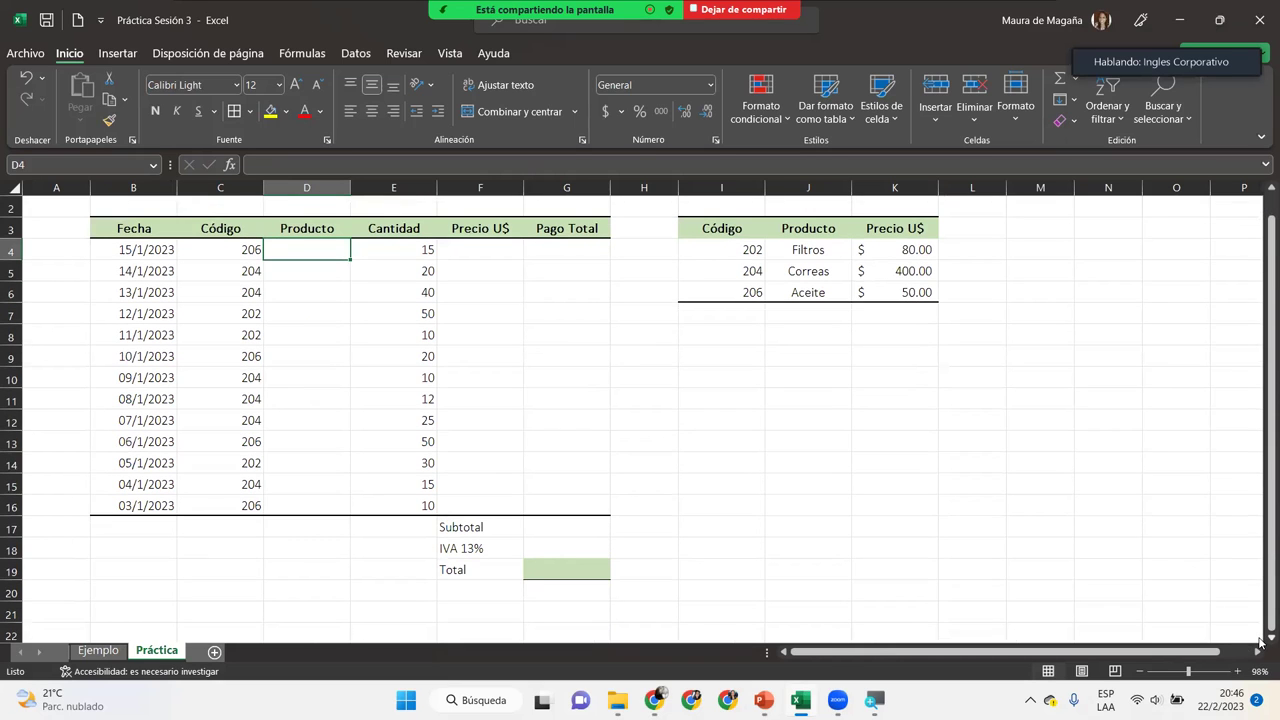
drag(1261, 410, 1261, 344)
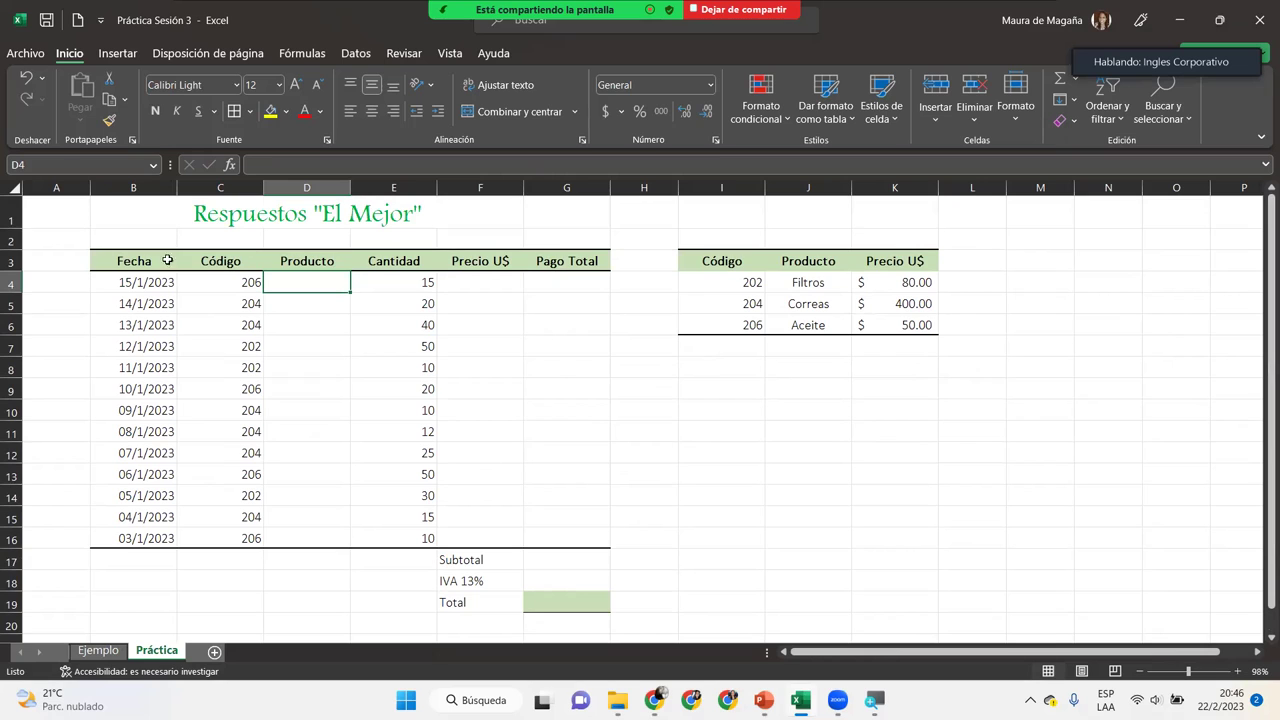
drag(220, 264, 232, 520)
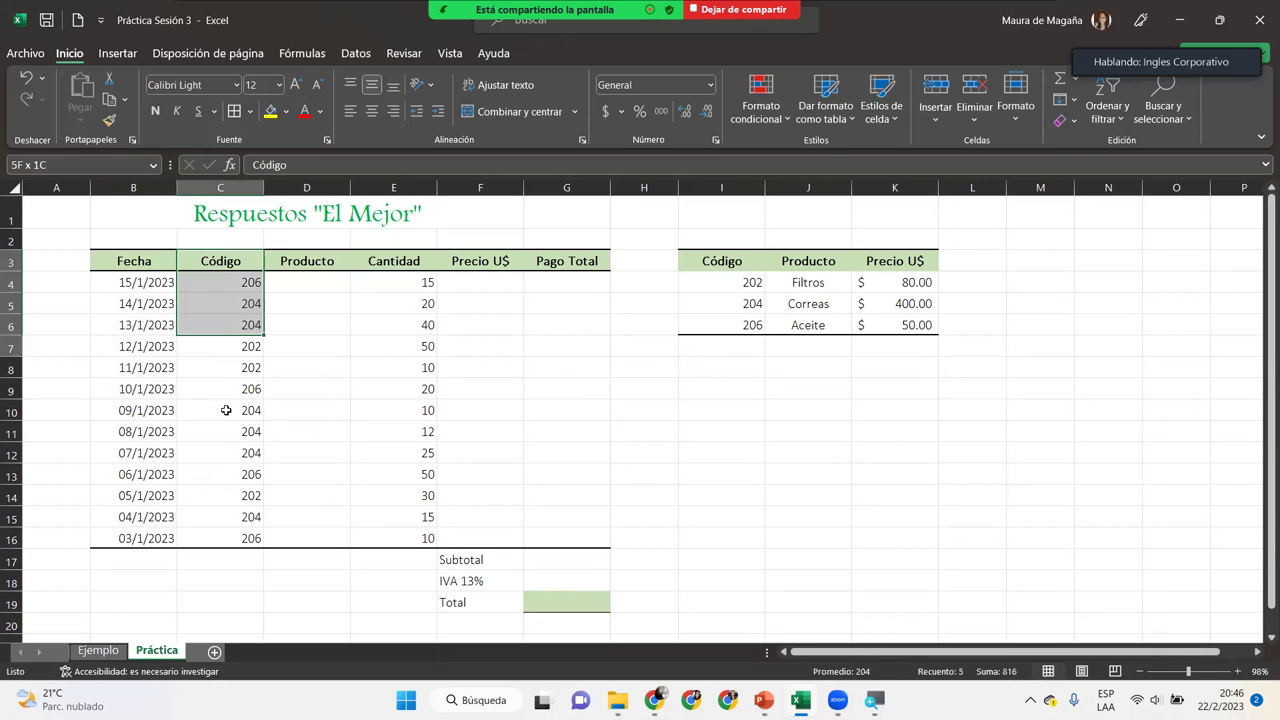
click(341, 284)
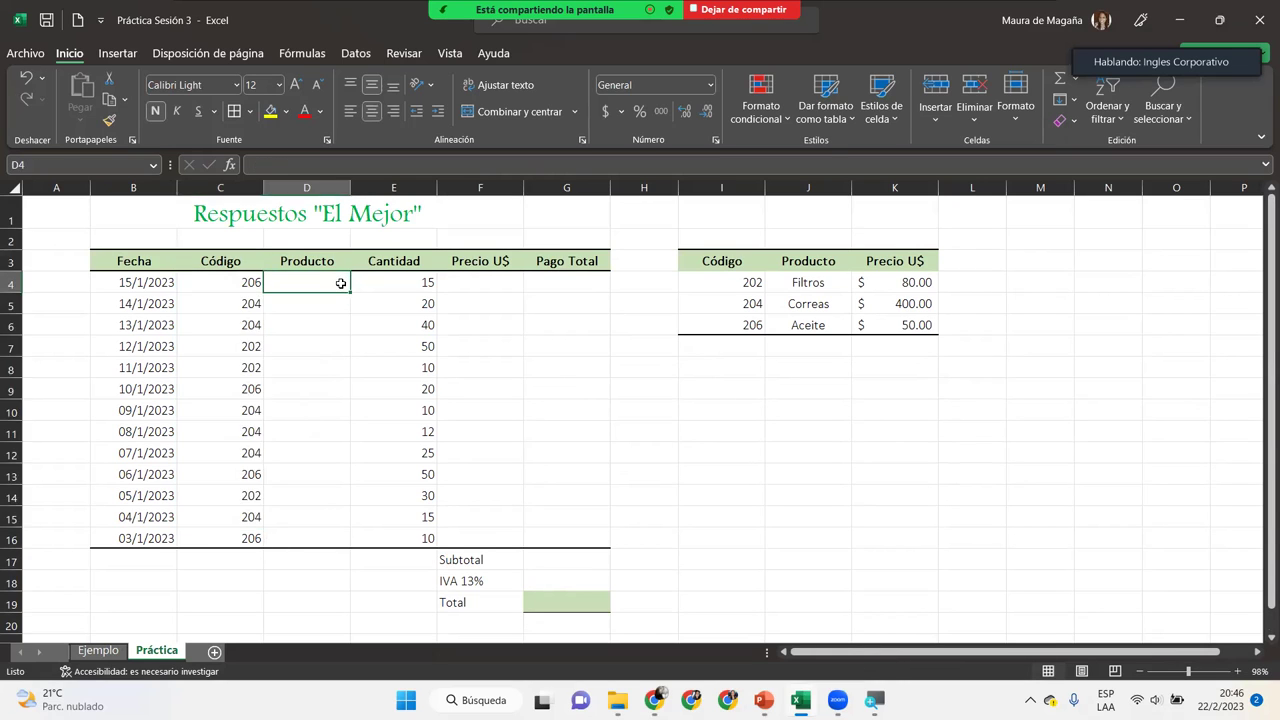
drag(311, 287, 326, 537)
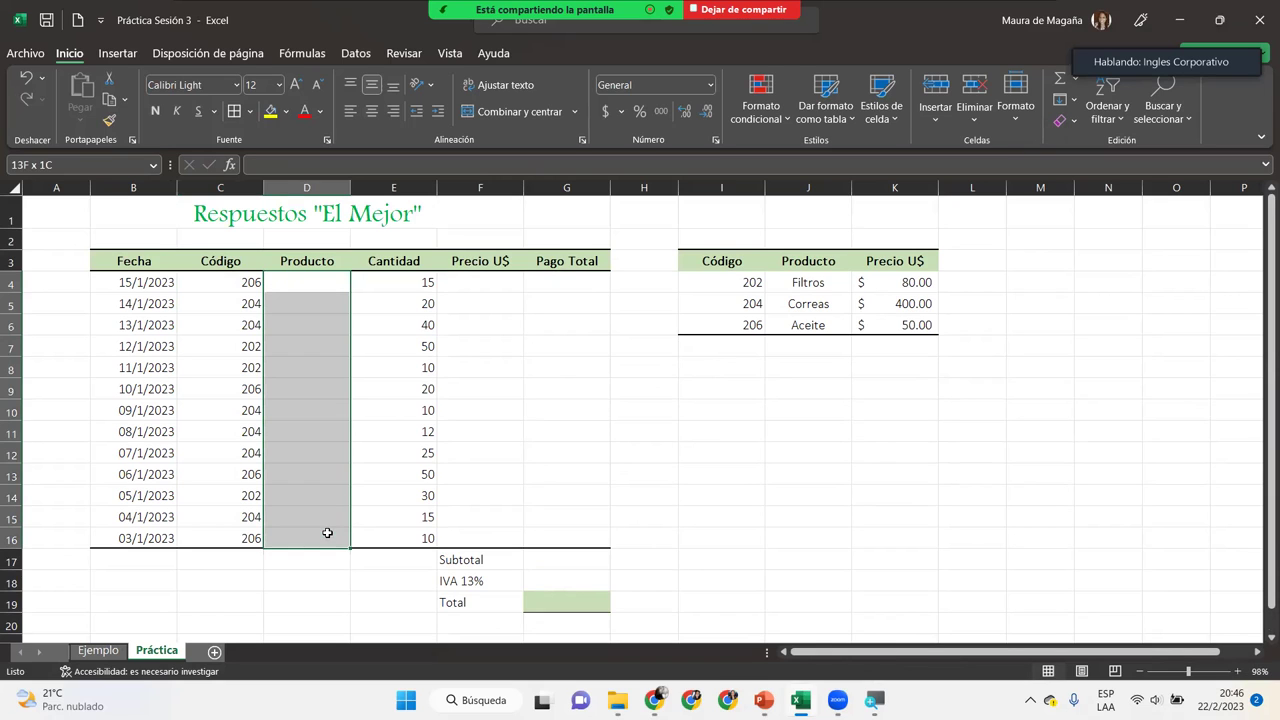
click(325, 291)
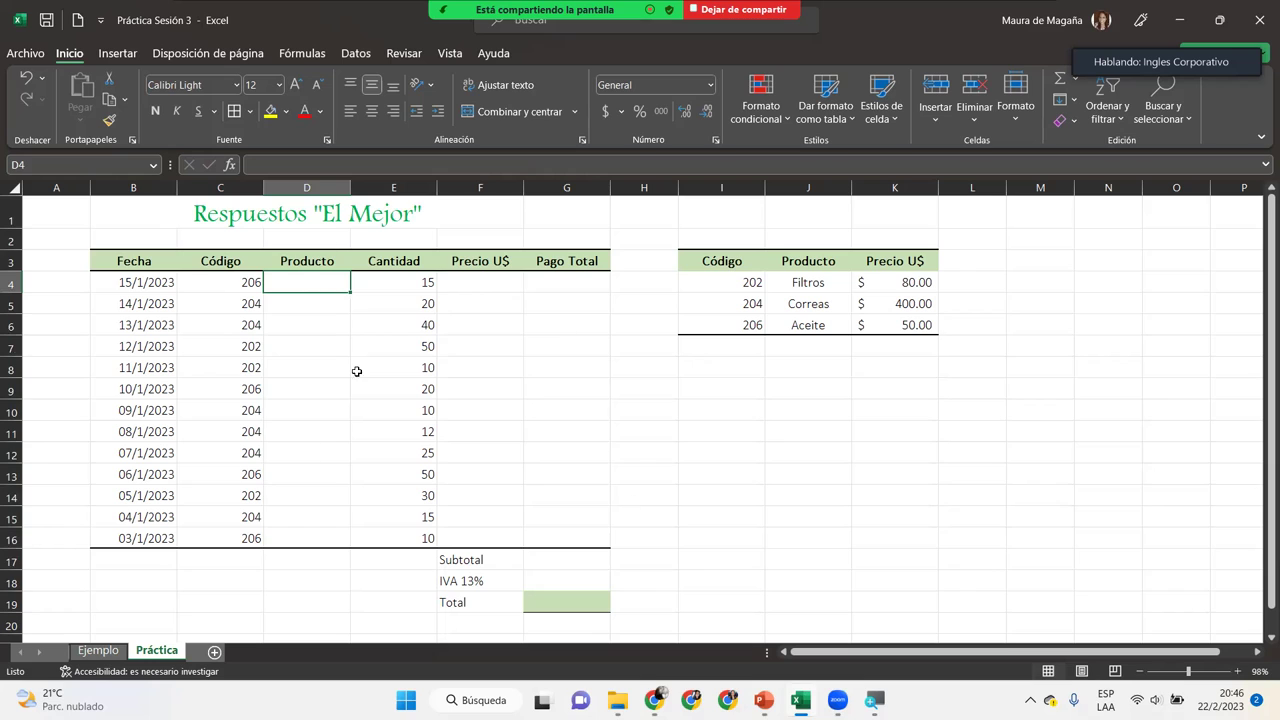
click(579, 280)
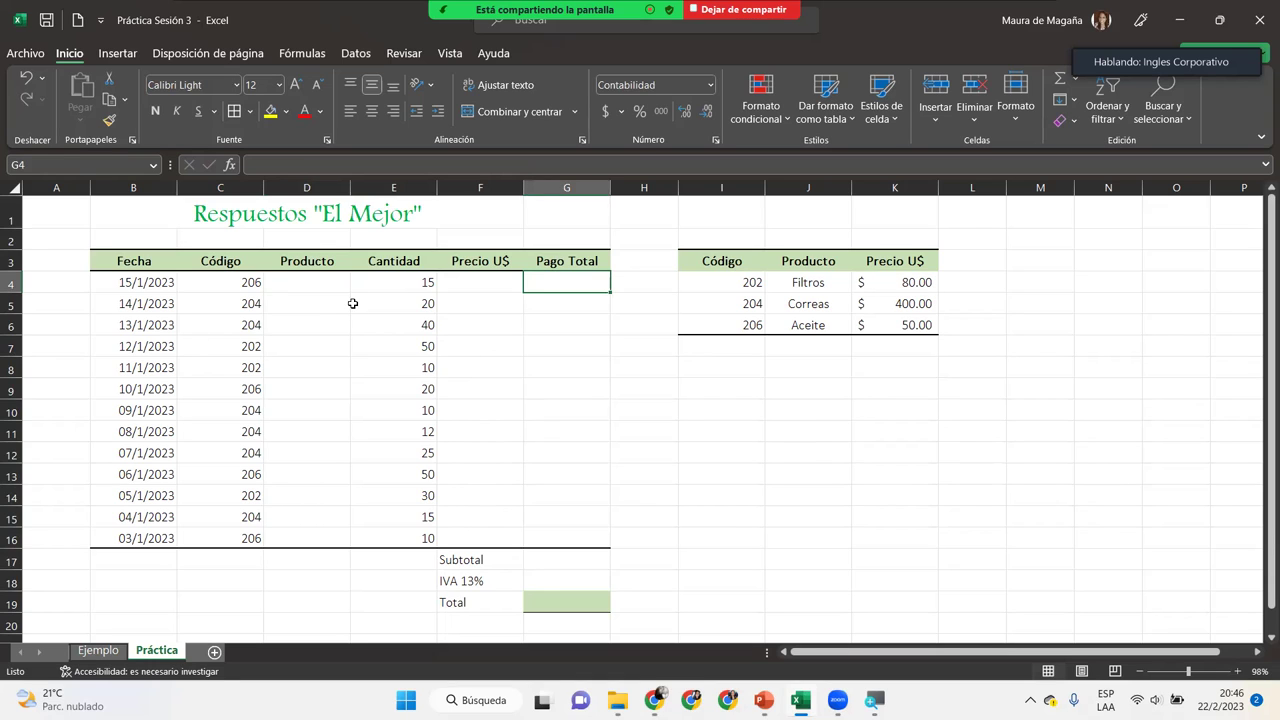
click(502, 282)
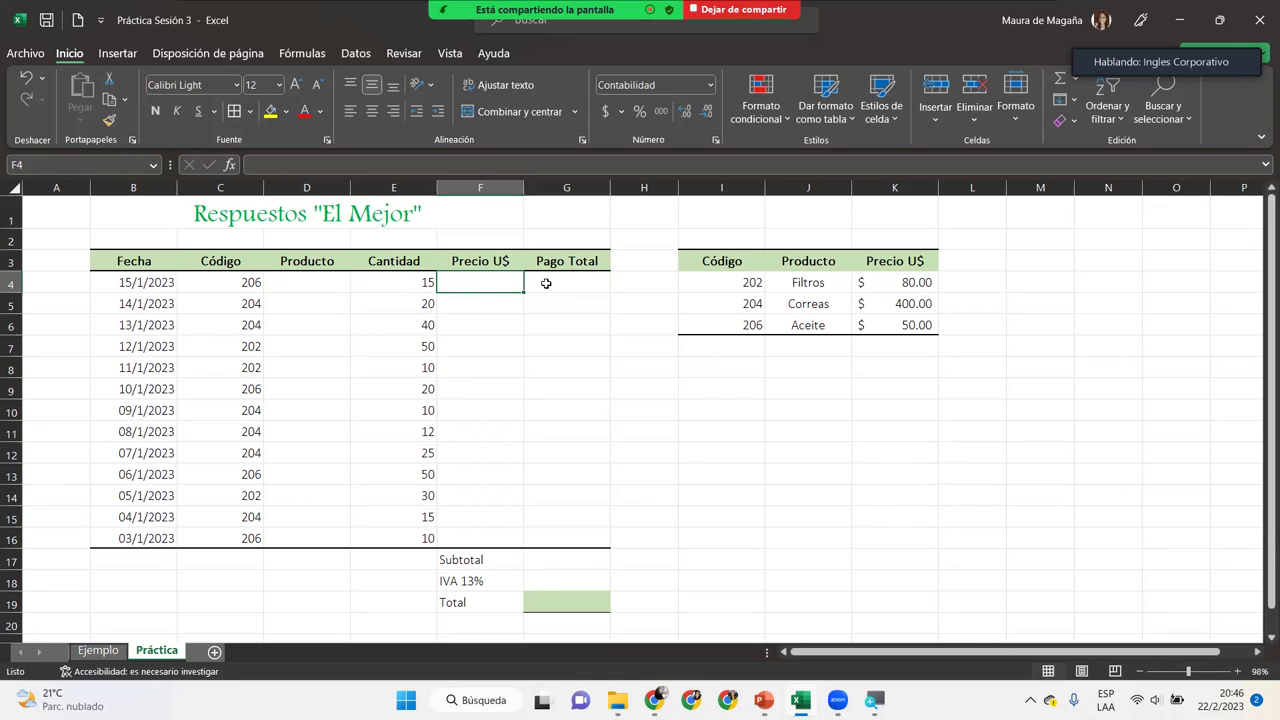
click(546, 283)
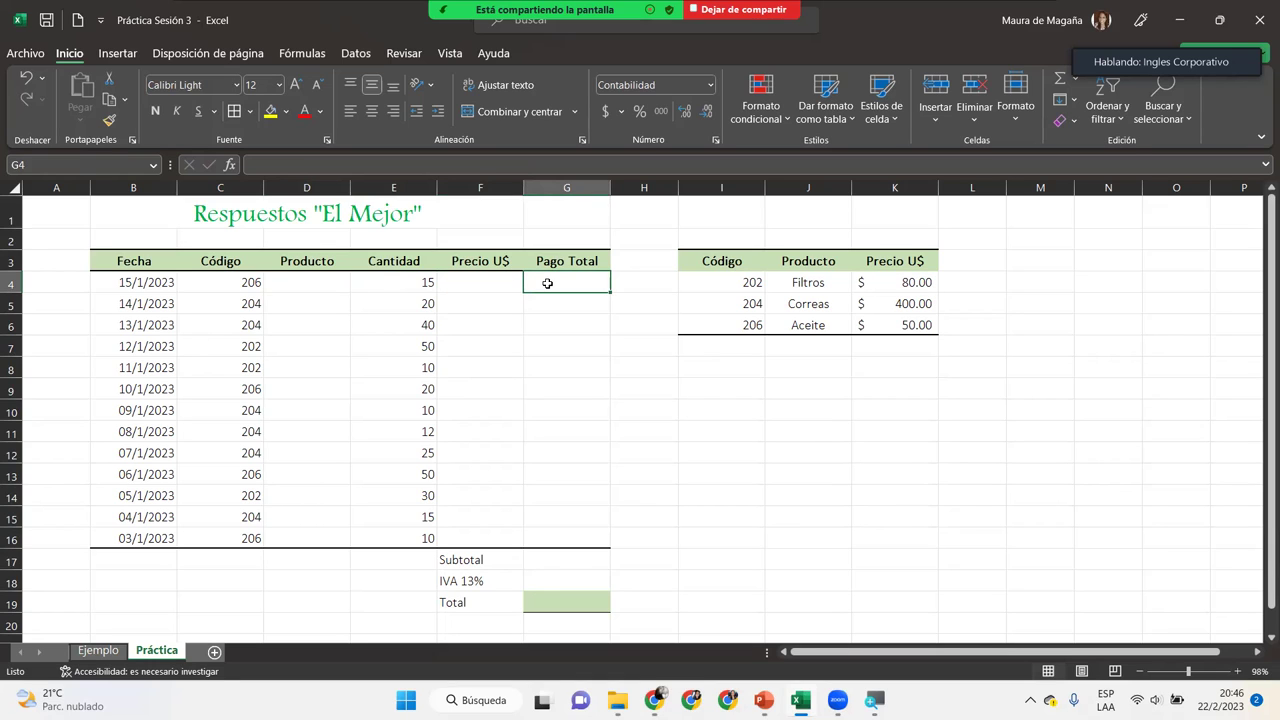
click(316, 280)
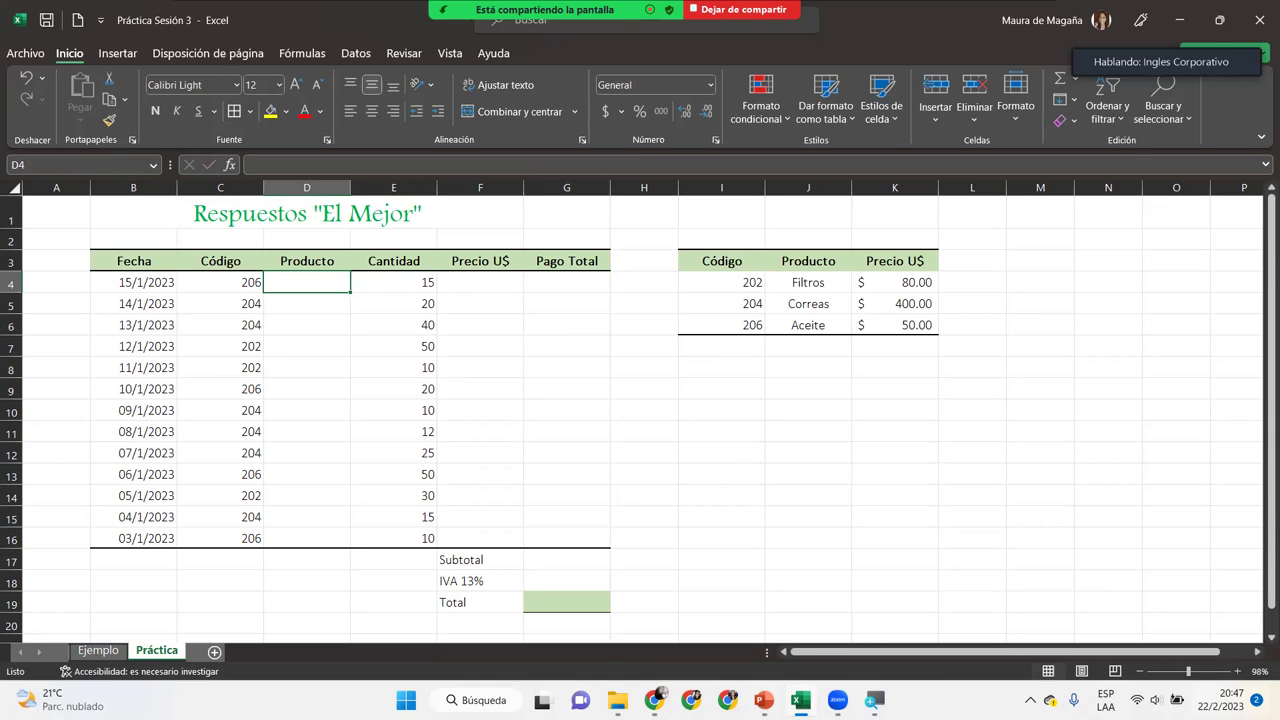
click(1238, 671)
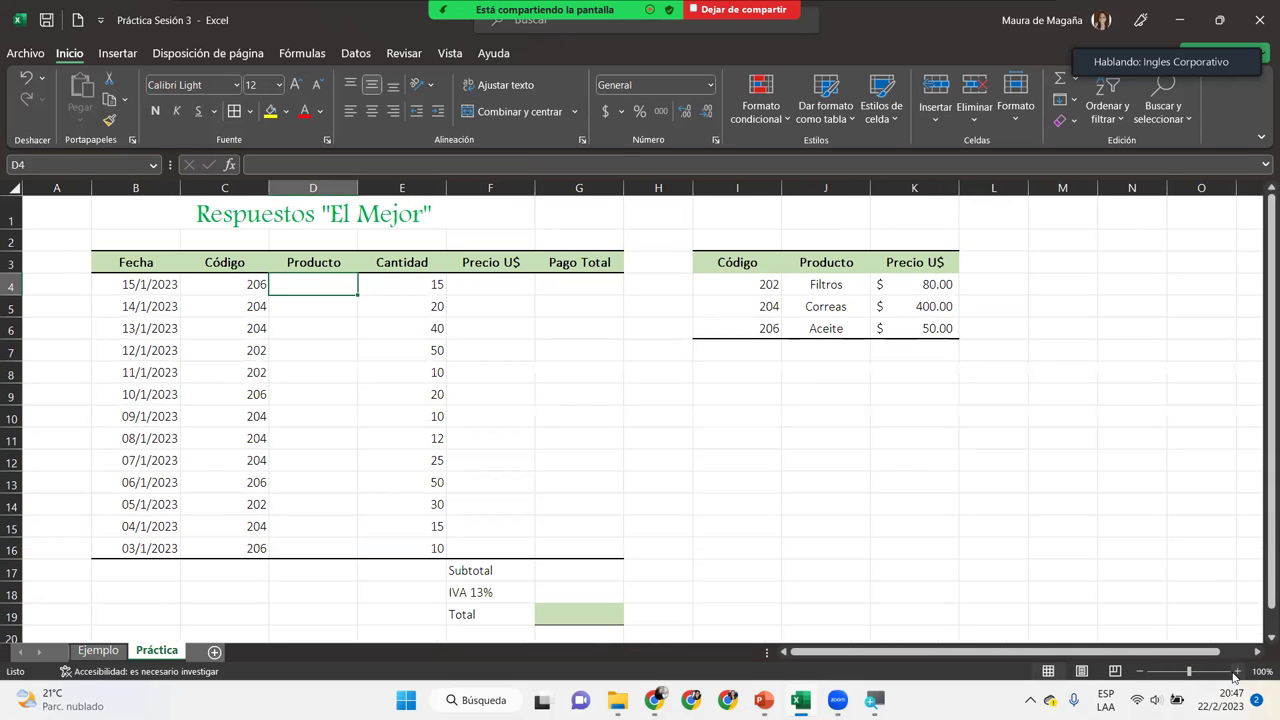
click(231, 279)
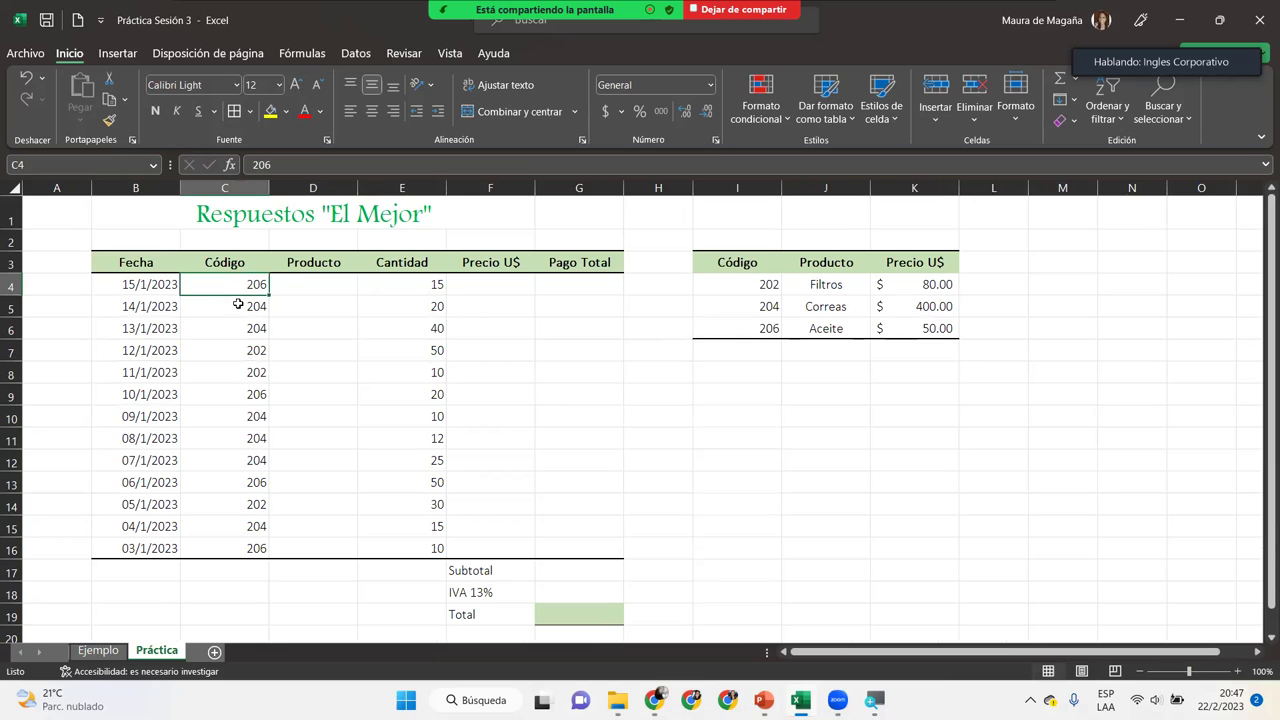
click(752, 306)
click(751, 287)
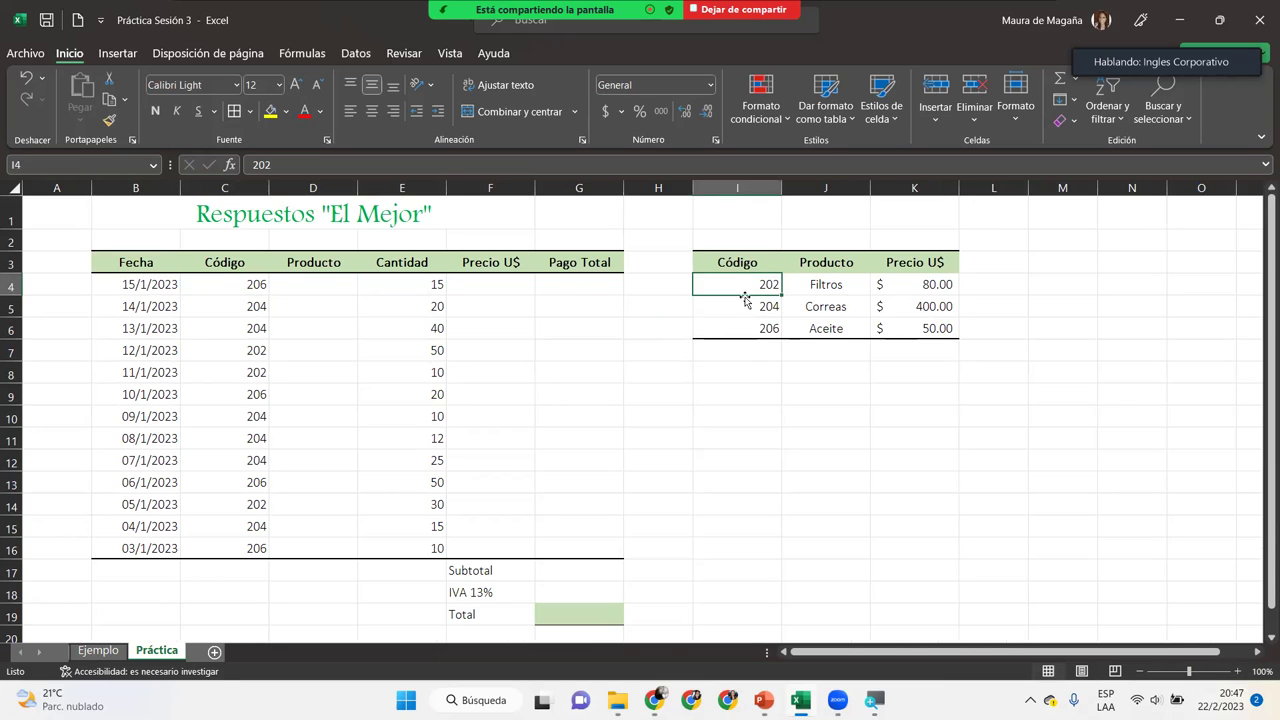
click(339, 282)
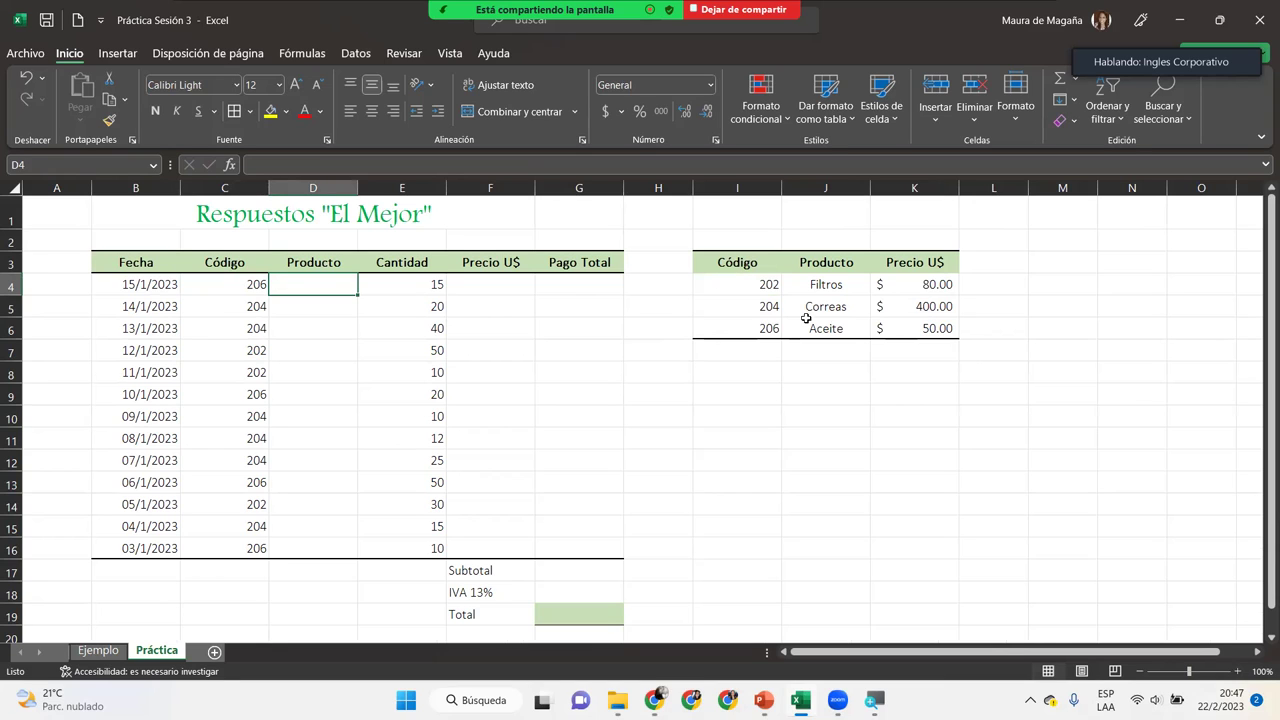
click(843, 327)
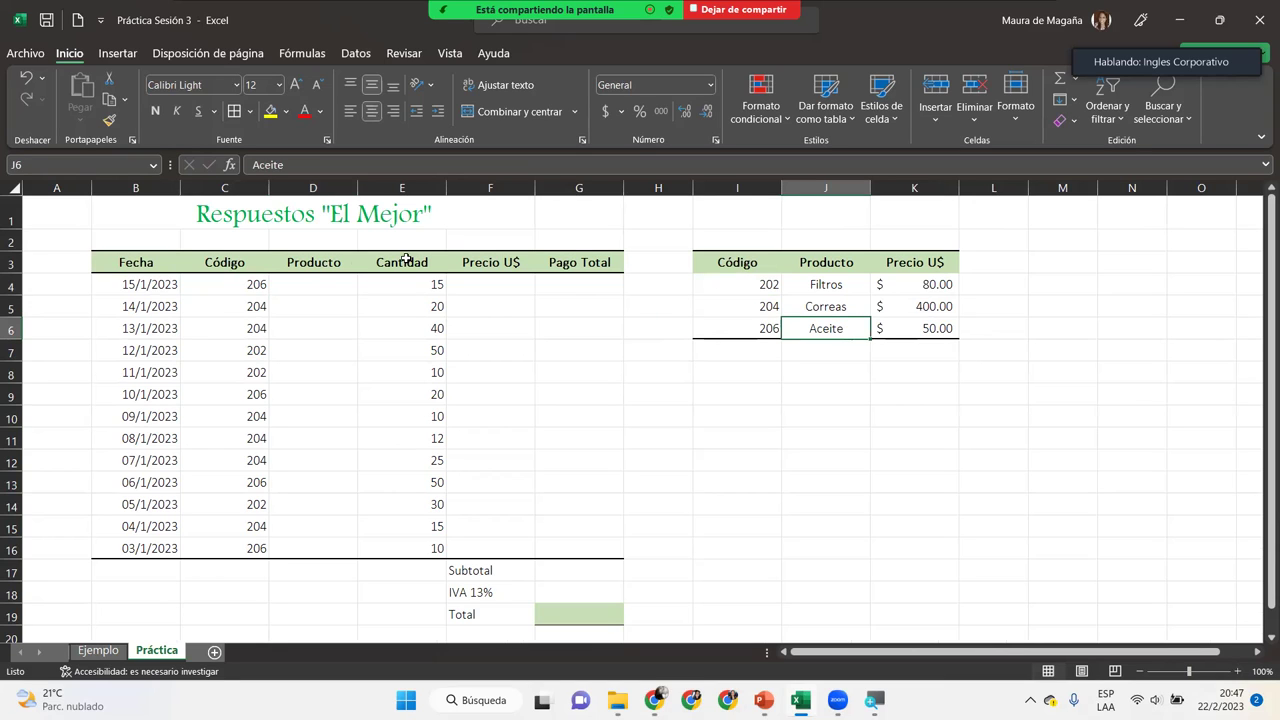
click(320, 285)
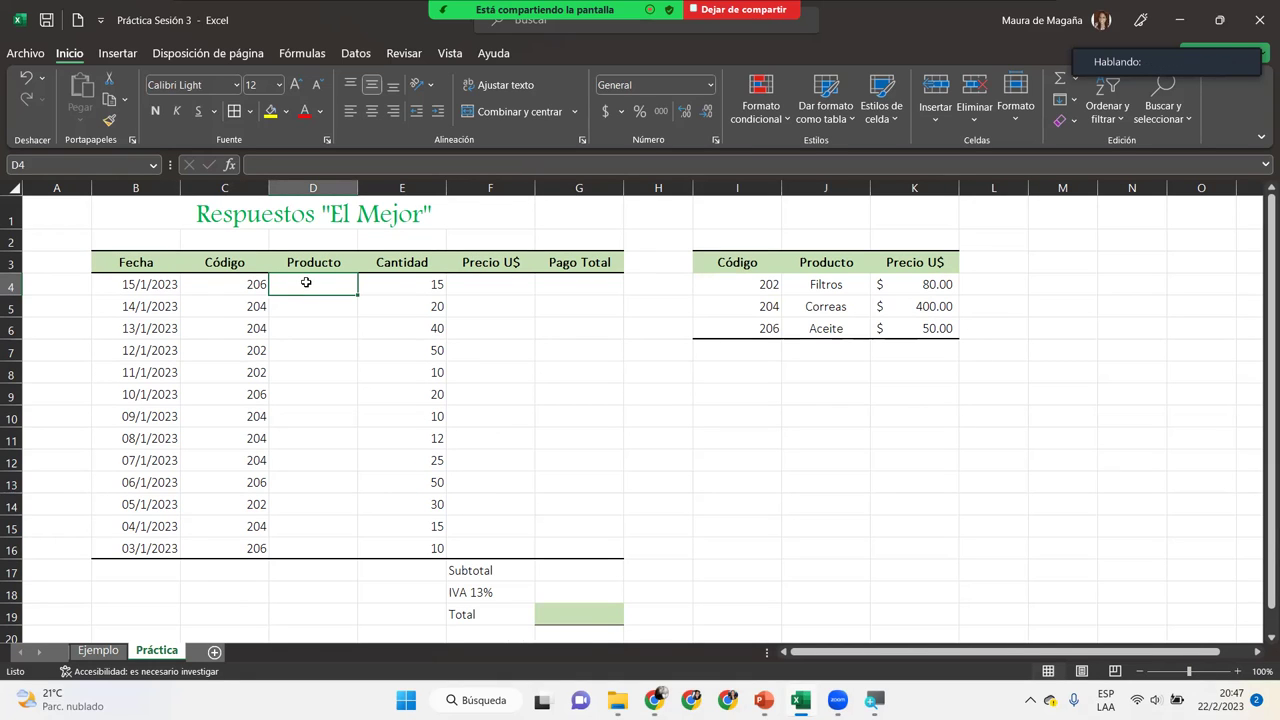
click(318, 355)
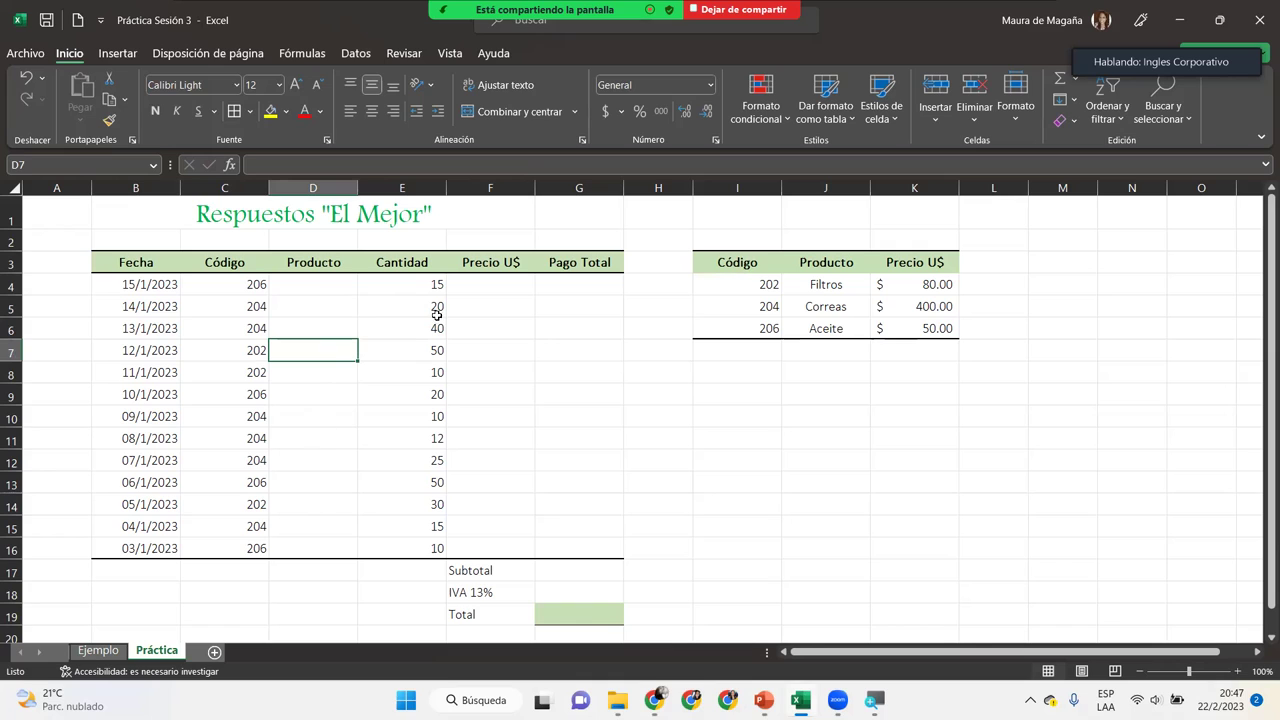
click(327, 277)
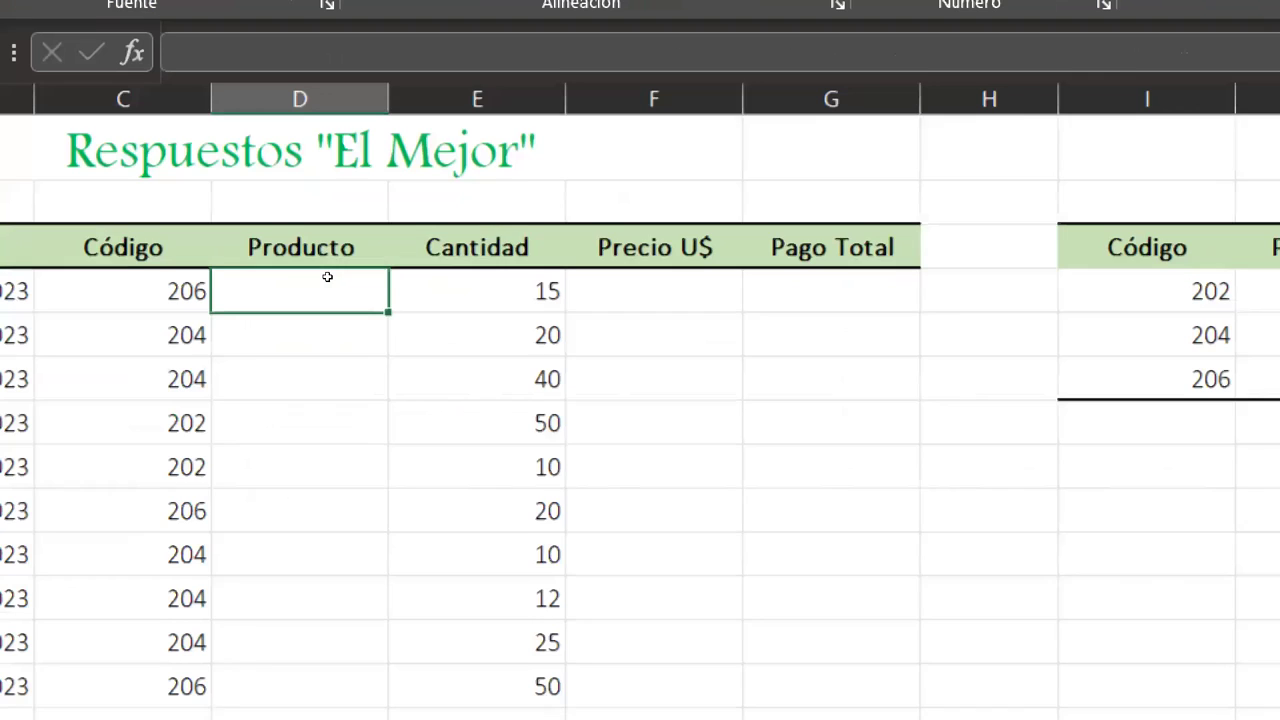
Step: Begin D4's formula as =SI(C4=$I$4; comparing the sale code with code 202
text(=)
text(SI()
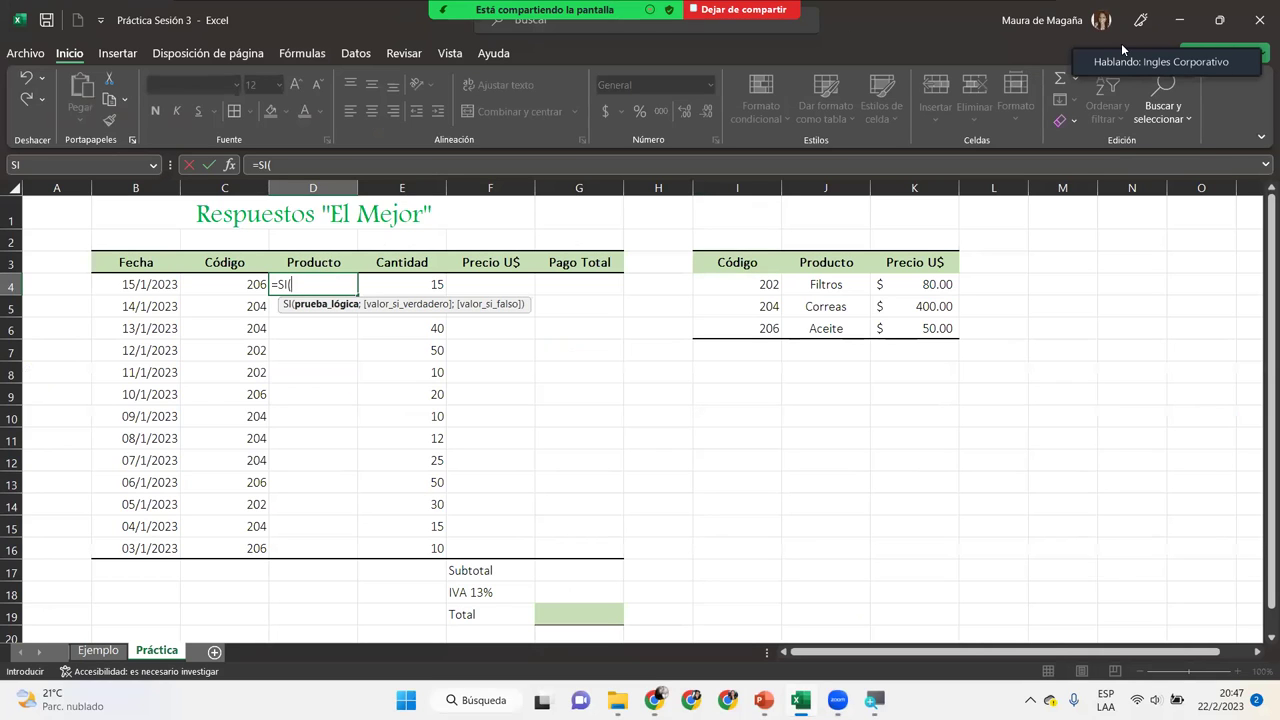
click(1121, 48)
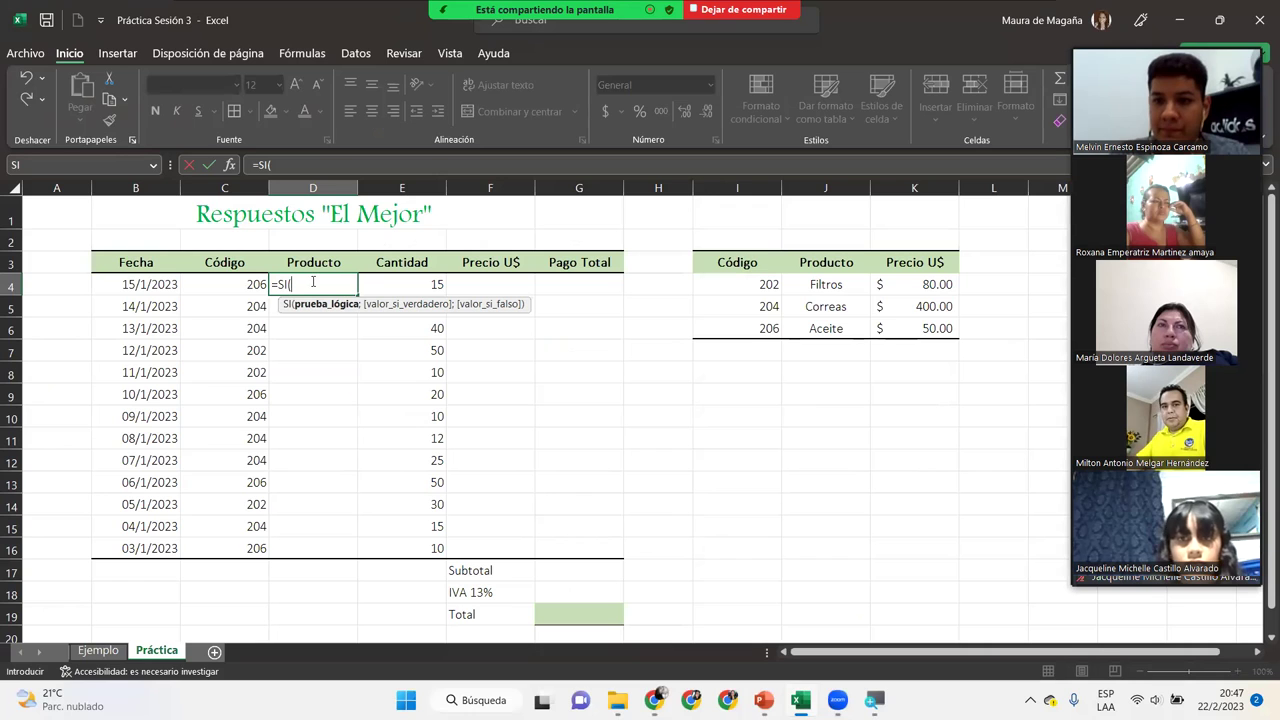
click(313, 282)
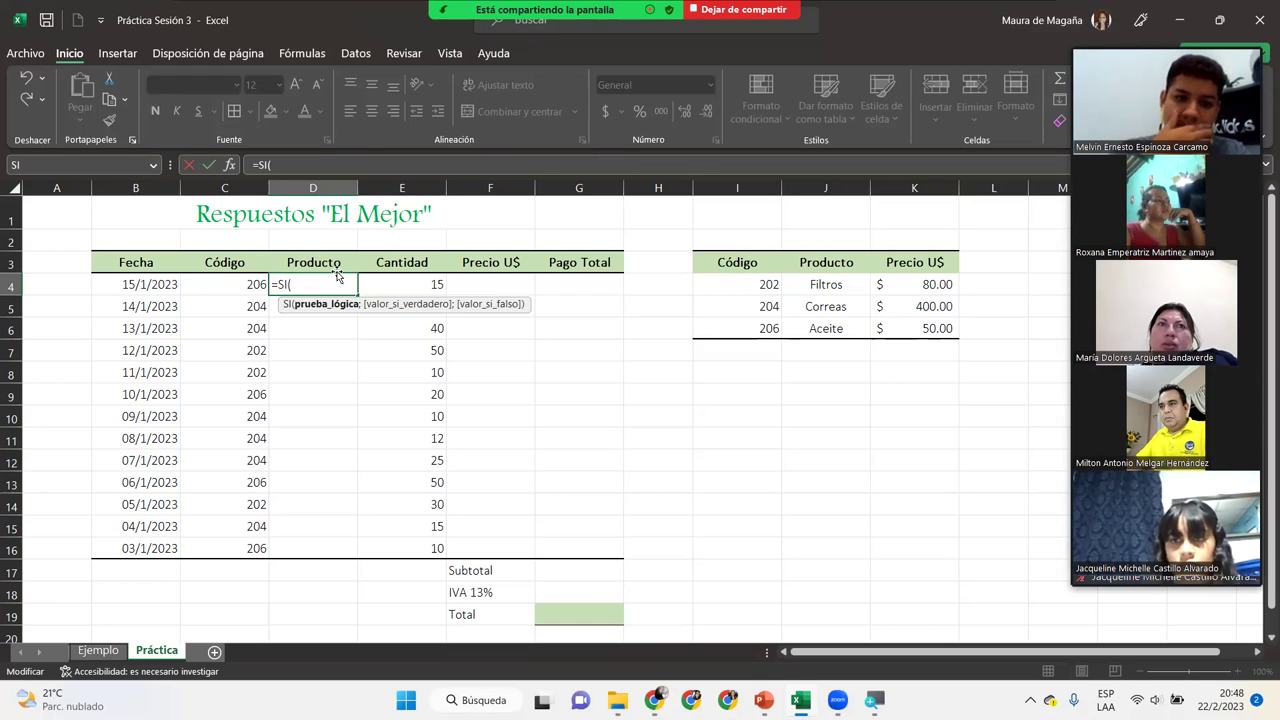
click(215, 283)
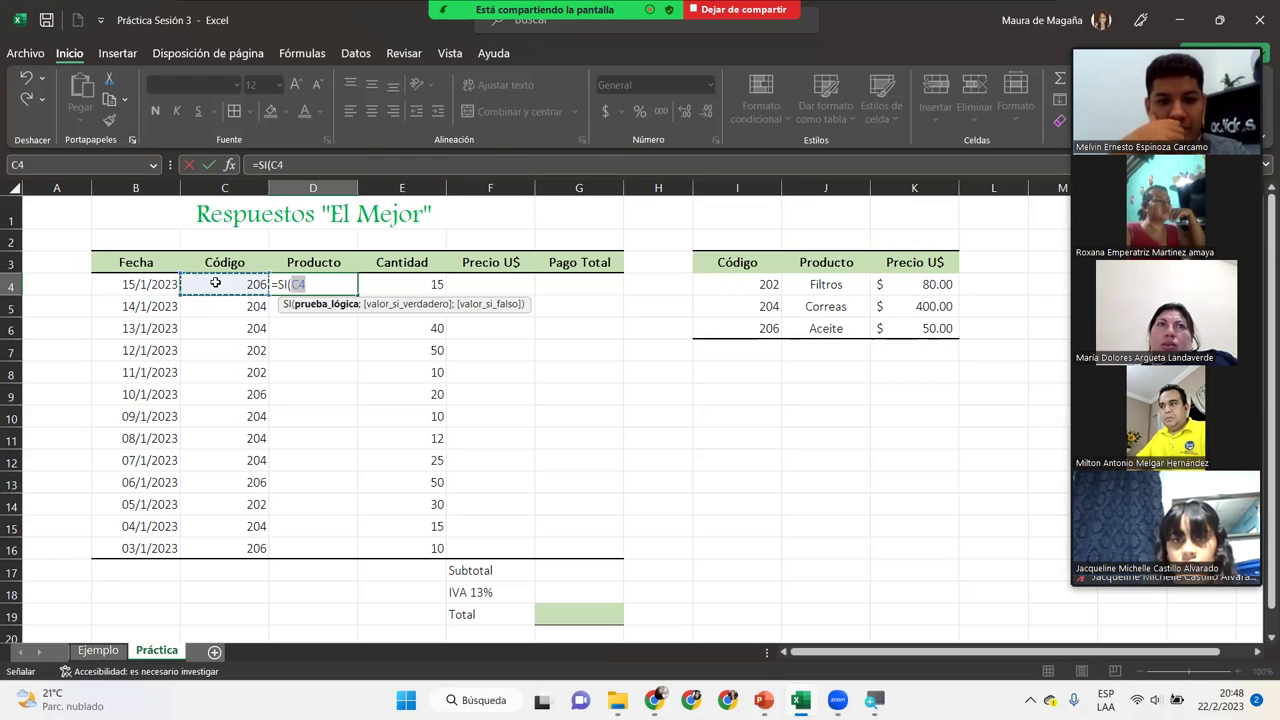
text(=)
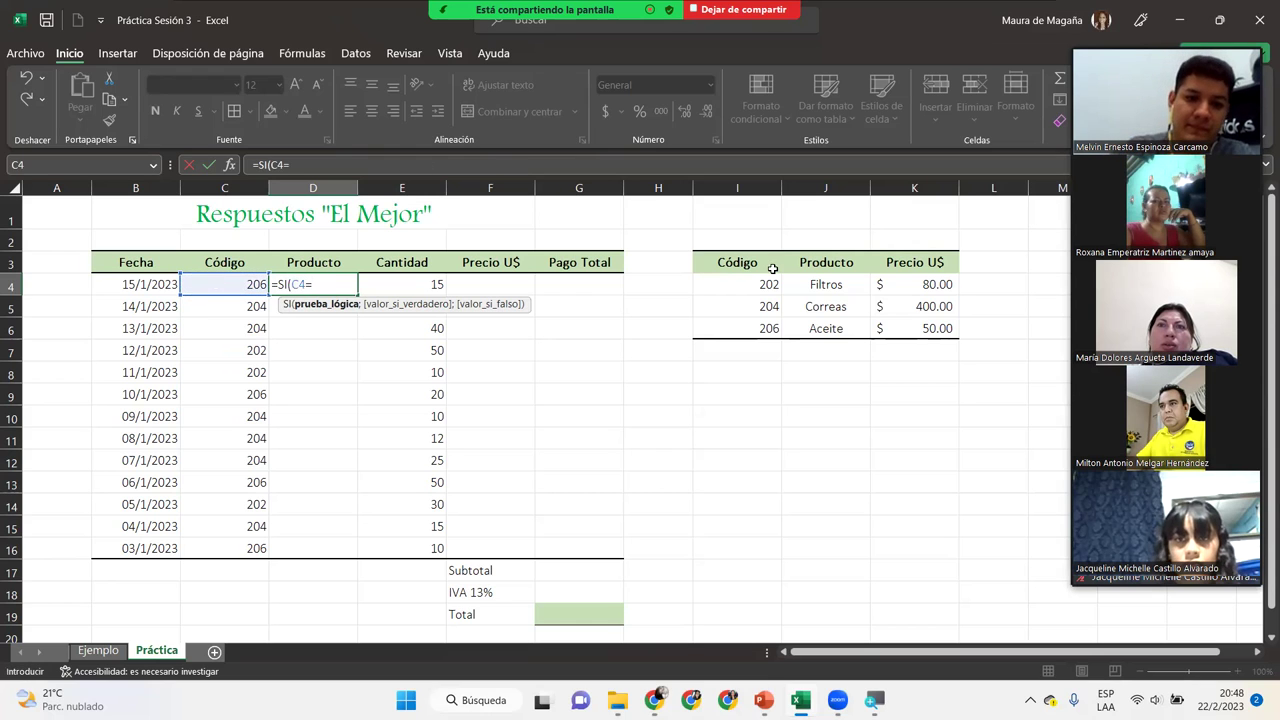
click(755, 279)
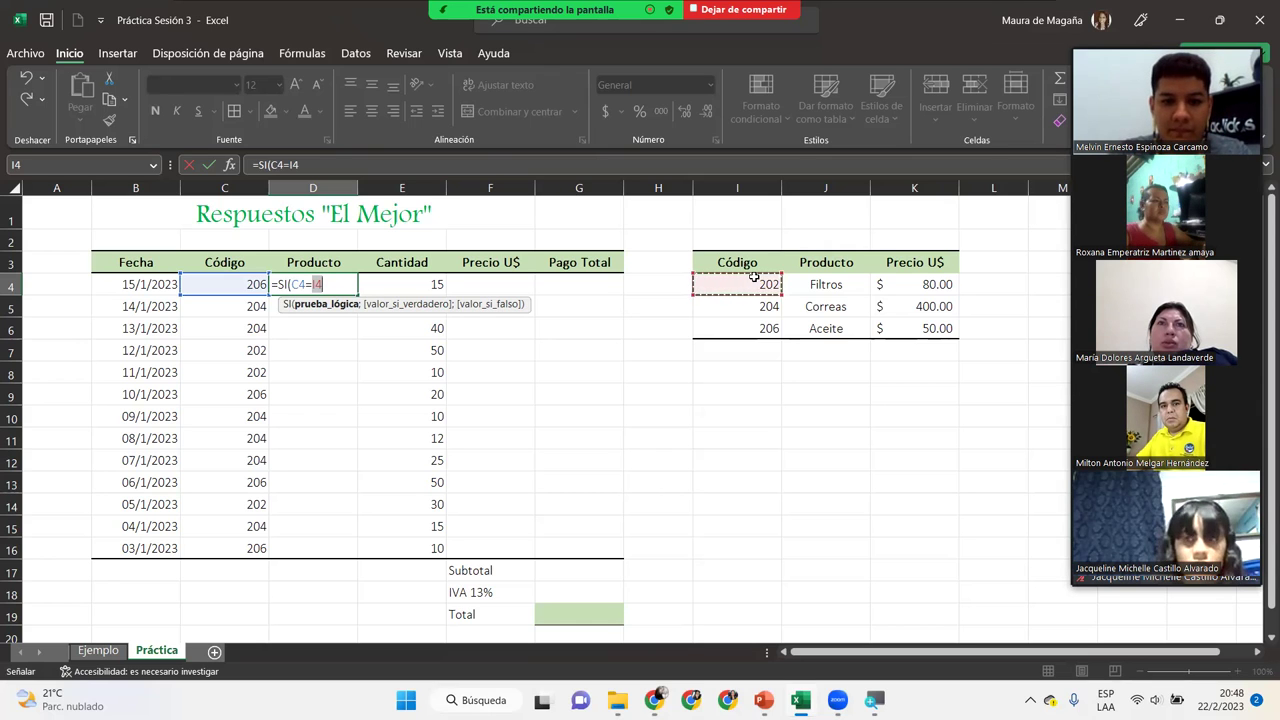
text(;)
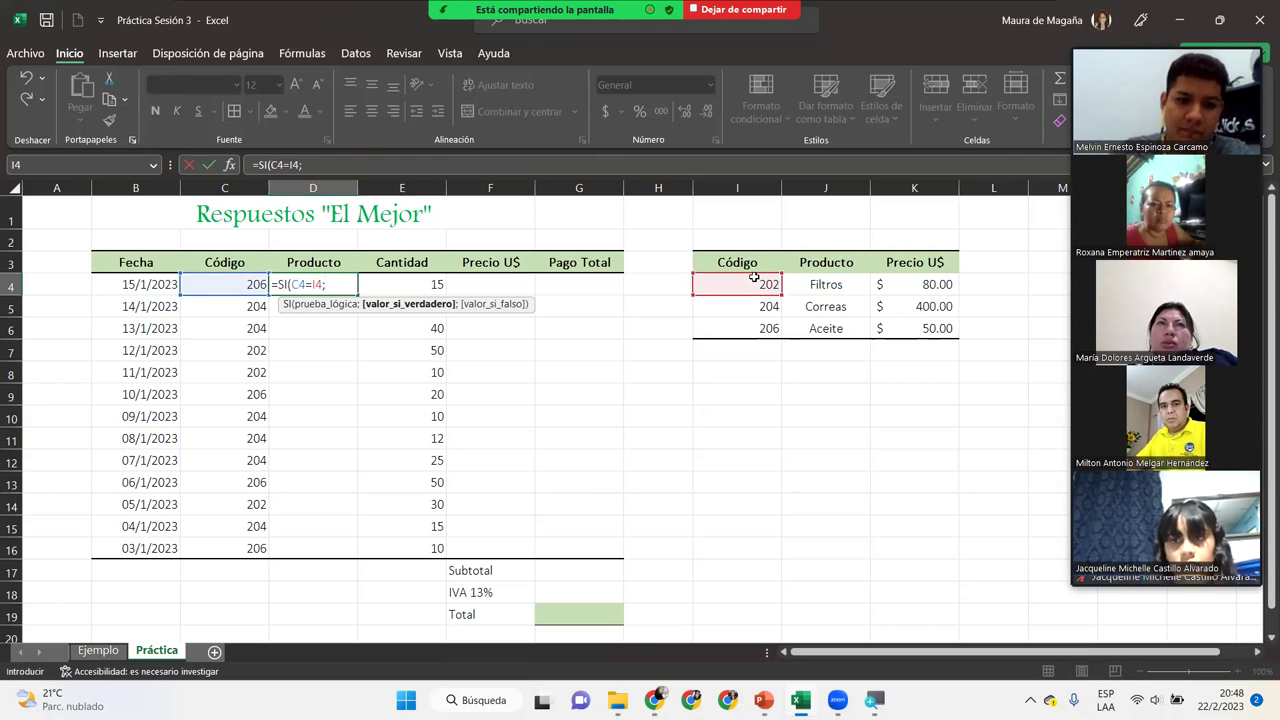
click(316, 283)
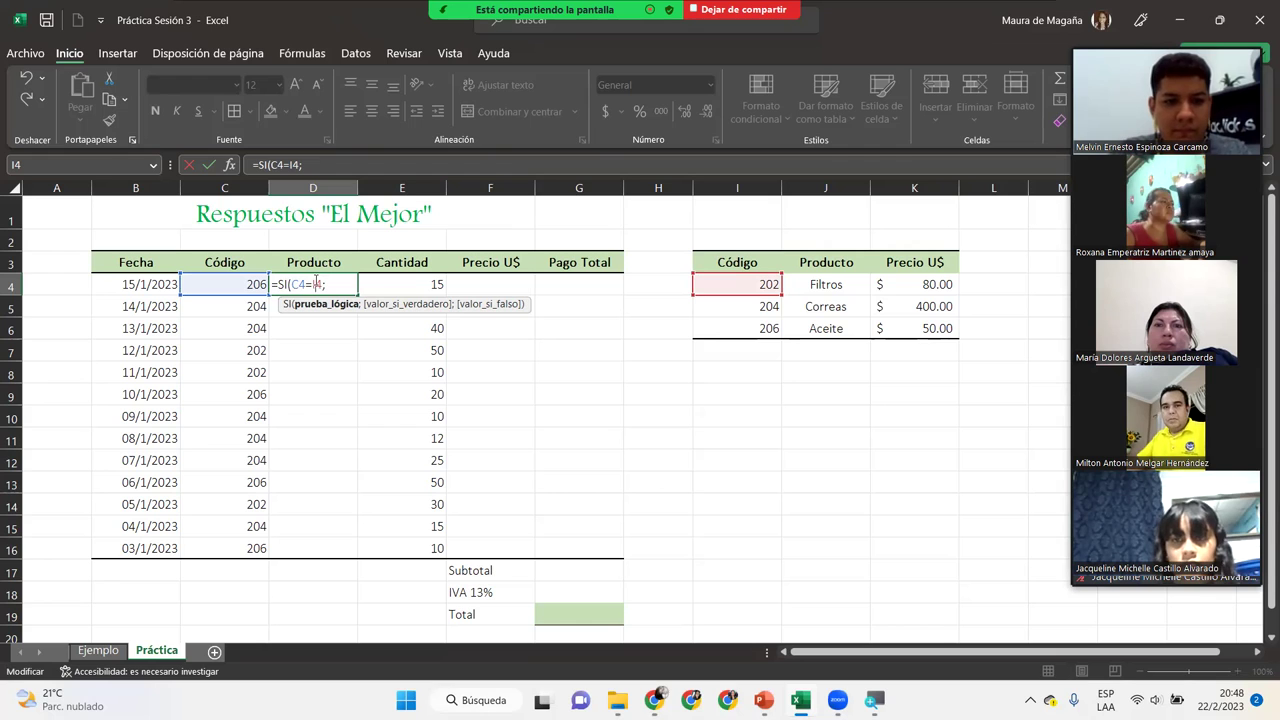
key(F4)
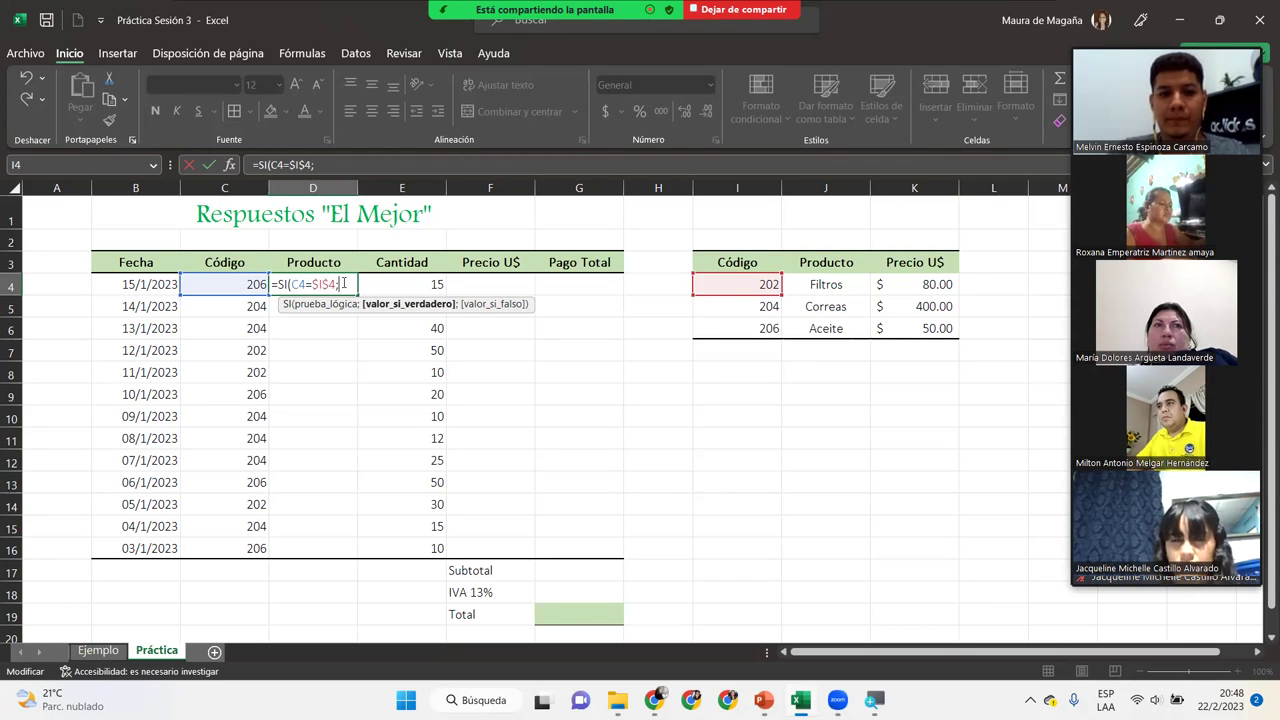
scroll(866, 251, right, 5)
mouse_move(809, 651)
mouse_down()
mouse_move(1030, 657)
mouse_move(944, 661)
mouse_up()
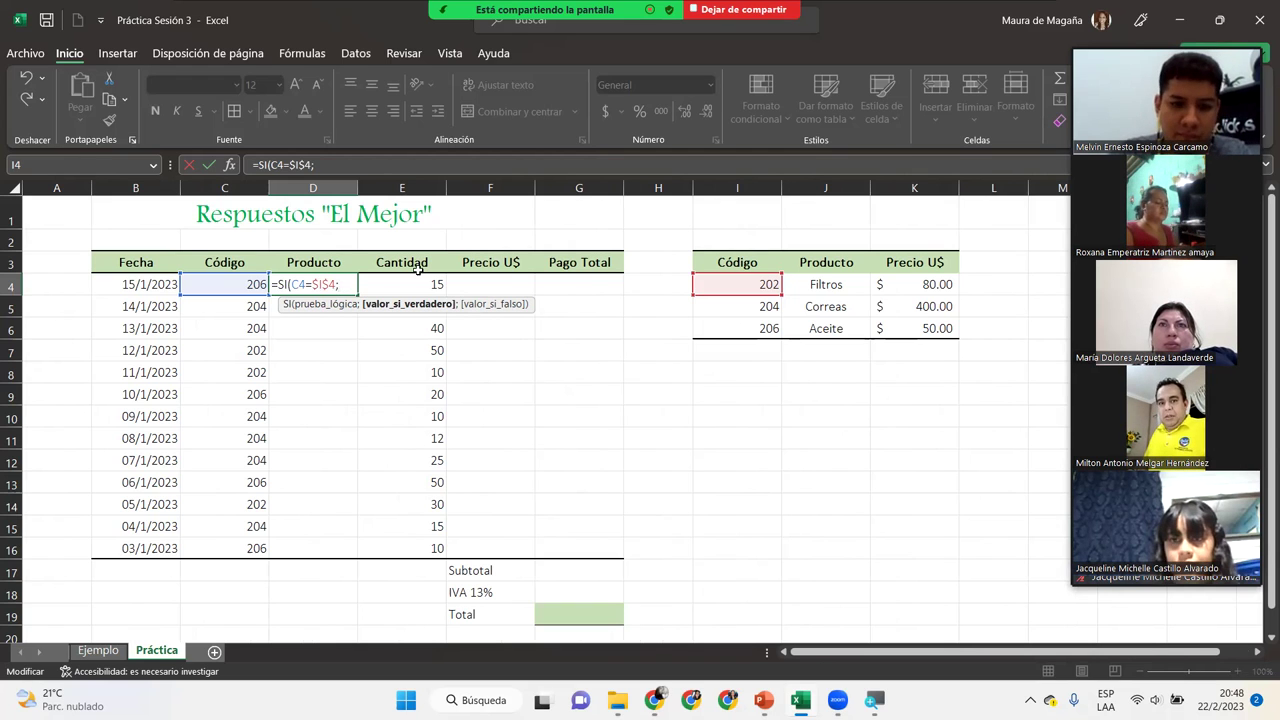
Step: Make D4 return $J$4 (Filtros) on a match and start a nested SI
click(805, 283)
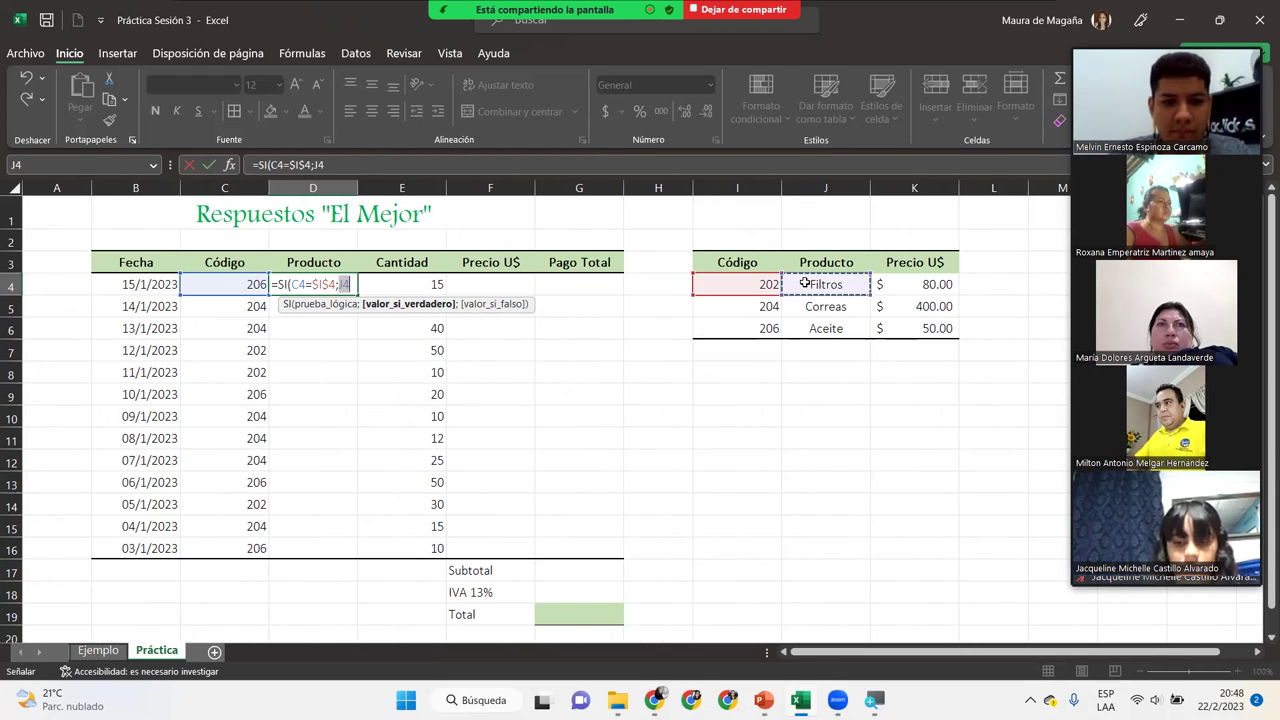
key(F4)
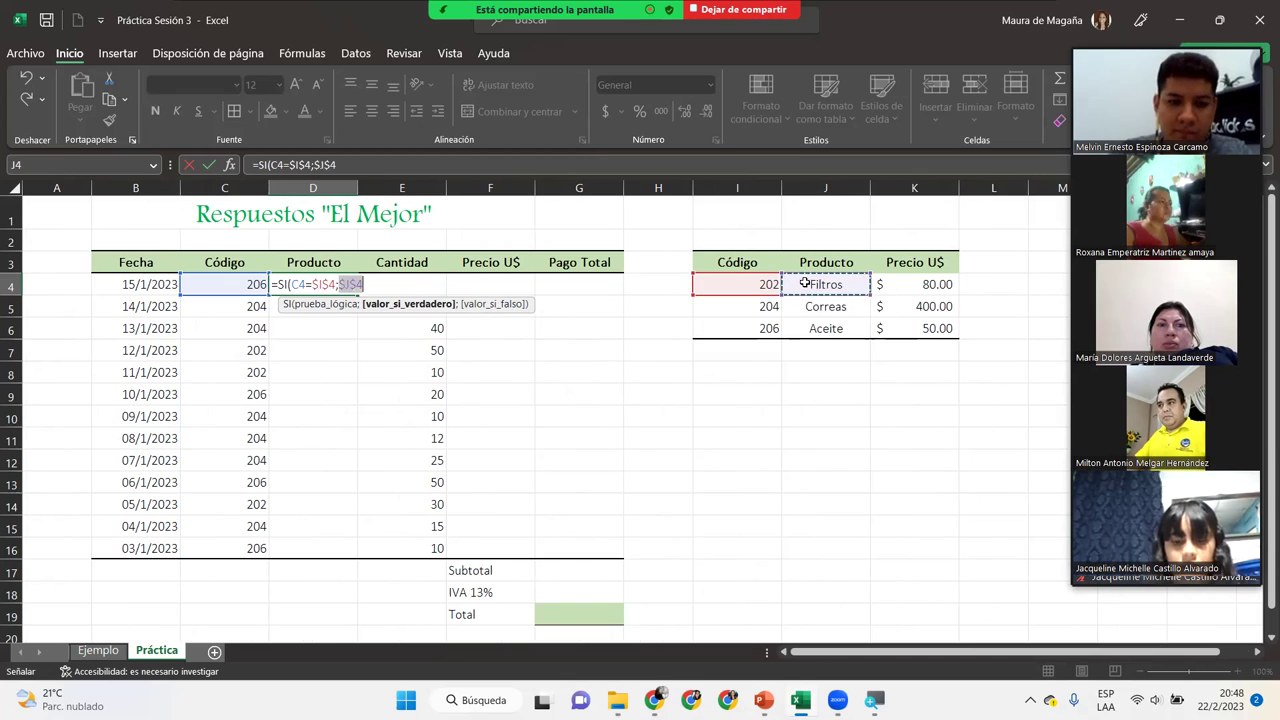
key(F2)
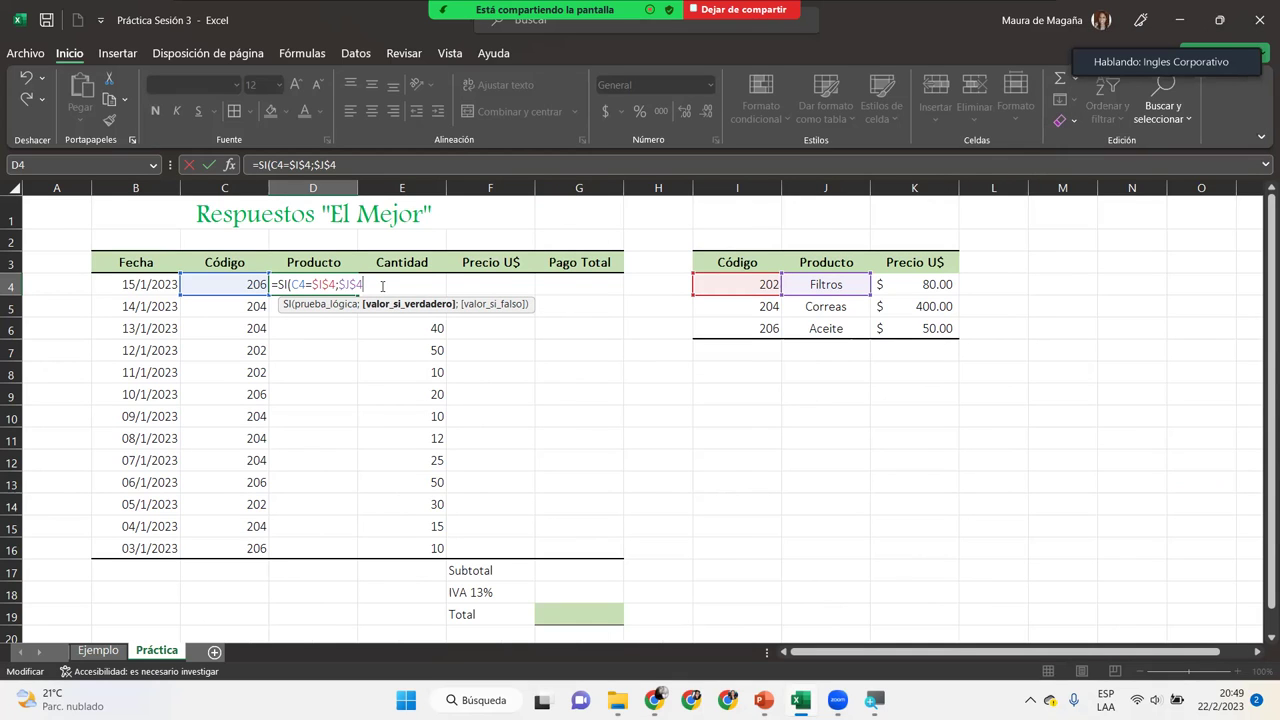
text(;si)
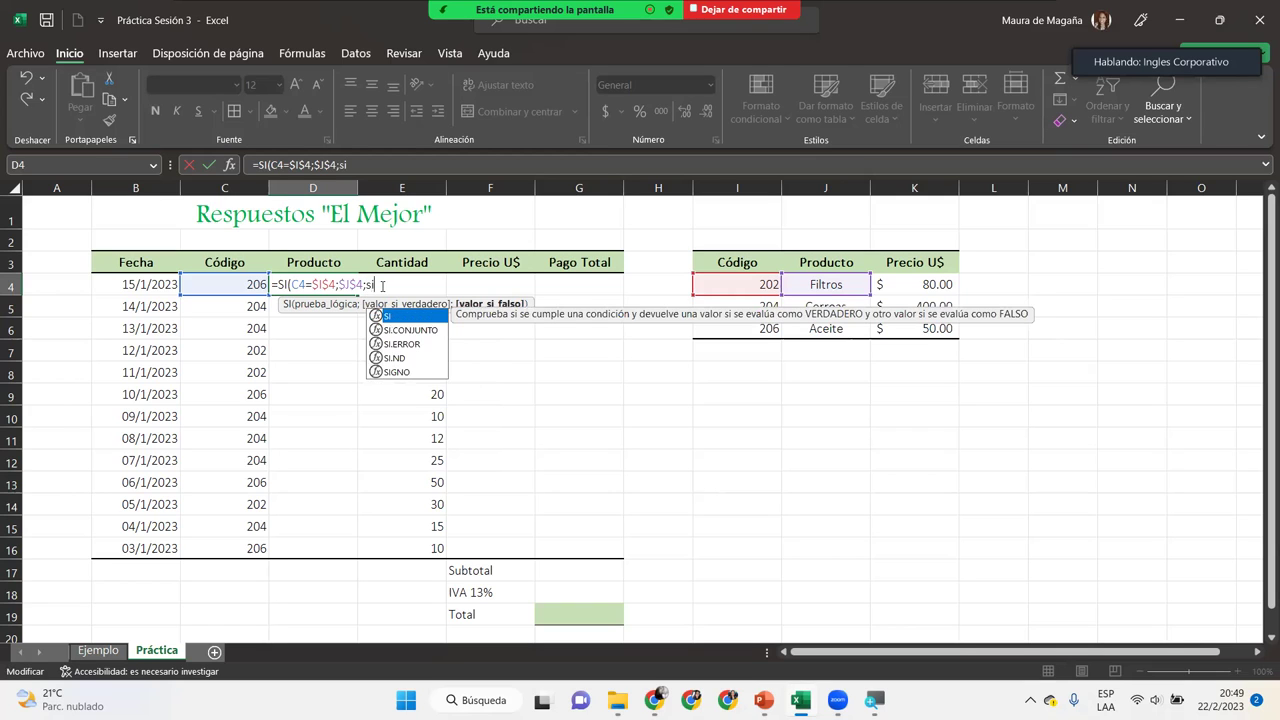
key(Tab)
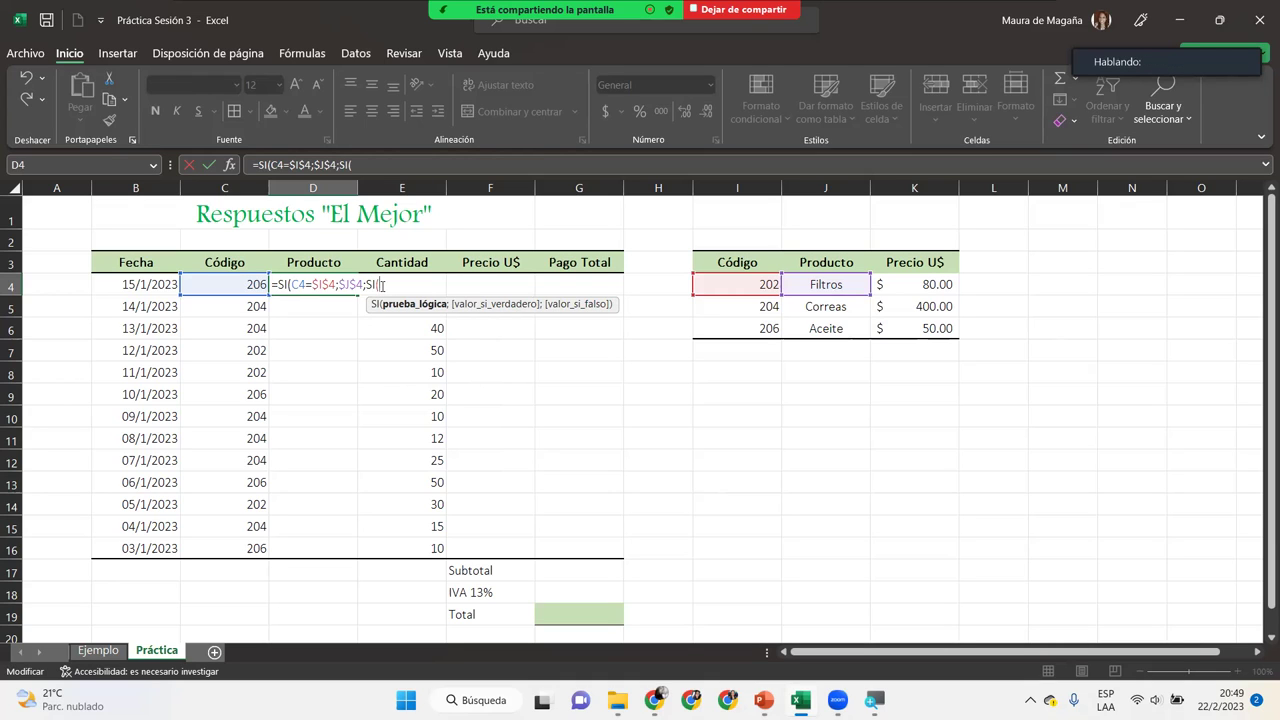
Step: Add the nested test C4=$I$5 returning $J$5 (Correas) for code 204
click(208, 281)
text(=)
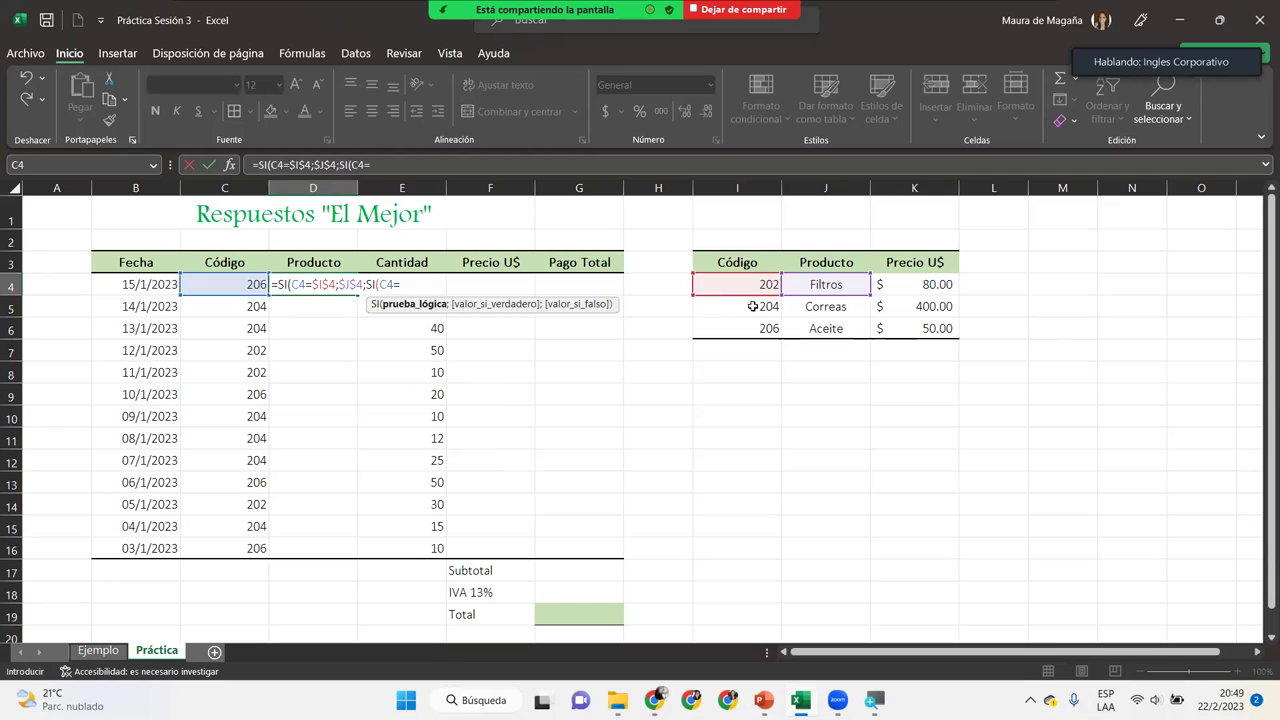
click(750, 312)
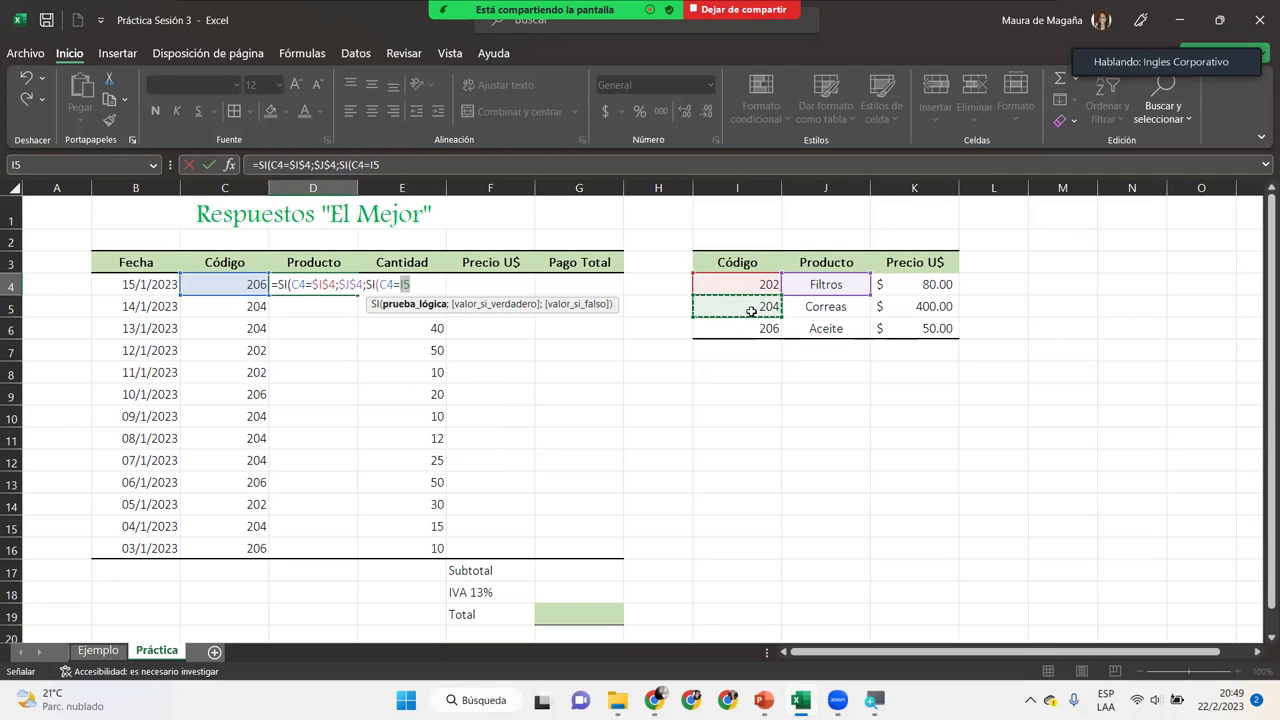
key(F4)
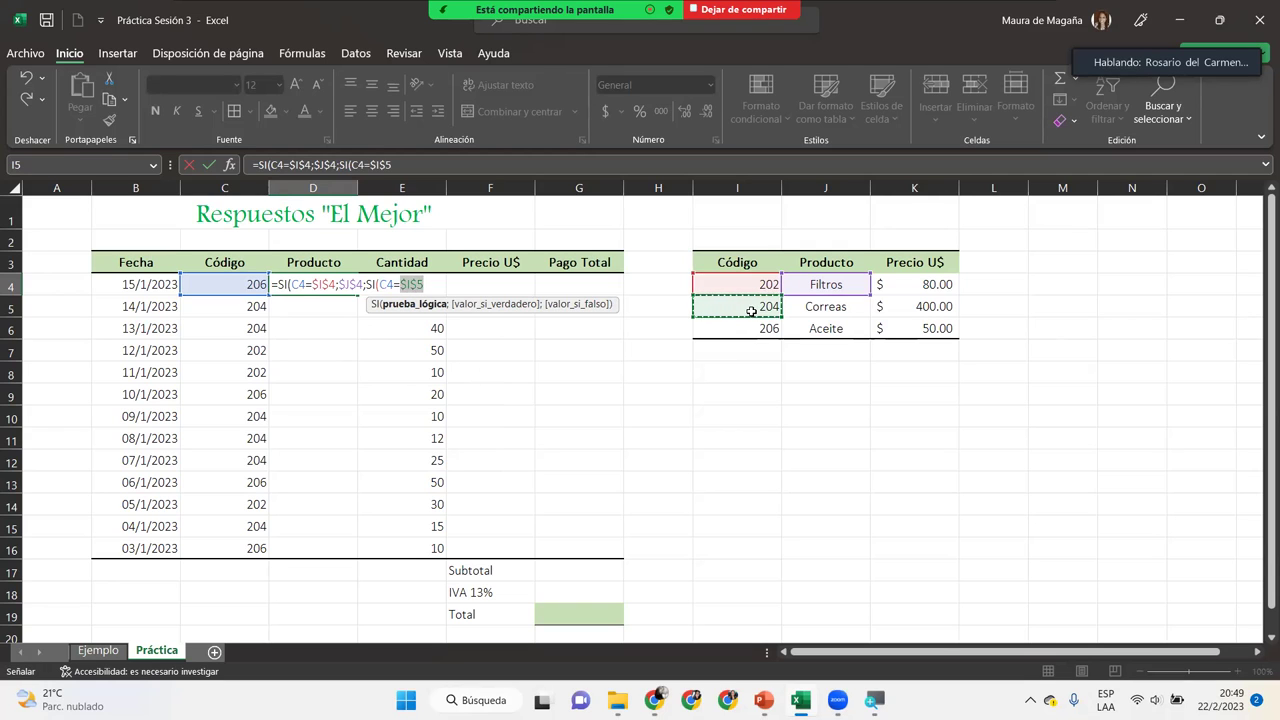
text(;)
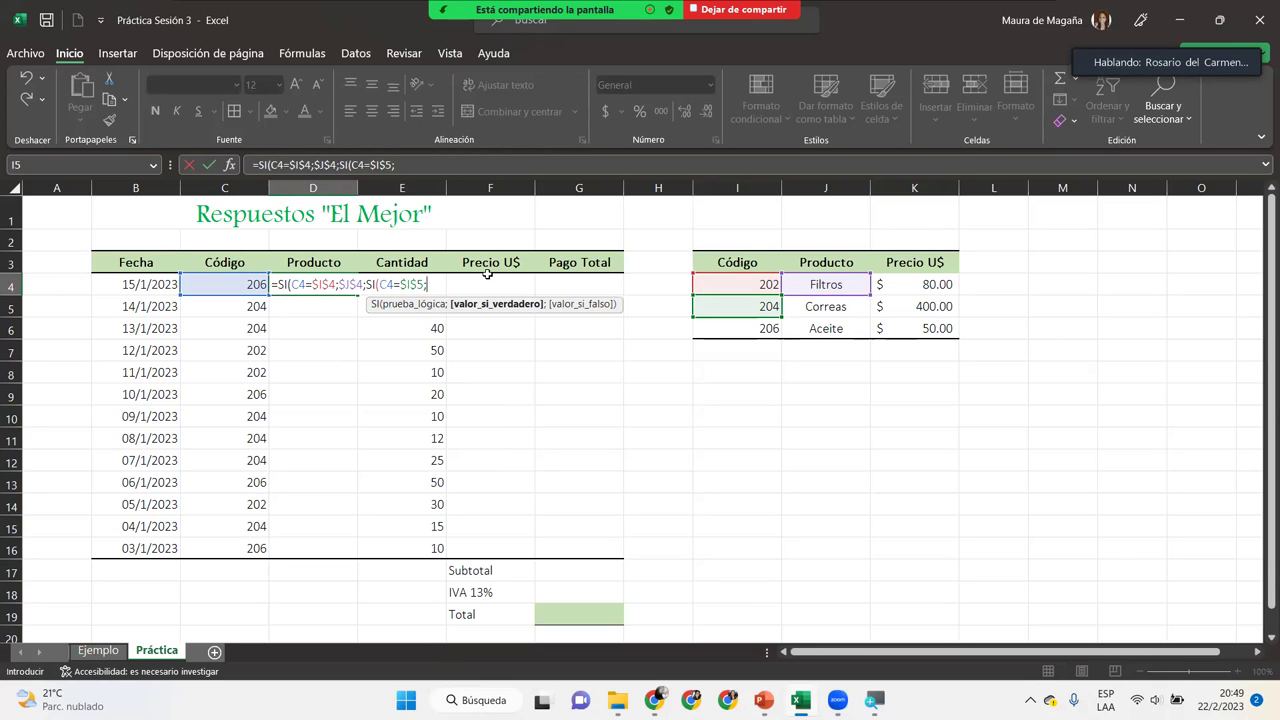
click(856, 311)
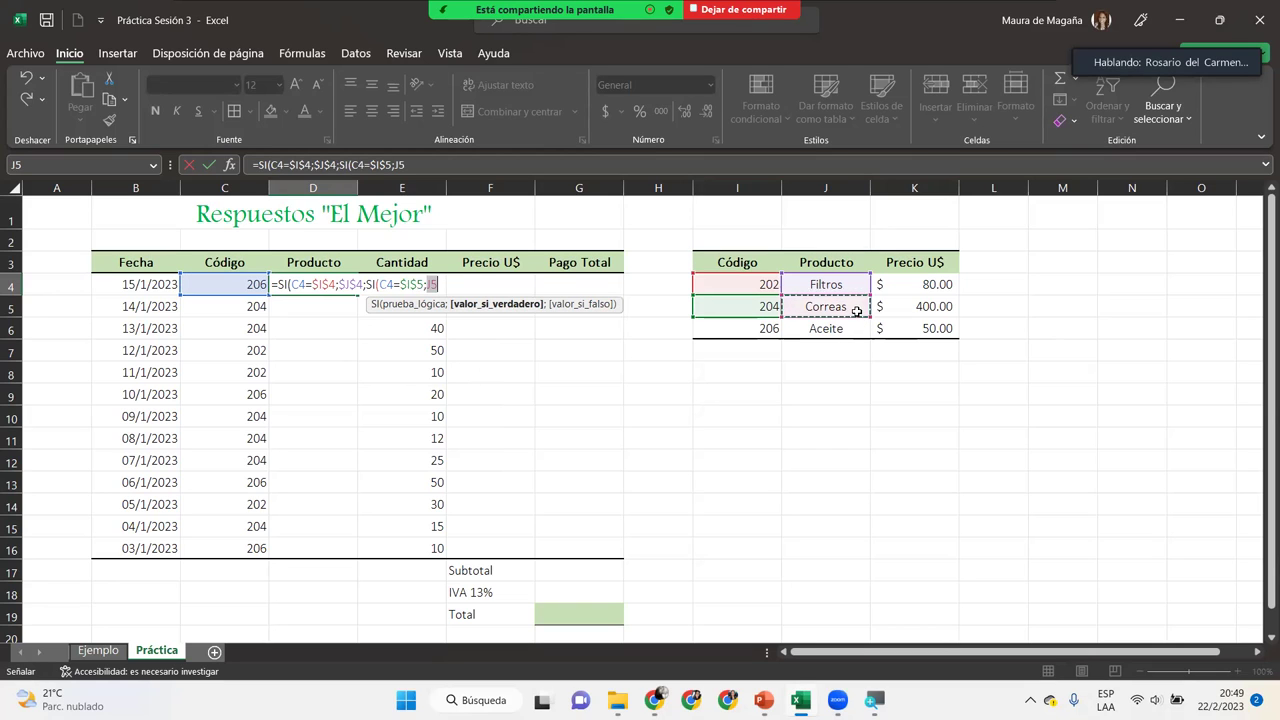
key(F4)
text($J$5;)
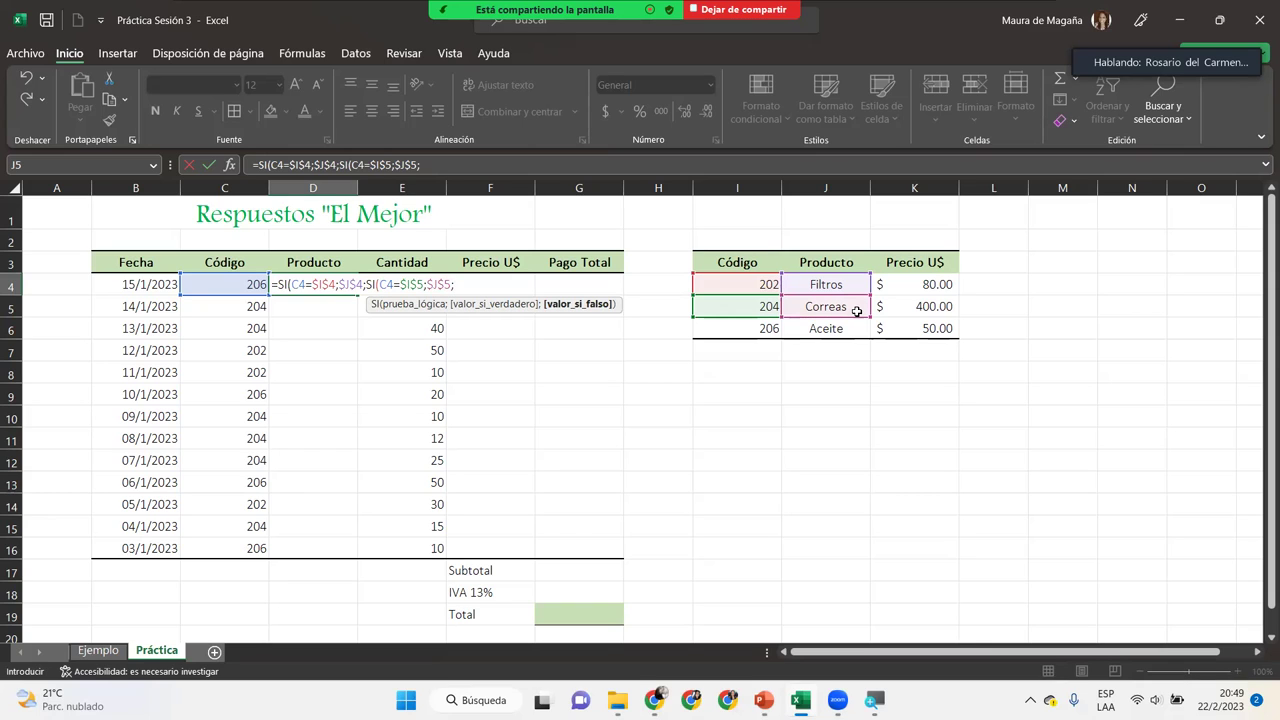
Step: Set $J$6 (Aceite) as the final fallback and close both SI parentheses
click(841, 328)
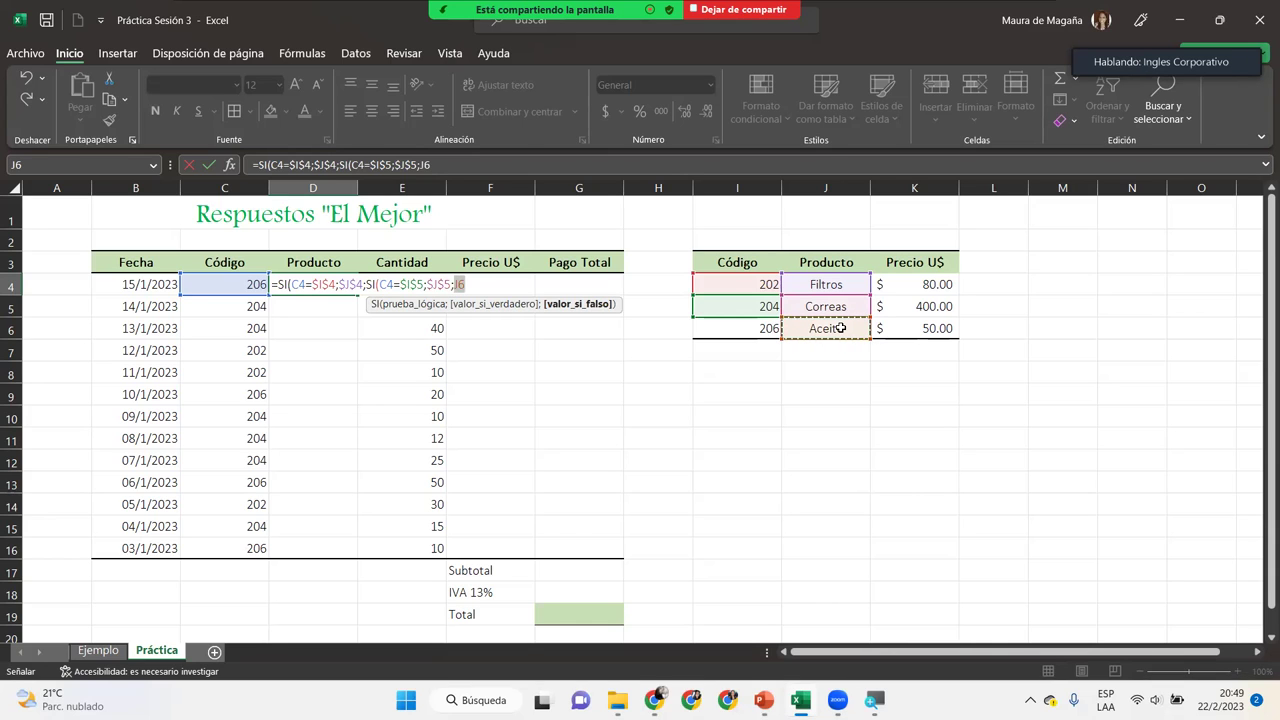
key(F4)
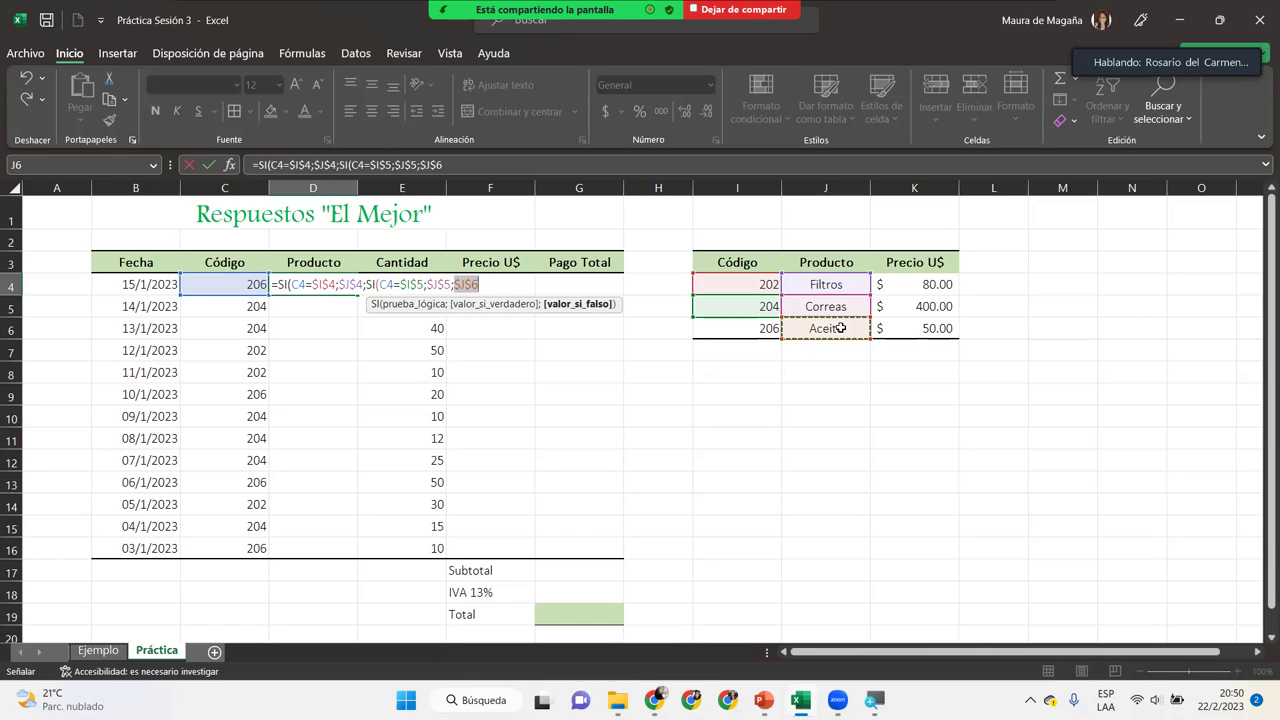
text()))
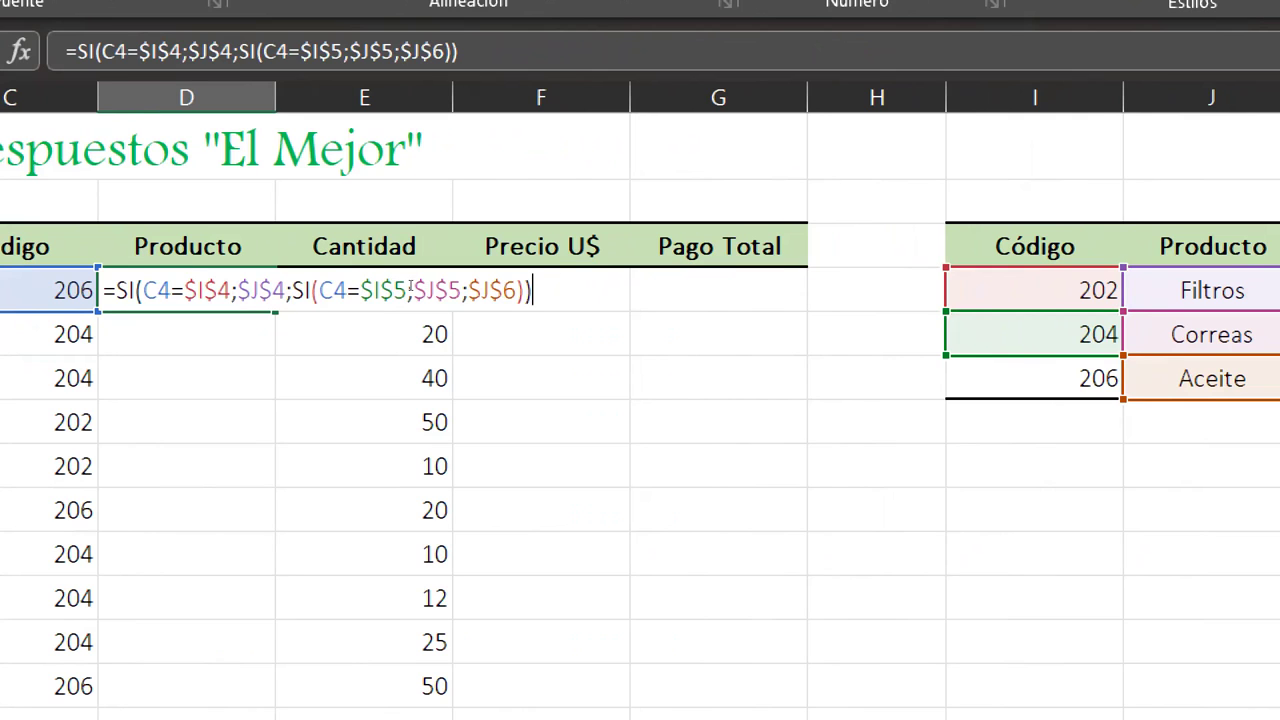
Step: Commit =SI(C4=$I$4;$J$4;SI(C4=$I$5;$J$5;$J$6)) in D4, showing Aceite for code 206
scroll(794, 306, right, 1)
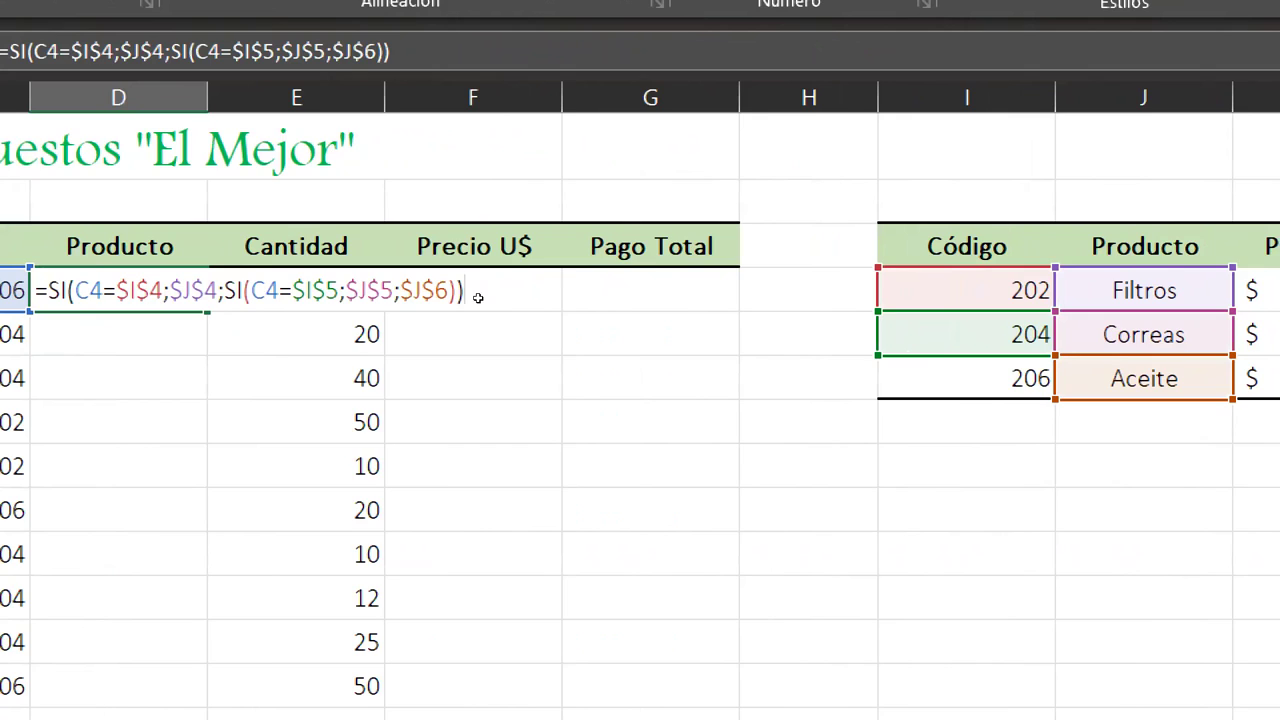
scroll(478, 298, left, 3)
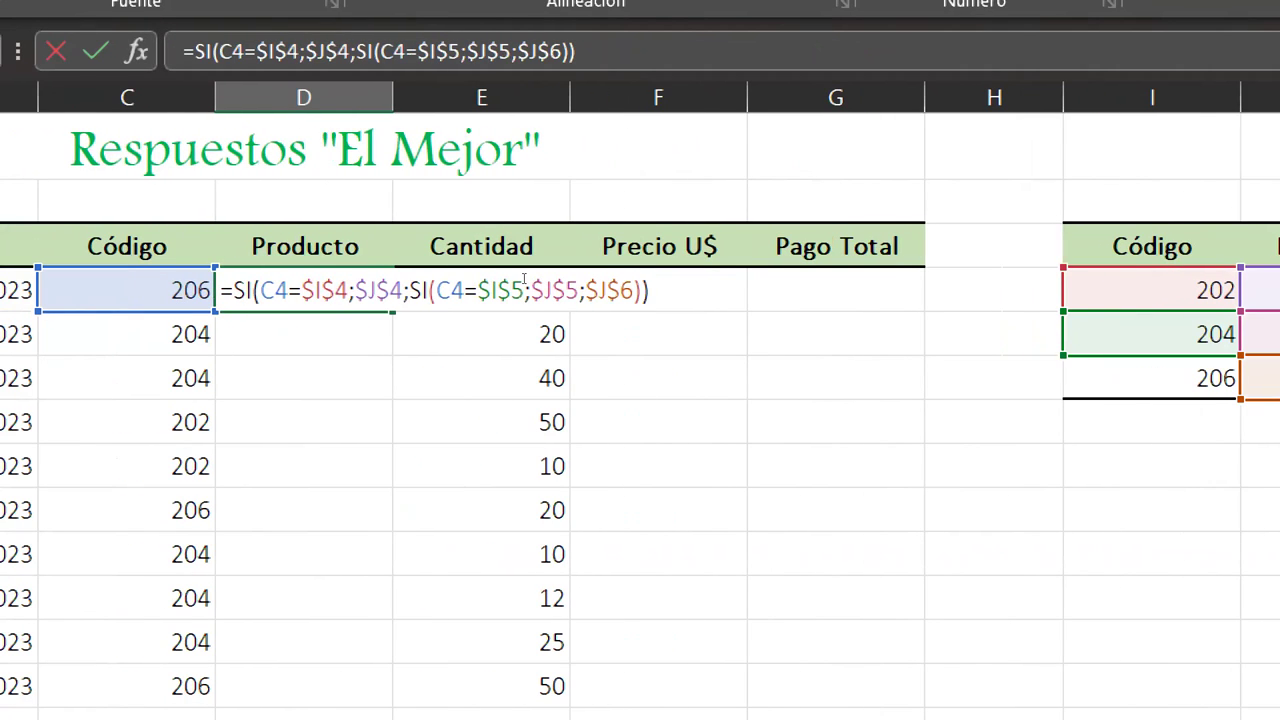
scroll(144, 281, left, 1)
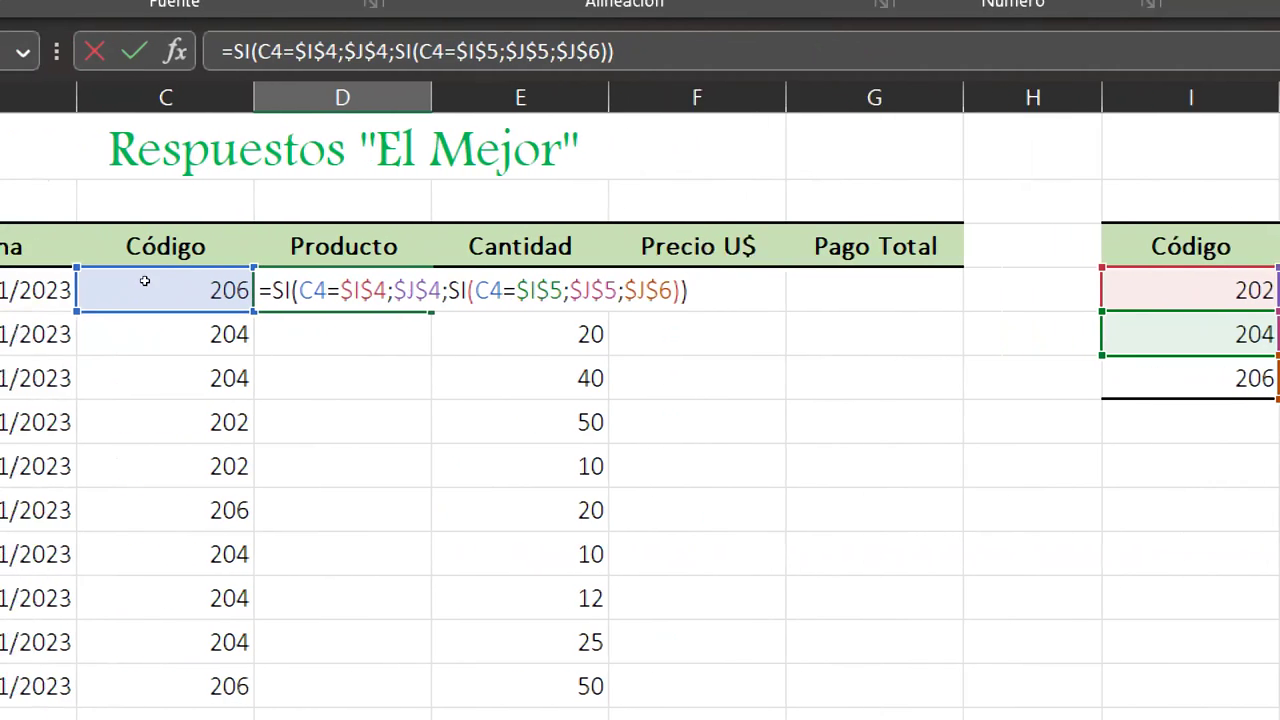
scroll(144, 281, left, 3)
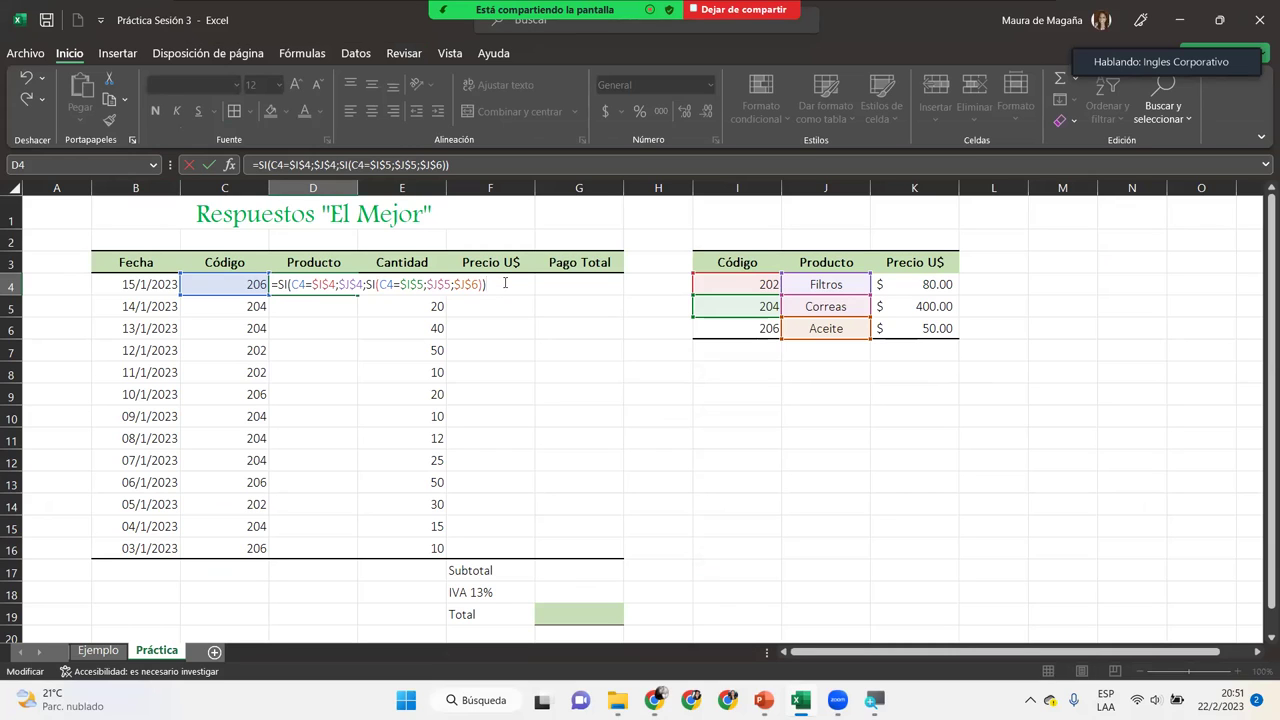
key(Return)
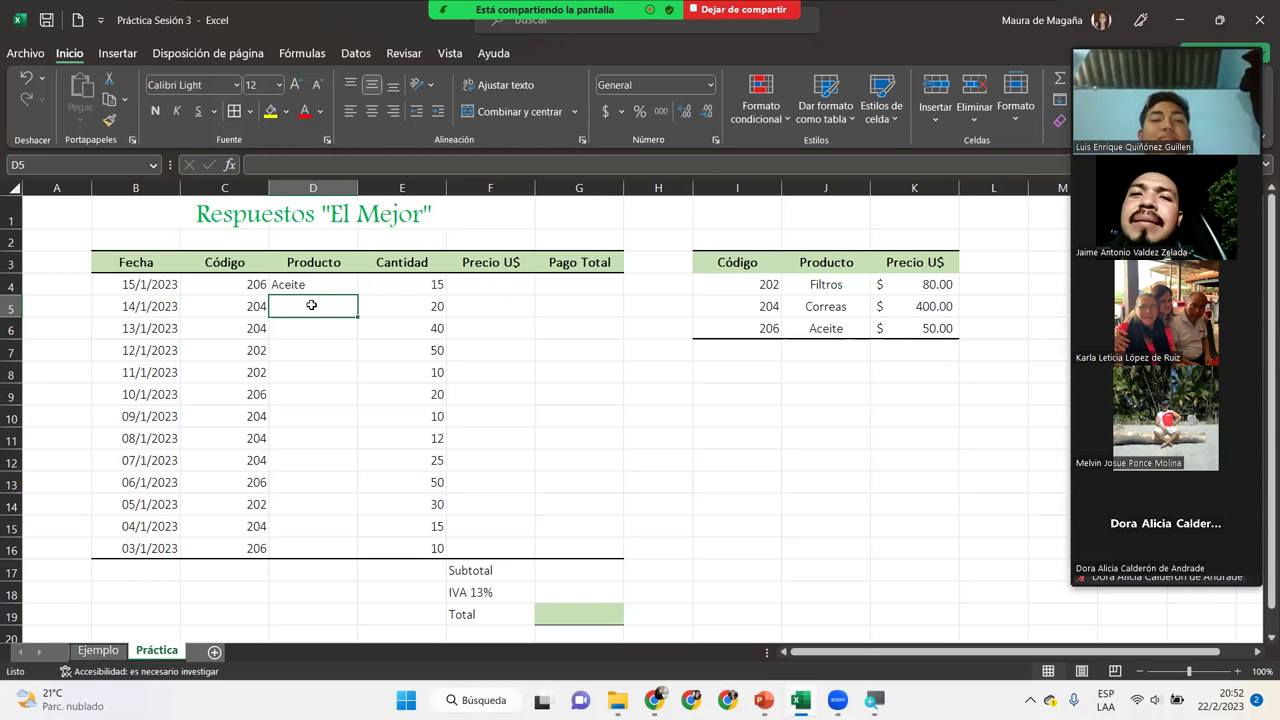
Step: Start D5's formula as =SI(C5=$I$4;$J$4 with absolute references to code 202 and its product
text(=)
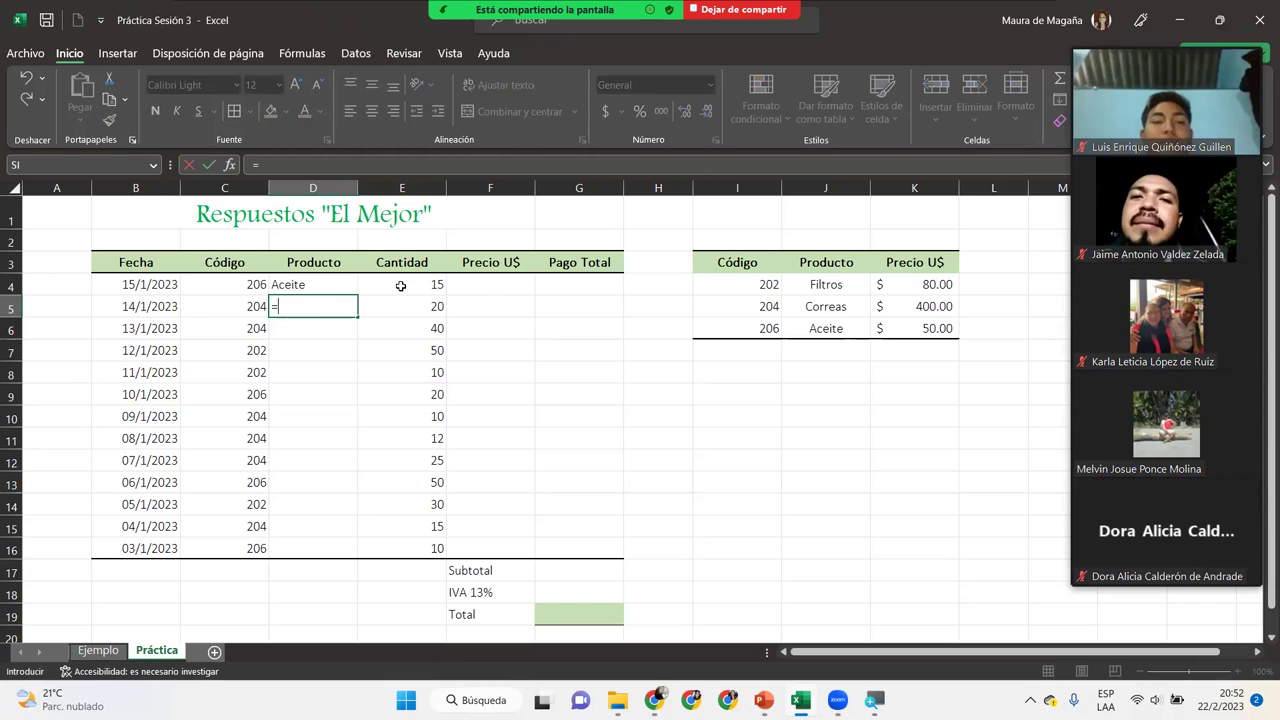
text(SI()
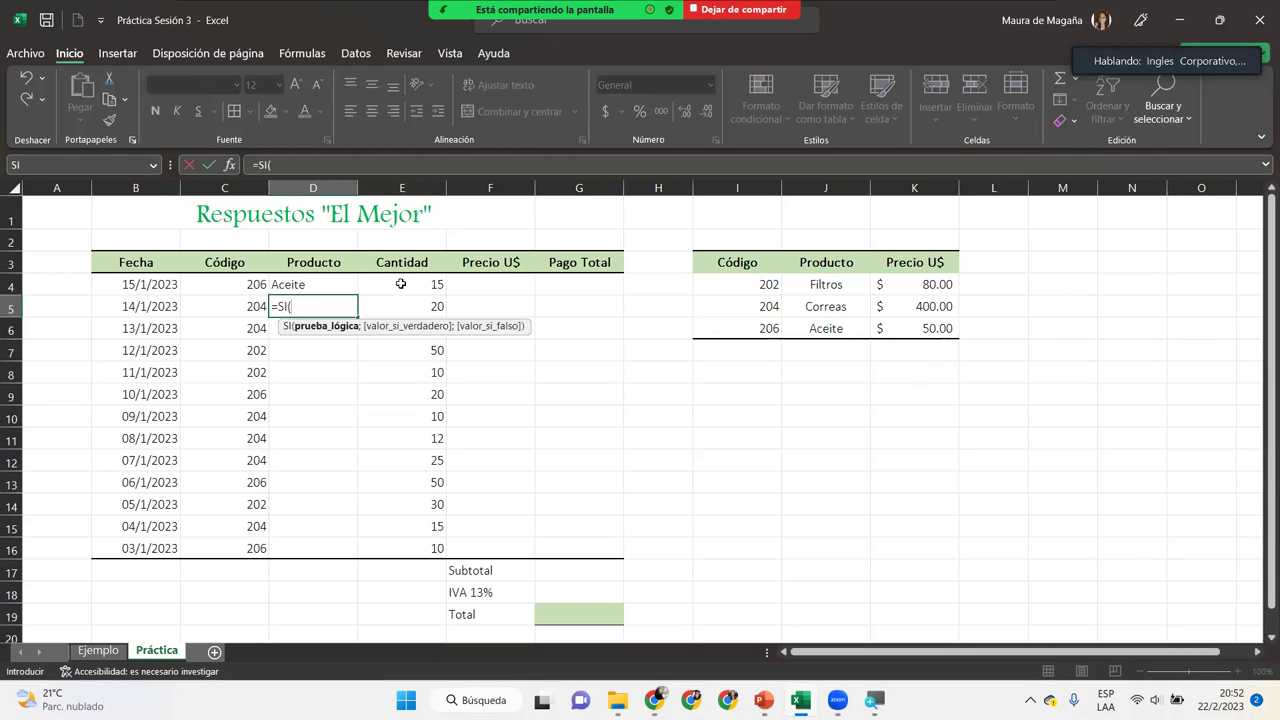
click(203, 310)
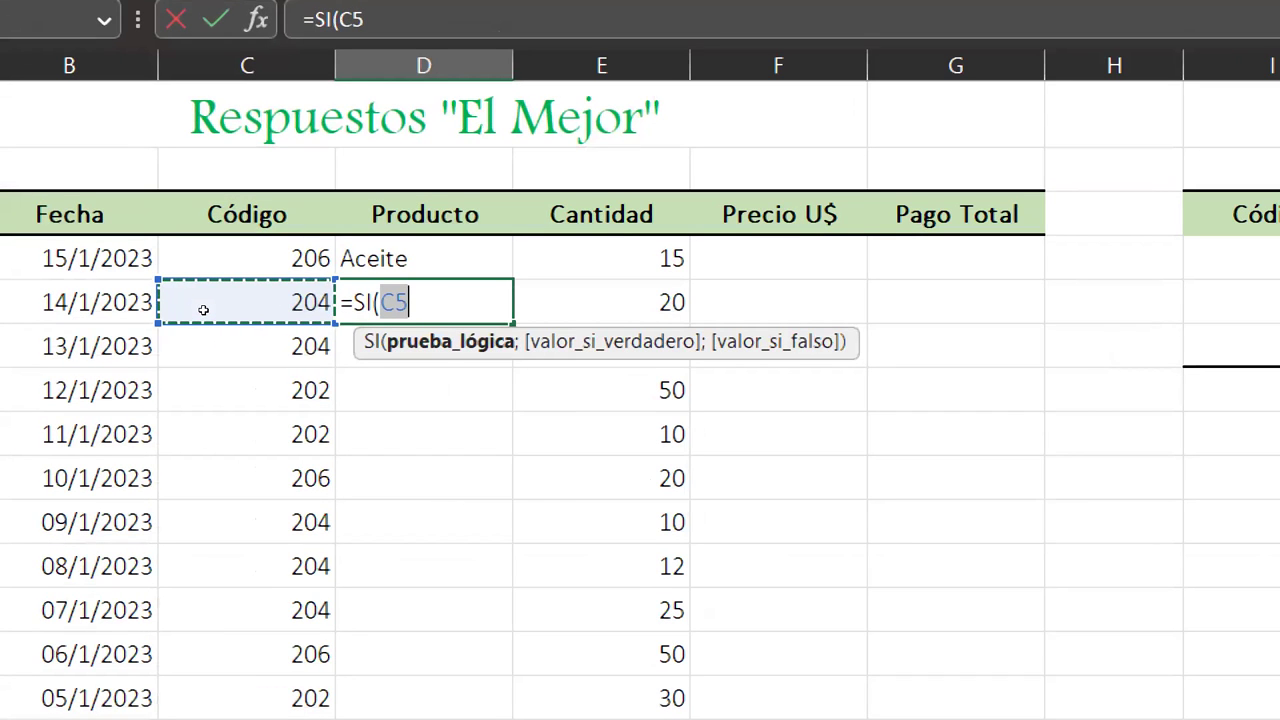
text(=)
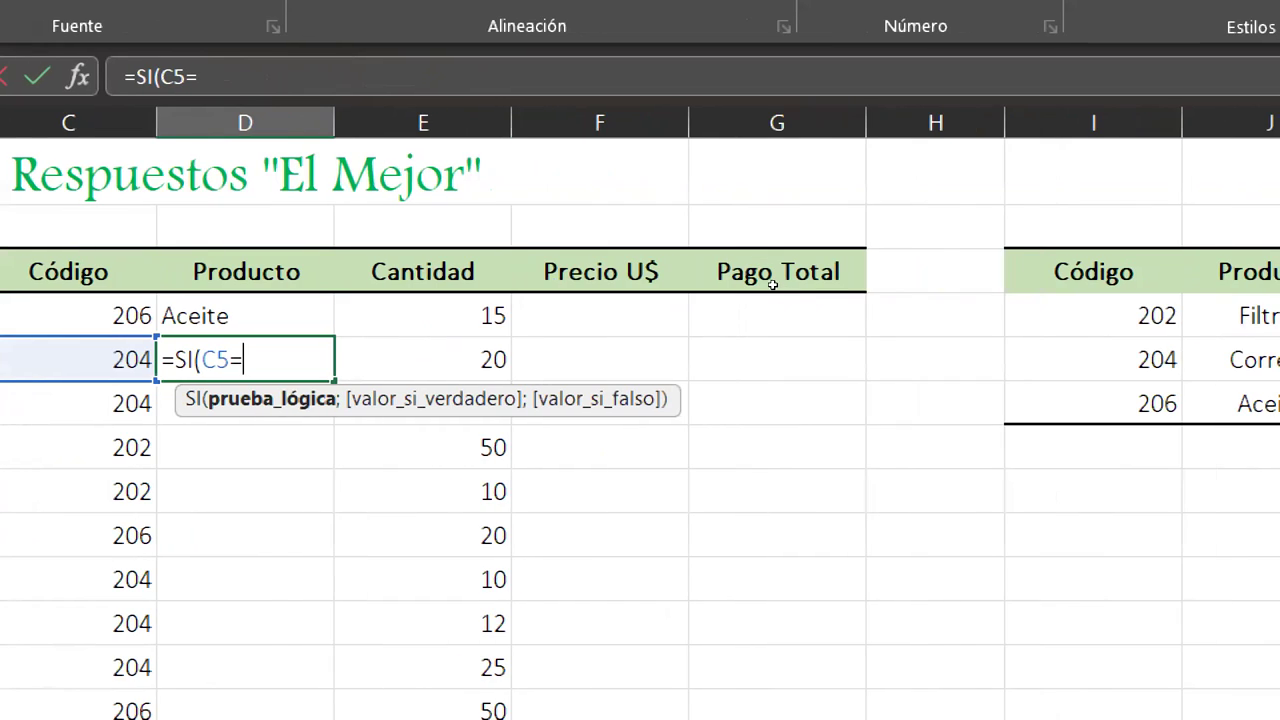
key(Right)
key(Right)
key(Right)
key(Up)
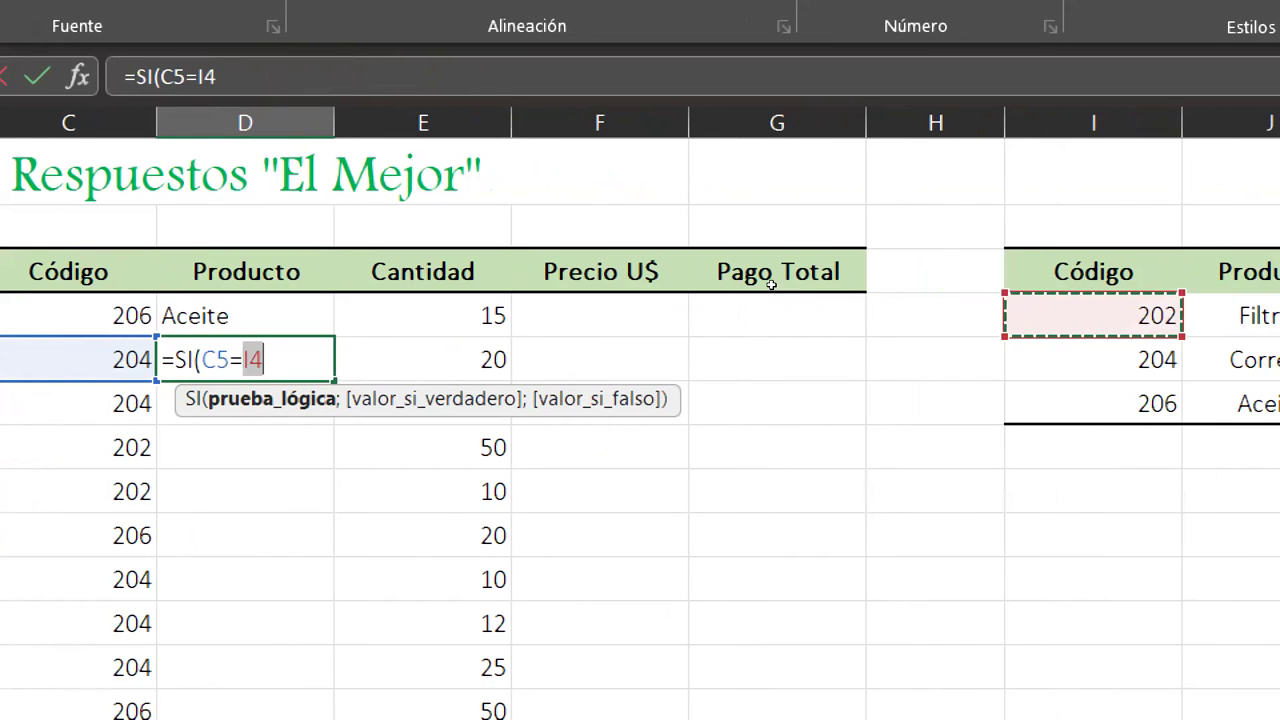
key(F4)
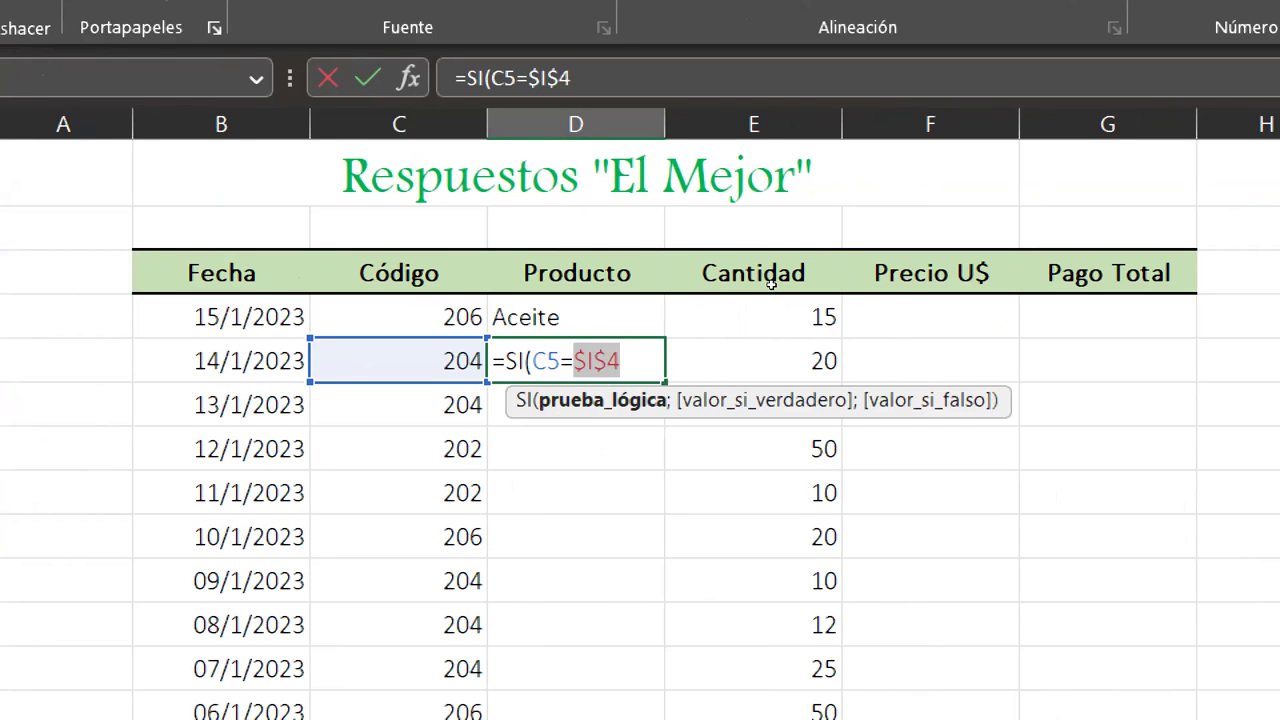
text(;)
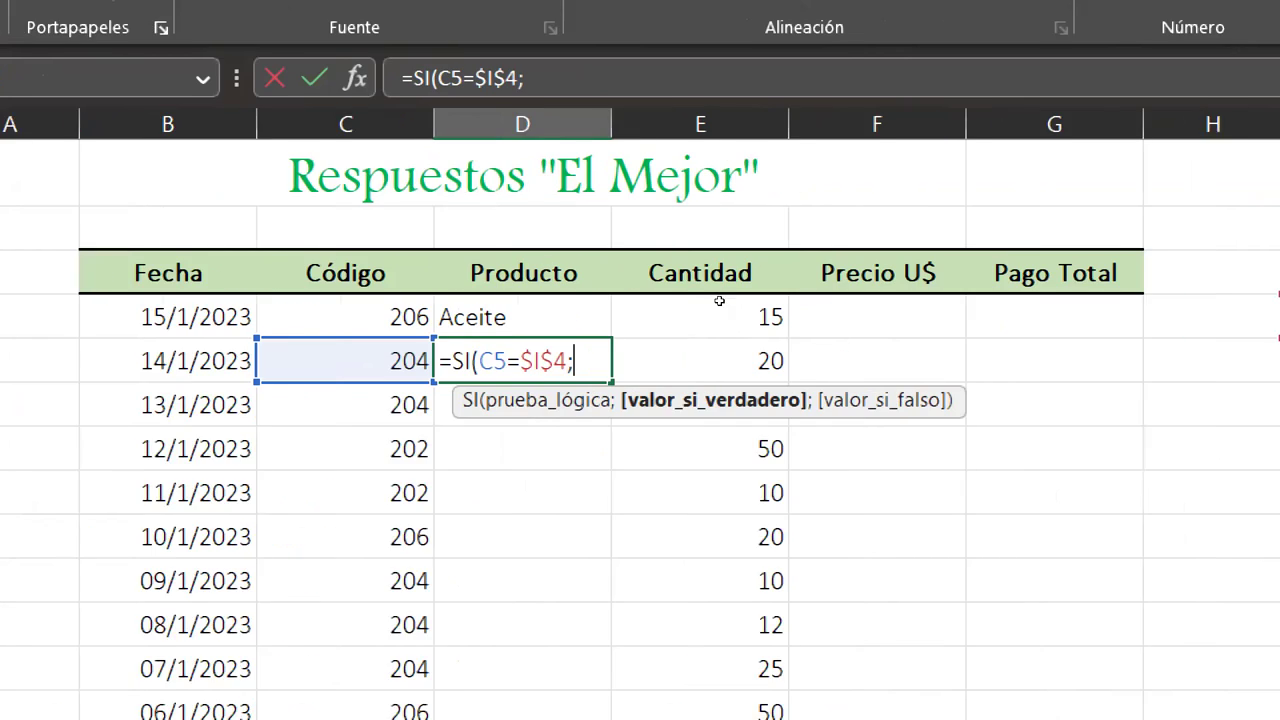
scroll(800, 284, right, 3)
key(Right)
key(Right)
key(Right)
key(Up)
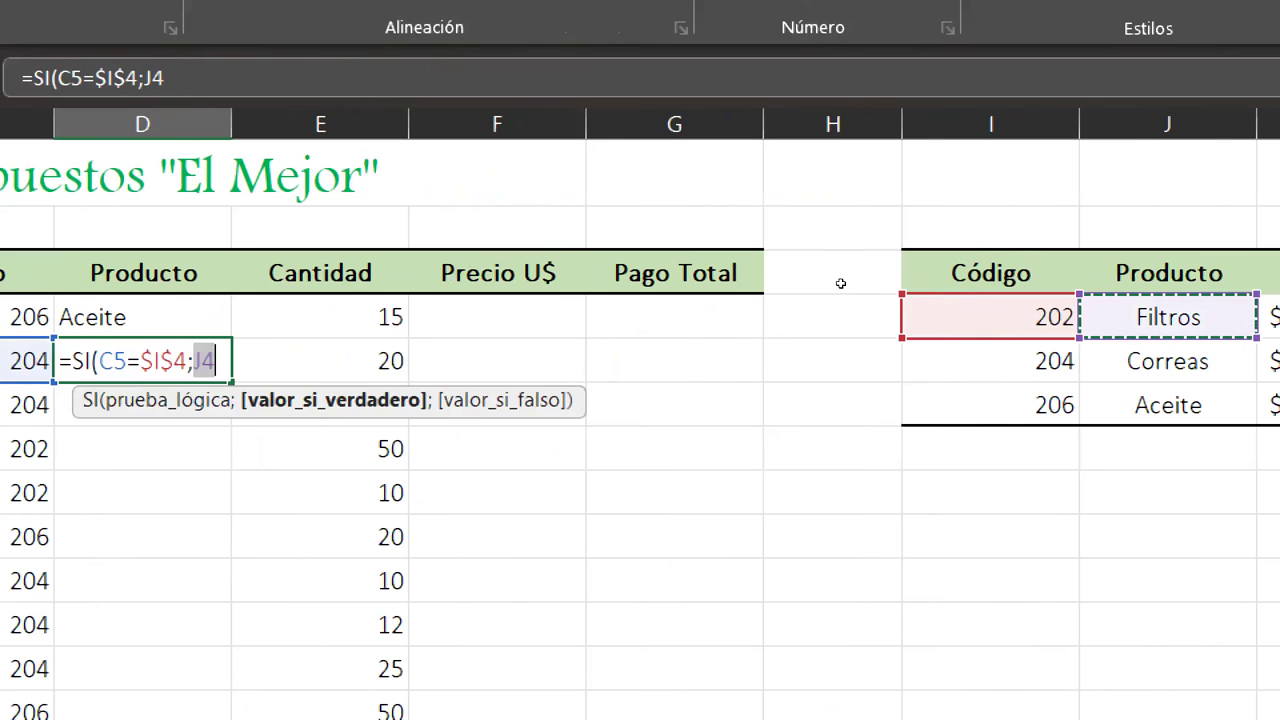
key(F4)
scroll(841, 284, left, 3)
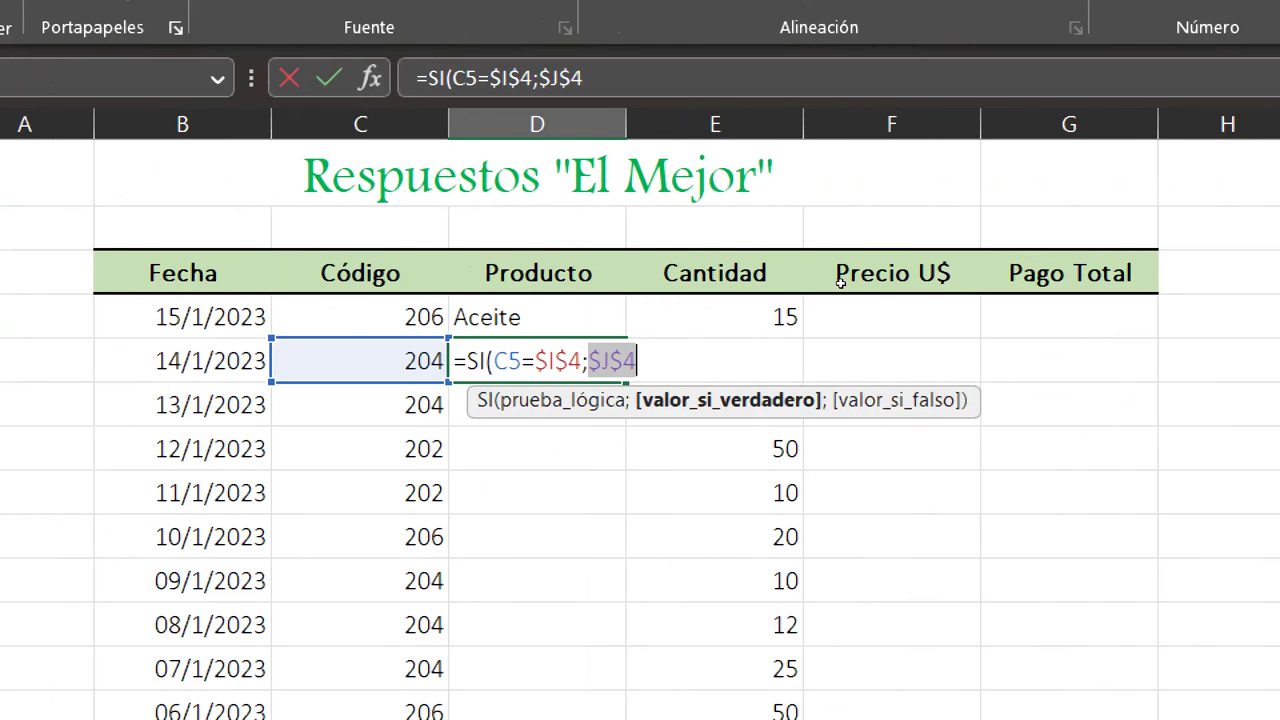
Step: Add the nested SI(C5=$I$5;$J$5;$J$6) as the else part and close the formula
text(;)
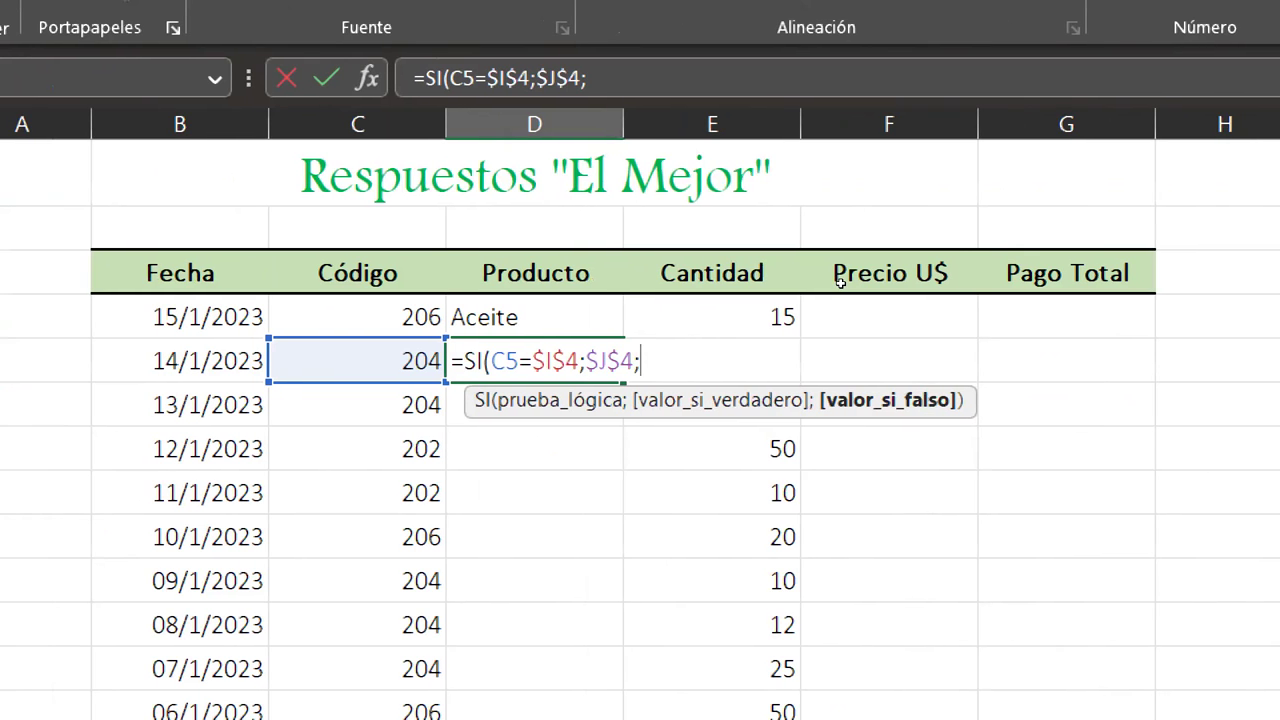
text(s)
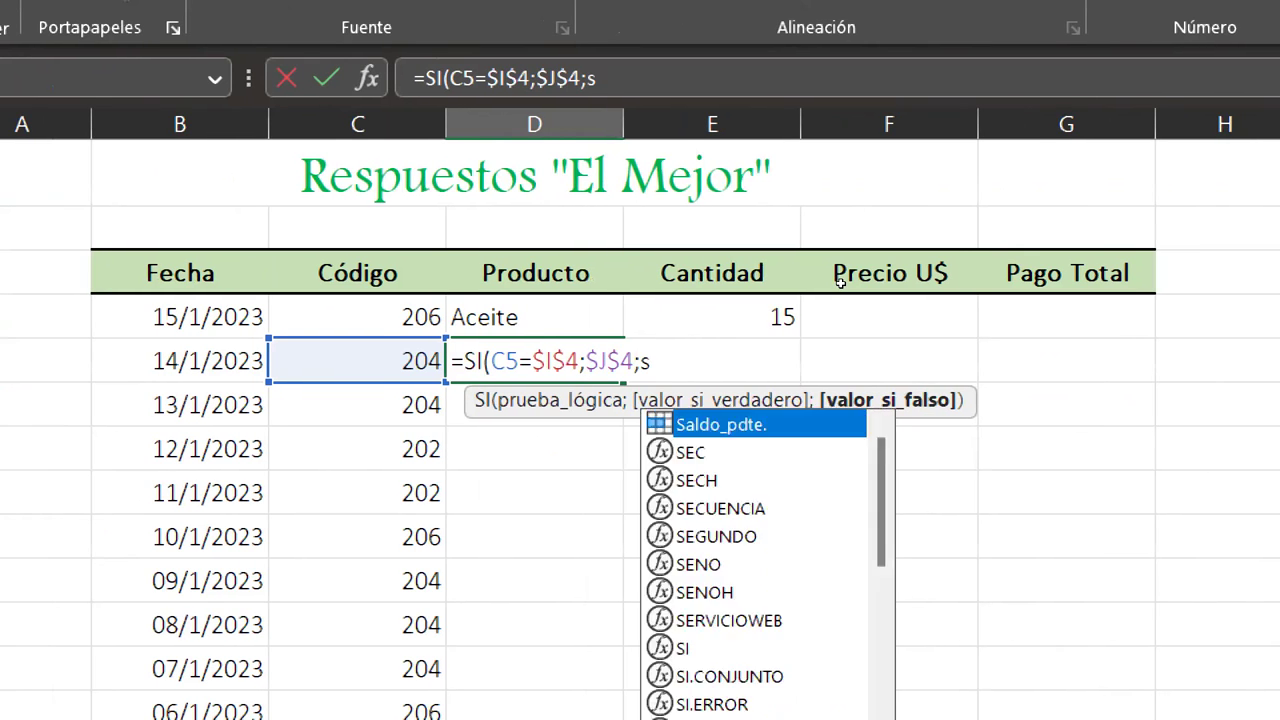
text(i)
key(Tab)
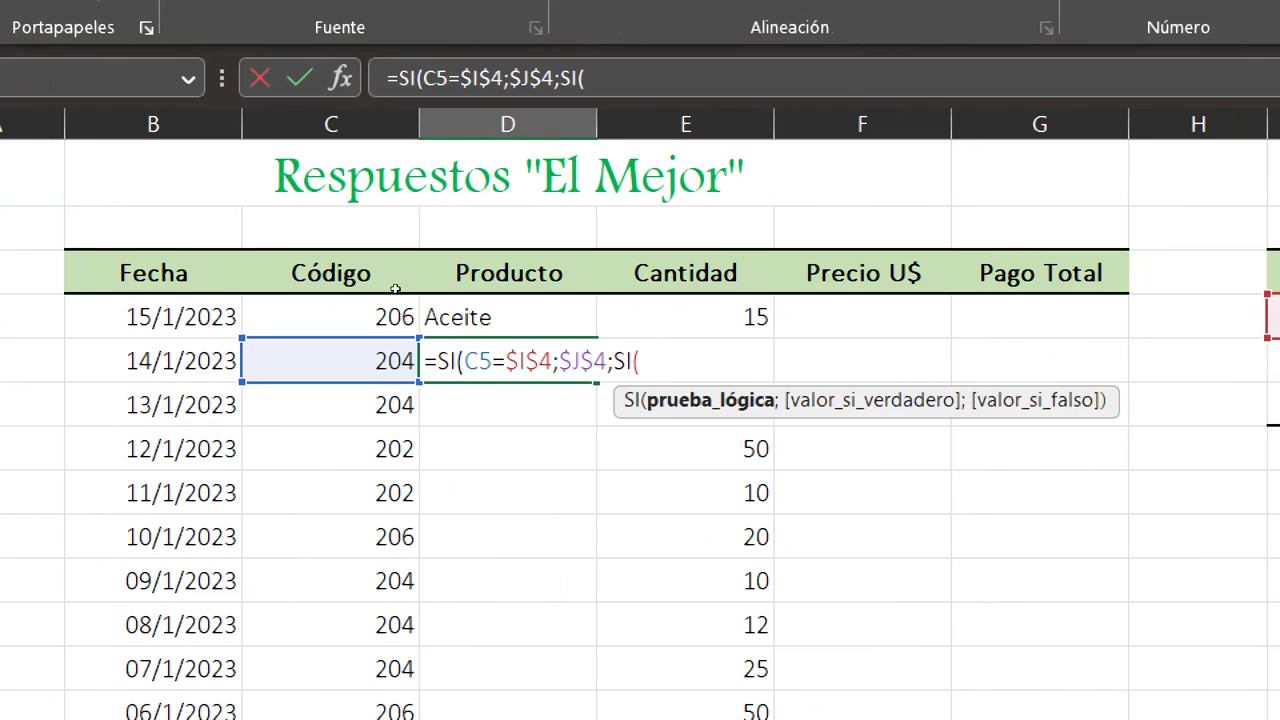
key(Left)
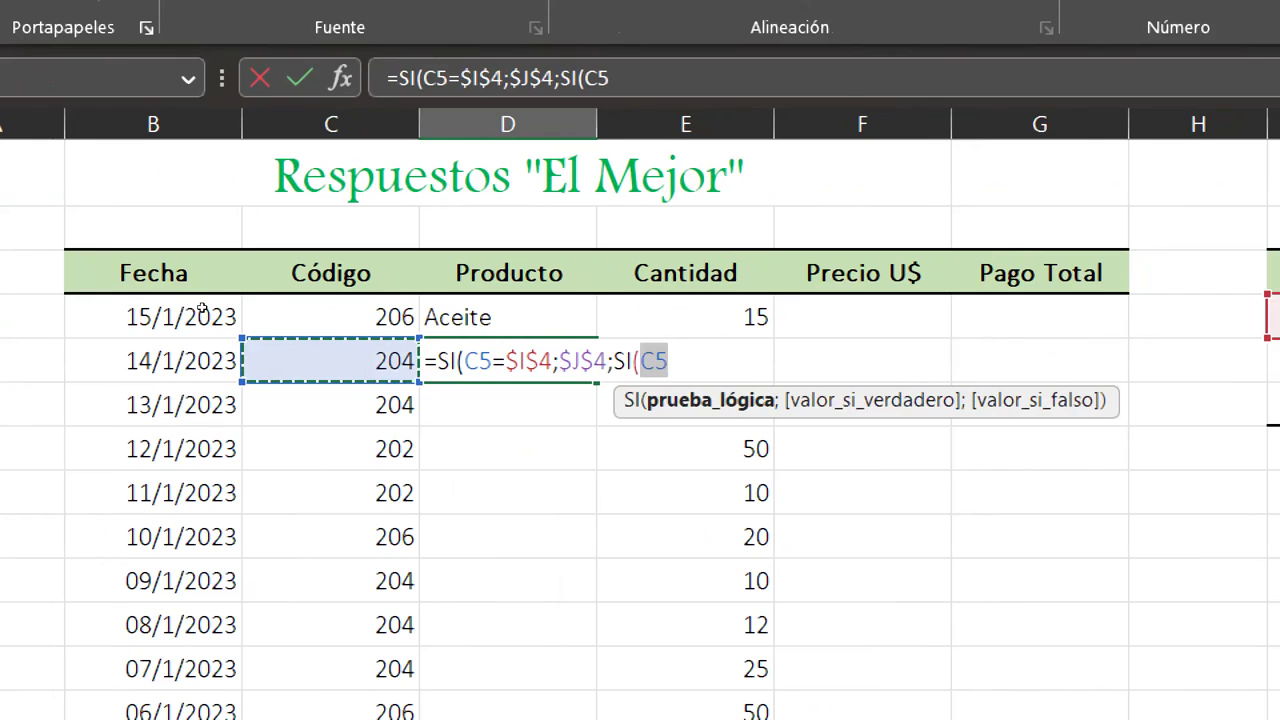
text(=)
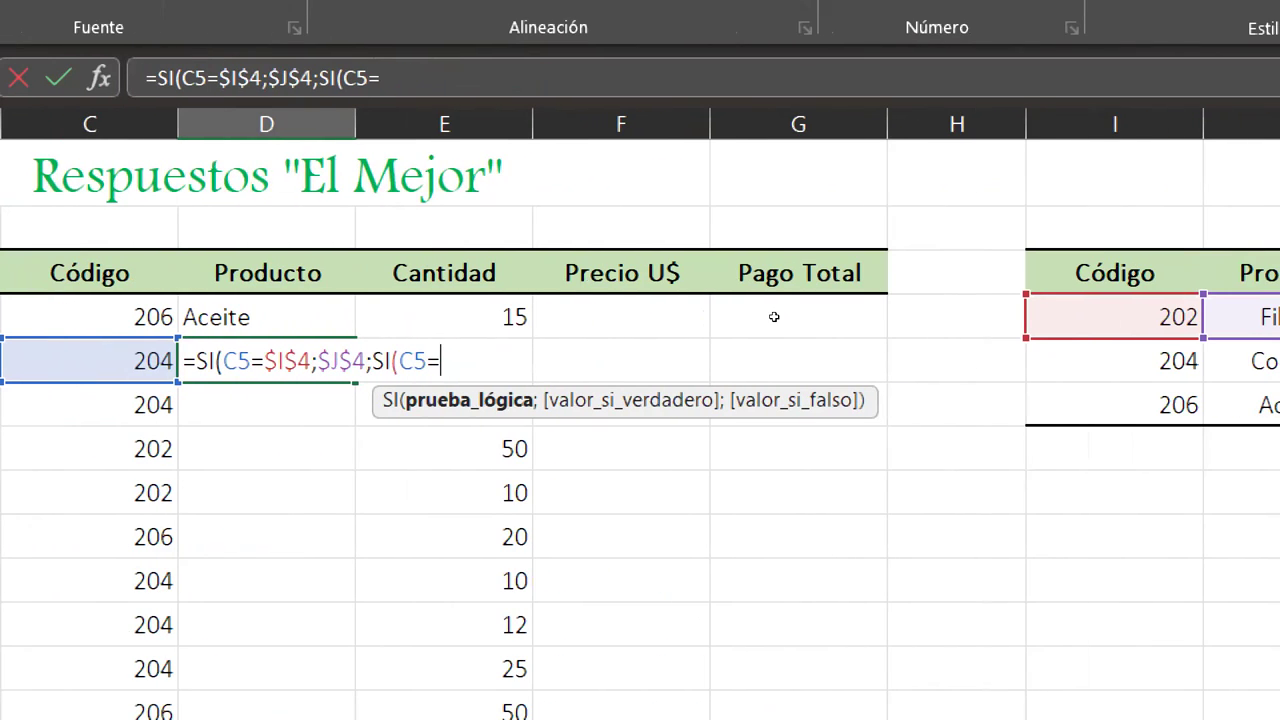
key(Right)
key(Right)
key(Right)
key(F4)
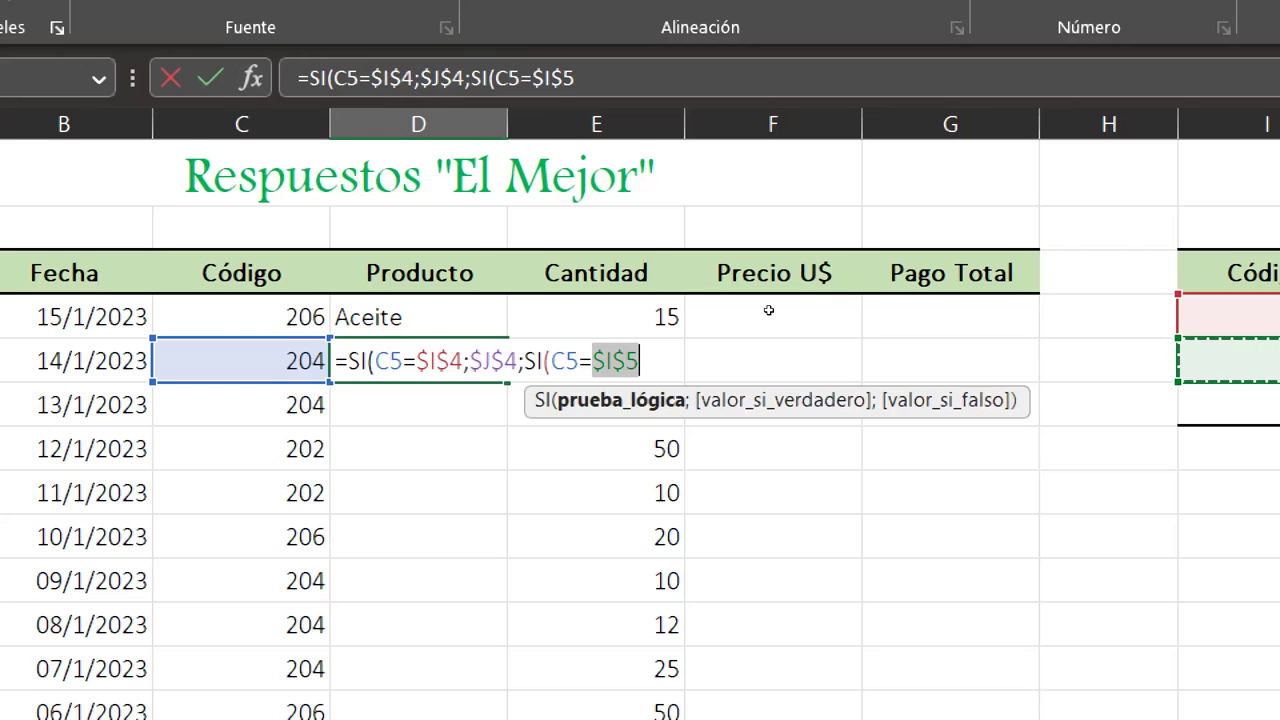
text(;)
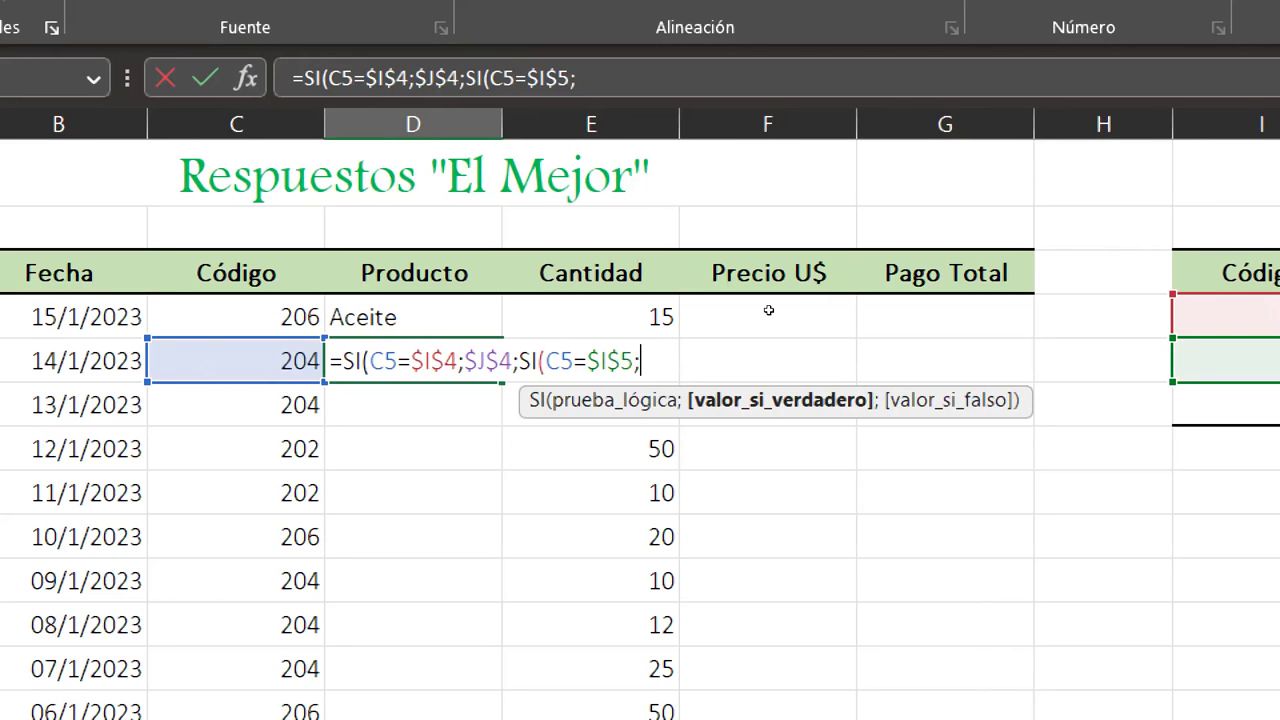
key(Right)
key(Right)
key(Right)
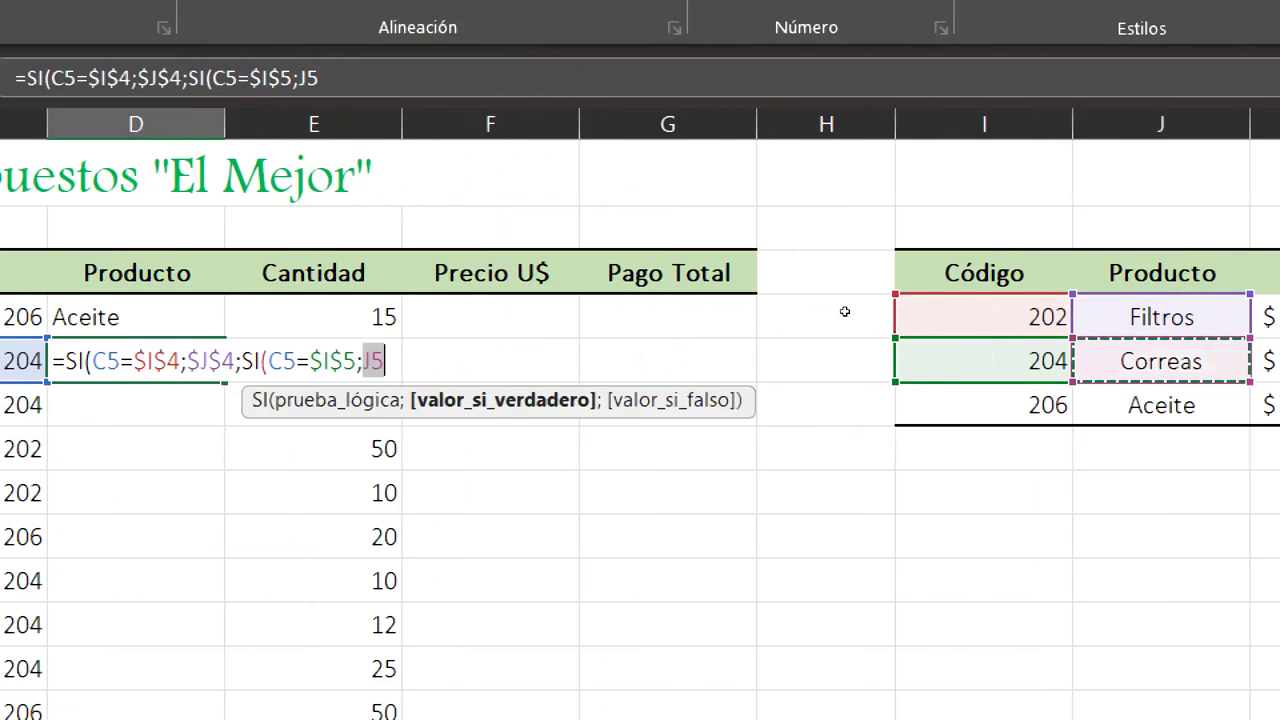
key(F4)
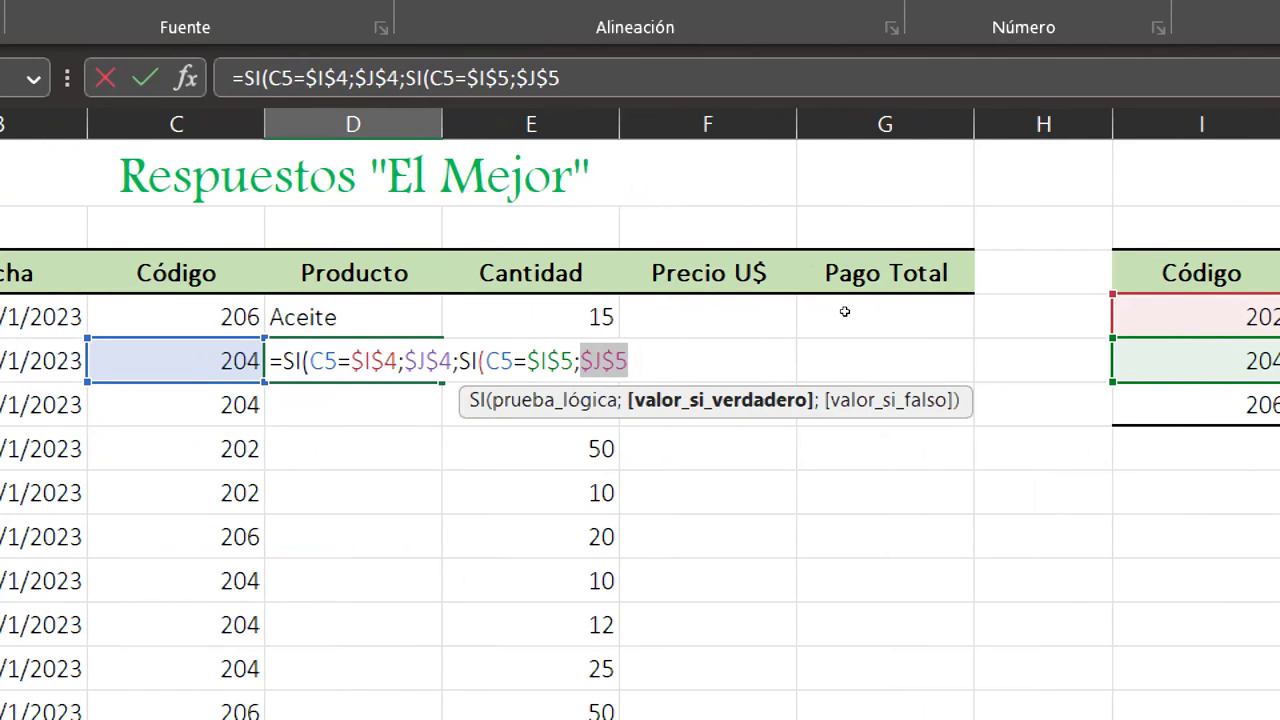
text(;)
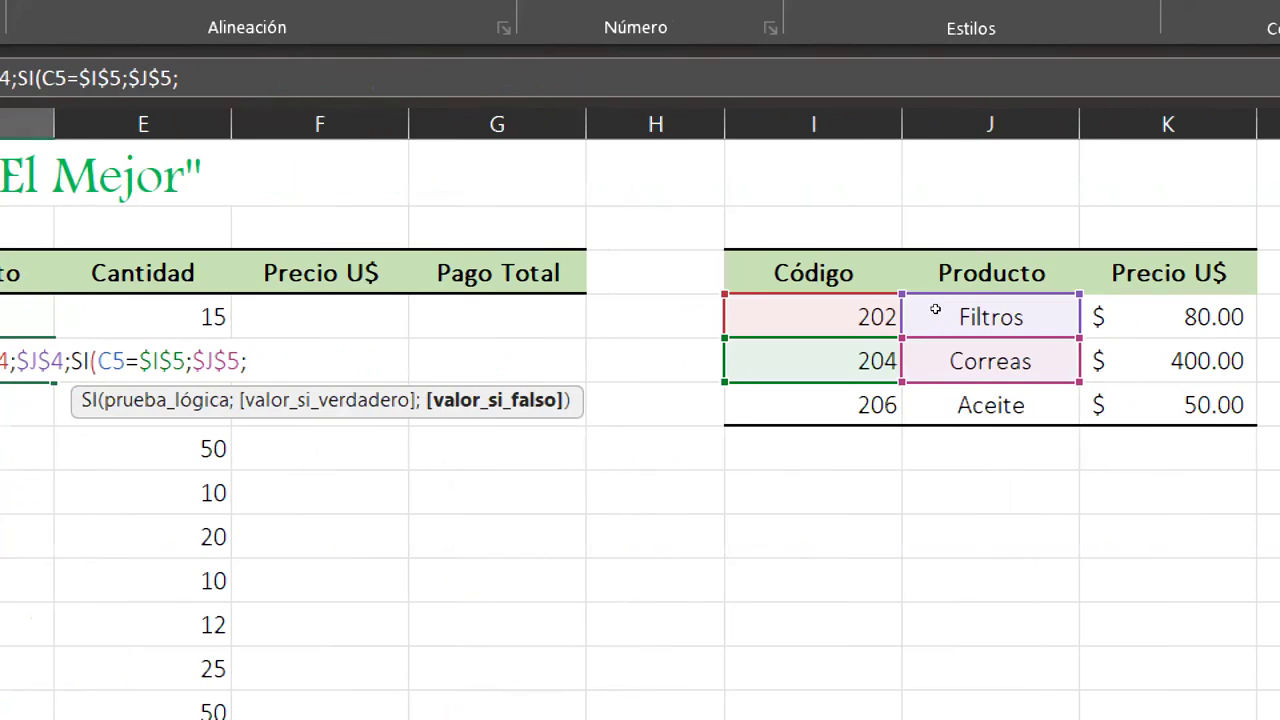
key(Right)
key(Right)
key(Right)
key(Down)
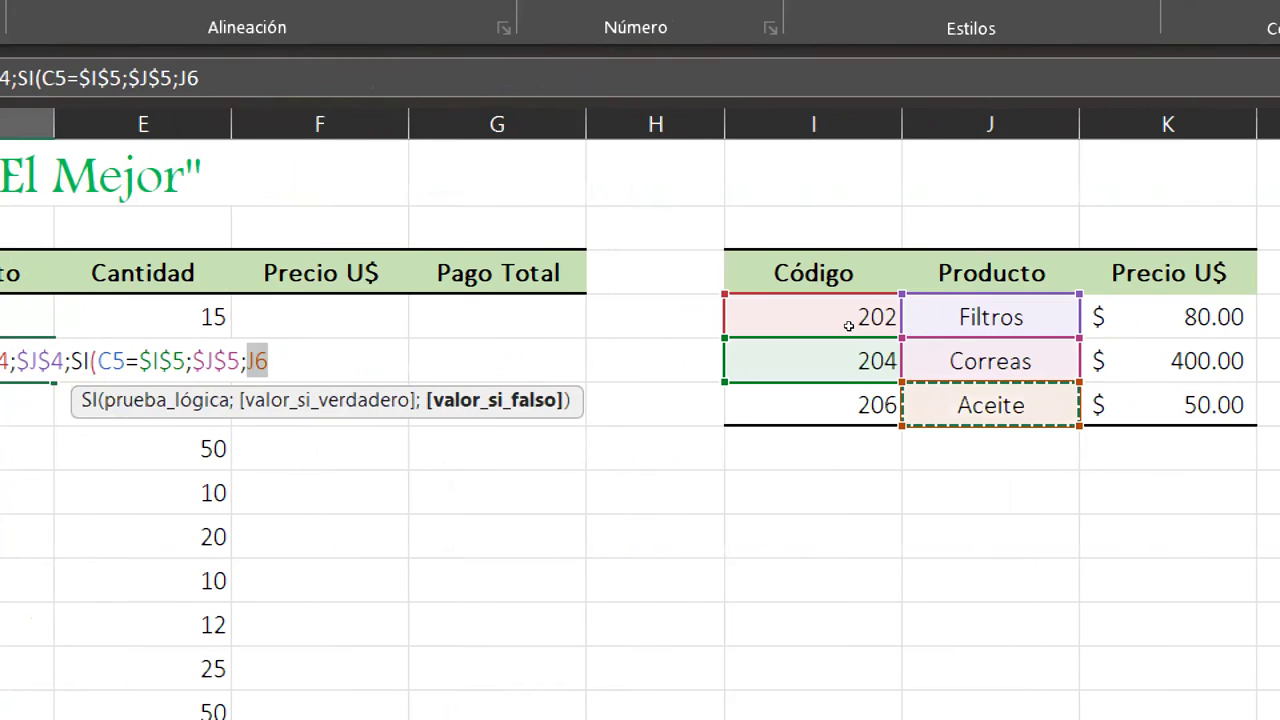
key(F4)
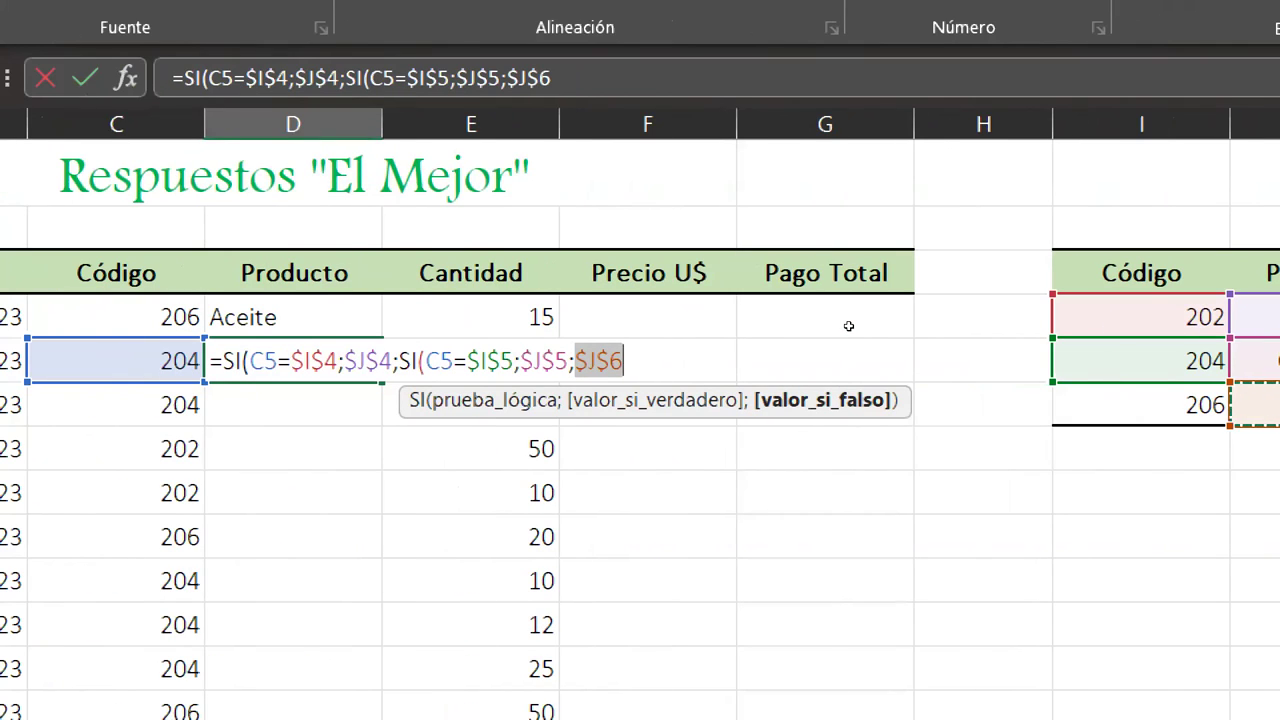
text()))
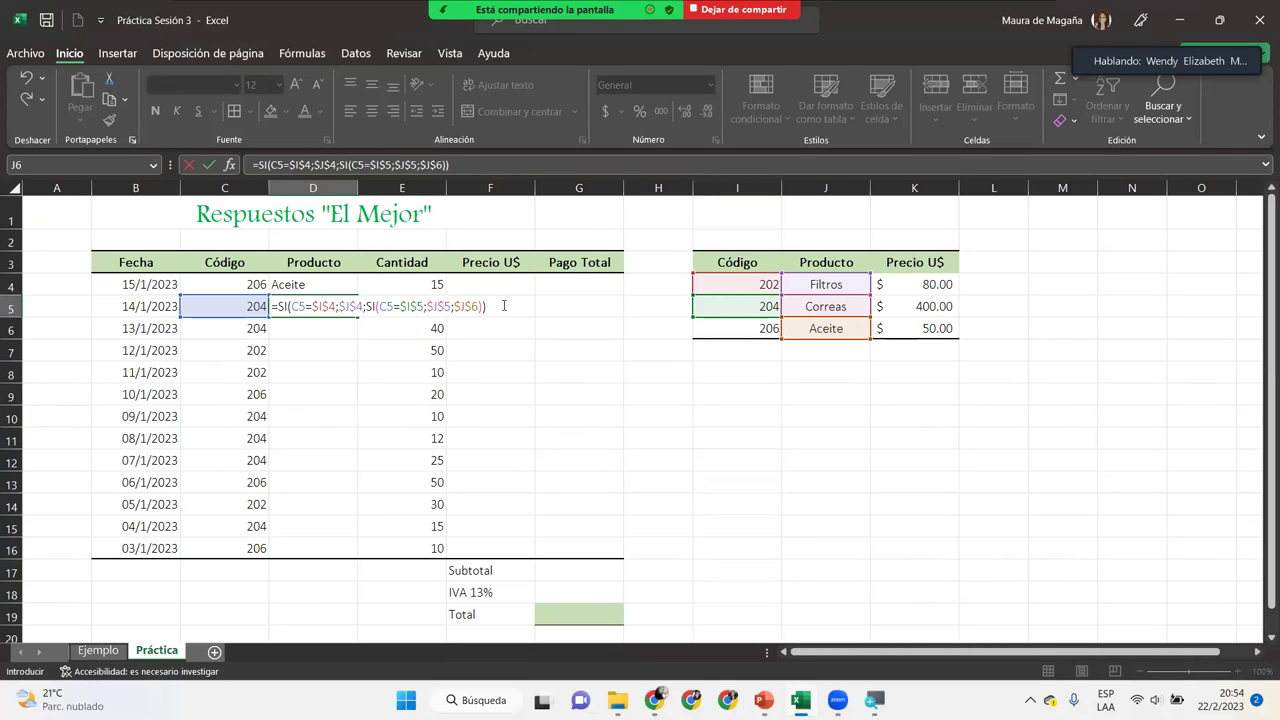
Step: Commit D5's Producto formula and fill it down to D16 using Rellenar sin formato
key(Return)
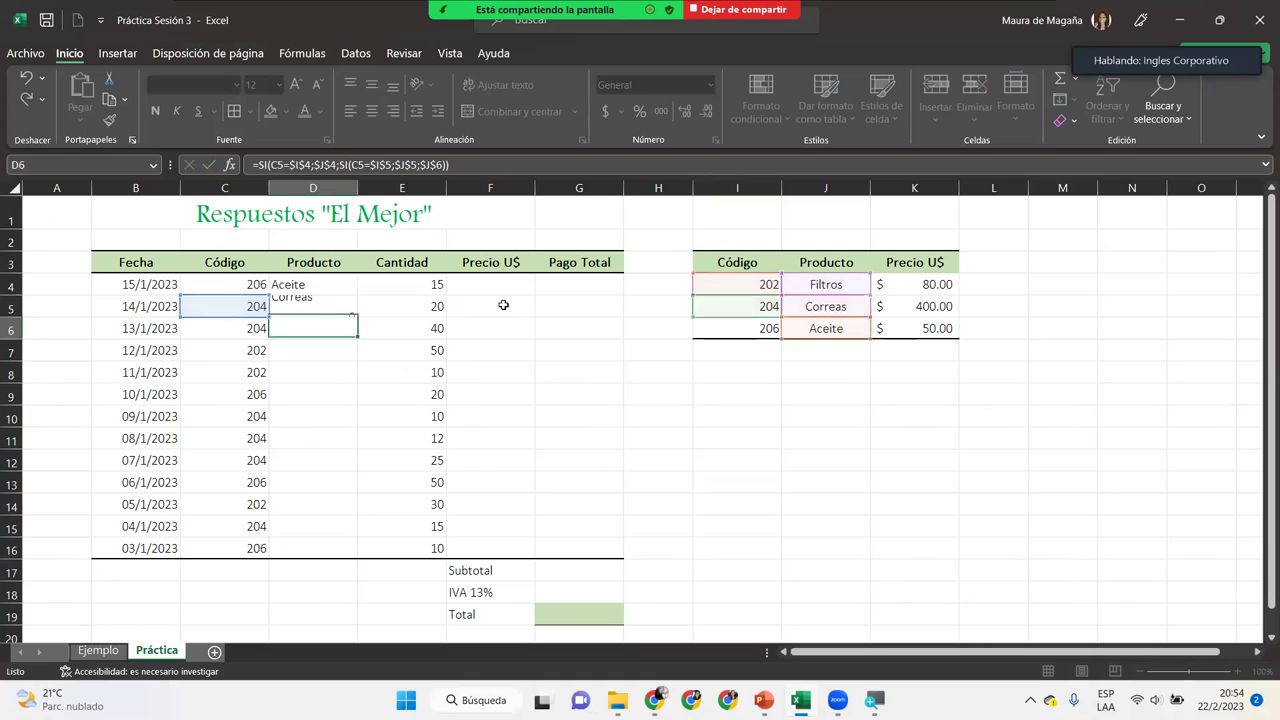
click(351, 307)
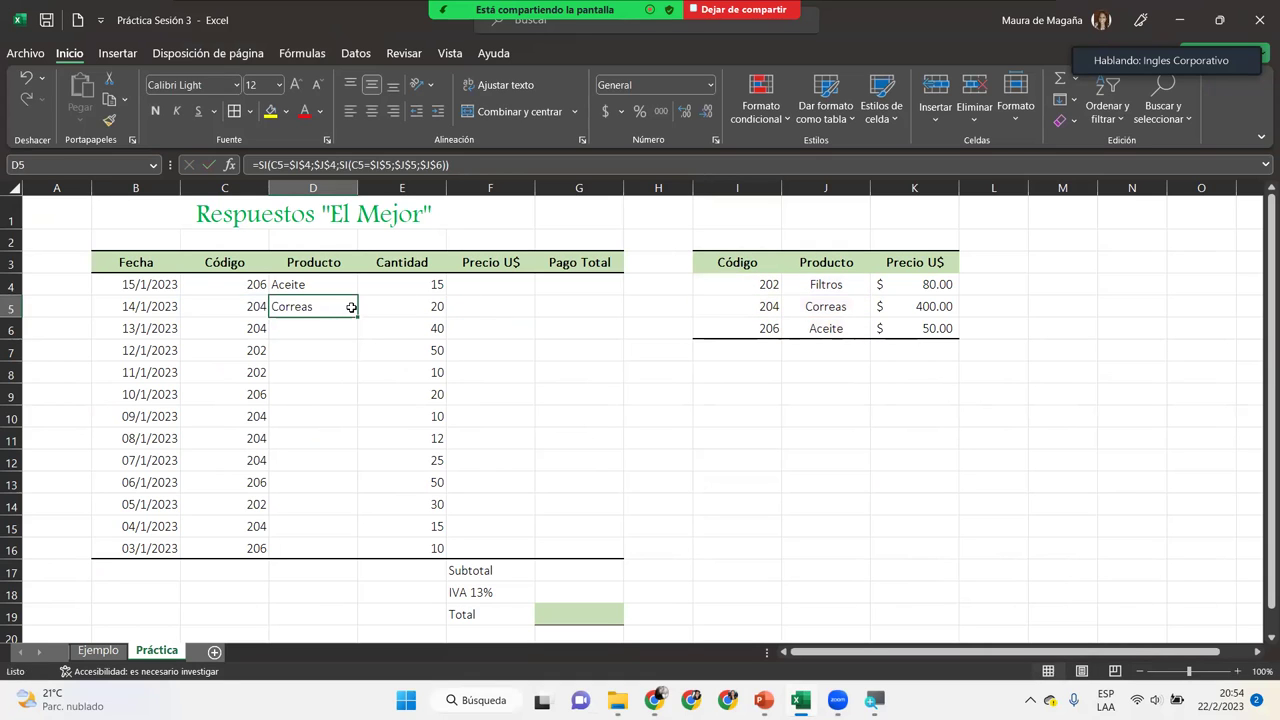
double_click(357, 318)
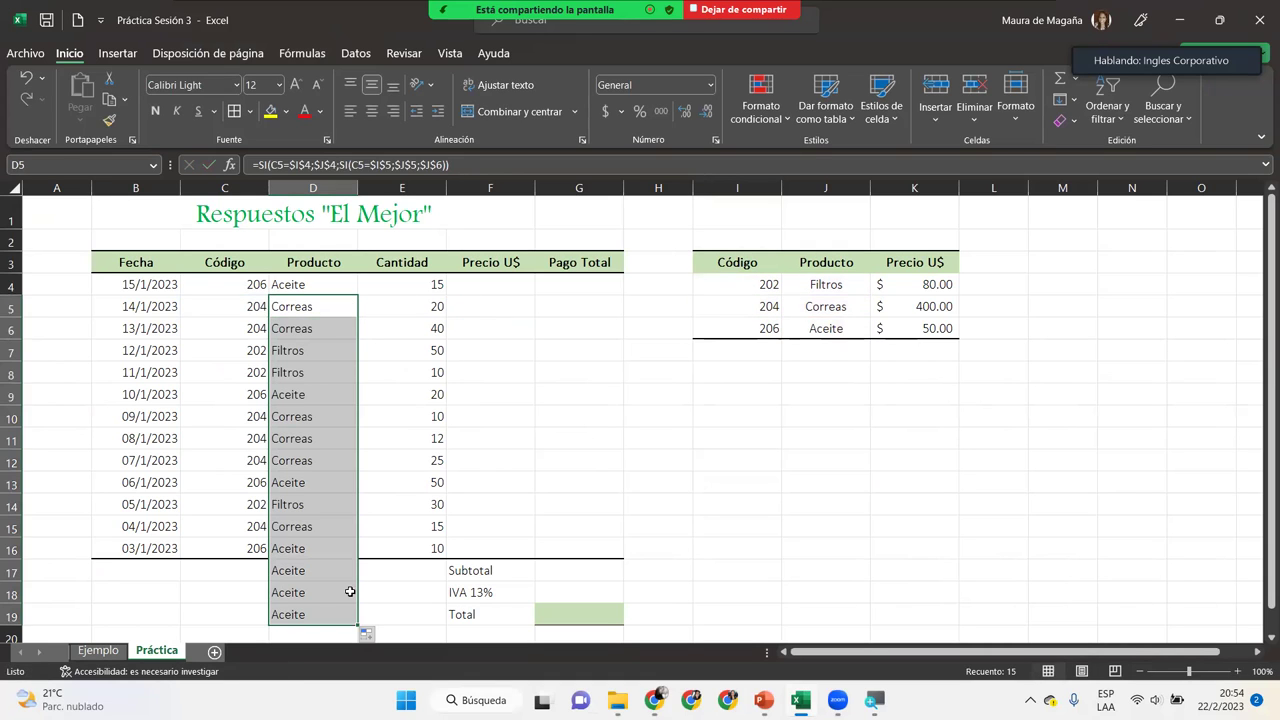
key(ctrl+z)
drag(357, 317, 353, 558)
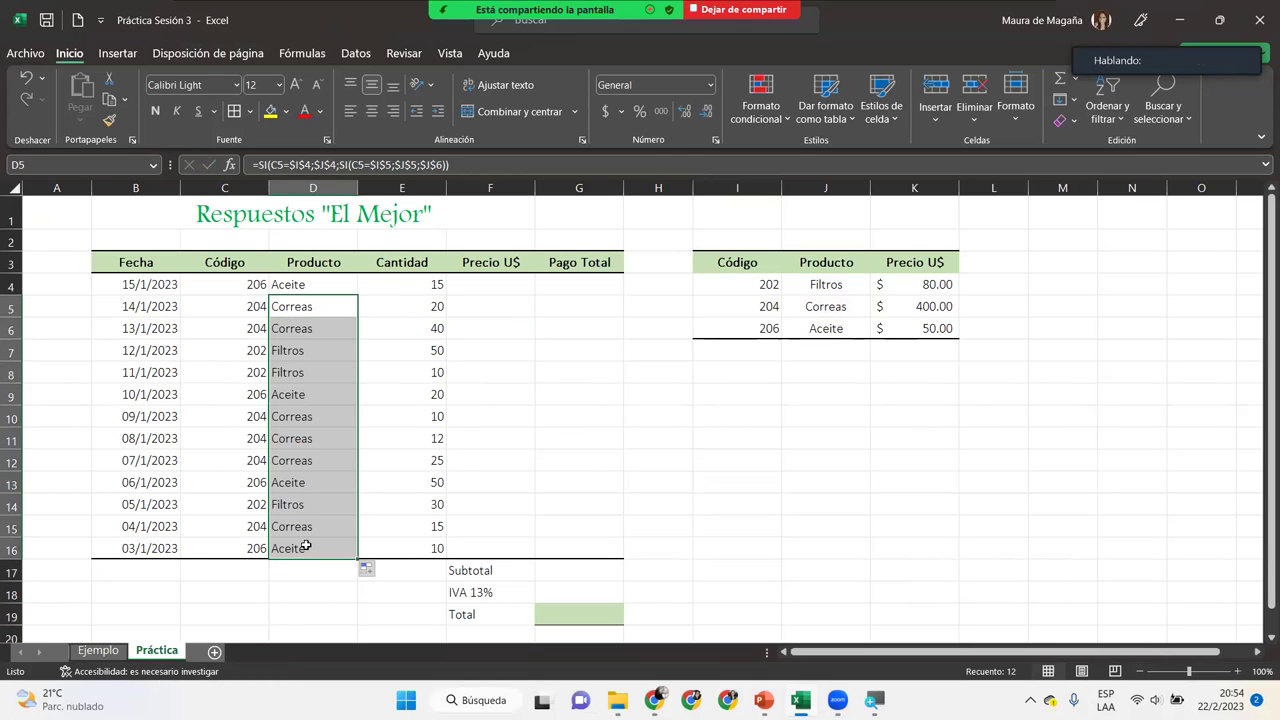
click(328, 499)
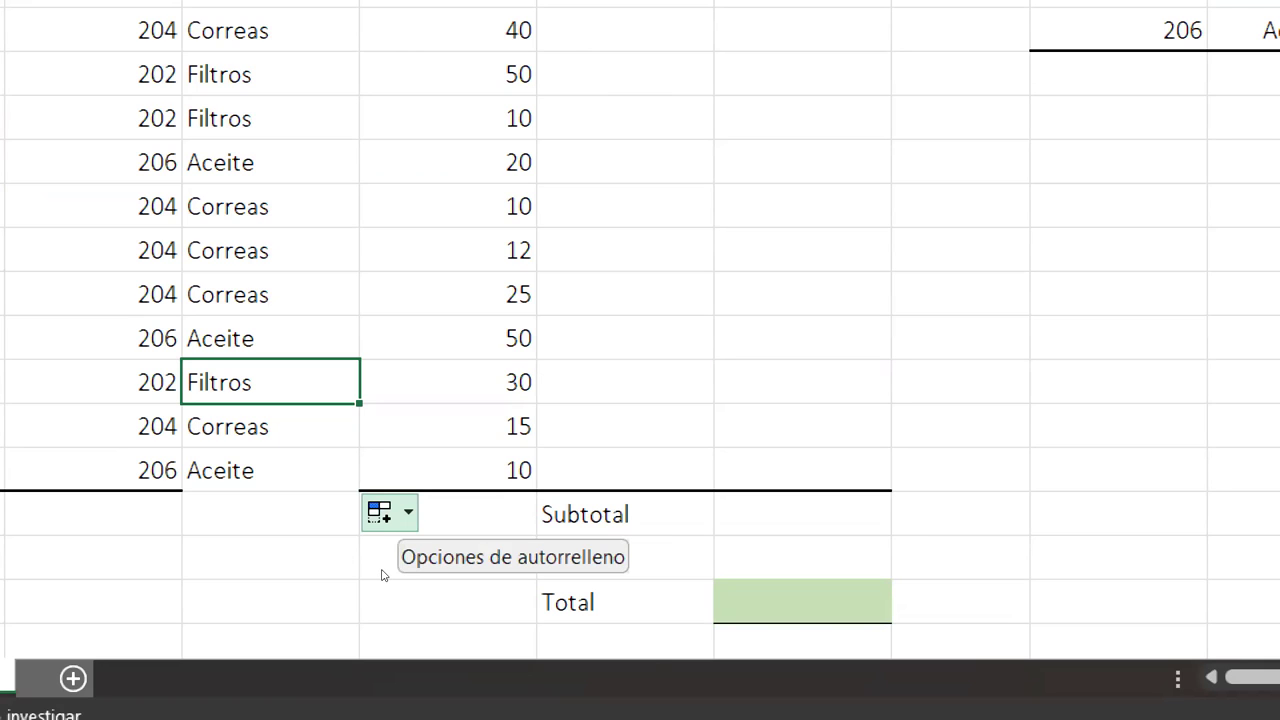
click(390, 512)
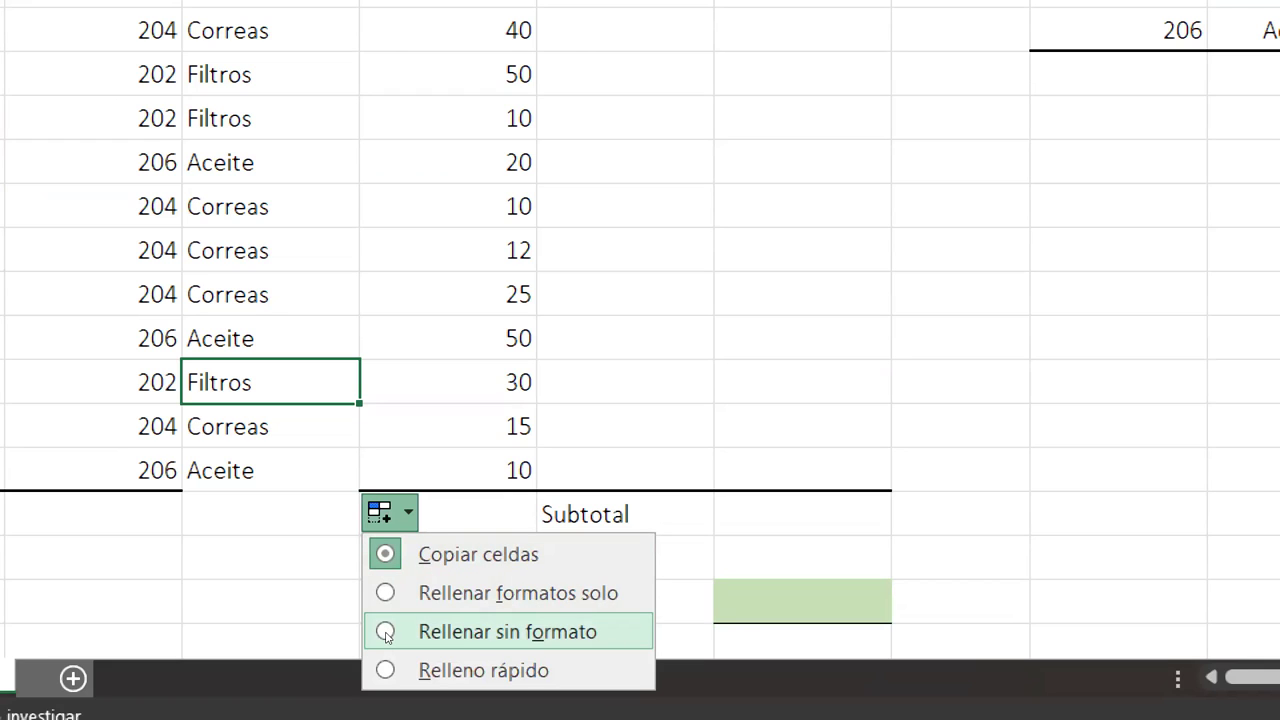
click(386, 632)
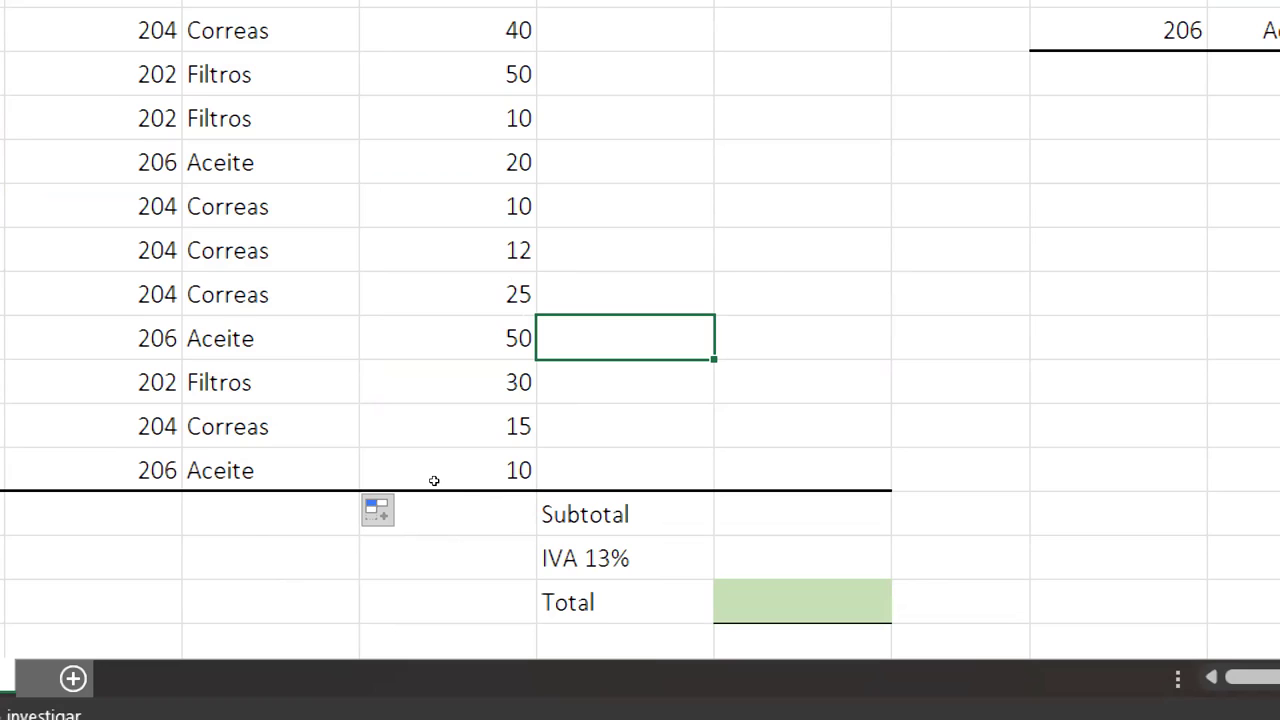
key(ctrl+z)
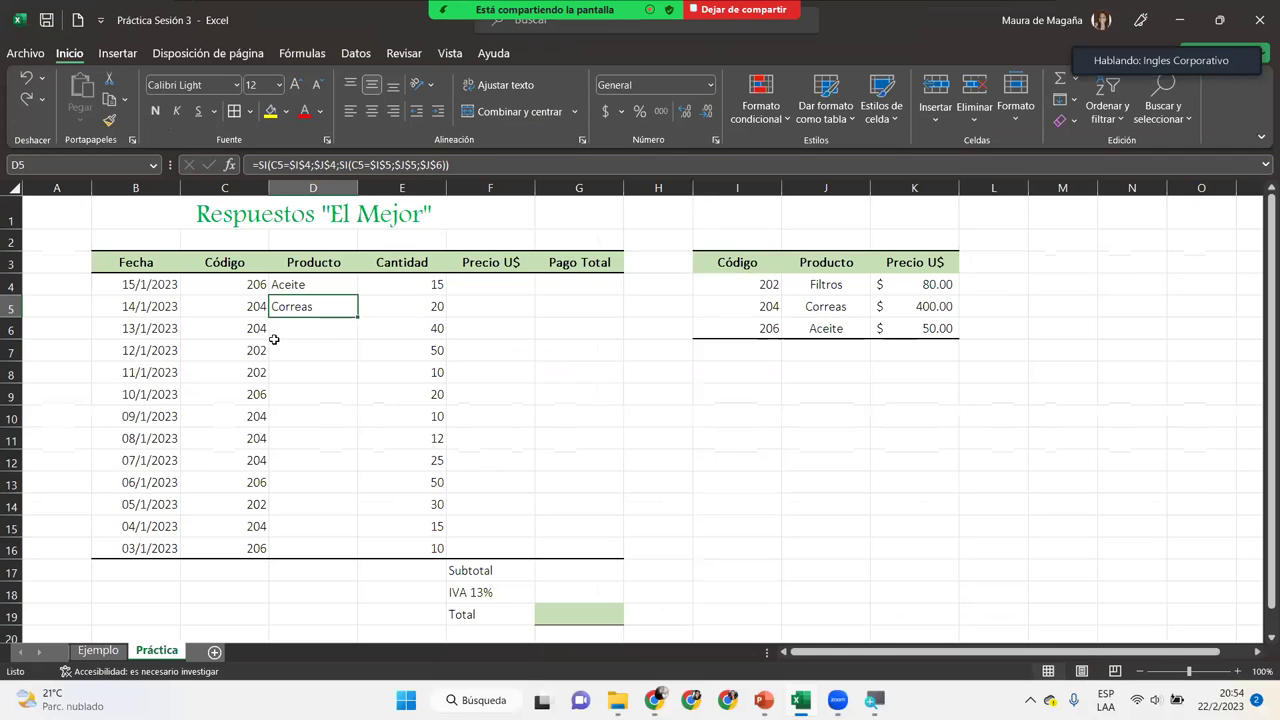
drag(359, 317, 360, 556)
click(367, 570)
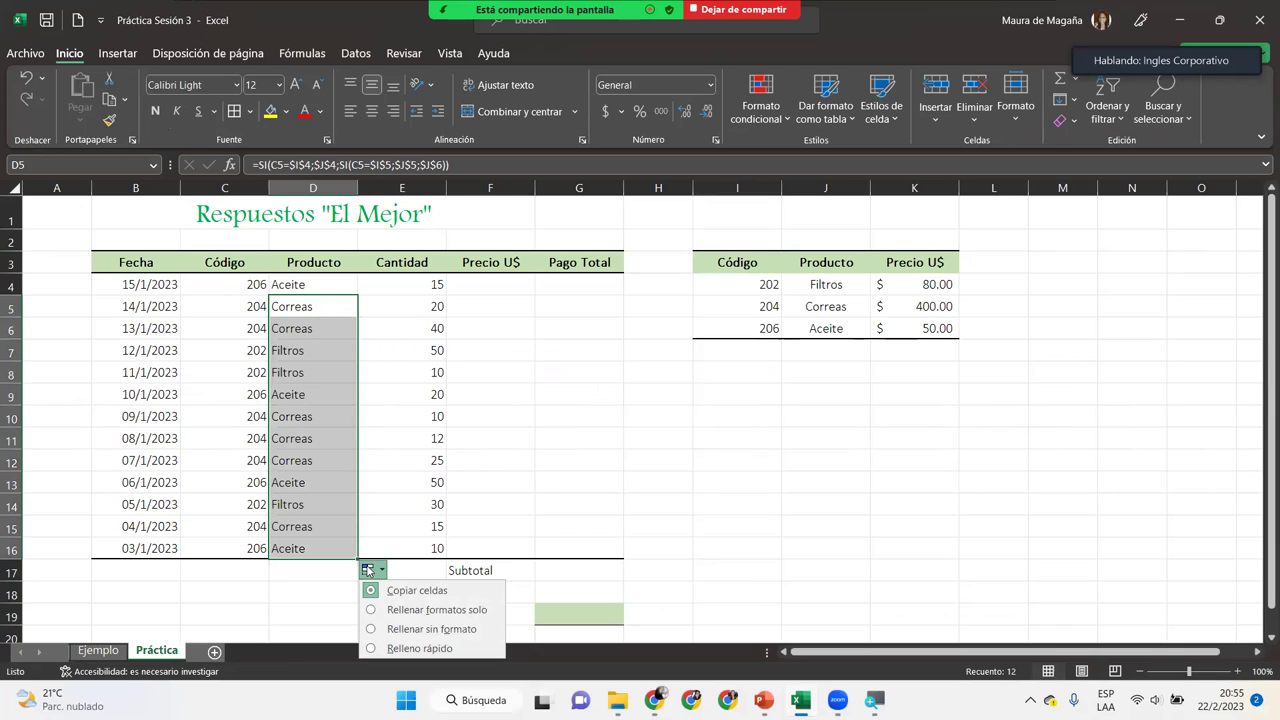
click(400, 629)
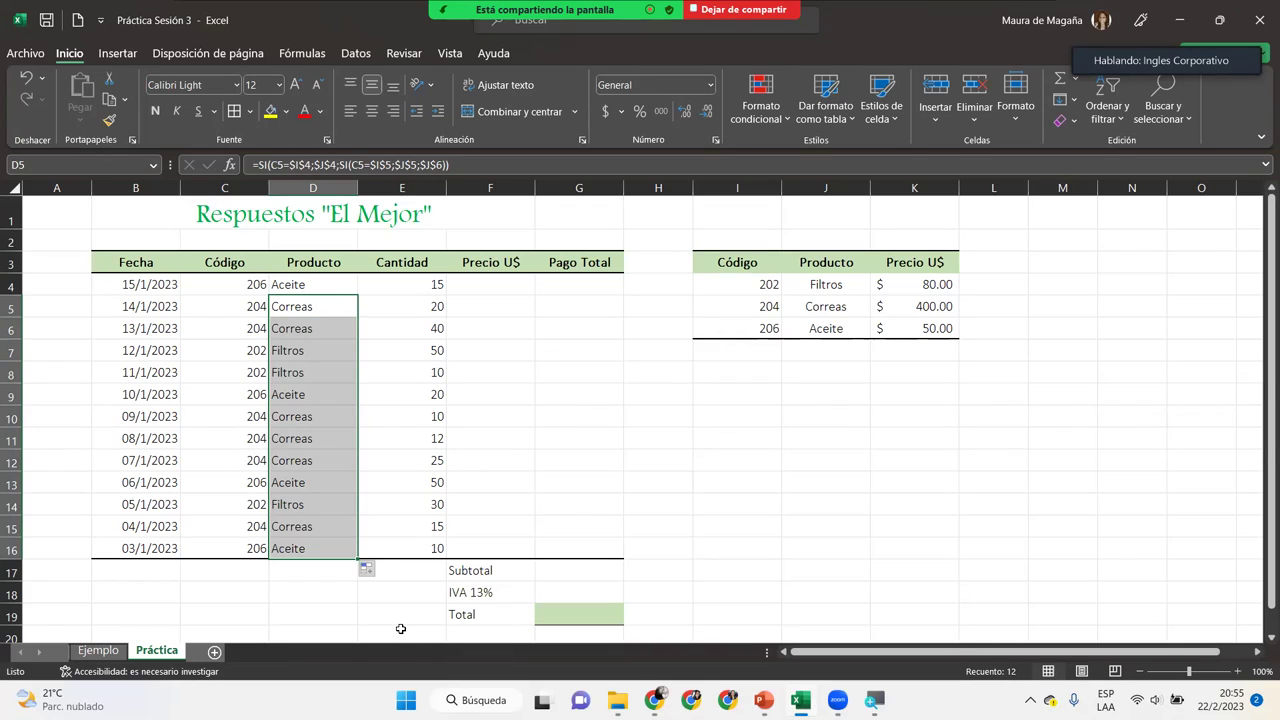
click(530, 351)
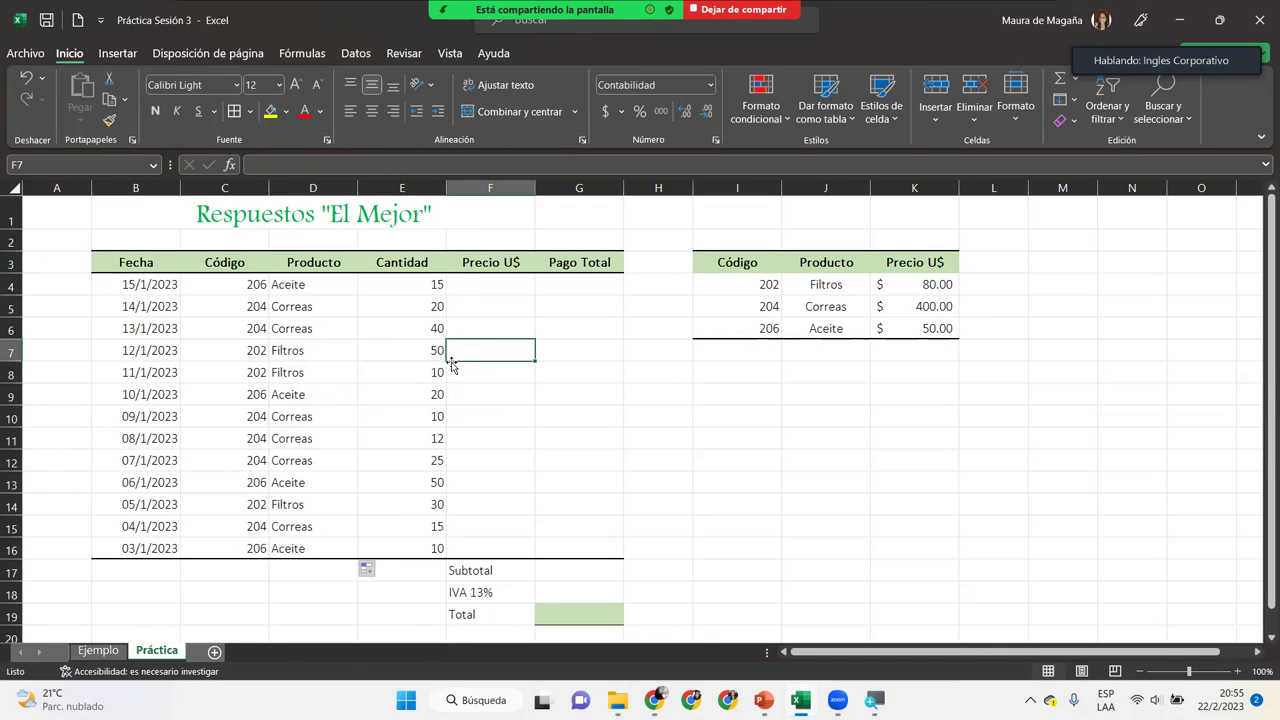
Step: Select F4, bring the lookup table into view at 110% zoom, and type = to begin
click(510, 283)
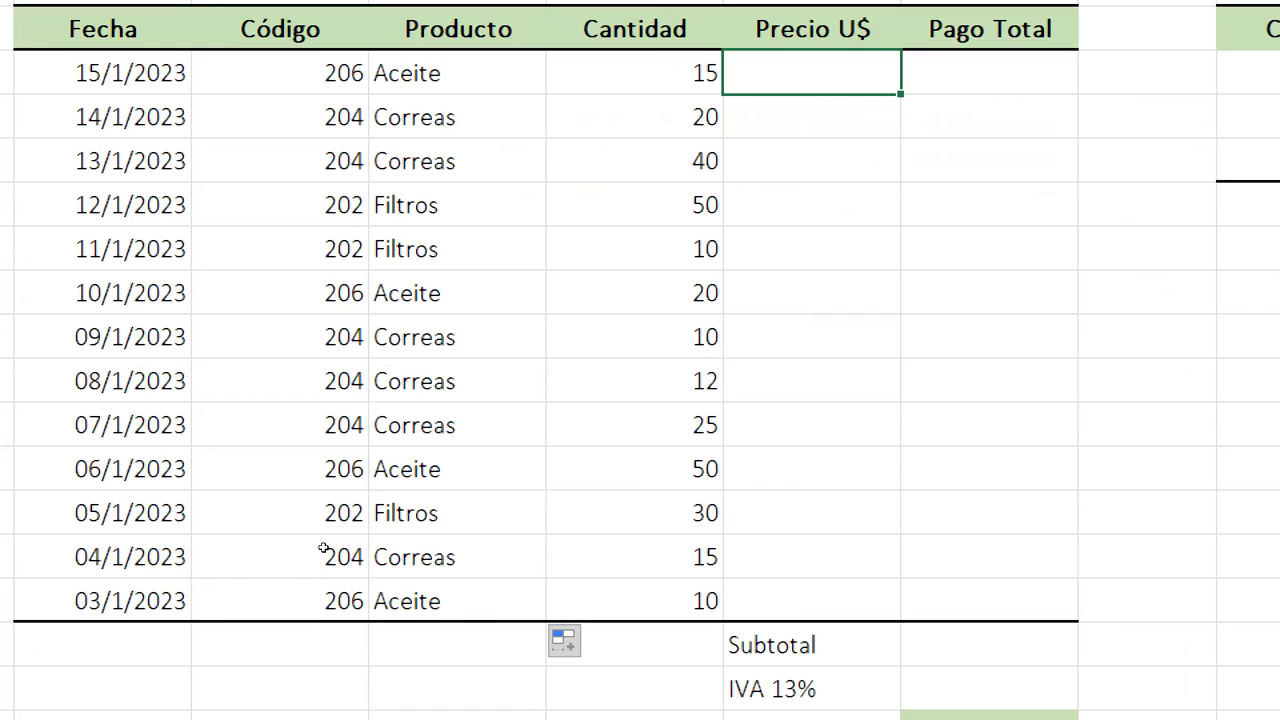
scroll(757, 466, right, 3)
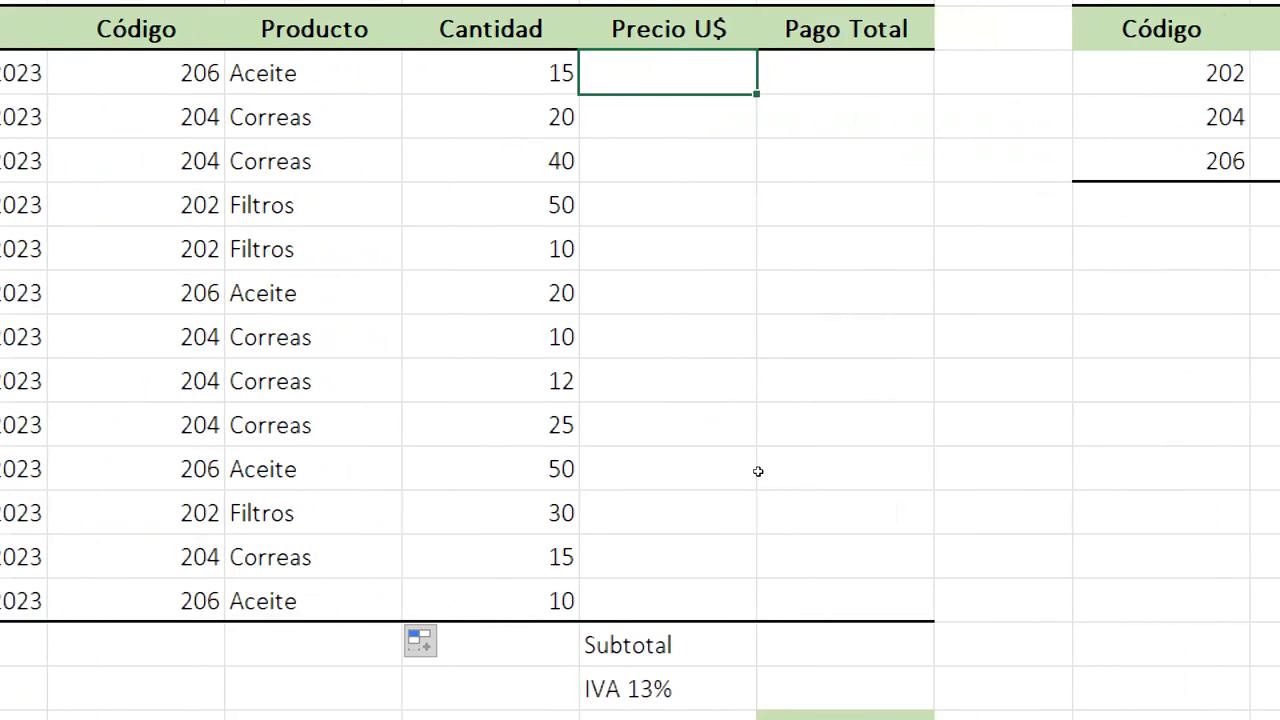
scroll(849, 431, right, 1)
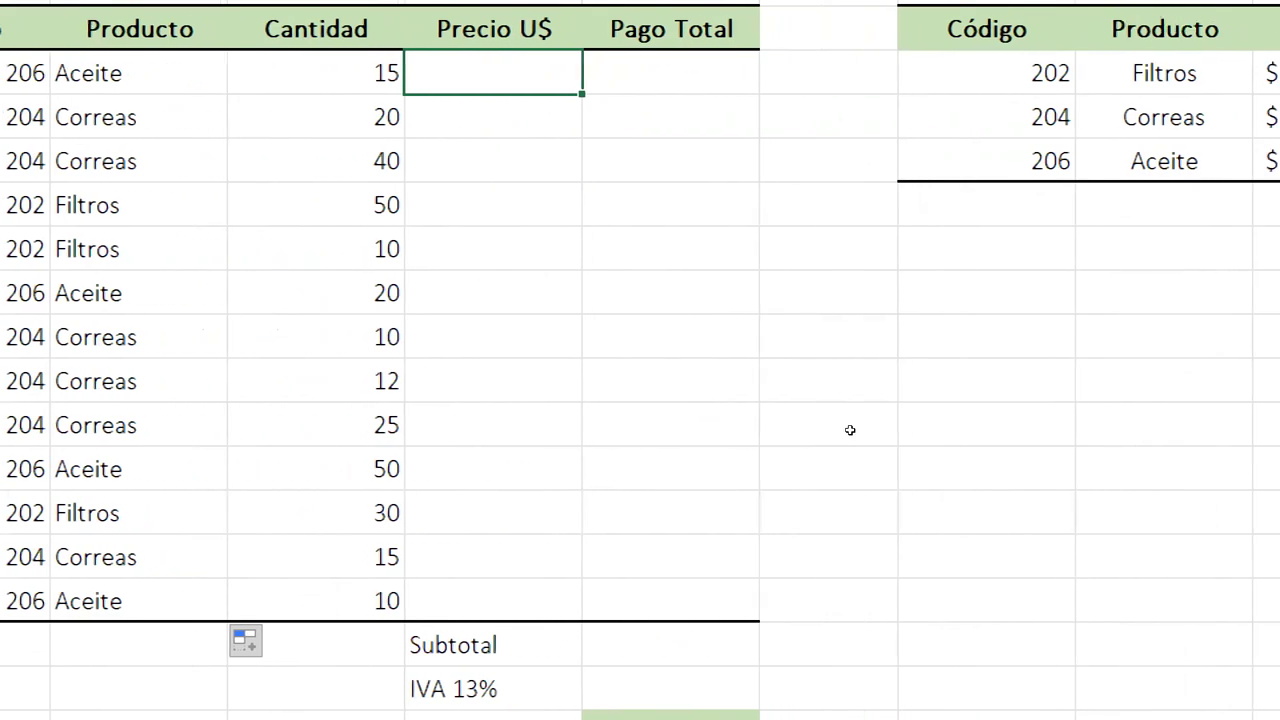
scroll(866, 409, right, 1)
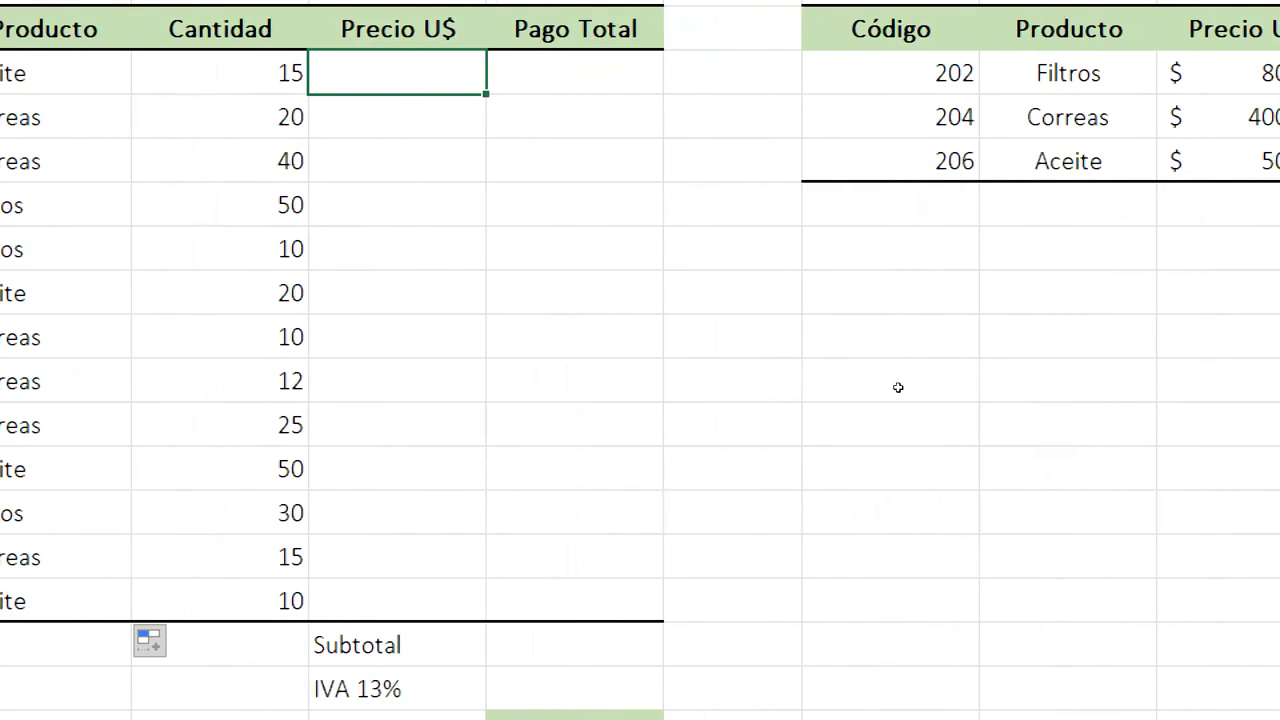
scroll(900, 385, right, 1)
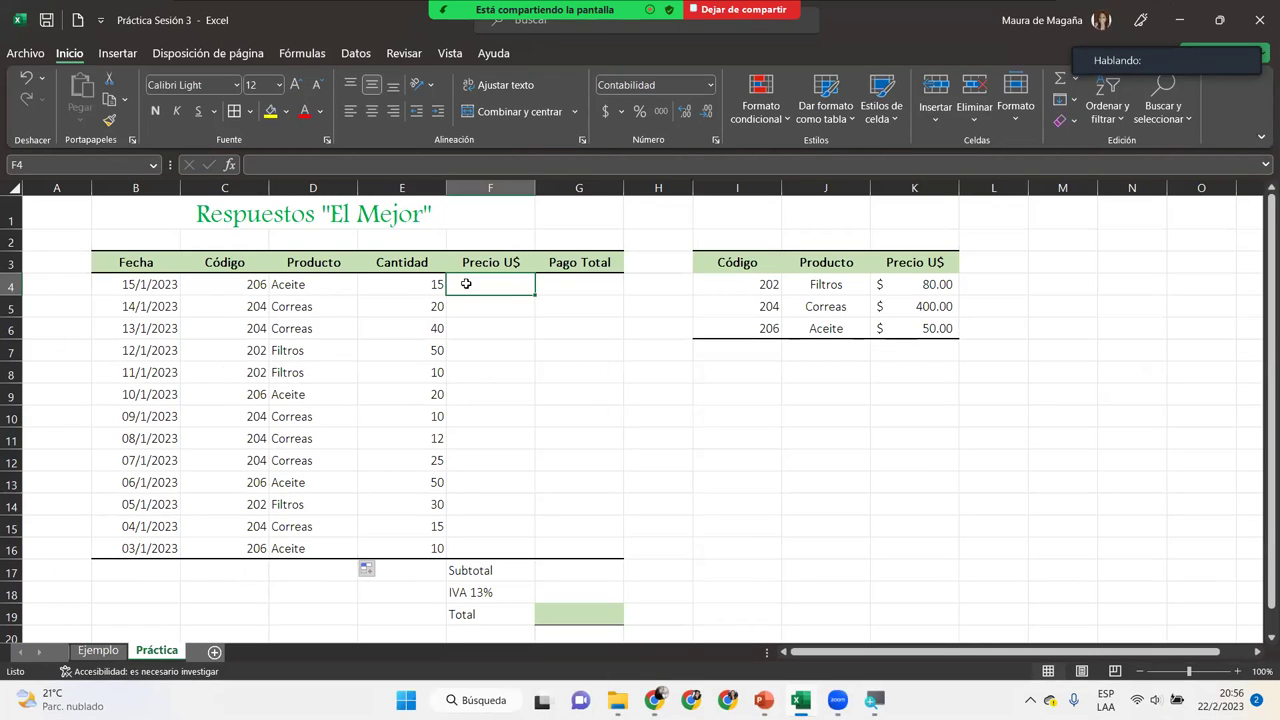
click(1239, 673)
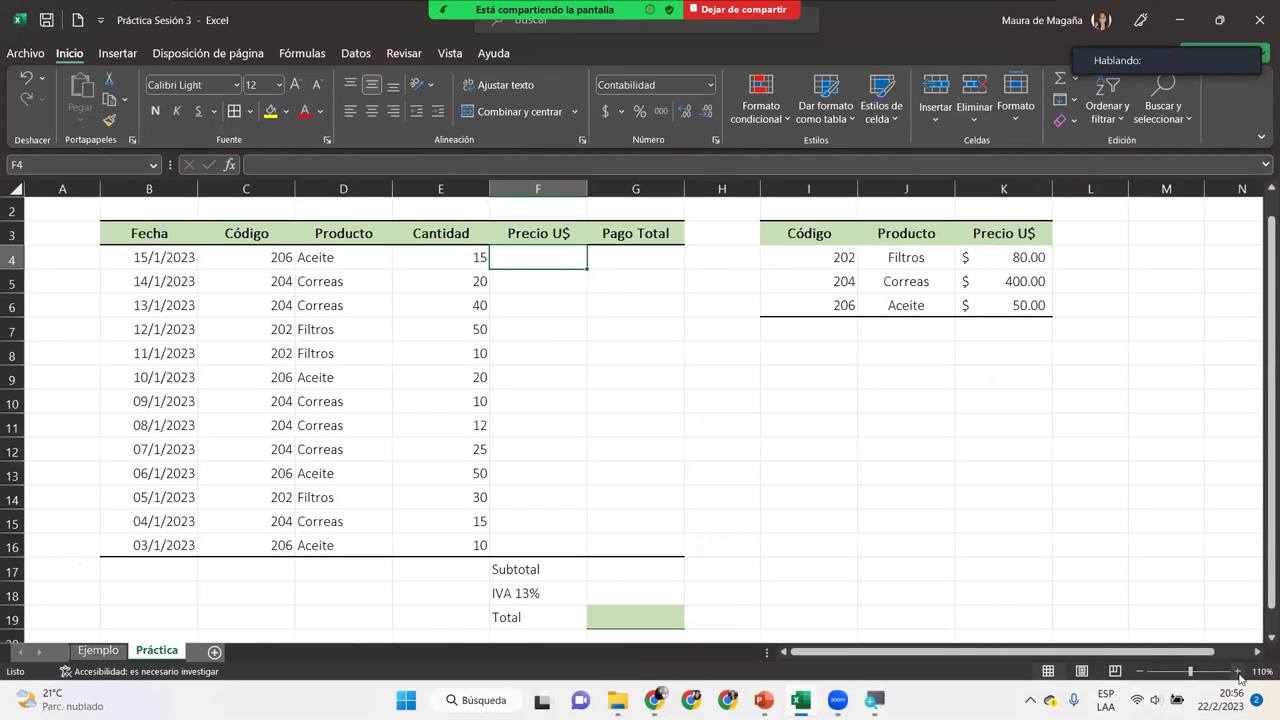
text(=)
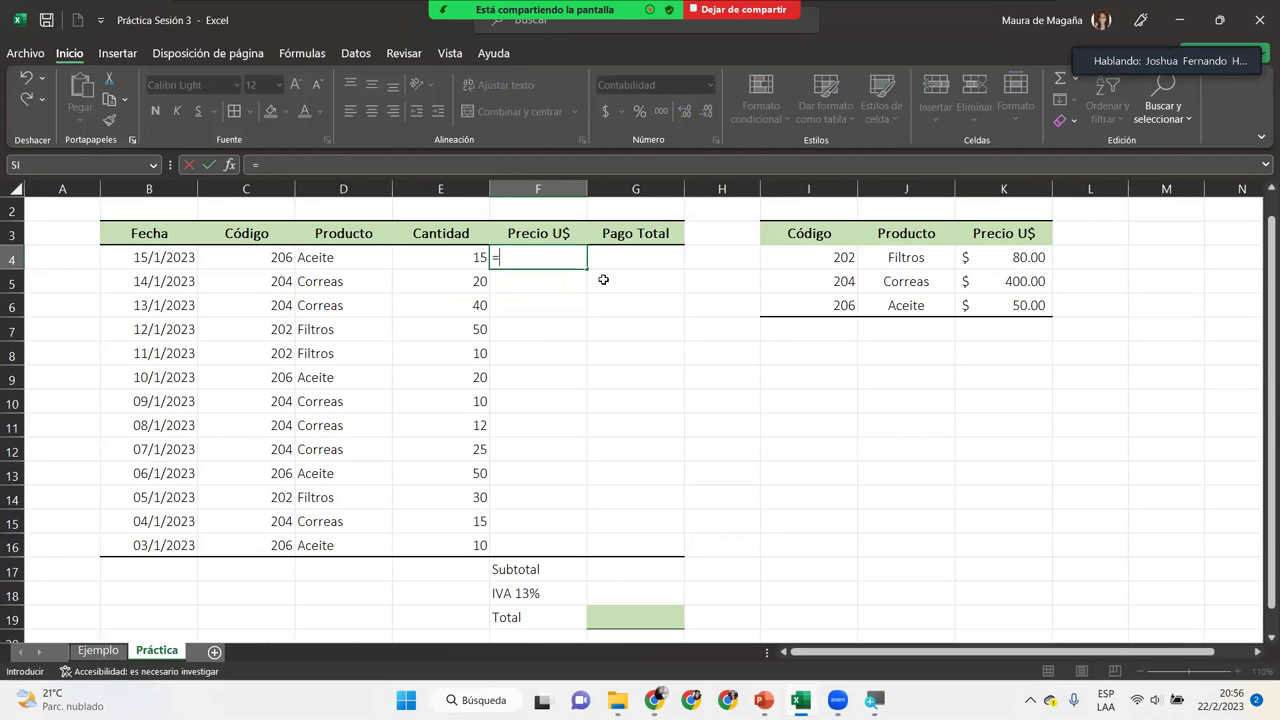
Step: Build =SI(D4=J4 in F4, comparing the product in D4 with Filtros
text(si)
key(Tab)
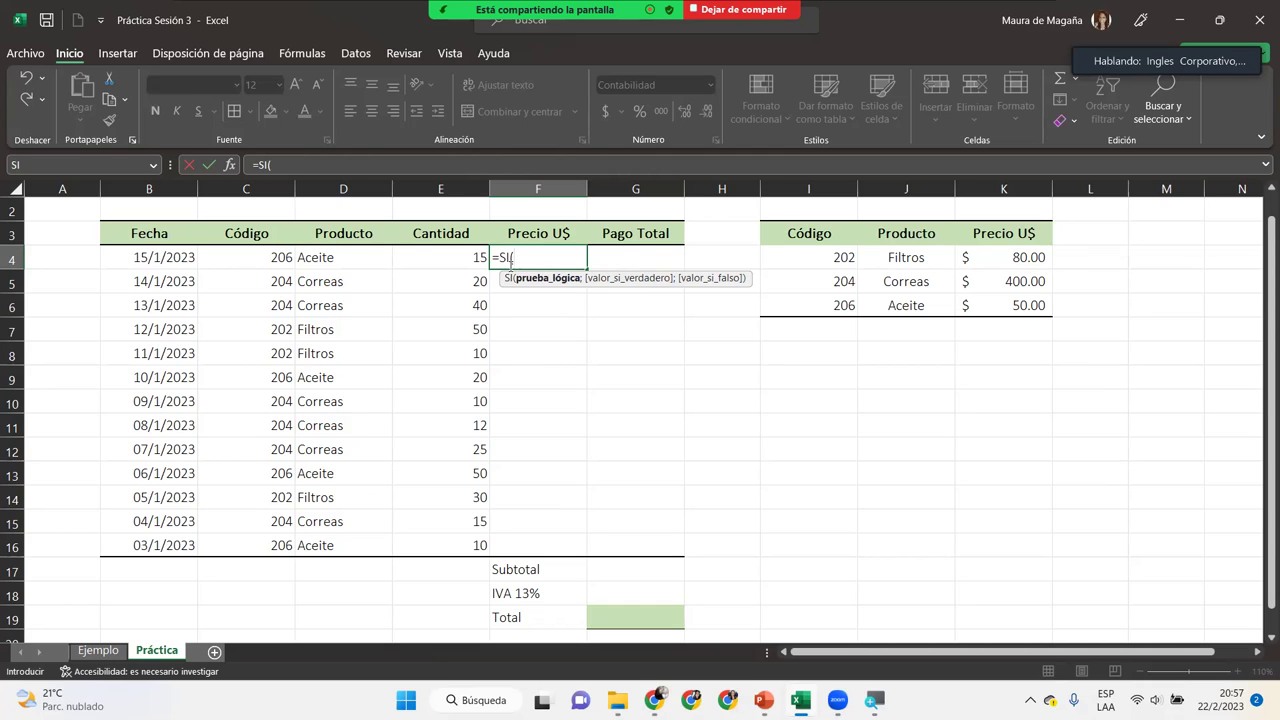
click(375, 258)
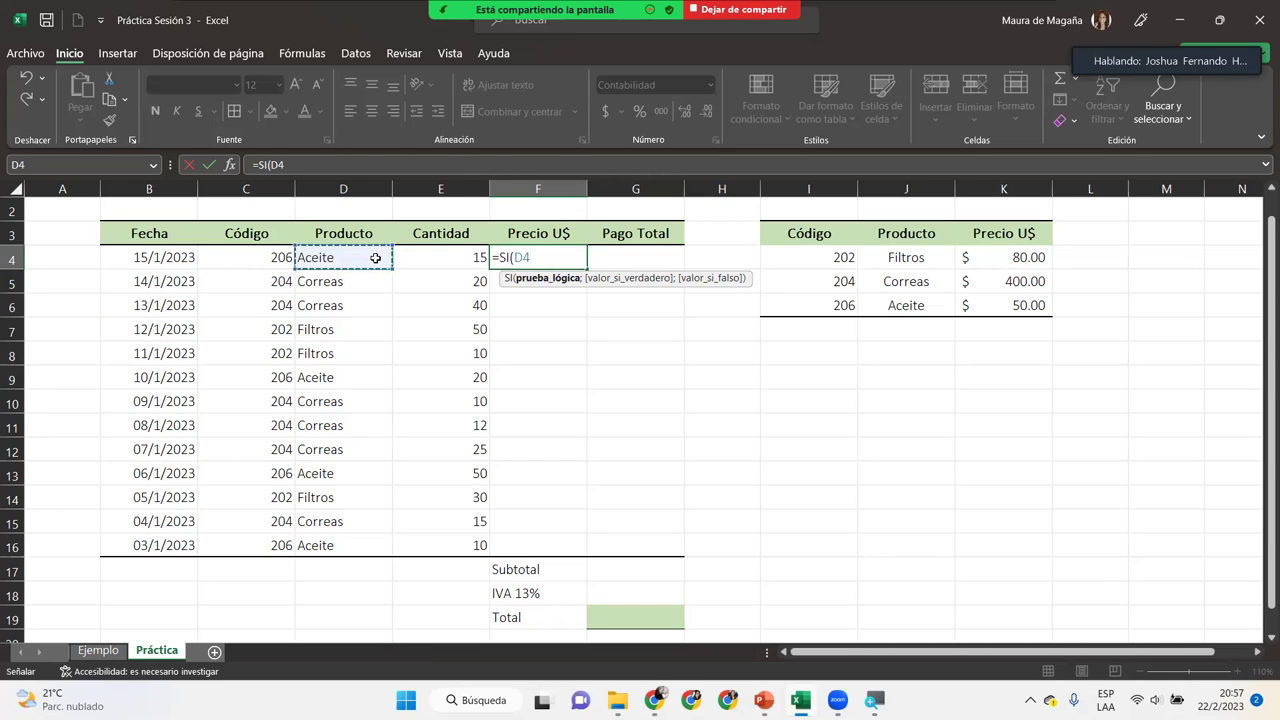
text(=)
click(916, 304)
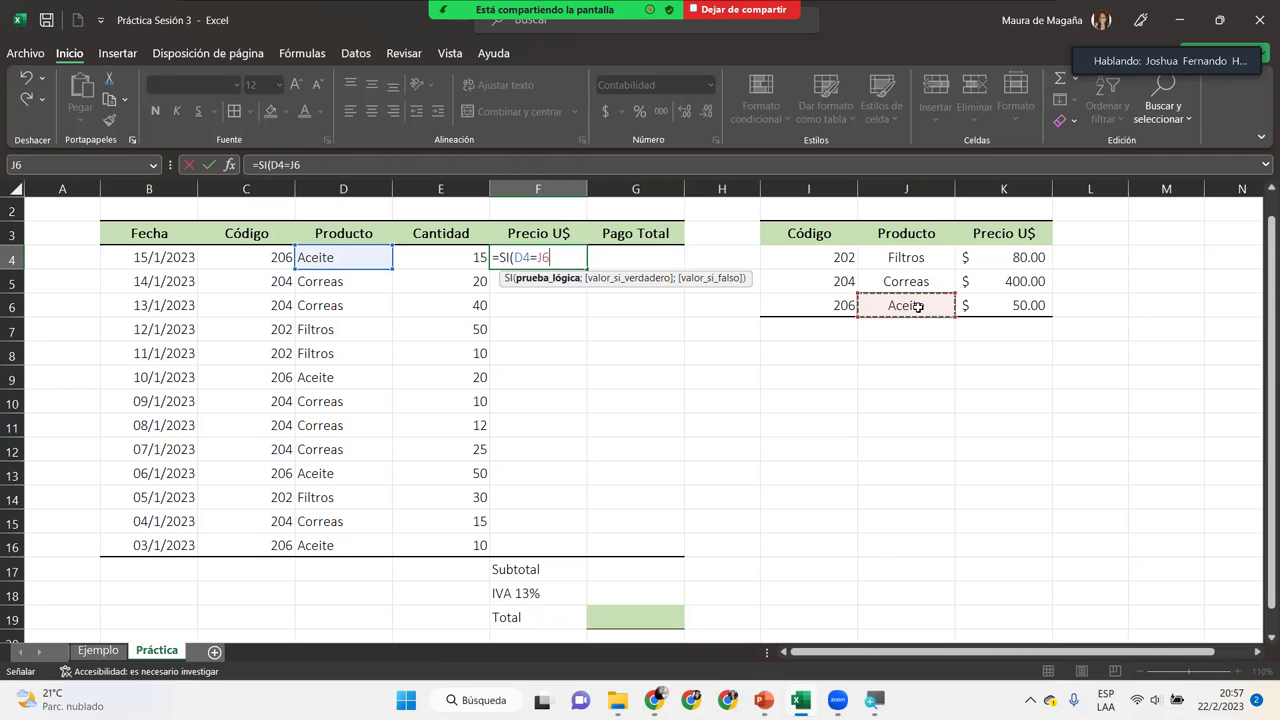
click(921, 259)
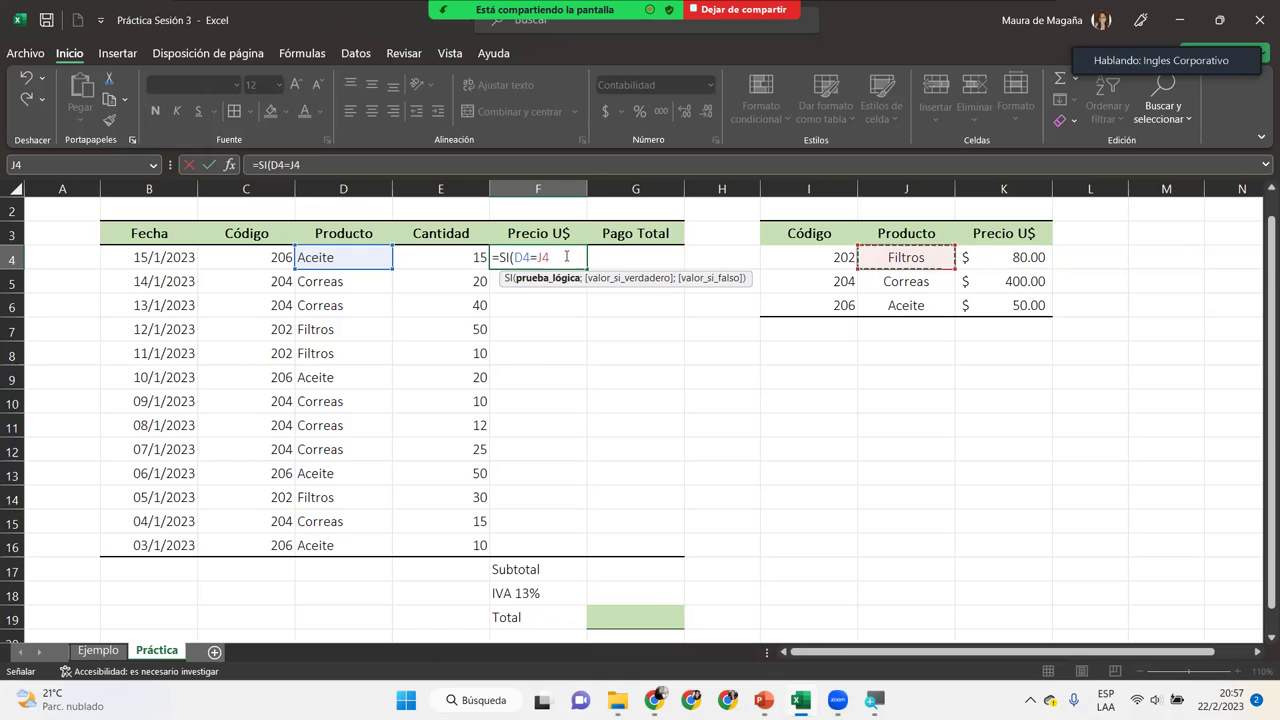
Step: Lock the test to $J$4, return the Filtros price $K$4, and begin a nested SI(
key(F4)
text($J$4;)
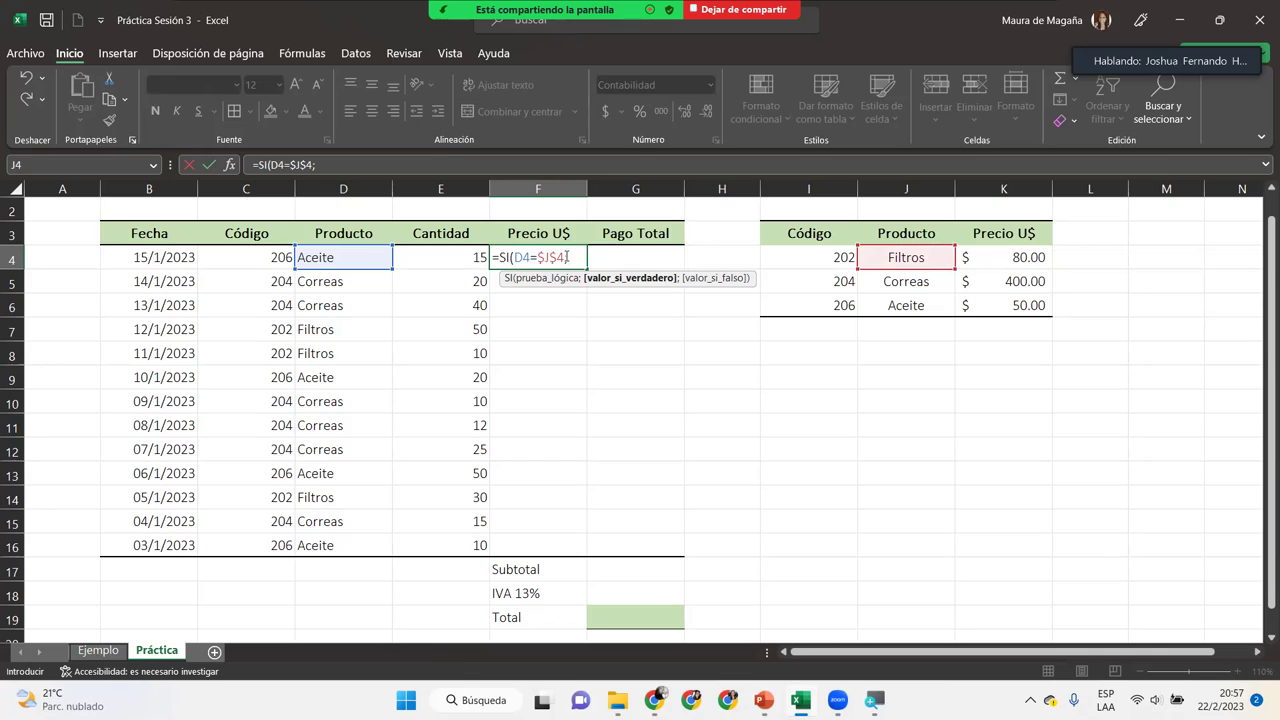
click(1040, 259)
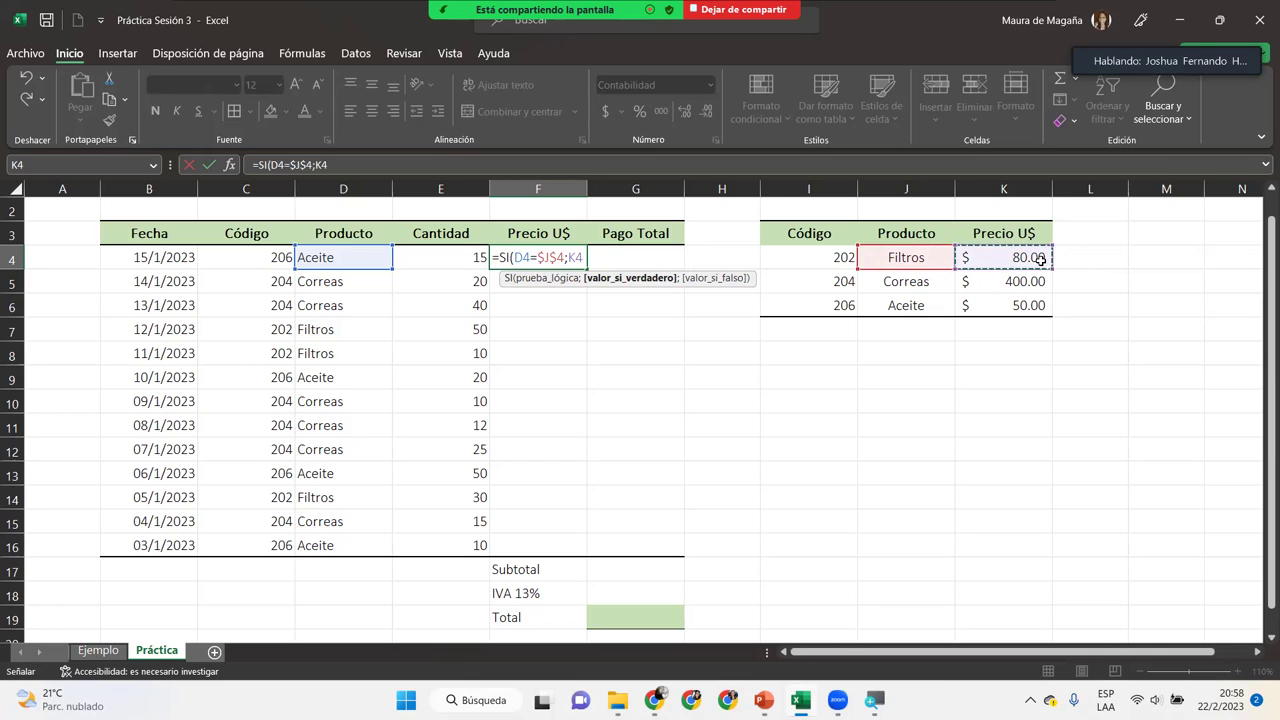
key(F4)
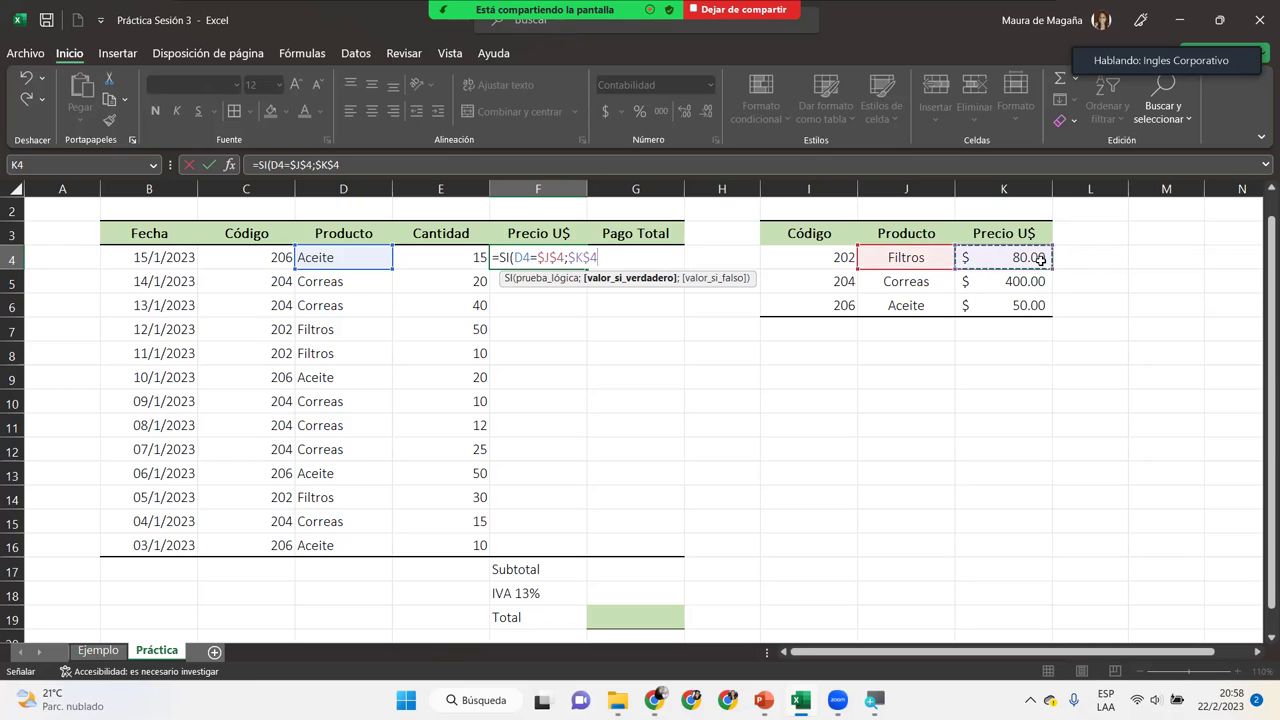
text(;)
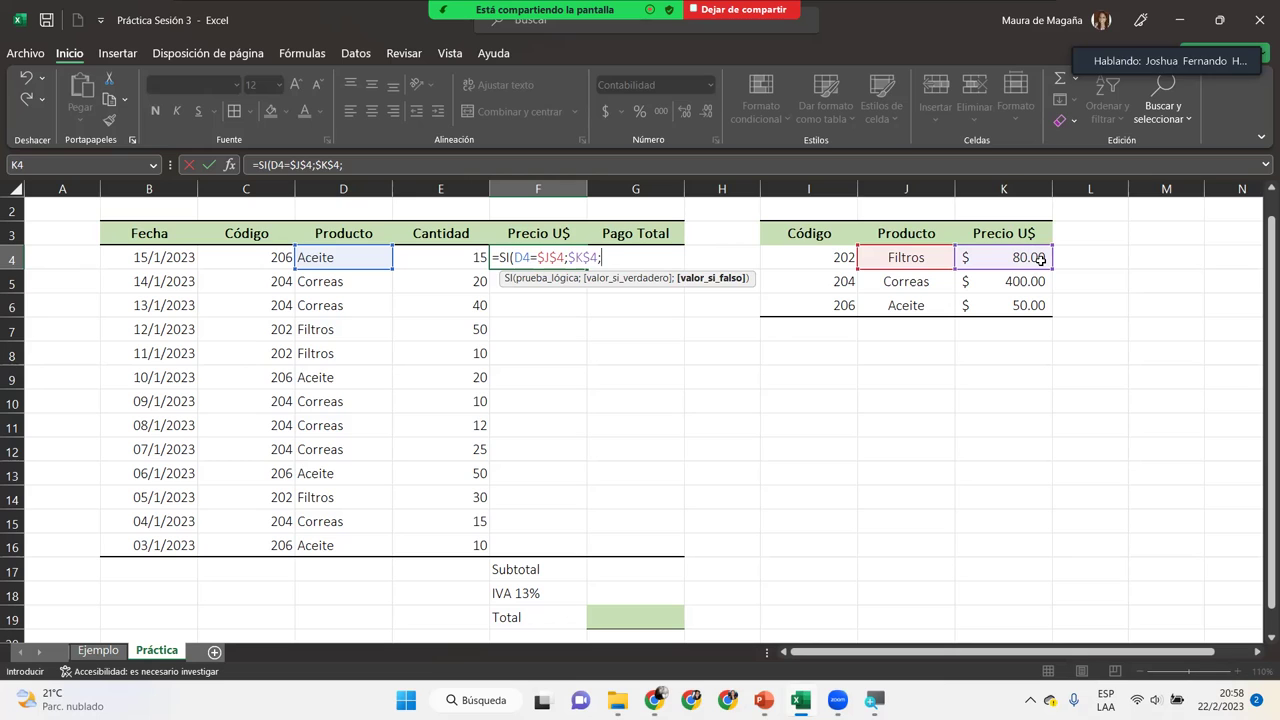
text(SI()
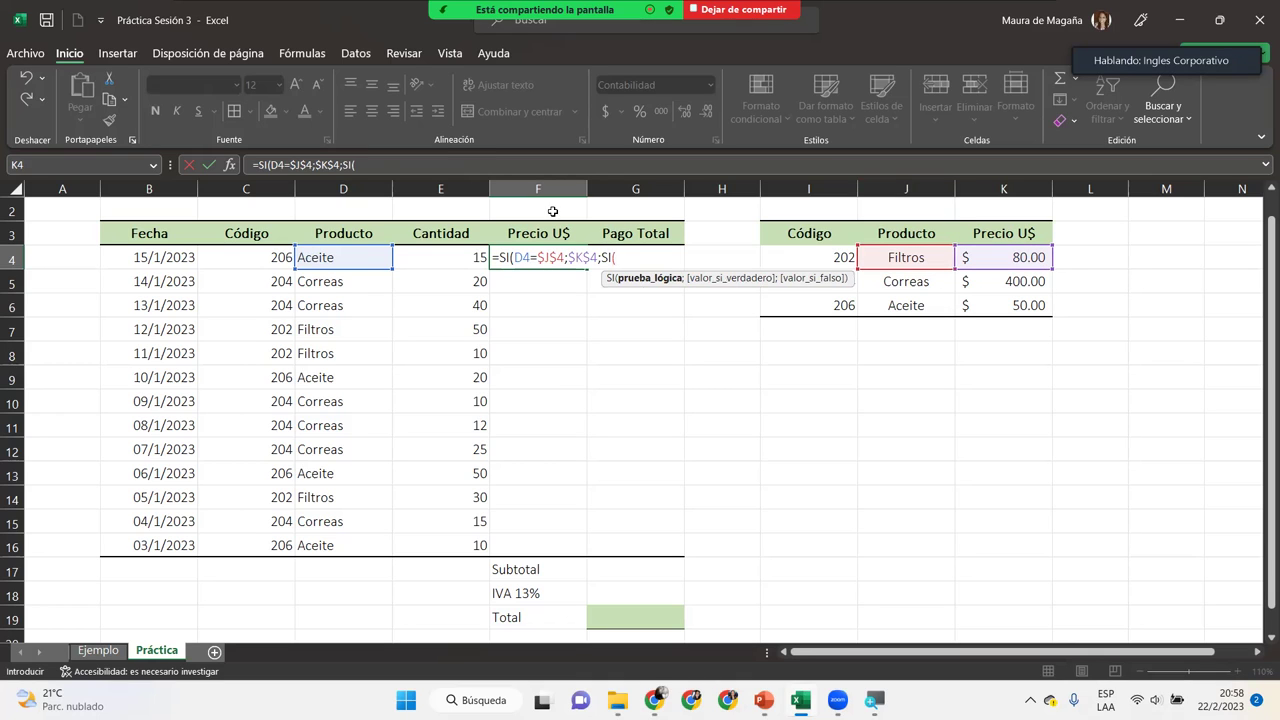
Step: Complete the nested part as SI(D4=$J$5;$K$5;$K$6)) for the Correas and Aceite prices
click(340, 259)
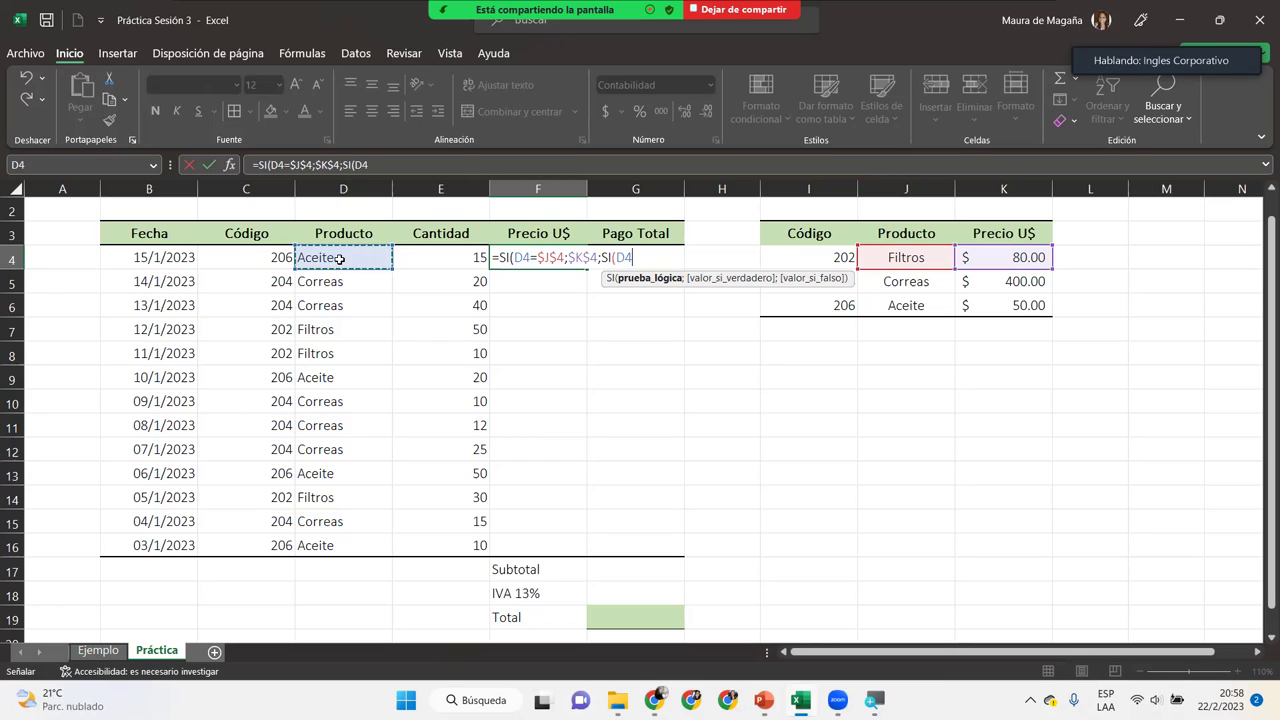
text(=)
click(926, 281)
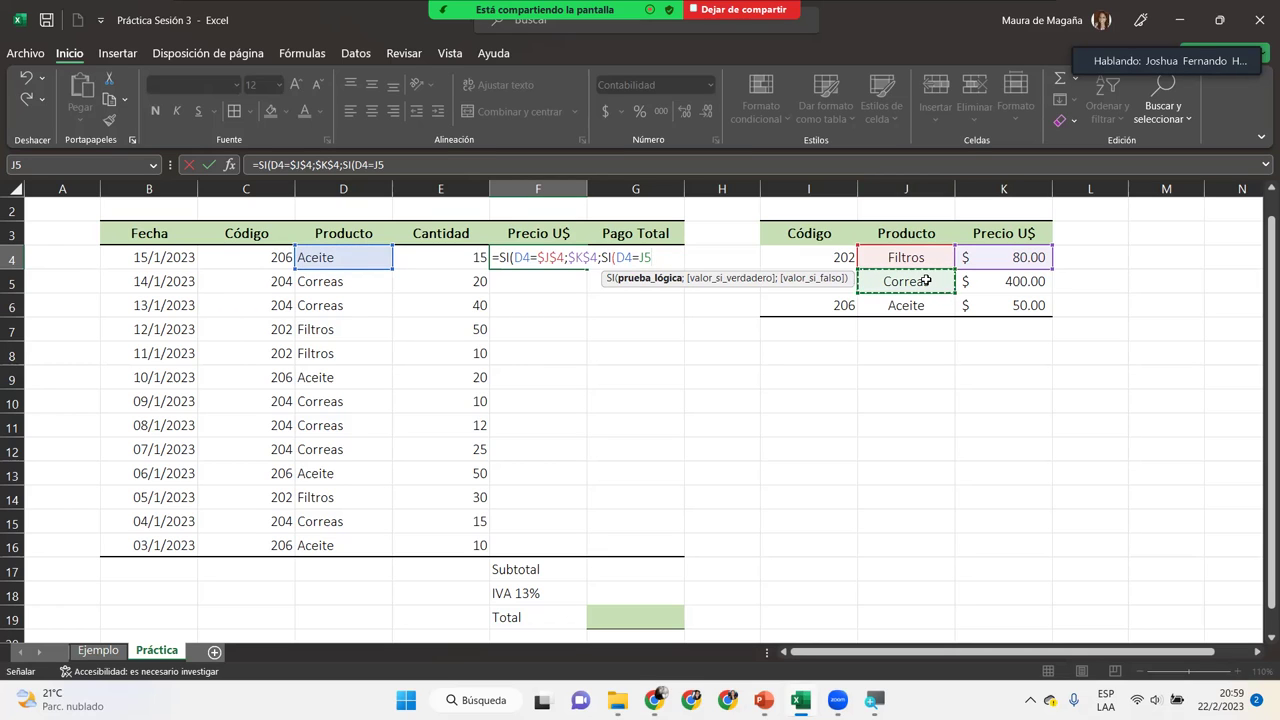
key(F4)
text($J$5;)
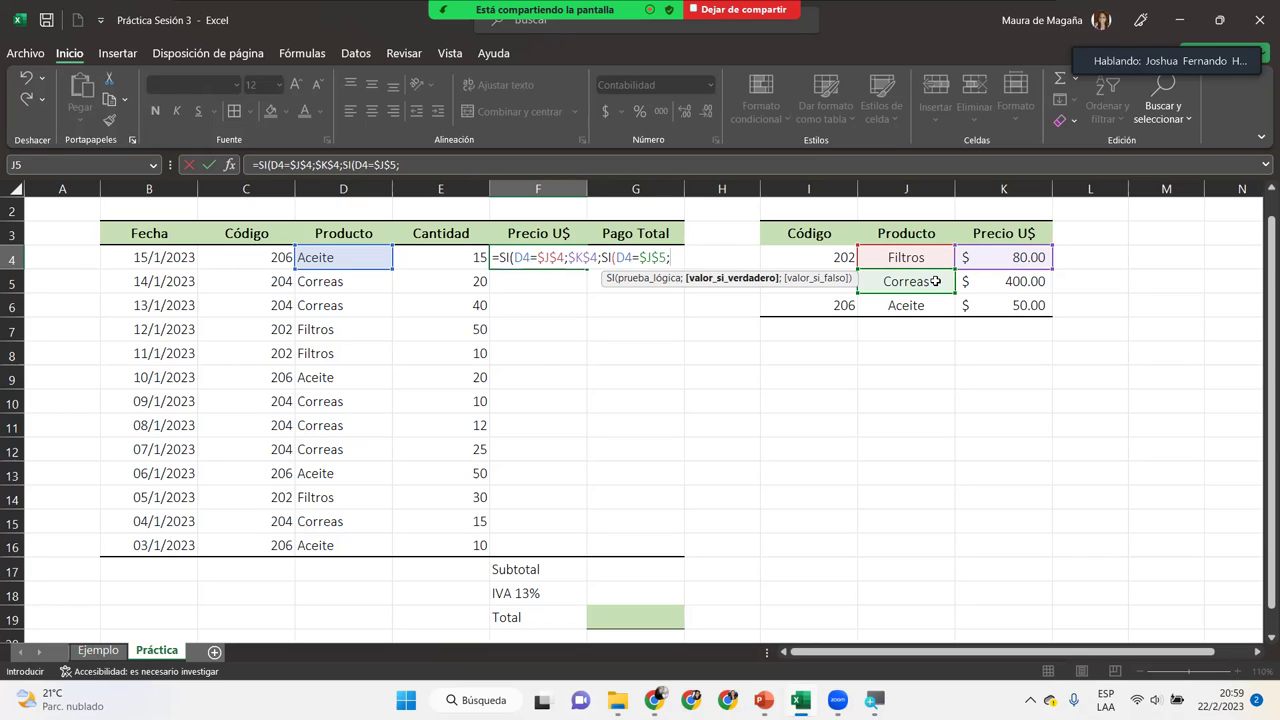
click(987, 283)
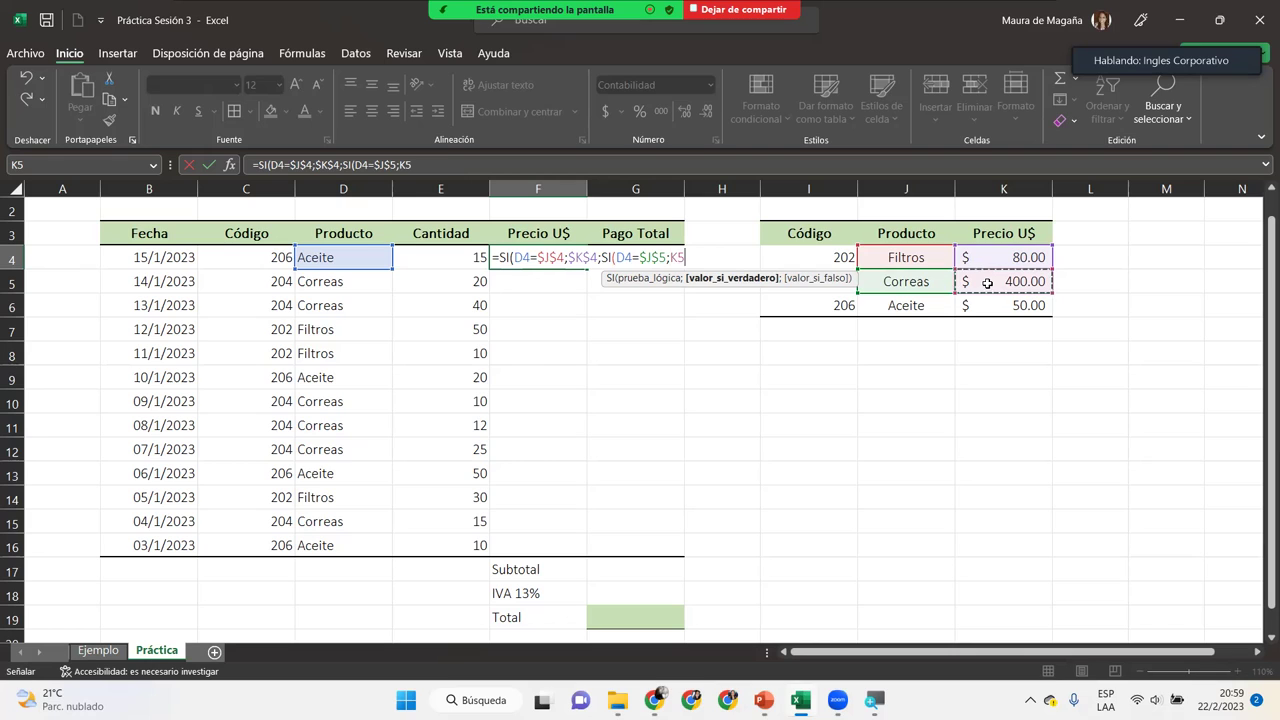
key(F4)
text($K$5;)
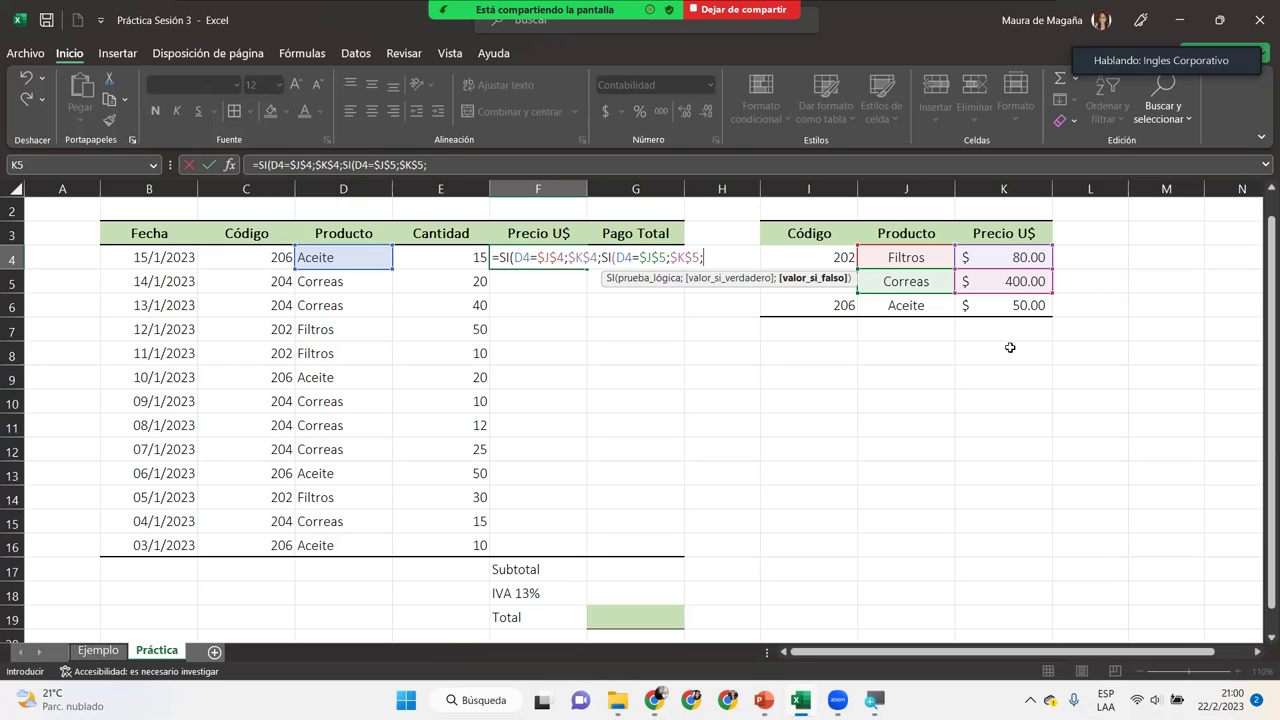
click(1013, 306)
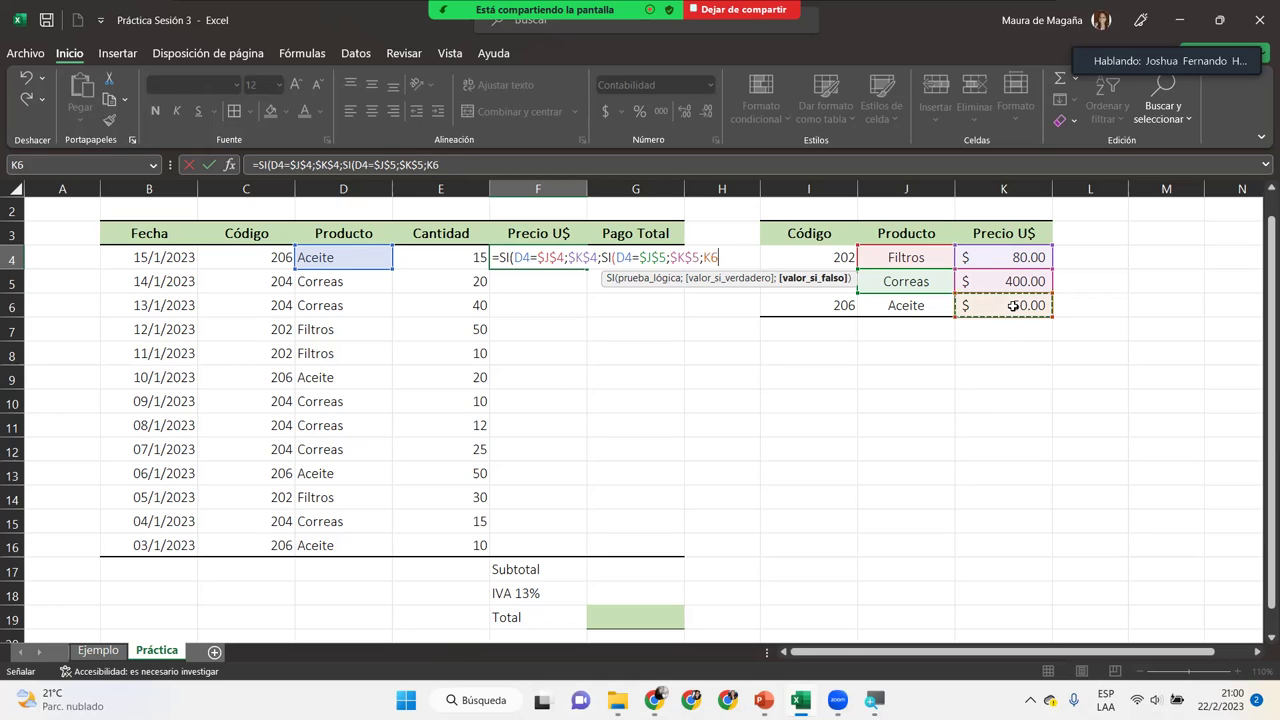
key(F4)
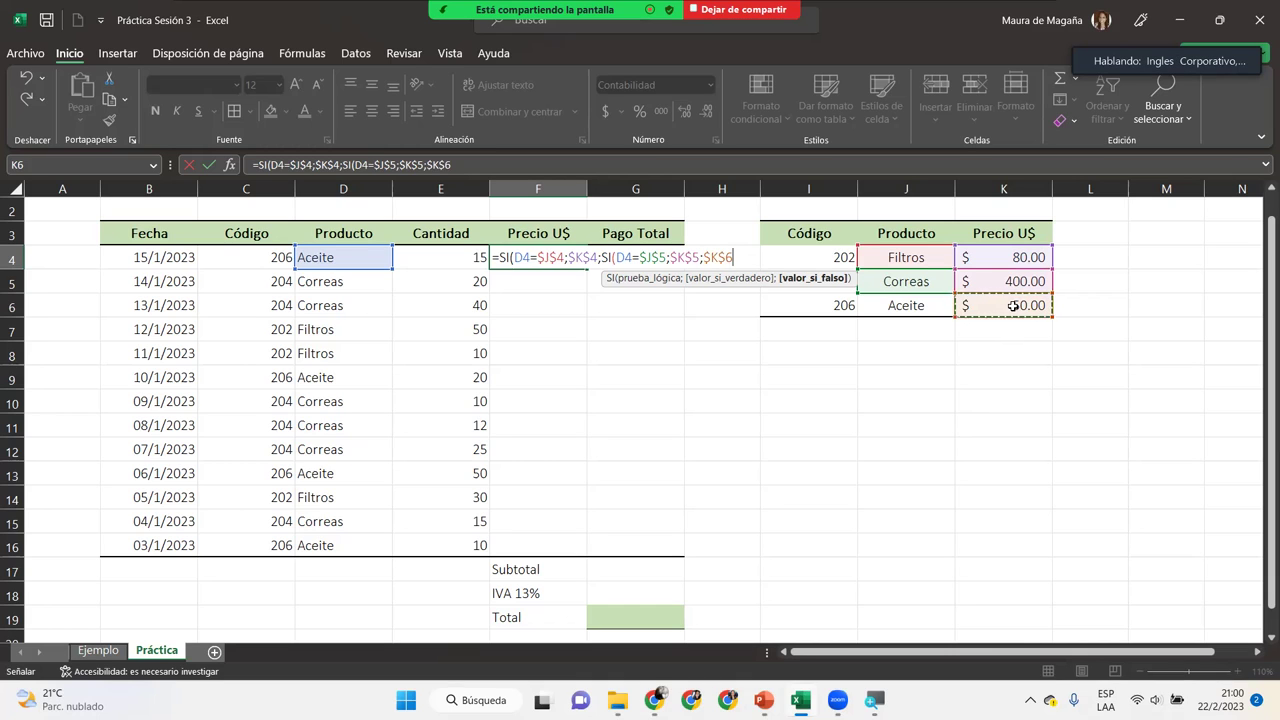
text())
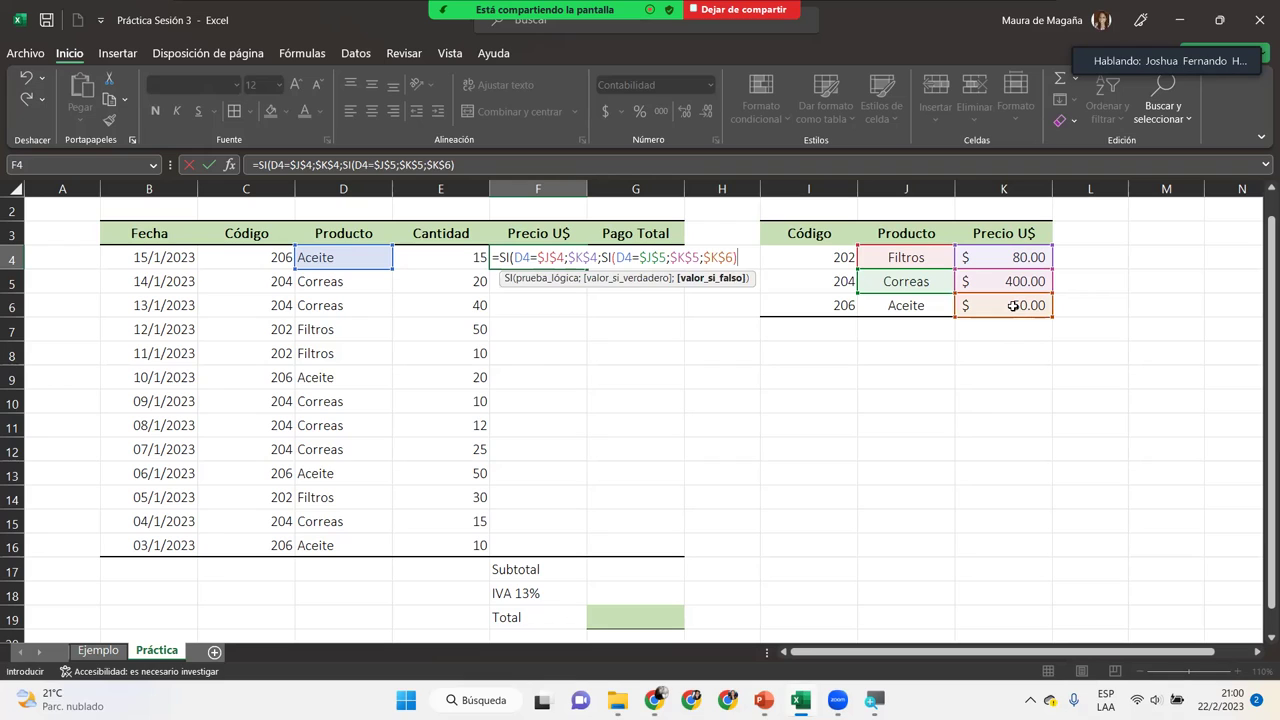
text())
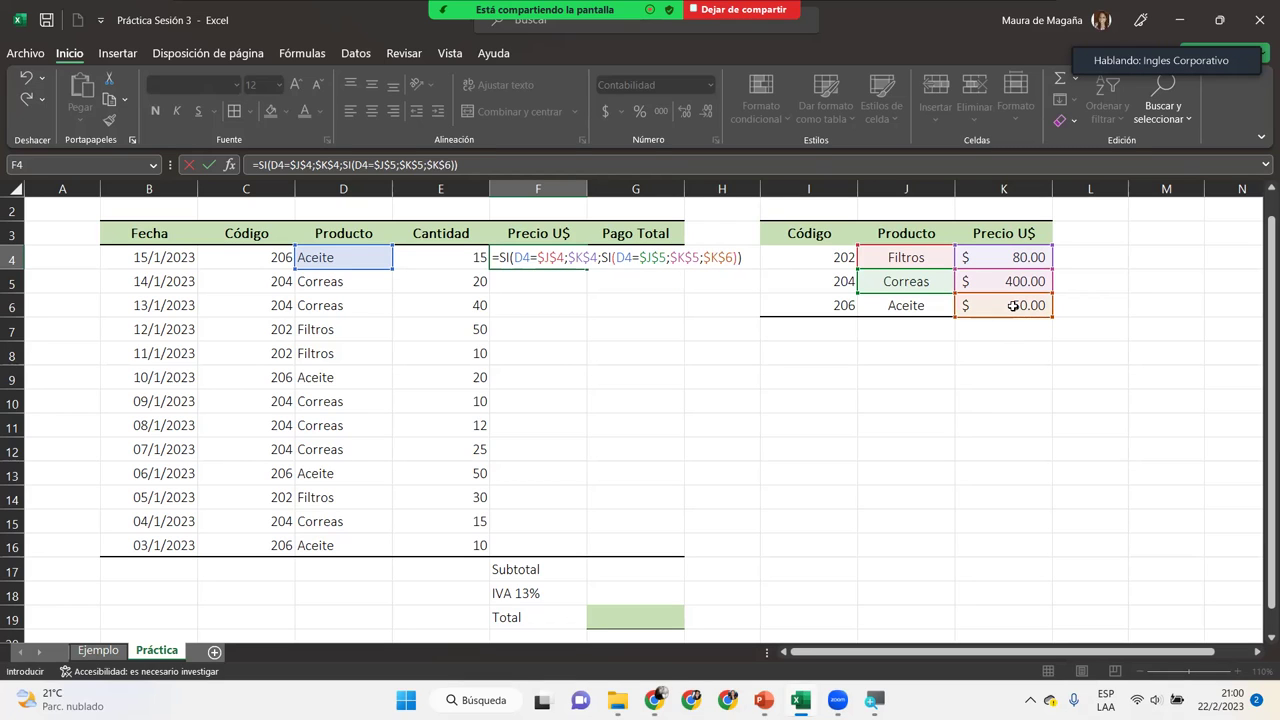
Step: Commit F4's price formula and fill it down through F16
key(Return)
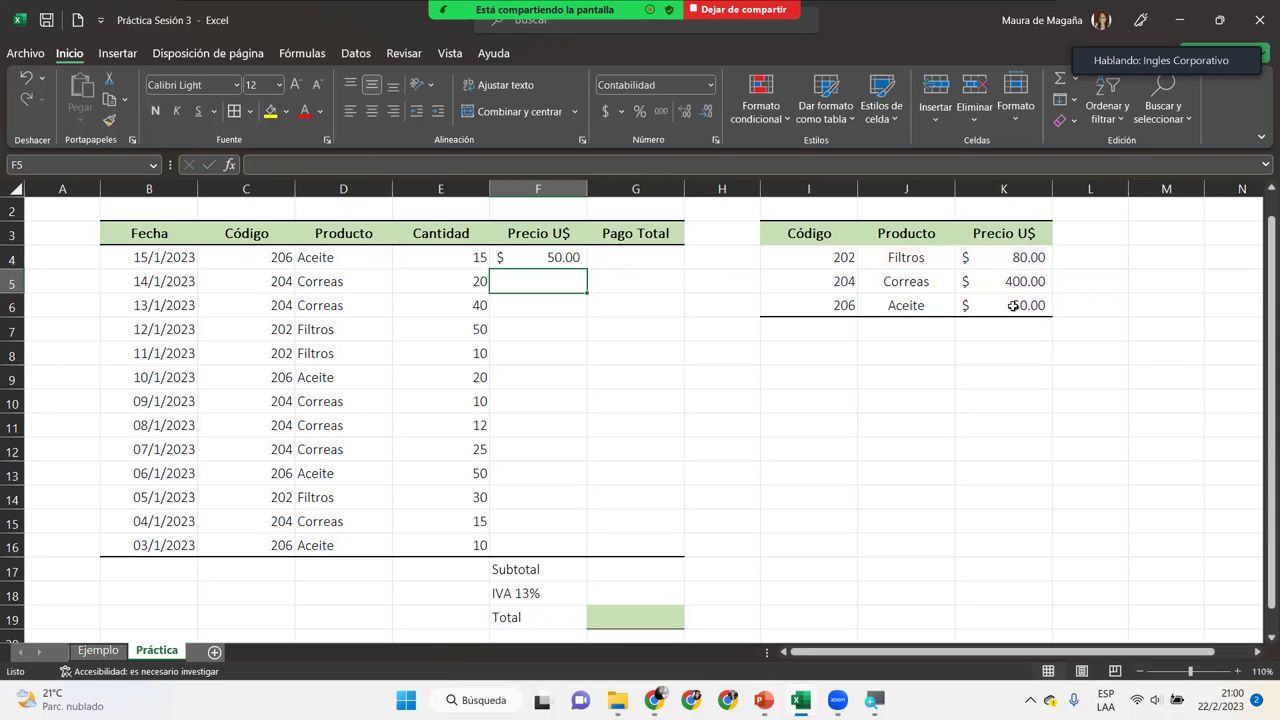
click(534, 257)
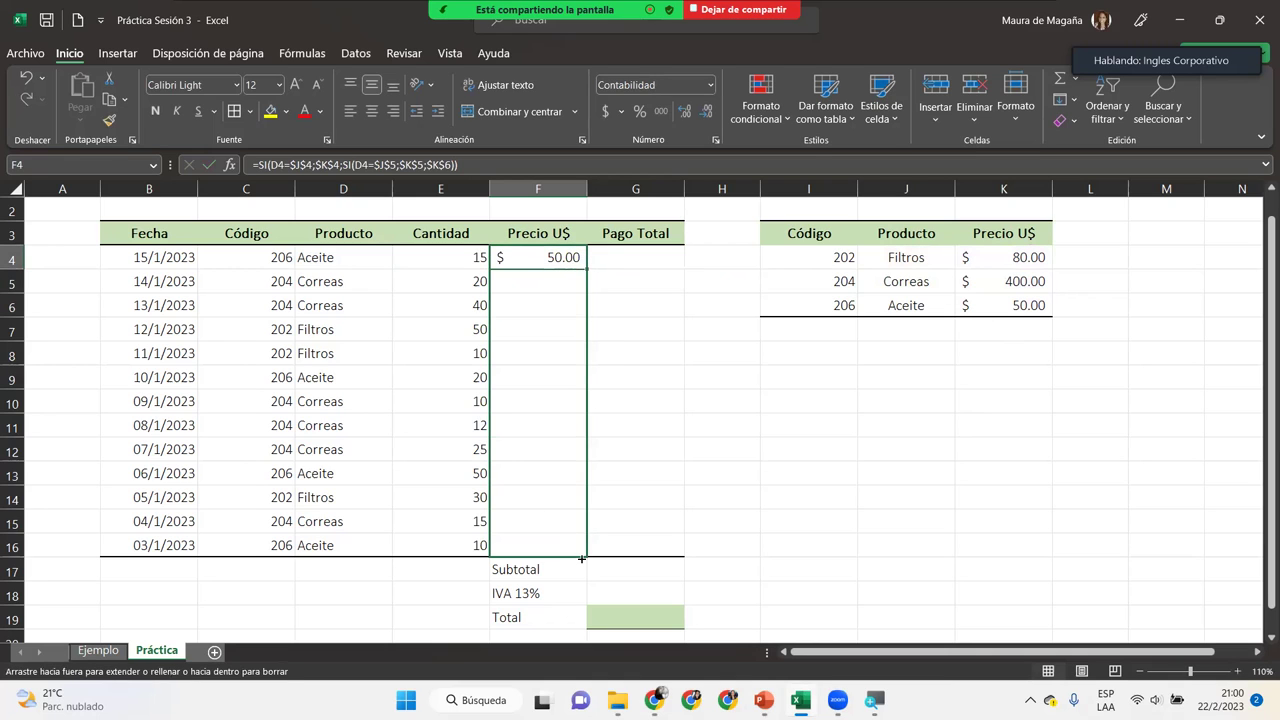
drag(588, 270, 585, 550)
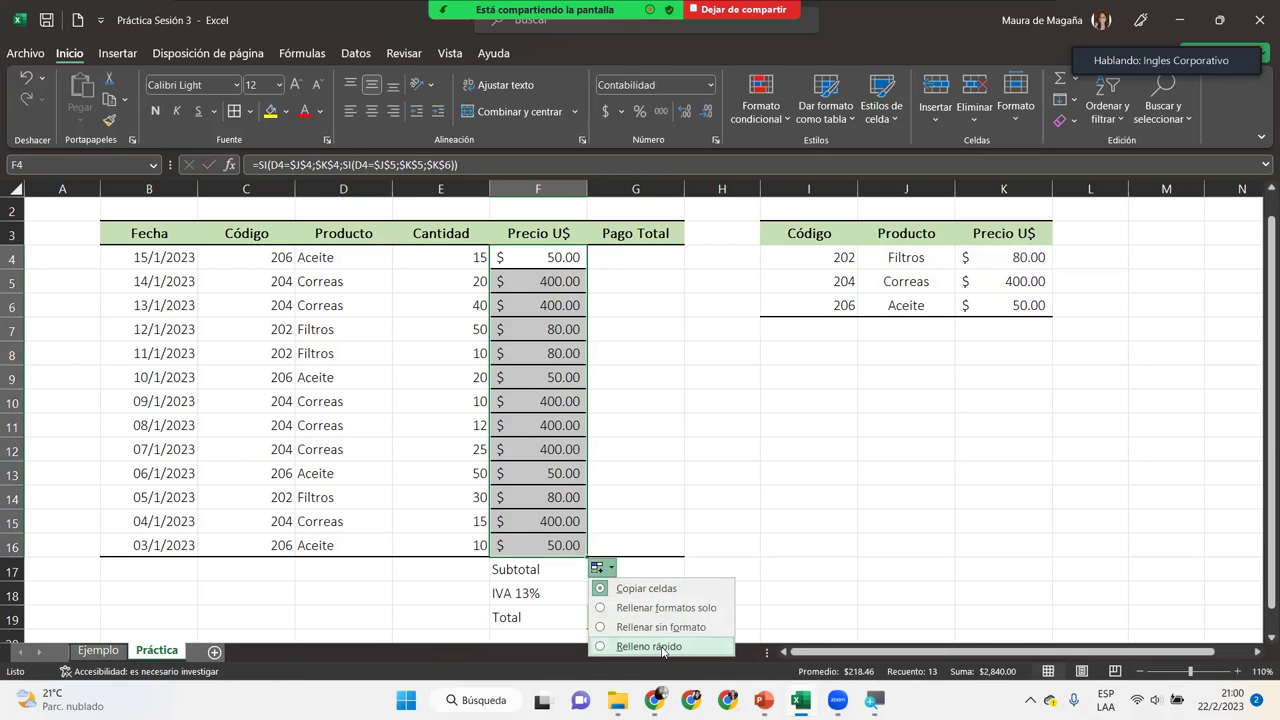
click(678, 628)
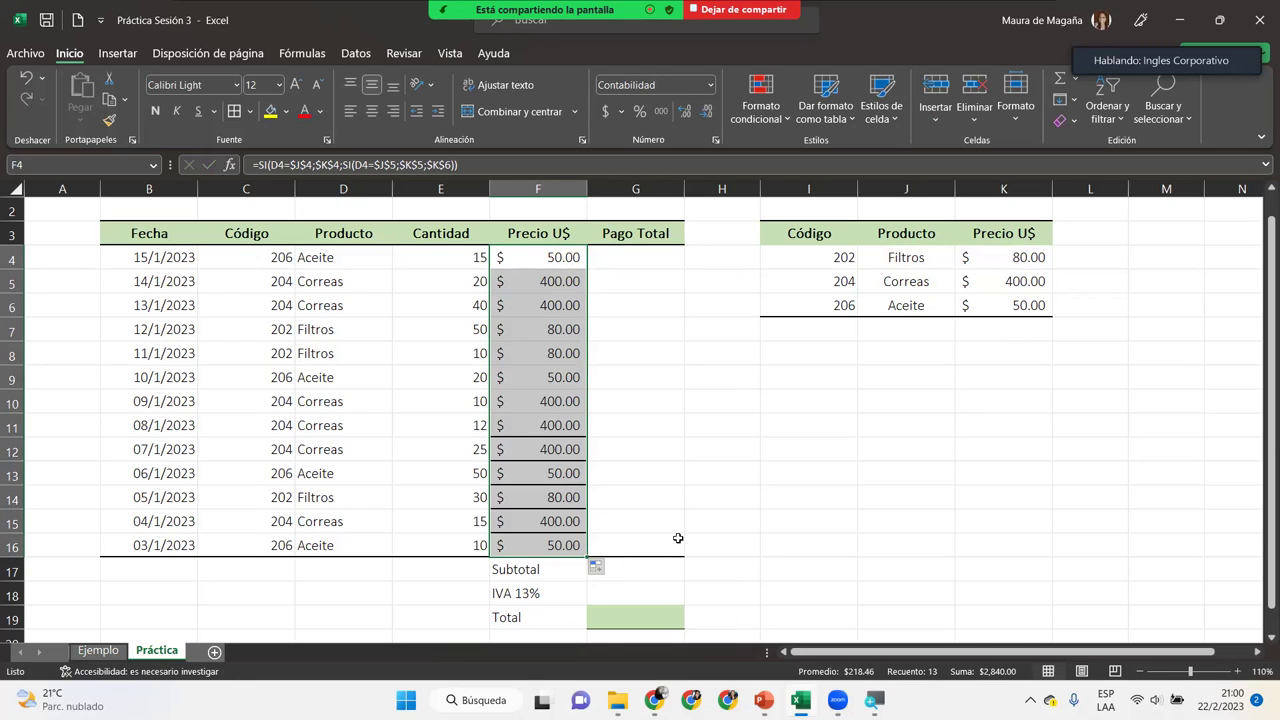
click(553, 305)
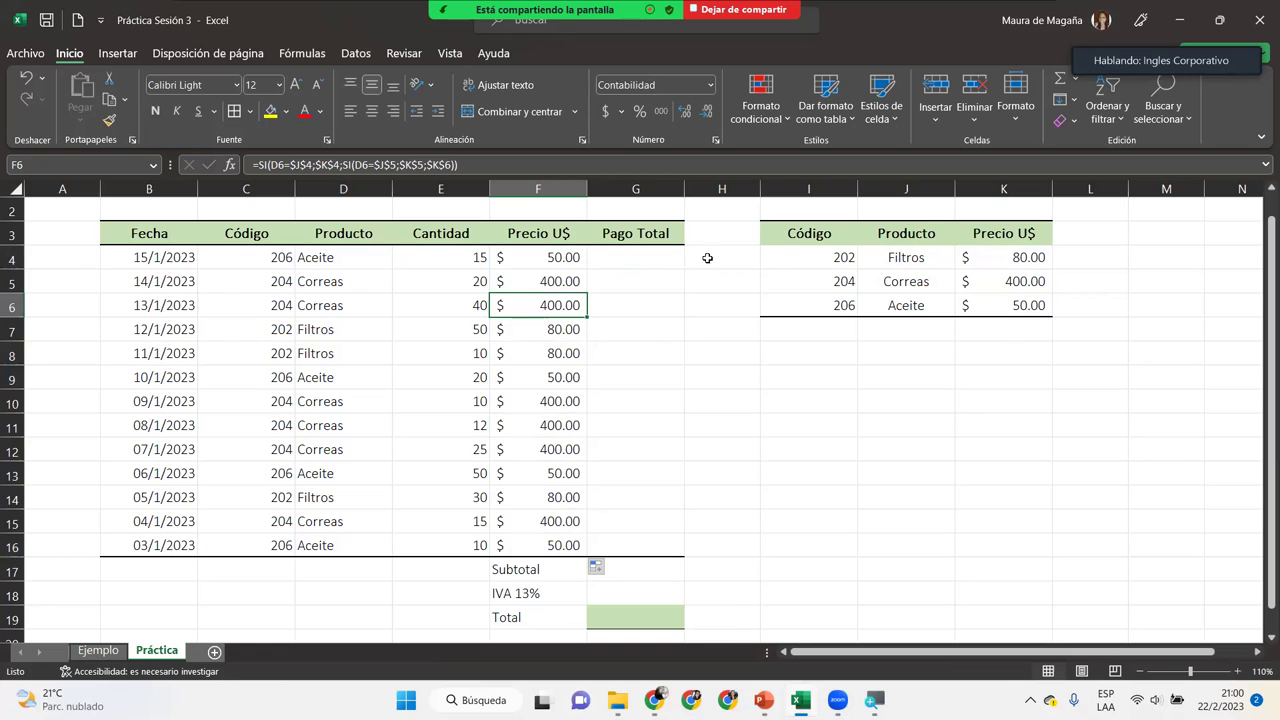
Step: Change the Correas price in K5 to 40 and check the recalculated Precio U$ values
click(1007, 280)
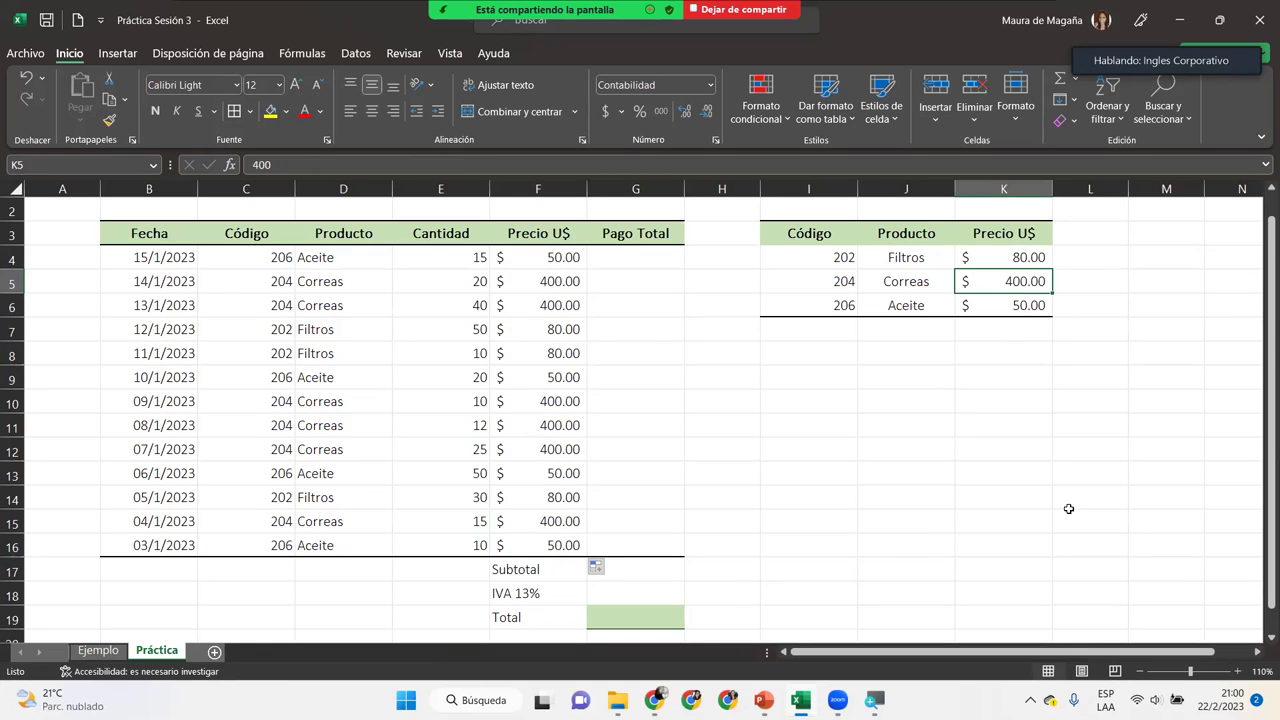
text(40)
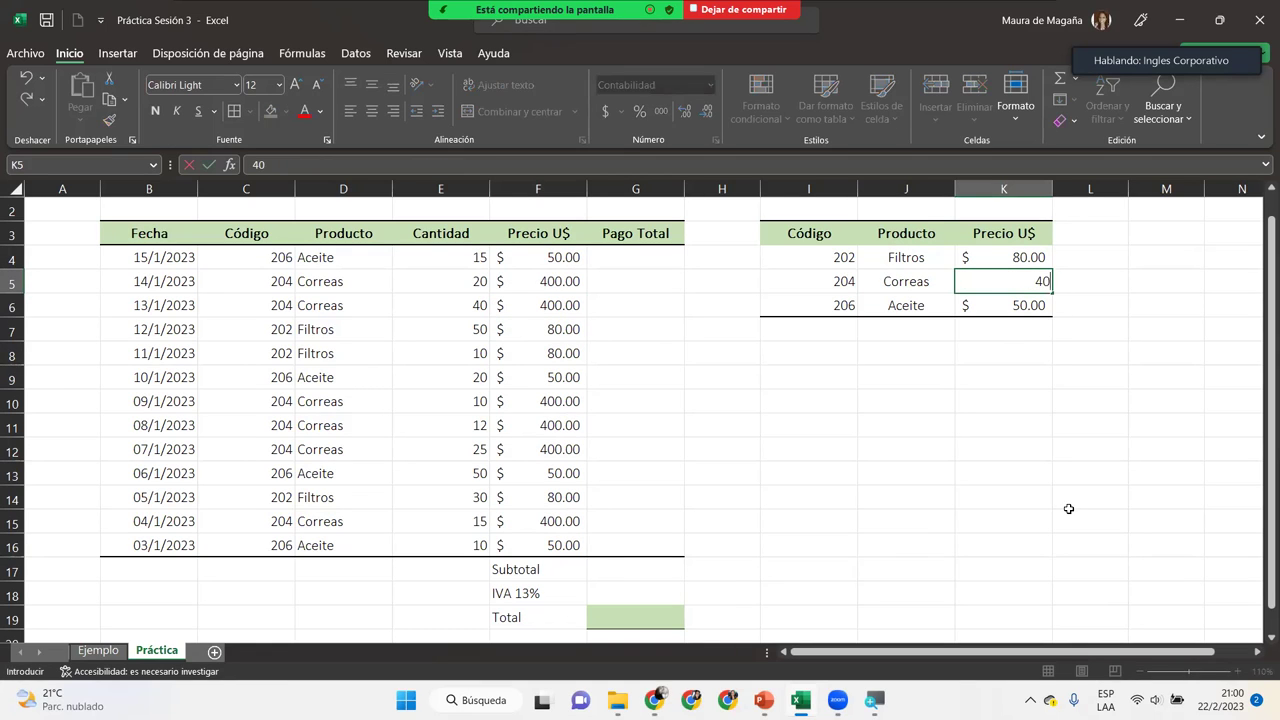
key(Return)
click(1038, 280)
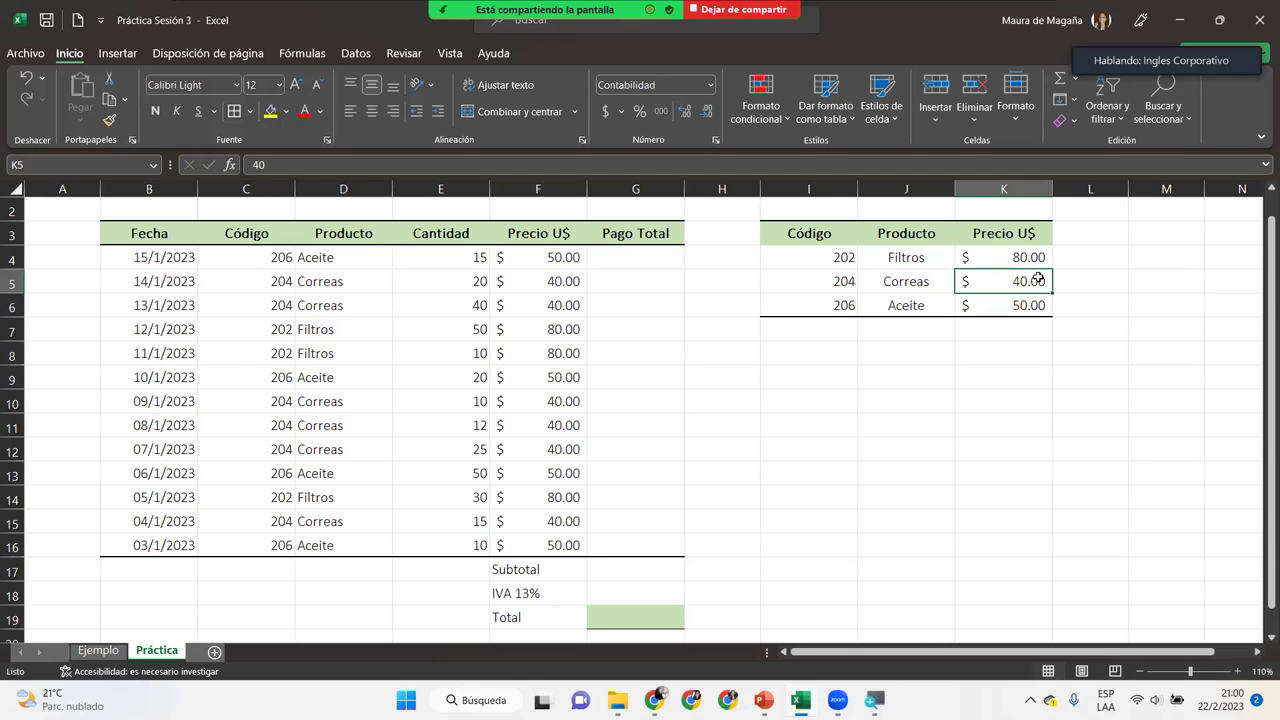
drag(556, 257, 578, 545)
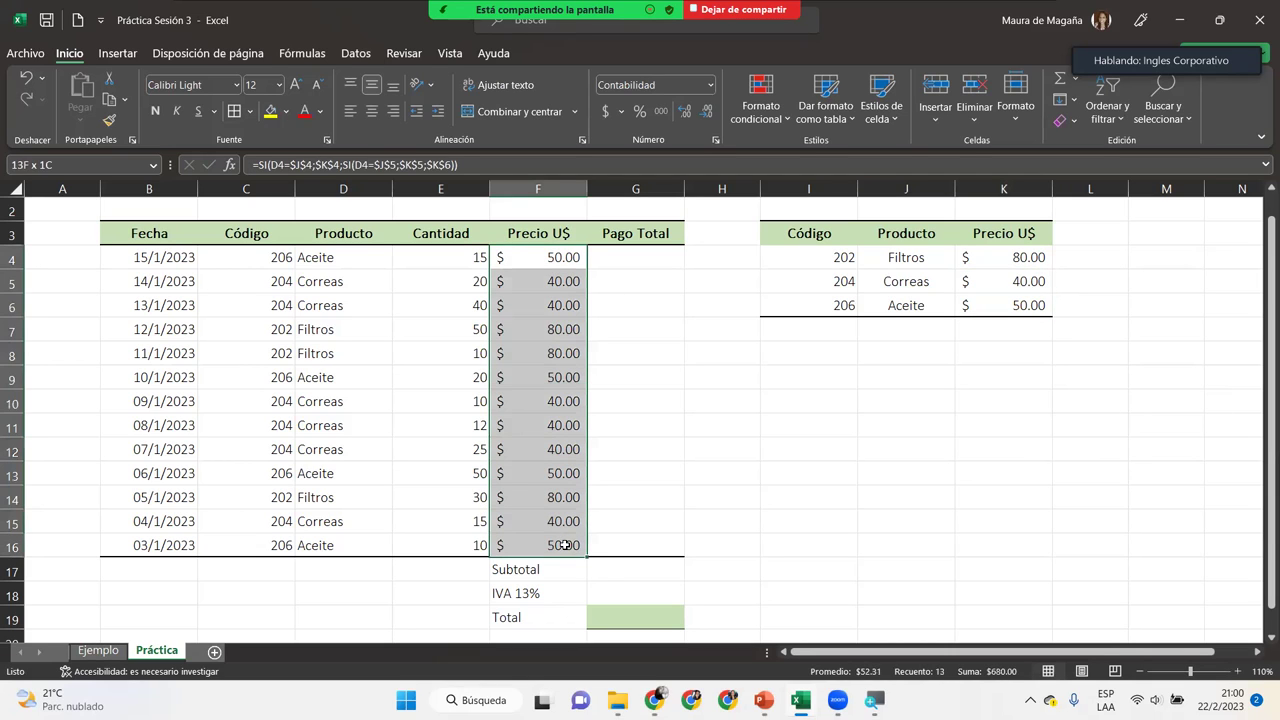
click(666, 261)
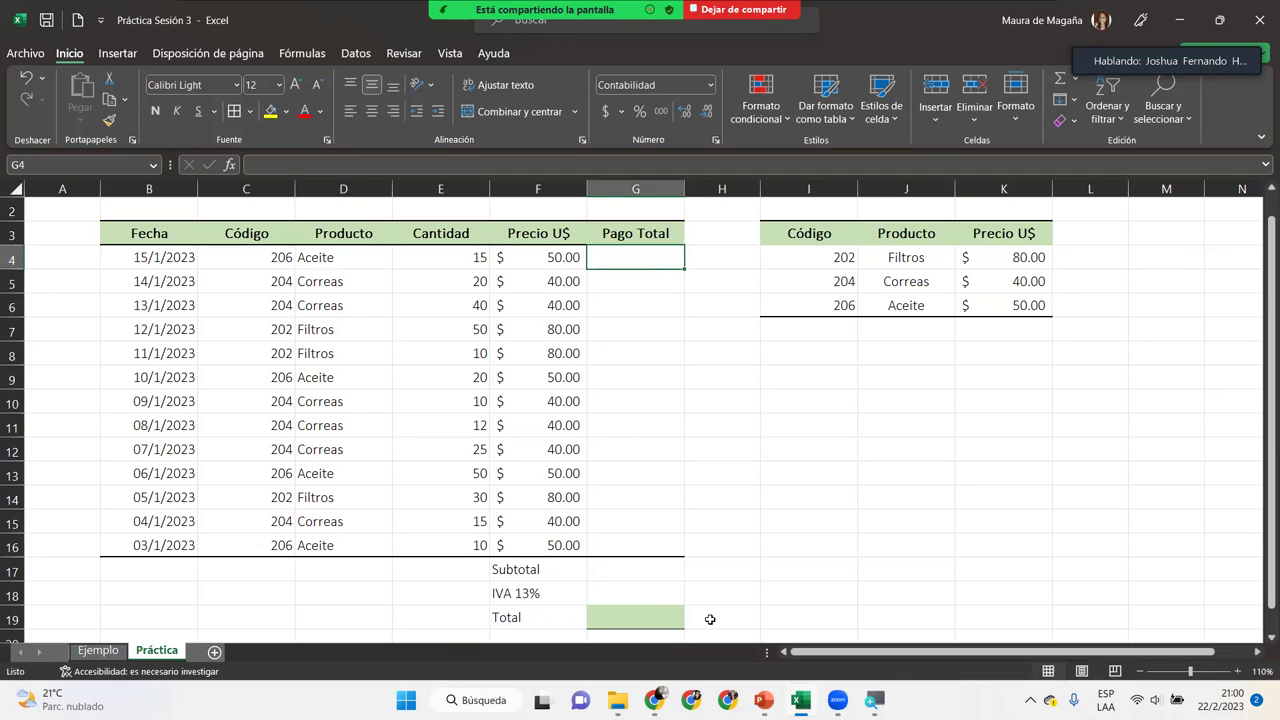
click(562, 262)
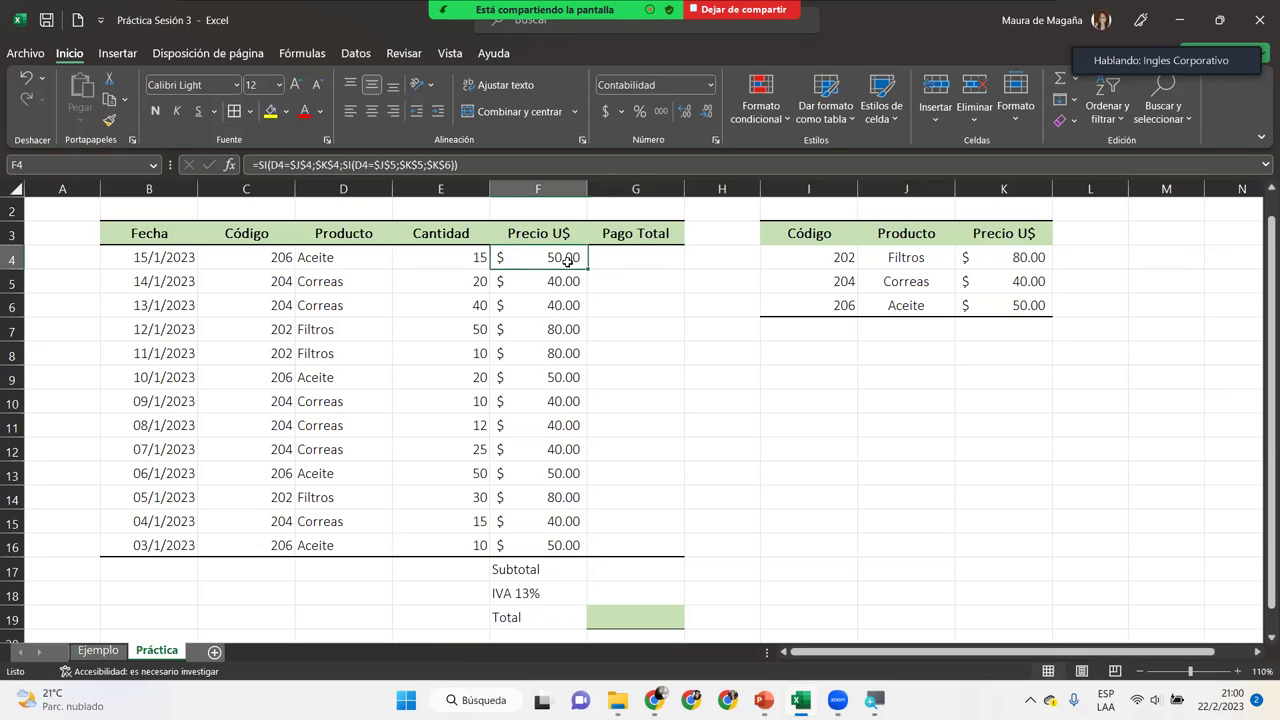
Step: Enter =E4*F4 in G4 and fill it to G16 with Rellenar sin formato
click(618, 260)
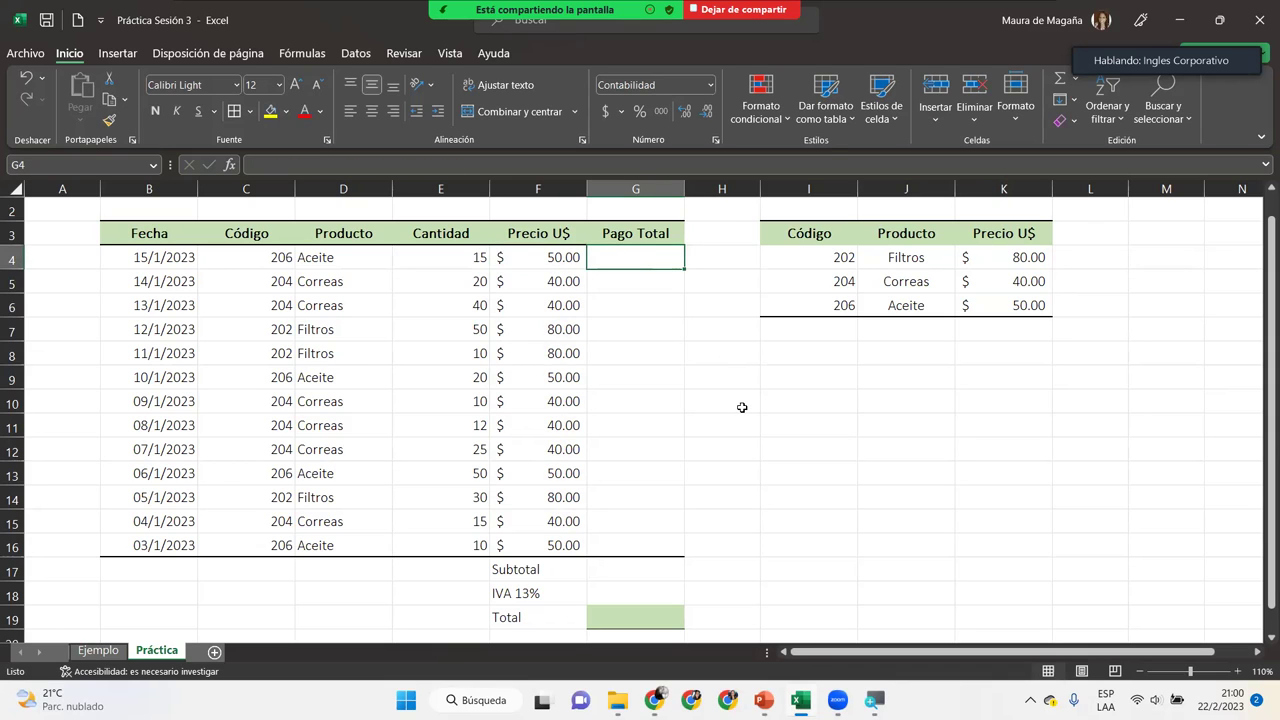
text(=)
click(470, 258)
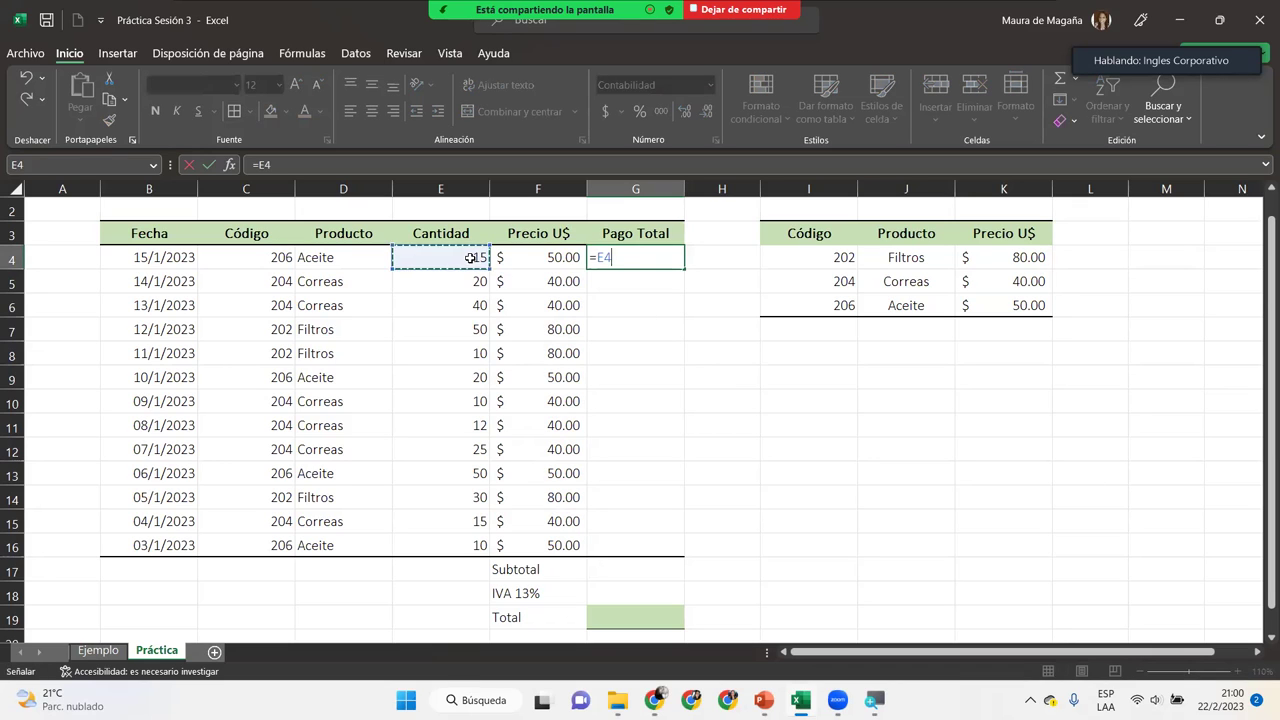
text(*)
click(535, 254)
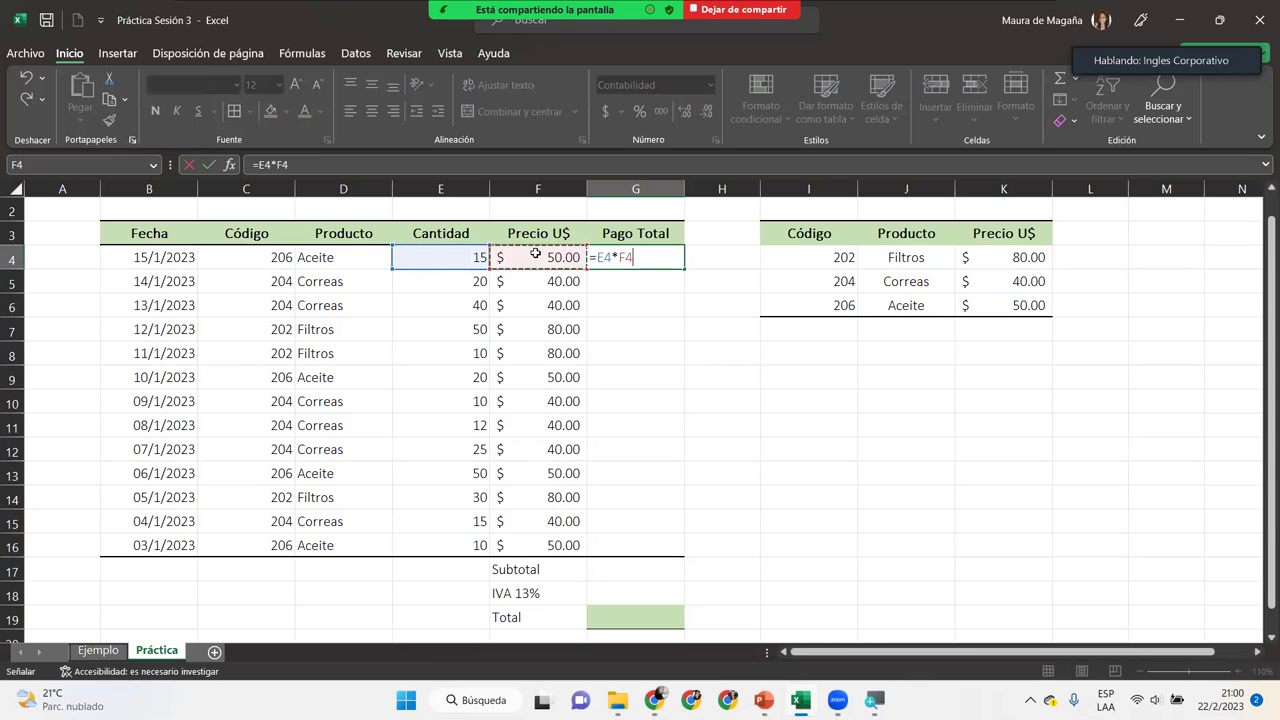
key(Return)
click(602, 256)
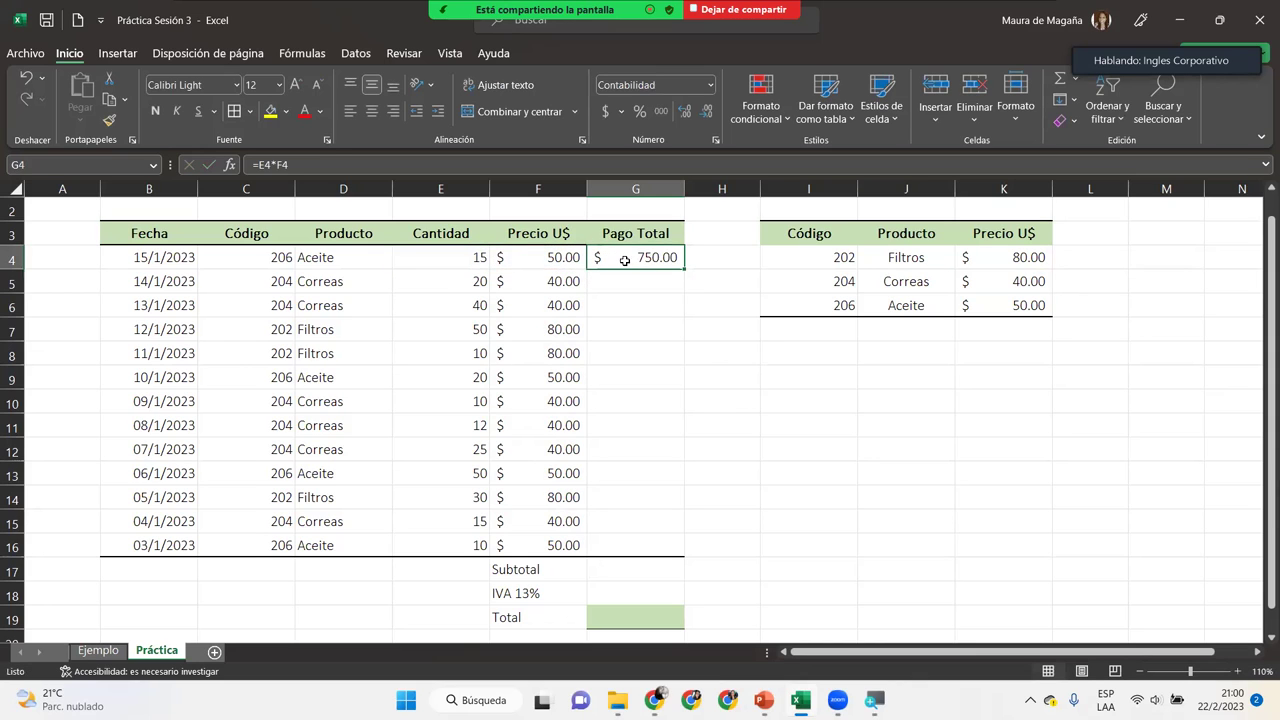
drag(686, 271, 679, 548)
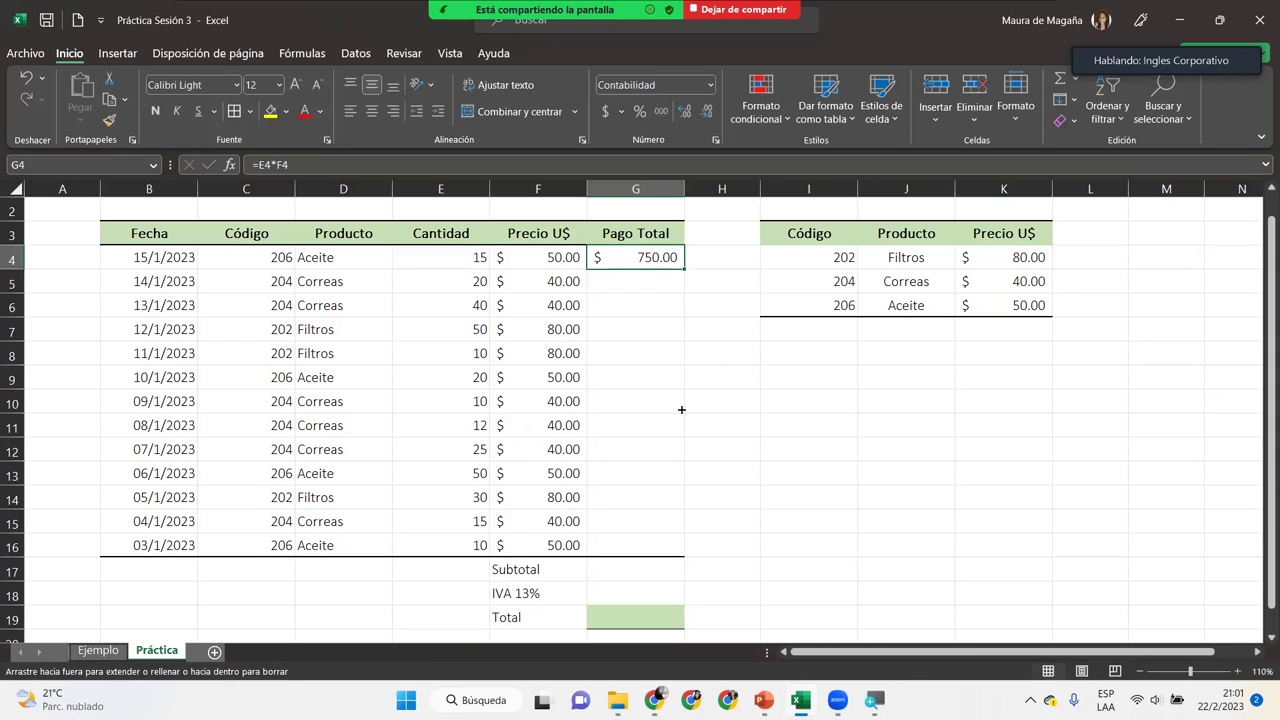
click(695, 567)
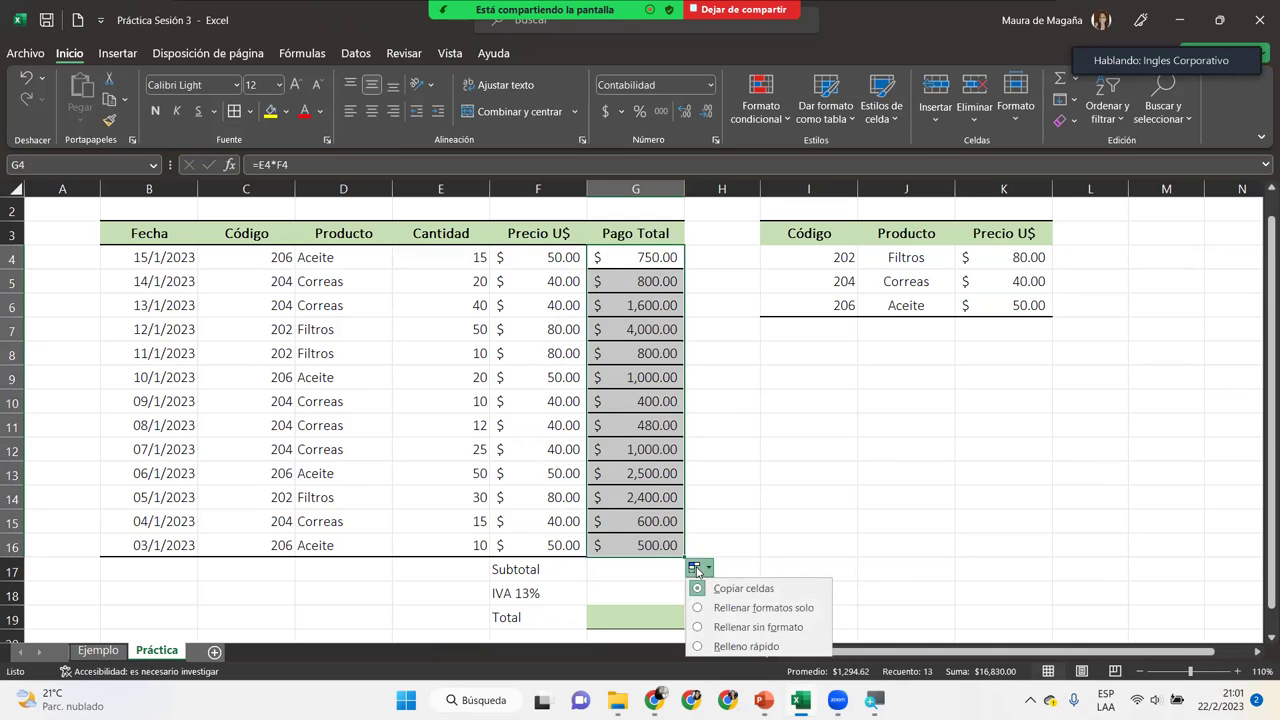
click(728, 630)
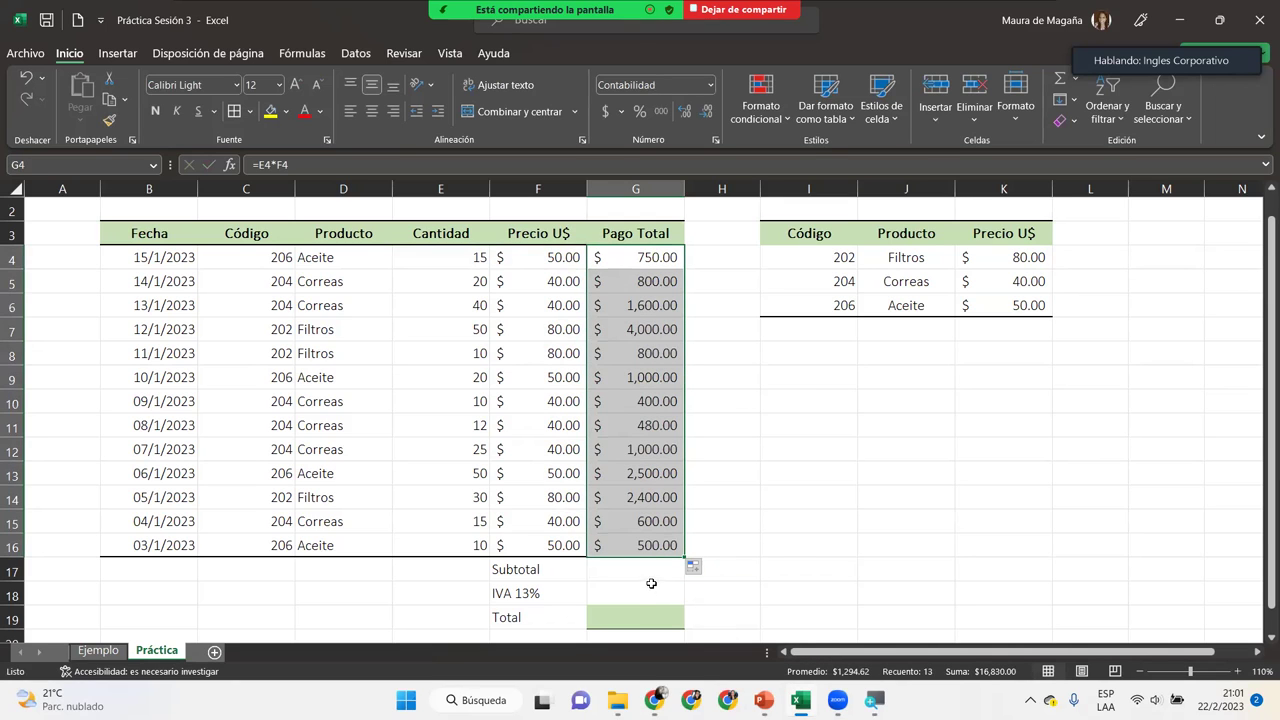
click(651, 574)
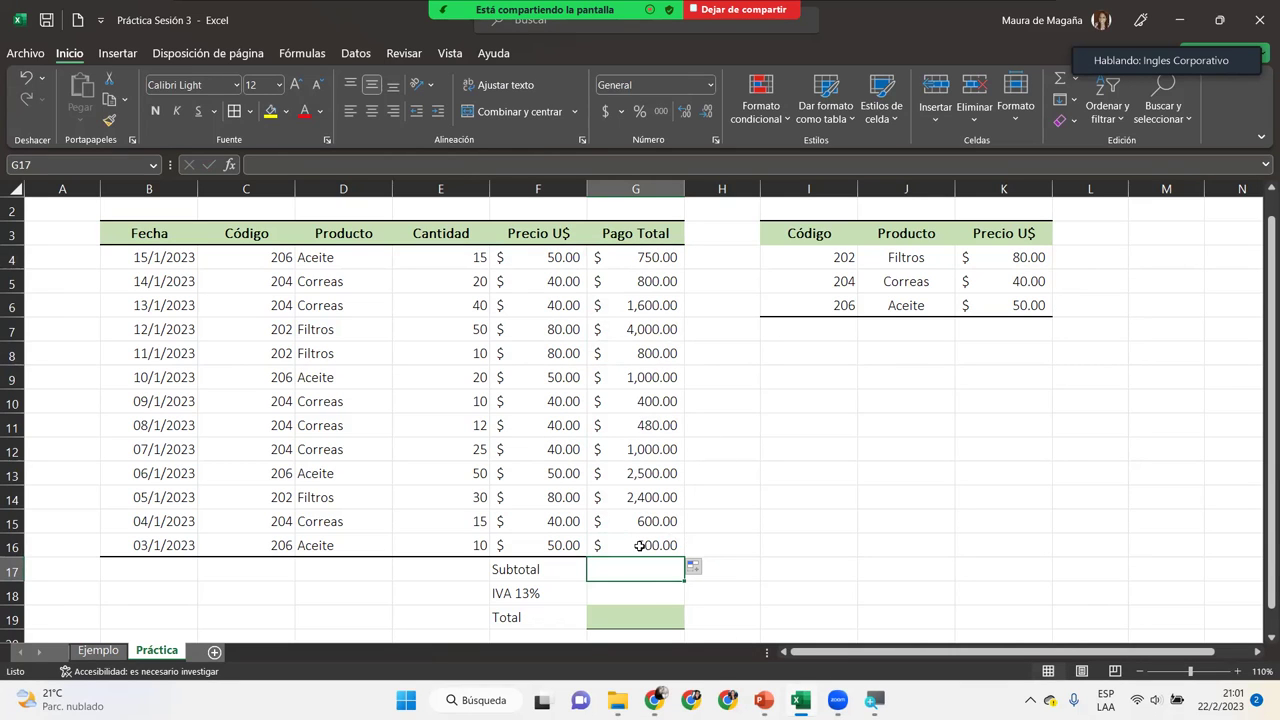
Step: Enter =SUMA(G4:G16) in G17 for a Subtotal of 16,830.00
text(=suma)
key(Tab)
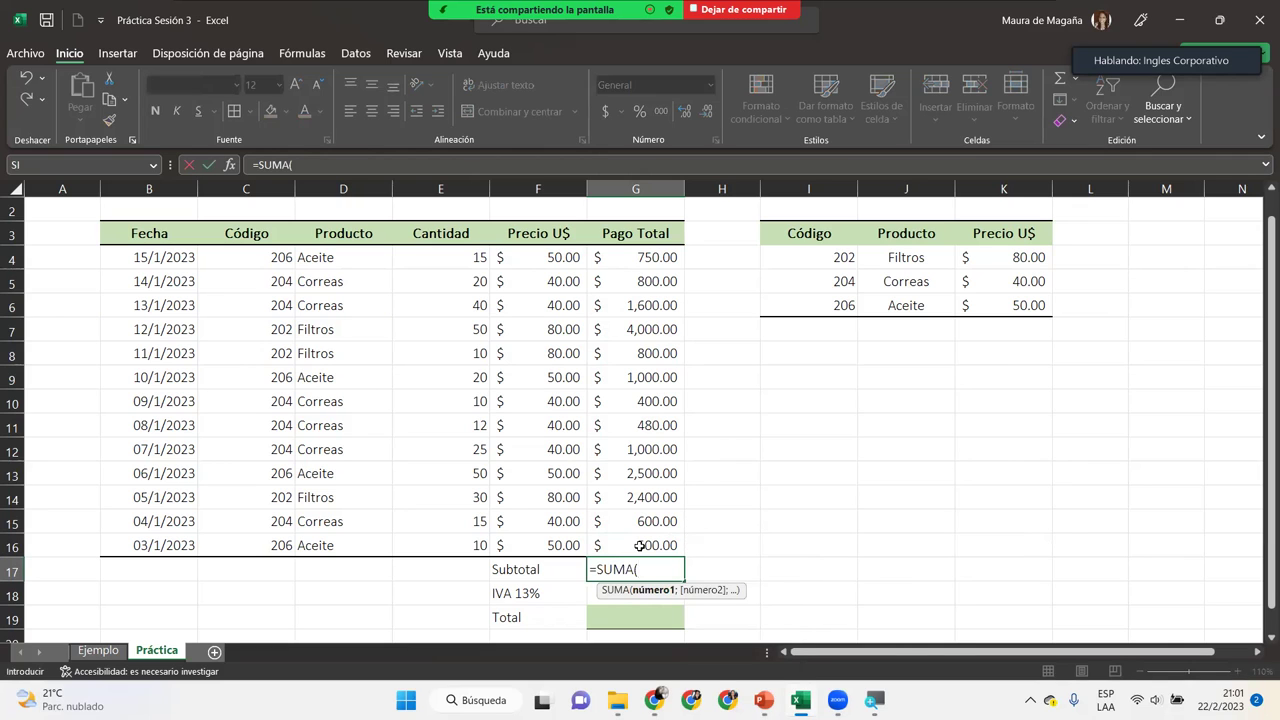
mouse_move(674, 260)
mouse_down()
mouse_move(662, 568)
mouse_move(662, 548)
mouse_up()
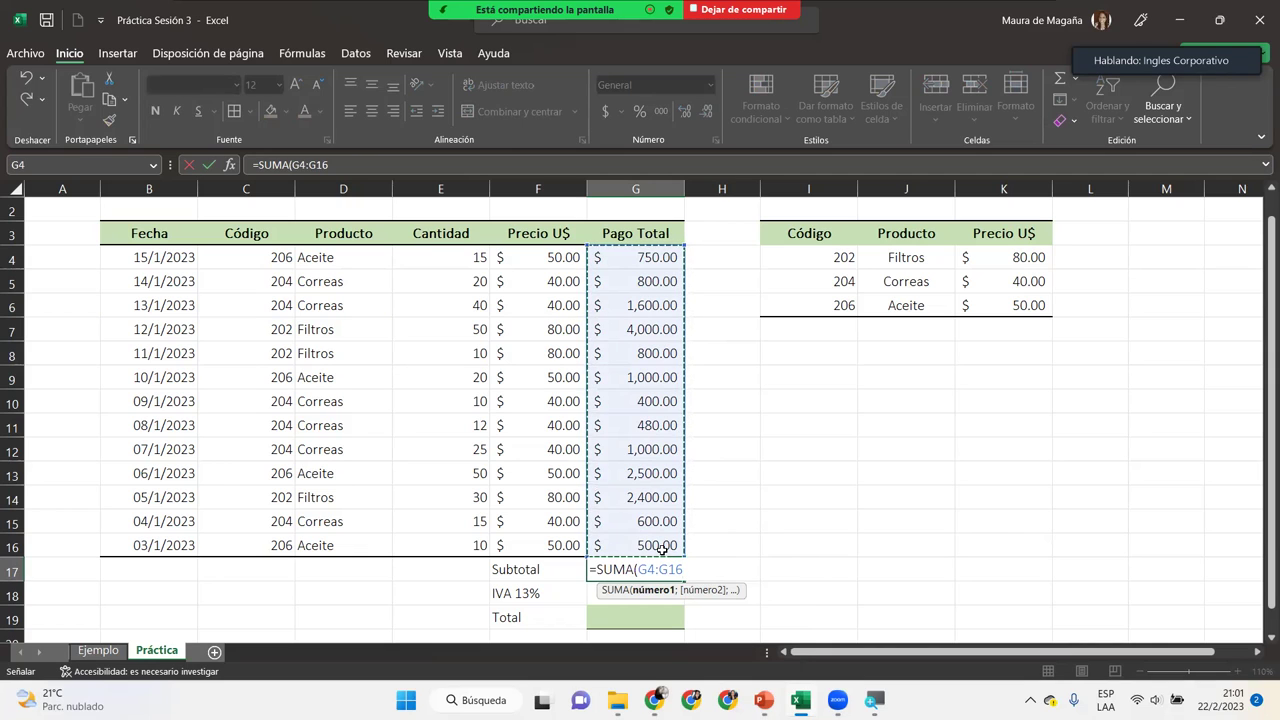
text())
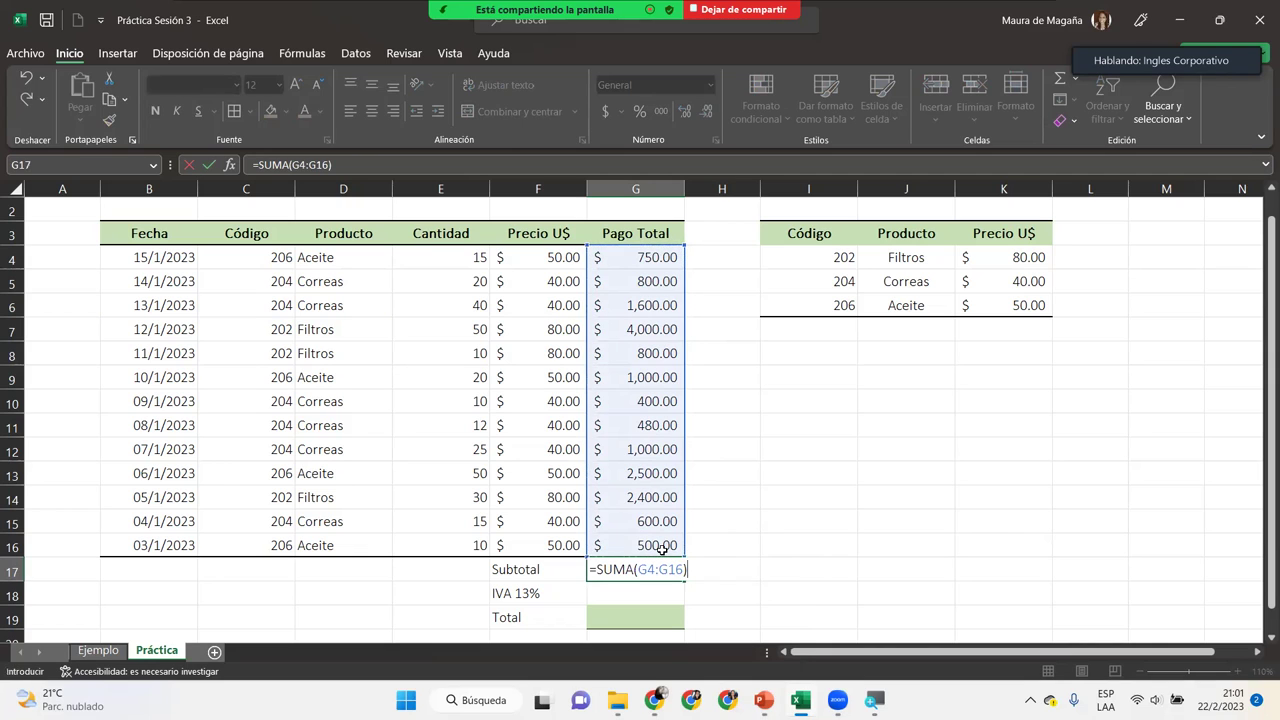
key(Return)
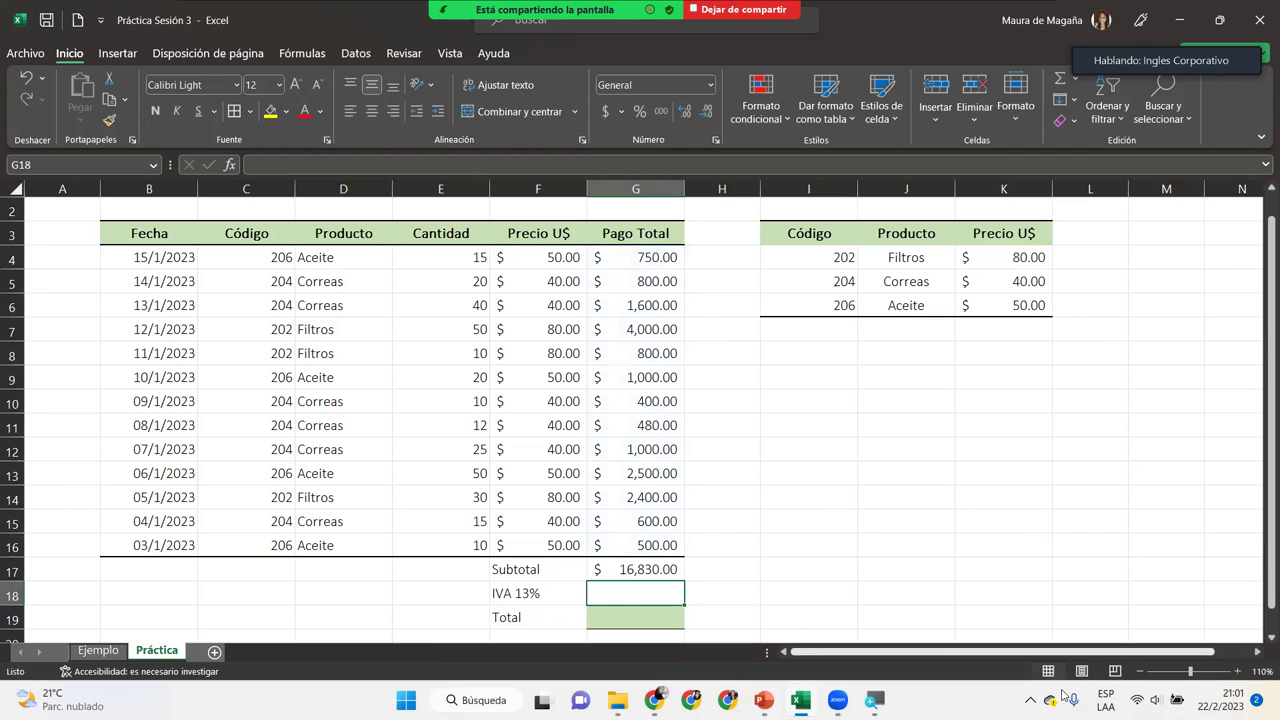
Step: Zoom in and reopen G17's Subtotal formula to verify it
scroll(1260, 645, down, 2)
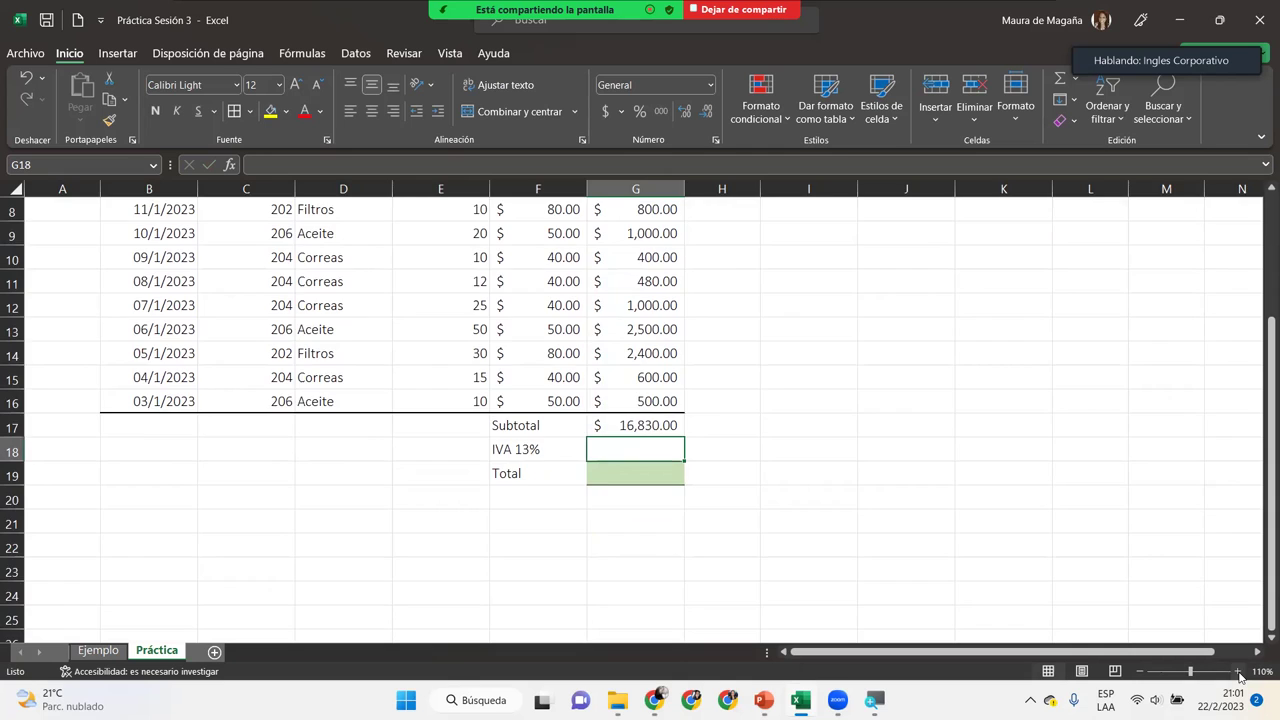
click(1238, 670)
click(1238, 670)
drag(1260, 594, 1262, 600)
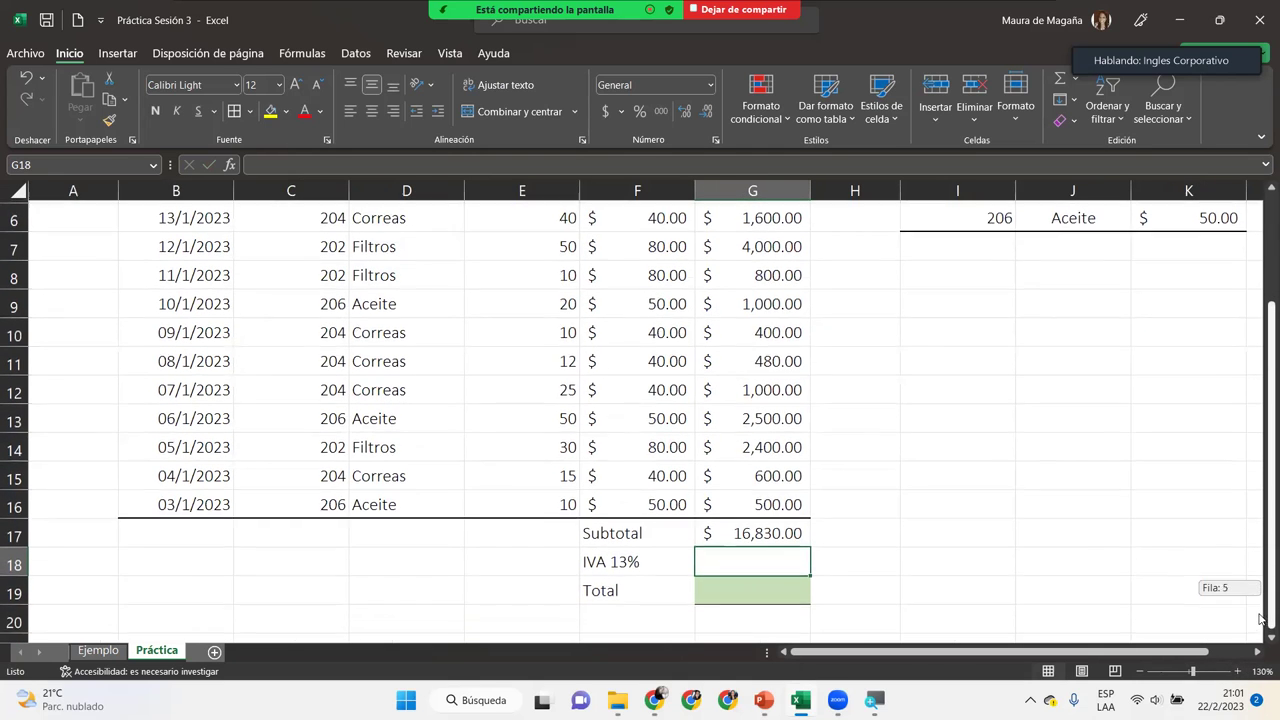
click(784, 533)
double_click(784, 533)
double_click(784, 533)
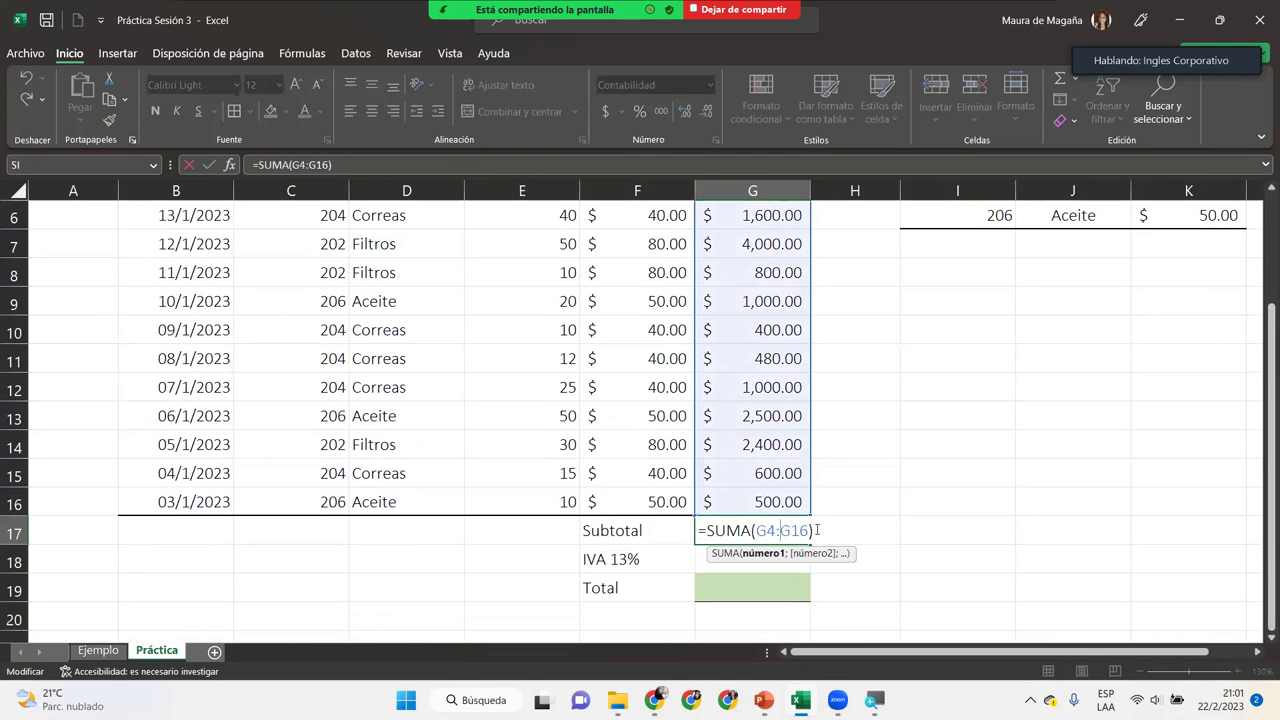
click(817, 530)
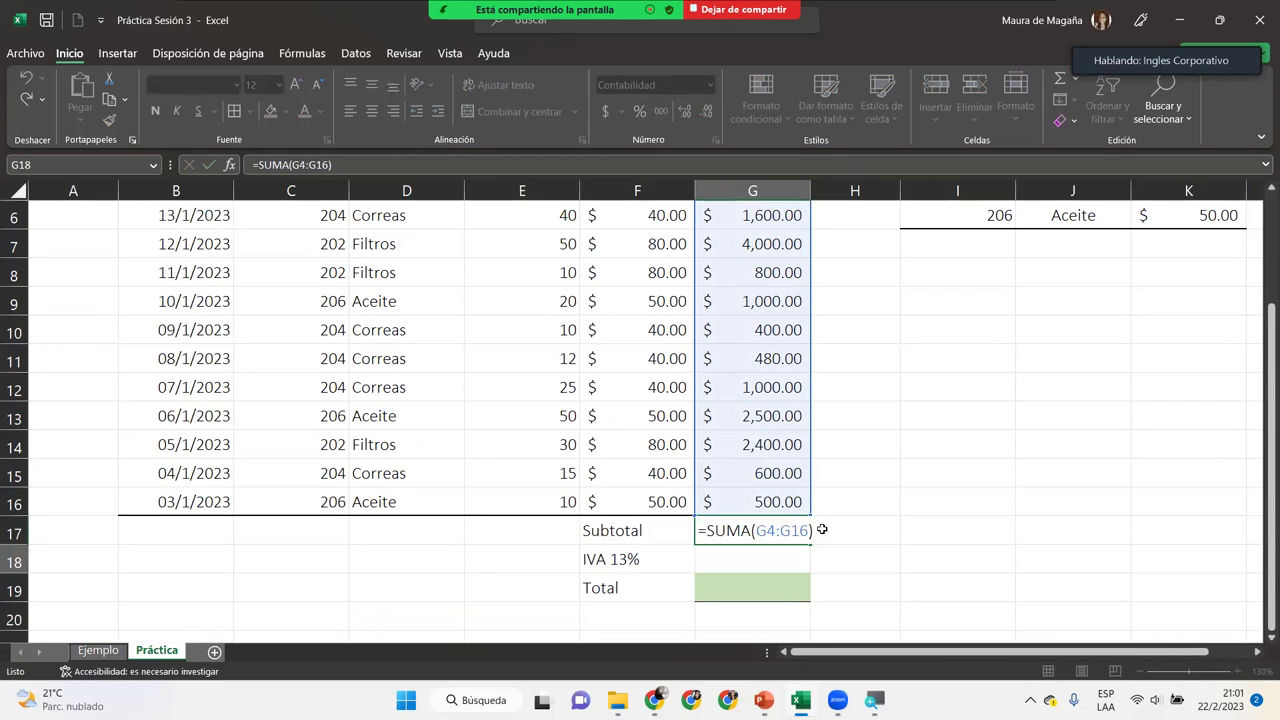
key(Return)
Step: Enter =G17*13% in G18, giving IVA of $2,187.90
text(=)
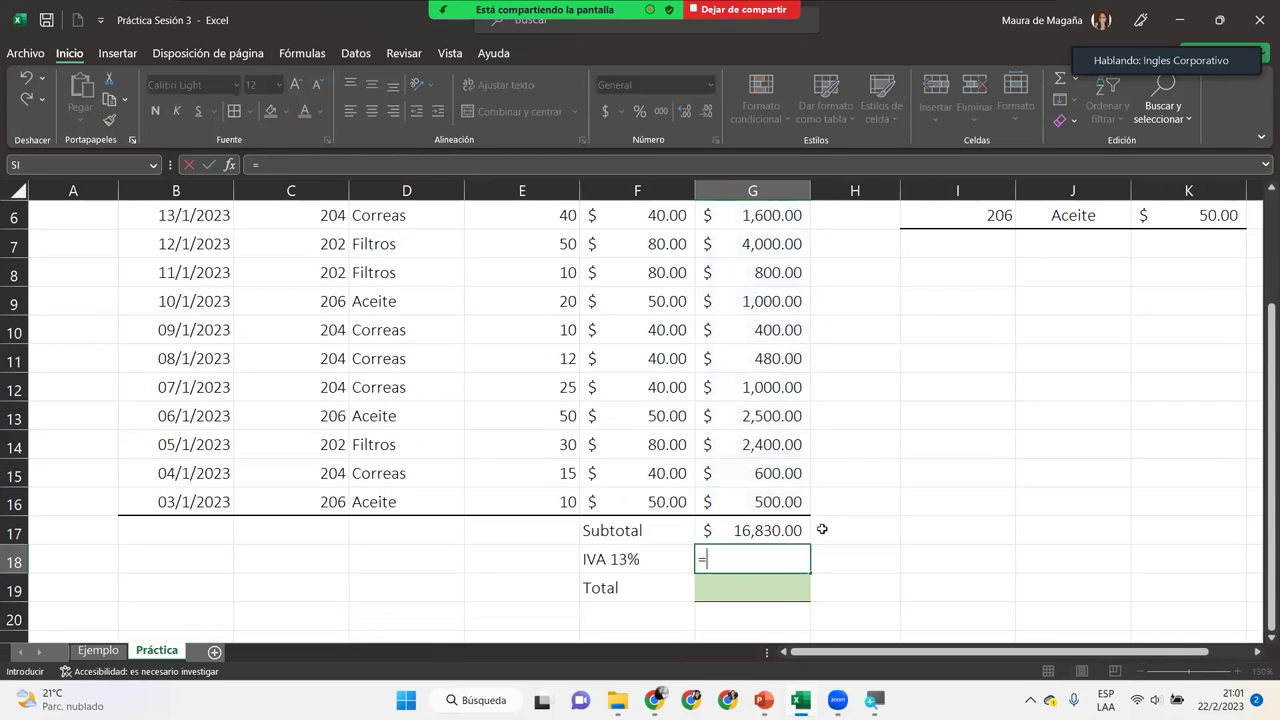
click(773, 530)
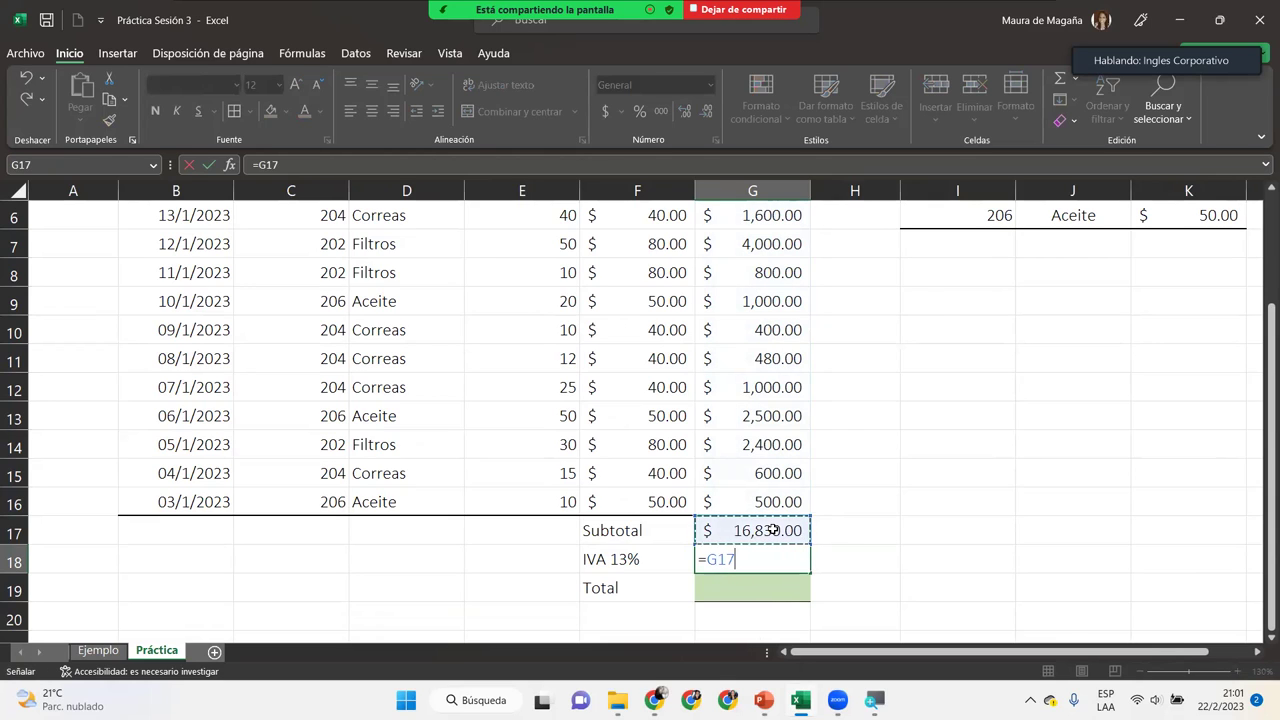
text(*)
text(13%)
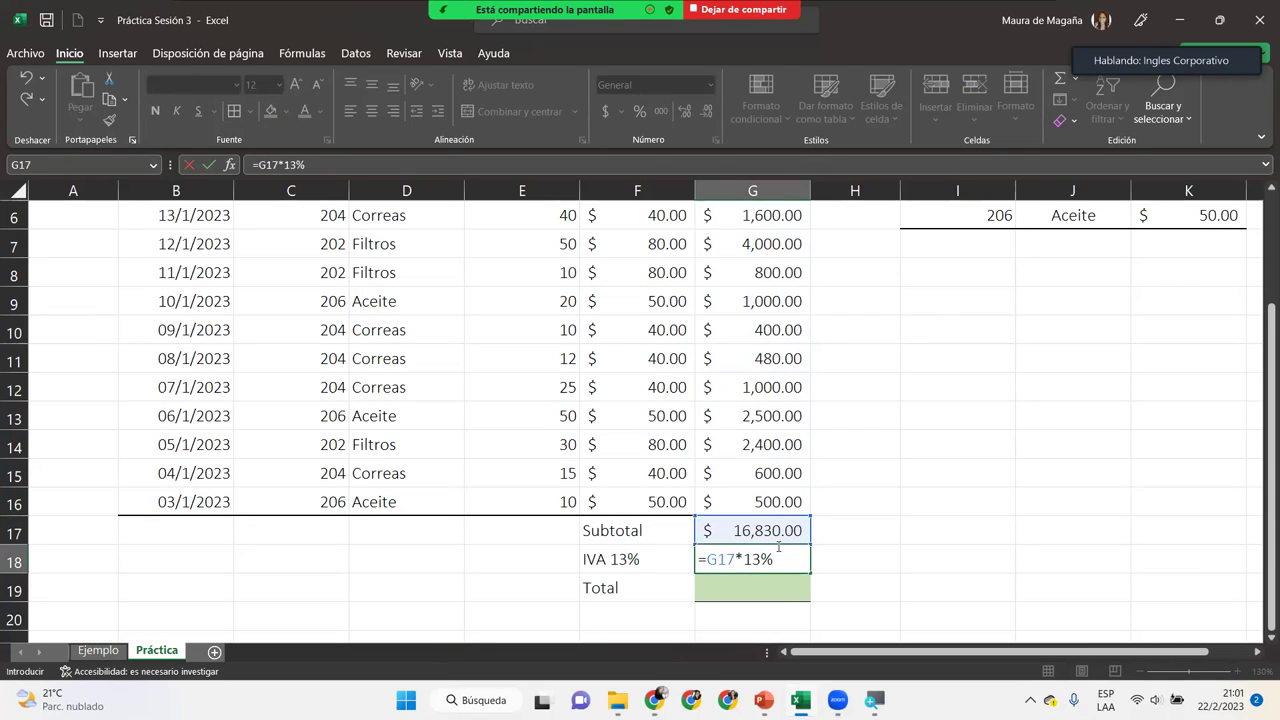
key(Return)
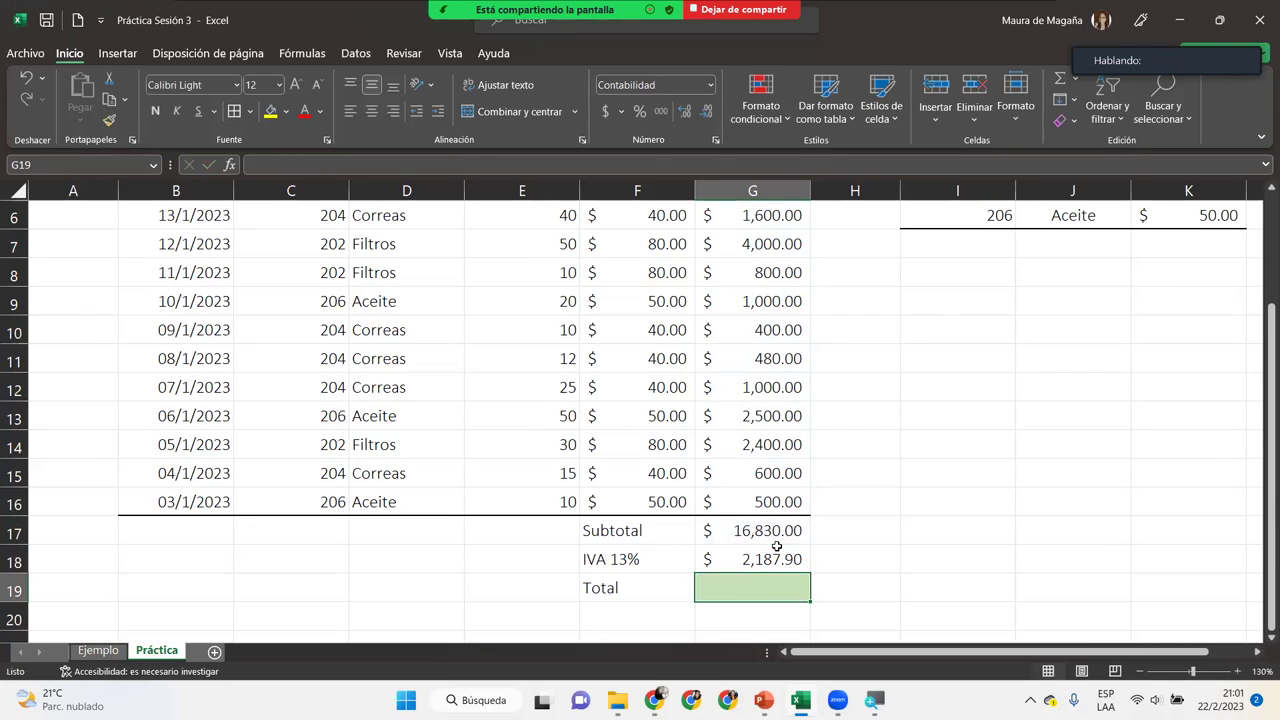
Step: Enter =SUMA(G17:G18) in G19 so the Total shows $19,017.90
text(=)
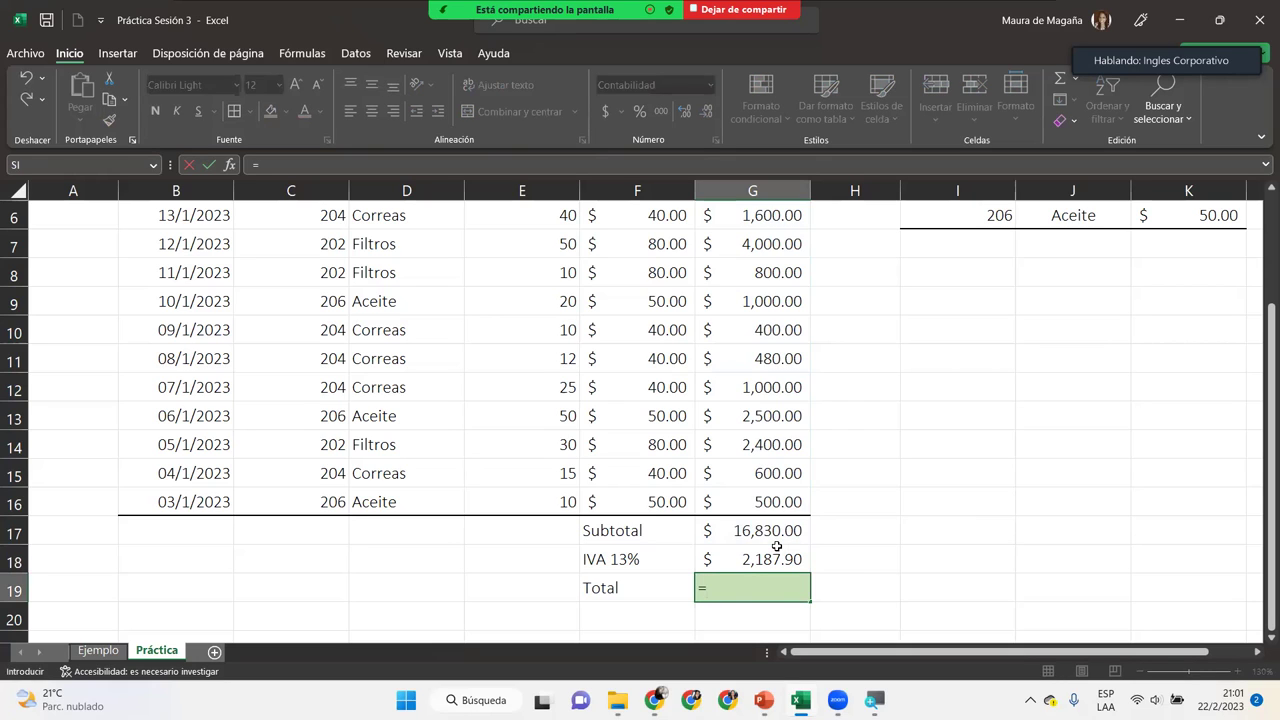
text(suma)
key(Tab)
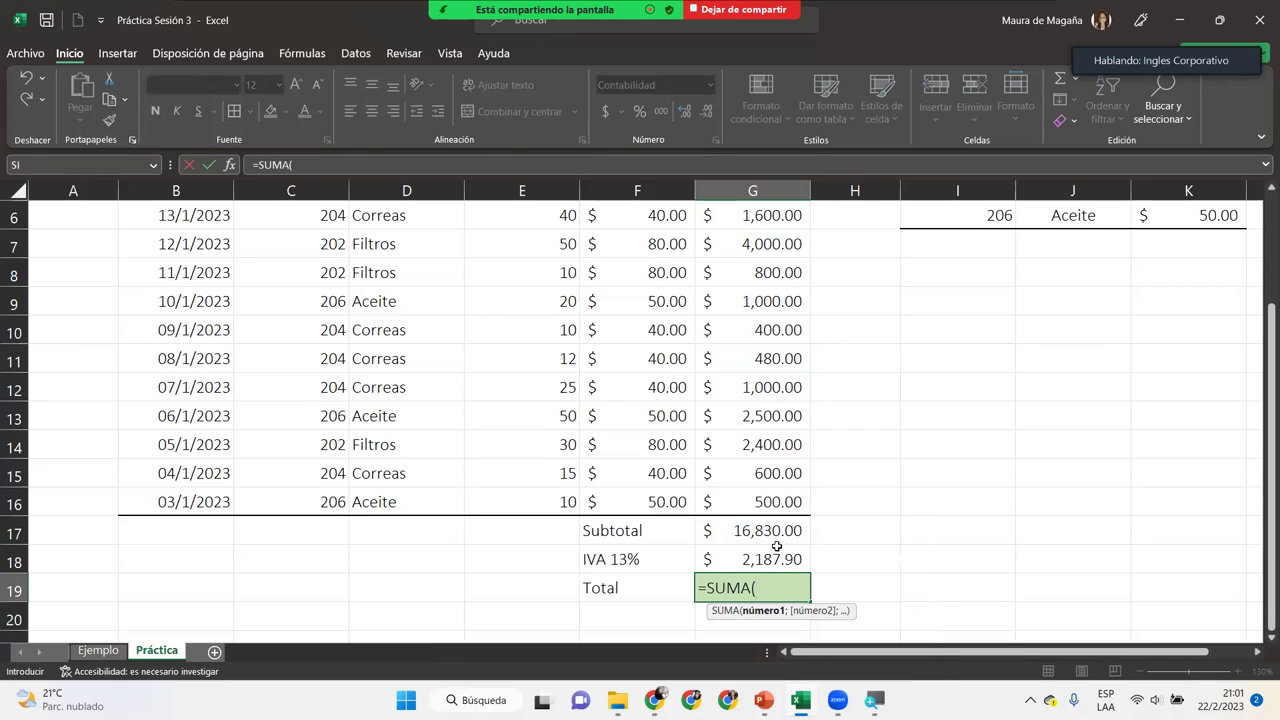
drag(785, 528, 785, 560)
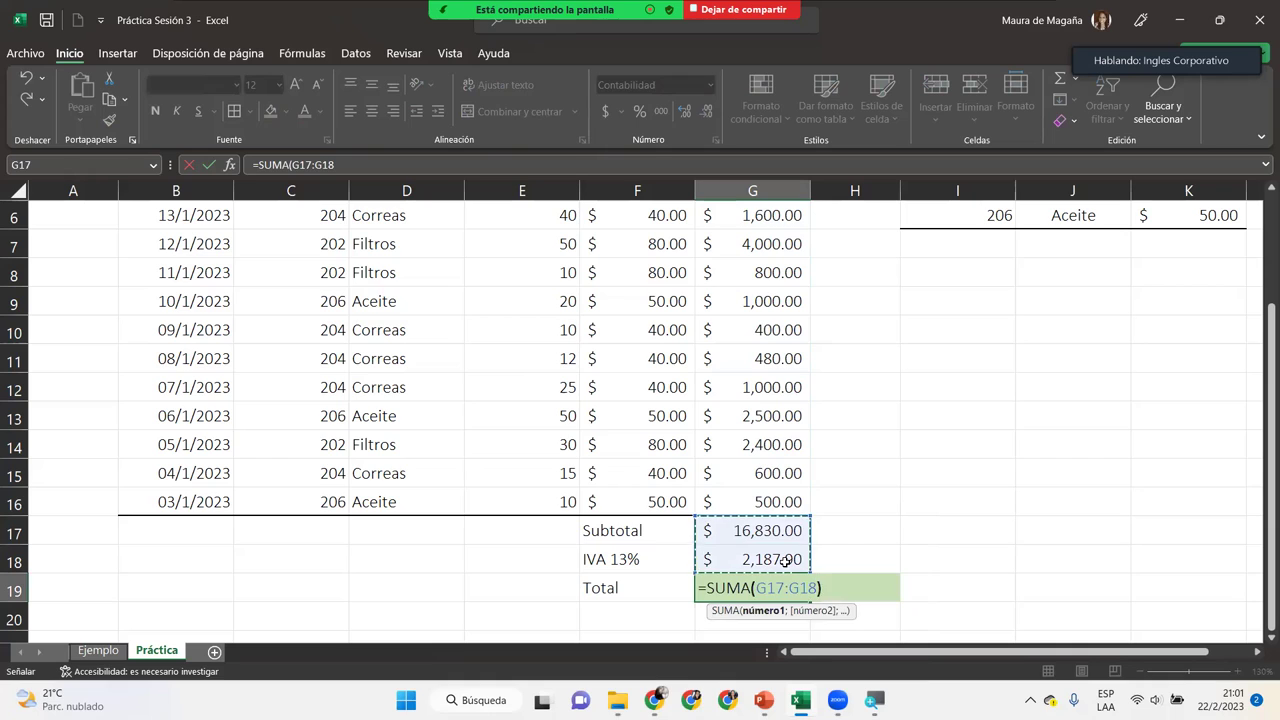
key(Return)
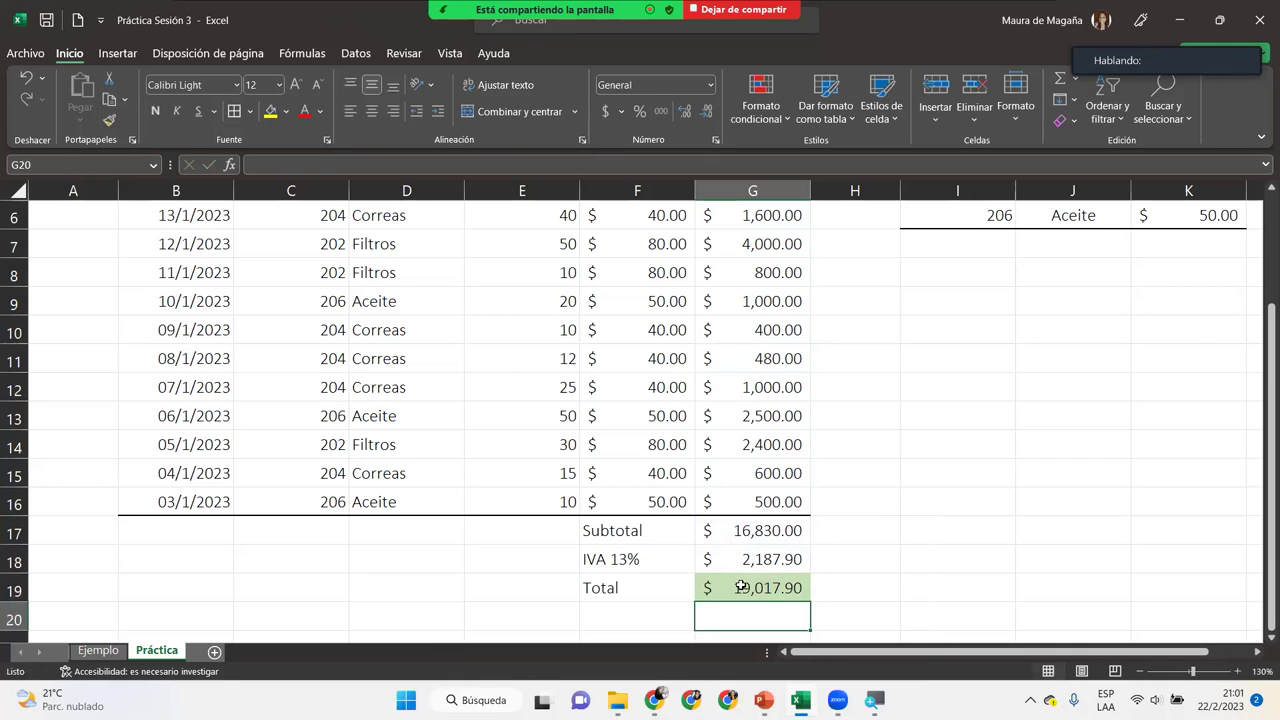
Step: Review the Subtotal, IVA and Total formulas, leaving each unchanged
click(741, 587)
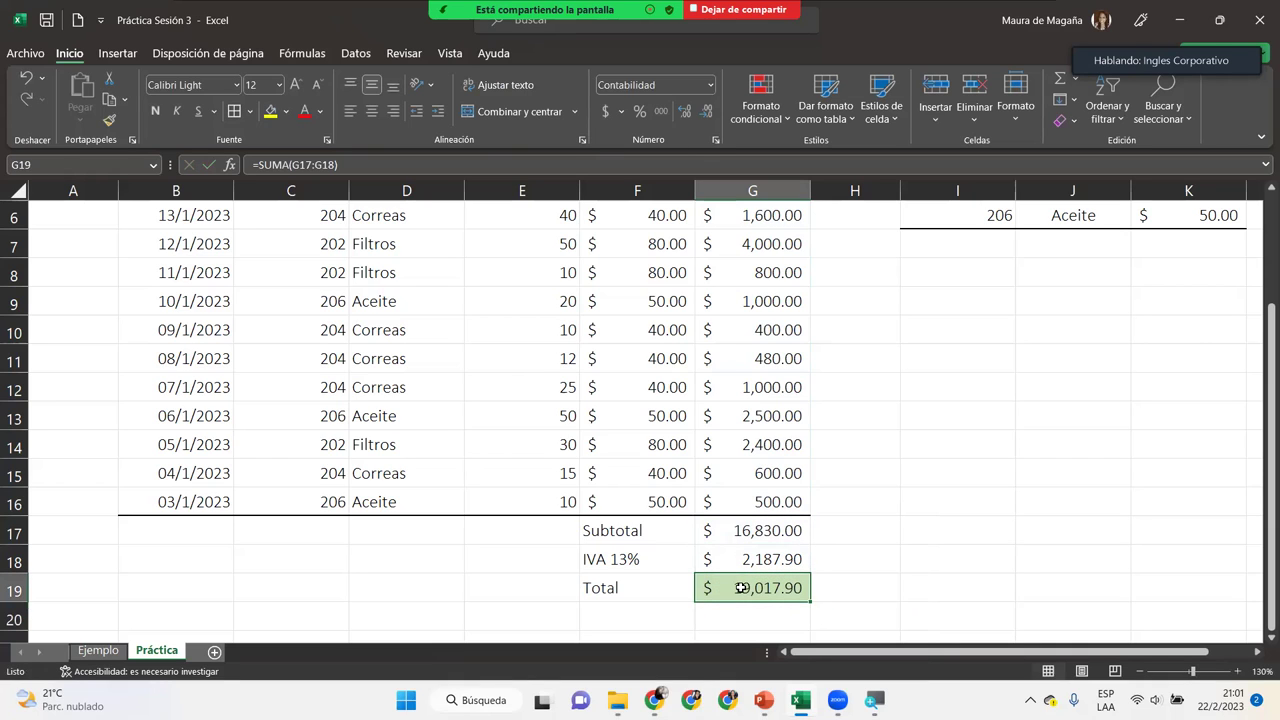
double_click(798, 533)
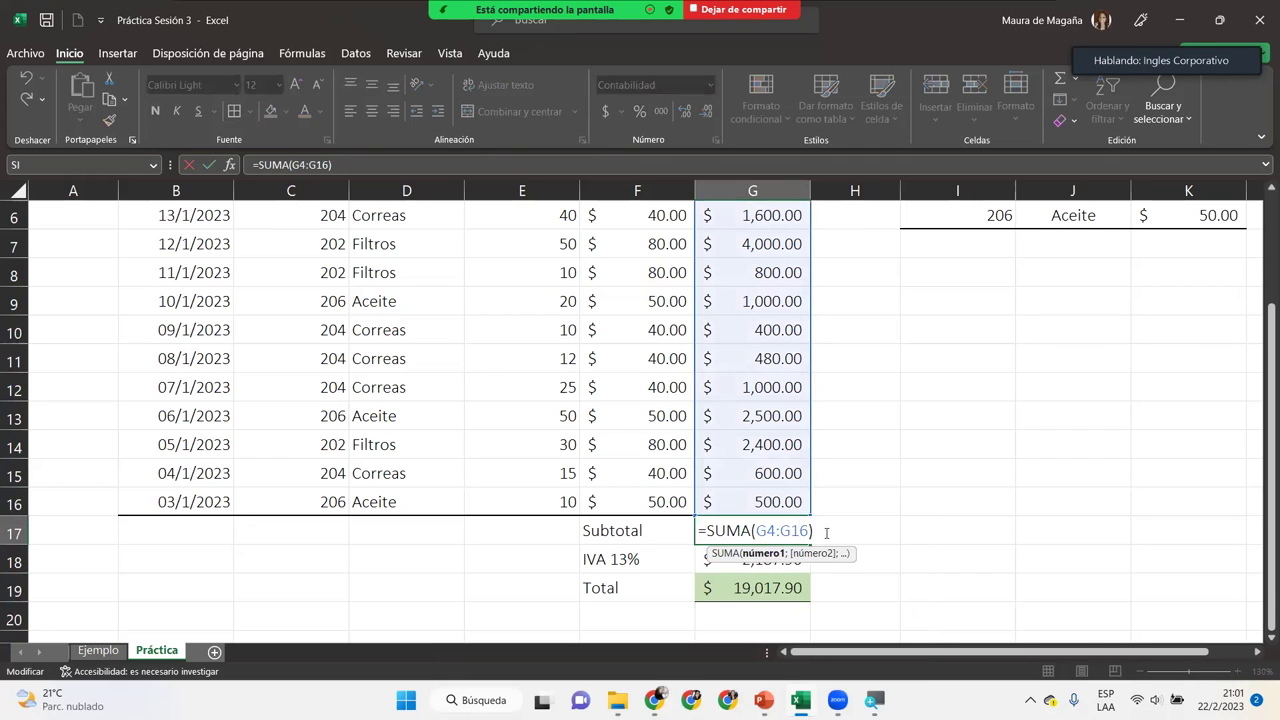
key(End)
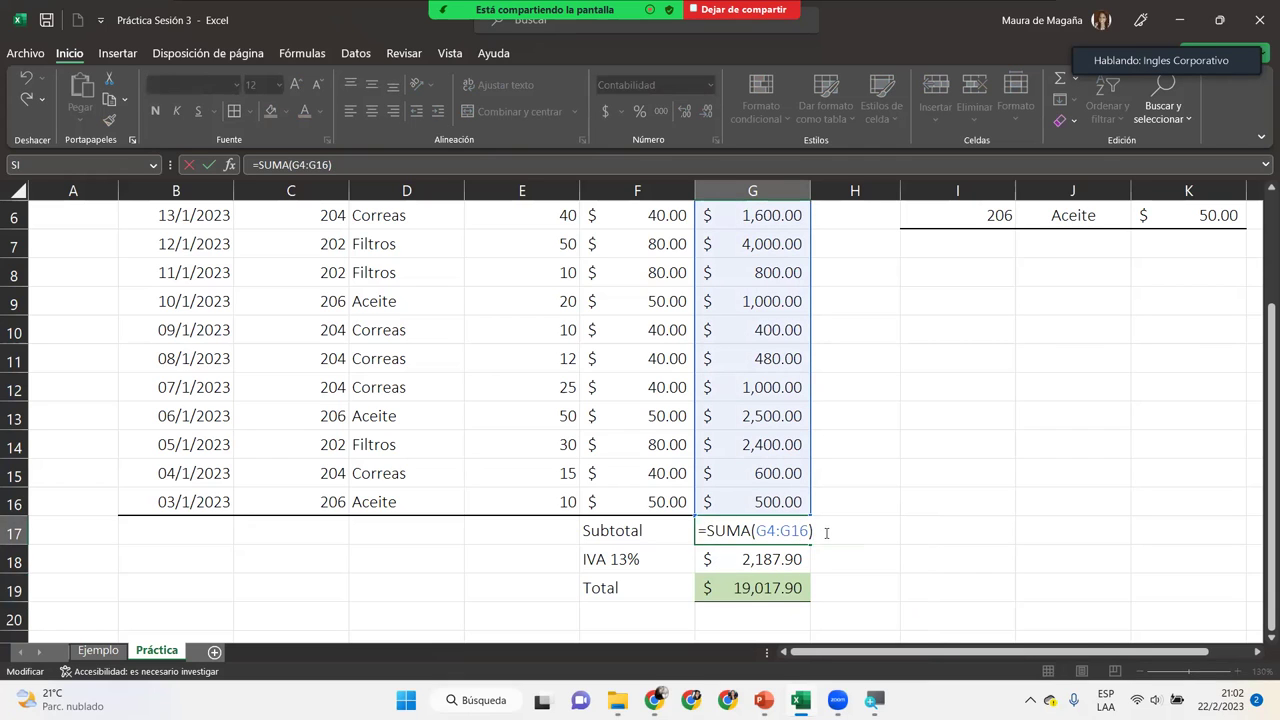
key(Return)
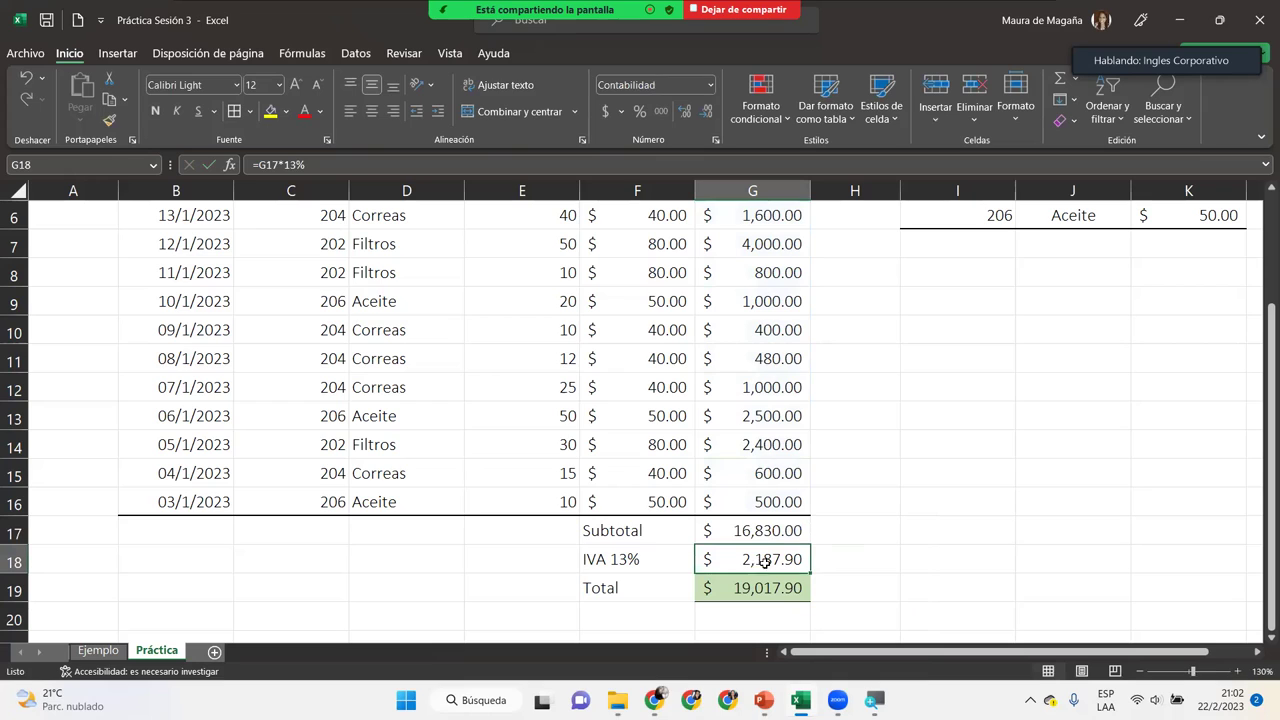
double_click(752, 561)
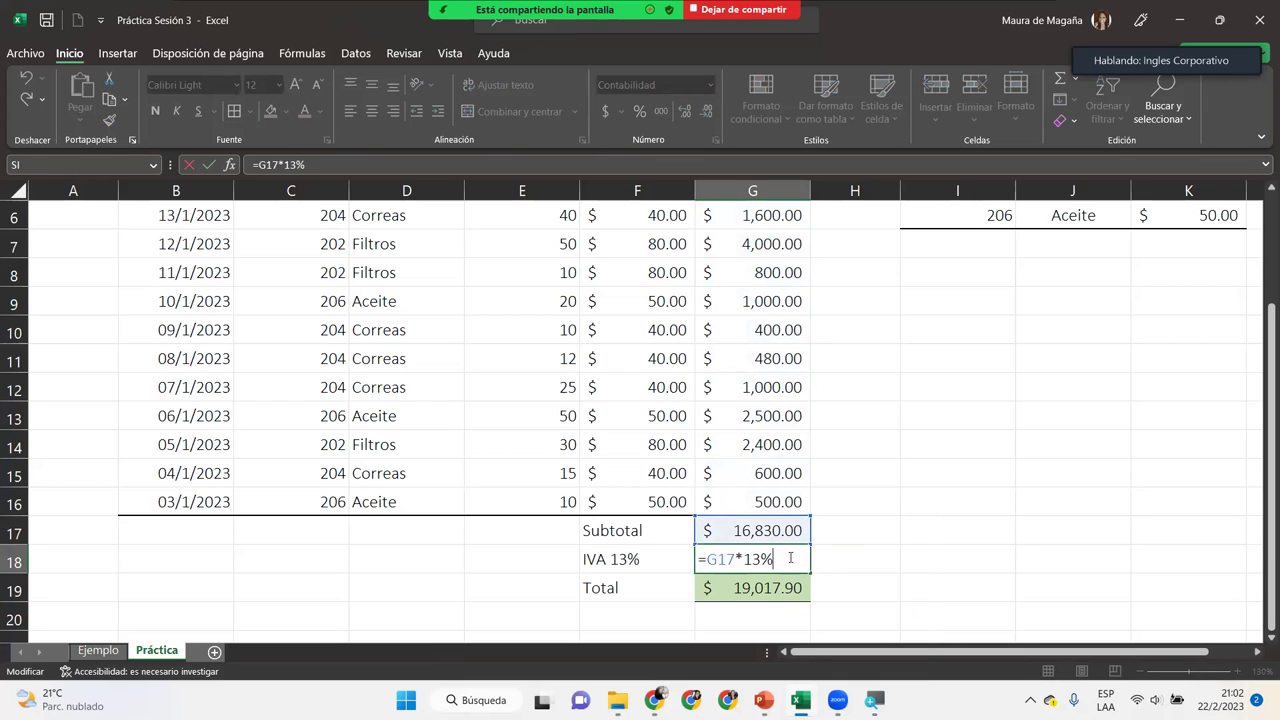
key(Return)
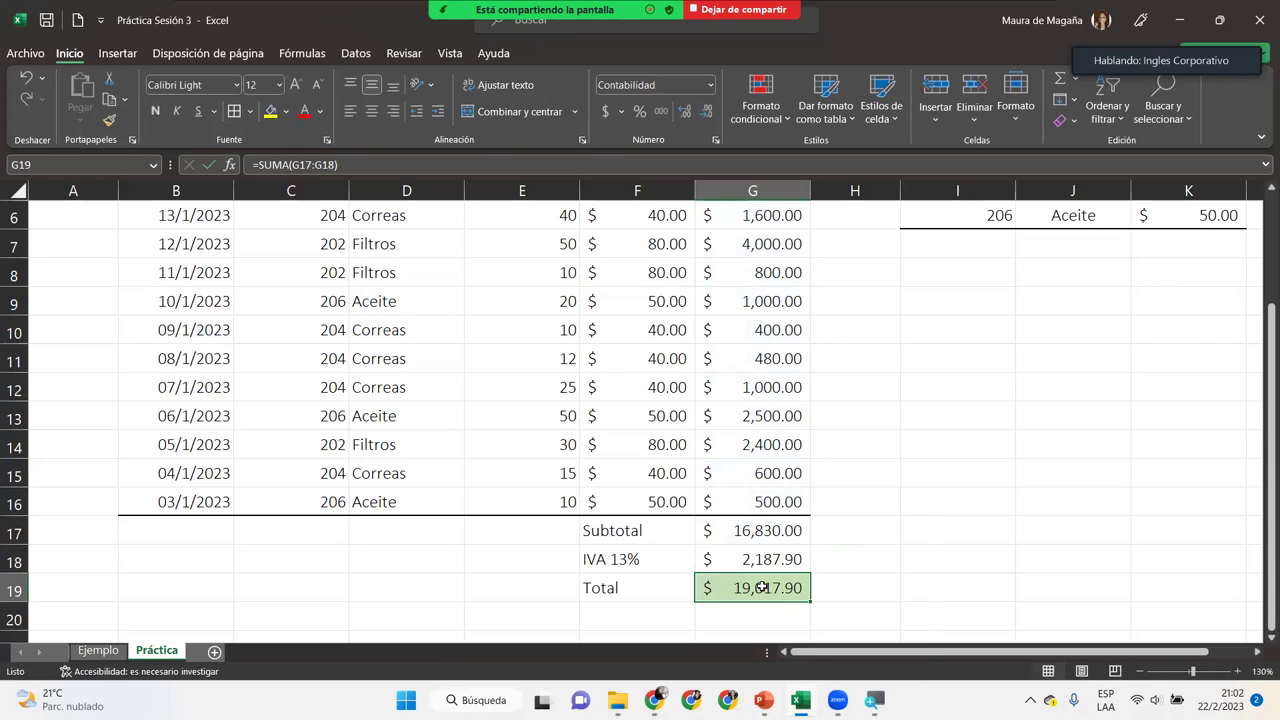
double_click(762, 587)
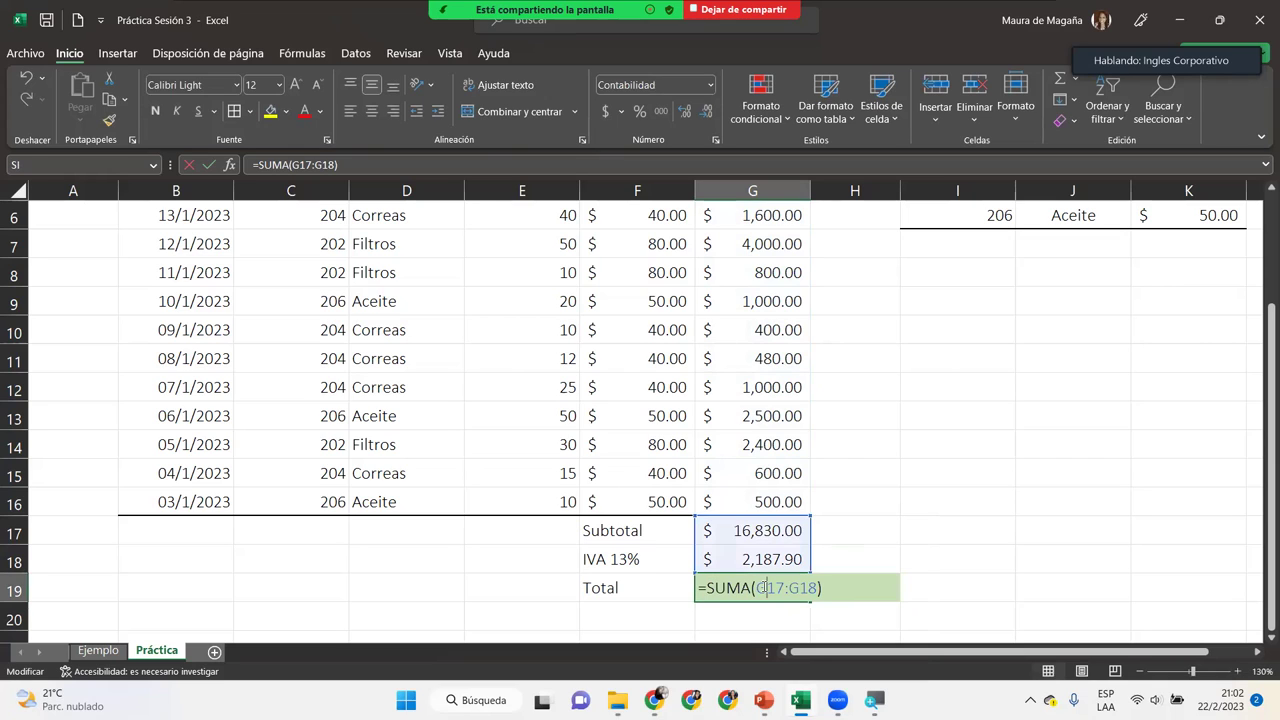
click(833, 587)
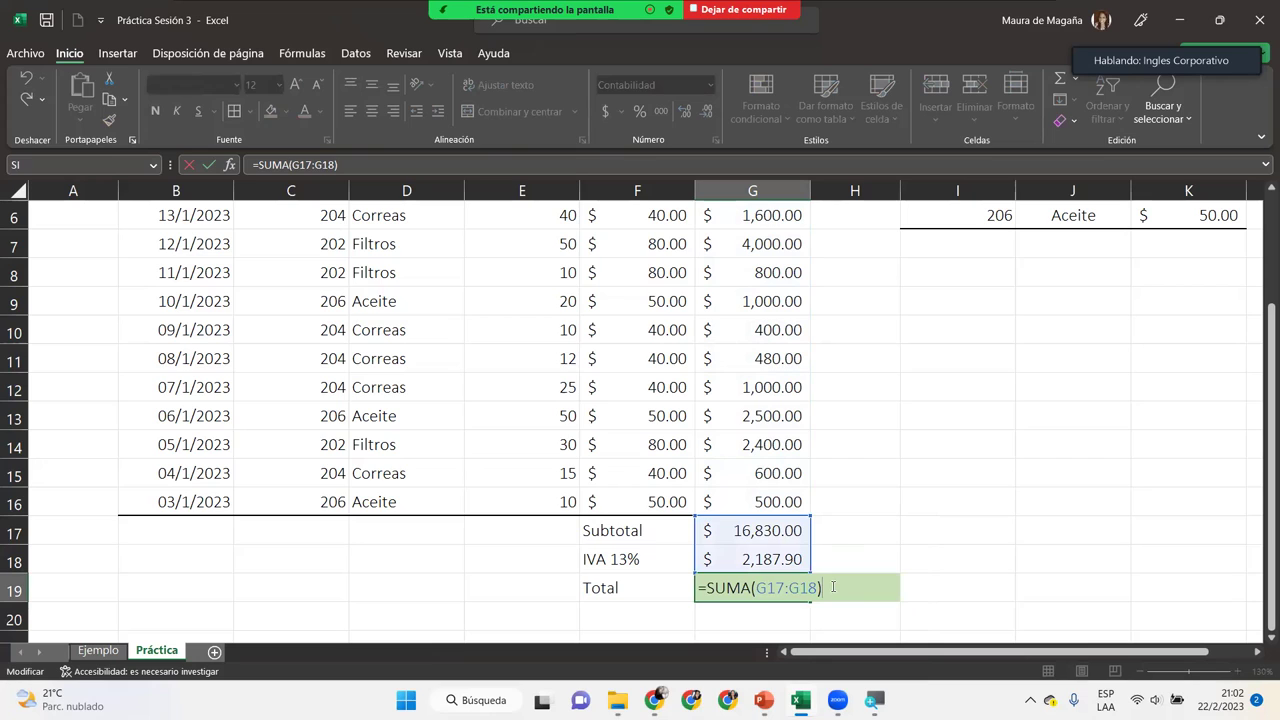
key(Return)
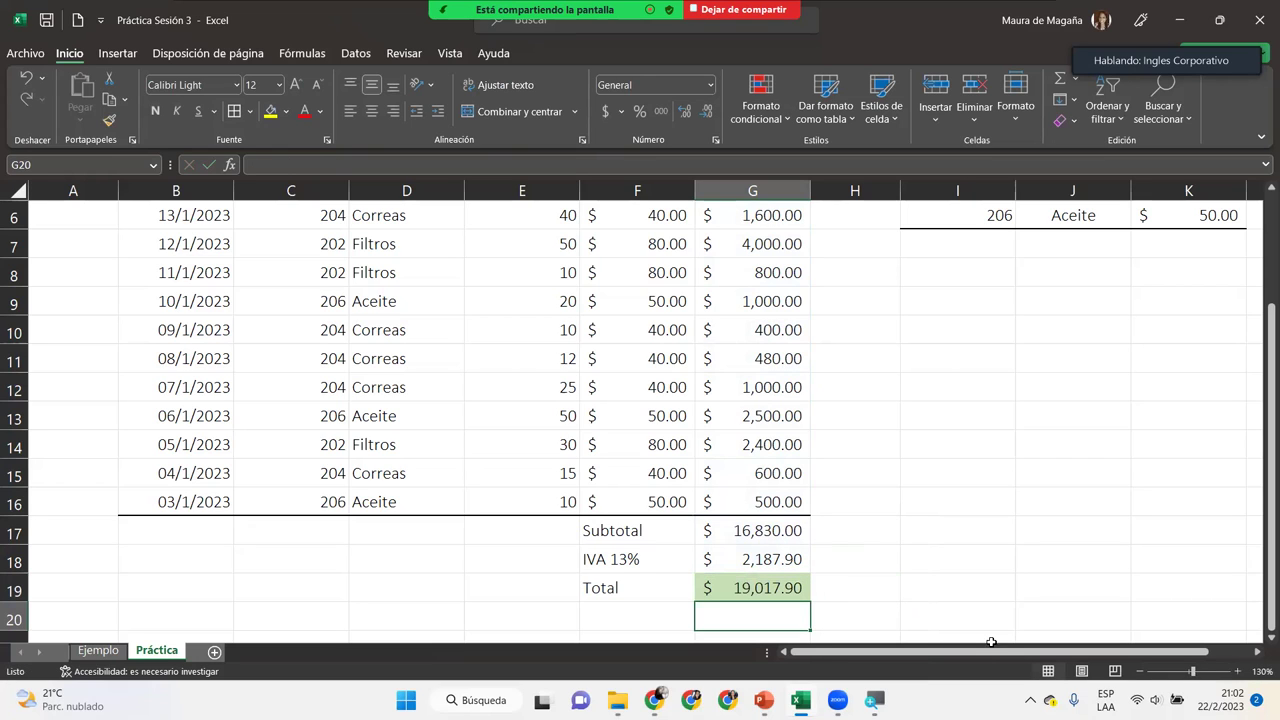
Step: Zoom out and merge and centre the Respuestos "El Mejor" title across B1:G1
click(1138, 672)
click(1138, 672)
click(1138, 672)
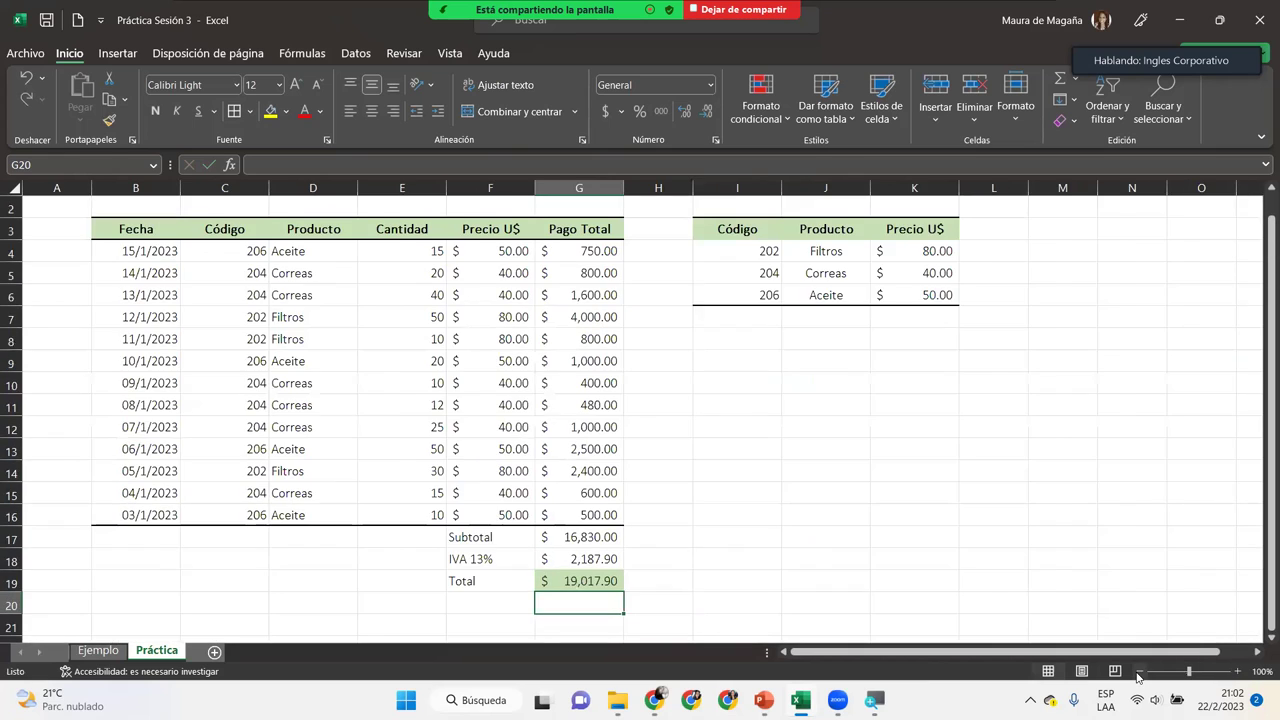
click(1138, 672)
drag(1265, 366, 1265, 358)
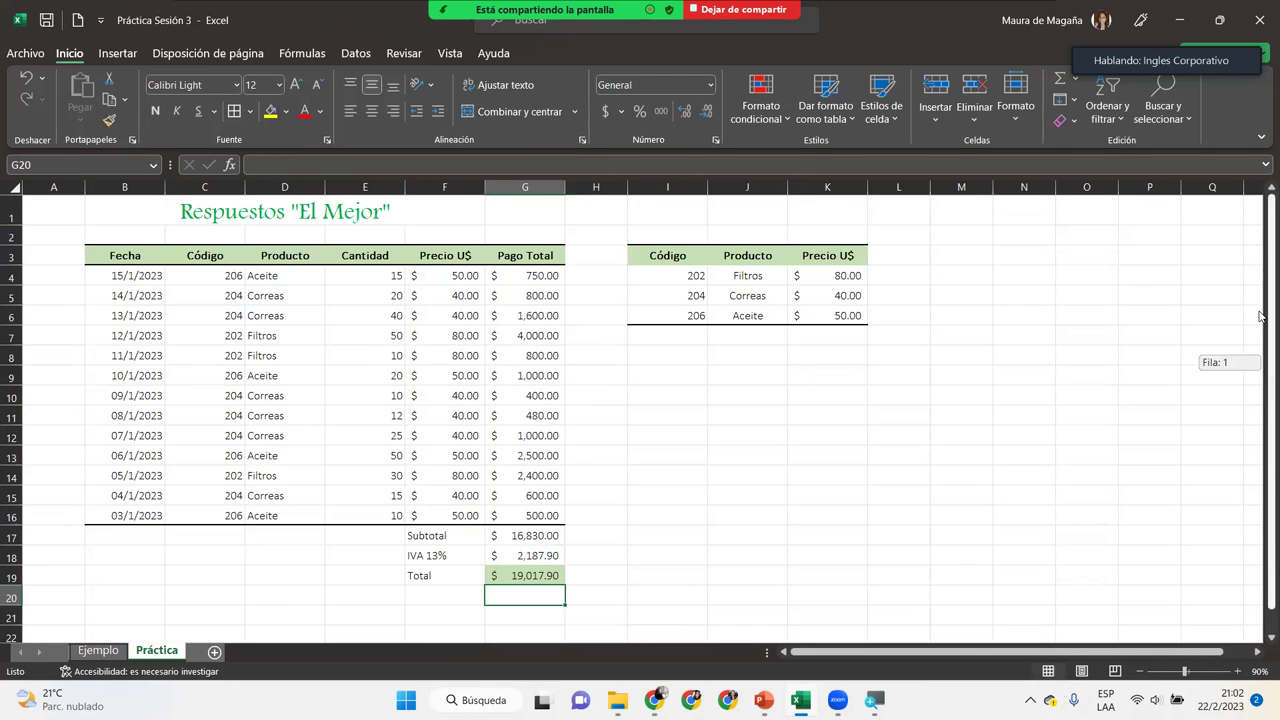
click(279, 300)
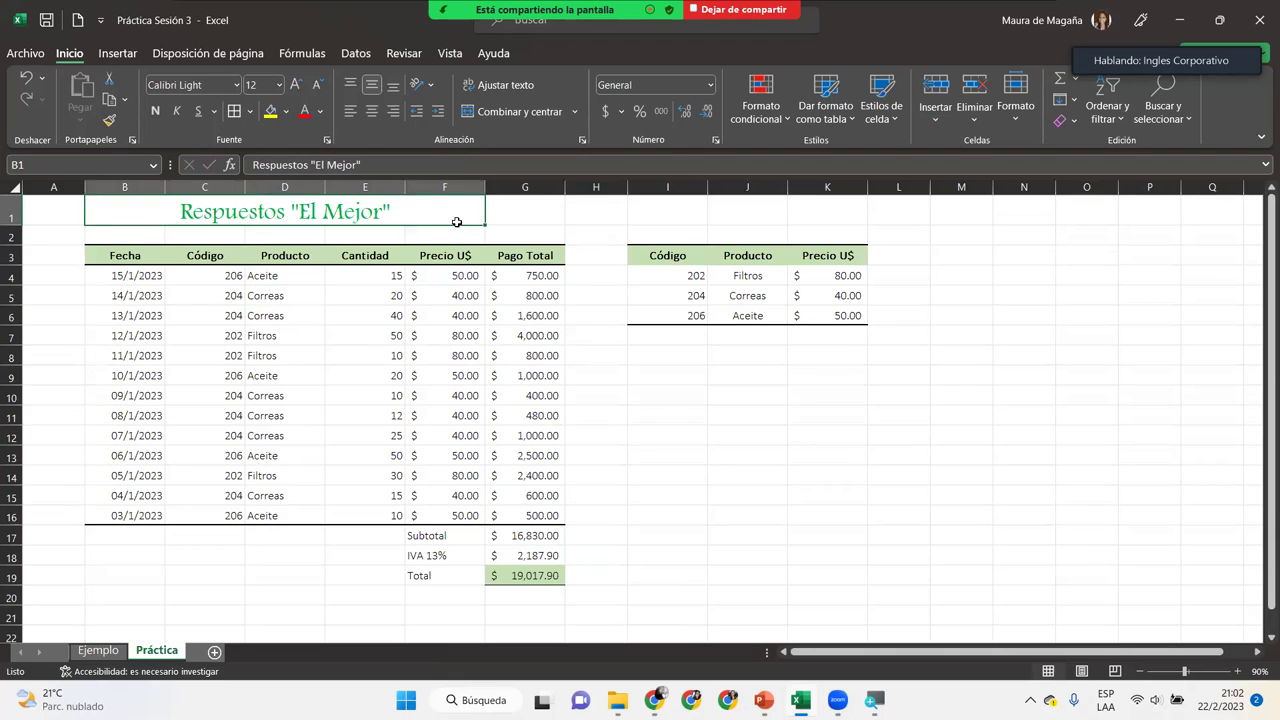
click(519, 110)
click(519, 110)
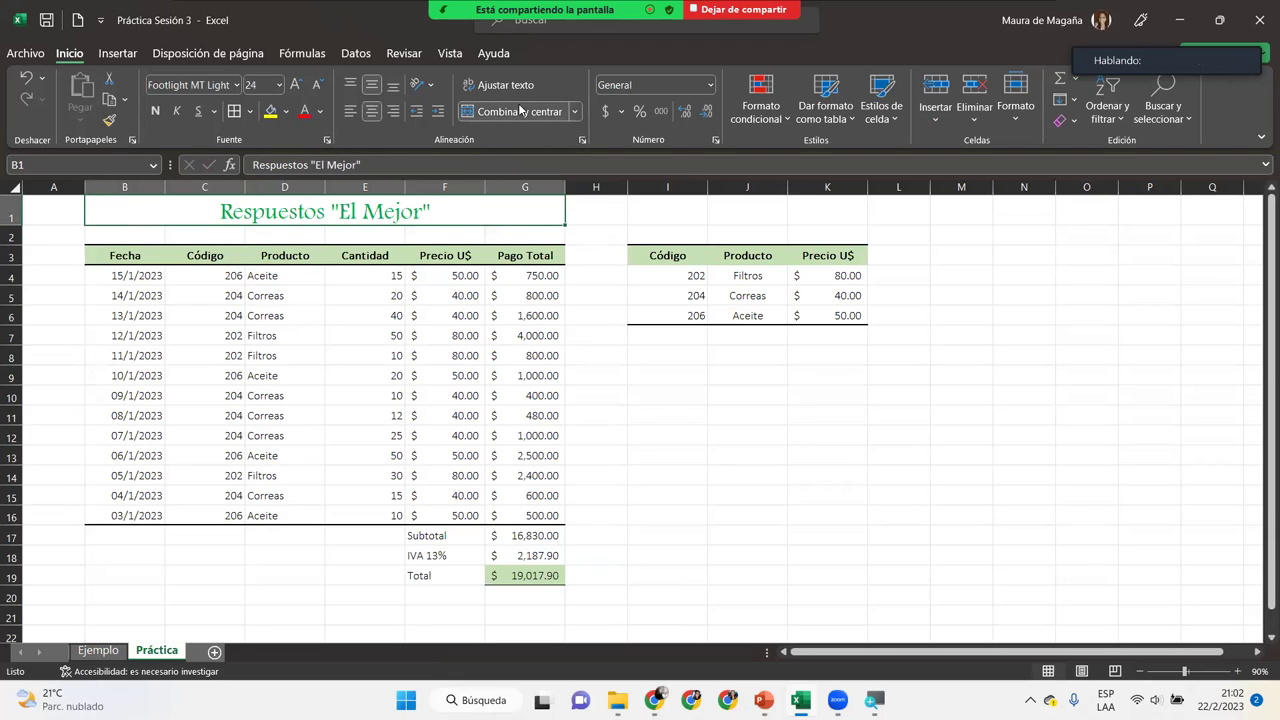
click(519, 390)
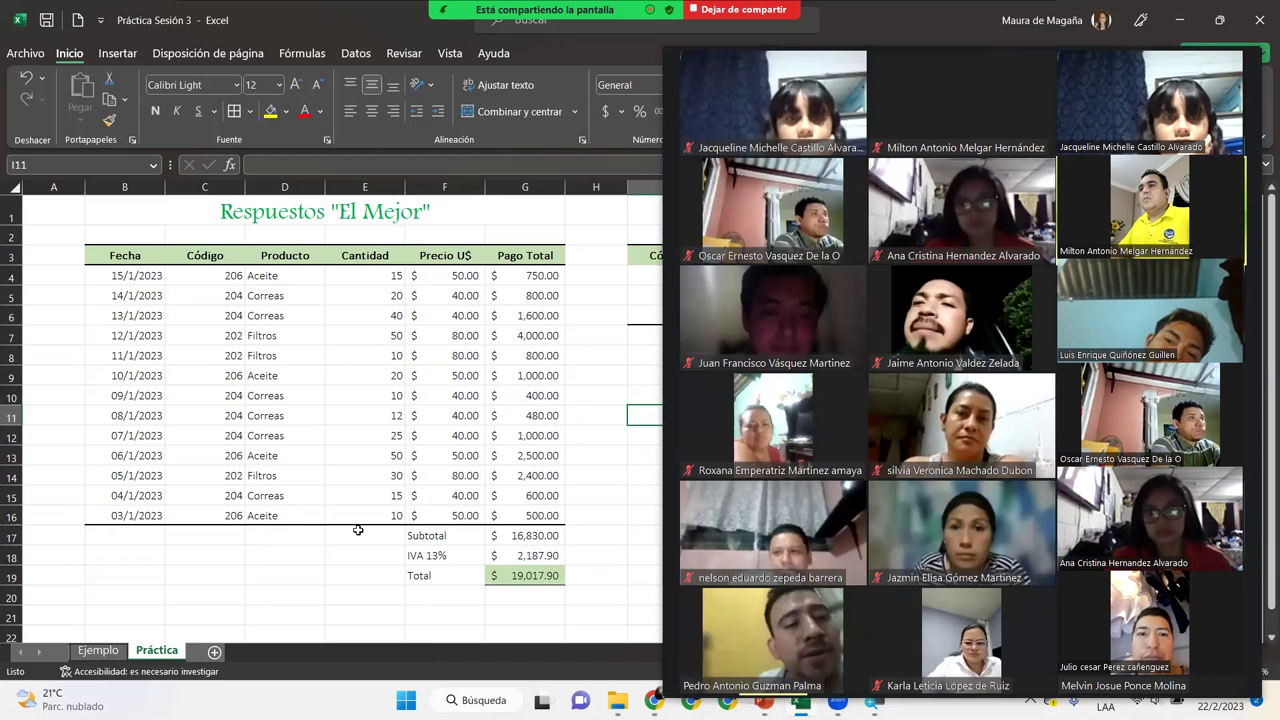
Step: Show the nested SI formula in D6, then resume the slideshow at the Cierre y conclusiones slide
click(292, 318)
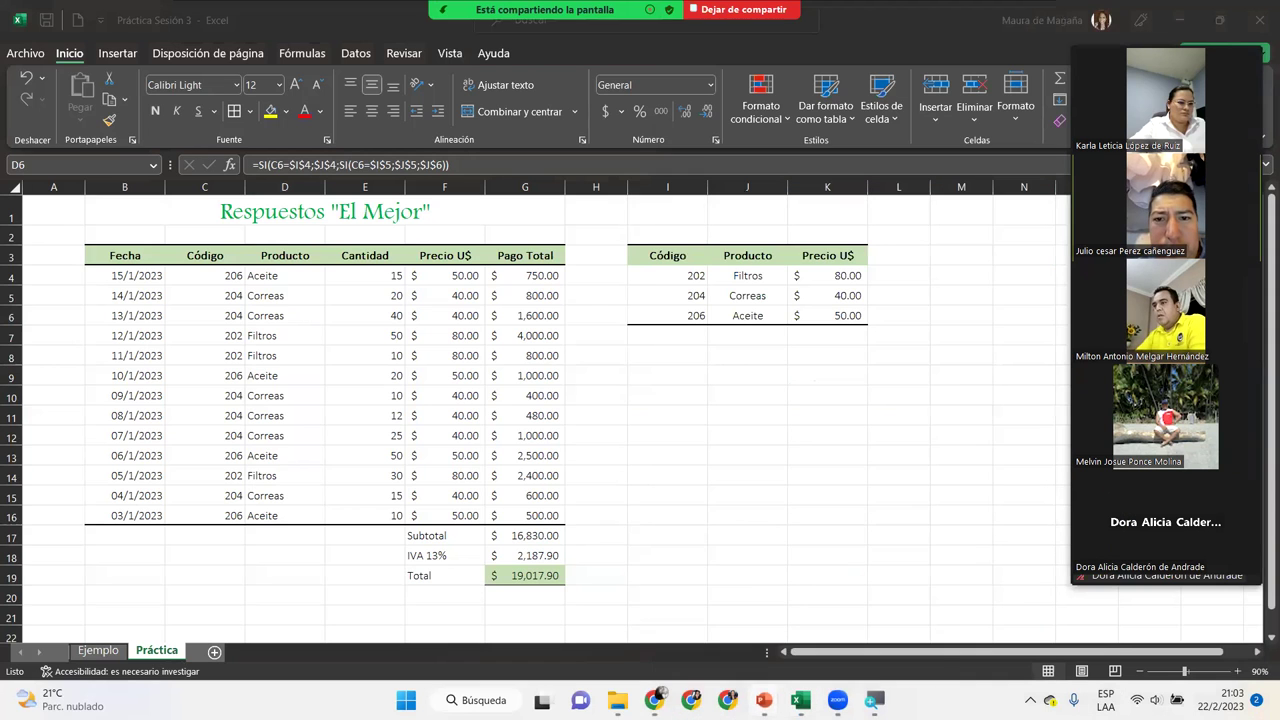
mouse_move(764, 700)
click(823, 651)
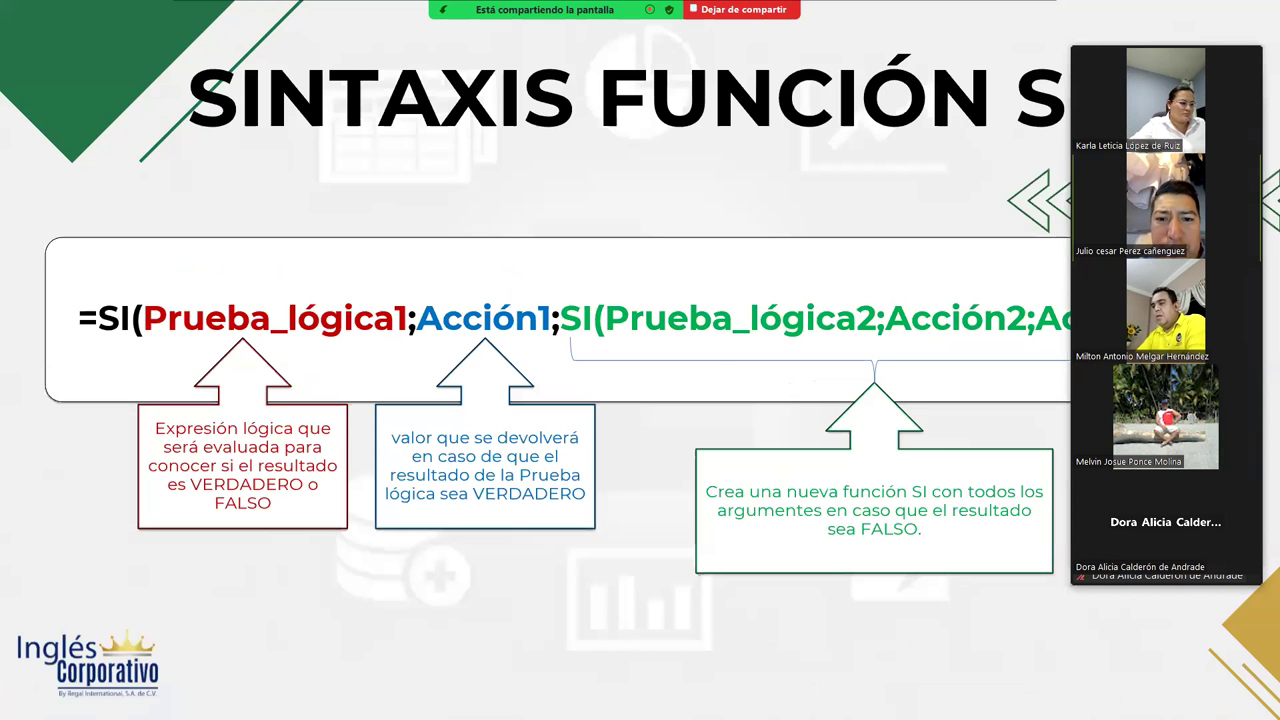
click(1015, 426)
click(1015, 426)
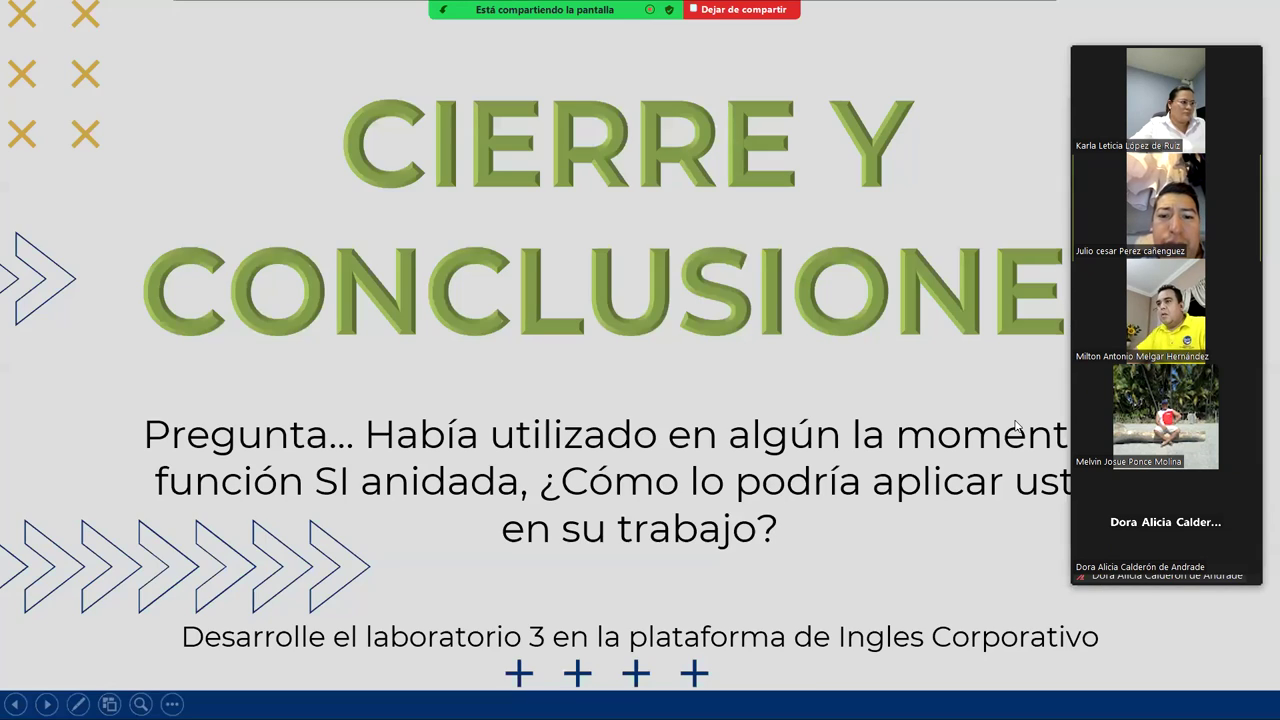
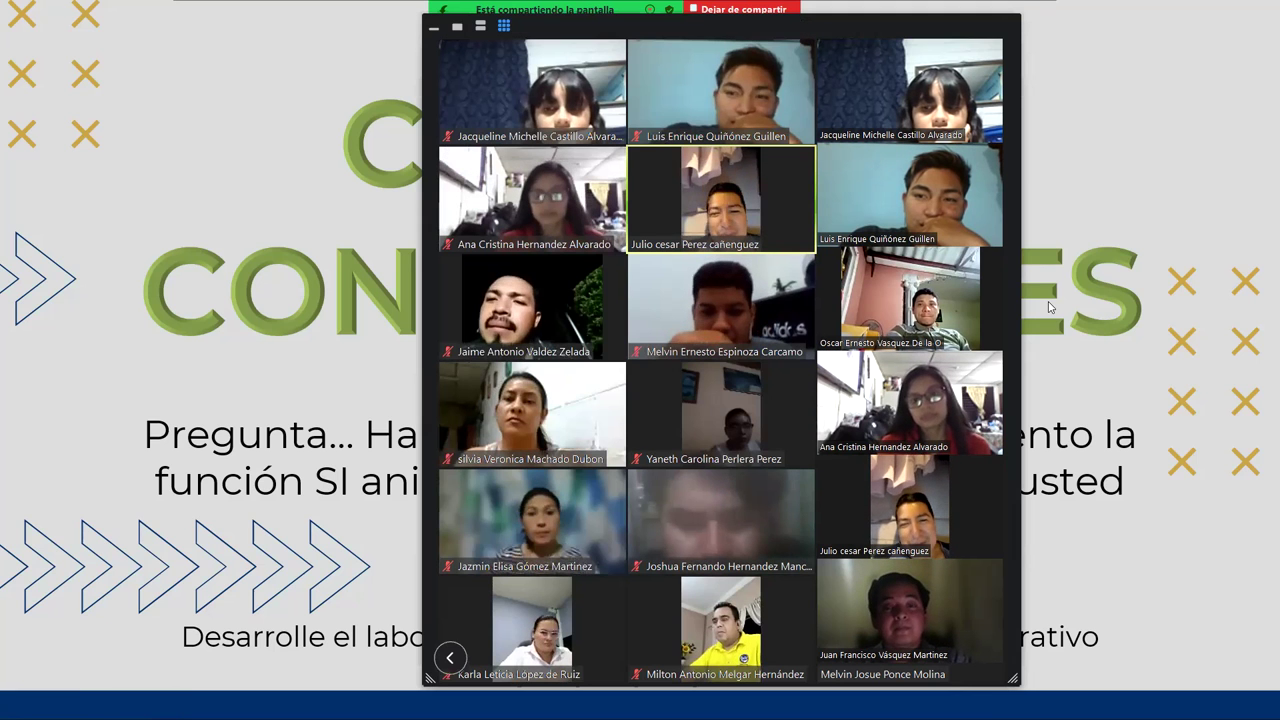
Step: End the conclusions slide share with Alt+S so the participant gallery shows again
key(alt+s)
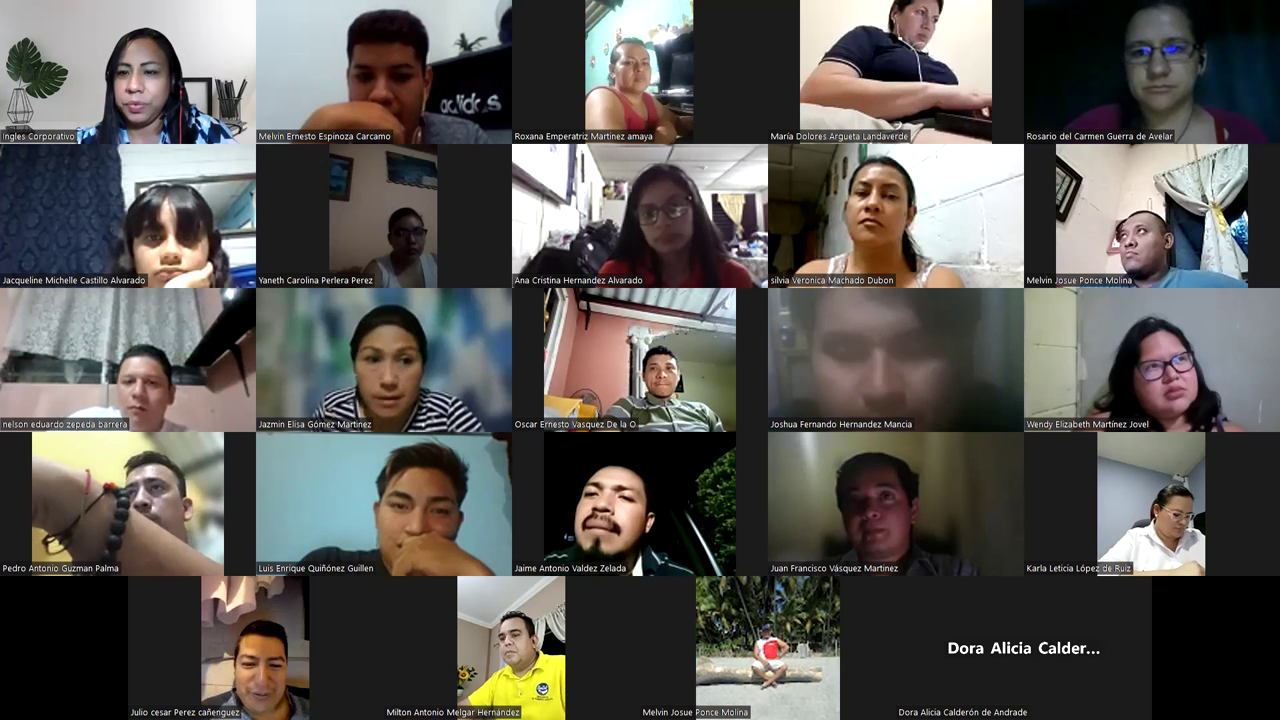